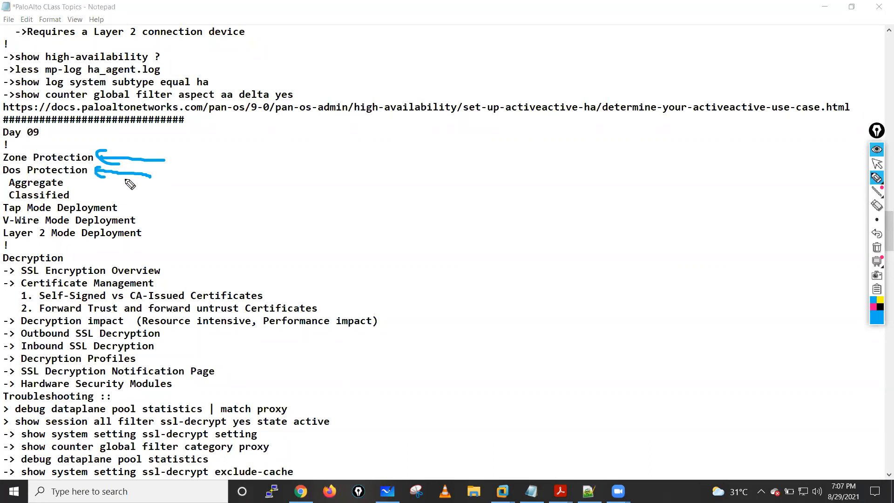
- Bracket the DoS Protection subtypes and Tap Mode topic, draw arrows to V-Wire and Layer 2 deployment, and clear all annotations
left_click_drag(9, 178, 3, 197)
left_click_drag(69, 177, 72, 205)
mouse_move(195, 215)
left_mouse_down()
mouse_move(128, 236)
mouse_move(163, 230)
left_mouse_up()
left_click_drag(123, 196, 114, 217)
left_click_drag(7, 200, 4, 220)
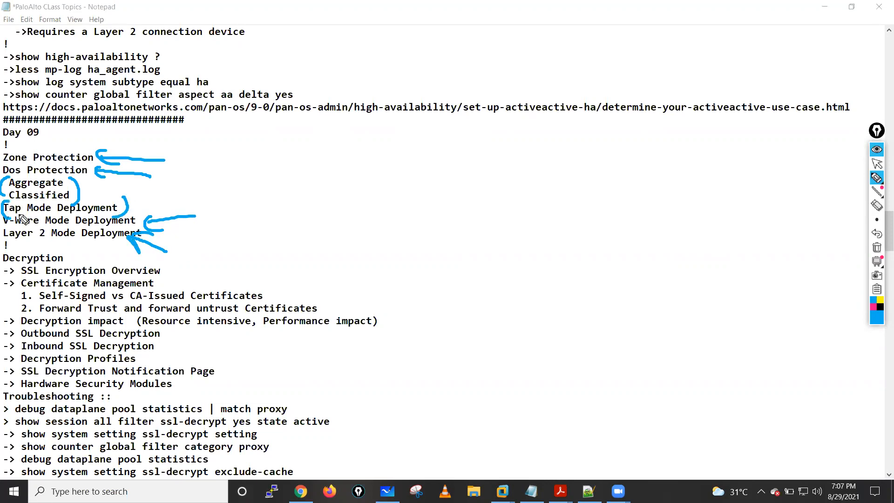
left_click(876, 247)
left_click(877, 164)
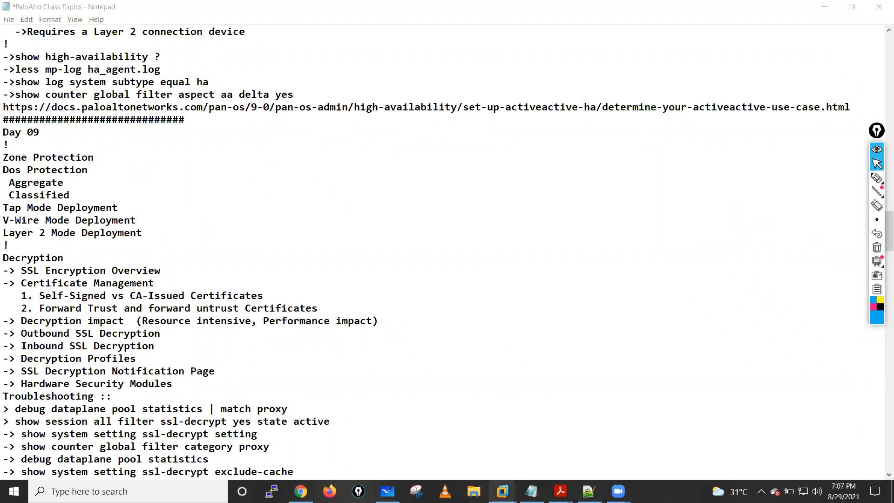
- Switch to the Kali Linux virtual machine in VMware Workstation and bring up fresh prompts in its root terminal
mouse_move(502, 491)
left_click(510, 420)
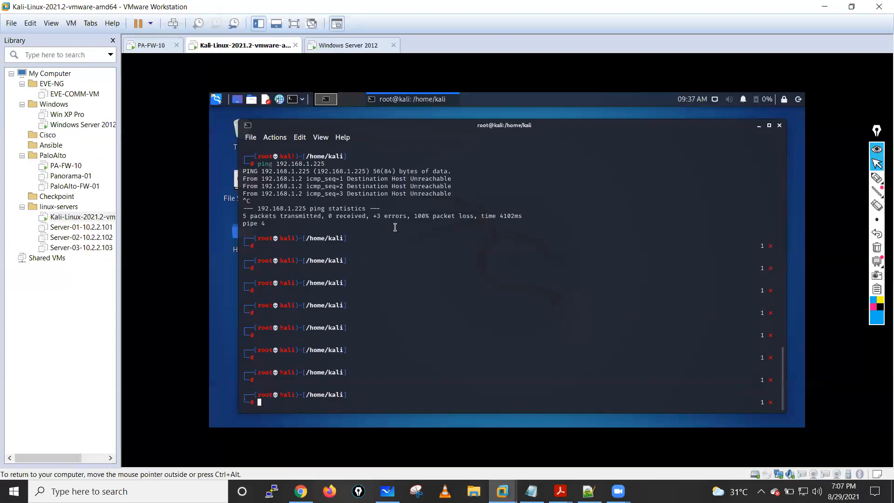
key("Return")
key("Return")
key("Return")
key("Return")
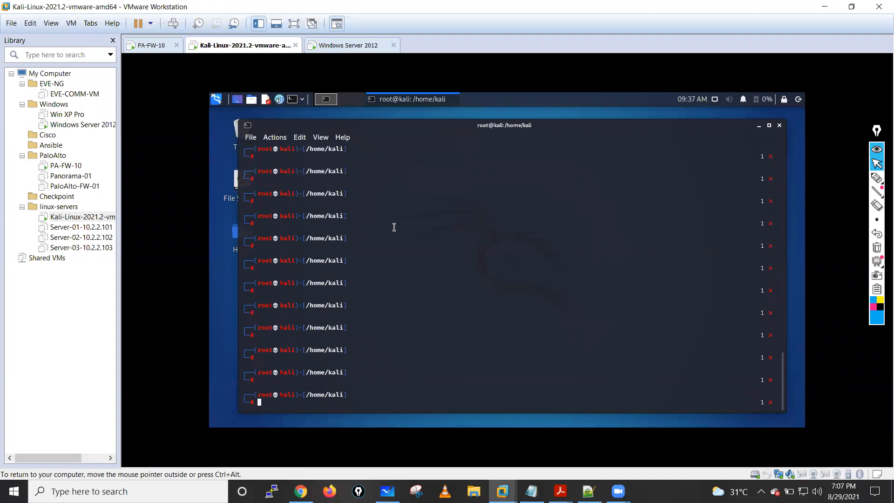
- Switch to the PA-VM firewall interface in Chrome and show the Zone Protection network profiles
mouse_move(388, 492)
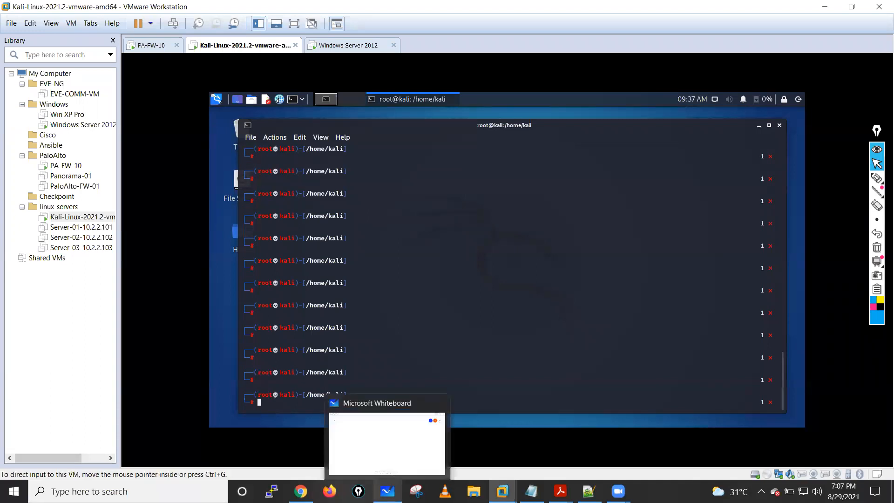
mouse_move(300, 491)
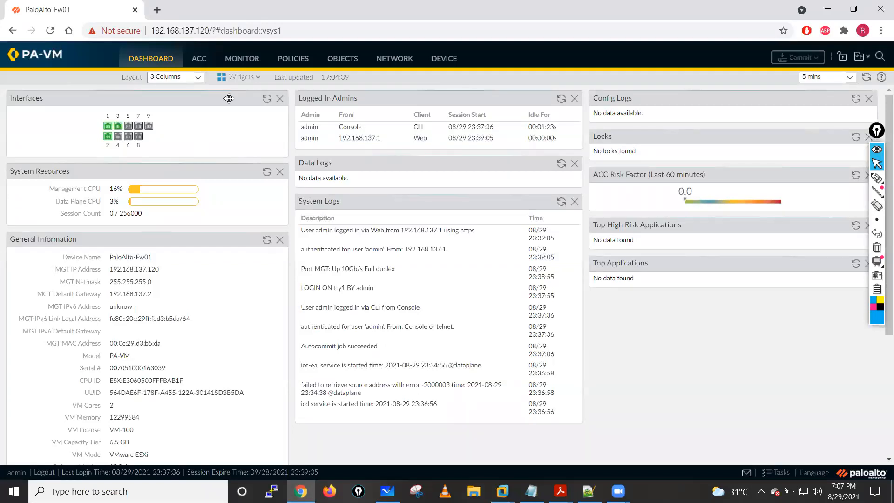
left_click(344, 63)
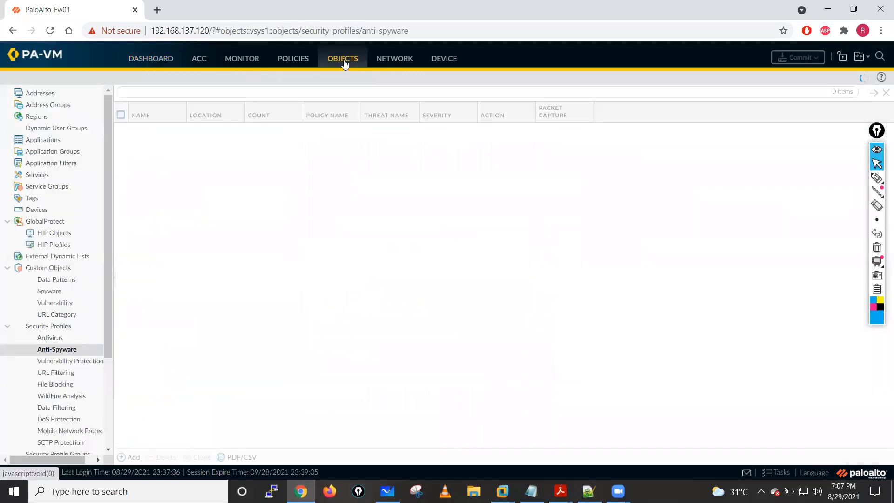
left_click(393, 58)
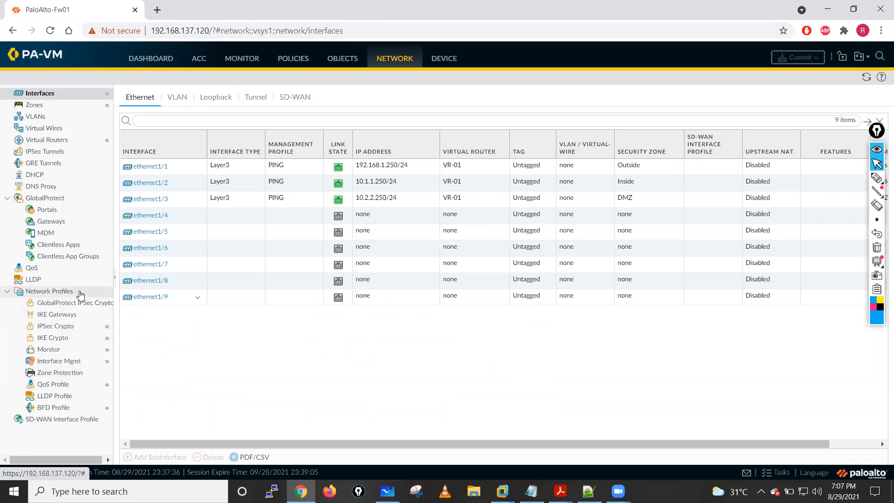
left_click(51, 375)
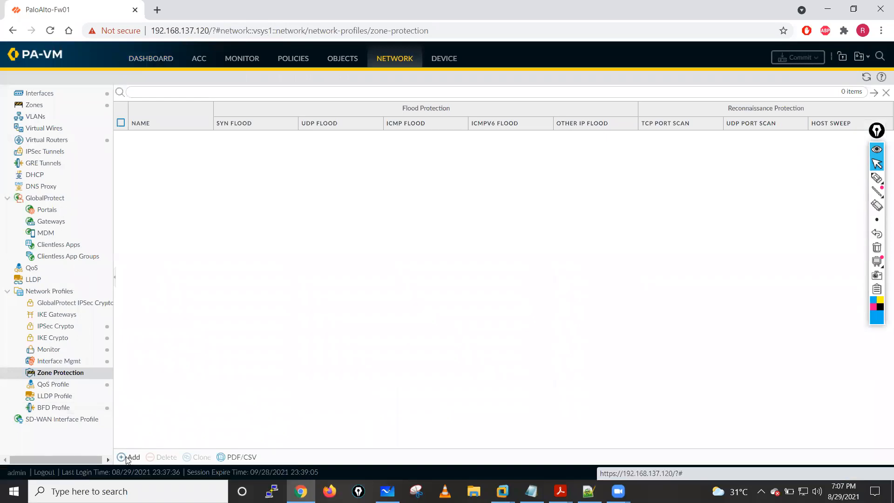
- Add a new zone protection profile and name it Zone-Protection
left_click(127, 458)
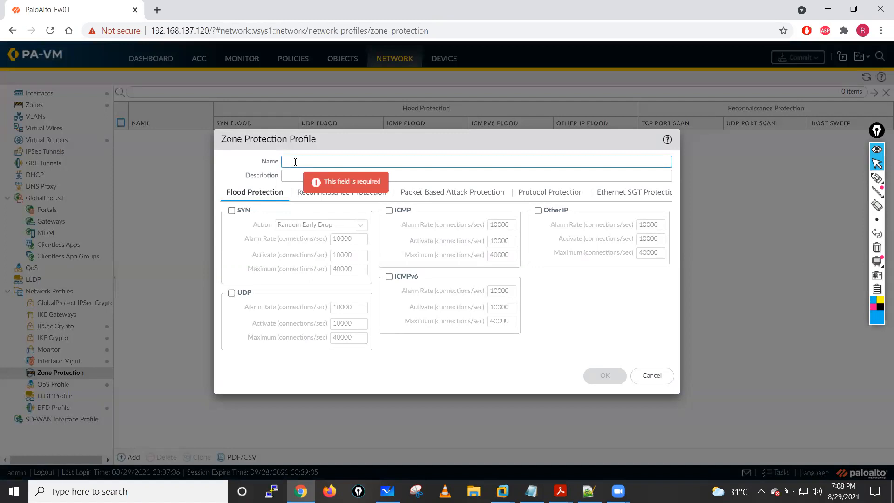
type("Zone-Protection")
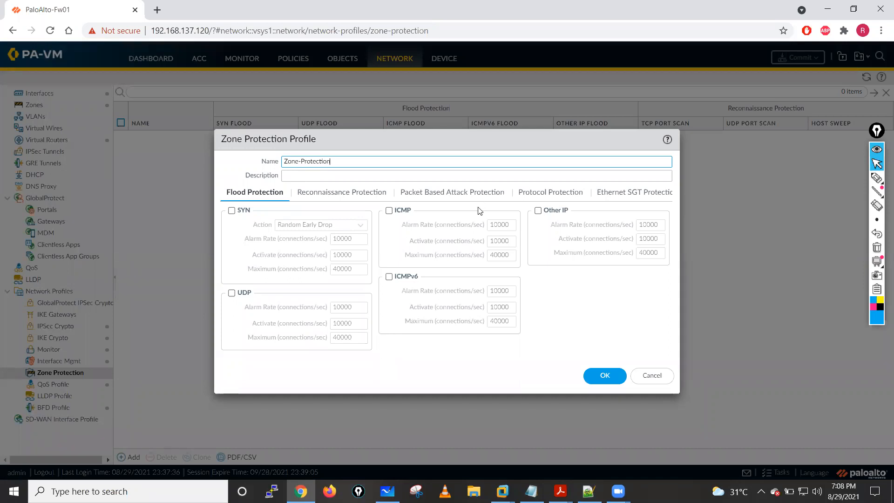
- With the pen, bracket Flood Protection with an arrow, write a circled "Network" label beside the dialog, and circle the SYN option
mouse_move(877, 177)
left_click(834, 180)
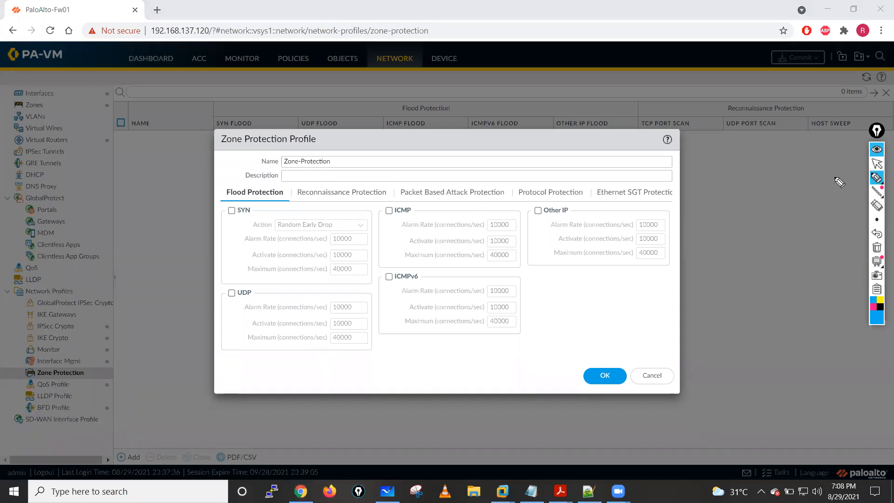
mouse_move(230, 184)
left_mouse_down()
mouse_move(221, 187)
mouse_move(262, 201)
mouse_move(289, 196)
mouse_move(282, 186)
left_mouse_up()
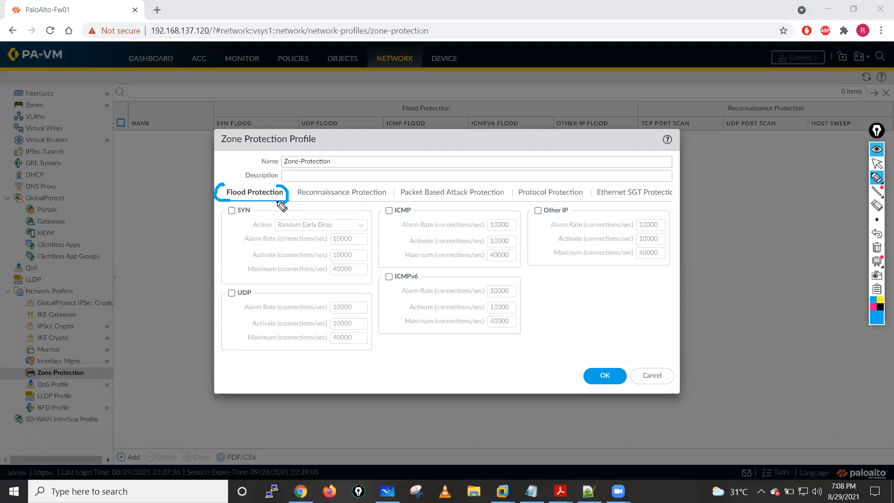
left_click_drag(153, 198, 214, 194)
mouse_move(131, 149)
left_mouse_down()
mouse_move(154, 147)
mouse_move(133, 171)
left_mouse_up()
mouse_move(239, 205)
left_mouse_down()
mouse_move(224, 204)
mouse_move(235, 232)
mouse_move(230, 205)
left_mouse_up()
- Draw a circled "TCP" label above the dialog with several incoming arrows illustrating flood traffic
mouse_move(662, 65)
left_mouse_down()
mouse_move(555, 84)
mouse_move(597, 94)
left_mouse_up()
mouse_move(667, 88)
left_mouse_down()
mouse_move(579, 122)
mouse_move(614, 129)
left_mouse_up()
mouse_move(667, 116)
left_mouse_down()
mouse_move(622, 143)
mouse_move(646, 146)
left_mouse_up()
mouse_move(698, 83)
left_mouse_down()
mouse_move(714, 81)
mouse_move(713, 104)
mouse_move(742, 80)
mouse_move(717, 70)
left_mouse_up()
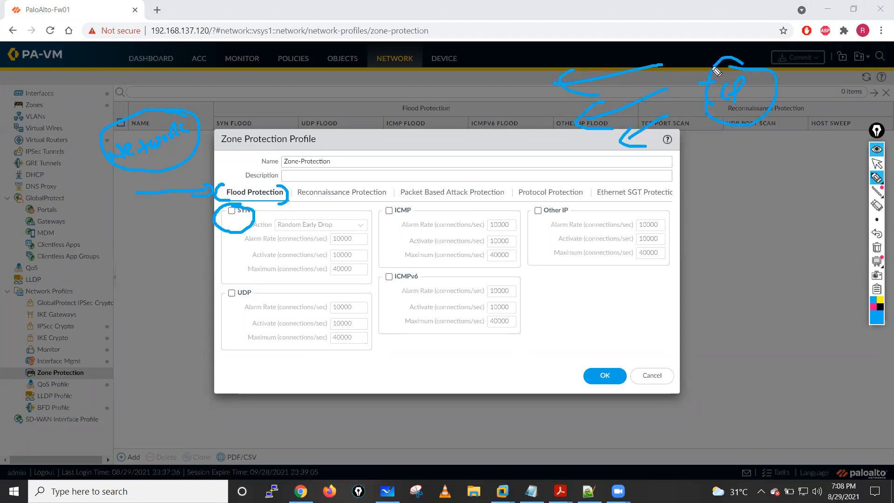
left_click_drag(437, 64, 383, 106)
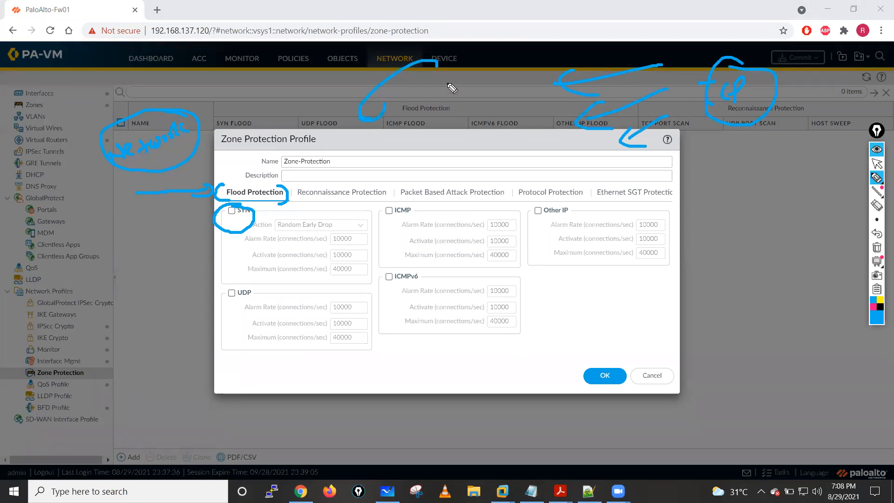
mouse_move(509, 61)
left_mouse_down()
mouse_move(421, 114)
mouse_move(453, 117)
left_mouse_up()
mouse_move(508, 91)
left_mouse_down()
mouse_move(467, 117)
mouse_move(487, 120)
left_mouse_up()
left_click_drag(536, 104, 496, 135)
left_click_drag(493, 129, 509, 138)
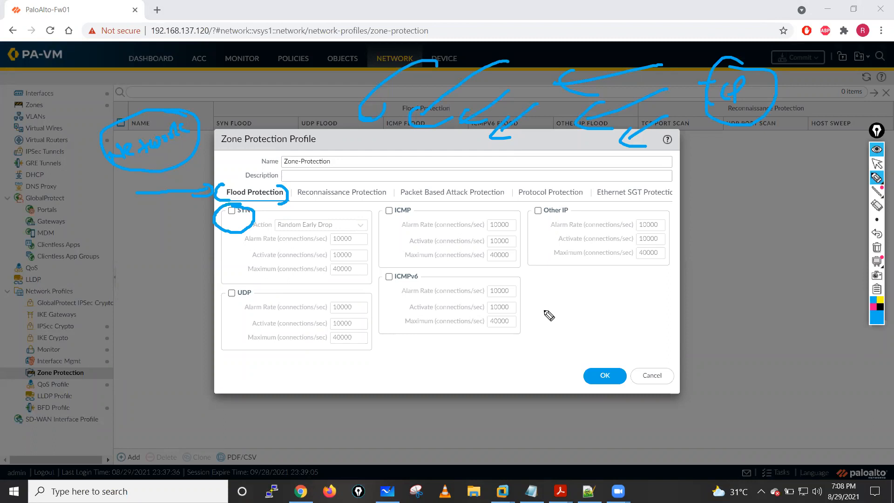
- Sketch the TCP 3-way handshake with Syn and Syn+Ack arrows in alternating directions and a circled A beside them
mouse_move(546, 312)
left_mouse_down()
mouse_move(581, 319)
mouse_move(600, 299)
mouse_move(632, 291)
left_mouse_up()
left_click_drag(651, 331, 716, 331)
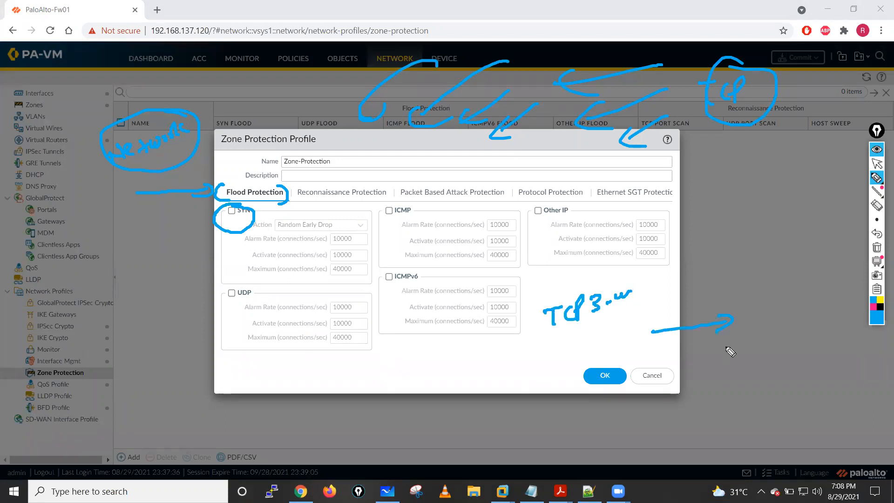
mouse_move(606, 339)
left_mouse_down()
mouse_move(745, 323)
mouse_move(618, 355)
left_mouse_up()
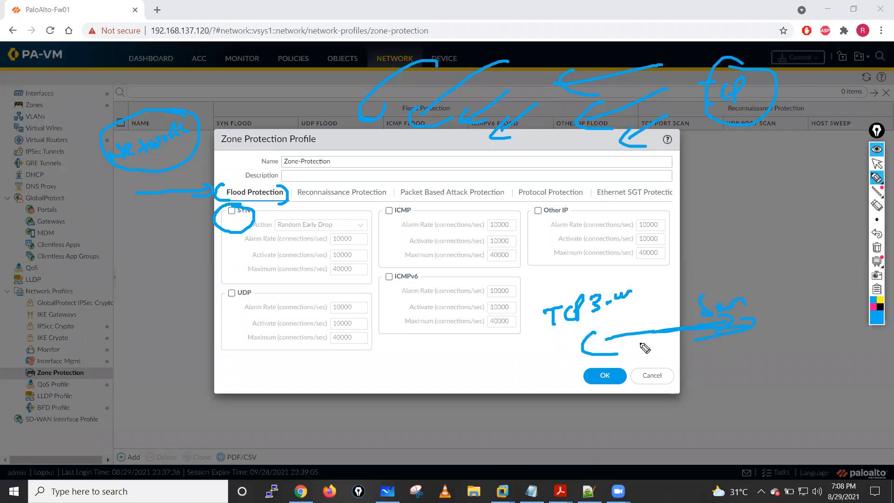
mouse_move(777, 353)
left_mouse_down()
mouse_move(628, 370)
mouse_move(652, 383)
left_mouse_up()
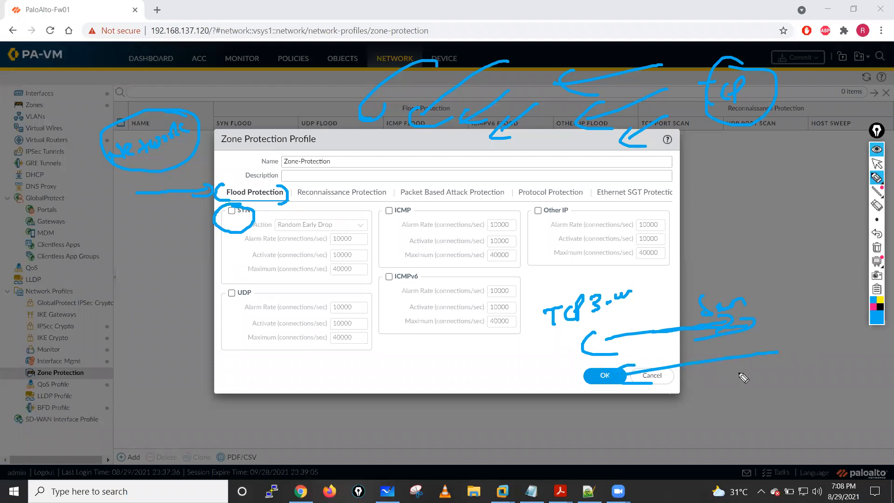
left_click_drag(786, 369, 774, 367)
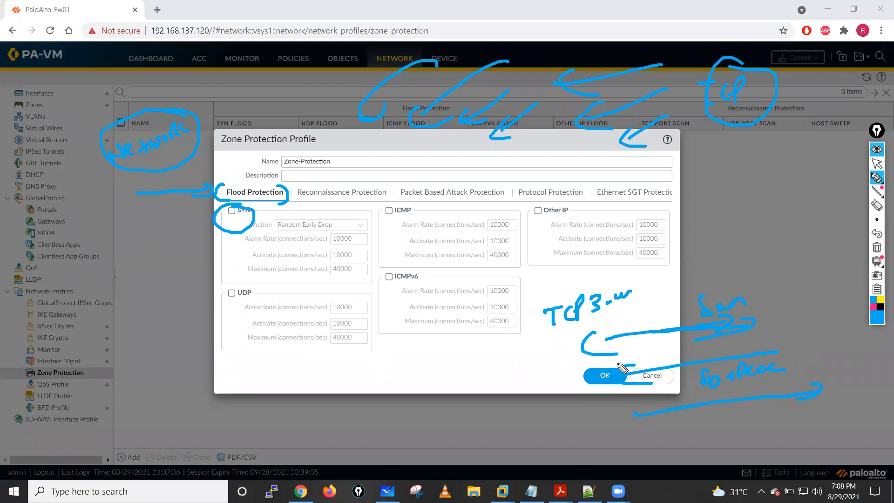
left_click_drag(516, 375, 535, 347)
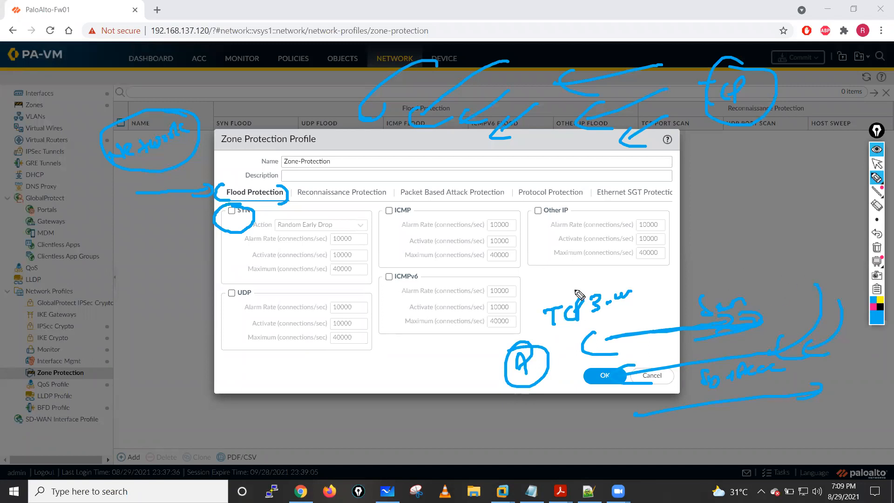
- Write a circled 100000 above the handshake sketch, add a circled source group, and draw black arrows pointing at both
mouse_move(557, 275)
left_mouse_down()
mouse_move(558, 287)
mouse_move(622, 269)
mouse_move(536, 298)
mouse_move(605, 255)
left_mouse_up()
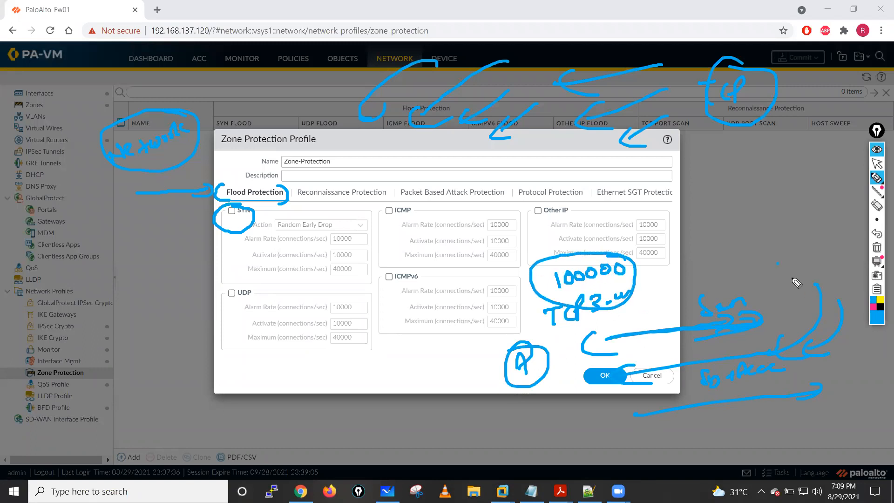
left_click_drag(778, 263, 816, 278)
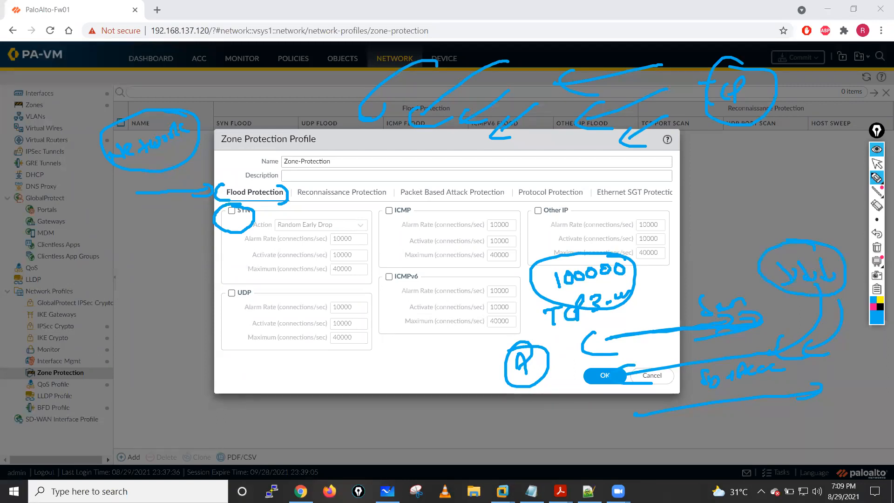
left_click(880, 307)
left_click_drag(782, 304, 805, 321)
mouse_move(700, 273)
left_mouse_down()
mouse_move(629, 280)
mouse_move(685, 294)
left_mouse_up()
left_click_drag(629, 275, 661, 288)
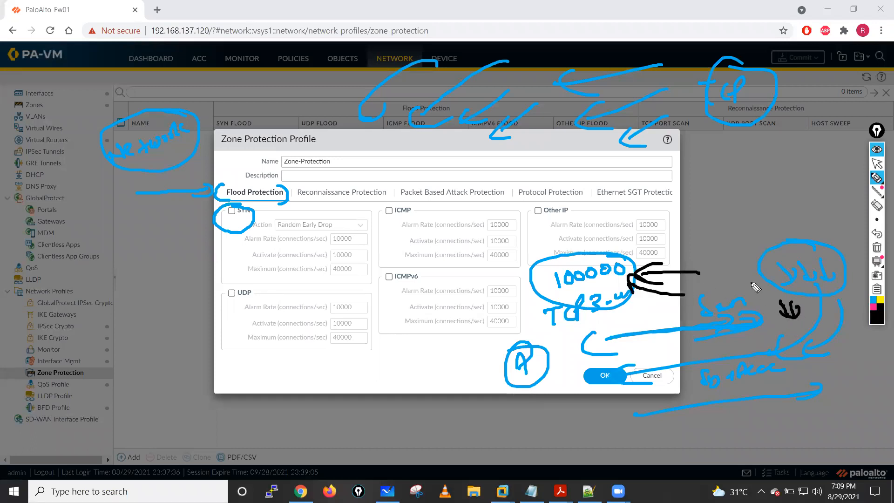
mouse_move(731, 224)
left_mouse_down()
mouse_move(744, 273)
mouse_move(766, 278)
mouse_move(760, 250)
left_mouse_up()
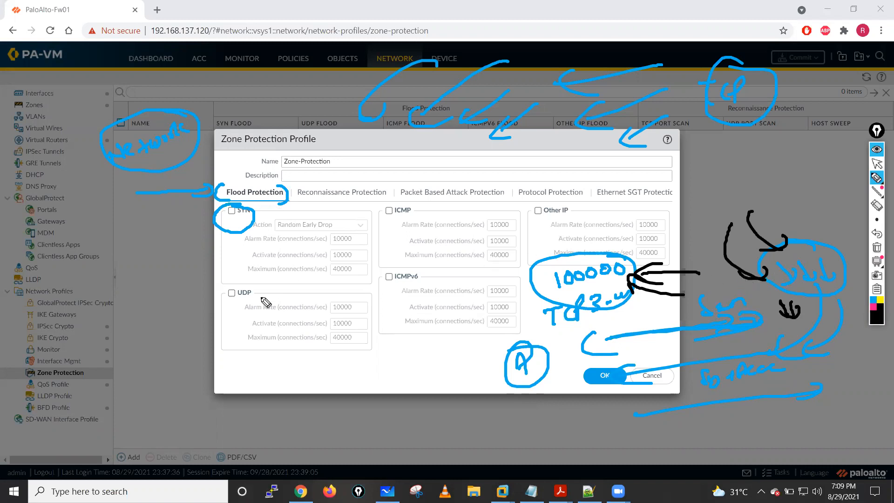
- Handwrite zone protection and DoS protection labels, circle them with arrows, and clear all annotations
mouse_move(48, 321)
left_mouse_down()
mouse_move(66, 316)
mouse_move(54, 337)
left_mouse_up()
left_click_drag(78, 317, 193, 301)
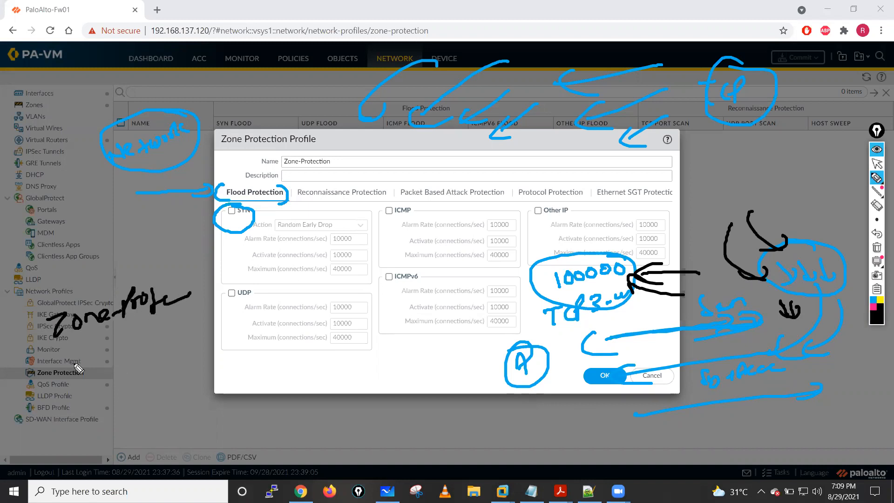
mouse_move(65, 368)
left_mouse_down()
mouse_move(84, 372)
mouse_move(122, 342)
mouse_move(175, 347)
left_mouse_up()
mouse_move(126, 285)
left_mouse_down()
mouse_move(18, 363)
mouse_move(77, 273)
left_mouse_up()
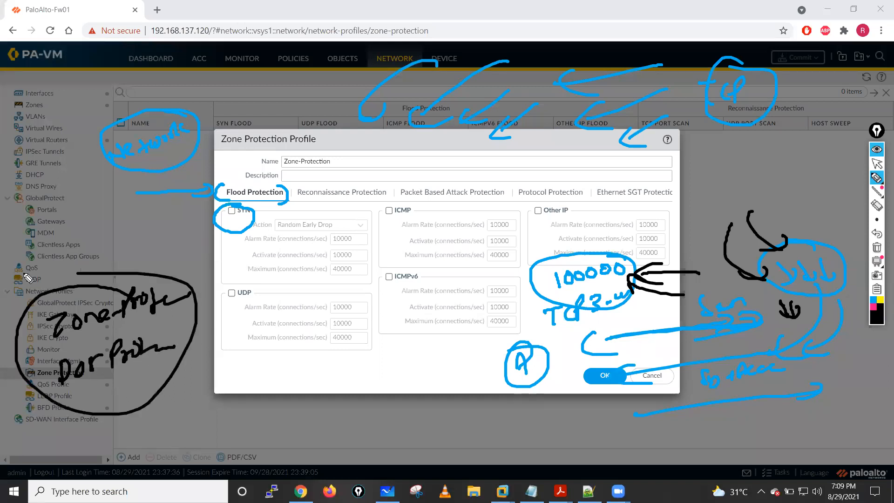
left_click_drag(92, 232, 91, 266)
left_click_drag(75, 257, 111, 253)
mouse_move(139, 423)
left_mouse_down()
mouse_move(122, 380)
mouse_move(138, 368)
mouse_move(151, 394)
left_mouse_up()
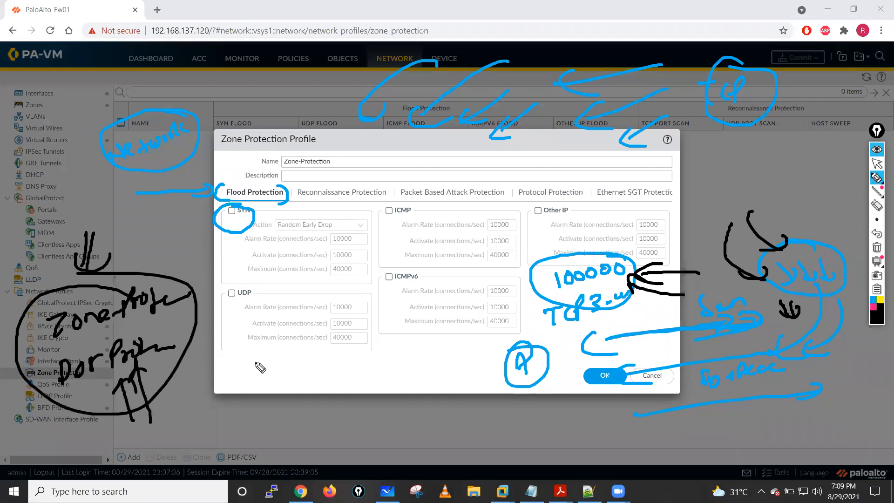
left_click(876, 248)
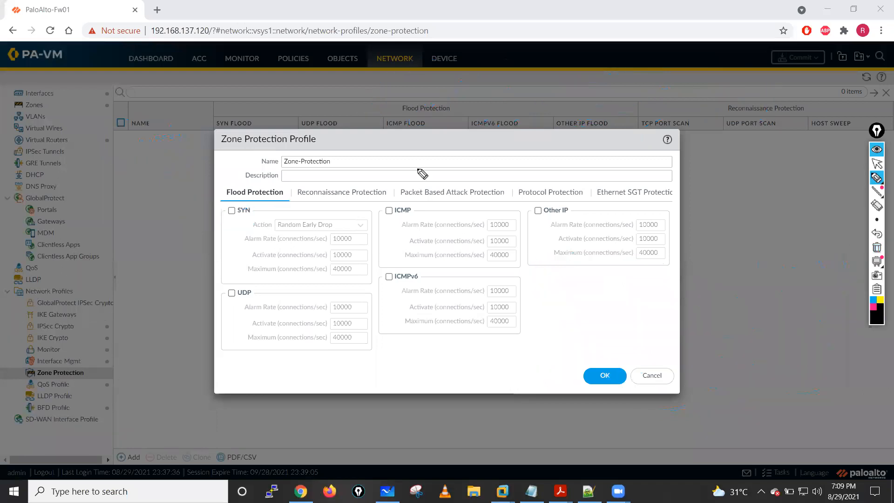
- Circle the profile name, Flood Protection, and the SYN, ICMP, Other IP, UDP and ICMPv6 options, and clear the annotations
mouse_move(294, 150)
left_mouse_down()
mouse_move(261, 173)
mouse_move(358, 155)
mouse_move(307, 145)
left_mouse_up()
mouse_move(233, 186)
left_mouse_down()
mouse_move(218, 189)
mouse_move(246, 207)
mouse_move(285, 202)
mouse_move(275, 183)
mouse_move(226, 190)
mouse_move(219, 226)
mouse_move(256, 225)
mouse_move(200, 207)
left_mouse_up()
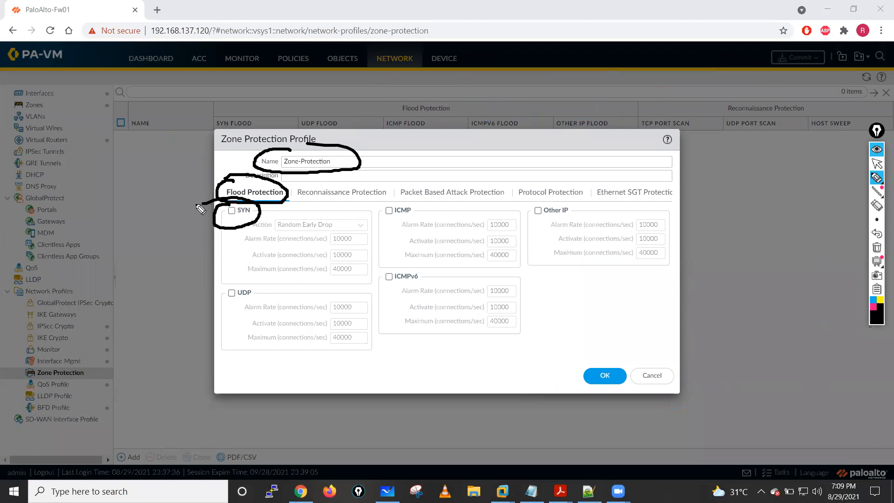
mouse_move(397, 202)
left_mouse_down()
mouse_move(408, 222)
mouse_move(402, 200)
left_mouse_up()
mouse_move(553, 201)
left_mouse_down()
mouse_move(528, 211)
mouse_move(571, 215)
mouse_move(554, 203)
left_mouse_up()
mouse_move(236, 281)
left_mouse_down()
mouse_move(267, 298)
mouse_move(209, 279)
left_mouse_up()
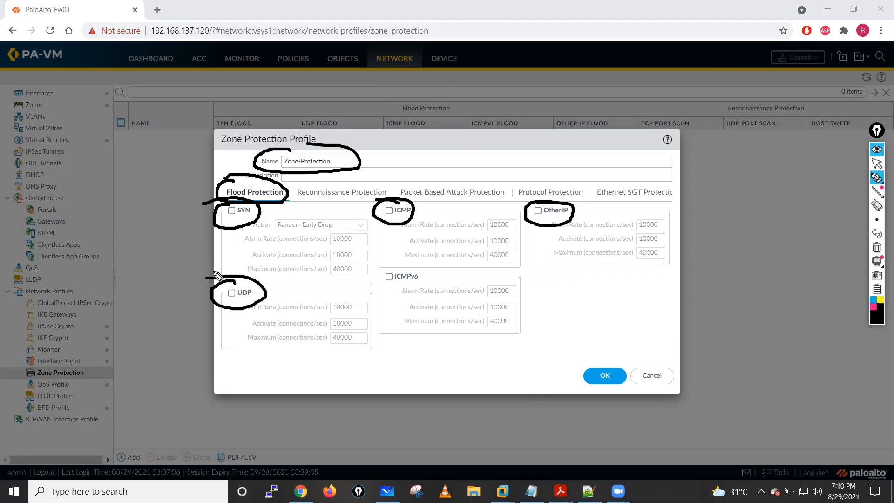
mouse_move(410, 268)
left_mouse_down()
mouse_move(379, 285)
mouse_move(377, 266)
left_mouse_up()
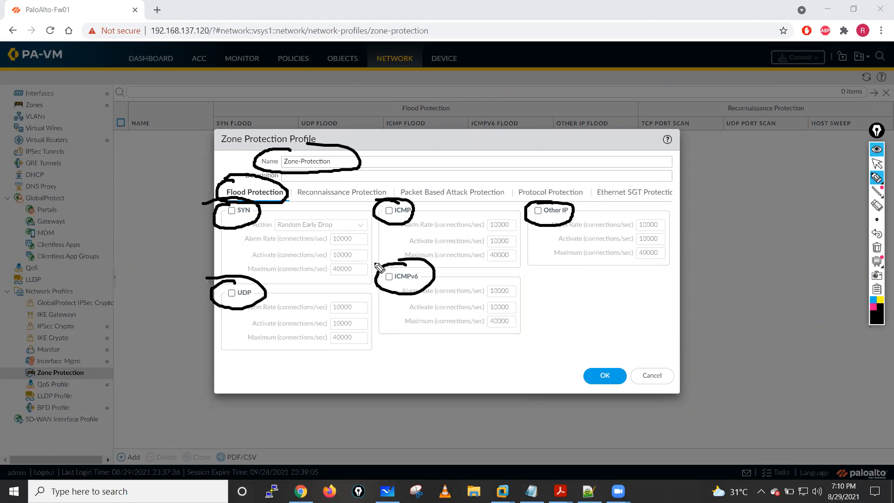
left_click(877, 247)
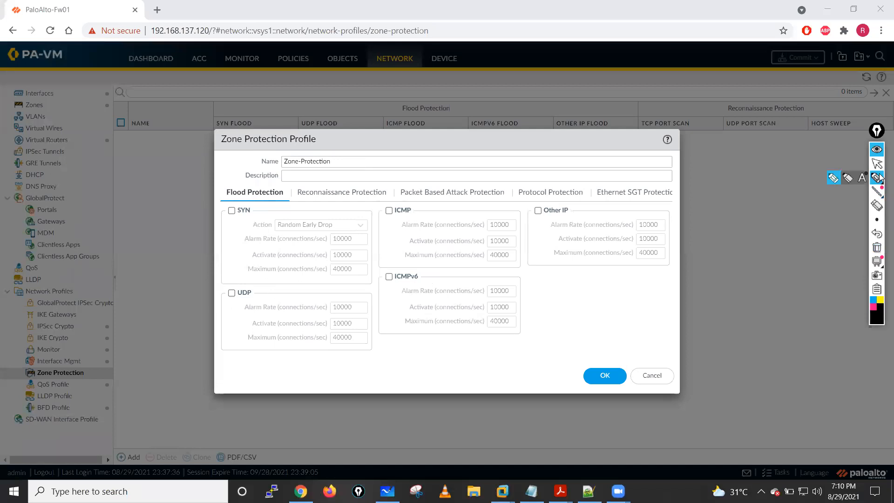
left_click(876, 164)
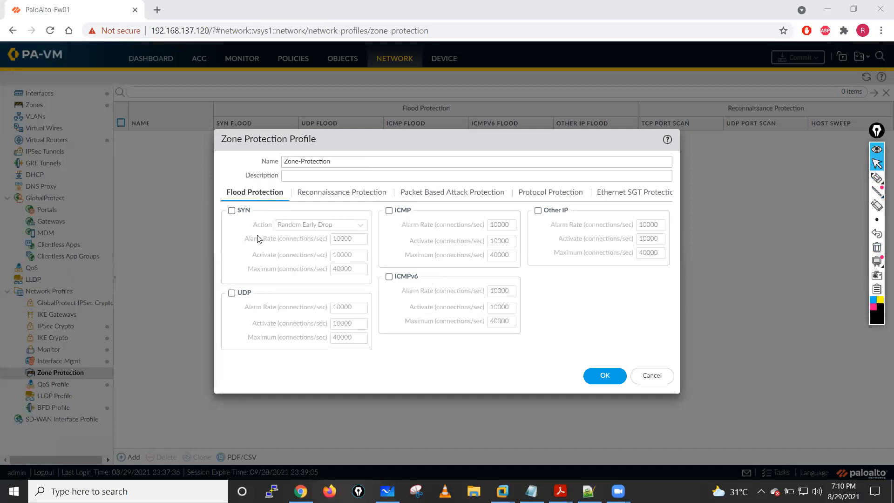
- Enable SYN flood protection in the profile and open the choices for its action
left_click(232, 210)
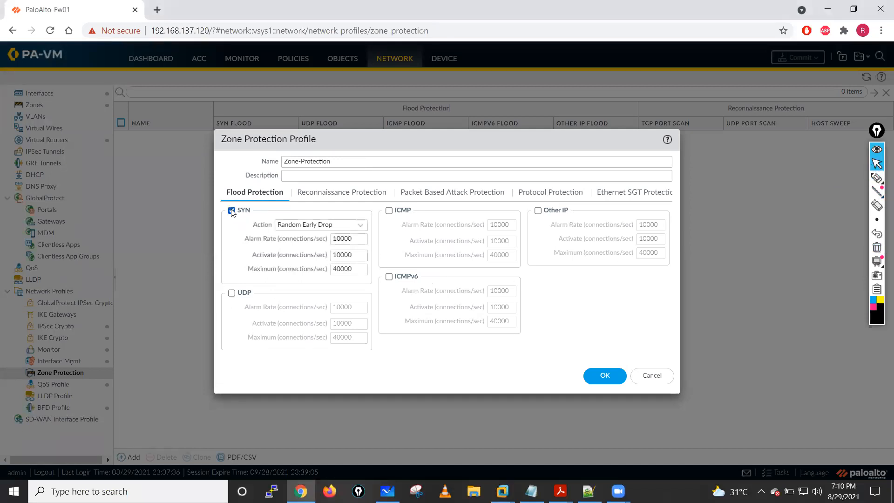
left_click(360, 226)
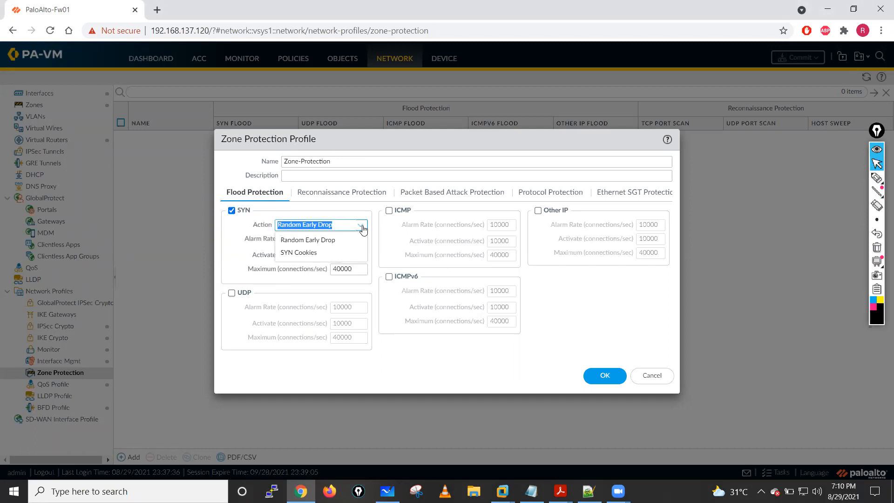
- Mark the Random Early Drop and SYN Cookies actions with pen brackets and arrows, clearing the annotations between and after the markings
left_click(876, 178)
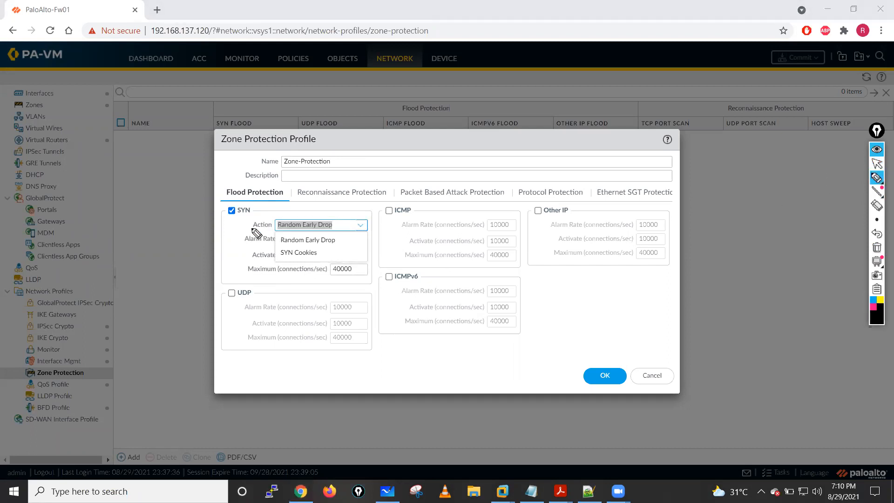
mouse_move(237, 238)
left_mouse_down()
mouse_move(271, 238)
mouse_move(285, 252)
left_mouse_up()
left_click_drag(336, 235, 335, 247)
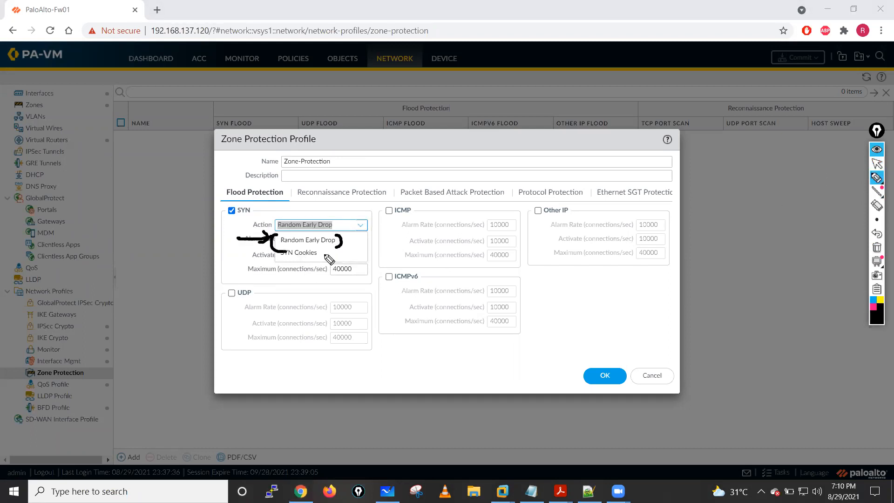
mouse_move(245, 280)
left_mouse_down()
mouse_move(282, 259)
mouse_move(311, 259)
left_mouse_up()
left_click(877, 247)
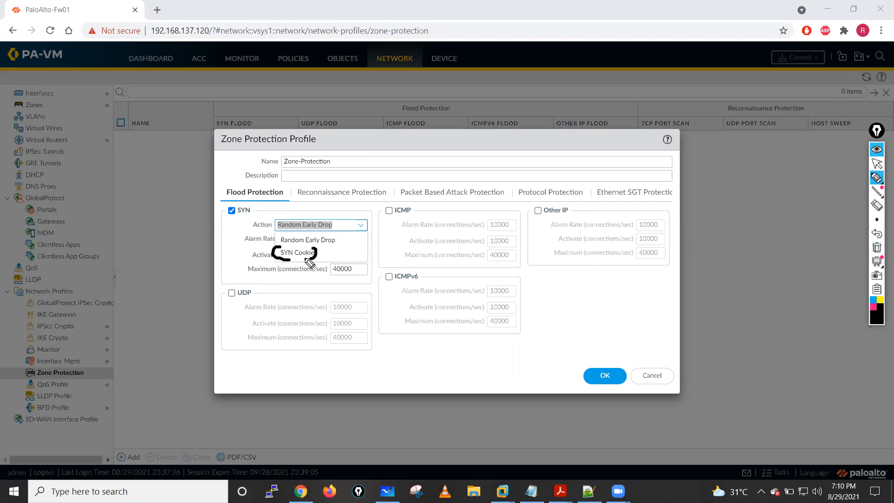
left_click_drag(344, 236, 334, 249)
left_click_drag(203, 261, 252, 217)
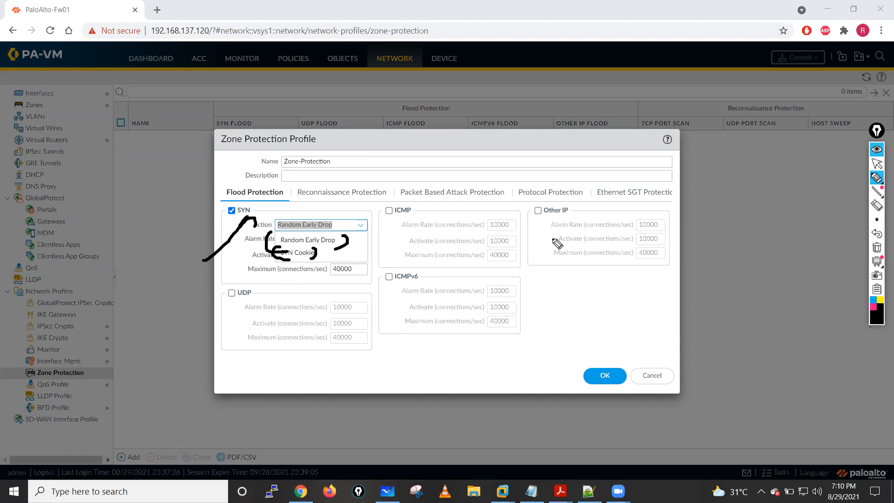
left_click(876, 247)
- Circle SYN Cookies and the SYN, ICMP, Other IP, ICMPv6 and UDP options, point arrows at both SYN actions, and clear the annotations
mouse_move(281, 257)
left_mouse_down()
mouse_move(269, 254)
mouse_move(316, 266)
mouse_move(266, 244)
left_mouse_up()
mouse_move(255, 214)
left_mouse_down()
mouse_move(227, 205)
mouse_move(229, 230)
mouse_move(193, 259)
left_mouse_up()
mouse_move(378, 213)
left_mouse_down()
mouse_move(391, 198)
mouse_move(415, 208)
left_mouse_up()
mouse_move(540, 203)
left_mouse_down()
mouse_move(541, 231)
mouse_move(534, 202)
left_mouse_up()
left_click_drag(395, 270, 383, 274)
mouse_move(241, 285)
left_mouse_down()
mouse_move(212, 302)
mouse_move(233, 283)
left_mouse_up()
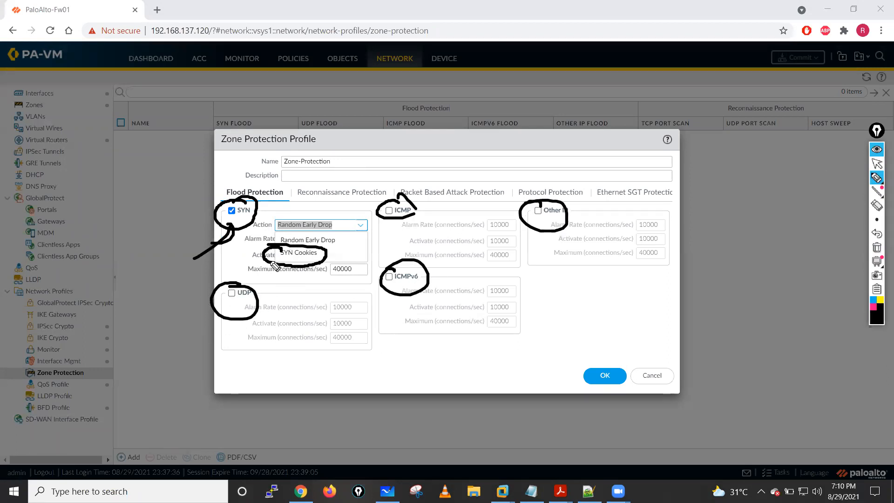
mouse_move(377, 241)
left_mouse_down()
mouse_move(340, 243)
mouse_move(331, 257)
left_mouse_up()
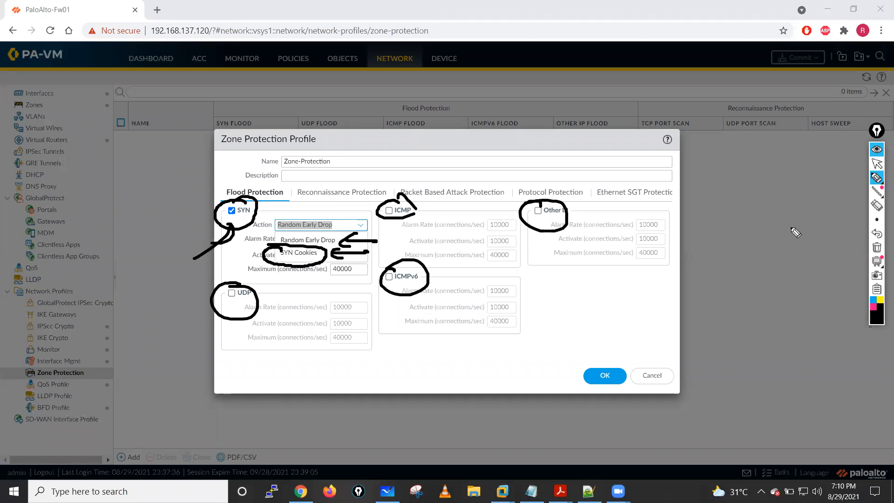
left_click(875, 251)
- Set the SYN action to Random Early Drop and enable ICMP flood protection
left_click(877, 165)
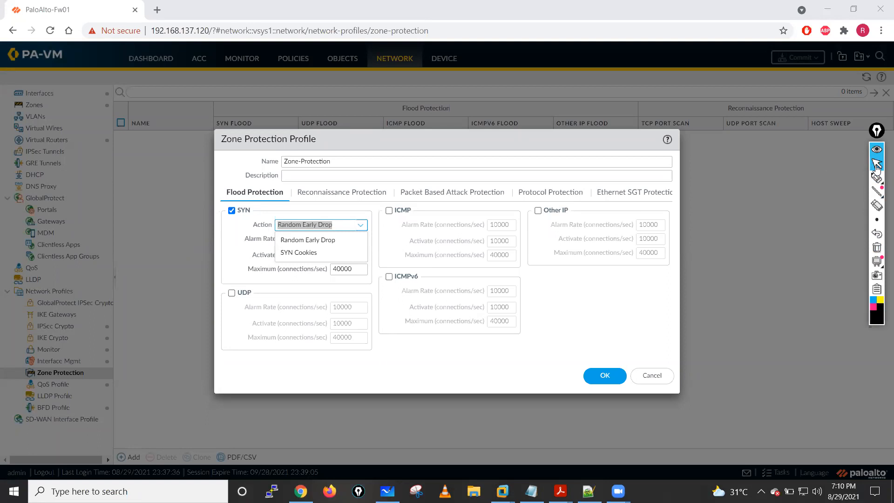
left_click(298, 240)
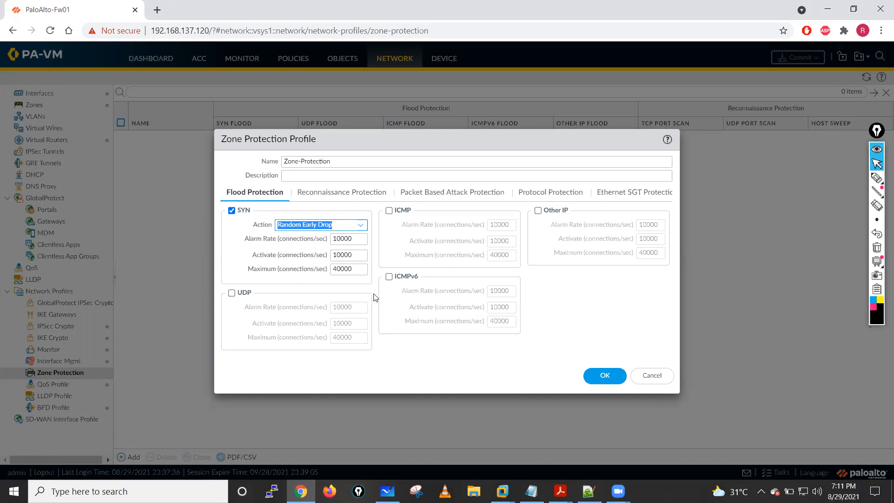
left_click(389, 211)
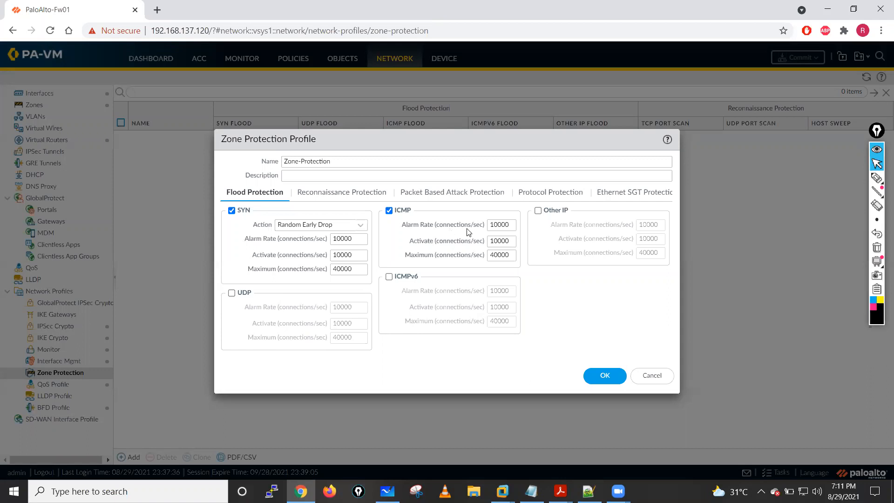
- Handwrite 10000/Sec above a long arrow over the profile name, and circle the ICMP Alarm Rate
left_click(877, 178)
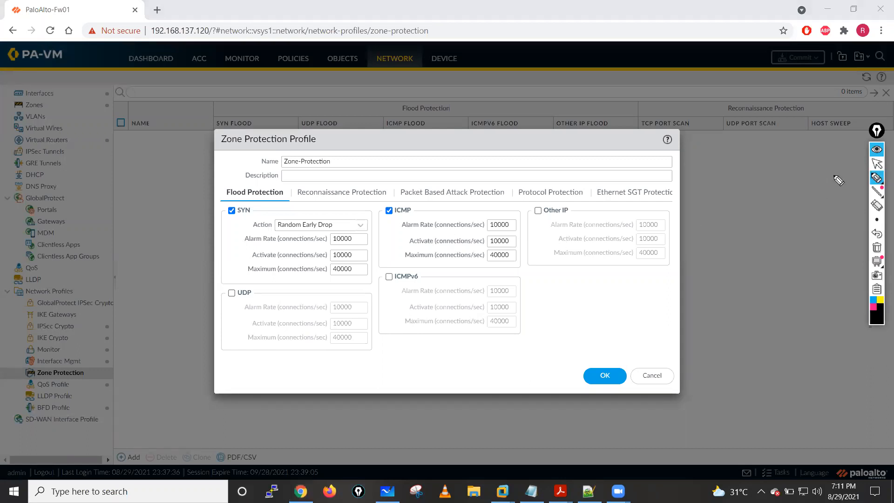
mouse_move(388, 155)
left_mouse_down()
mouse_move(540, 158)
mouse_move(519, 163)
left_mouse_up()
left_click_drag(448, 134, 449, 149)
left_click_drag(459, 136, 478, 137)
mouse_move(485, 144)
left_mouse_down()
mouse_move(490, 134)
mouse_move(498, 157)
mouse_move(506, 150)
left_mouse_up()
left_click_drag(524, 143, 547, 146)
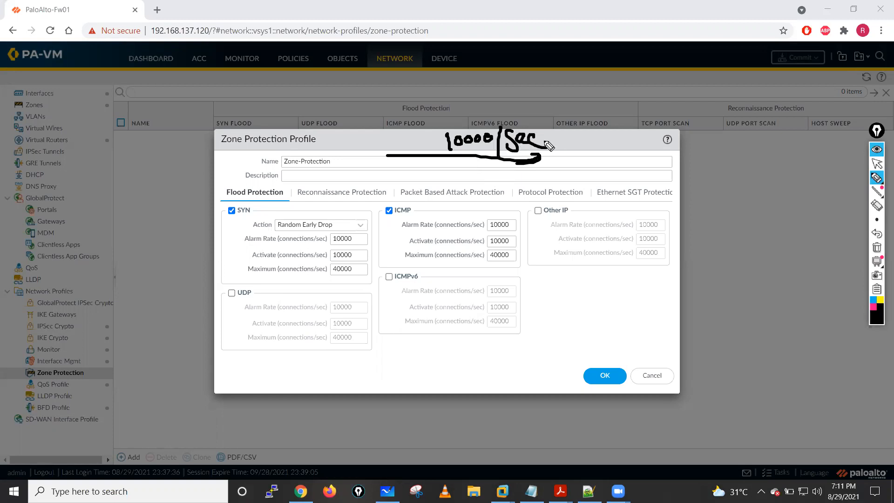
mouse_move(418, 213)
left_mouse_down()
mouse_move(399, 218)
mouse_move(484, 239)
mouse_move(522, 224)
mouse_move(416, 218)
left_mouse_up()
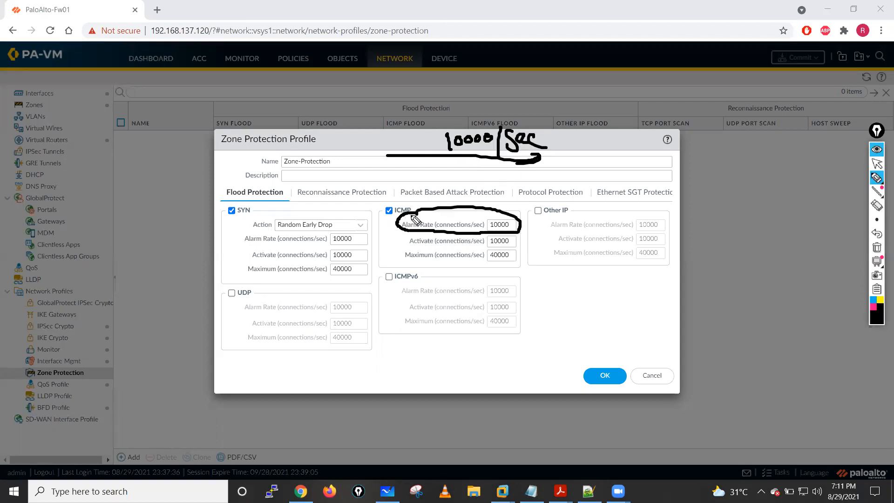
- Circle the Random Early Drop action and handwrite a circled RED with a curved line leading to a short handwritten label
mouse_move(287, 211)
left_mouse_down()
mouse_move(307, 231)
mouse_move(317, 208)
mouse_move(255, 206)
left_mouse_up()
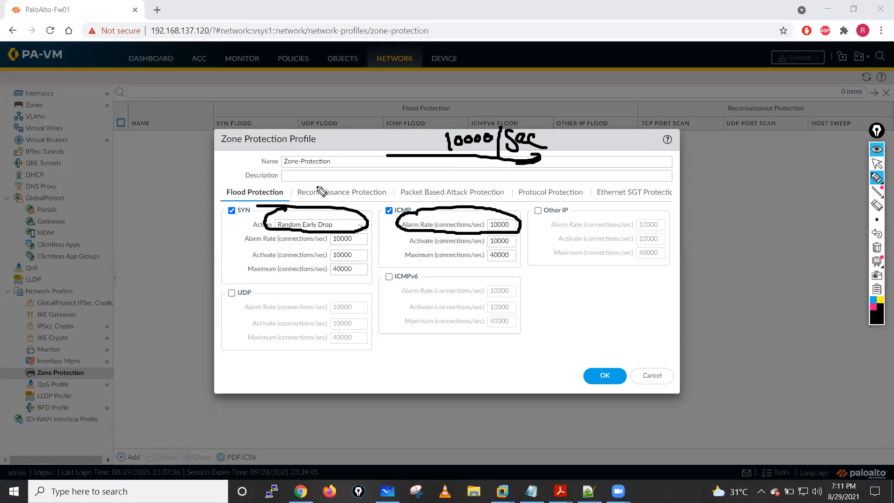
left_click_drag(242, 155, 244, 171)
mouse_move(240, 148)
left_mouse_down()
mouse_move(240, 161)
mouse_move(256, 169)
mouse_move(262, 160)
left_mouse_up()
mouse_move(260, 142)
left_mouse_down()
mouse_move(269, 138)
mouse_move(279, 161)
mouse_move(286, 151)
mouse_move(280, 163)
mouse_move(289, 177)
left_mouse_up()
left_click_drag(226, 161, 165, 177)
mouse_move(163, 156)
left_mouse_down()
mouse_move(157, 181)
mouse_move(181, 188)
left_mouse_up()
left_click_drag(141, 143, 138, 175)
left_click_drag(147, 128, 149, 162)
mouse_move(161, 140)
left_mouse_down()
mouse_move(156, 151)
mouse_move(176, 150)
left_mouse_up()
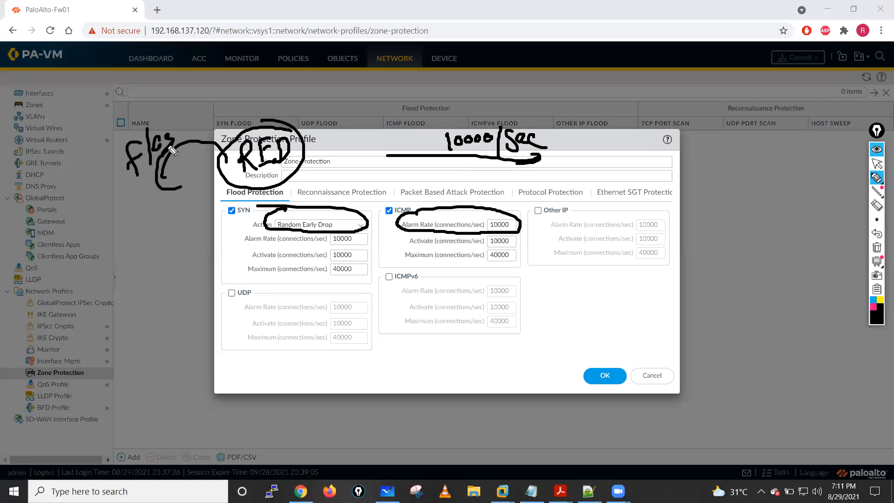
- Draw arrows to the Random Early Drop action and the ICMP Alarm Rate, and handwrite a circled 11000/Sec with an arrow towards it
left_click_drag(216, 258, 271, 232)
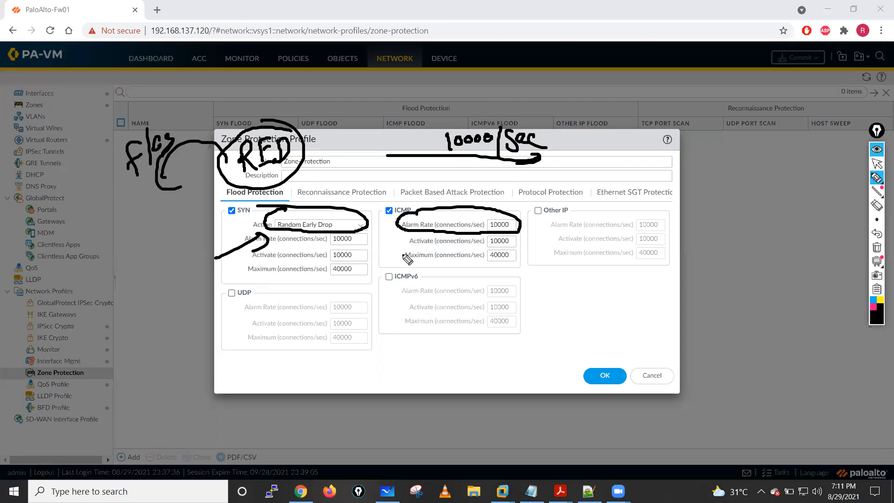
mouse_move(392, 258)
left_mouse_down()
mouse_move(428, 233)
mouse_move(435, 254)
left_mouse_up()
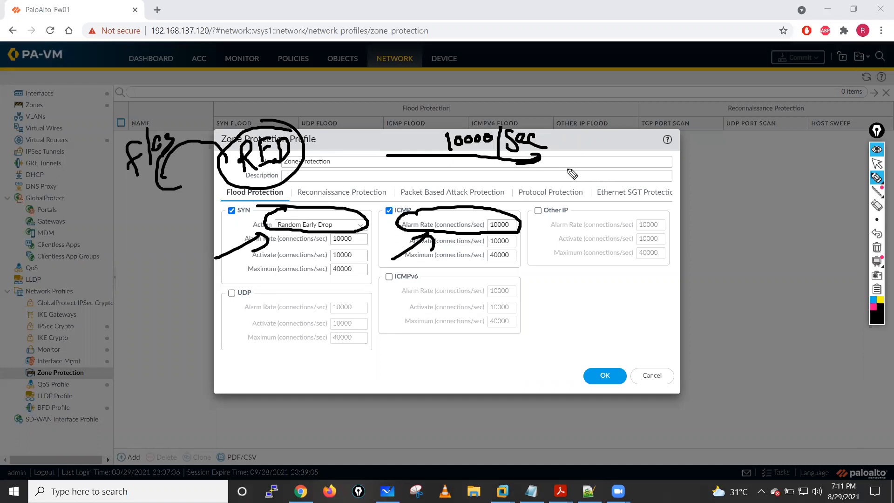
left_click_drag(576, 157, 690, 164)
mouse_move(694, 146)
left_mouse_down()
mouse_move(697, 160)
mouse_move(708, 144)
mouse_move(807, 131)
mouse_move(708, 175)
mouse_move(773, 113)
left_mouse_up()
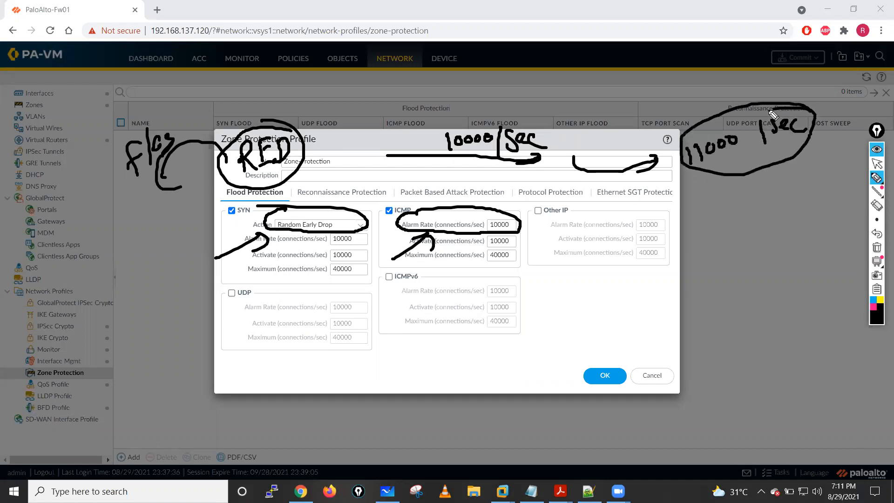
- Clear the annotations and, with a blue pen, bracket the ICMP Activate rate and handwrite a circled RED beside the SYN group
left_click(870, 299)
left_click(877, 248)
mouse_move(411, 236)
left_mouse_down()
mouse_move(409, 249)
mouse_move(455, 248)
left_mouse_up()
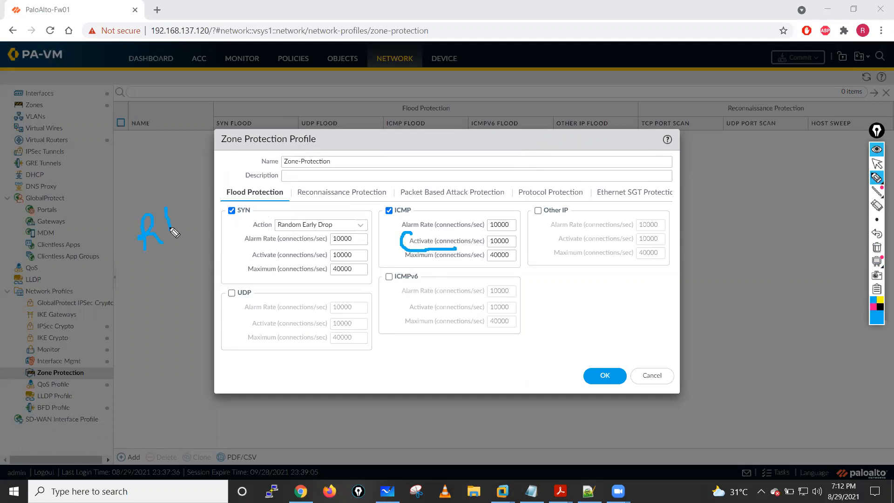
mouse_move(175, 180)
left_mouse_down()
mouse_move(227, 230)
mouse_move(171, 184)
left_mouse_up()
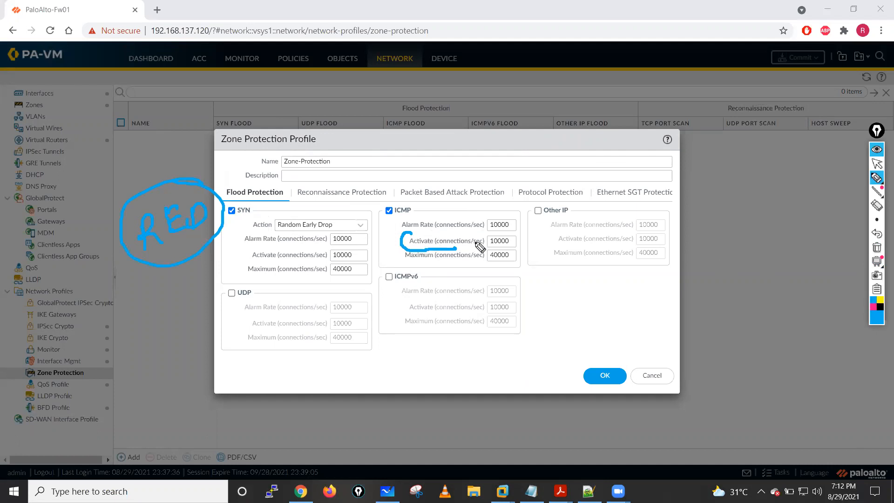
- Handwrite a circled 11000 with downward arrows, and beside it a circled 1000 with arrows pointing at it
left_click_drag(653, 165, 656, 186)
mouse_move(666, 163)
left_mouse_down()
mouse_move(669, 178)
mouse_move(680, 164)
left_mouse_up()
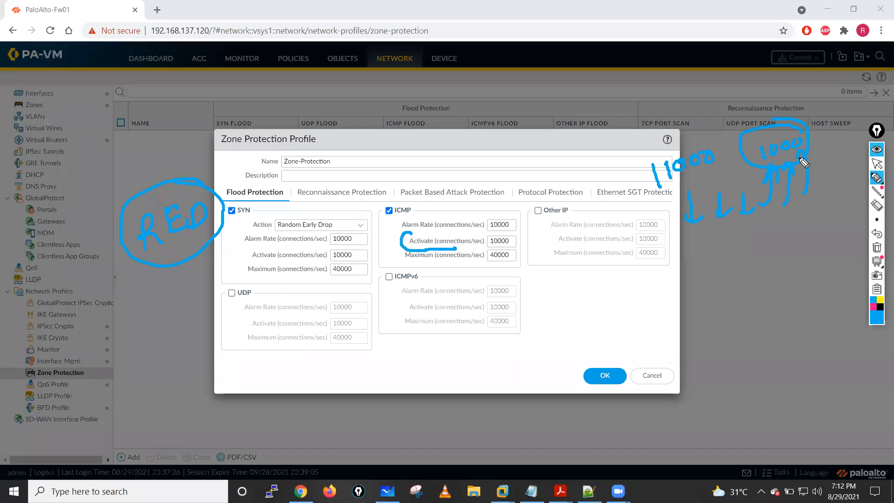
left_click_drag(763, 108, 762, 129)
mouse_move(771, 108)
left_mouse_down()
mouse_move(771, 128)
mouse_move(787, 117)
left_mouse_up()
mouse_move(675, 146)
left_mouse_down()
mouse_move(701, 198)
mouse_move(647, 142)
left_mouse_up()
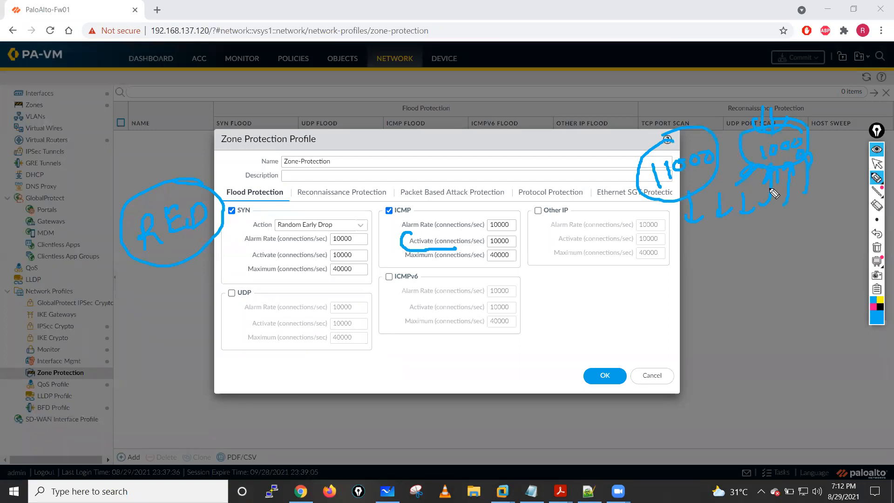
- Handwrite a circled 10000 to 40000 range below the Other IP group, with upward arrows to it, and add arrows above RED
mouse_move(612, 302)
left_mouse_down()
mouse_move(616, 321)
mouse_move(626, 305)
left_mouse_up()
left_click_drag(648, 302, 692, 307)
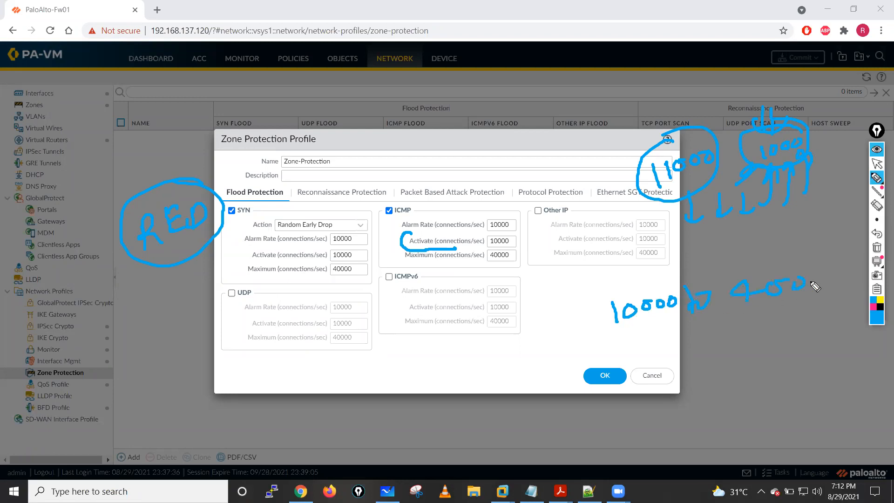
mouse_move(788, 261)
left_mouse_down()
mouse_move(604, 309)
mouse_move(800, 313)
left_mouse_up()
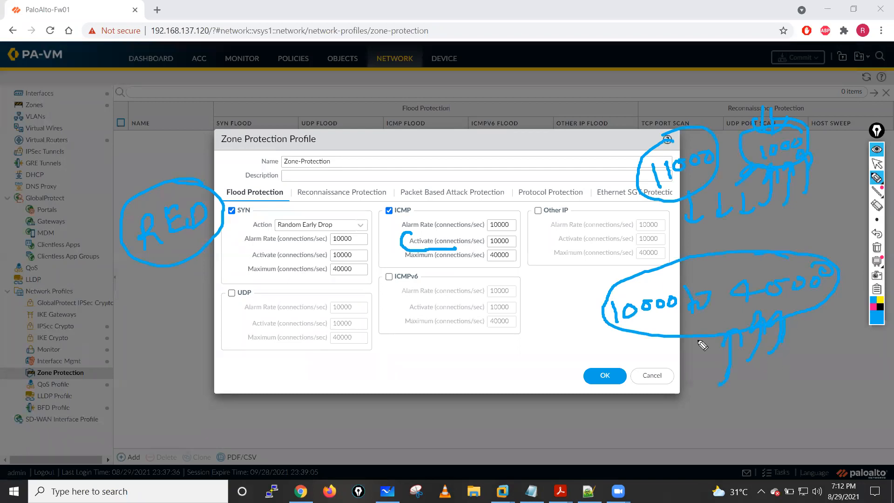
left_click_drag(675, 383, 690, 342)
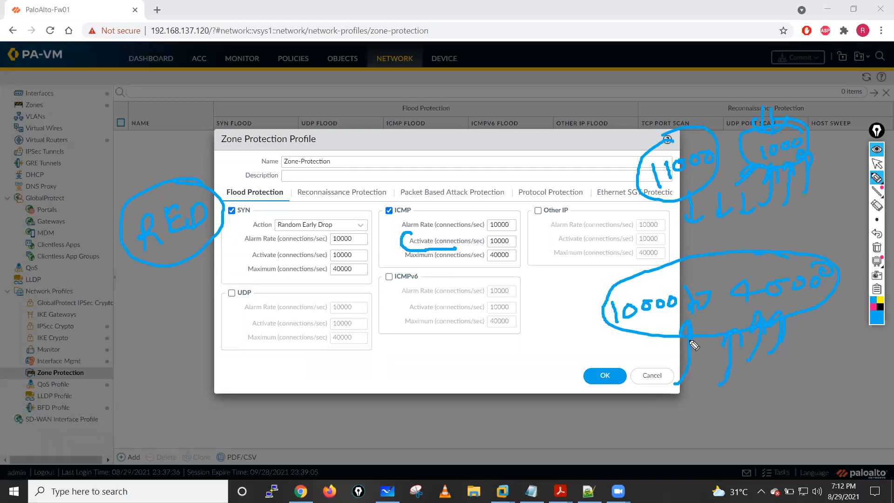
mouse_move(628, 381)
left_mouse_down()
mouse_move(644, 340)
mouse_move(658, 347)
left_mouse_up()
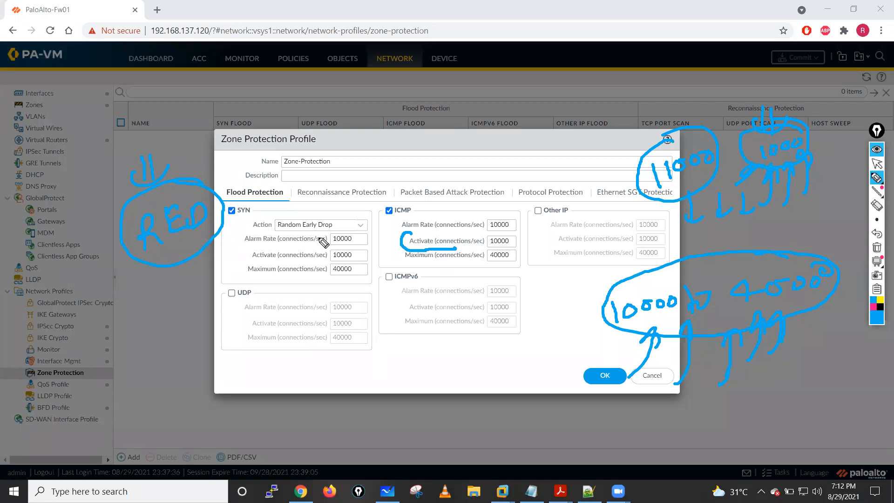
- Draw a double-headed arrow under the ICMP Maximum rate and handwrite a circled 40K with a comparison sign below
mouse_move(444, 272)
left_mouse_down()
mouse_move(495, 264)
mouse_move(449, 279)
left_mouse_up()
mouse_move(410, 356)
left_mouse_down()
mouse_move(429, 371)
mouse_move(452, 365)
mouse_move(463, 343)
mouse_move(498, 337)
mouse_move(517, 357)
left_mouse_up()
left_click(476, 339)
left_click_drag(475, 376, 526, 367)
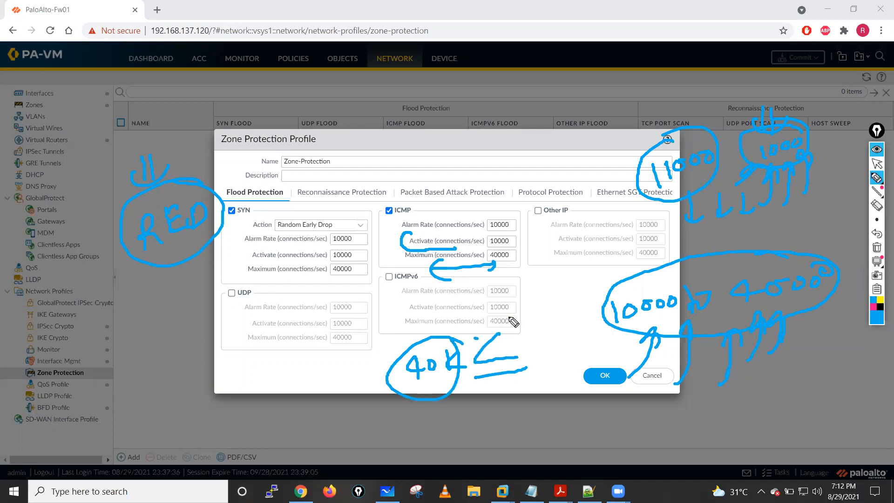
- Handwrite a circled figure beside the 10000 to 40000 range, with a circled All above it and arrows pointing down at it
mouse_move(542, 311)
left_mouse_down()
mouse_move(571, 298)
mouse_move(587, 307)
left_mouse_up()
mouse_move(556, 334)
left_mouse_down()
mouse_move(554, 269)
mouse_move(570, 255)
mouse_move(580, 272)
left_mouse_up()
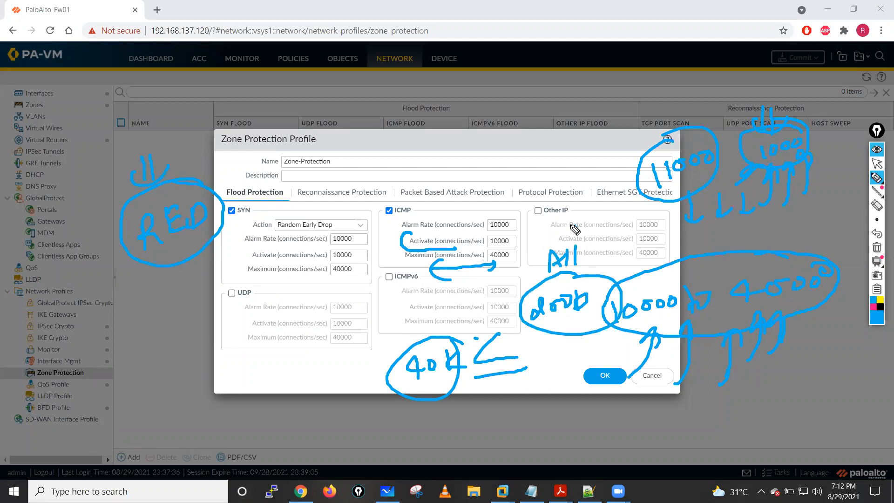
left_click_drag(576, 230, 578, 242)
left_click_drag(567, 275, 573, 303)
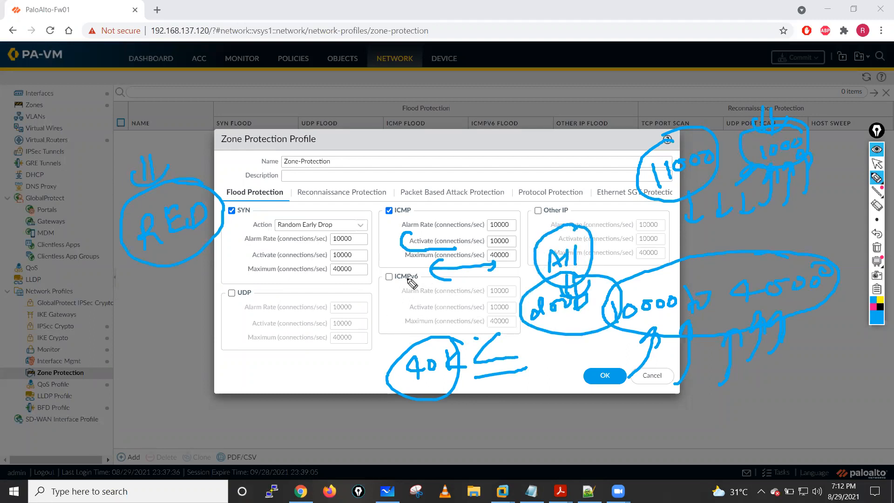
- Draw arrows below the ICMP Maximum rate, short downward arrows above the Alarm Rate, and curved arrows rising towards the profile name
left_click_drag(400, 269, 491, 264)
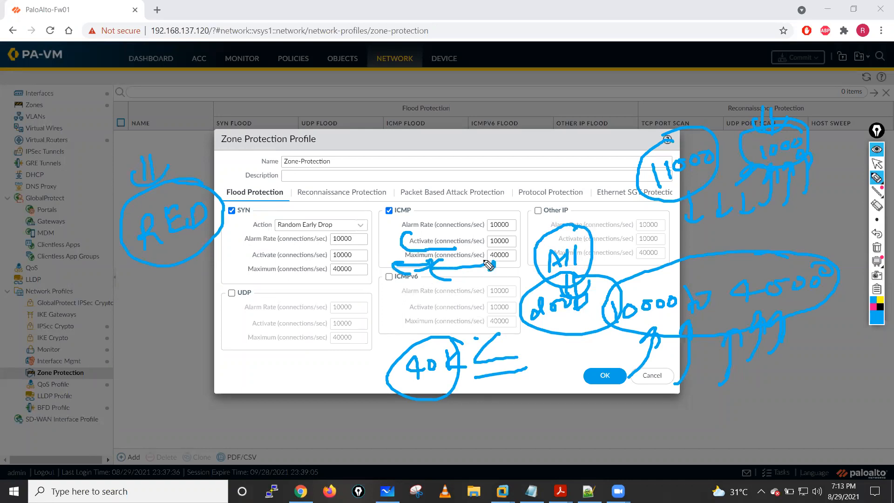
left_click_drag(474, 207, 485, 217)
mouse_move(468, 208)
left_mouse_down()
mouse_move(494, 211)
mouse_move(424, 198)
mouse_move(479, 173)
mouse_move(475, 181)
left_mouse_up()
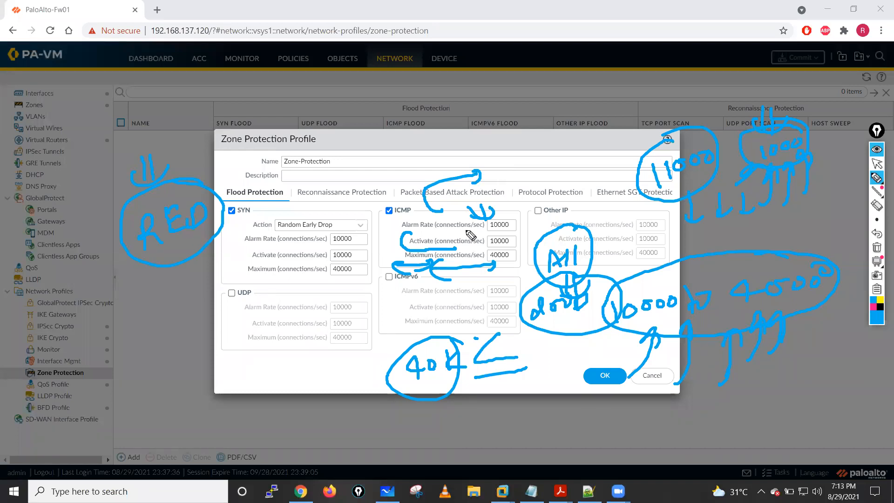
mouse_move(503, 188)
left_mouse_down()
mouse_move(532, 164)
mouse_move(560, 164)
left_mouse_up()
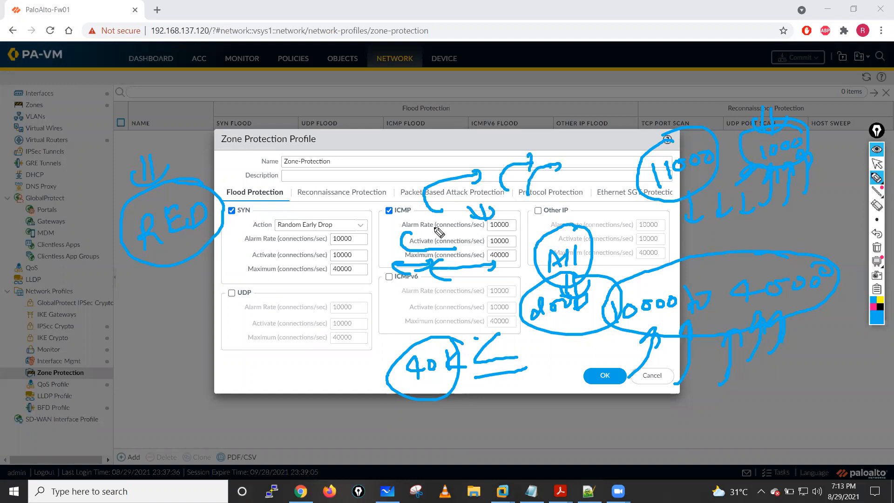
- Draw a circled row of crosses left of the handwritten 11000, with downward arrows above it
left_click_drag(565, 122, 568, 144)
mouse_move(573, 122)
left_mouse_down()
mouse_move(578, 147)
mouse_move(591, 140)
left_mouse_up()
left_click_drag(595, 122, 598, 145)
left_click_drag(588, 145, 617, 144)
left_click_drag(570, 163, 584, 174)
mouse_move(582, 161)
left_mouse_down()
mouse_move(571, 175)
mouse_move(620, 164)
mouse_move(559, 166)
left_mouse_up()
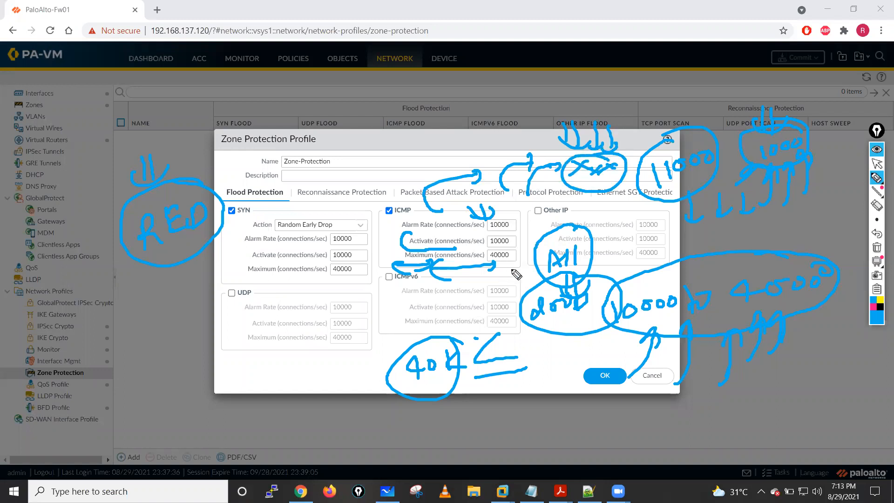
- Draw curved arrows below the ICMP Maximum value and a double downward arrow onto the circled 40K
left_click_drag(480, 260, 475, 294)
mouse_move(479, 282)
left_mouse_down()
mouse_move(465, 298)
mouse_move(510, 280)
left_mouse_up()
left_click_drag(509, 273, 490, 286)
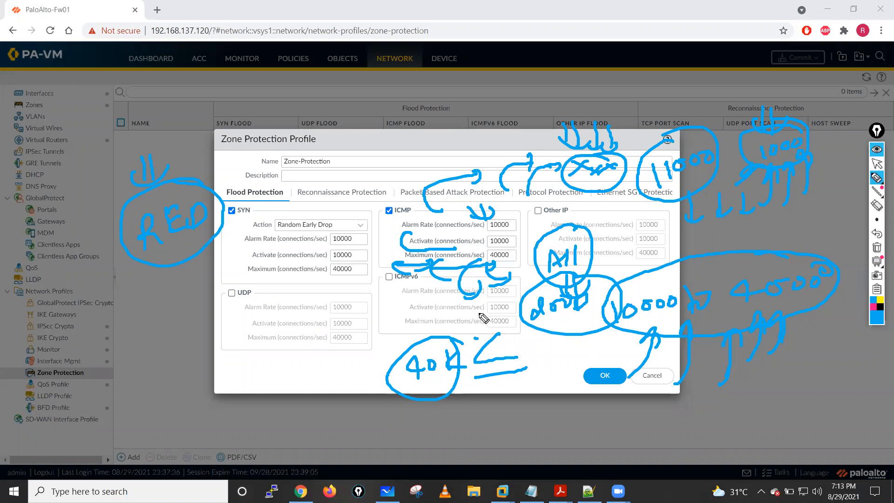
left_click_drag(446, 299, 435, 325)
mouse_move(455, 305)
left_mouse_down()
mouse_move(441, 332)
mouse_move(467, 324)
left_mouse_up()
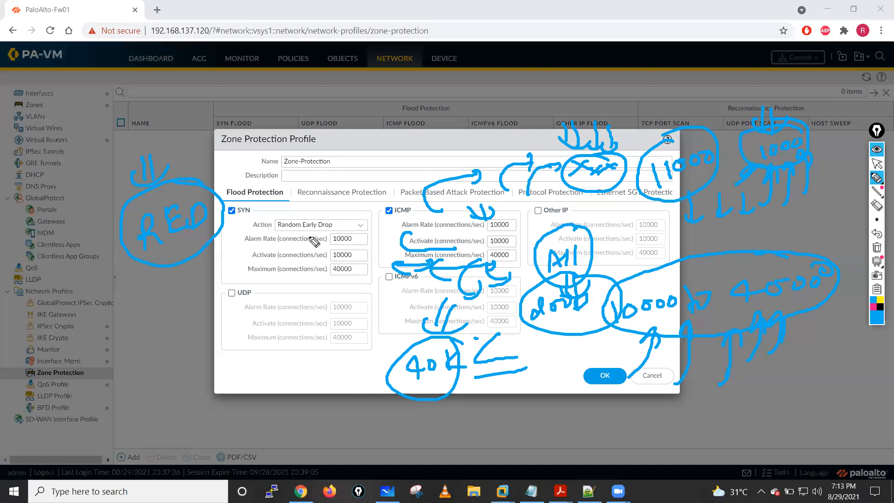
- Circle the Random Early Drop action and the ICMP and UDP checkboxes, and clear all annotations from the screen
mouse_move(295, 210)
left_mouse_down()
mouse_move(355, 233)
mouse_move(281, 202)
left_mouse_up()
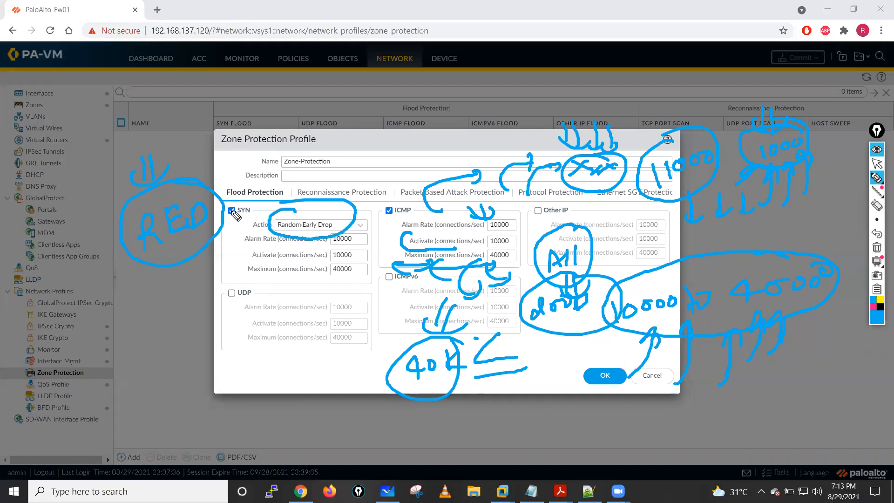
left_click_drag(413, 203, 390, 213)
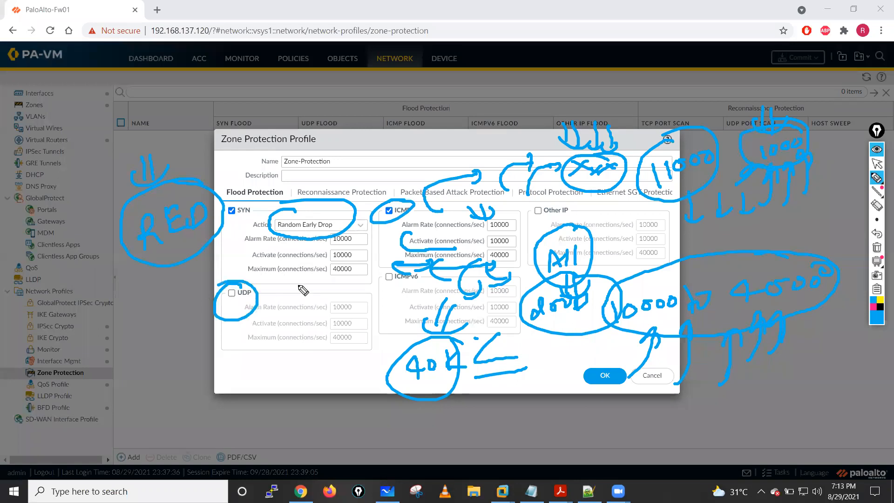
left_click(876, 247)
left_click(878, 168)
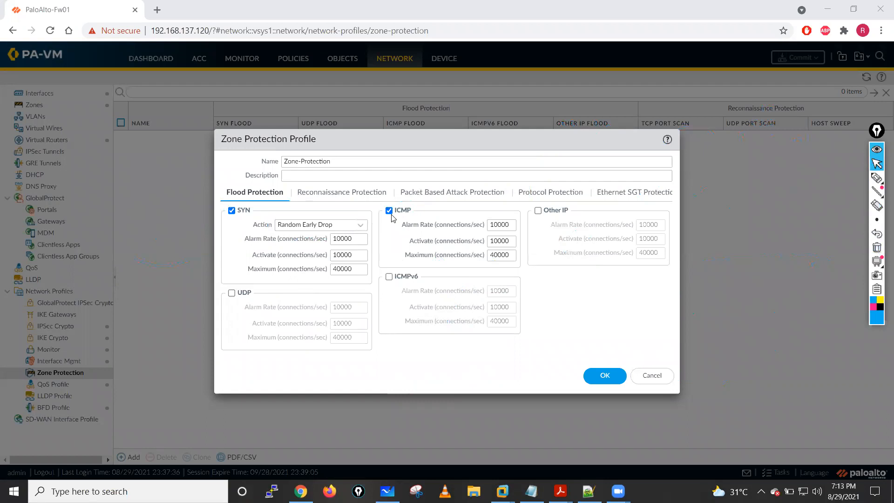
- Enable UDP and ICMPv6 flood protection in the Zone-Protection profile
left_click(231, 297)
left_click(232, 294)
left_click(389, 278)
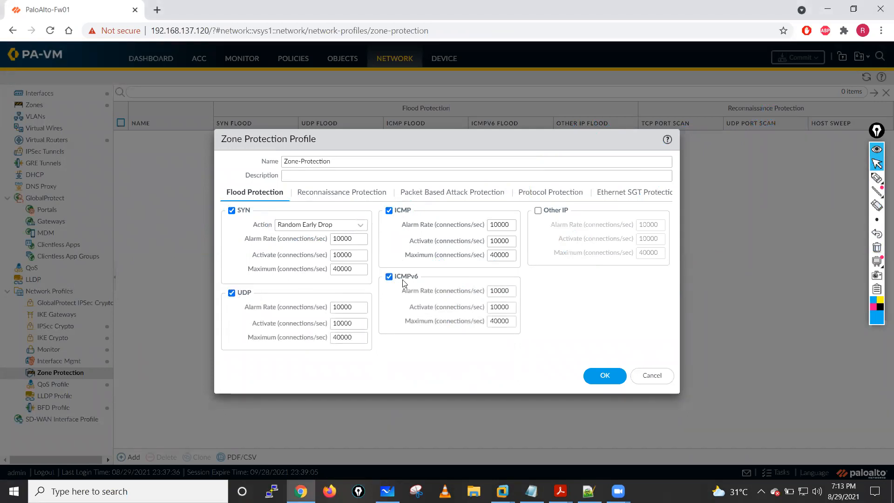
- Switch the SYN flood action to SYN Cookies and set its Activate rate to 10000 connections/sec
left_click(361, 225)
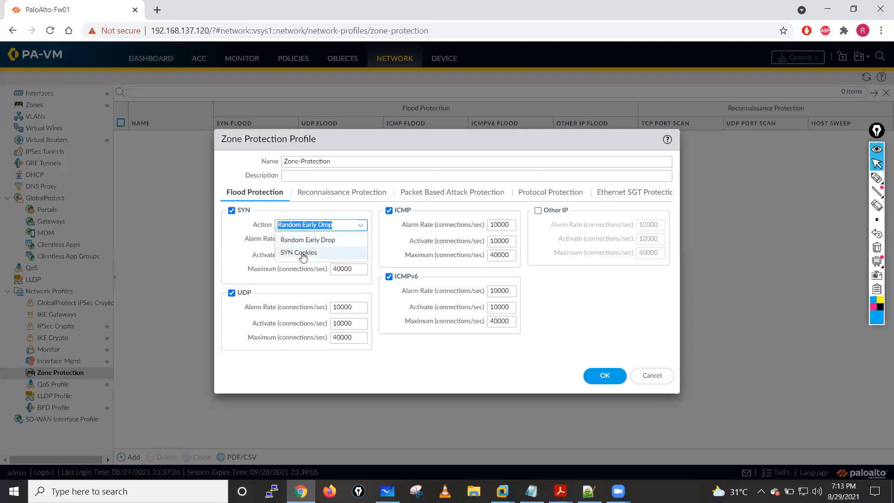
left_click(302, 254)
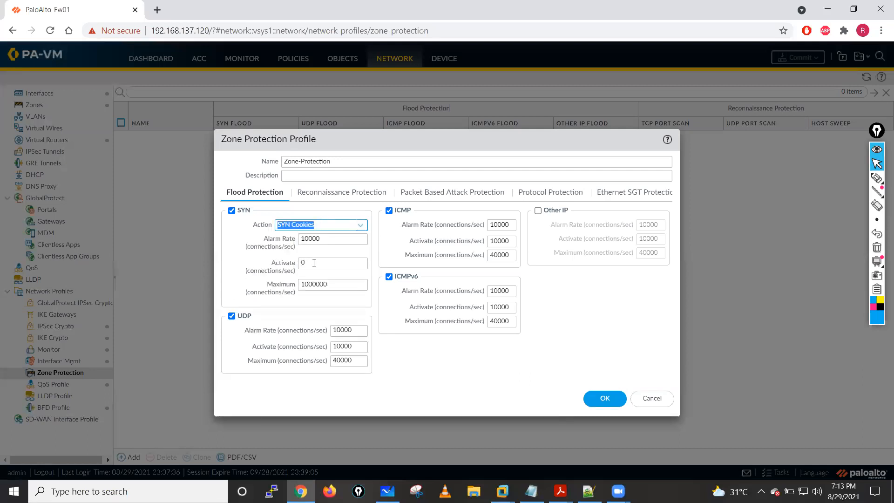
left_click(314, 262)
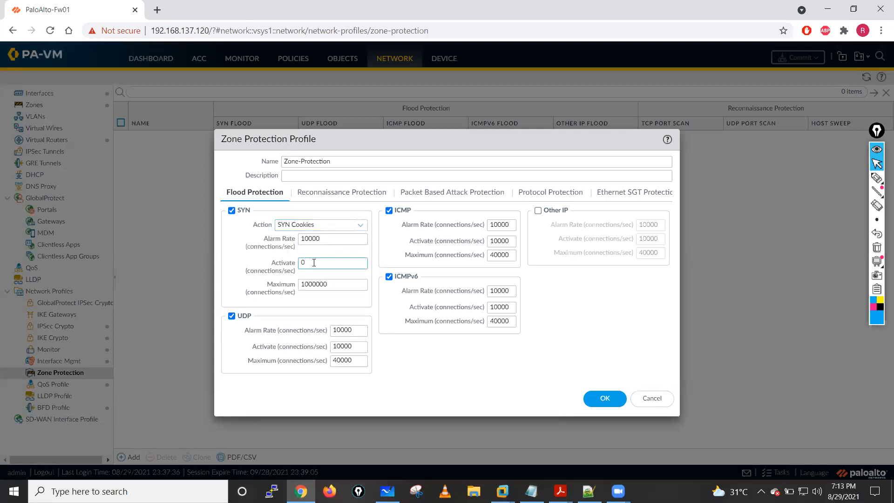
key("BackSpace")
left_click_drag(321, 239, 303, 239)
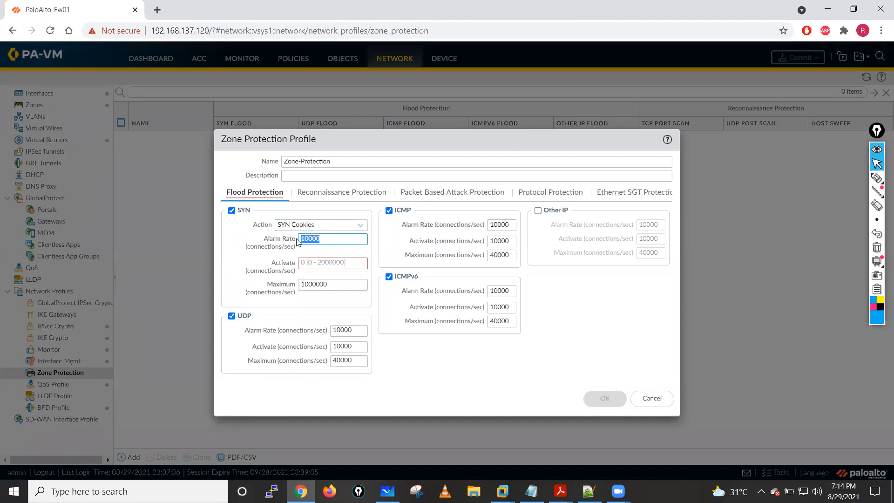
left_click(315, 262)
type("10000")
left_click(308, 285)
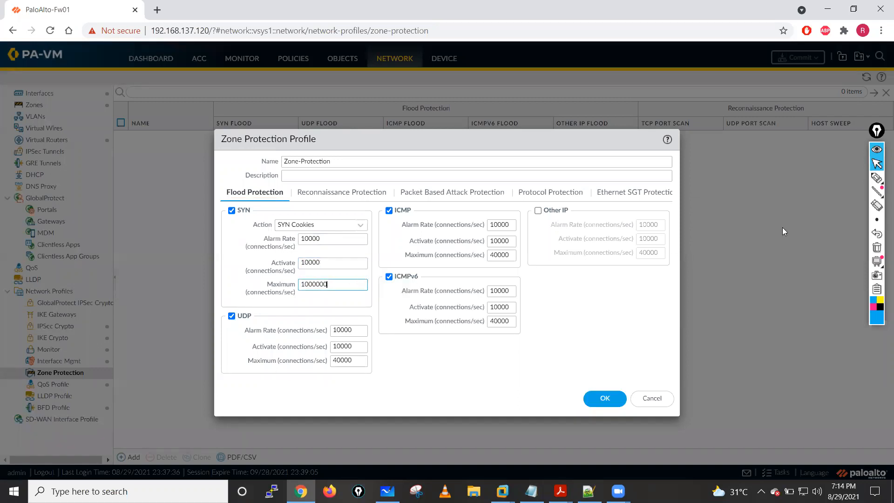
- Sketch a network diagram with a central FW box linked by lines to an attacker box and an S1 server box
left_click(875, 179)
mouse_move(459, 143)
left_mouse_down()
mouse_move(460, 158)
mouse_move(479, 151)
mouse_move(449, 142)
mouse_move(515, 142)
mouse_move(449, 170)
left_mouse_up()
left_click_drag(523, 157, 699, 161)
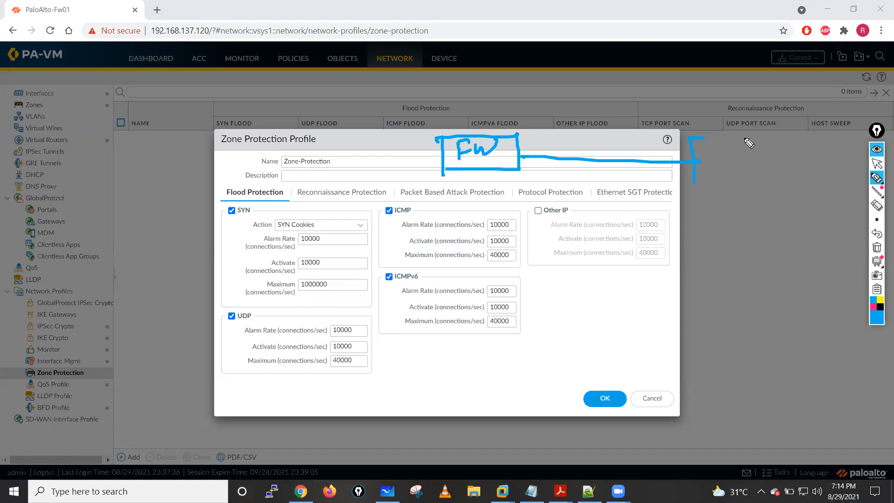
mouse_move(443, 153)
left_mouse_down()
mouse_move(219, 172)
mouse_move(249, 187)
left_mouse_up()
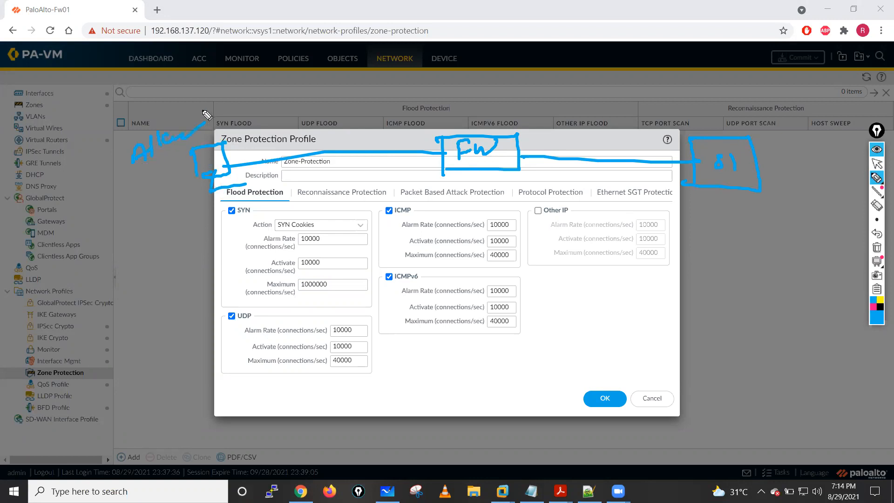
- Draw Syn, Syn+Ack and Ack arrows between the attacker and FW boxes, and handwrite a label above the S1 box
mouse_move(238, 148)
left_mouse_down()
mouse_move(356, 115)
mouse_move(421, 128)
mouse_move(393, 136)
left_mouse_up()
mouse_move(297, 99)
left_mouse_down()
mouse_move(290, 113)
mouse_move(329, 110)
left_mouse_up()
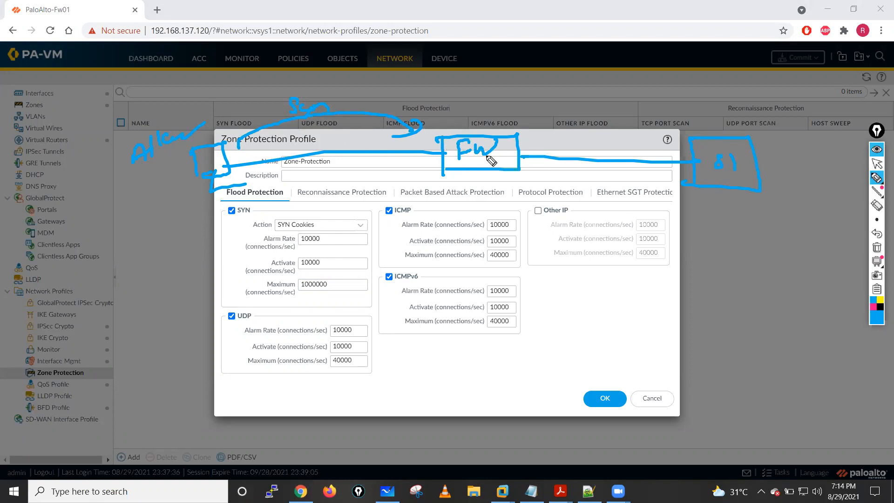
left_click_drag(735, 124, 756, 122)
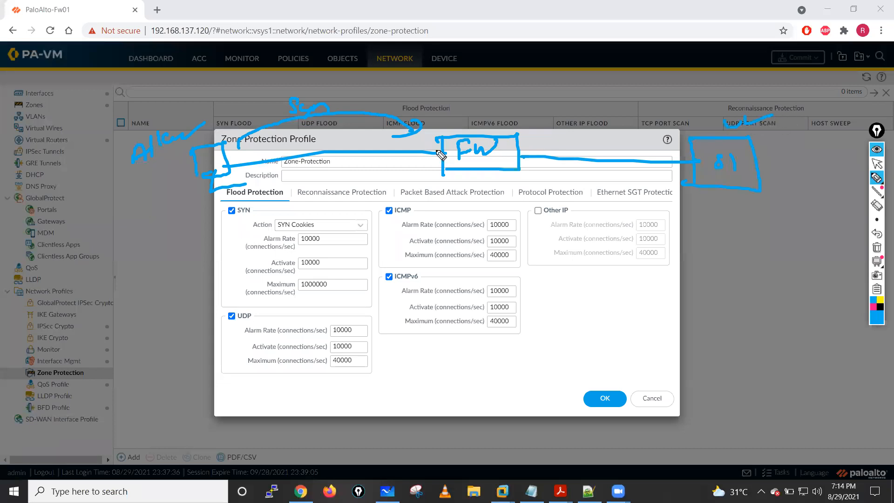
left_click_drag(452, 169, 275, 179)
mouse_move(347, 167)
left_mouse_down()
mouse_move(334, 179)
mouse_move(422, 171)
left_mouse_up()
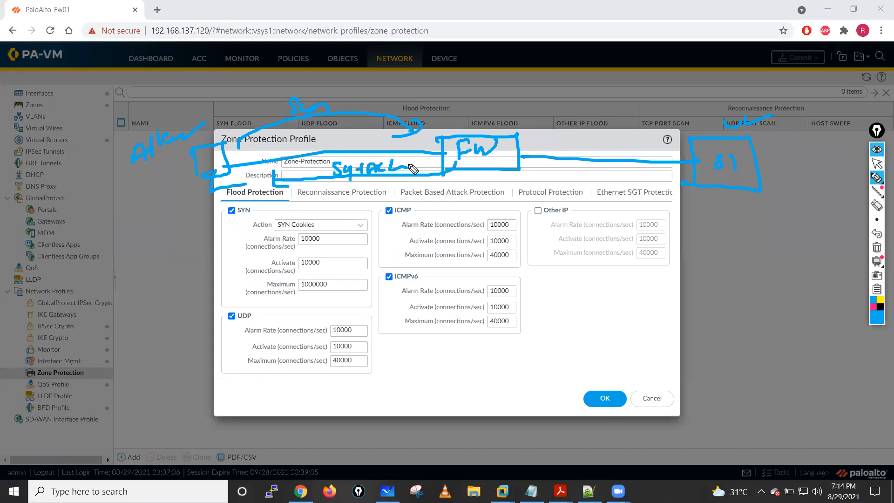
left_click_drag(226, 157, 408, 139)
mouse_move(300, 142)
left_mouse_down()
mouse_move(311, 130)
mouse_move(338, 138)
left_mouse_up()
- Draw handshake arrows in both directions between the FW and S1 boxes, and circle that exchange
mouse_move(517, 145)
left_mouse_down()
mouse_move(657, 144)
mouse_move(639, 151)
left_mouse_up()
left_click_drag(586, 169, 604, 163)
left_click_drag(673, 174, 561, 172)
mouse_move(575, 166)
left_mouse_down()
mouse_move(581, 179)
mouse_move(681, 189)
mouse_move(650, 191)
left_mouse_up()
mouse_move(520, 145)
left_mouse_down()
mouse_move(538, 139)
mouse_move(545, 124)
left_mouse_up()
mouse_move(524, 166)
left_mouse_down()
mouse_move(652, 215)
mouse_move(583, 116)
mouse_move(540, 134)
mouse_move(560, 147)
left_mouse_up()
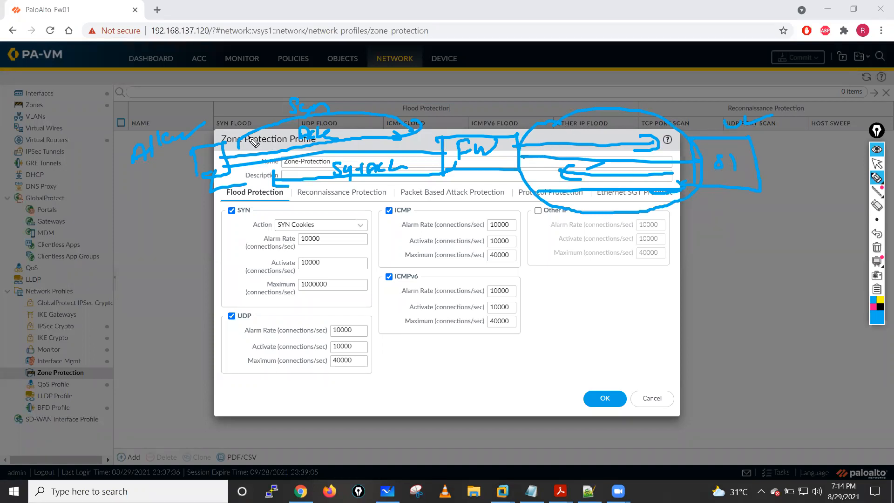
- Mark both ends of the Syn arrow, circle the SYN Cookies action and Syn+Ack label, and draw a double arrow down to FW
left_click_drag(257, 123, 254, 111)
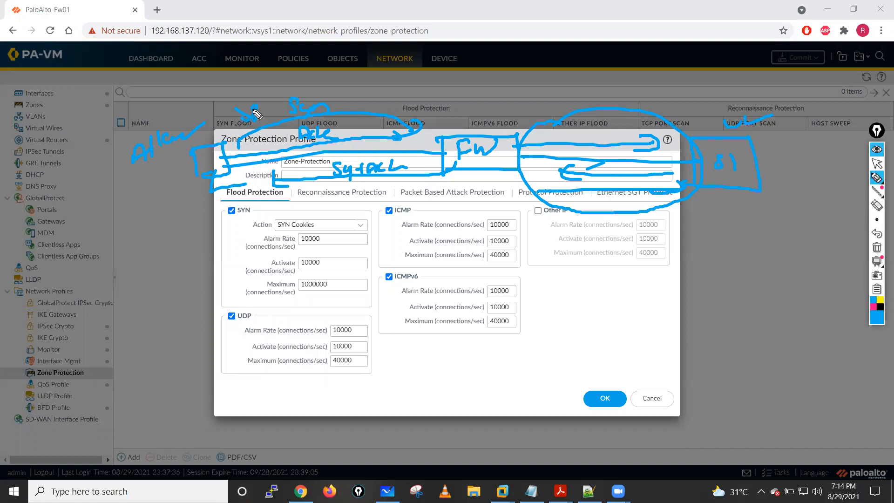
mouse_move(418, 105)
left_mouse_down()
mouse_move(432, 120)
mouse_move(406, 122)
mouse_move(412, 105)
left_mouse_up()
mouse_move(284, 214)
left_mouse_down()
mouse_move(311, 233)
mouse_move(276, 218)
left_mouse_up()
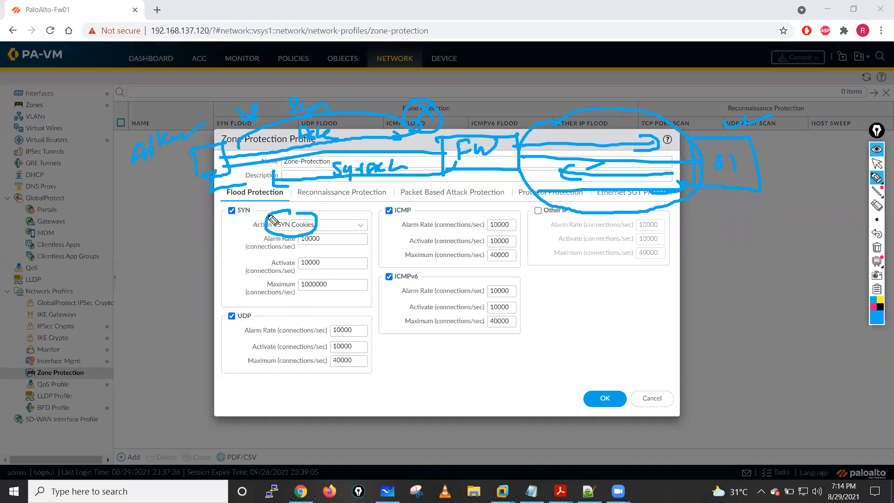
mouse_move(475, 102)
left_mouse_down()
mouse_move(477, 125)
mouse_move(470, 122)
mouse_move(497, 119)
left_mouse_up()
mouse_move(347, 164)
left_mouse_down()
mouse_move(321, 179)
mouse_move(405, 174)
mouse_move(381, 187)
left_mouse_up()
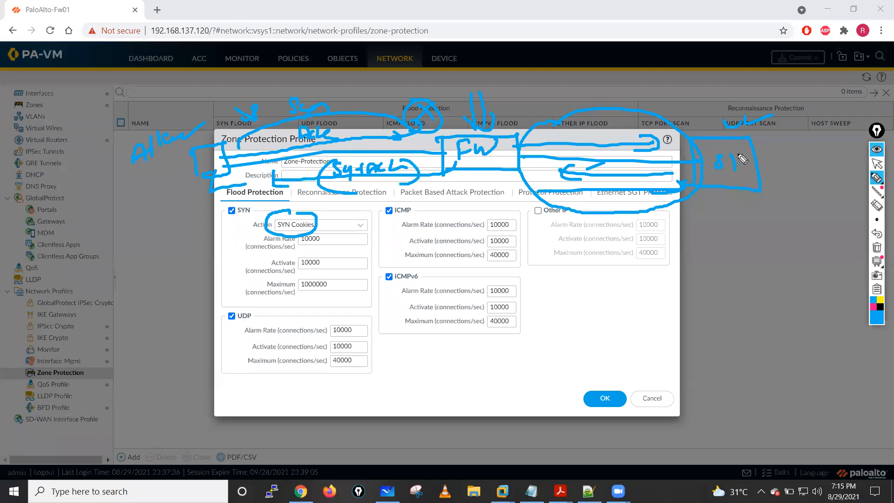
- Draw check marks below the S1 box, a large arc from FW to S1, and an arrow from Syn+Ack back to the attacker
left_click_drag(709, 211, 744, 206)
left_click_drag(717, 235, 755, 221)
mouse_move(513, 124)
left_mouse_down()
mouse_move(609, 69)
mouse_move(693, 130)
left_mouse_up()
mouse_move(694, 118)
left_mouse_down()
mouse_move(667, 128)
mouse_move(694, 127)
left_mouse_up()
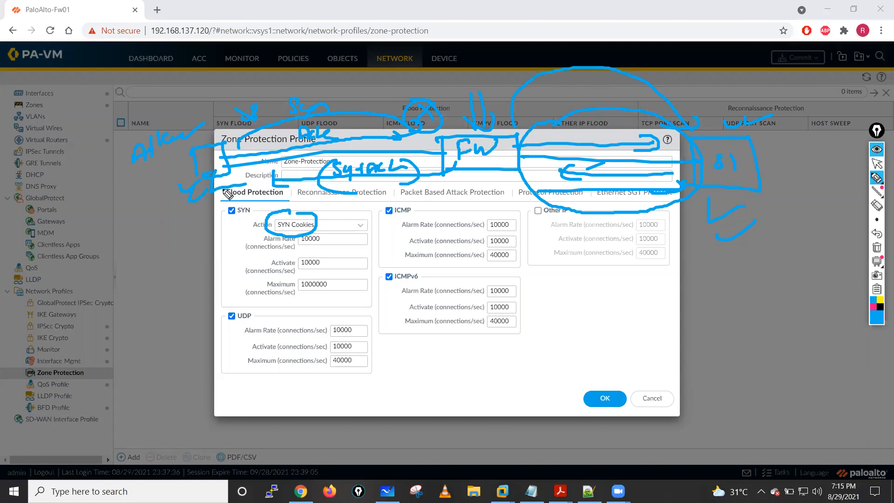
mouse_move(289, 166)
left_mouse_down()
mouse_move(392, 161)
mouse_move(382, 170)
left_mouse_up()
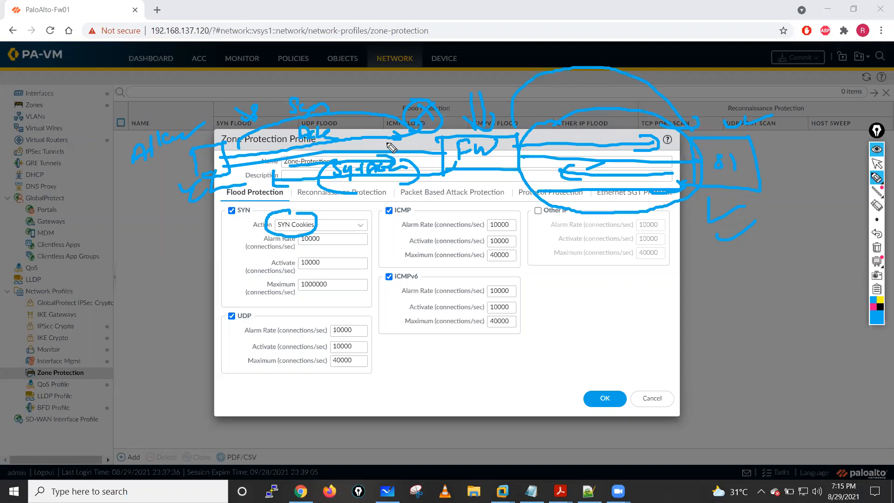
- Clear all annotations and set the SYN flood action to Random Early Drop
left_click(877, 248)
left_click(877, 164)
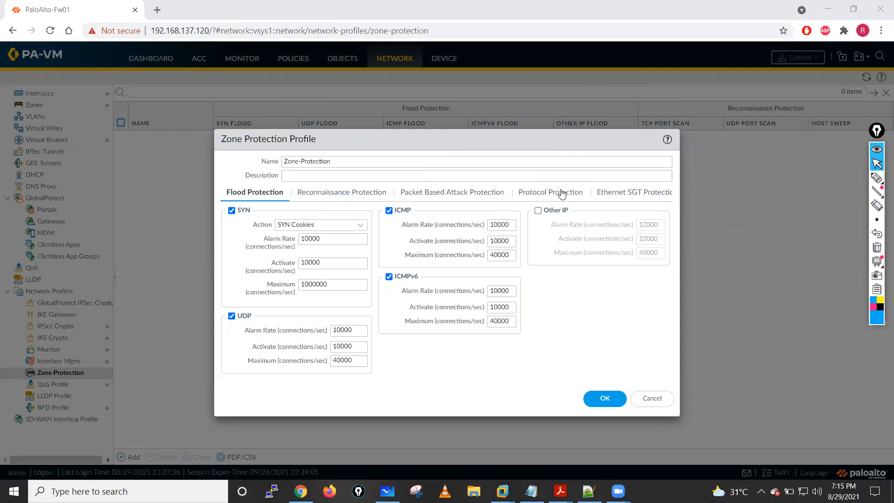
left_click(359, 226)
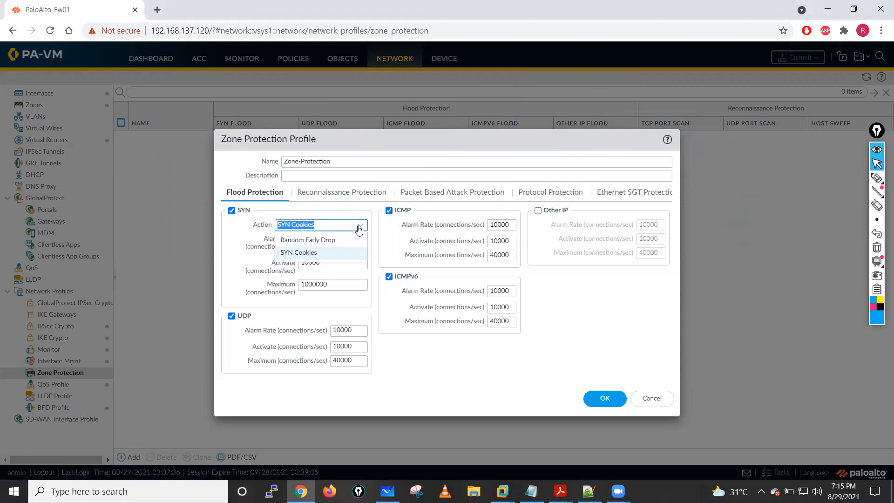
left_click(325, 239)
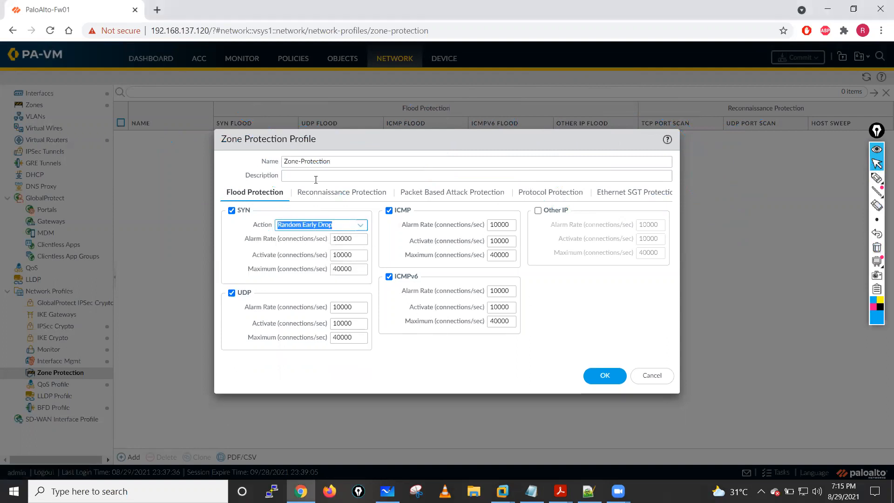
- Open the Reconnaissance Protection settings and draw a bracket around the scan types with a double arrow above them
left_click(321, 195)
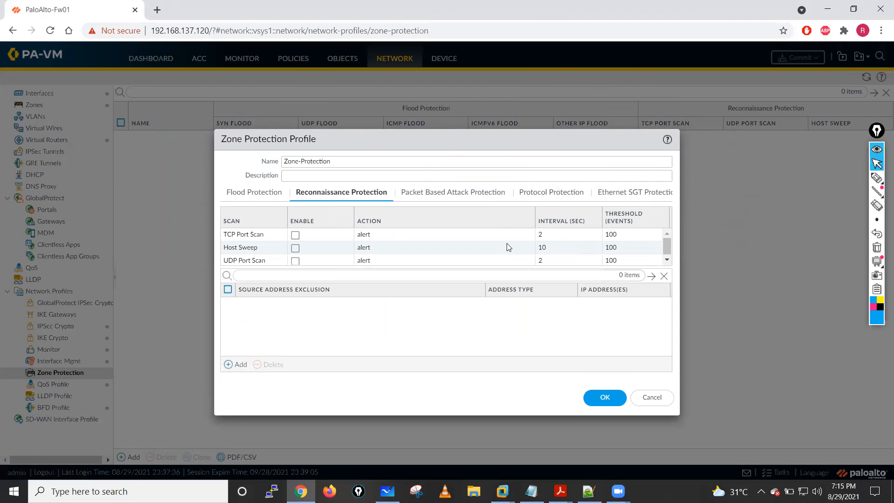
left_click(834, 178)
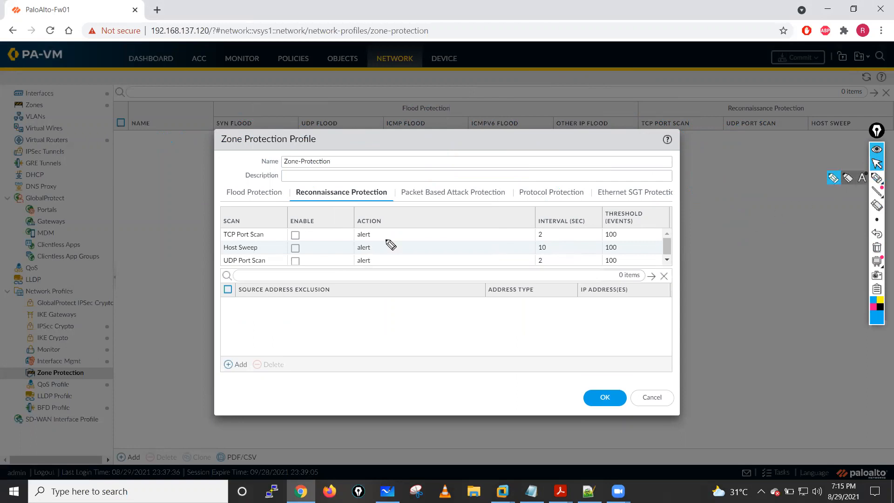
mouse_move(243, 216)
left_mouse_down()
mouse_move(214, 266)
mouse_move(256, 273)
left_mouse_up()
left_click_drag(243, 206, 253, 222)
left_click_drag(241, 222, 264, 215)
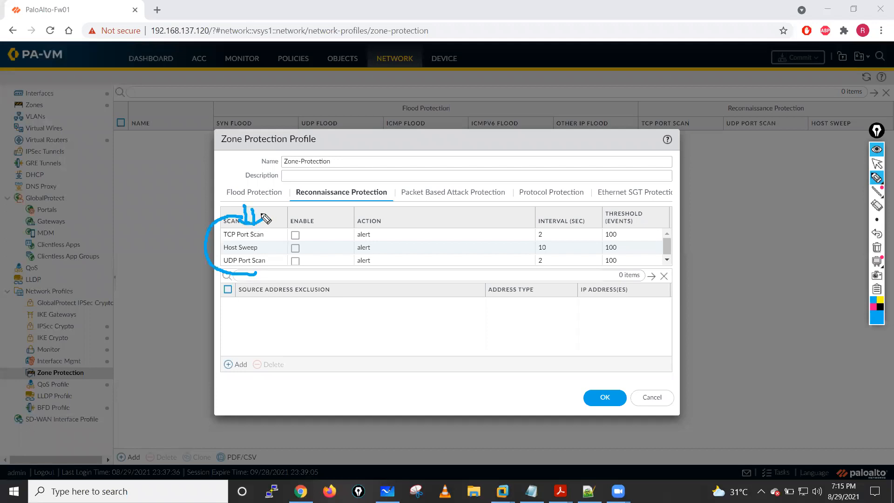
- Draw arrows at the Host Sweep and UDP Port Scan rows, a long arrow towards Protocol Protection, and a circled handwritten nmap
mouse_move(184, 263)
left_mouse_down()
mouse_move(220, 249)
mouse_move(214, 253)
left_mouse_up()
mouse_move(810, 181)
left_mouse_down()
mouse_move(673, 163)
mouse_move(610, 192)
left_mouse_up()
left_click_drag(670, 141, 679, 158)
mouse_move(682, 157)
left_mouse_down()
mouse_move(694, 142)
mouse_move(719, 153)
left_mouse_up()
left_click_drag(708, 110, 716, 111)
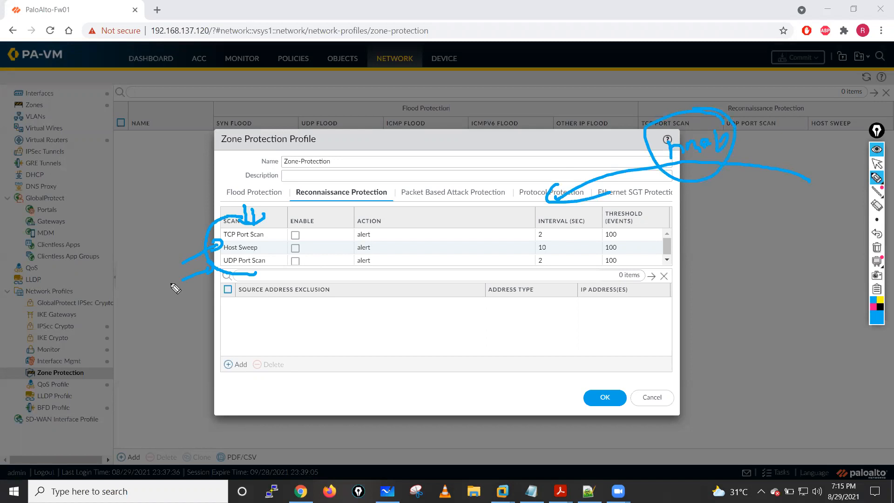
- Draw three arrows pointing away from nmap, an arrow at the TCP Port Scan row, and five upward arrows below the scan table
mouse_move(577, 158)
left_mouse_down()
mouse_move(521, 181)
mouse_move(466, 143)
mouse_move(505, 157)
left_mouse_up()
mouse_move(572, 126)
left_mouse_down()
mouse_move(490, 111)
mouse_move(505, 129)
left_mouse_up()
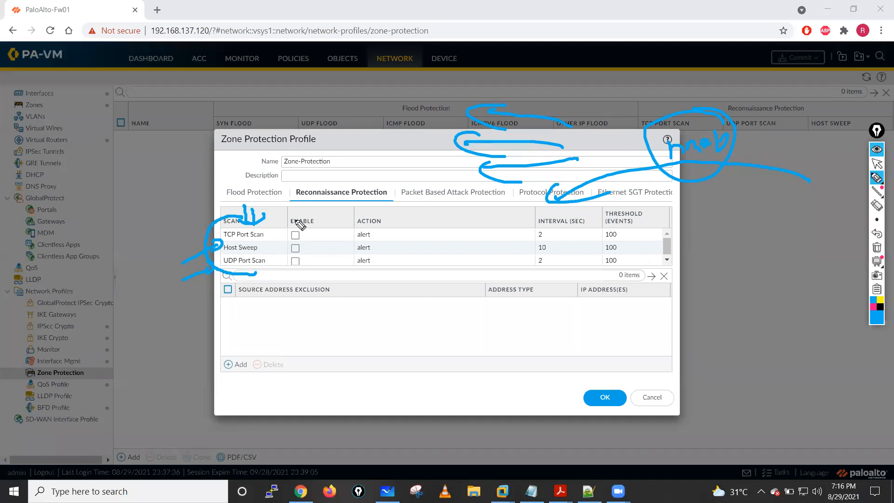
left_click_drag(204, 235, 209, 244)
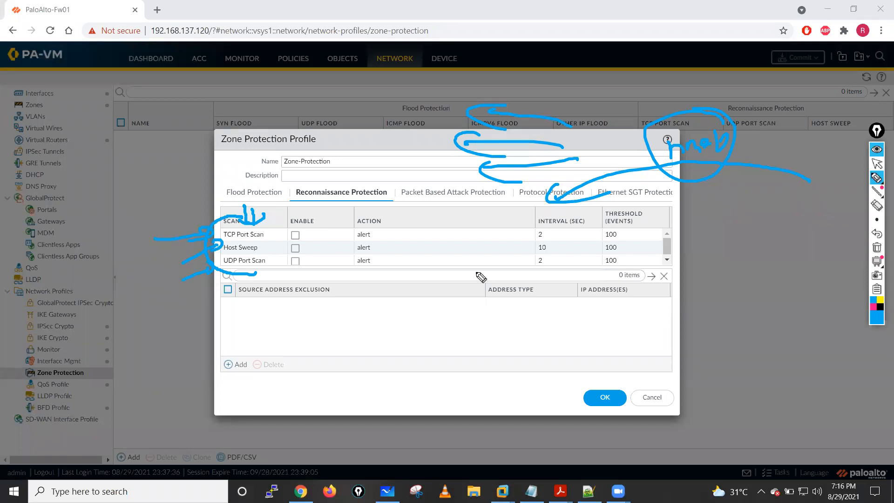
mouse_move(298, 369)
left_mouse_down()
mouse_move(349, 289)
mouse_move(360, 307)
left_mouse_up()
left_click_drag(357, 360, 376, 294)
left_click_drag(399, 350, 417, 298)
left_click(430, 350)
mouse_move(430, 350)
left_mouse_down()
mouse_move(449, 296)
mouse_move(467, 283)
mouse_move(476, 305)
left_mouse_up()
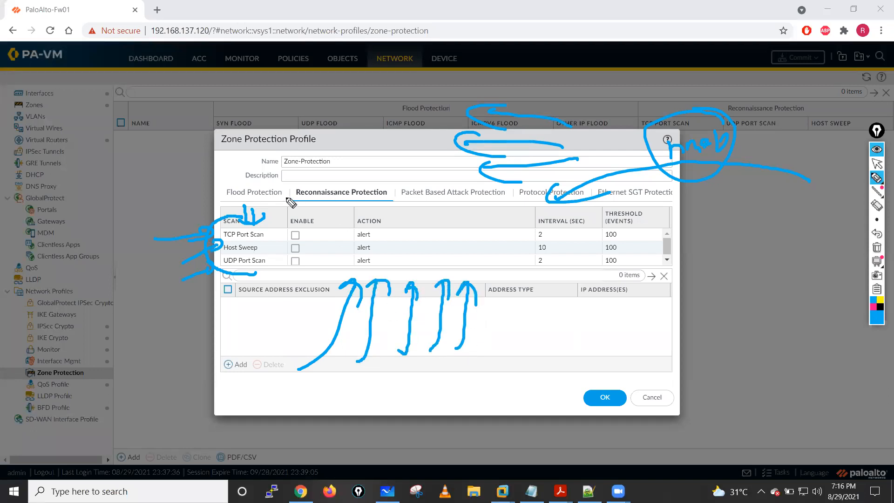
- Draw arrows down onto the Scan column, three arrows leading down from the scan rows, and another upward arrow beside them
left_click_drag(201, 169, 253, 194)
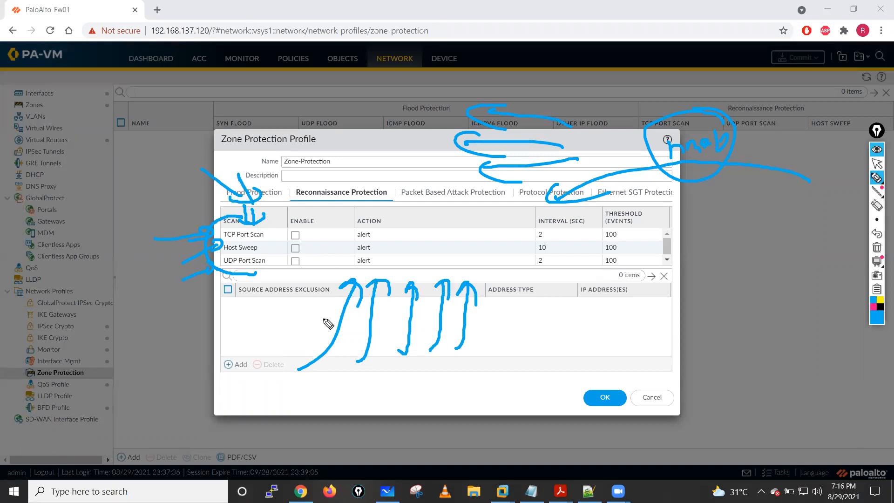
mouse_move(259, 274)
left_mouse_down()
mouse_move(217, 306)
mouse_move(247, 303)
left_mouse_up()
left_click_drag(261, 313, 259, 328)
mouse_move(283, 283)
left_mouse_down()
mouse_move(259, 329)
mouse_move(278, 320)
left_mouse_up()
left_click_drag(303, 282, 293, 336)
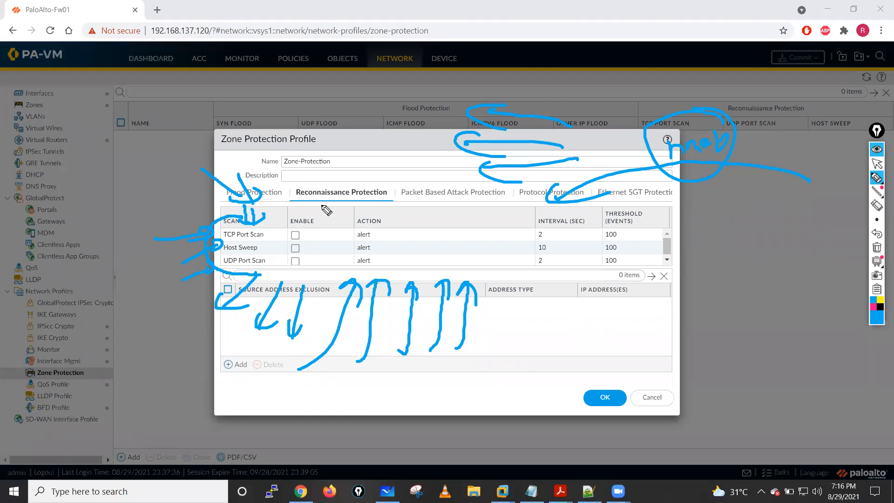
left_click_drag(294, 361, 325, 272)
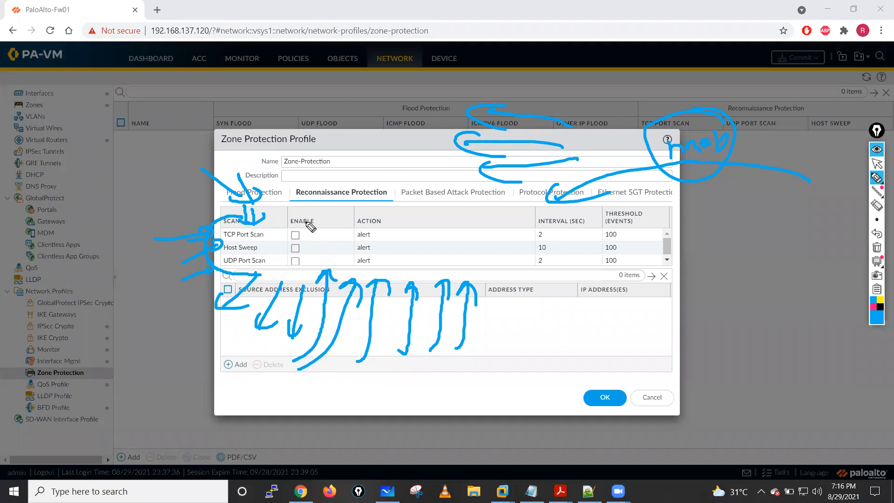
- Clear the annotations and enable TCP Port Scan with the Block IP action, tracked by source-and-destination for 300 seconds
left_click(876, 247)
left_click(877, 164)
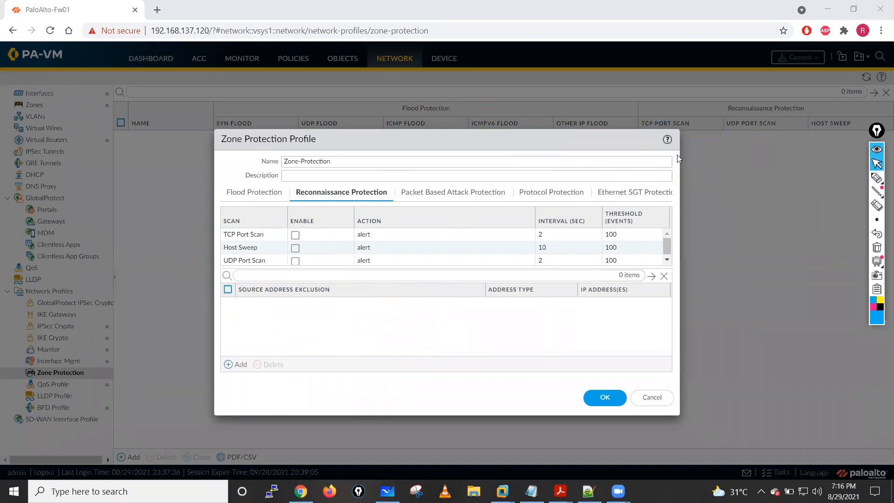
left_click(295, 235)
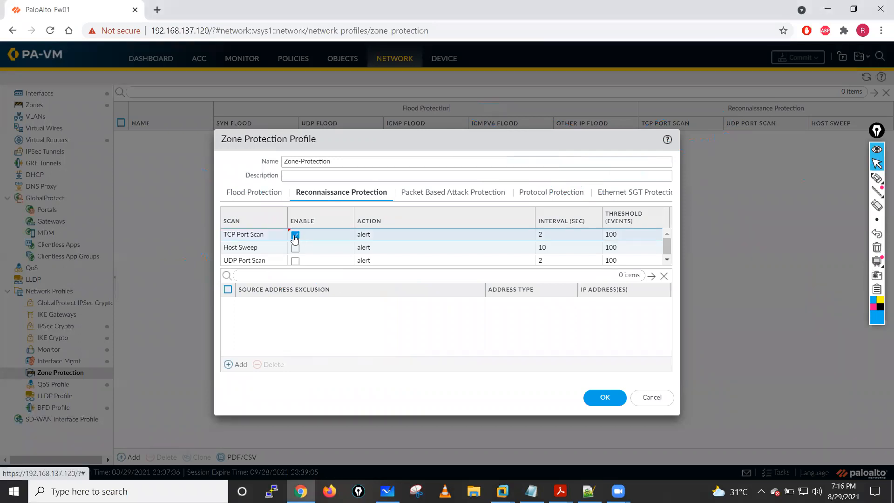
left_click(367, 239)
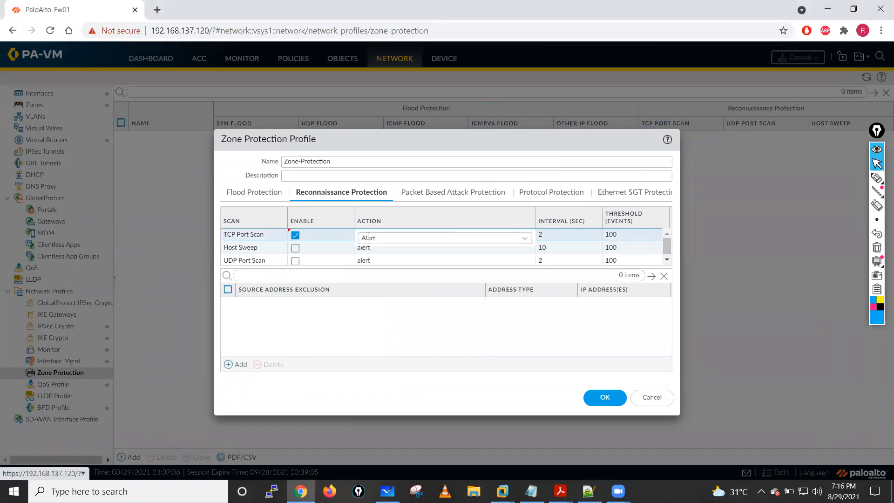
left_click(527, 240)
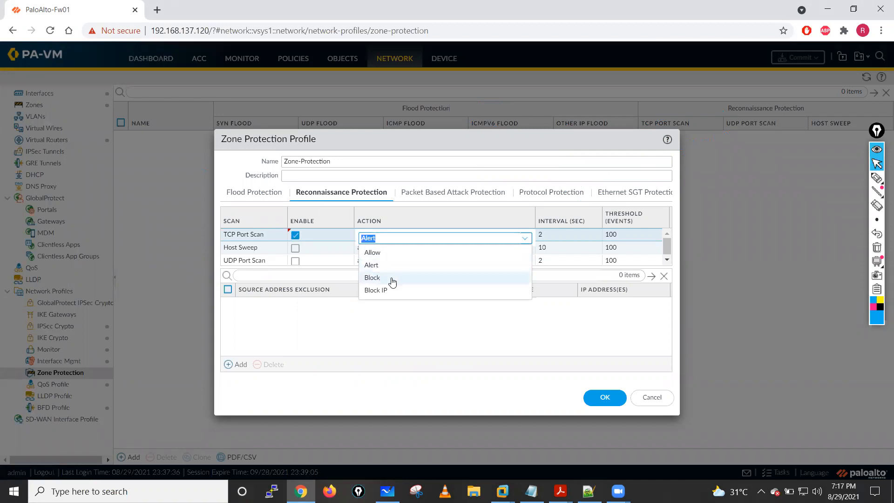
left_click(375, 290)
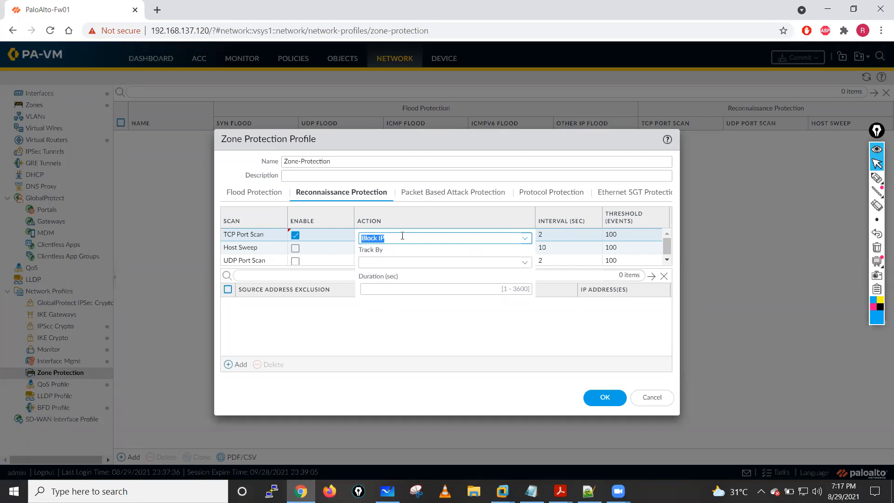
left_click(525, 262)
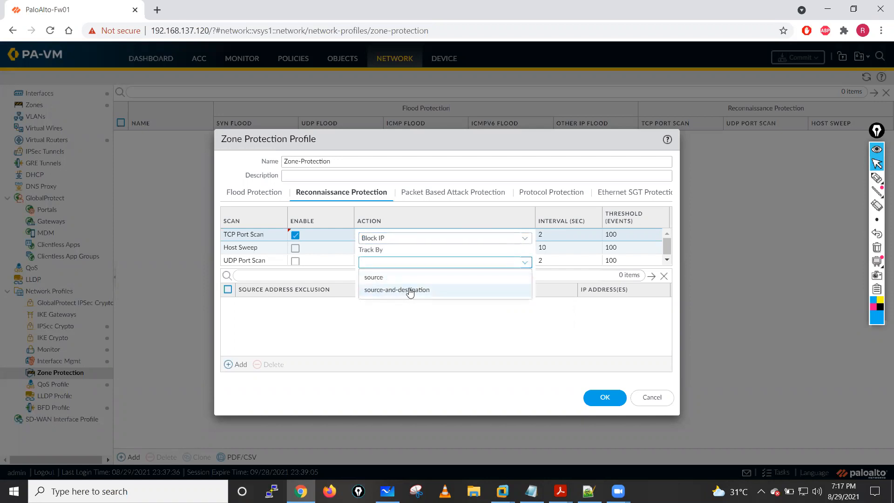
left_click(392, 290)
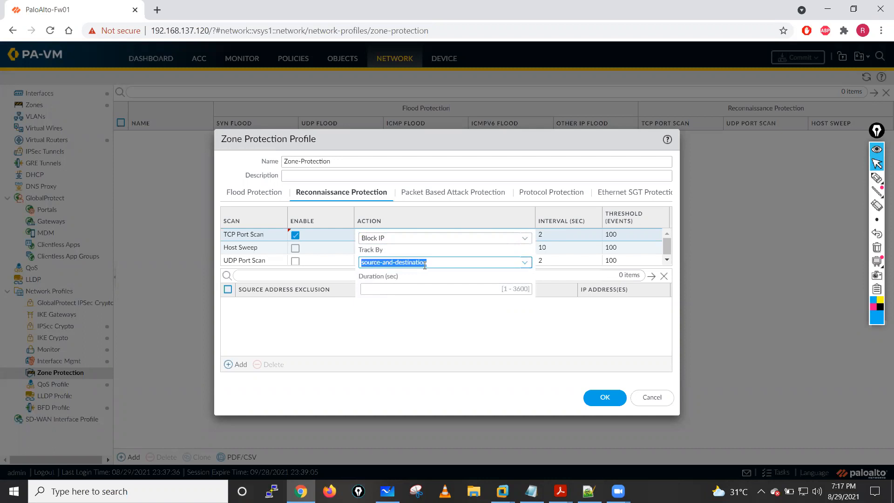
left_click(515, 287)
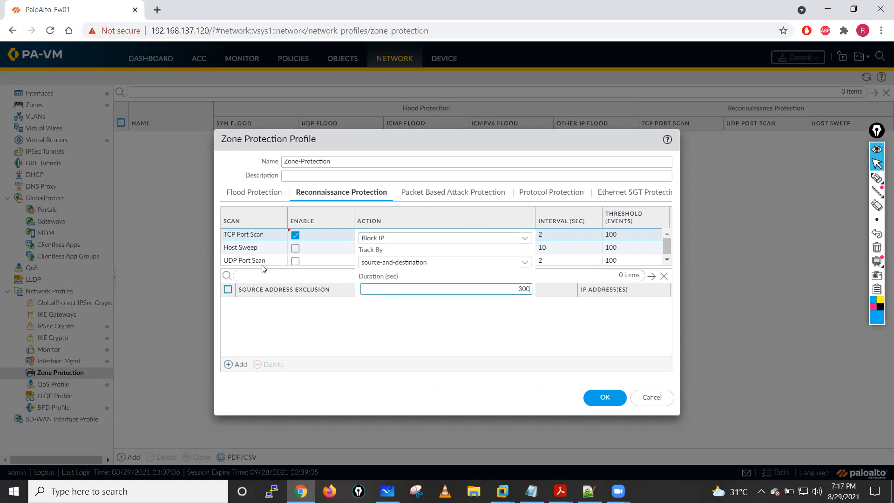
- Enable Host Sweep with the Block IP action, tracked by source-and-destination for 300 seconds
left_click(295, 248)
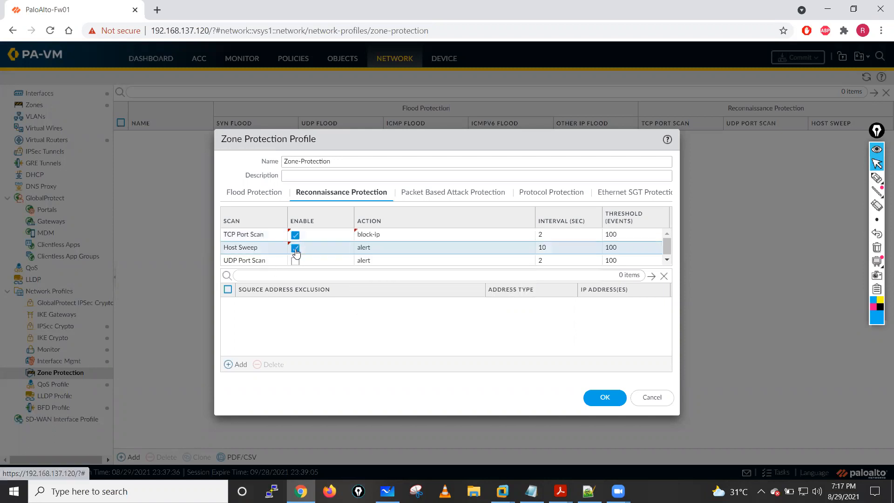
left_click(367, 248)
left_click(523, 254)
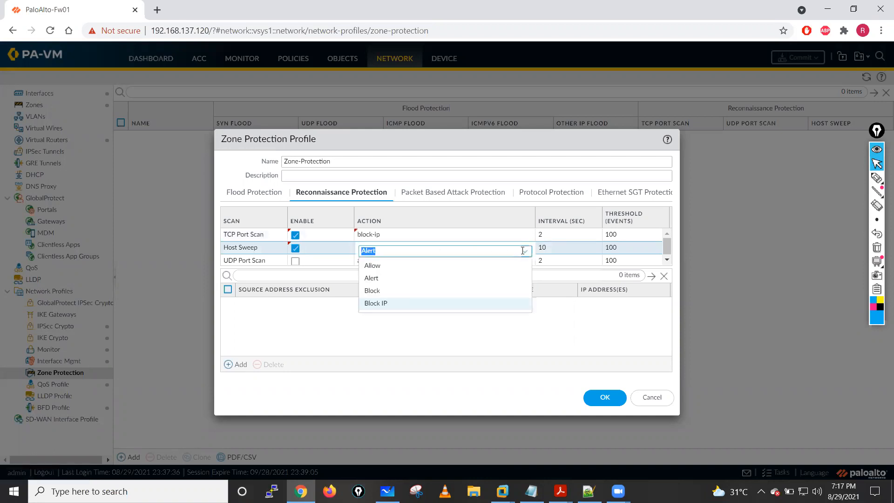
left_click(404, 301)
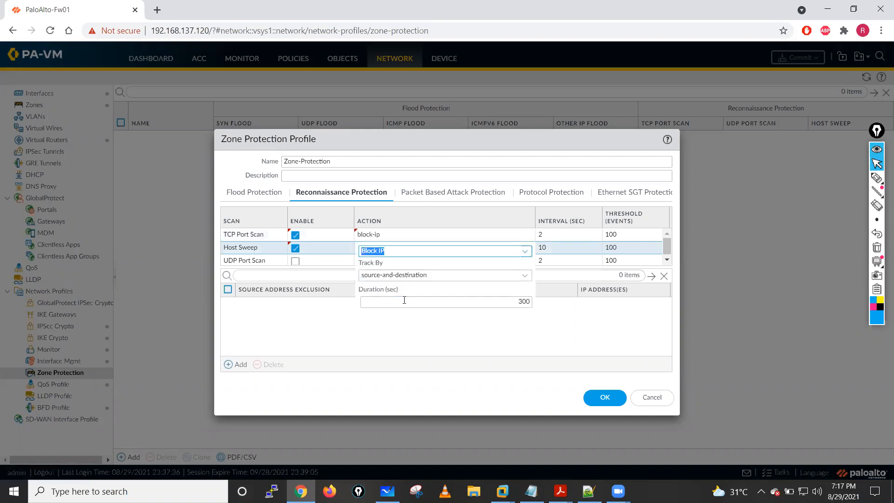
left_click(525, 275)
left_click(528, 302)
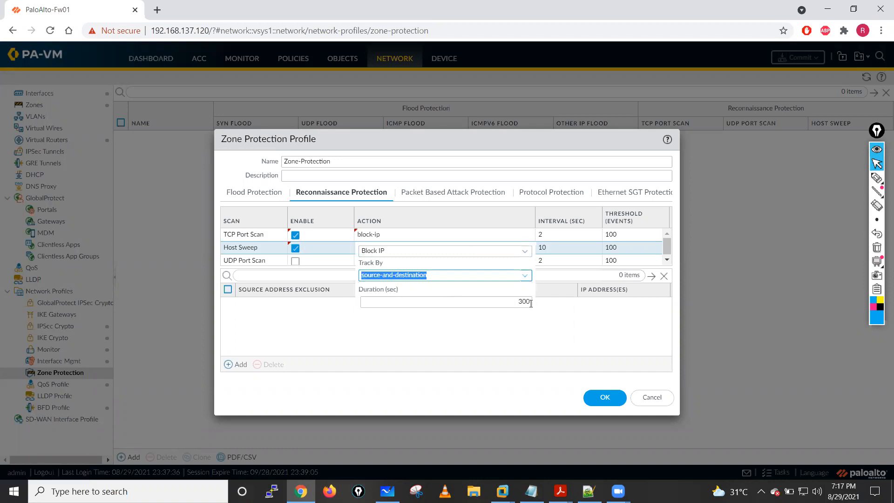
left_click(556, 308)
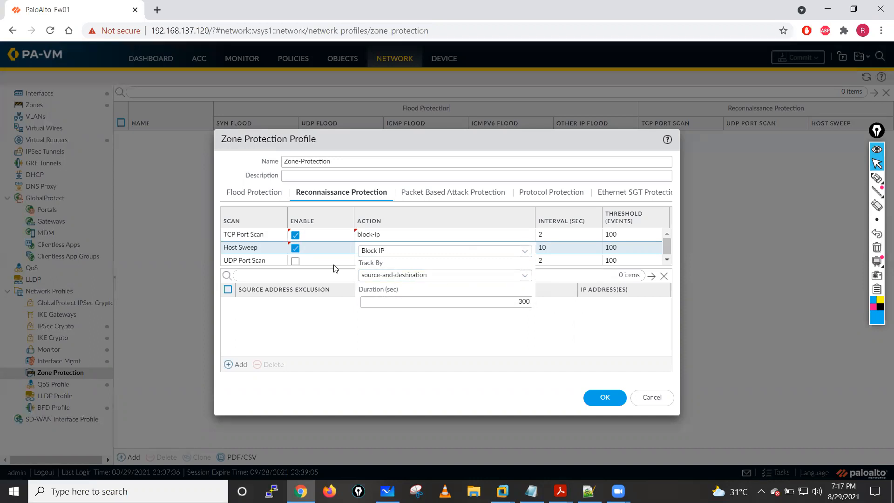
- Enable UDP Port Scan with the Block IP action, tracked by source-and-destination for 300 seconds, and commit the row's settings
left_click(295, 261)
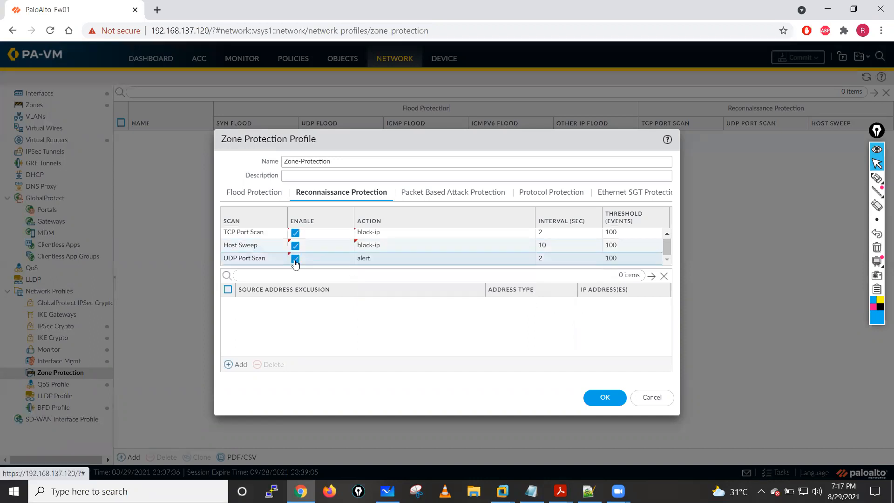
left_click(362, 259)
left_click(525, 264)
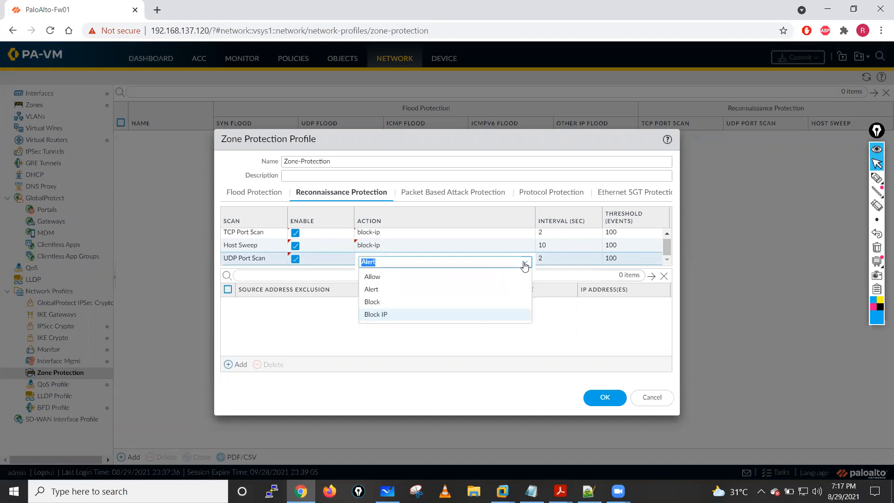
left_click(375, 314)
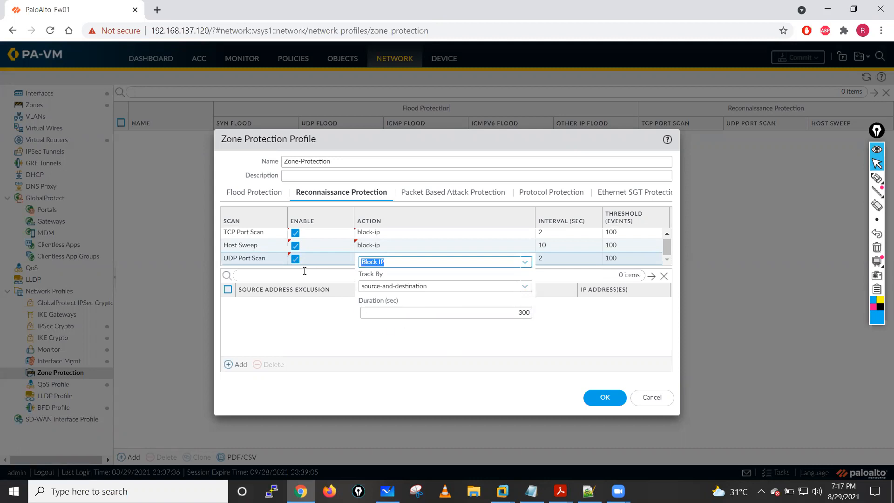
left_click(606, 325)
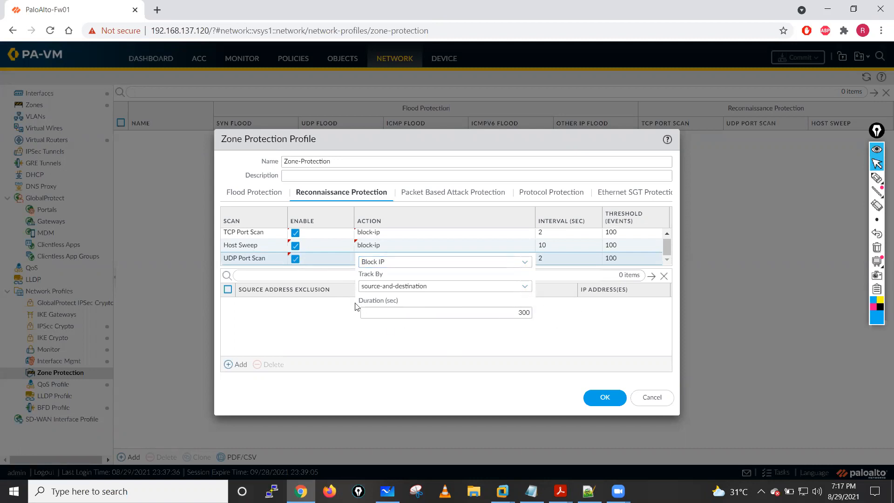
left_click(430, 200)
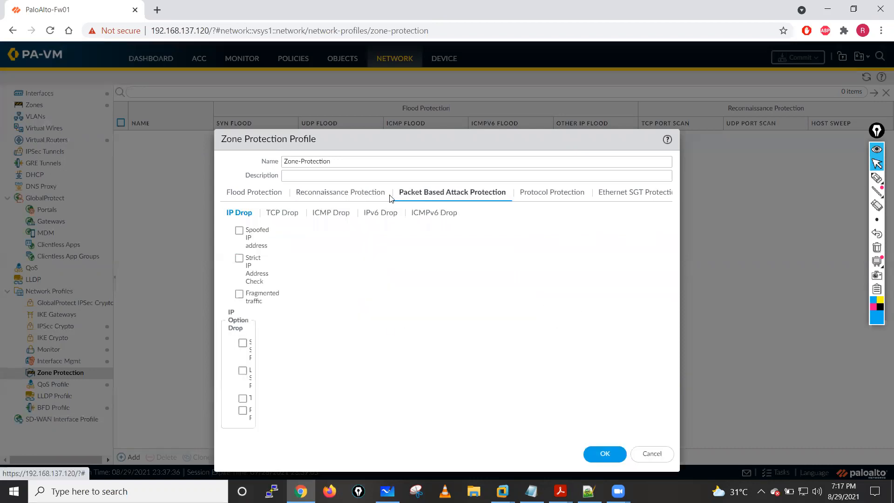
left_click(342, 196)
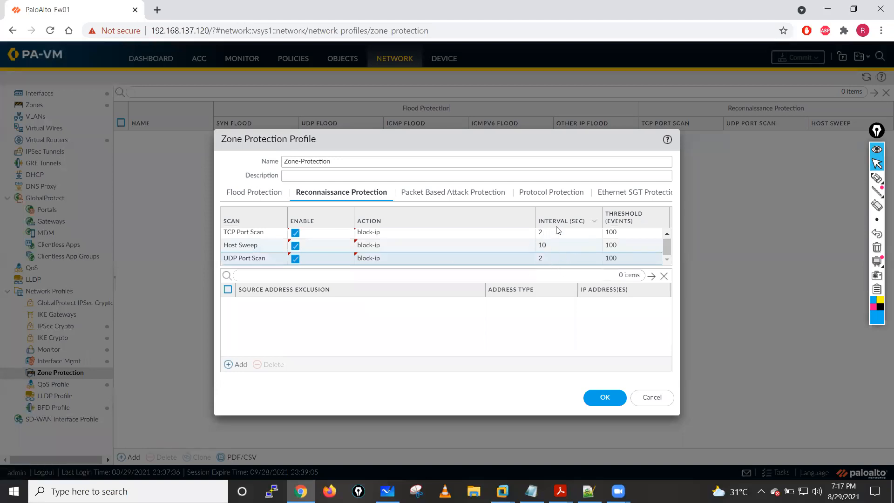
- Circle TCP Port Scan and its threshold, and draw arrows at its threshold, interval and block-ip action
left_click(545, 247)
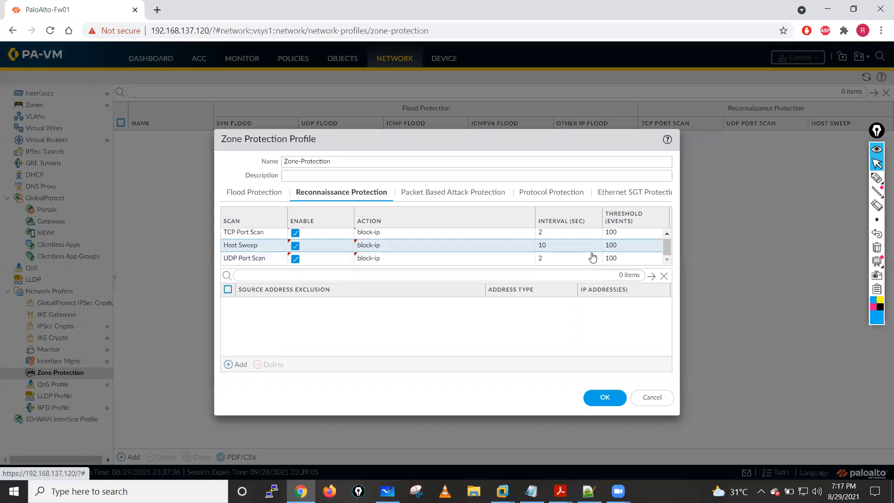
left_click(876, 178)
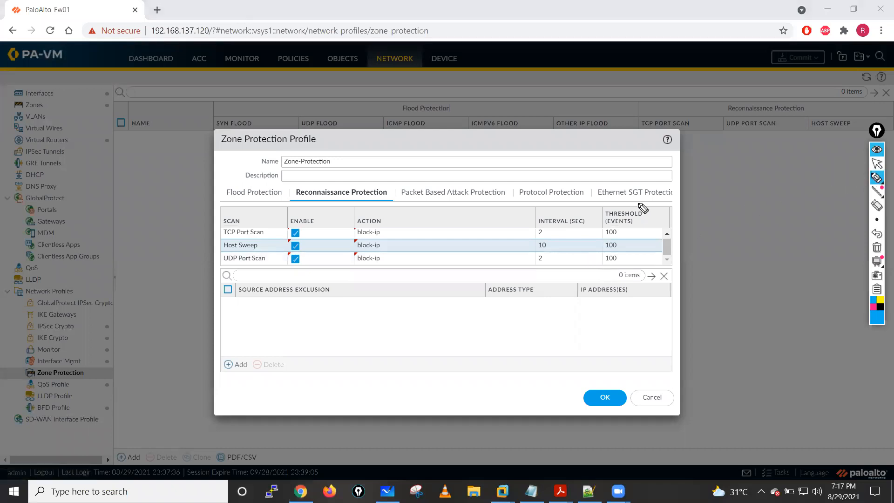
mouse_move(618, 220)
left_mouse_down()
mouse_move(597, 227)
mouse_move(619, 216)
left_mouse_up()
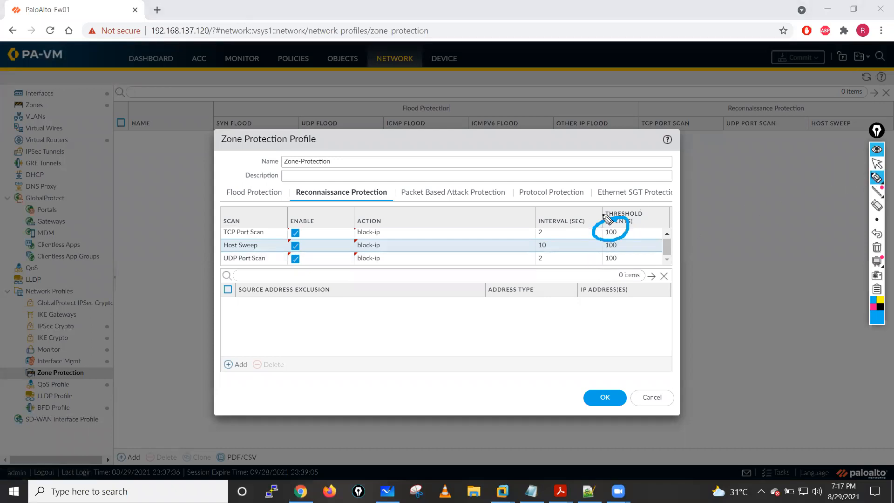
left_click_drag(590, 176, 596, 199)
mouse_move(241, 216)
left_mouse_down()
mouse_move(212, 233)
mouse_move(181, 210)
left_mouse_up()
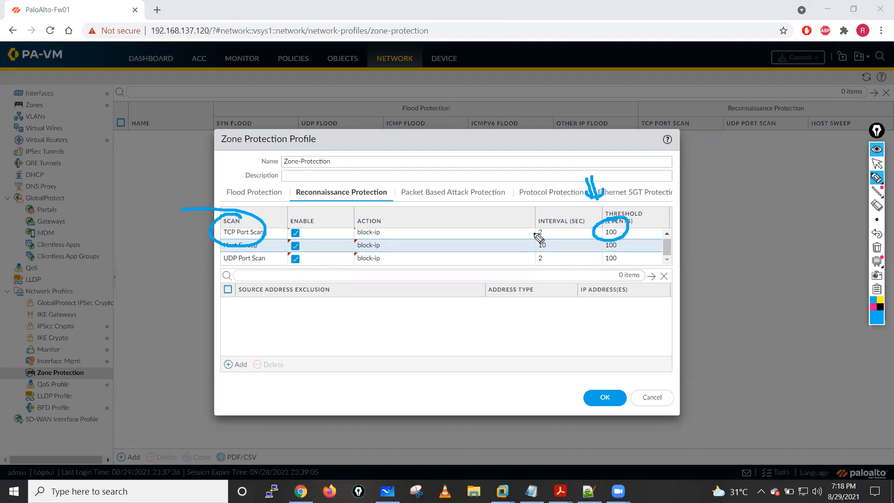
left_click_drag(577, 205, 570, 230)
left_click_drag(679, 224, 626, 229)
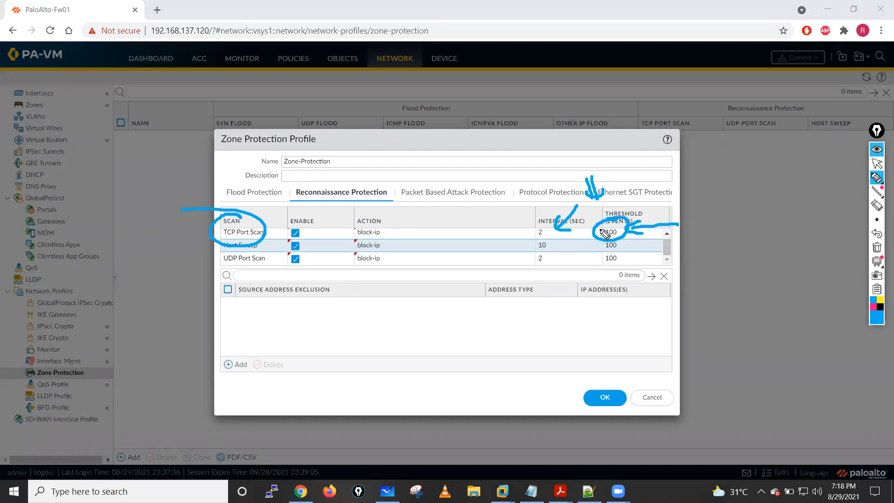
mouse_move(411, 215)
left_mouse_down()
mouse_move(410, 239)
mouse_move(437, 240)
left_mouse_up()
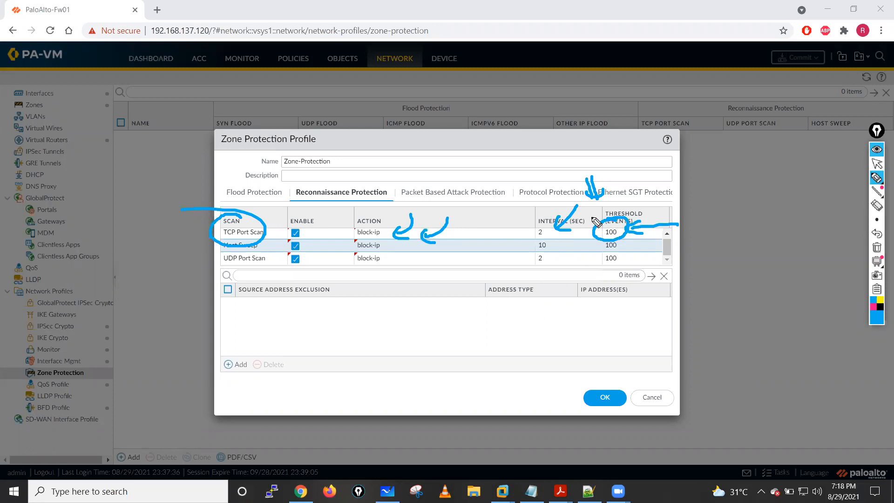
- Clear the annotations and open the Packet Based Attack Protection settings
left_click(876, 247)
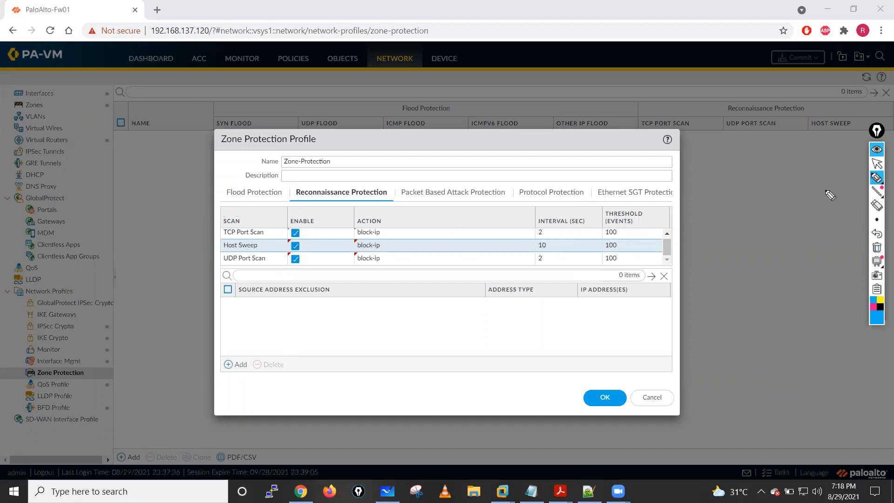
left_click(877, 164)
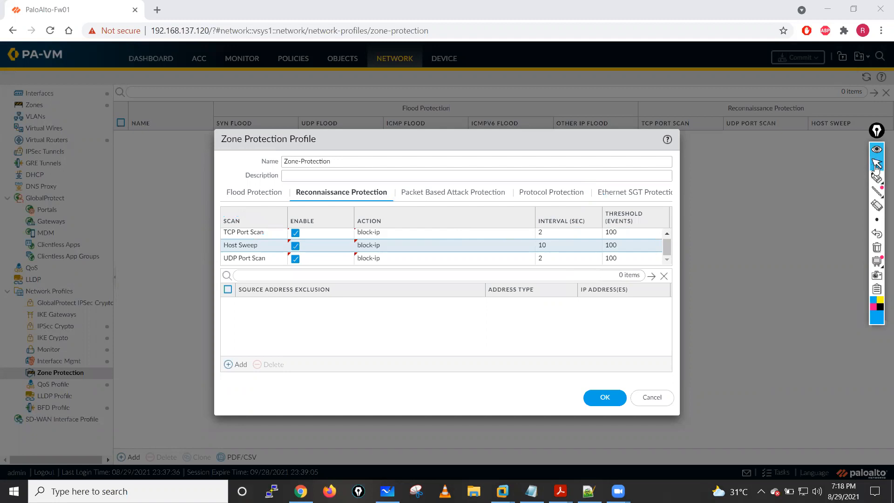
left_click(419, 196)
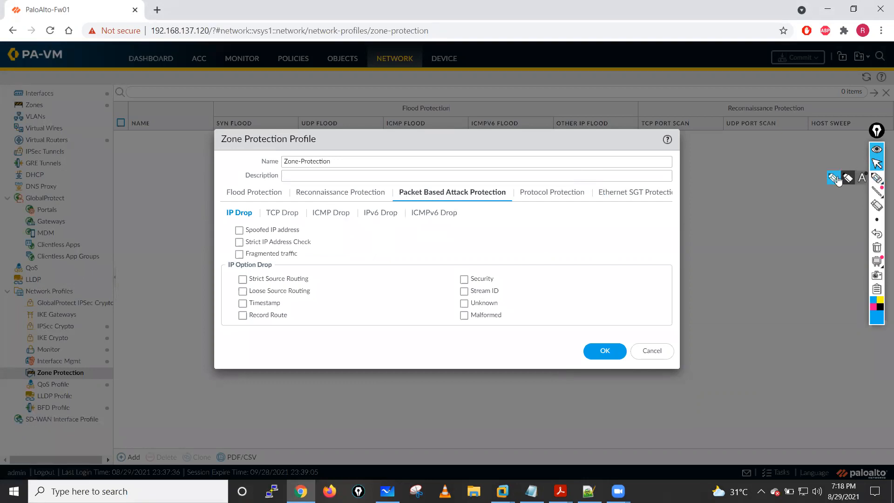
- Draw two arrows and further strokes on the empty area beside the profile dialog, and erase them all
left_click(877, 177)
mouse_move(787, 154)
left_mouse_down()
mouse_move(746, 192)
mouse_move(764, 203)
left_mouse_up()
mouse_move(807, 177)
left_mouse_down()
mouse_move(767, 224)
mouse_move(783, 230)
left_mouse_up()
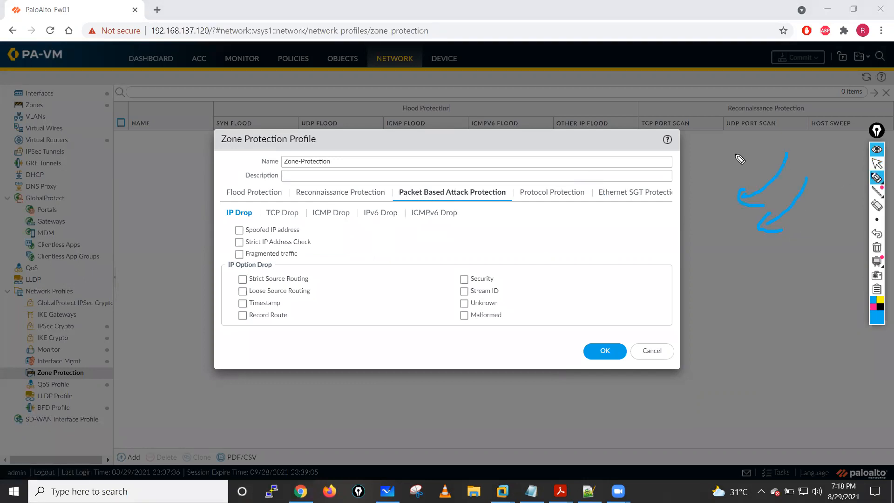
mouse_move(718, 143)
left_mouse_down()
mouse_move(722, 160)
mouse_move(798, 137)
mouse_move(701, 133)
mouse_move(794, 135)
left_mouse_up()
mouse_move(729, 83)
left_mouse_down()
mouse_move(747, 95)
mouse_move(756, 82)
left_mouse_up()
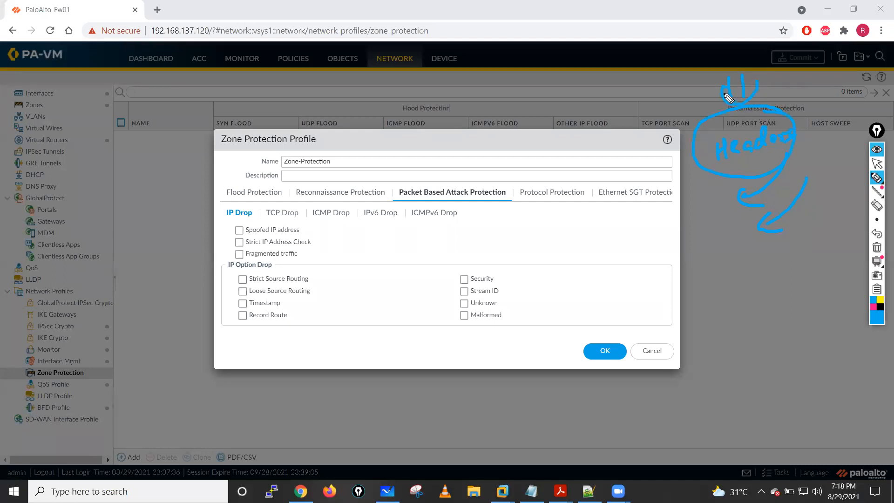
left_click(877, 248)
- Circle IP Drop, draw an arrow at Spoofed IP address, and draw check marks on the three IP drop checkboxes below
mouse_move(254, 211)
left_mouse_down()
mouse_move(226, 208)
mouse_move(242, 228)
mouse_move(251, 204)
left_mouse_up()
left_click_drag(346, 230, 309, 229)
left_click_drag(320, 221, 322, 239)
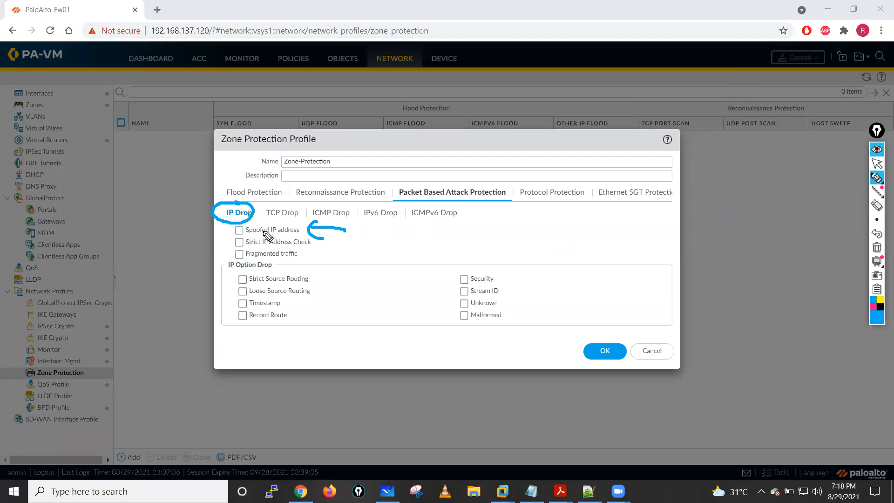
left_click_drag(235, 234, 272, 219)
mouse_move(239, 243)
left_mouse_down()
mouse_move(268, 235)
mouse_move(284, 243)
left_mouse_up()
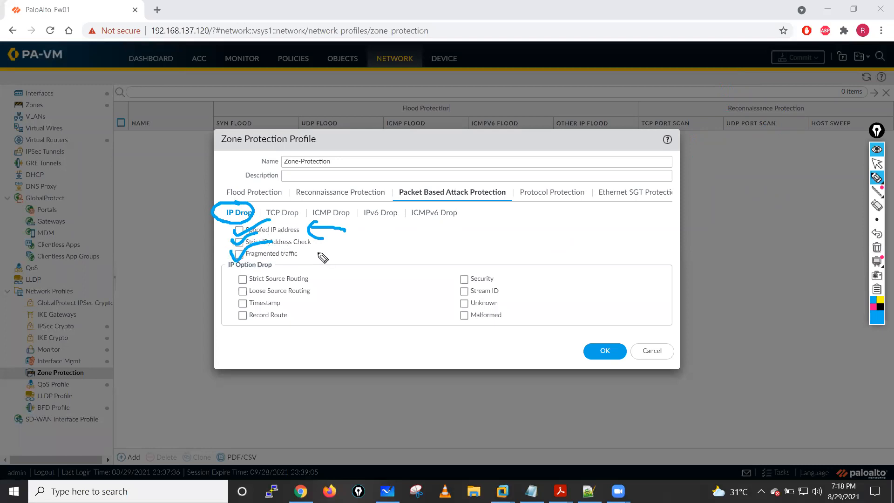
- Circle the IP Option Drop heading and draw check marks beside all eight options, from Strict Source Routing to Malformed
mouse_move(231, 258)
left_mouse_down()
mouse_move(278, 269)
mouse_move(280, 243)
left_mouse_up()
mouse_move(223, 278)
left_mouse_down()
mouse_move(228, 287)
mouse_move(270, 262)
left_mouse_up()
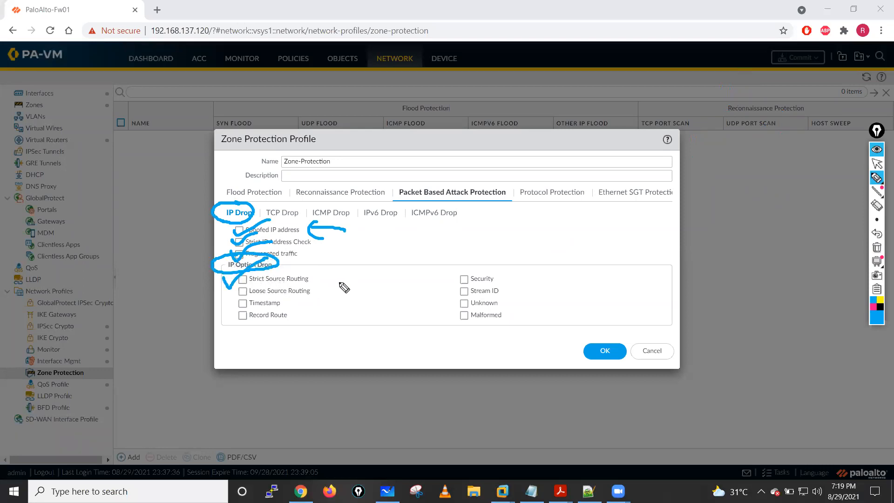
mouse_move(229, 291)
left_mouse_down()
mouse_move(270, 282)
mouse_move(230, 310)
mouse_move(275, 287)
left_mouse_up()
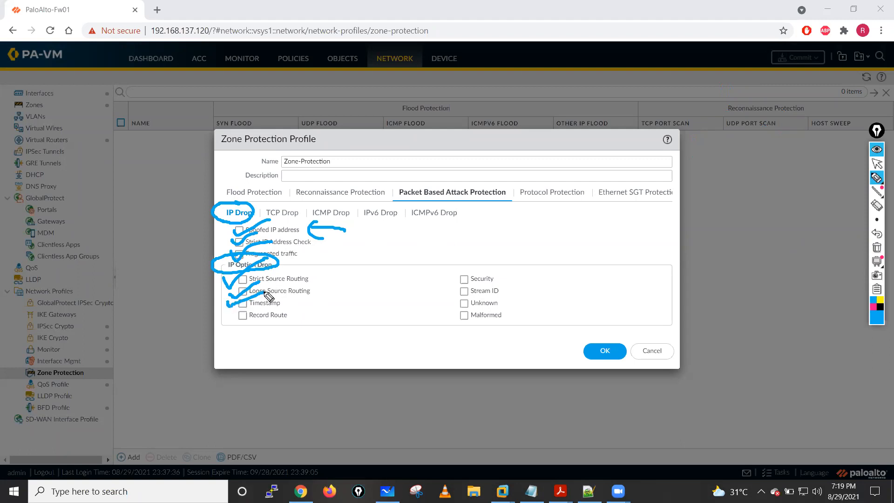
left_click_drag(230, 313, 279, 295)
mouse_move(450, 281)
left_mouse_down()
mouse_move(457, 287)
mouse_move(486, 267)
left_mouse_up()
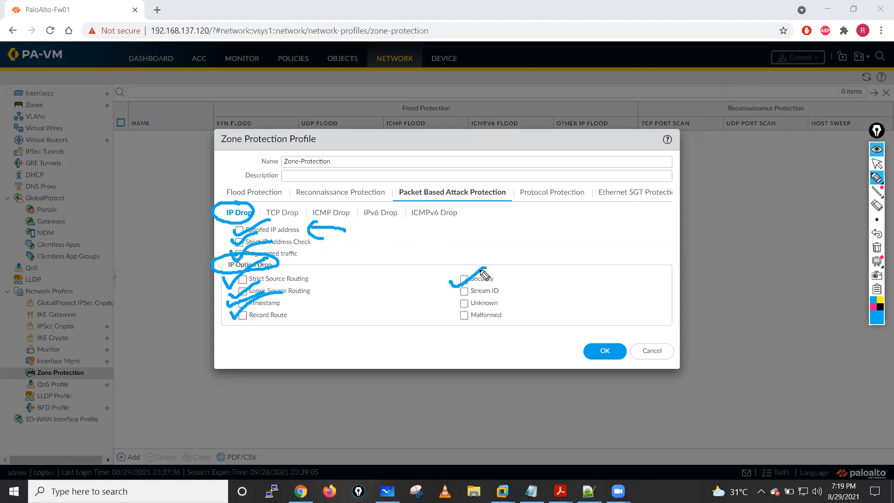
mouse_move(450, 292)
left_mouse_down()
mouse_move(475, 284)
mouse_move(487, 296)
mouse_move(472, 311)
mouse_move(492, 301)
left_mouse_up()
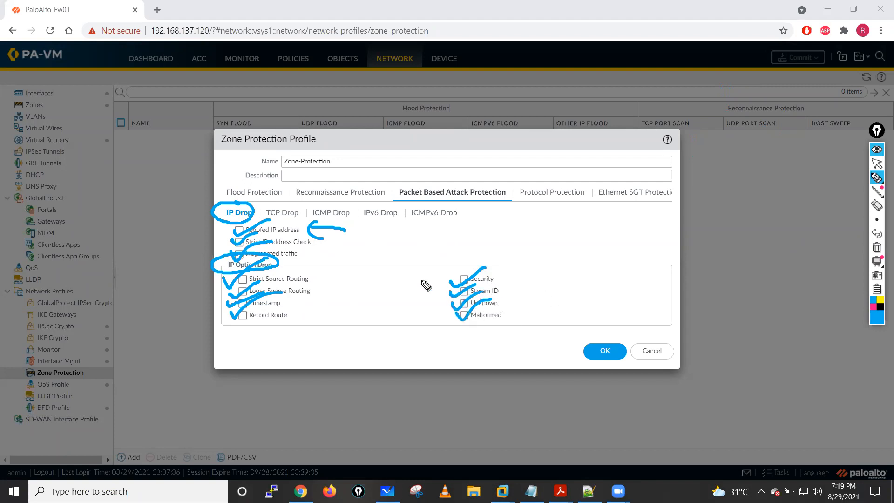
- Clear the annotations and enable Spoofed IP address, Strict IP Address Check and Fragmented traffic under IP Drop
left_click(877, 247)
left_click(877, 163)
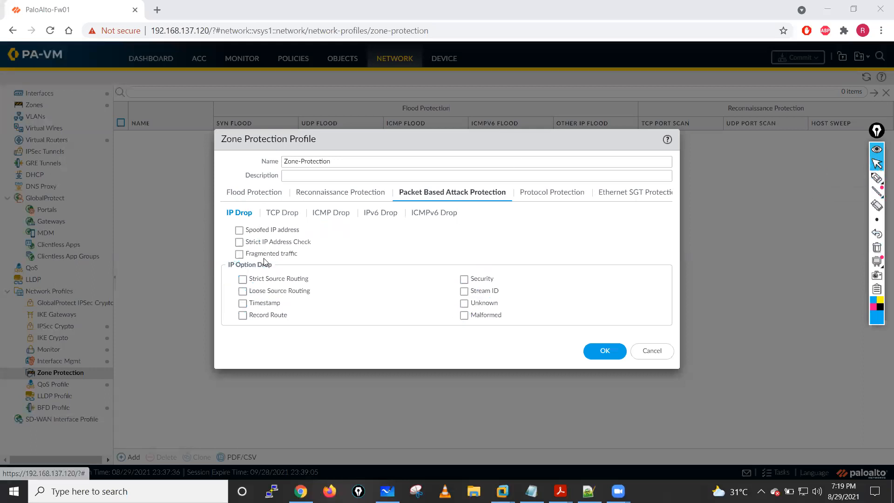
left_click(239, 230)
left_click(239, 242)
left_click(239, 255)
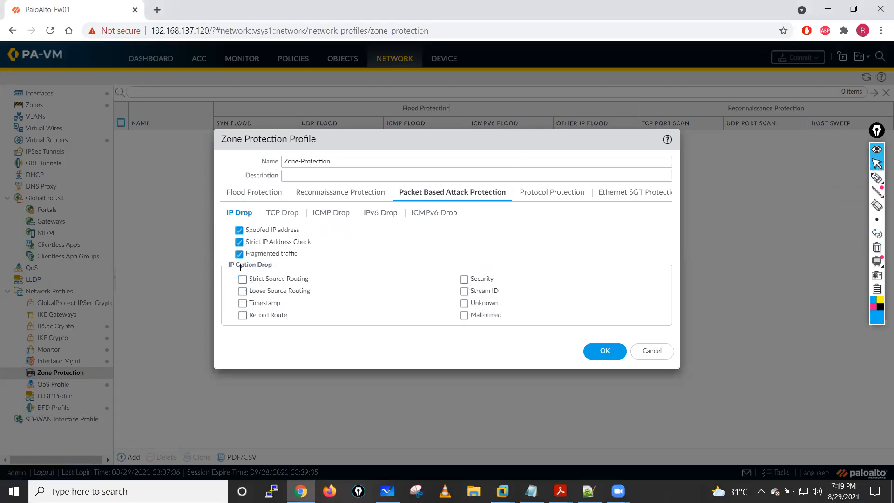
- Enable all eight IP Option Drop options, from Strict Source Routing through Malformed
left_click(243, 279)
left_click(242, 292)
left_click(243, 303)
left_click(242, 316)
left_click(464, 280)
left_click(464, 291)
left_click(463, 304)
left_click(463, 316)
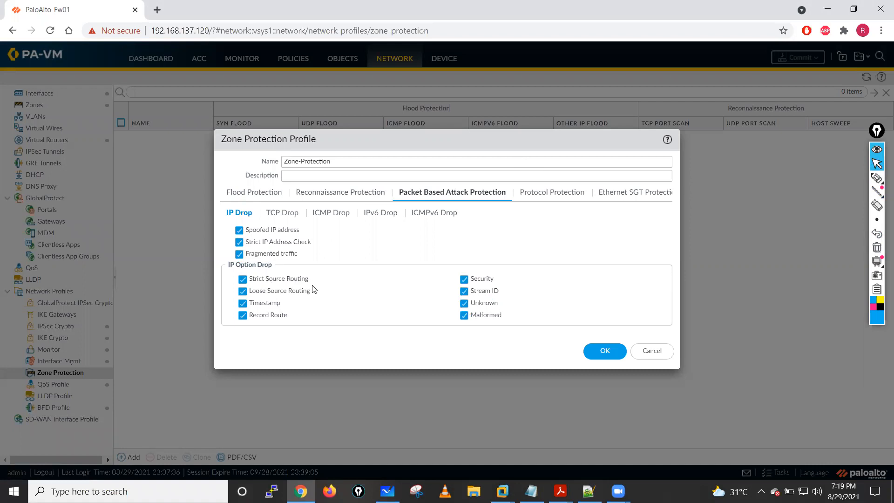
- Open the TCP Drop settings, highlight Mismatched overlapping TCP segment and draw three boxes in a row beside it
left_click(273, 214)
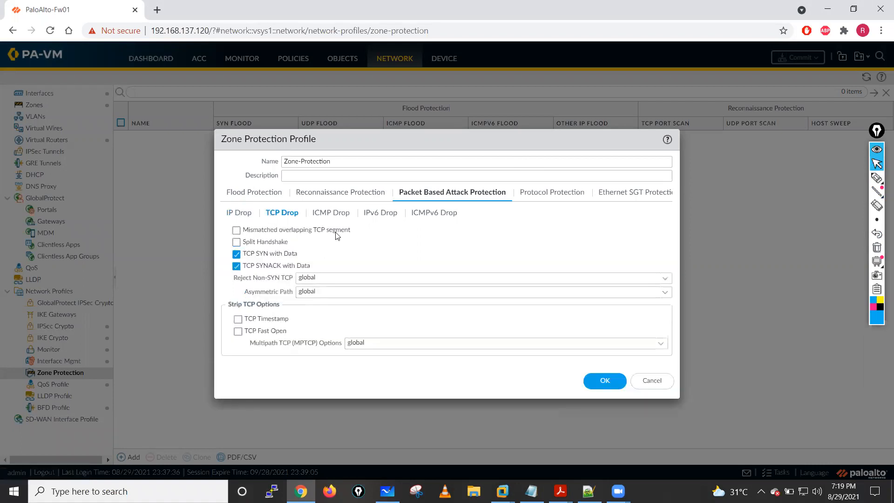
left_click_drag(245, 230, 365, 234)
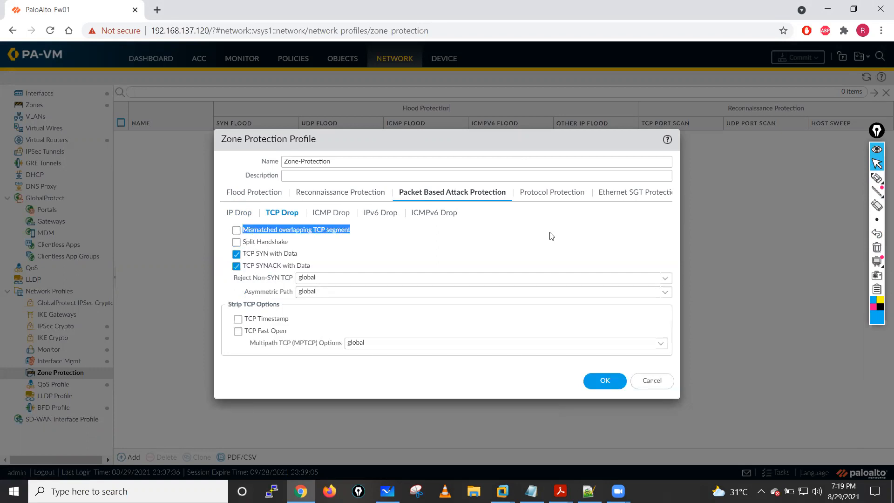
left_click(877, 177)
left_click_drag(488, 227, 490, 255)
mouse_move(484, 229)
left_mouse_down()
mouse_move(516, 226)
mouse_move(479, 257)
left_mouse_up()
mouse_move(578, 256)
left_mouse_down()
mouse_move(643, 253)
mouse_move(578, 257)
left_mouse_up()
mouse_move(666, 259)
left_mouse_down()
mouse_move(664, 215)
mouse_move(672, 259)
left_mouse_up()
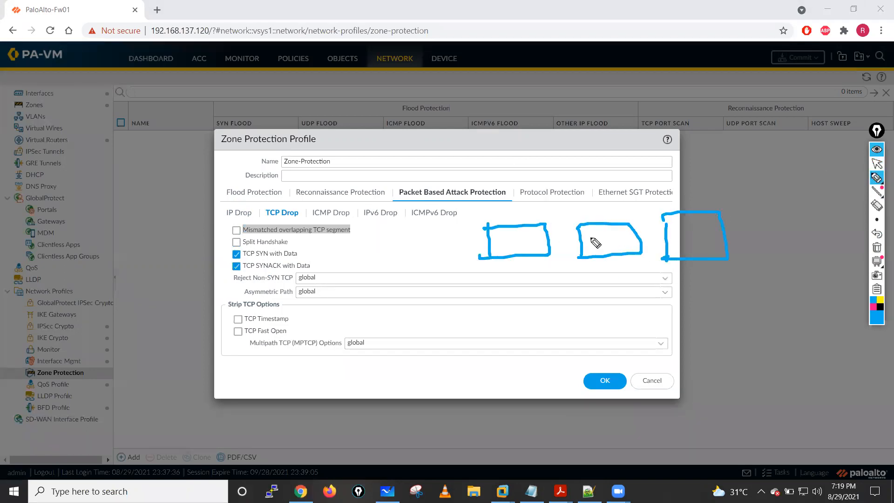
- Write above the first drawn box, mark the middle one with strokes and lines, and erase all the drawings
left_click_drag(515, 210, 554, 217)
mouse_move(591, 228)
left_mouse_down()
mouse_move(620, 236)
mouse_move(600, 229)
mouse_move(605, 269)
left_mouse_up()
left_click_drag(600, 211, 573, 205)
left_click_drag(610, 278, 568, 271)
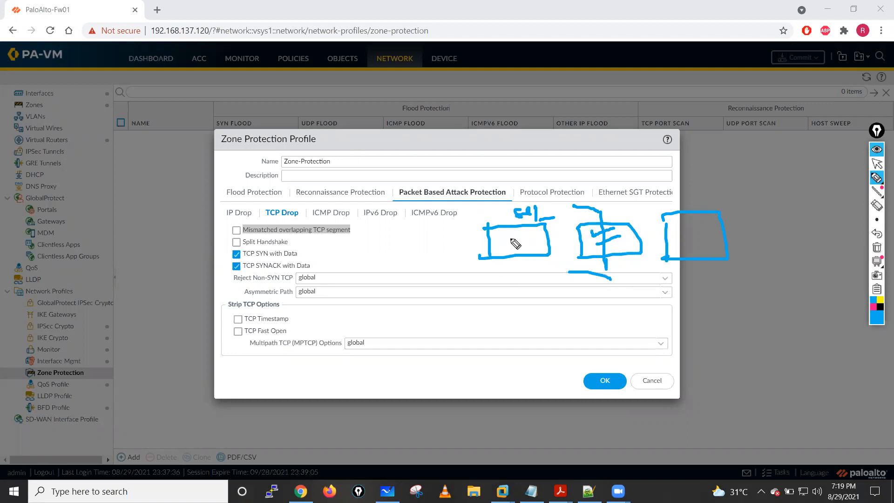
left_click(877, 247)
left_click(876, 164)
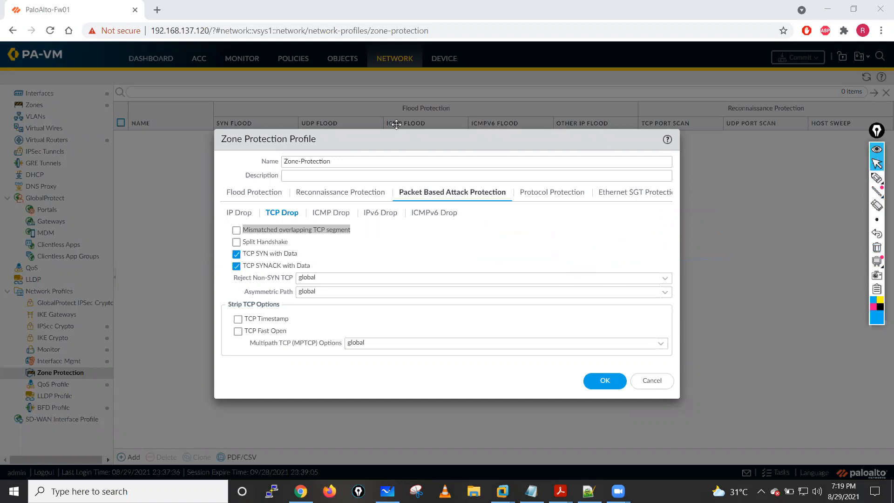
- Enable Mismatched overlapping TCP segment and Split Handshake, and choose global for Reject Non-SYN TCP
left_click(236, 229)
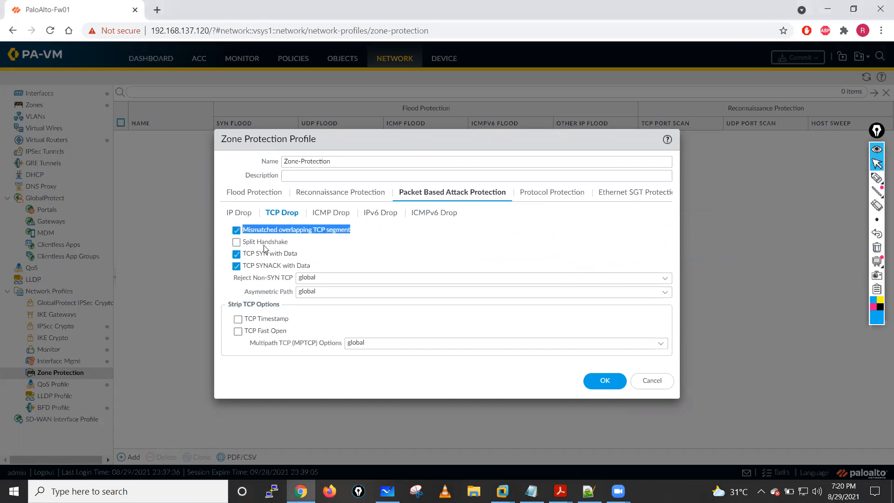
left_click(236, 242)
left_click(330, 278)
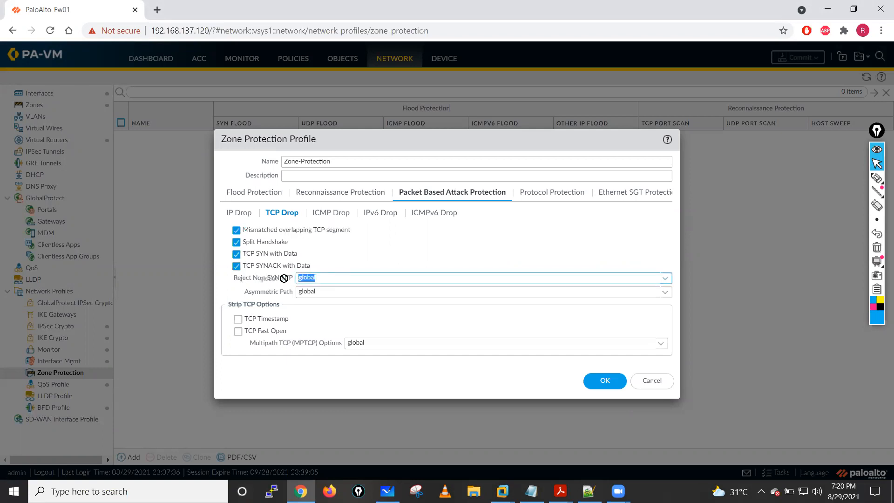
left_click(662, 280)
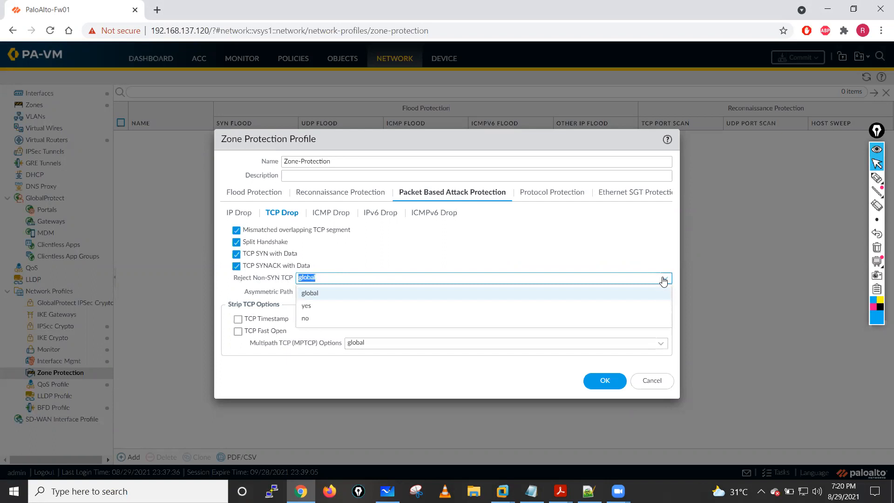
left_click(338, 296)
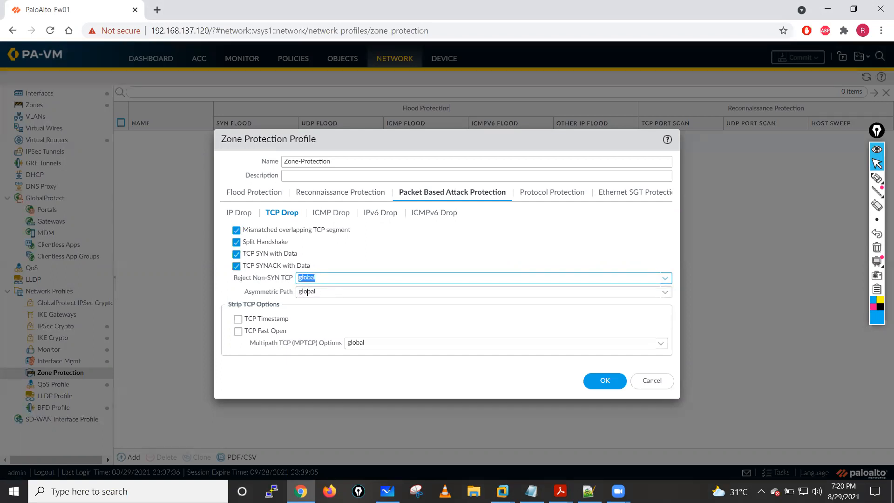
- Point out Asymmetric Path and TCP SYN with Data, and switch TCP SYN with Data off and on again
left_click_drag(236, 280, 292, 294)
key("Tab")
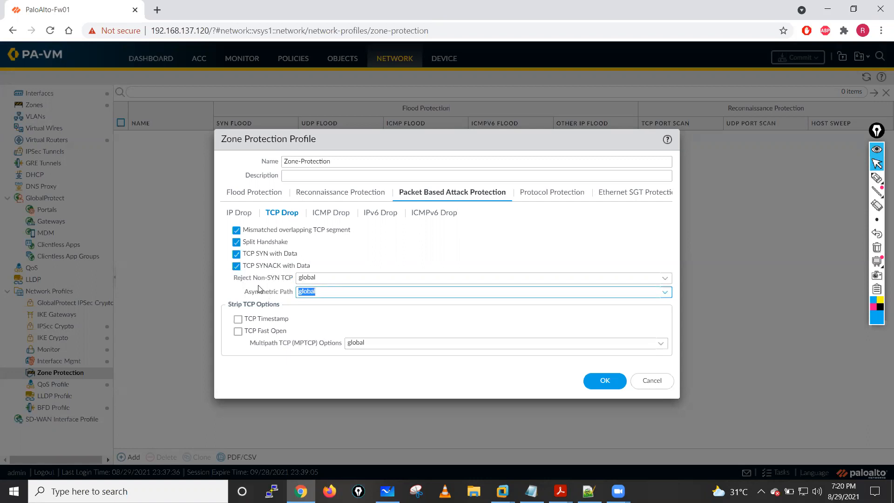
left_click_drag(298, 256, 247, 262)
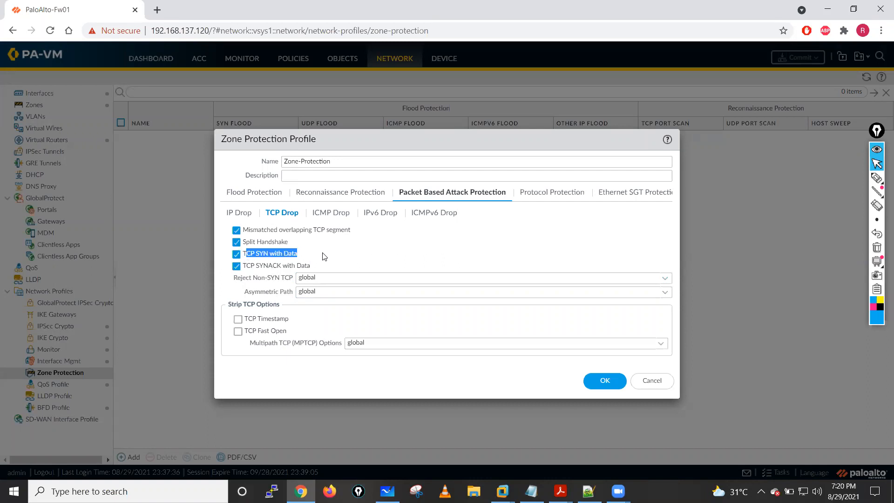
left_click(264, 256)
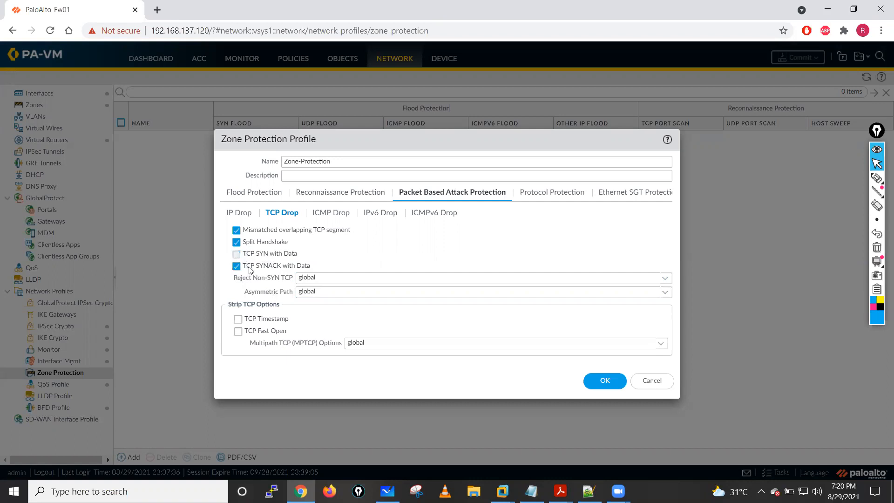
left_click(241, 259)
- Switch the TCP Timestamp and TCP Fast Open strip options on and back off
left_click(238, 319)
left_click(238, 331)
left_click(237, 320)
left_click(238, 331)
- Open the ICMP Drop settings and enable ICMP Ping ID 0 and ICMP Fragment
left_click(330, 215)
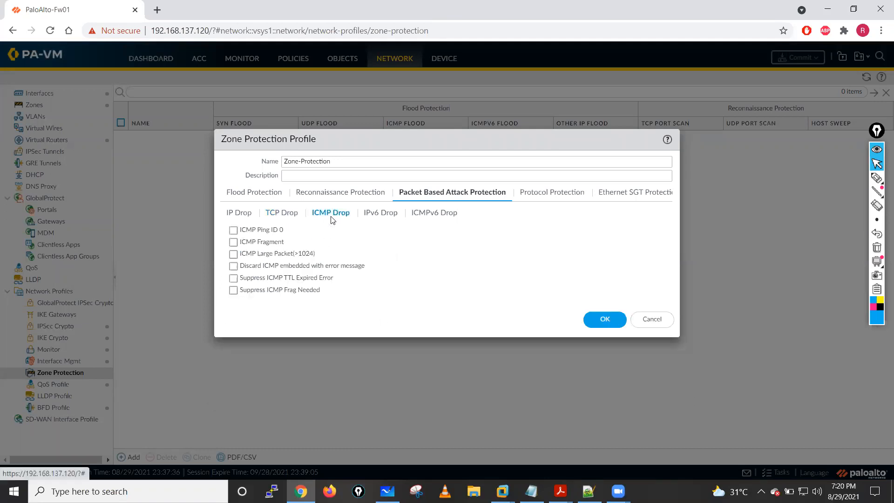
left_click(233, 231)
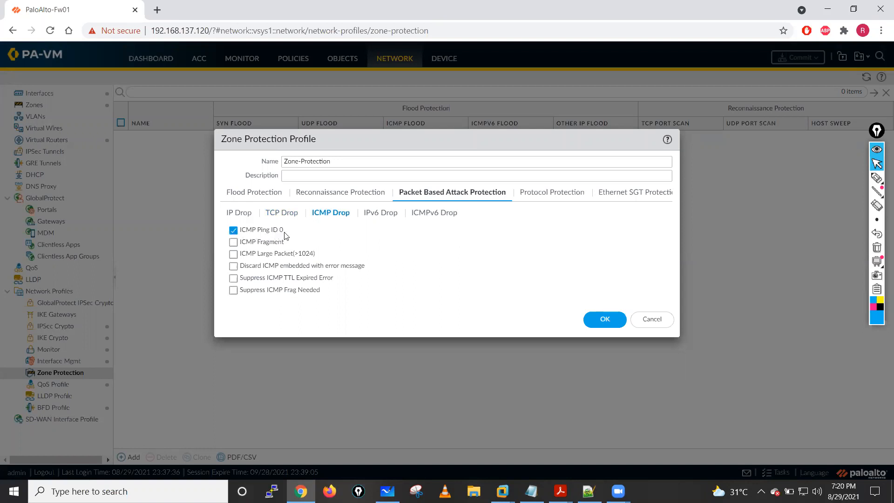
left_click(233, 243)
- Draw an arrow at ICMP Fragment, another near OK and a box with two outgoing arrows, and erase them all
left_click(877, 177)
mouse_move(619, 236)
left_mouse_down()
mouse_move(585, 276)
mouse_move(594, 282)
left_mouse_up()
left_click_drag(585, 275, 619, 283)
mouse_move(326, 237)
left_mouse_down()
mouse_move(285, 239)
mouse_move(303, 247)
left_mouse_up()
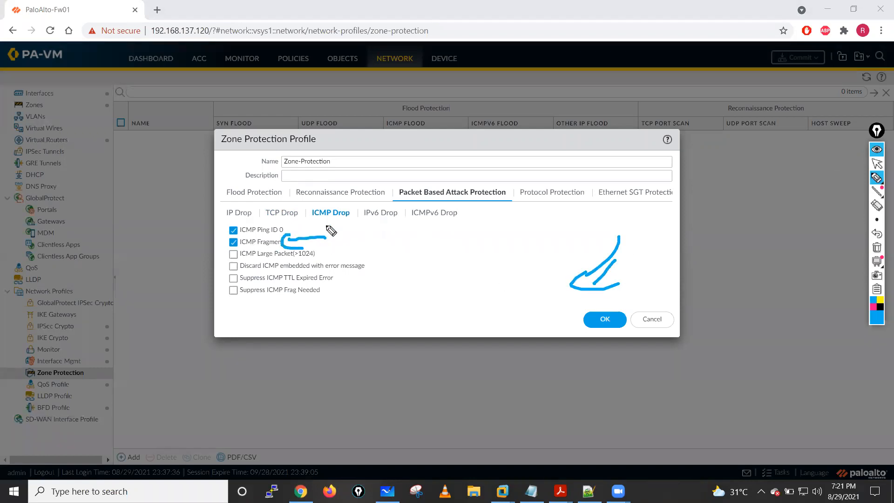
mouse_move(408, 275)
left_mouse_down()
mouse_move(401, 242)
mouse_move(462, 290)
mouse_move(416, 269)
mouse_move(495, 256)
mouse_move(509, 274)
left_mouse_up()
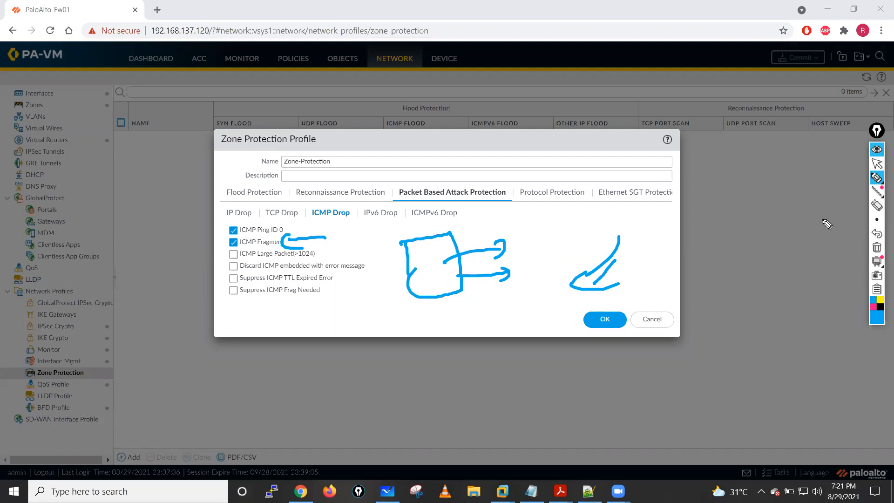
left_click(876, 247)
left_click(876, 164)
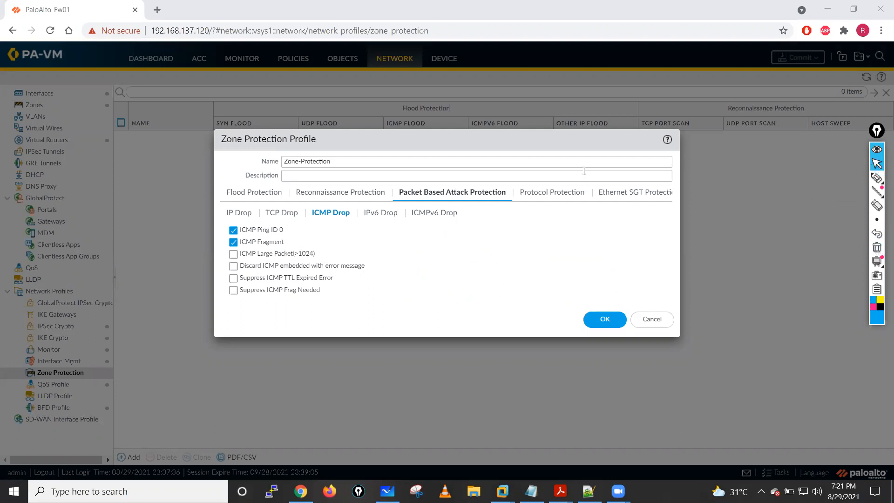
- Enable ICMP Large Packet(>1024), Discard ICMP embedded with error message, Suppress ICMP TTL Expired Error and Suppress ICMP Frag Needed
left_click(233, 254)
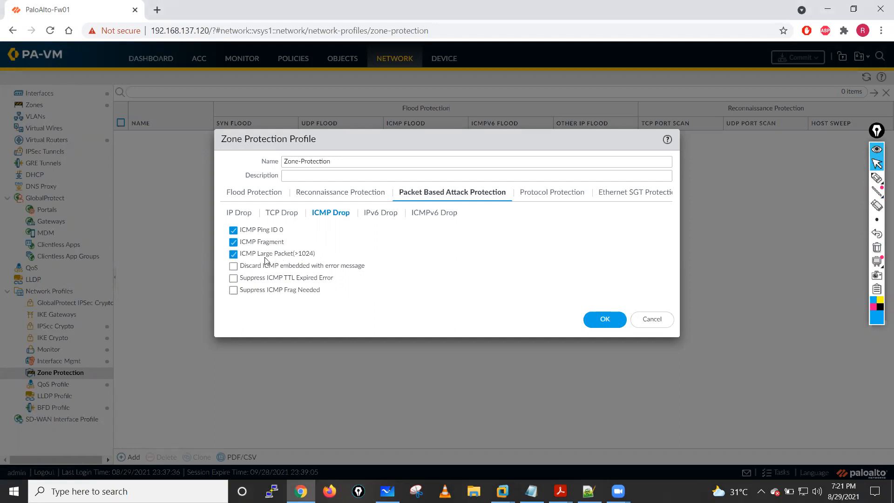
left_click(233, 266)
left_click(233, 279)
left_click(240, 293)
- View the IPv6 Drop and ICMPv6 Drop settings and return to ICMP Drop
left_click(379, 215)
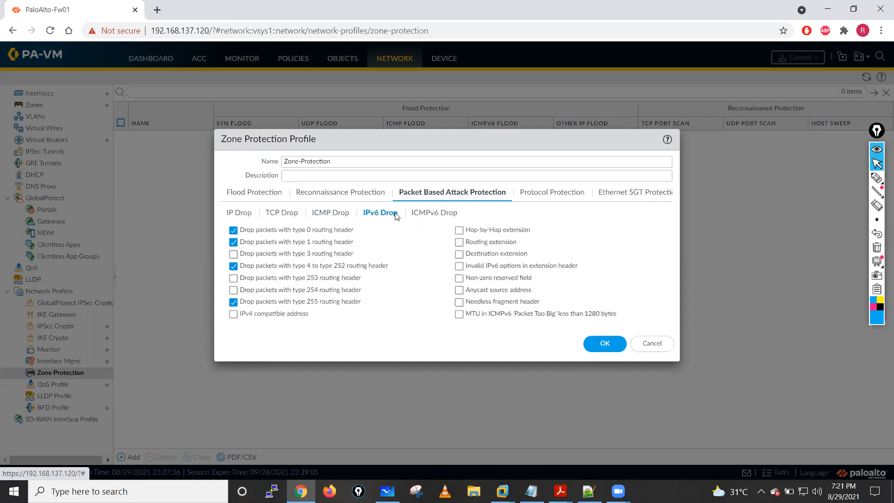
left_click(430, 216)
left_click(368, 213)
left_click(416, 214)
left_click(334, 218)
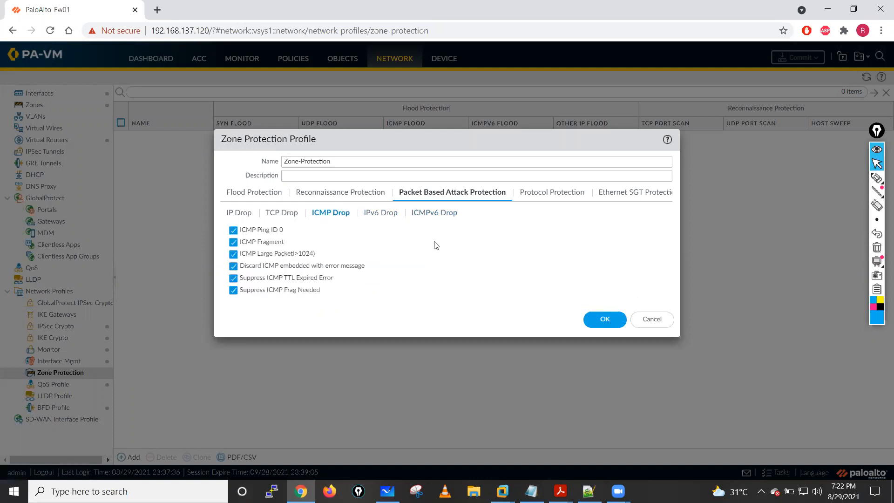
- Open Protocol Protection, add an empty entry to the exclude list and delete it
left_click(554, 197)
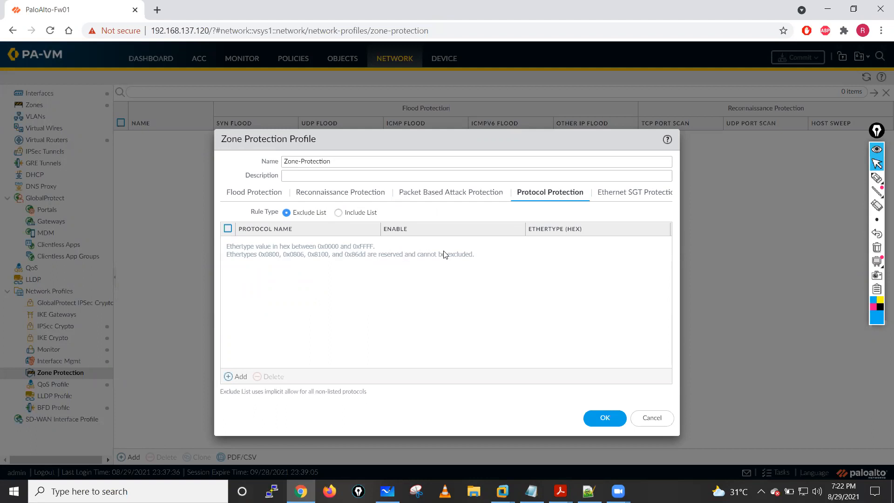
left_click(238, 376)
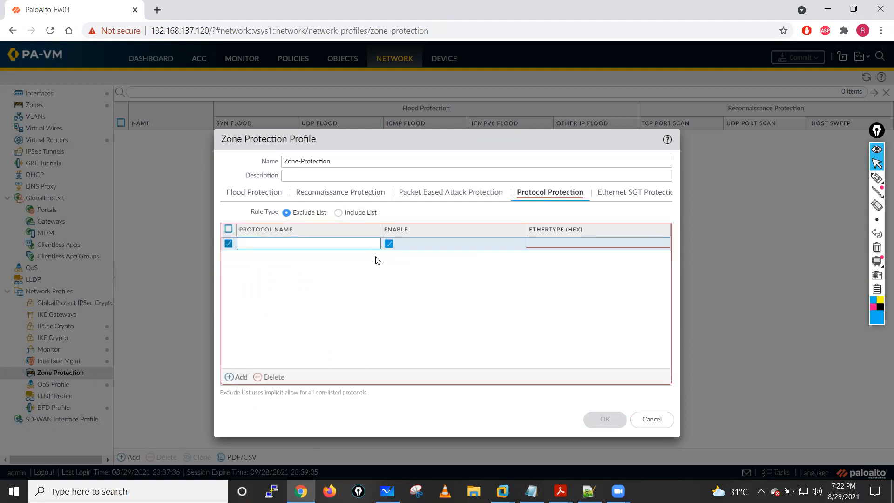
left_click(270, 377)
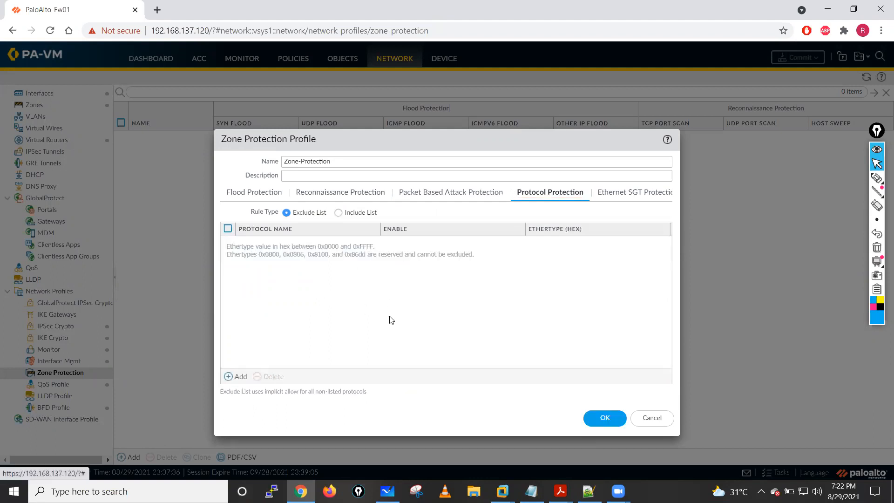
- Compare the Ethernet SGT Protection and Protocol Protection settings of the profile
left_click(621, 192)
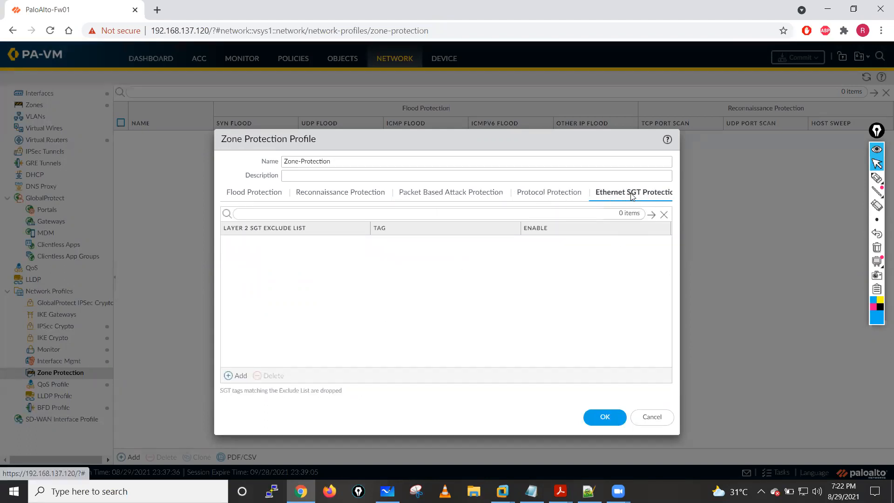
left_click(539, 197)
left_click(622, 197)
left_click(555, 196)
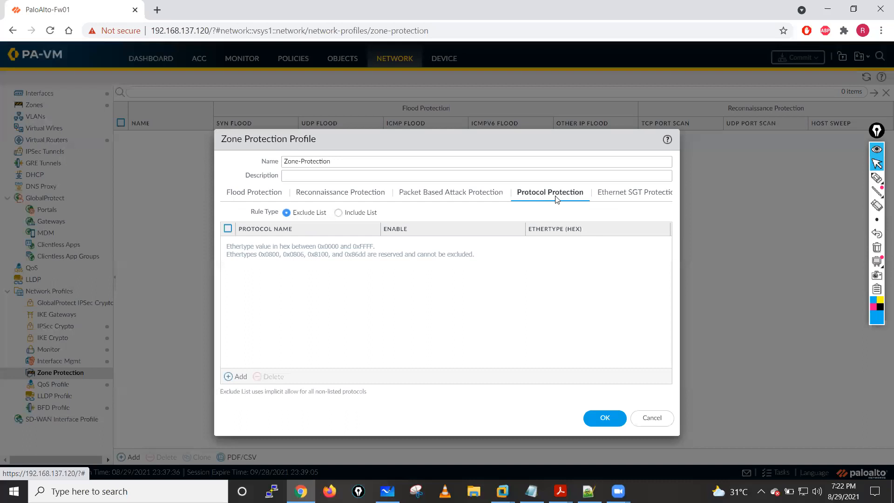
left_click(614, 193)
left_click(539, 197)
left_click(617, 194)
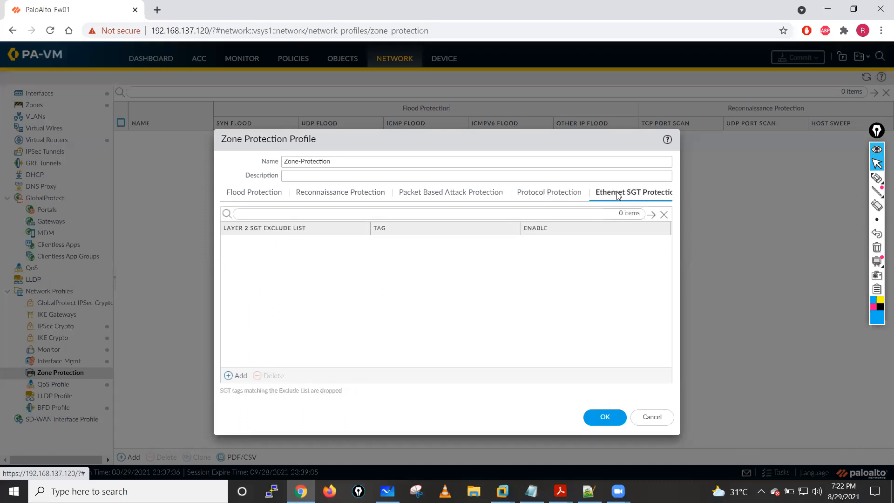
left_click(547, 195)
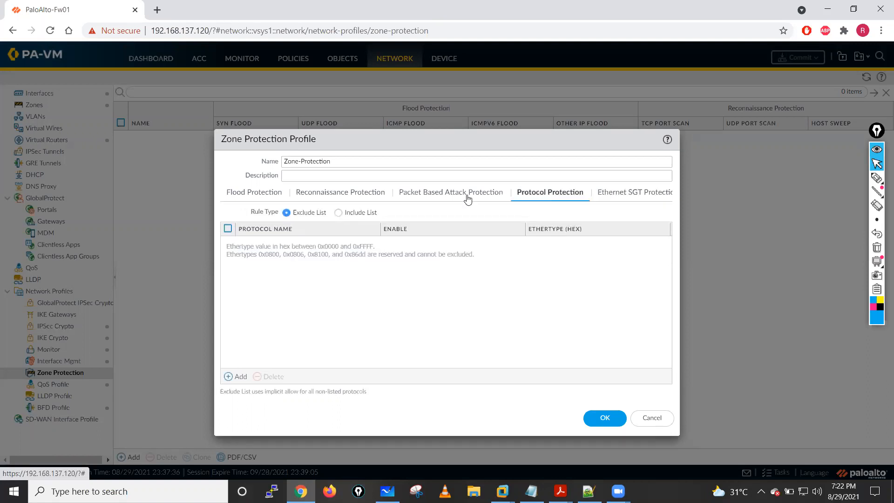
- Review the flood, reconnaissance and packet-based attack settings, and save the Zone-Protection profile
left_click(260, 195)
left_click(321, 195)
left_click(414, 195)
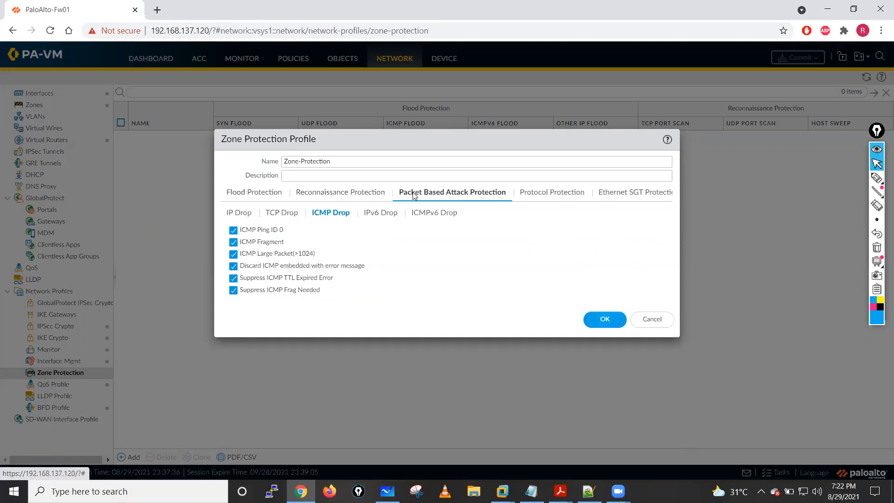
left_click(241, 194)
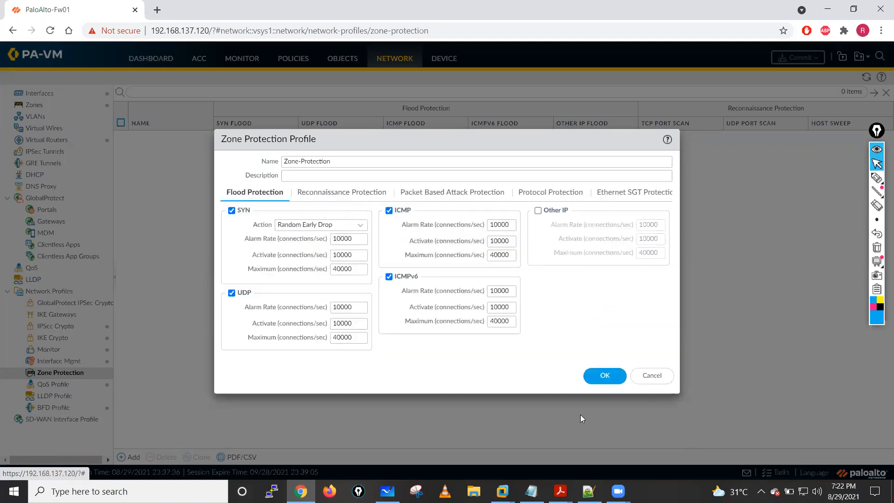
left_click(604, 376)
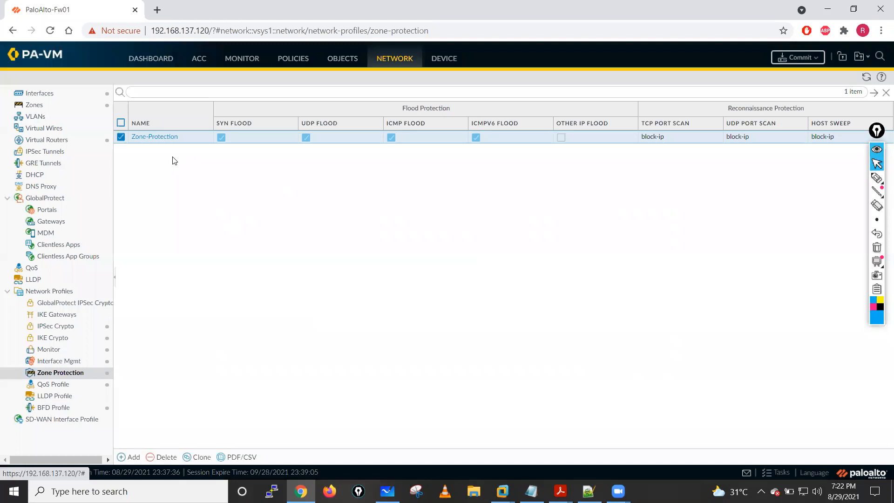
- Handwrite the word "Zones" on the screen with the annotation pen, circle it and clear the drawing
mouse_move(875, 179)
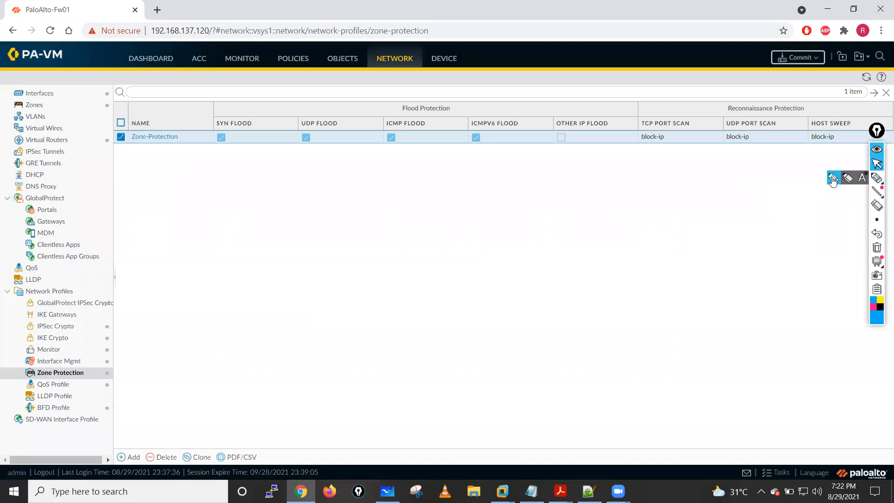
left_click(833, 179)
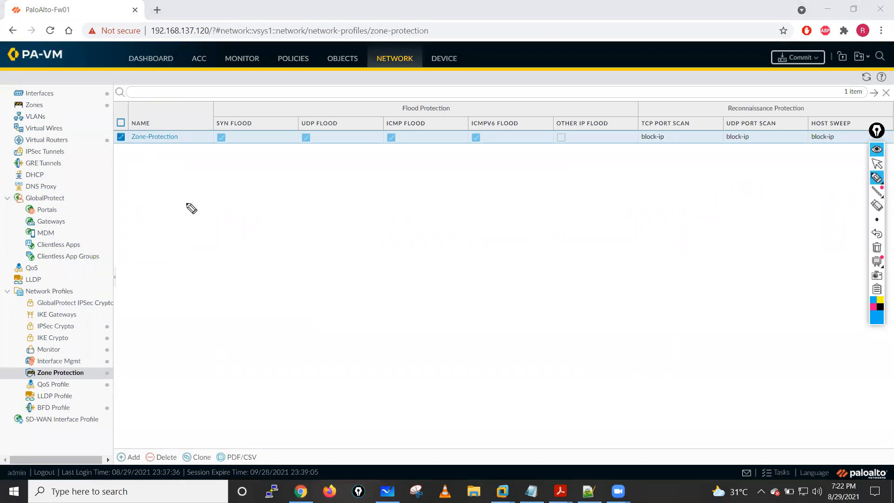
mouse_move(155, 226)
left_mouse_down()
mouse_move(177, 248)
mouse_move(184, 238)
left_mouse_up()
left_click_drag(192, 244, 219, 235)
mouse_move(223, 236)
left_mouse_down()
mouse_move(233, 233)
mouse_move(205, 206)
left_mouse_up()
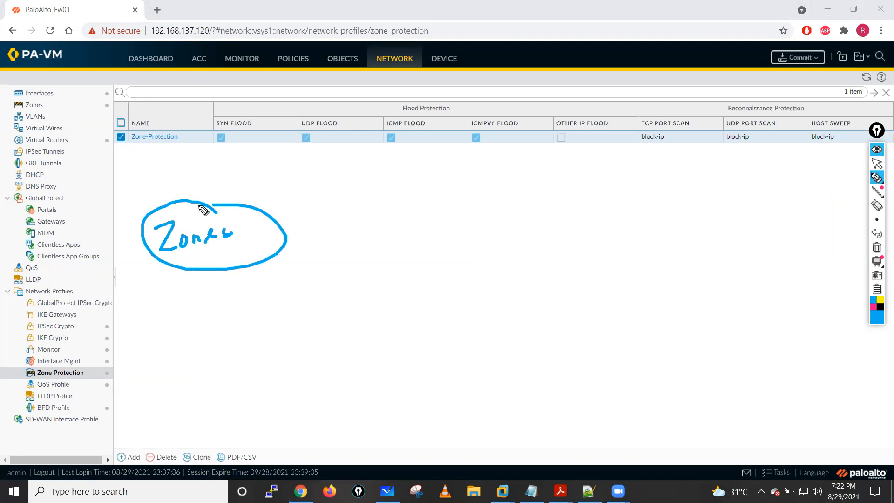
left_click(876, 248)
left_click(876, 164)
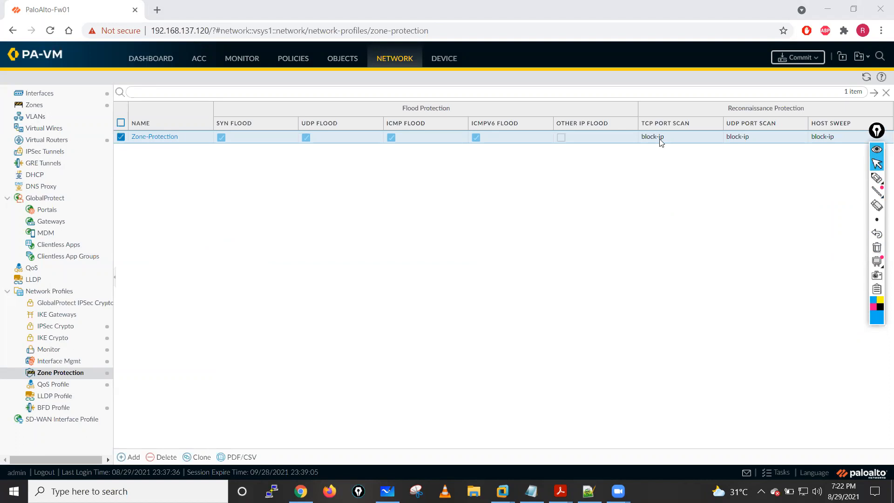
- Inspect the Zone Protection Profile setting of the Inside and Outside zones without changing either zone
left_click(37, 106)
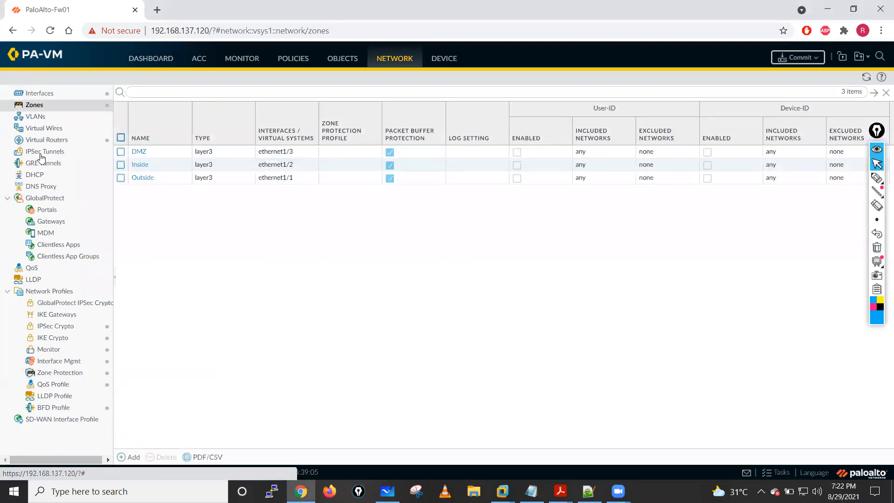
left_click(138, 165)
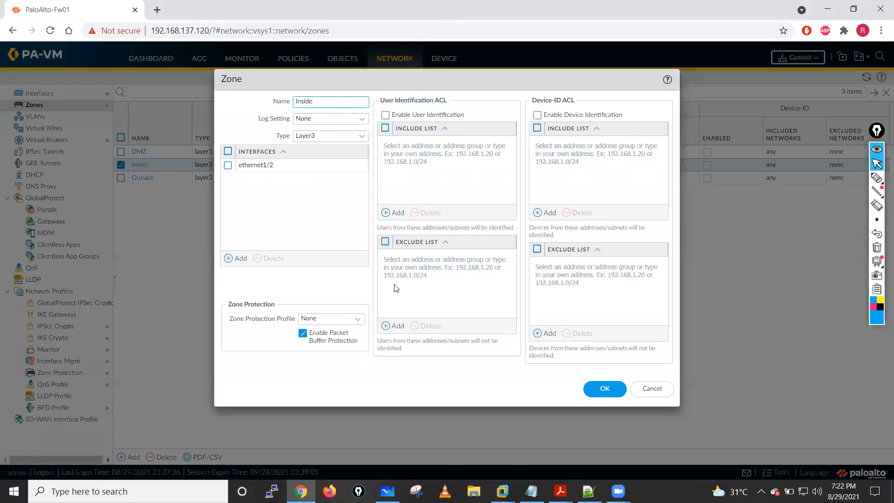
triple_click(236, 325)
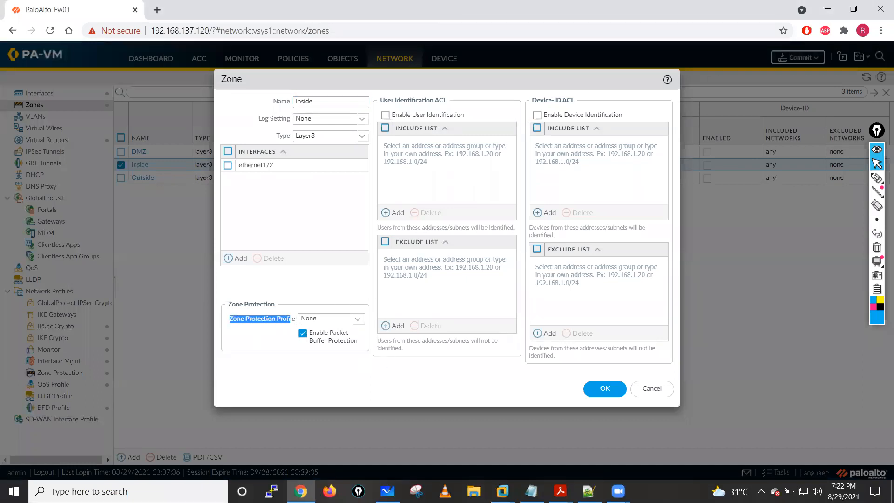
left_click(357, 319)
left_click(357, 333)
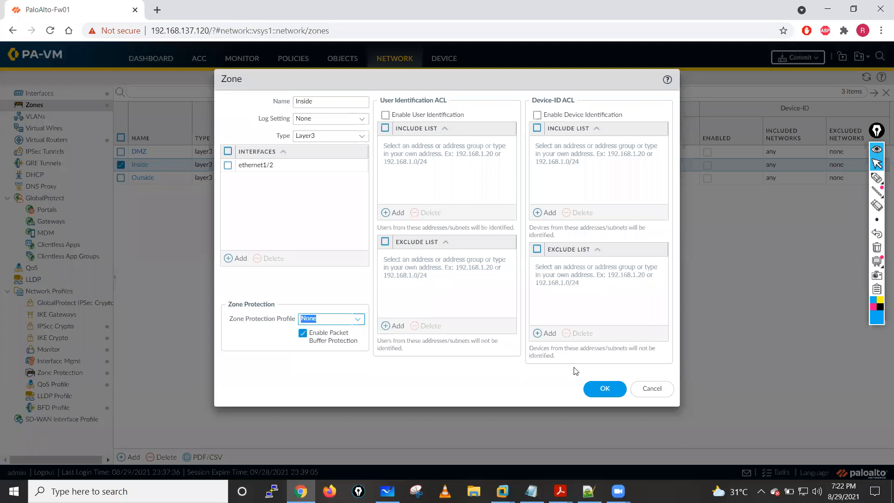
left_click(653, 388)
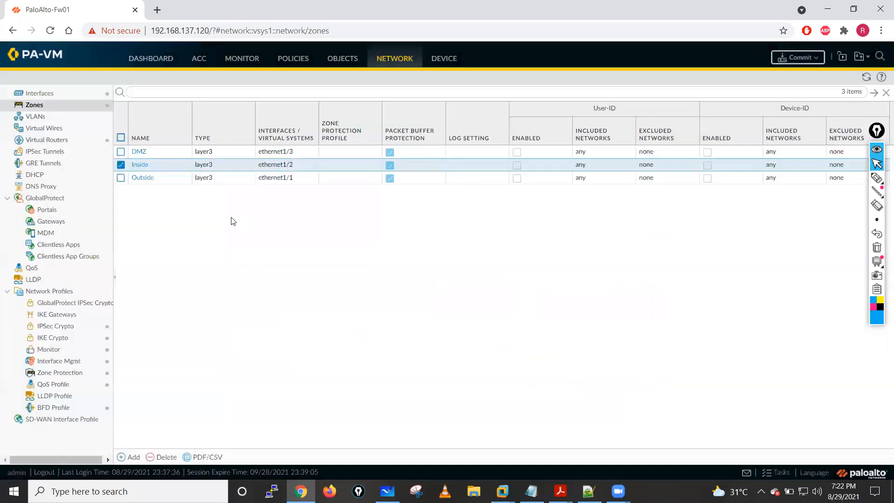
left_click(143, 181)
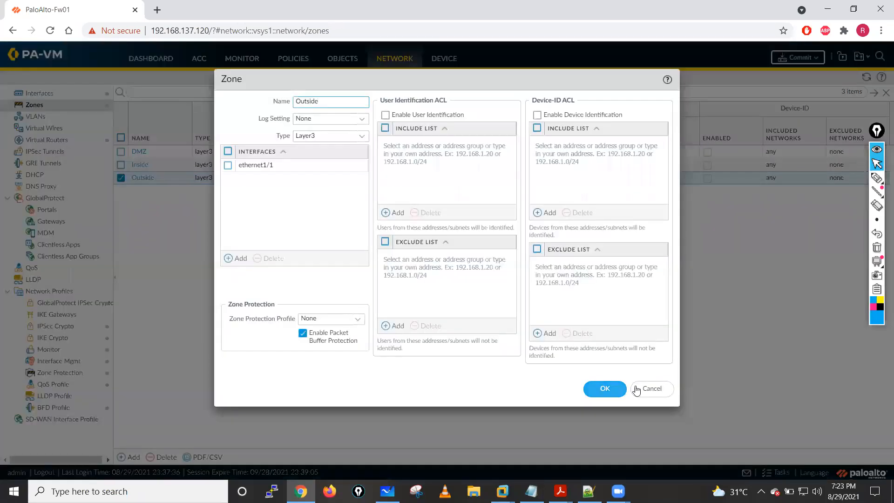
left_click(636, 391)
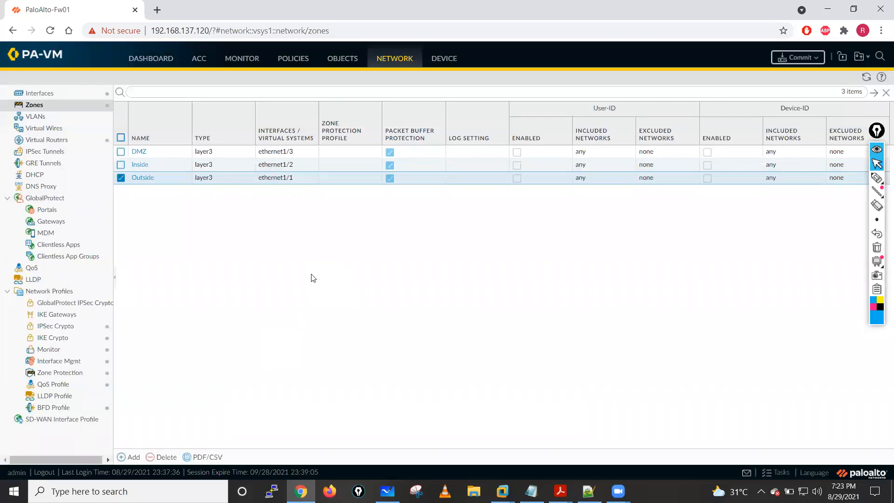
- Review the Inside-Server NAT rule, and check the IP configuration of the Windows Server 2012 VM in VMware Workstation with ipconfig
left_click(296, 59)
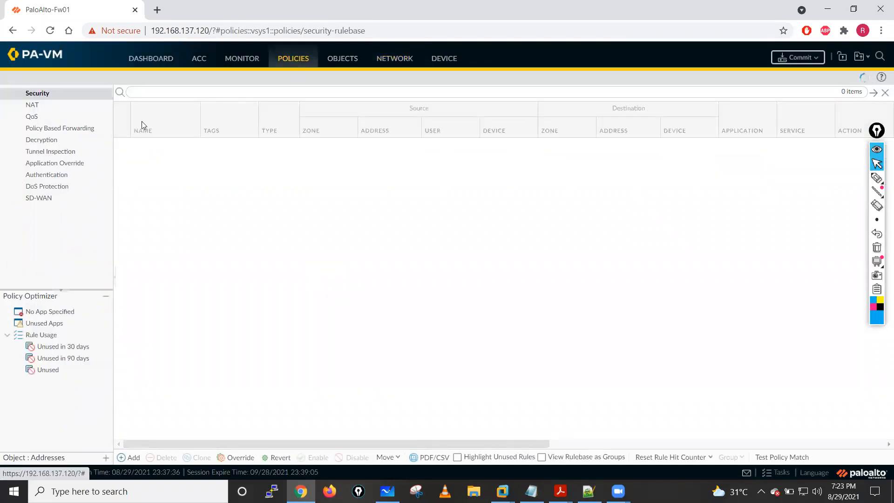
left_click(47, 107)
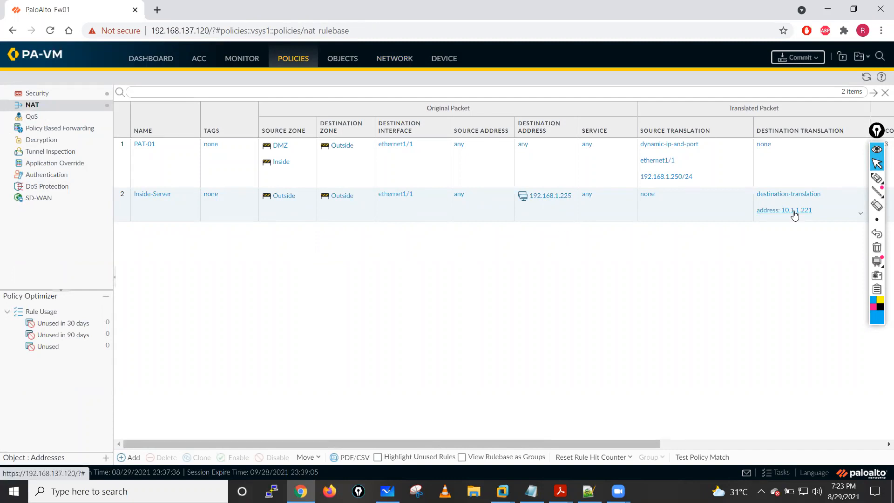
mouse_move(502, 491)
left_click(612, 439)
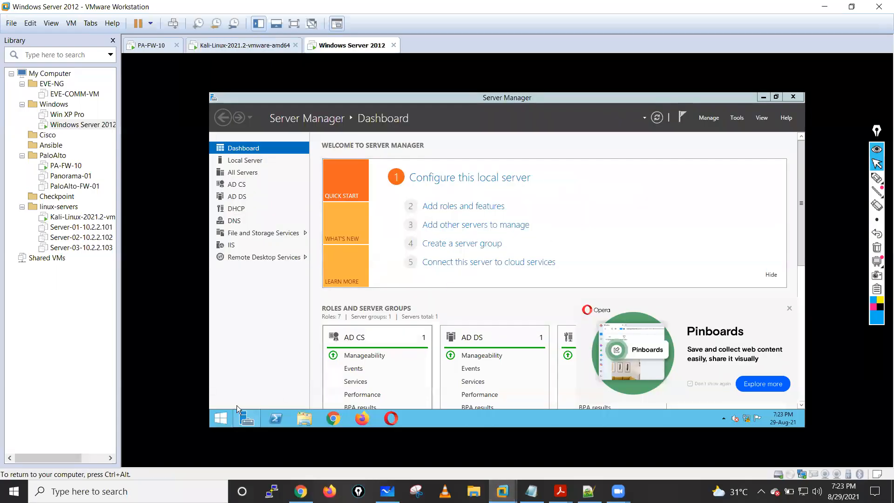
left_click(221, 418)
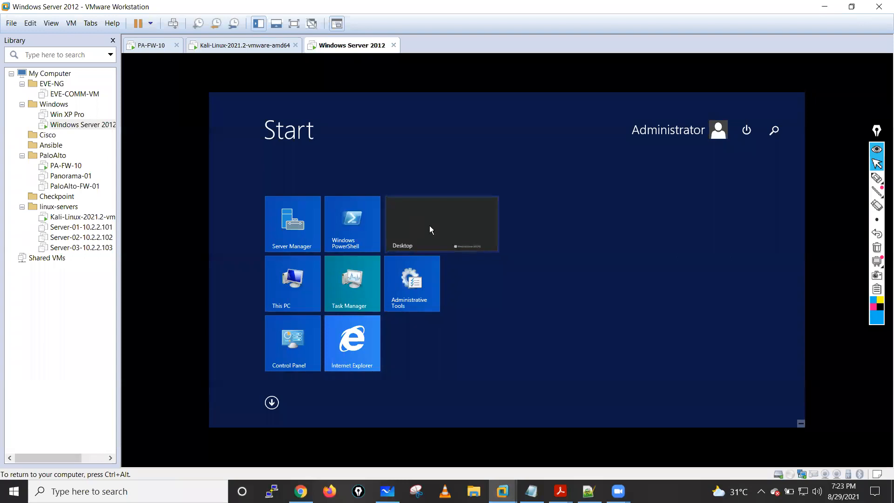
left_click(429, 226)
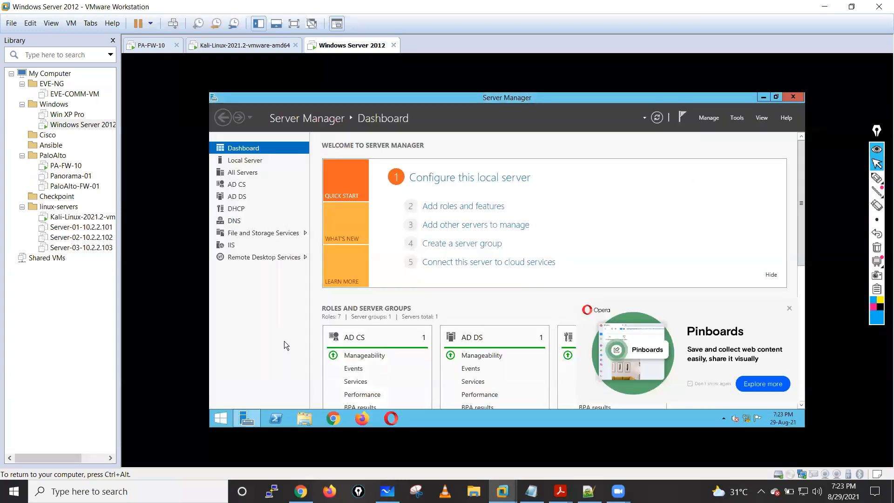
key("super+r")
key("Return")
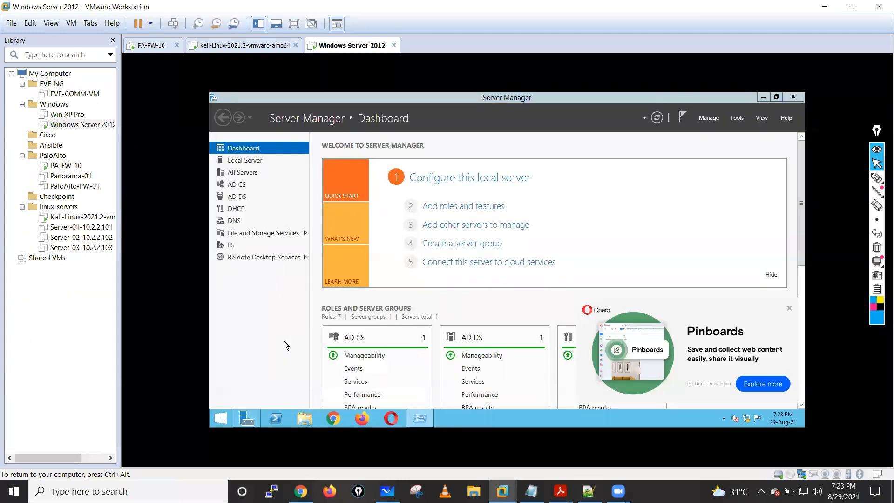
type("ipconfig")
key("Return")
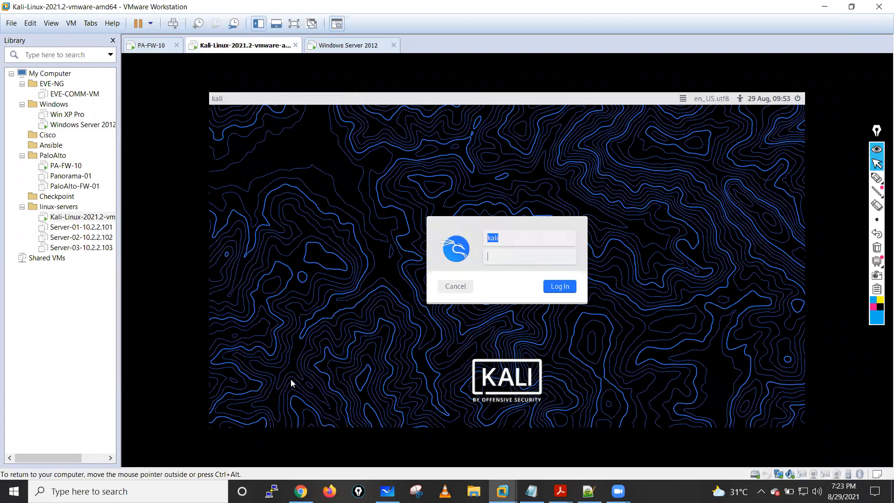
- Return to the firewall in Chrome and examine the security rules, including the service and action of the DMZ-Server rule
key("alt+Tab")
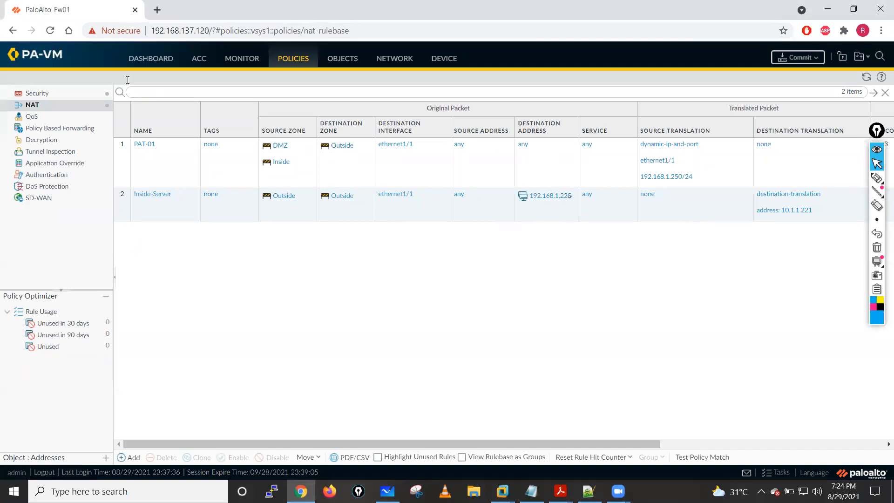
left_click(37, 94)
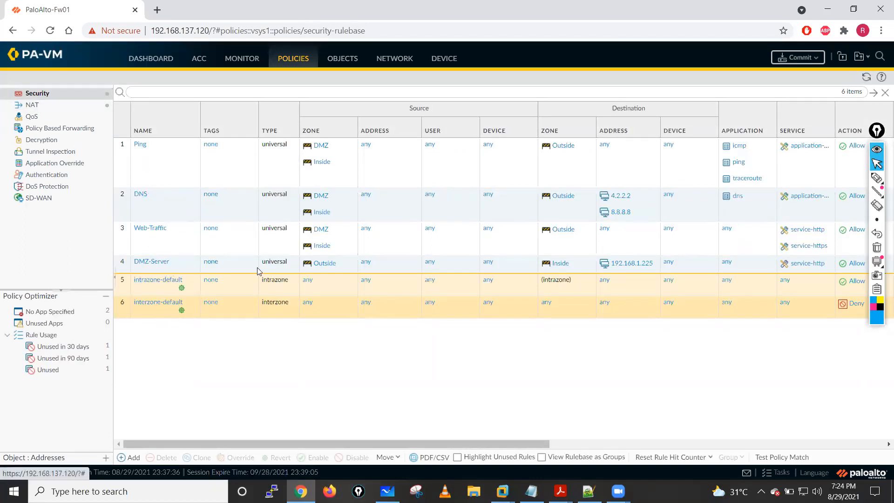
left_click_drag(507, 444, 652, 288)
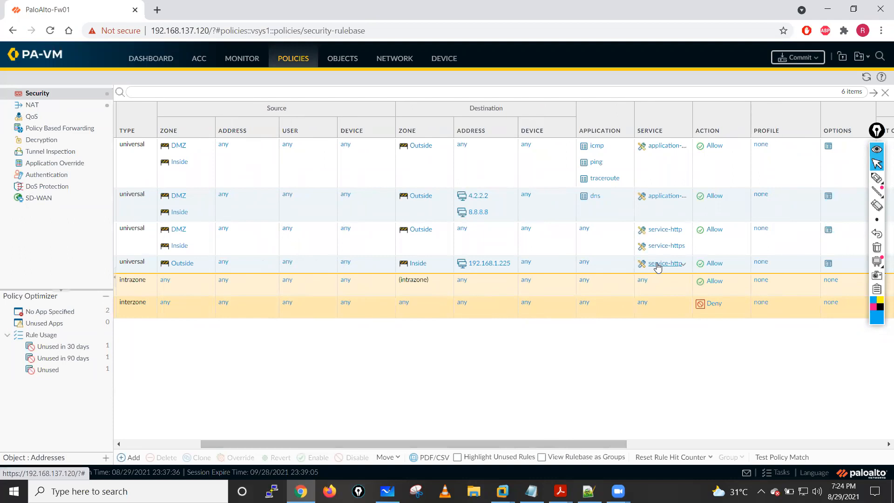
left_click_drag(453, 443, 426, 443)
scroll(291, 380, "left", 2)
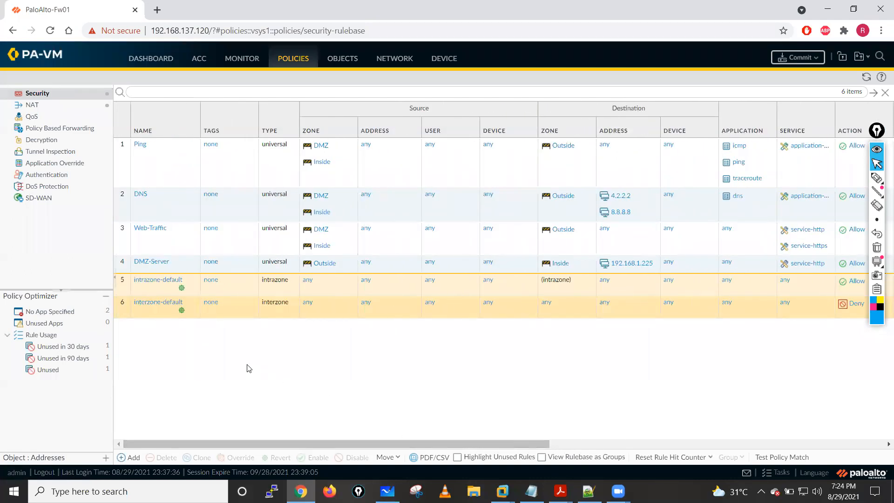
- Remove service-http from the DMZ-Server security rule, save the rule and commit the configuration
left_click(149, 262)
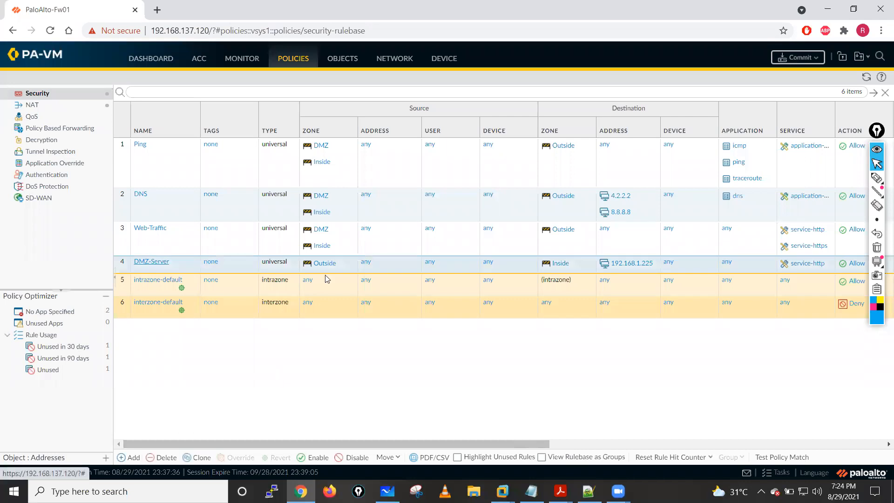
double_click(420, 263)
left_click(435, 183)
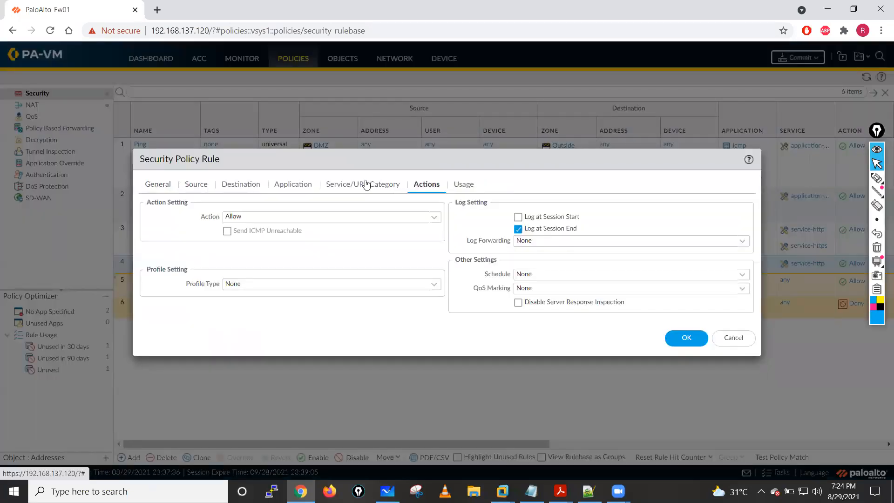
left_click(366, 185)
left_click(146, 234)
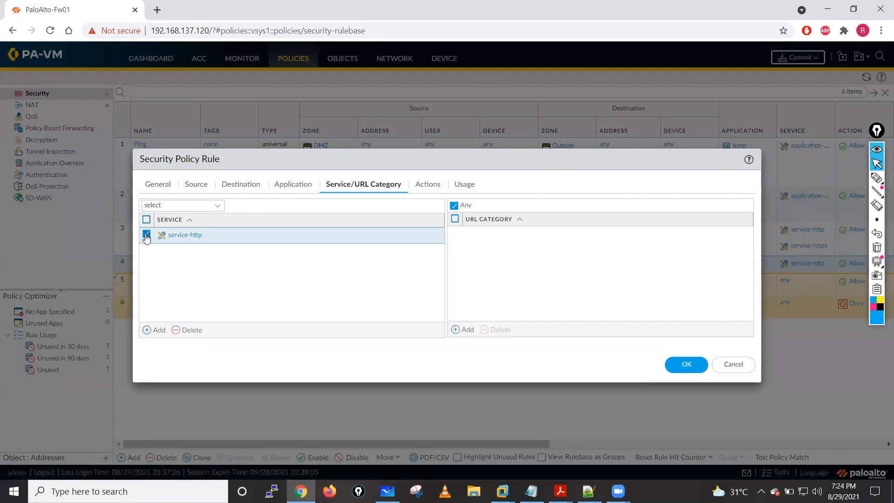
left_click(188, 329)
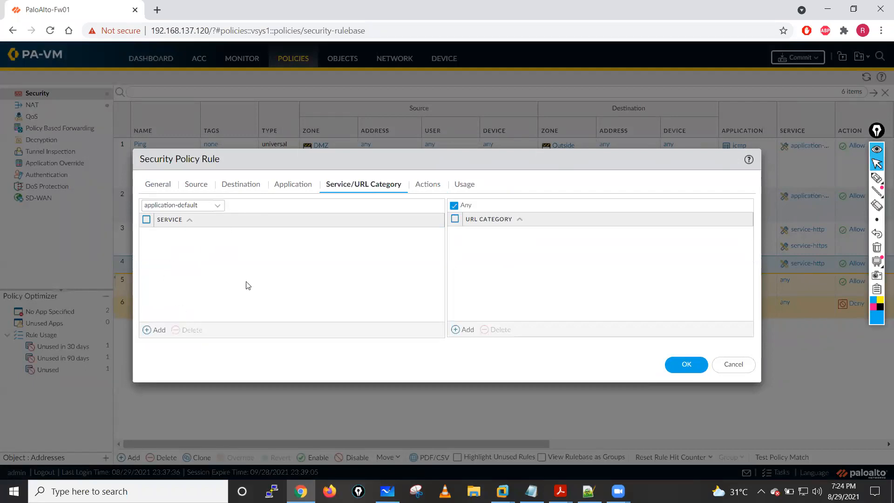
left_click(686, 365)
left_click(793, 60)
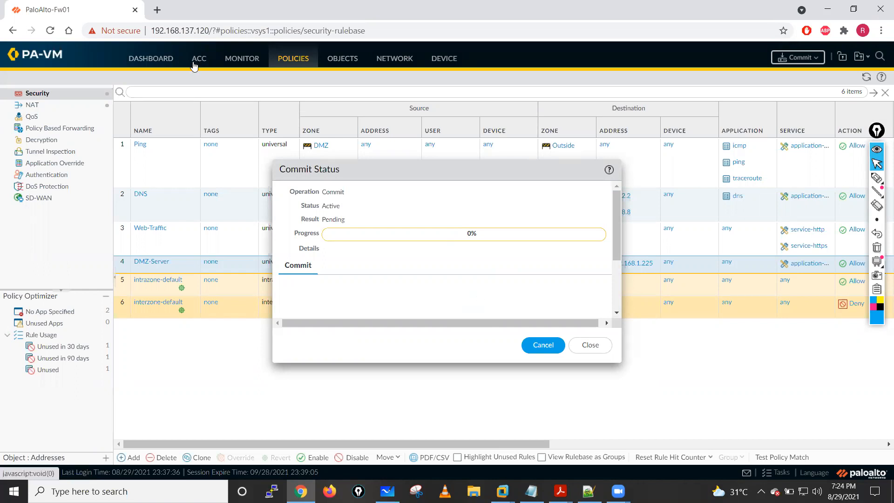
- Check the Traffic and Threat logs while the commit runs, moving its status dialog aside and refreshing the threat log
left_click(237, 60)
left_click_drag(421, 173, 536, 193)
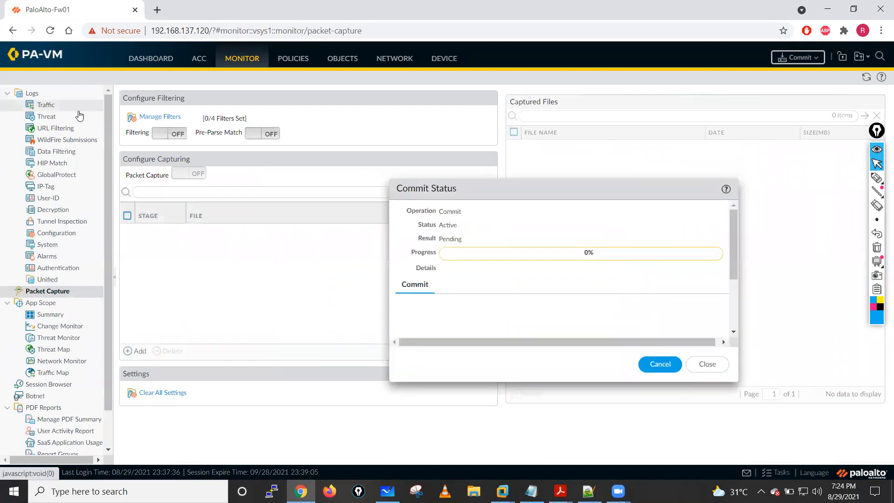
left_click(48, 105)
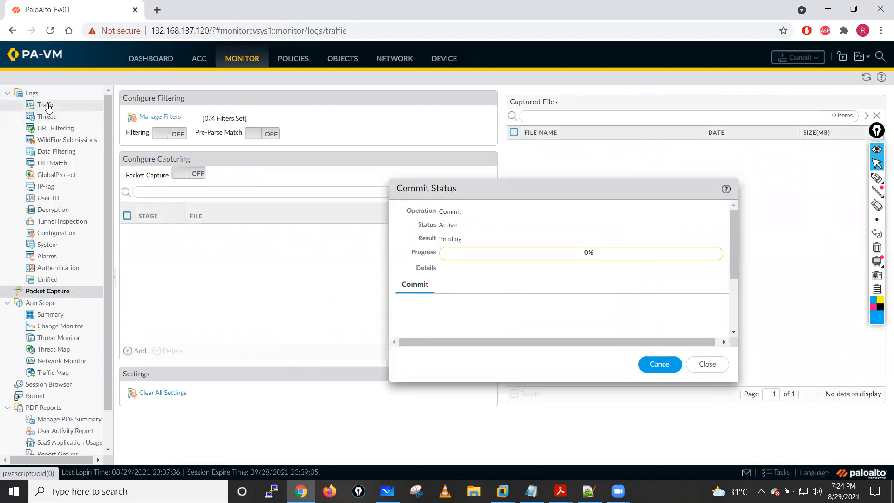
left_click_drag(472, 189, 443, 191)
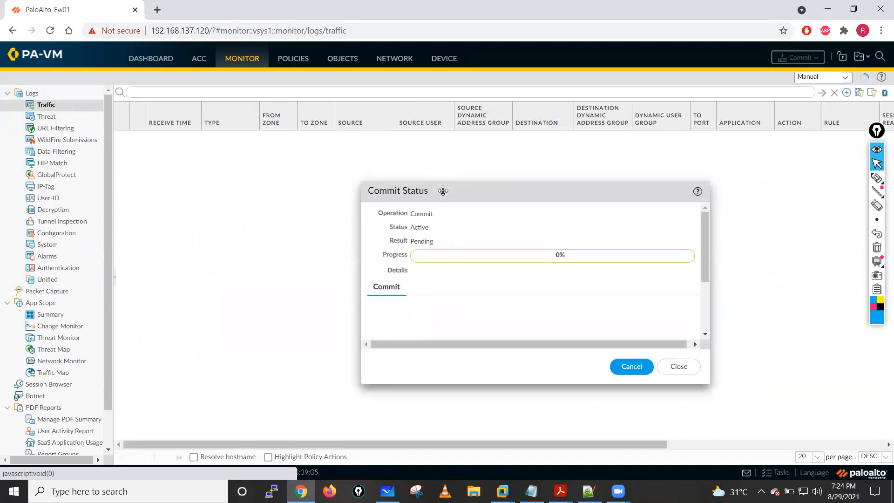
left_click(48, 120)
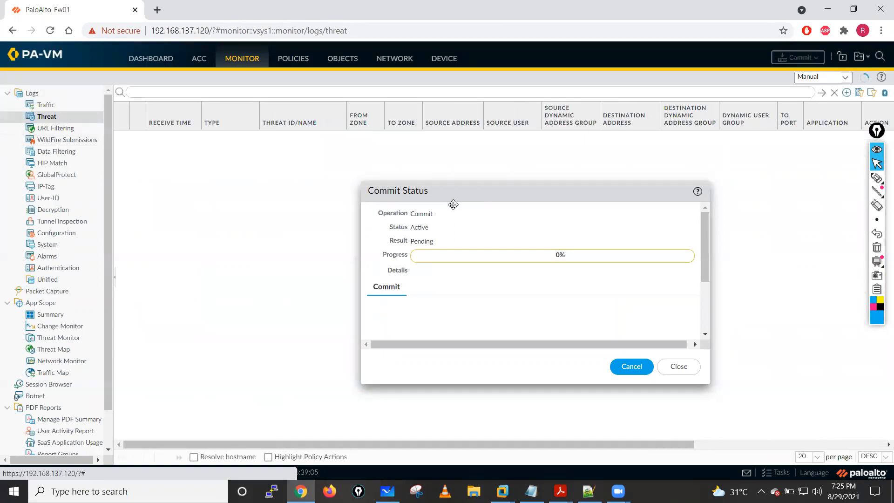
left_click_drag(453, 205, 519, 195)
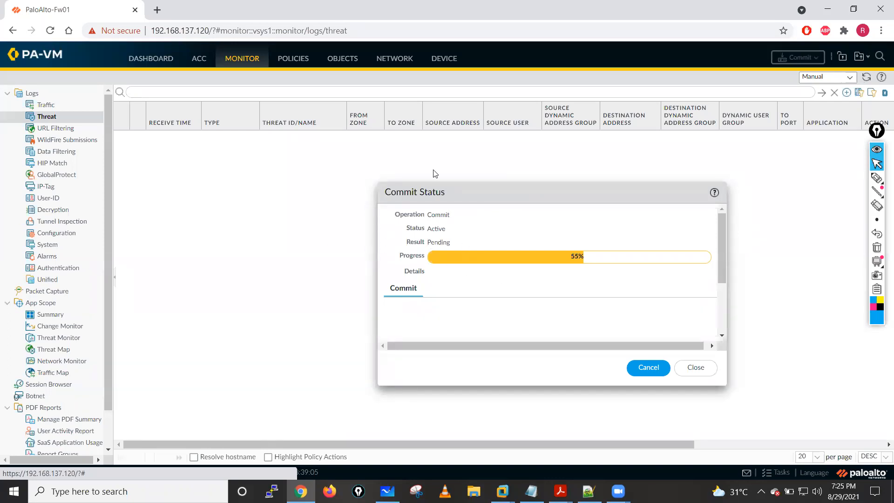
left_click(866, 78)
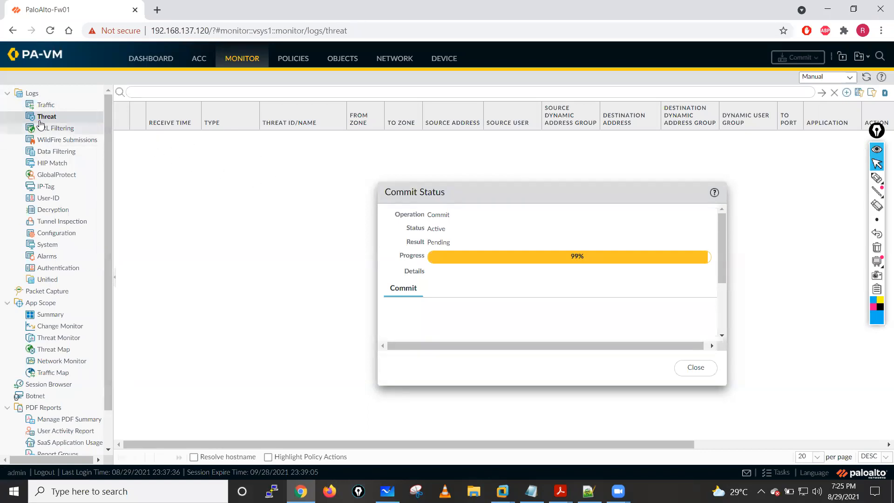
left_click(46, 105)
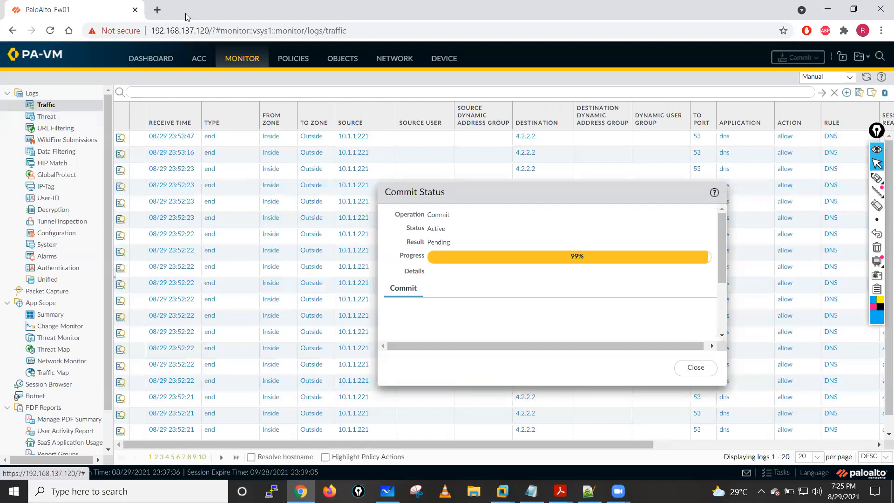
- Load 192.168.1.225 in a new browser tab to test access to the web server, and close the tab and the commit status dialog
left_click(157, 10)
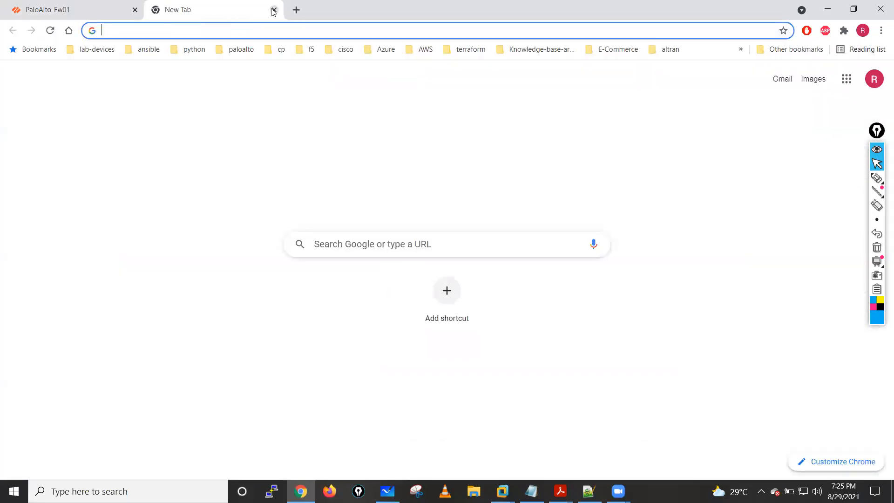
left_click(273, 10)
left_click(156, 9)
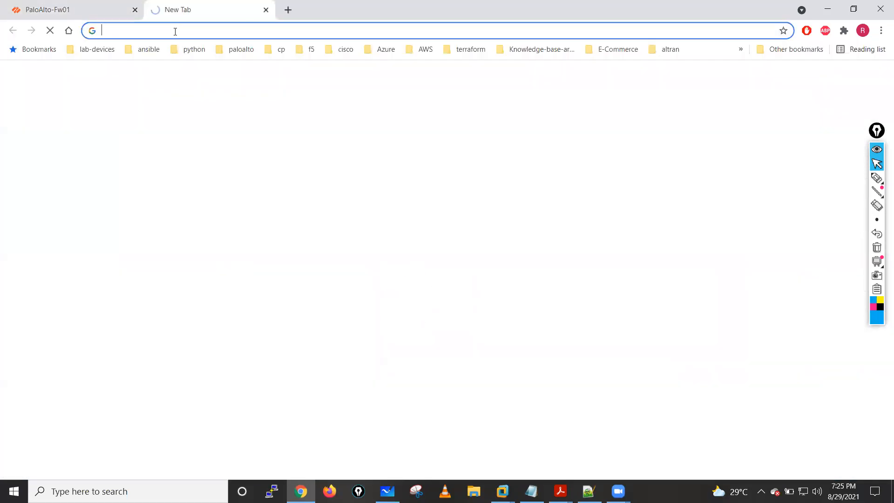
type("192.168.1.22")
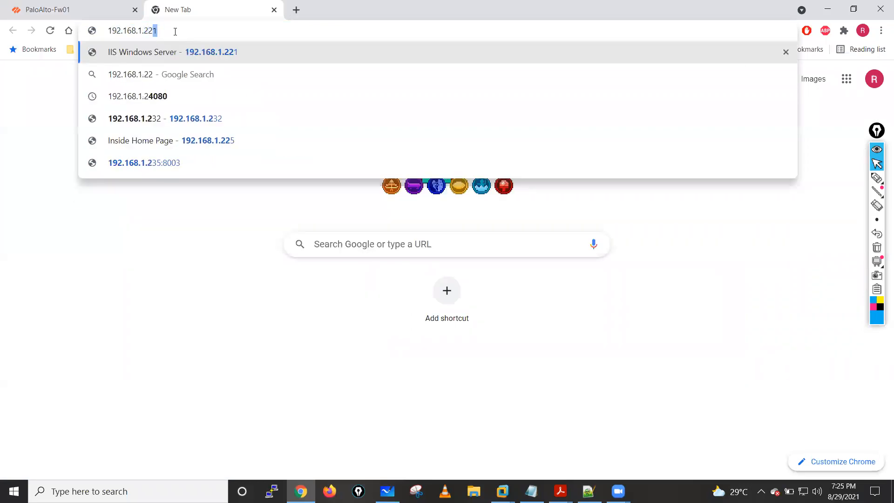
type("5")
key("Return")
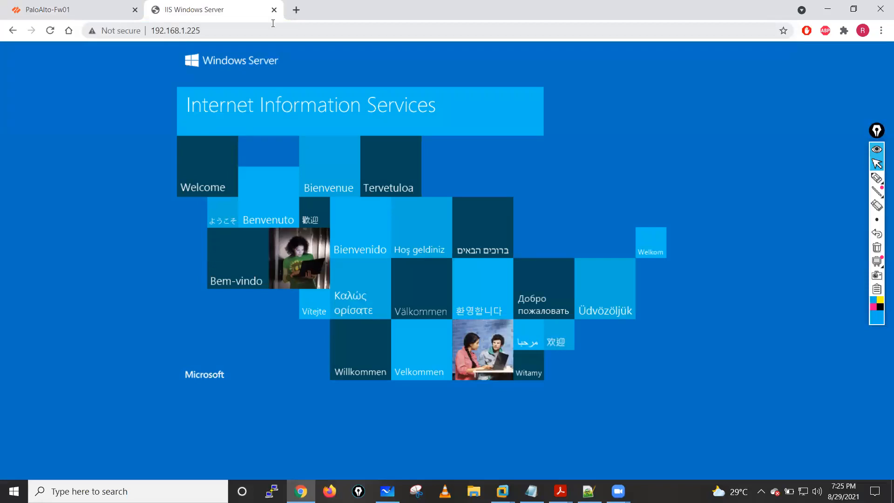
left_click(274, 10)
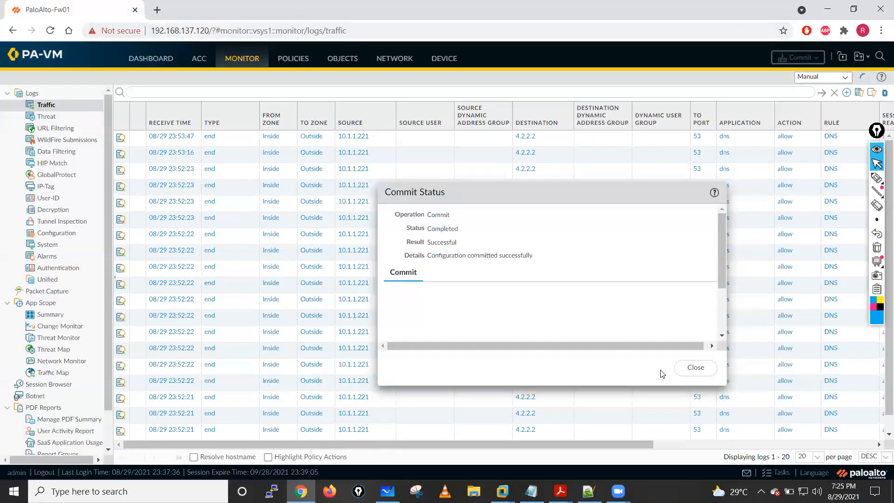
left_click(696, 369)
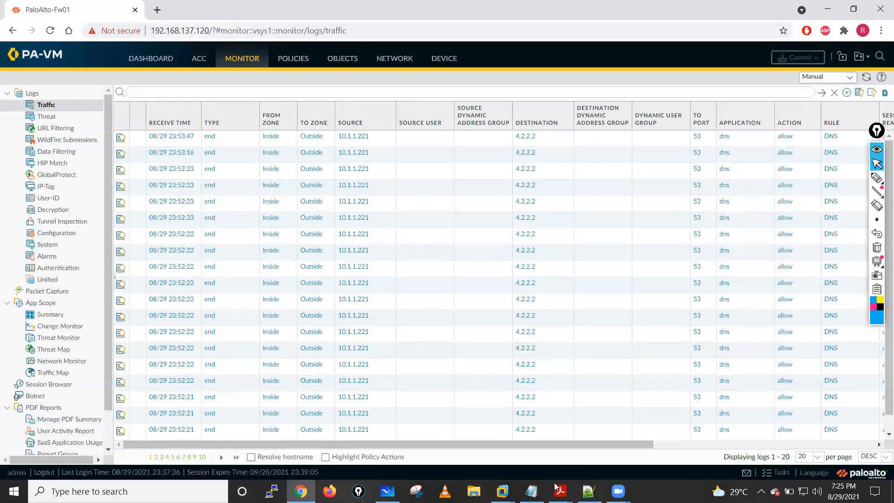
- Switch to the Kali Linux VM in VMware Workstation and log in with the account password
left_click(502, 491)
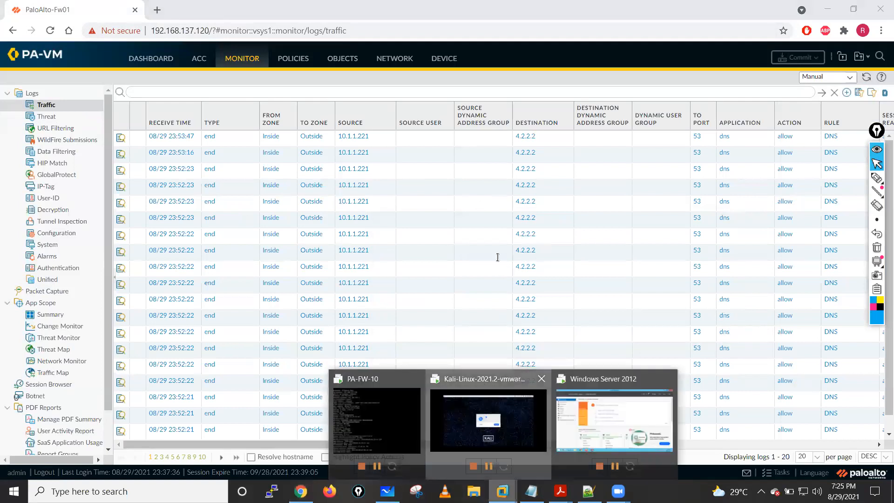
left_click(488, 419)
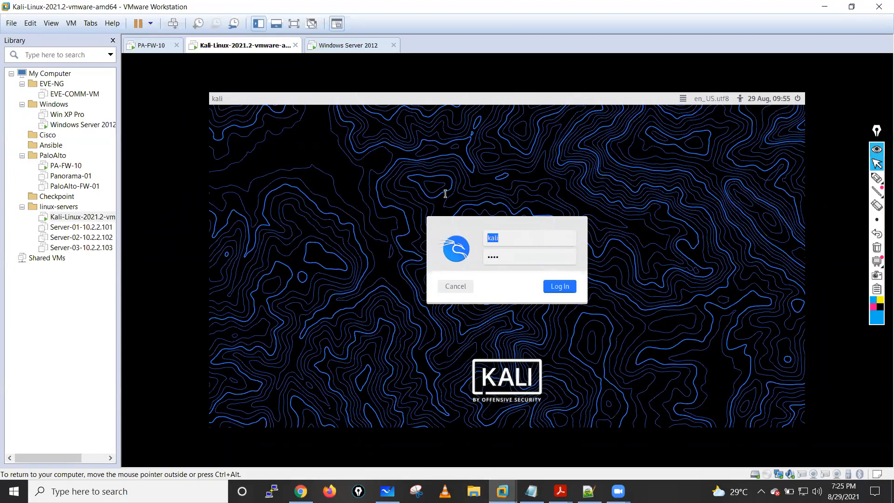
key("Return")
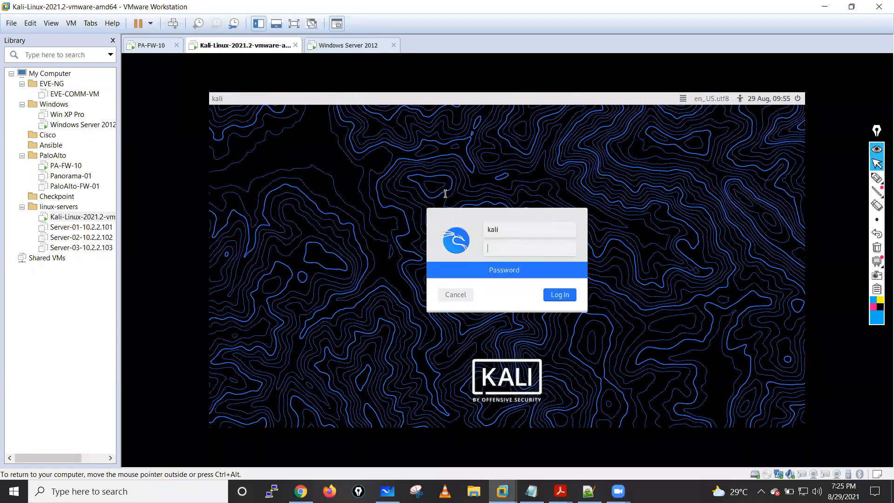
- Ping 192.168.1.225 from the Kali root terminal to test reachability, stop the ping and add blank prompt lines
type("ping")
key("Return")
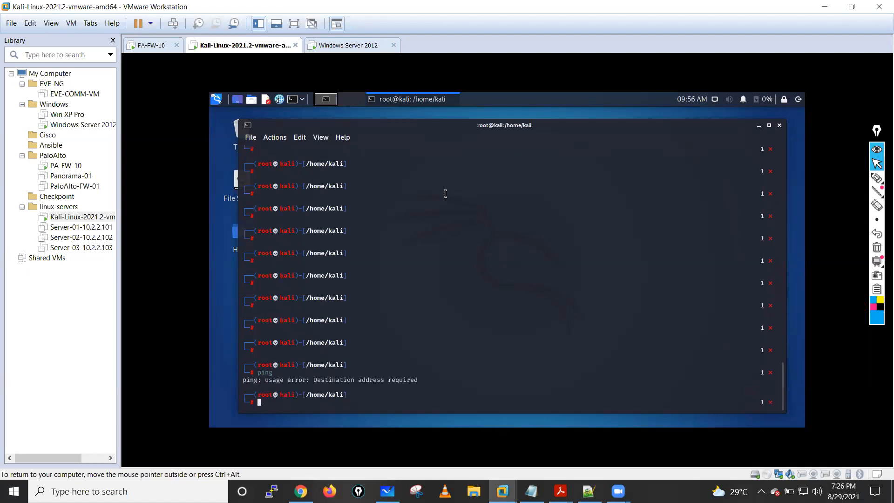
type("ping 192.168.1.225")
key("Return")
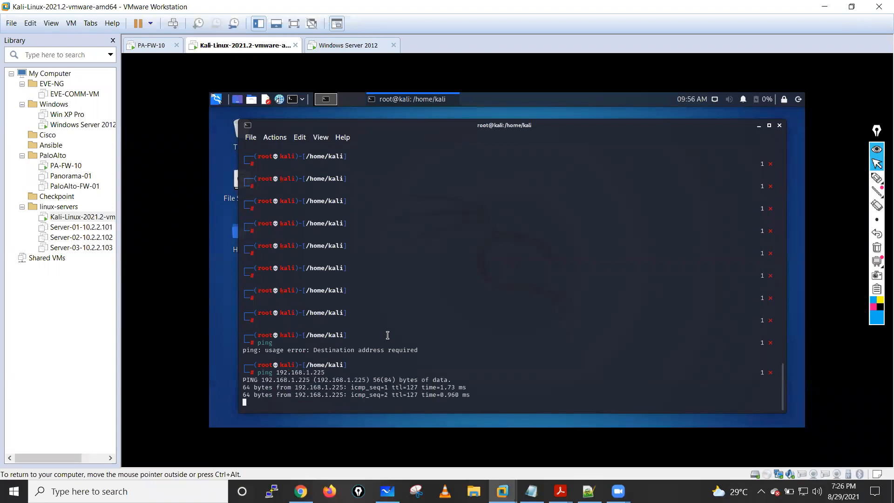
key("ctrl+c")
key("Return")
key("Return")
key("Return")
key("Return")
key("Return")
key("Return")
key("Return")
key("Return")
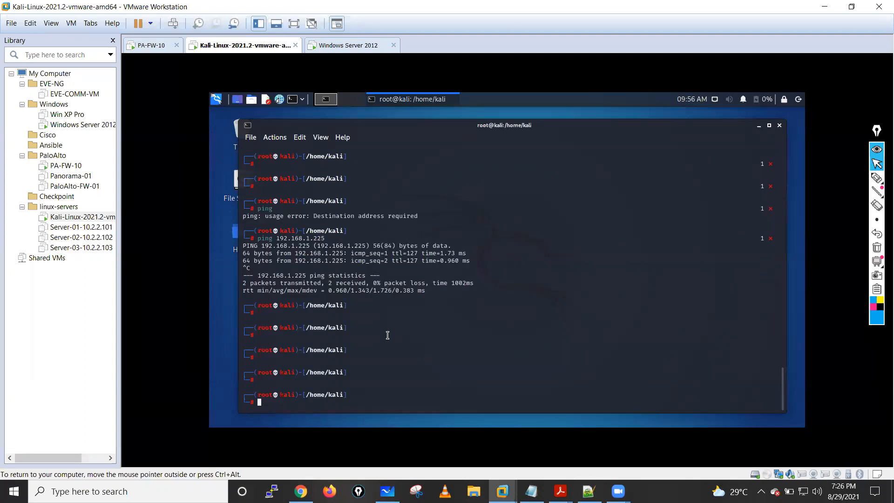
- Begin an hping3 command at the Kali root prompt
key("ctrl+alt")
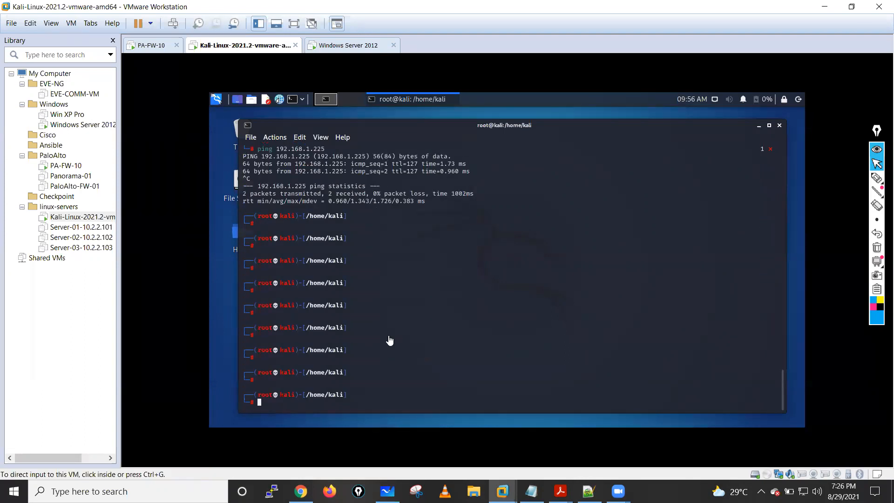
left_click(380, 337)
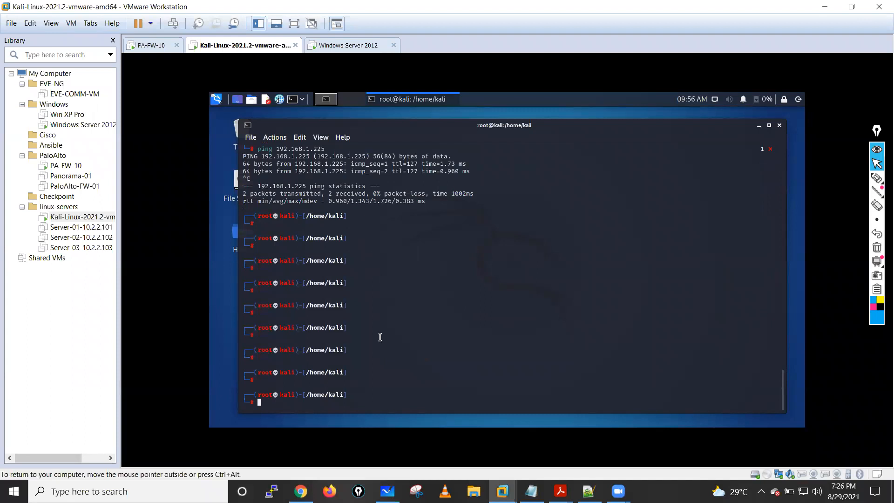
type("hping3")
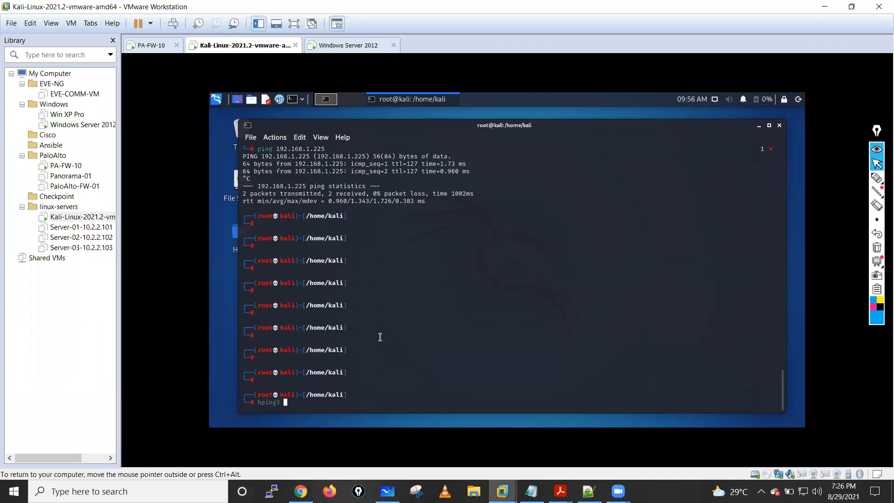
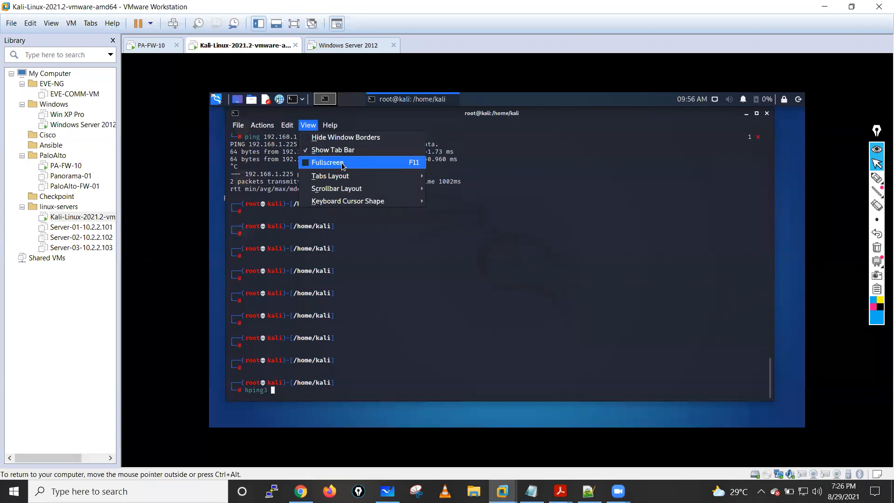
- Zoom out the Kali root terminal by one level to reduce its text size
mouse_move(333, 180)
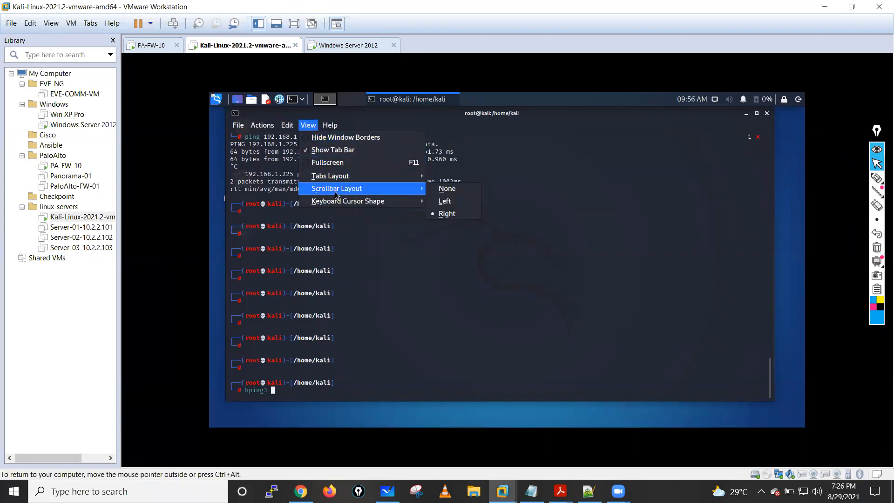
mouse_move(344, 205)
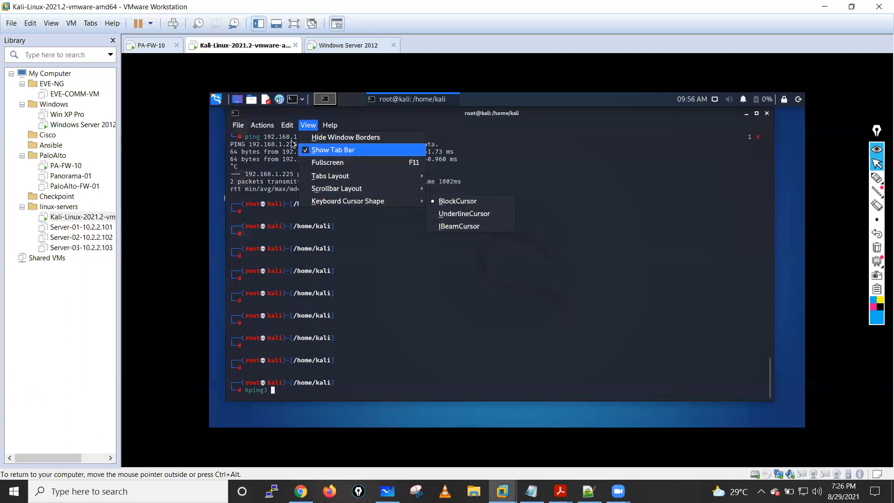
left_click(275, 125)
mouse_move(287, 129)
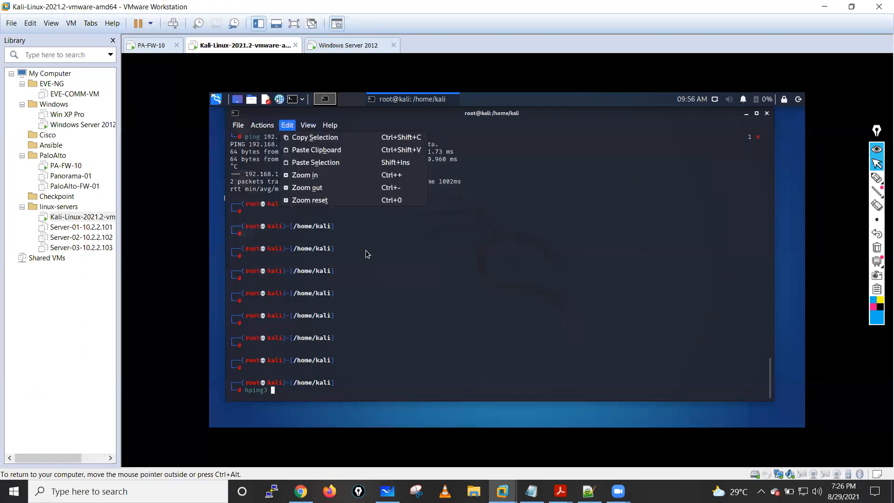
left_click(317, 188)
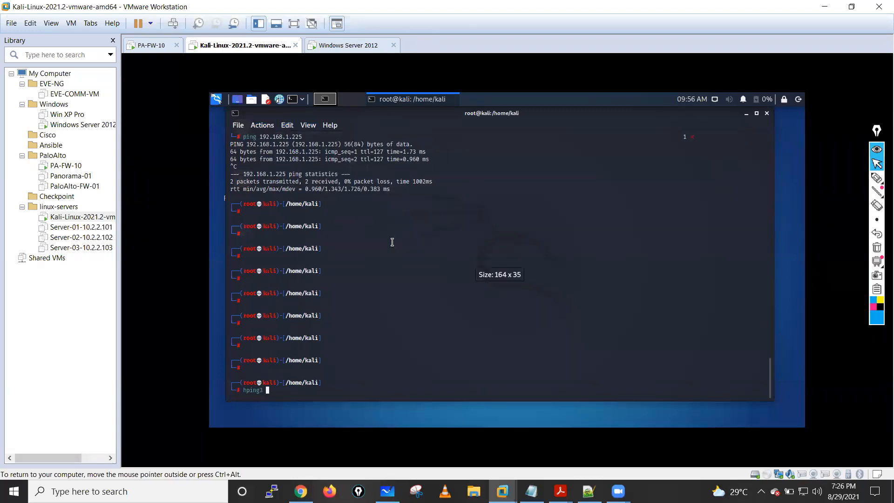
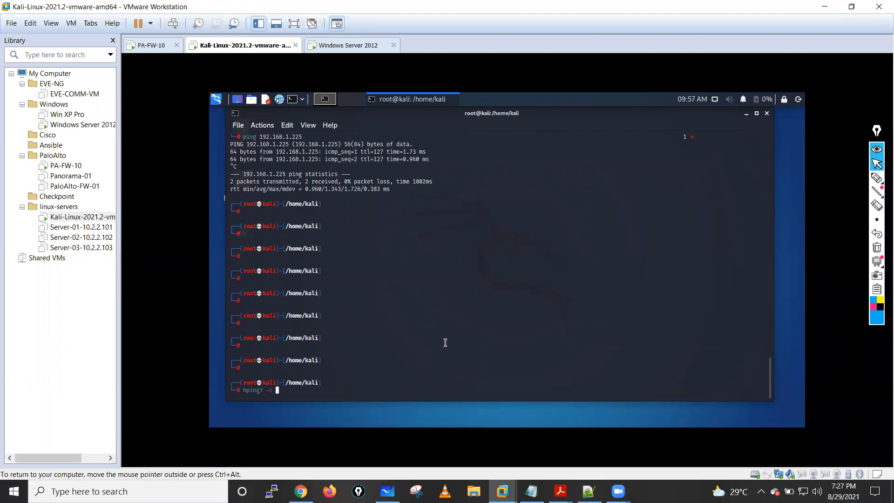
- Enter 10 as the packet count after the -c option of the hping3 command in the root terminal
type("0")
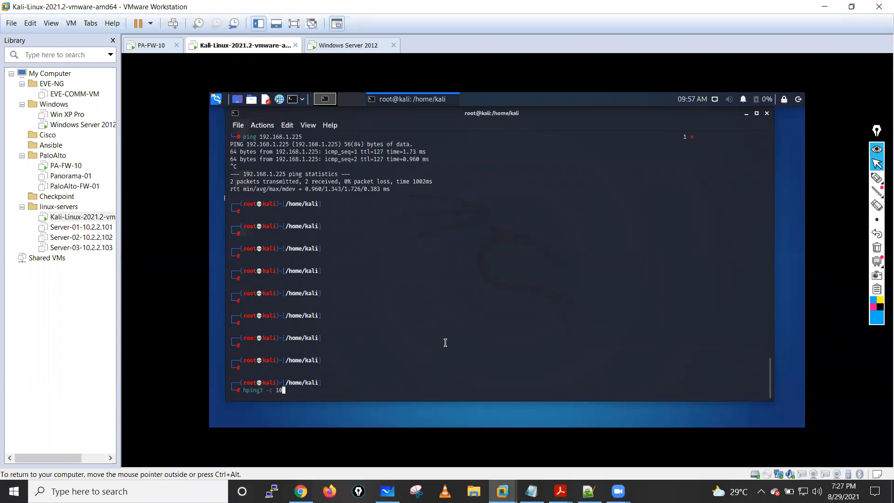
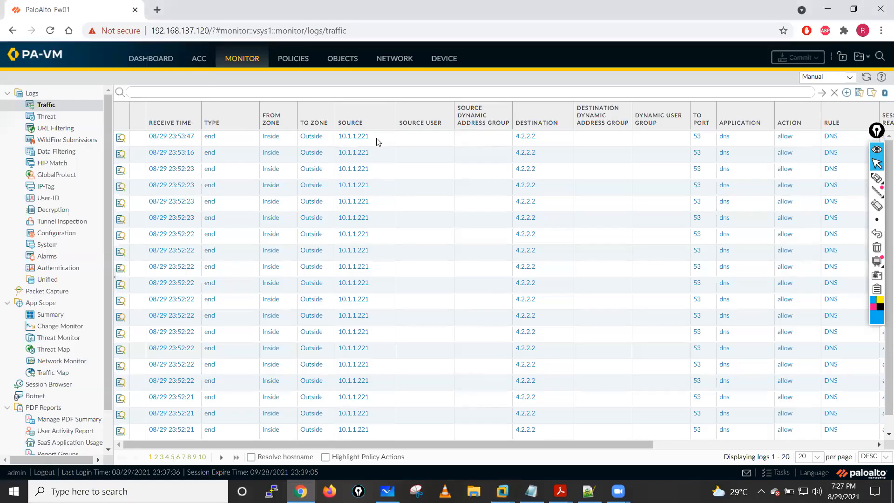
- Check the data plane CPU and session count in the firewall dashboard's System Resources, refreshing the widget for current readings
left_click(151, 59)
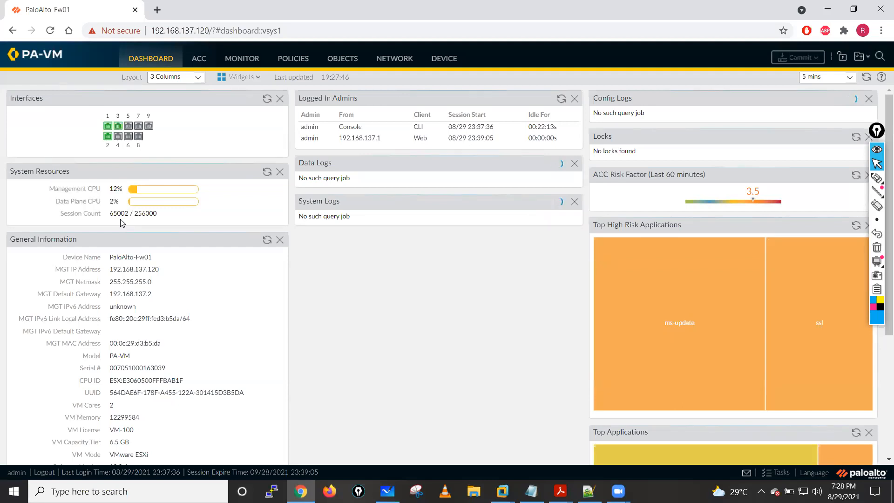
double_click(128, 216)
left_click(267, 174)
left_click(267, 174)
left_click_drag(61, 201, 123, 202)
left_click_drag(110, 213, 129, 213)
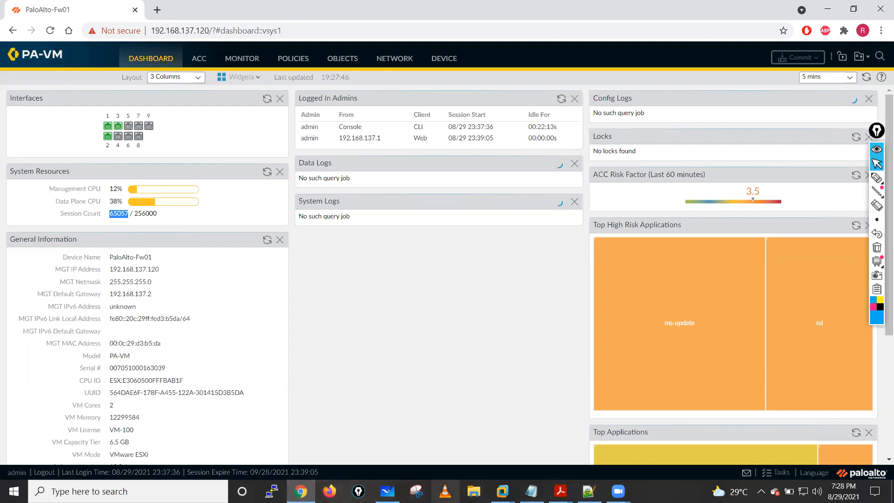
- Switch from the firewall dashboard to the Kali Linux virtual machine in VMware
left_click(502, 491)
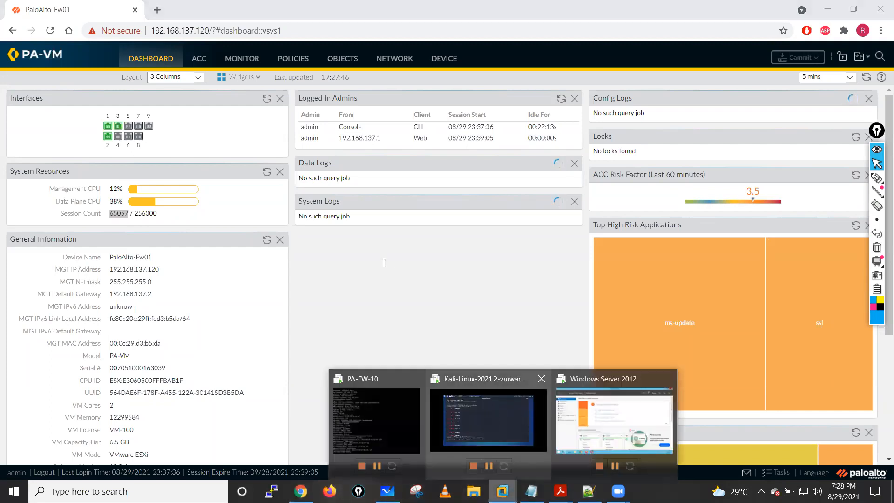
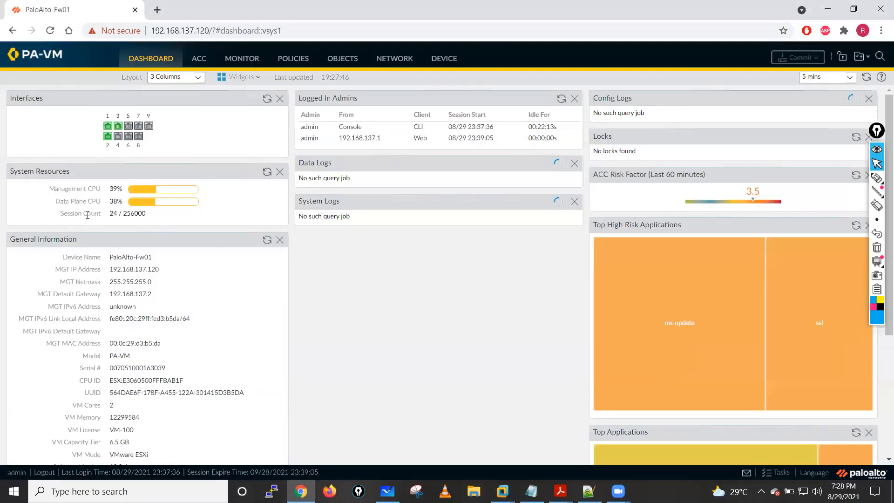
- Refresh the dashboard's System Resources and check the data plane CPU and session count
left_click_drag(111, 215, 149, 215)
left_click_drag(109, 202, 123, 189)
left_click(269, 174)
left_click(269, 174)
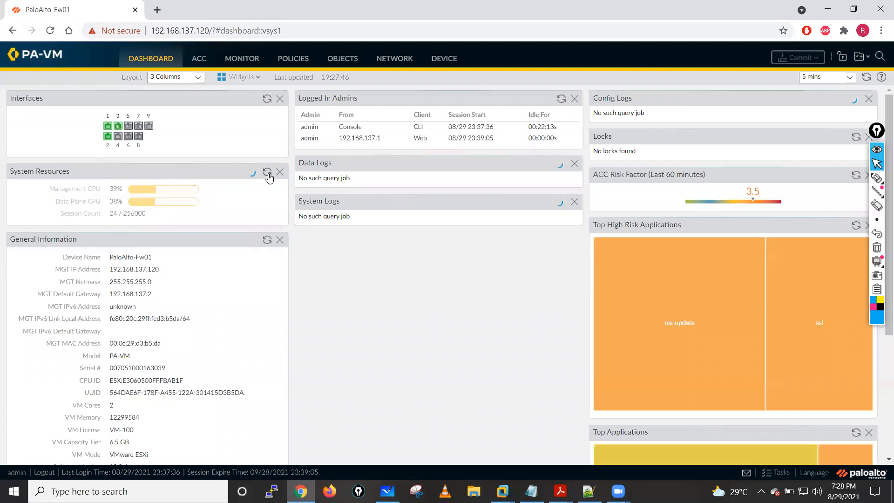
left_click(269, 175)
left_click(269, 174)
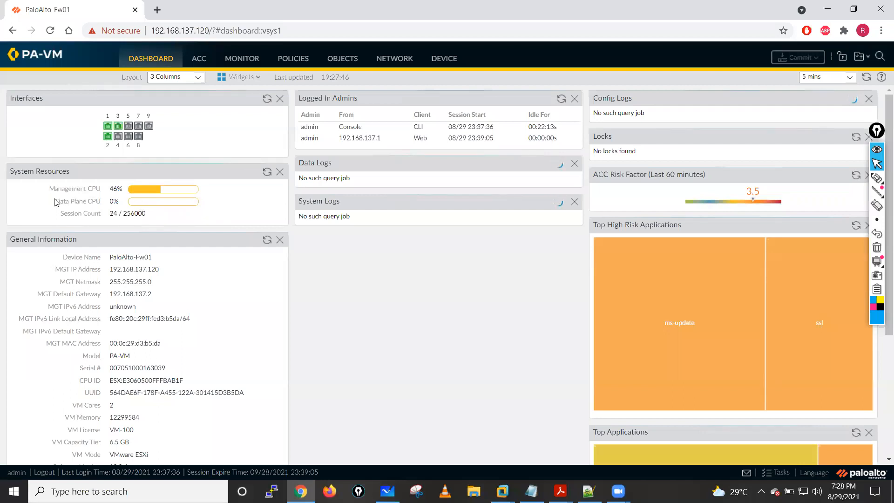
left_click_drag(57, 200, 120, 205)
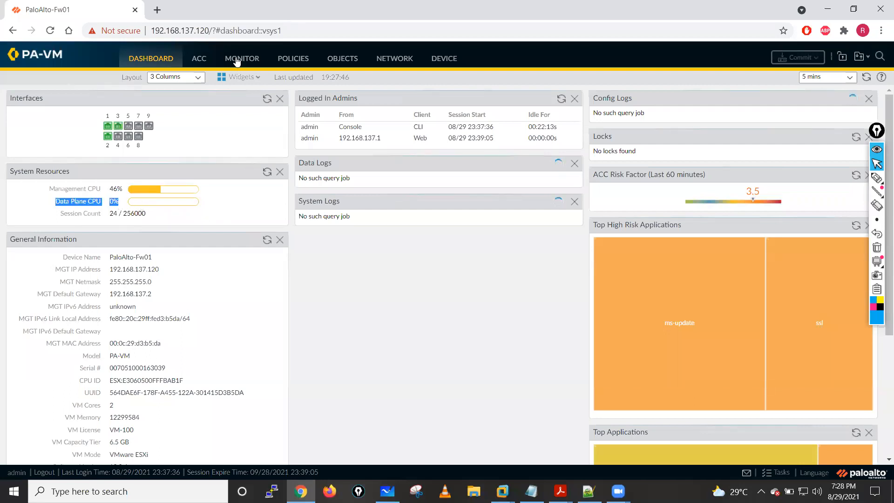
- Open the threat log, refresh it, and set its automatic refresh interval to 10 seconds
left_click(237, 59)
left_click(47, 116)
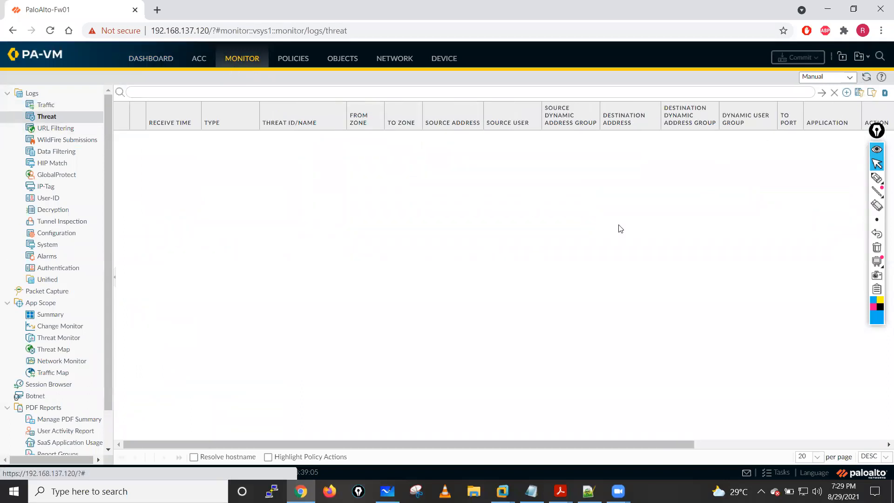
left_click(868, 79)
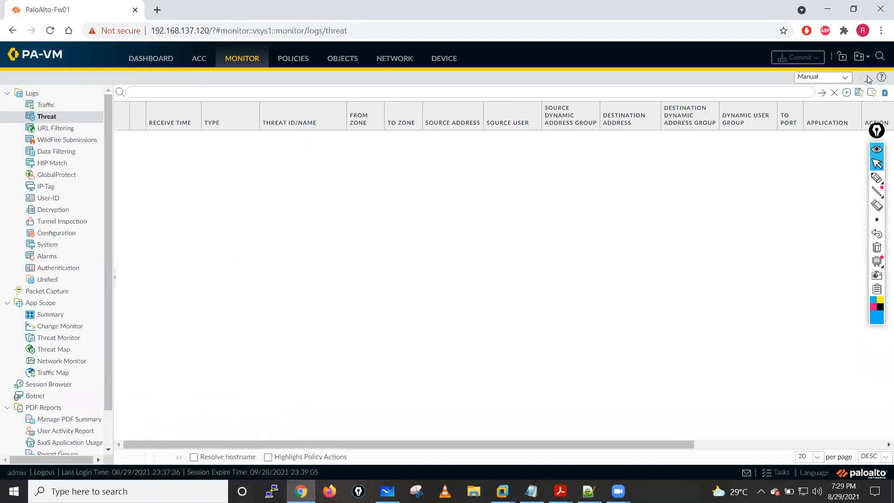
left_click(838, 77)
left_click(818, 87)
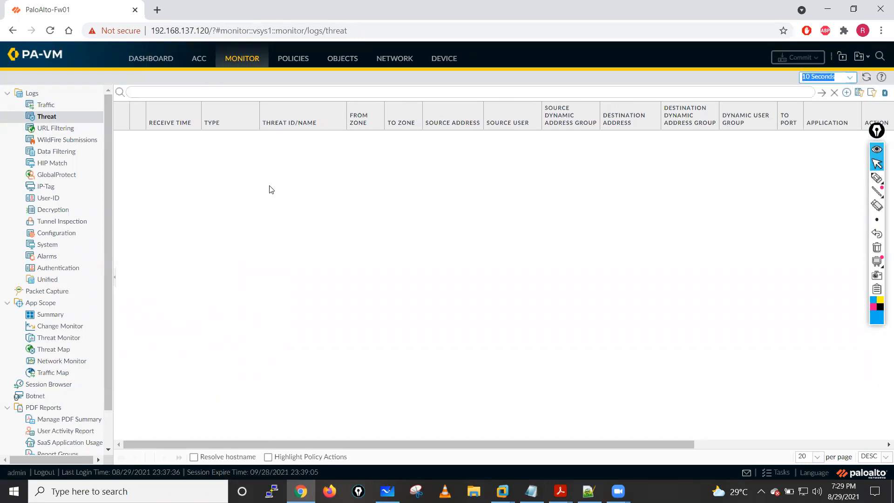
- Look through the URL filtering, threat and traffic logs for entries from the test traffic, reloading the traffic log
left_click(48, 128)
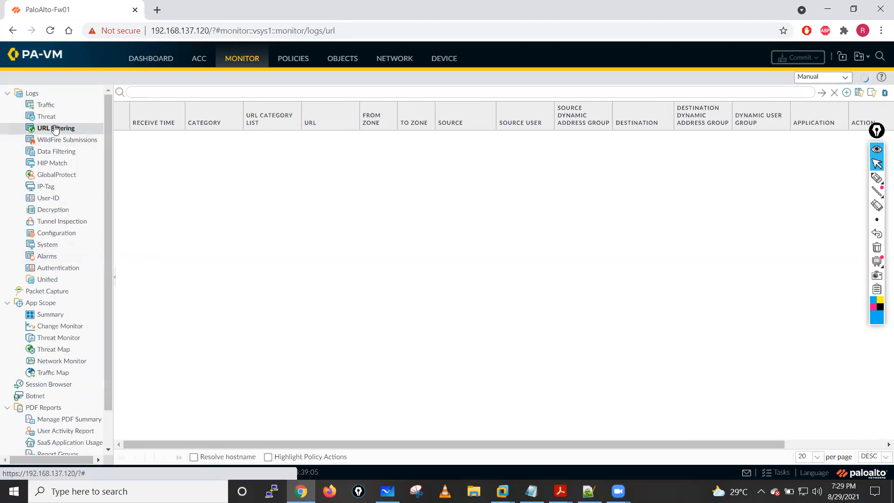
left_click(50, 117)
left_click_drag(106, 389, 111, 259)
left_click(47, 105)
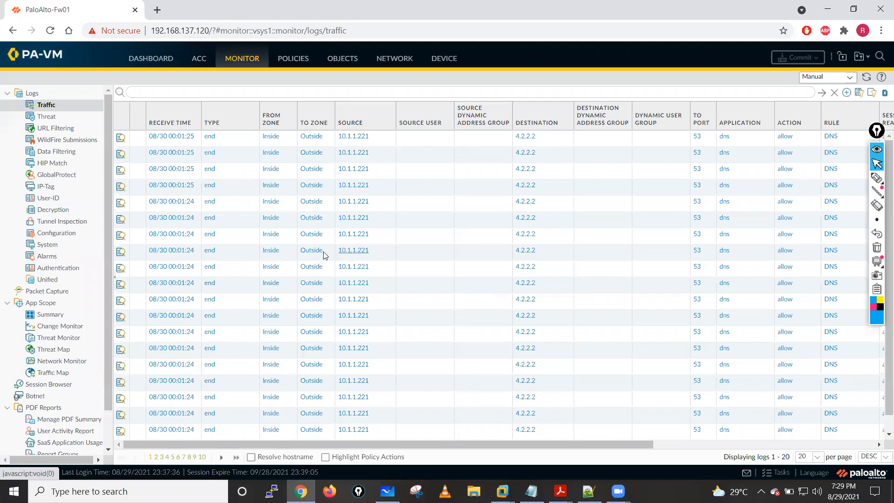
left_click(867, 78)
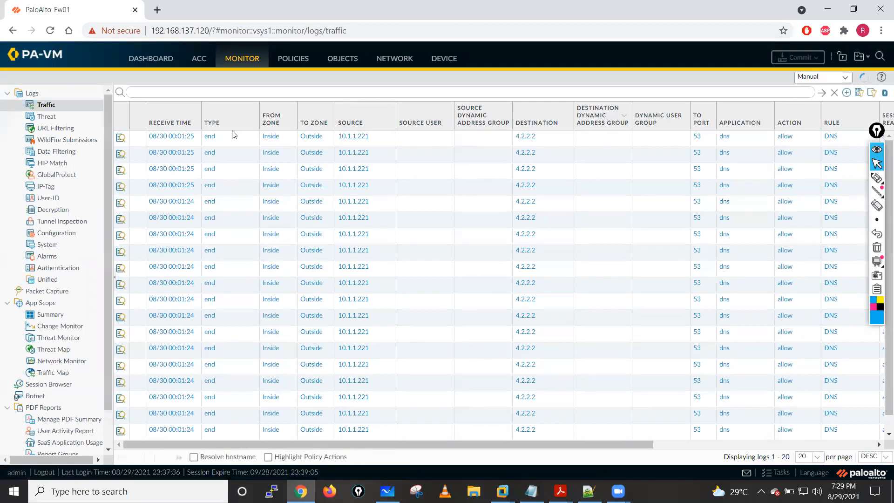
- Return to the threat log and reload it several times to check for flood entries
left_click(46, 116)
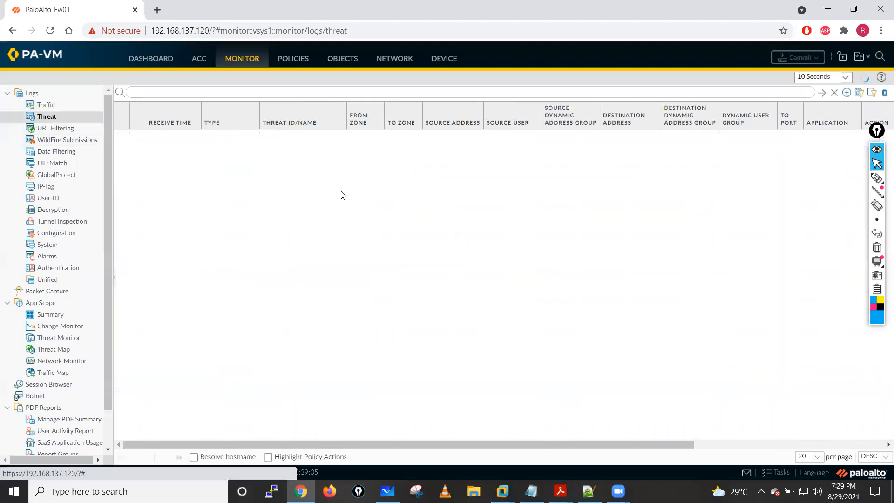
left_click(877, 132)
left_click(877, 146)
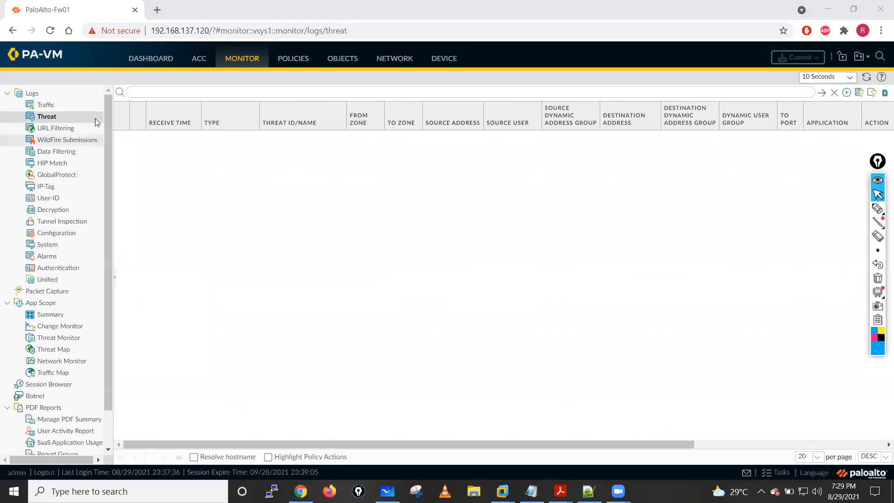
left_click(867, 77)
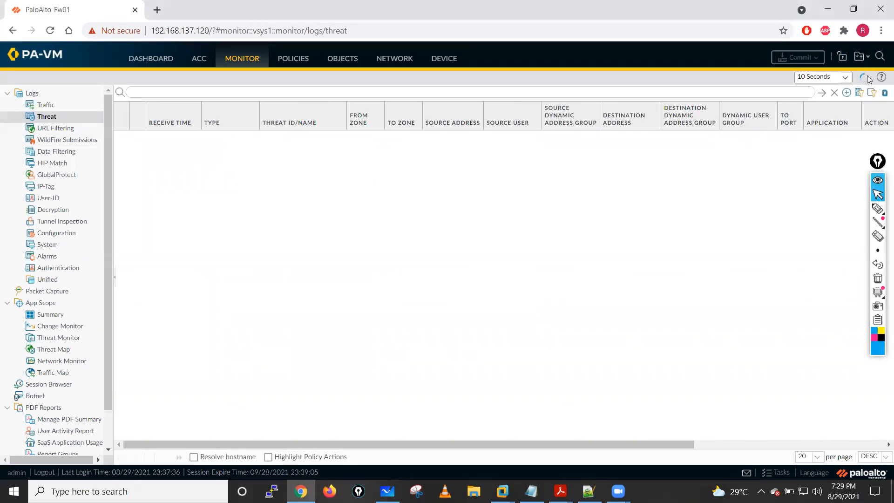
left_click(865, 78)
left_click(866, 78)
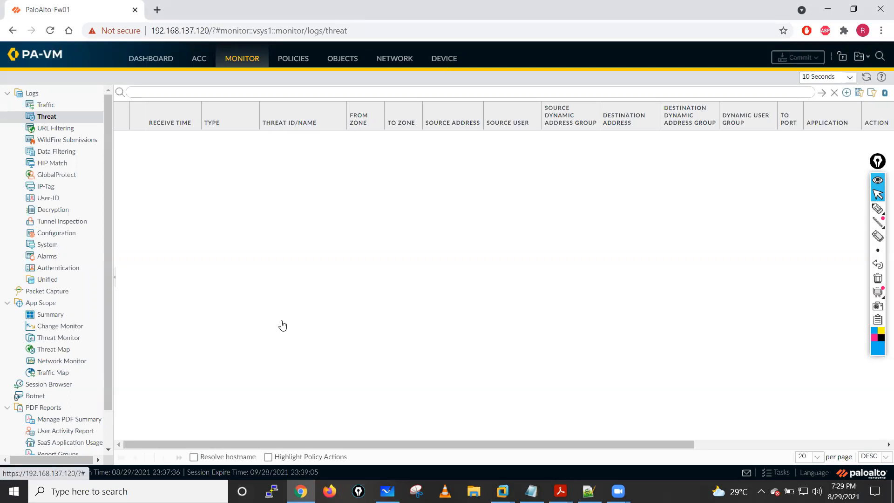
- Check the installed application and threat content versions in the device's dynamic updates
left_click(444, 59)
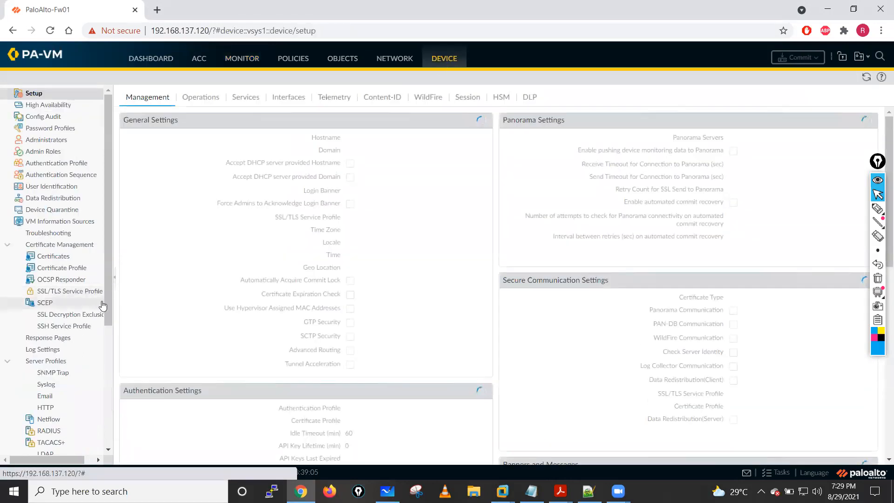
scroll(68, 410, "down", 5)
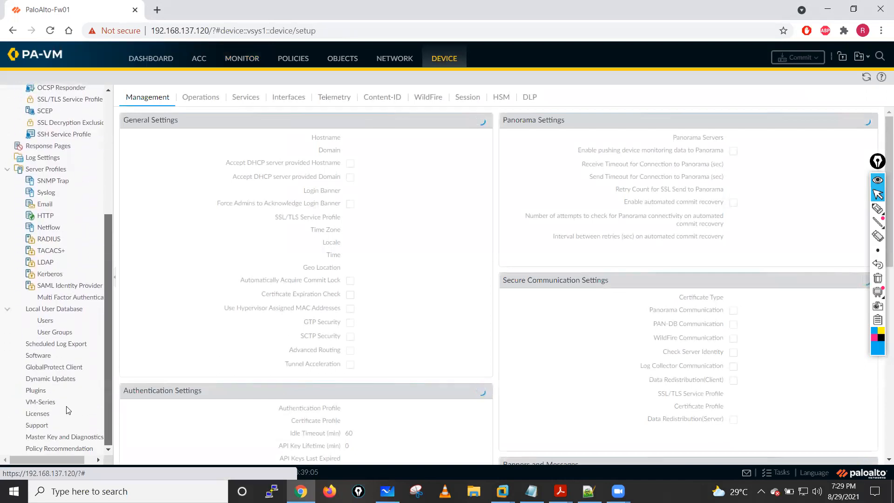
left_click(53, 378)
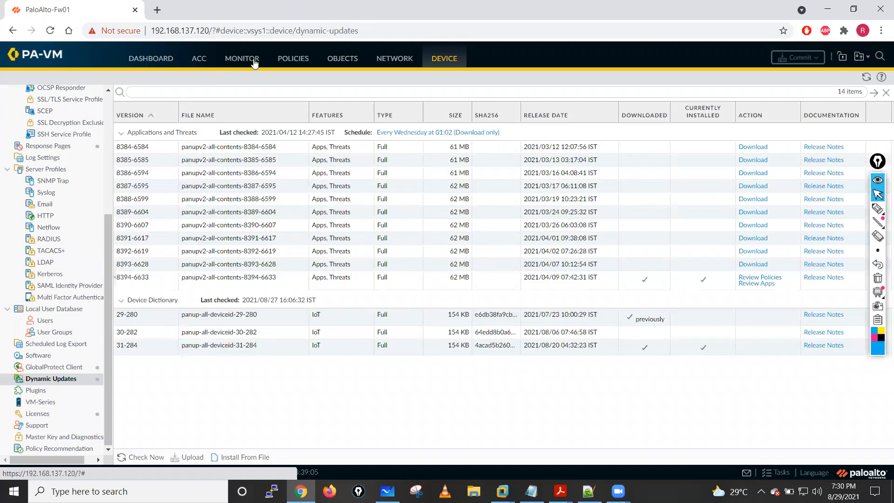
- Recheck the traffic log, then refresh the dashboard's System Resources to review the firewall load
left_click(247, 59)
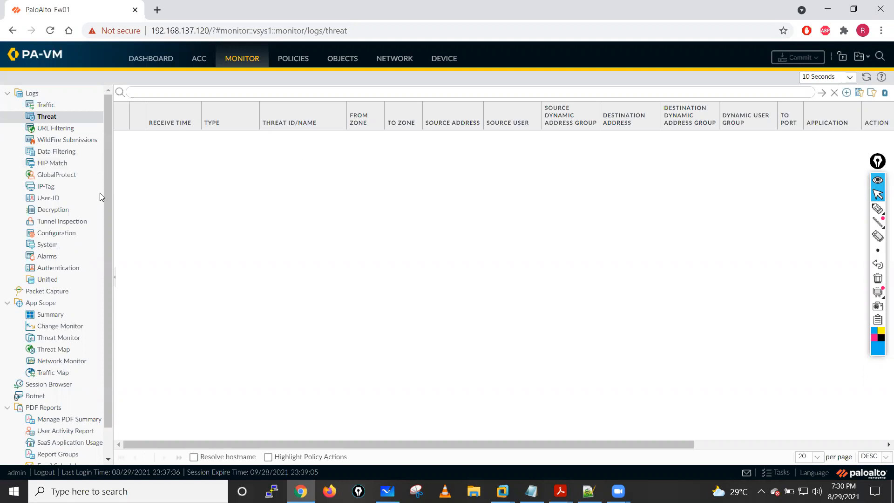
left_click(47, 105)
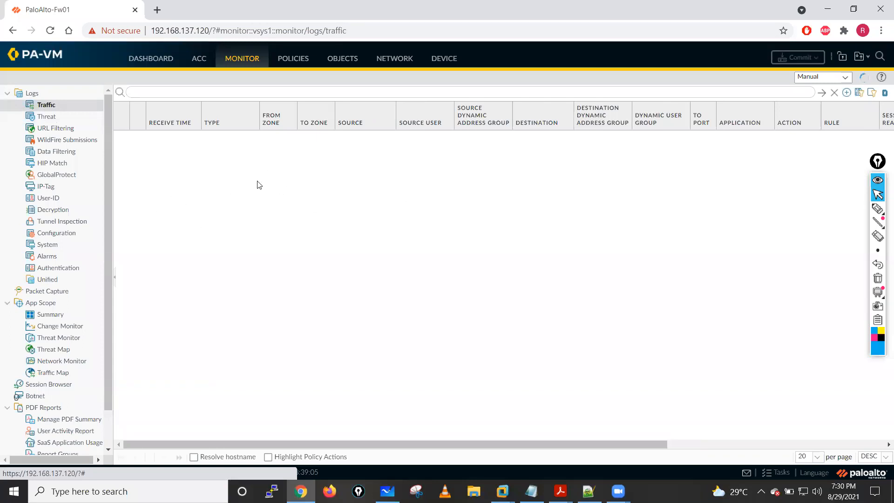
left_click(151, 58)
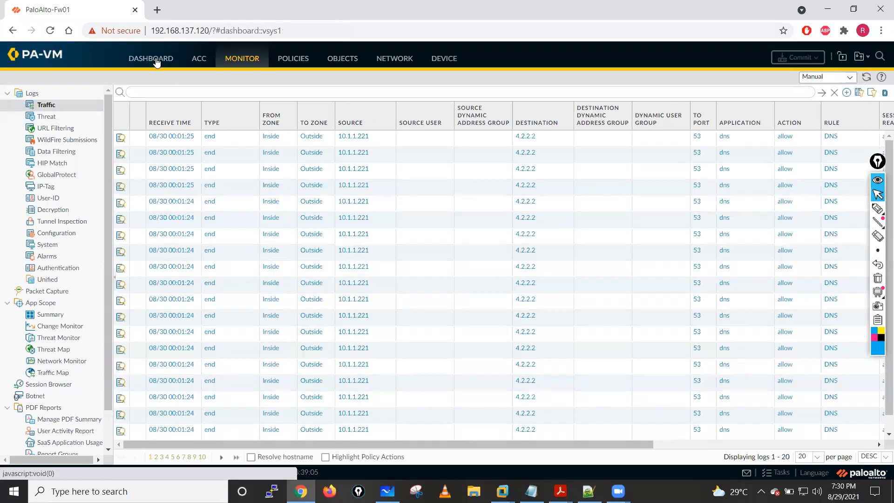
left_click(266, 173)
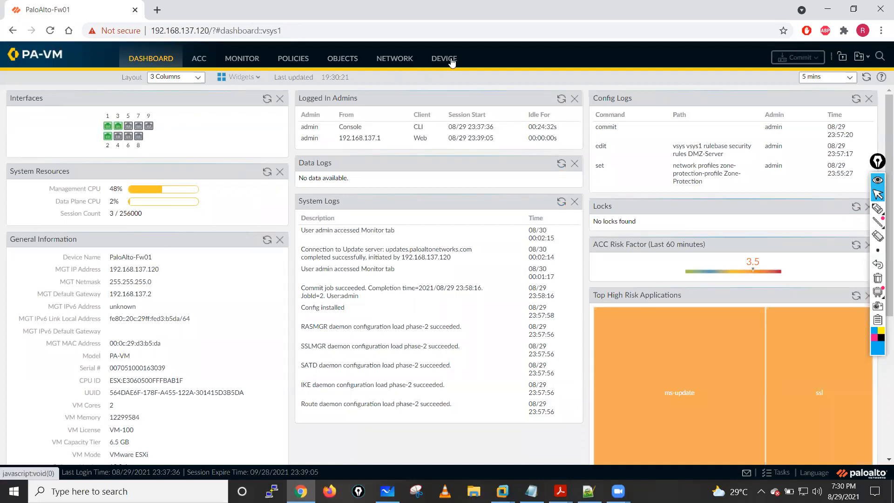
- Edit the Zone-Protection profile to disable UDP, ICMP and ICMPv6 flood protection, leaving only SYN flood enabled
left_click(394, 59)
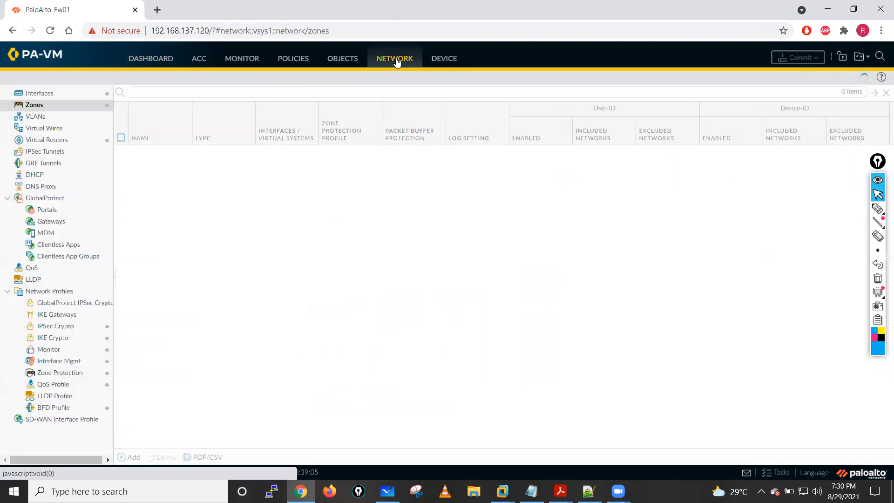
left_click(60, 373)
left_click(145, 138)
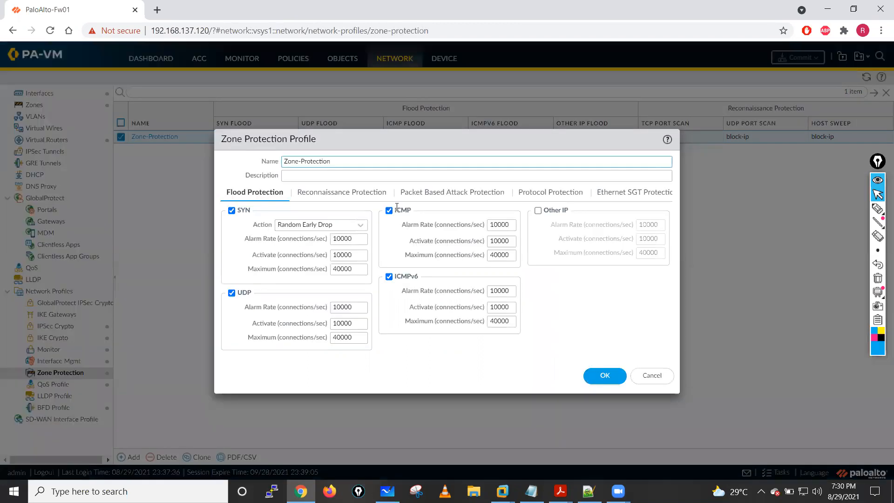
left_click(389, 211)
left_click(389, 277)
left_click(231, 293)
- Disable the TCP port scan, host sweep and UDP port scan checks in the profile's reconnaissance protection
left_click(344, 193)
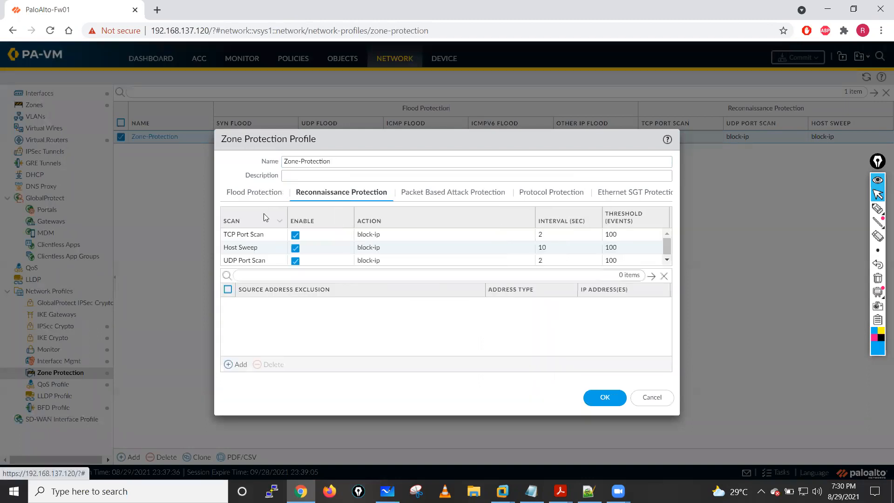
left_click(295, 234)
left_click(295, 247)
left_click(296, 259)
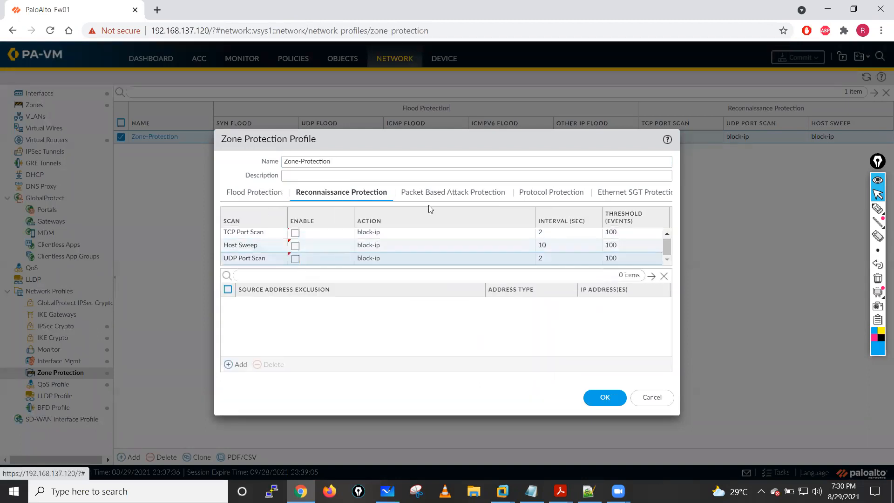
- Clear every IP Drop setting in the packet-based attack protection, including spoofed IP address, strict address check, fragmented traffic and all IP option drops
left_click(447, 193)
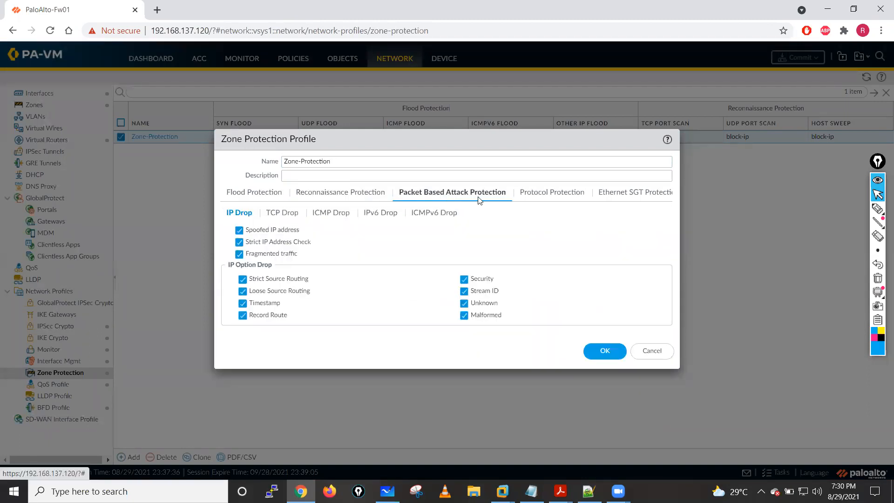
left_click(239, 230)
left_click(239, 242)
left_click(239, 253)
left_click(242, 279)
left_click(242, 290)
left_click(243, 303)
left_click(243, 315)
left_click(464, 279)
left_click(464, 291)
left_click(464, 304)
left_click(464, 315)
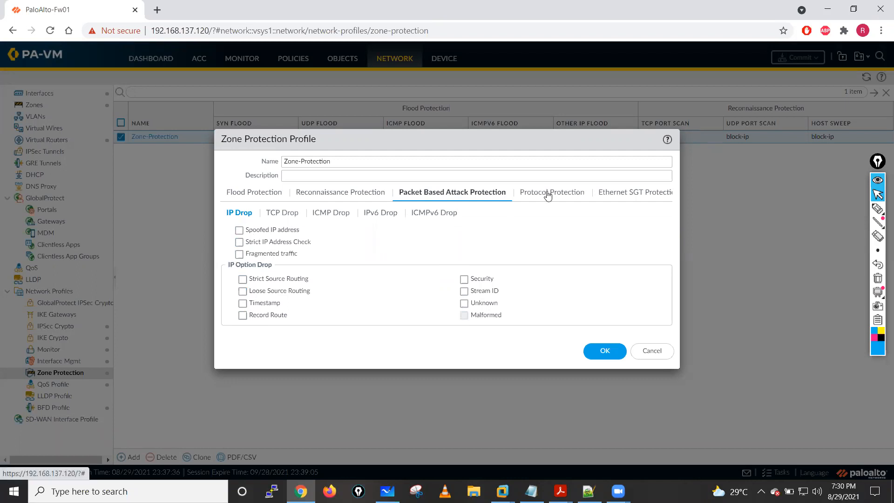
- Disable the TCP Drop options for mismatched overlapping segments, split handshake, TCP SYN with data and TCP SYNACK with data
left_click(282, 213)
left_click(236, 232)
left_click(236, 242)
left_click(236, 254)
left_click(236, 266)
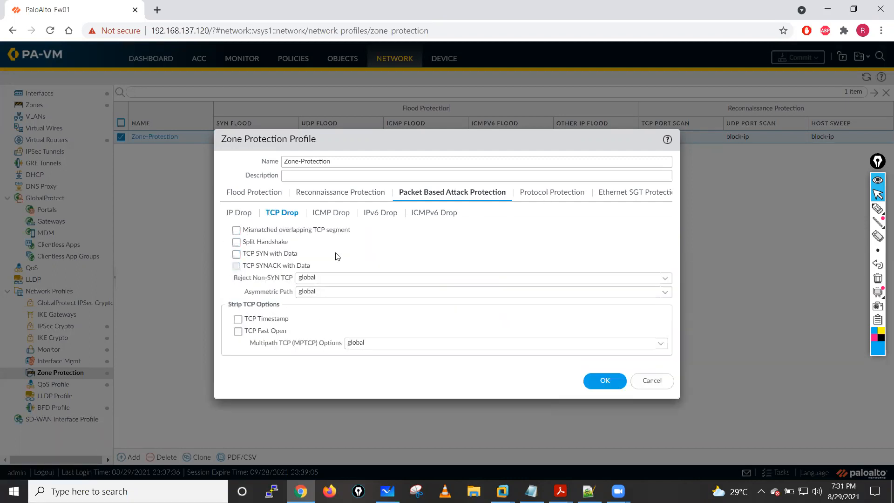
- Clear all six ICMP Drop options, from ICMP Ping ID 0 to Suppress ICMP Frag Needed, and save the profile
left_click(320, 215)
left_click(233, 230)
left_click(233, 242)
left_click(233, 254)
left_click(233, 266)
left_click(234, 278)
left_click(233, 290)
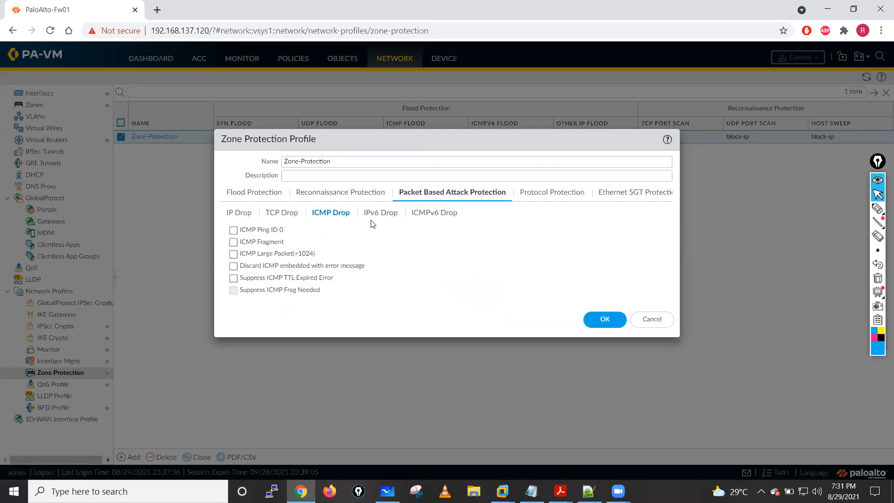
left_click(380, 214)
left_click(248, 213)
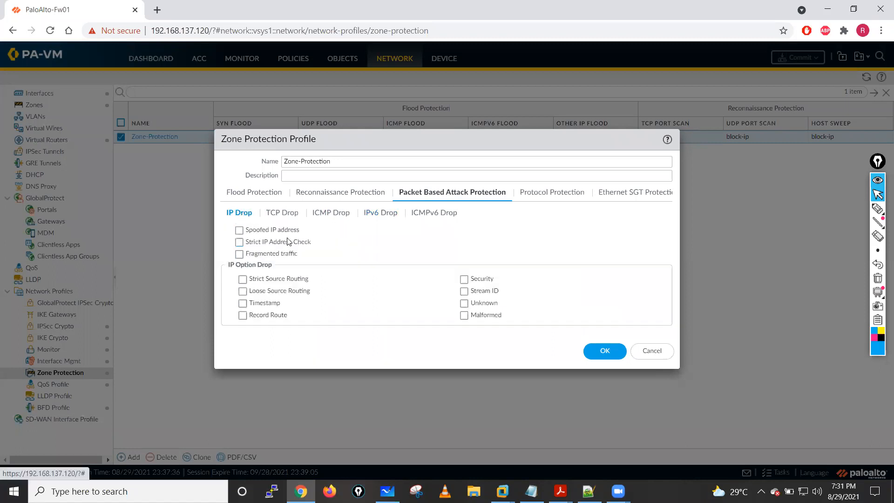
left_click(605, 350)
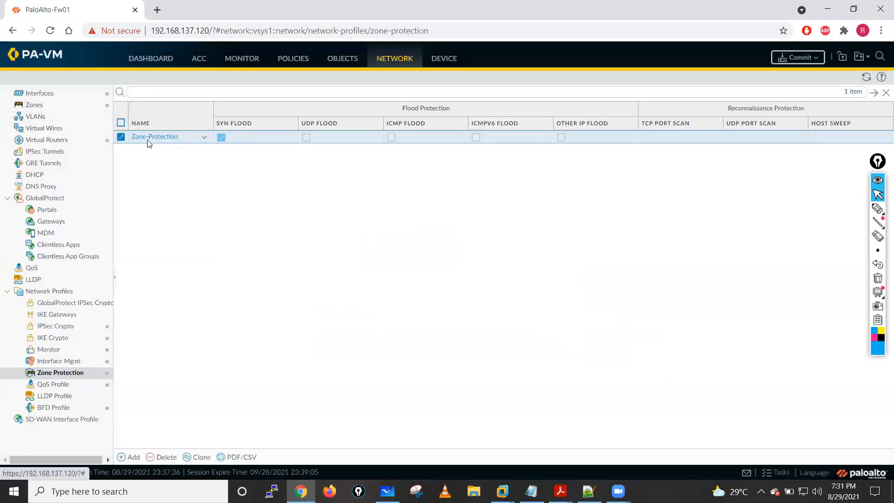
- Assign the Zone-Protection profile to the Outside zone and save the zone
left_click(34, 106)
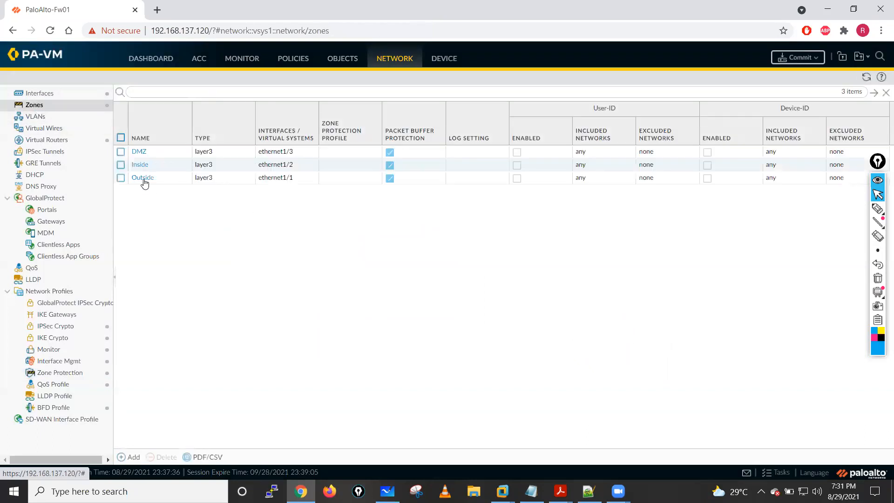
left_click(141, 177)
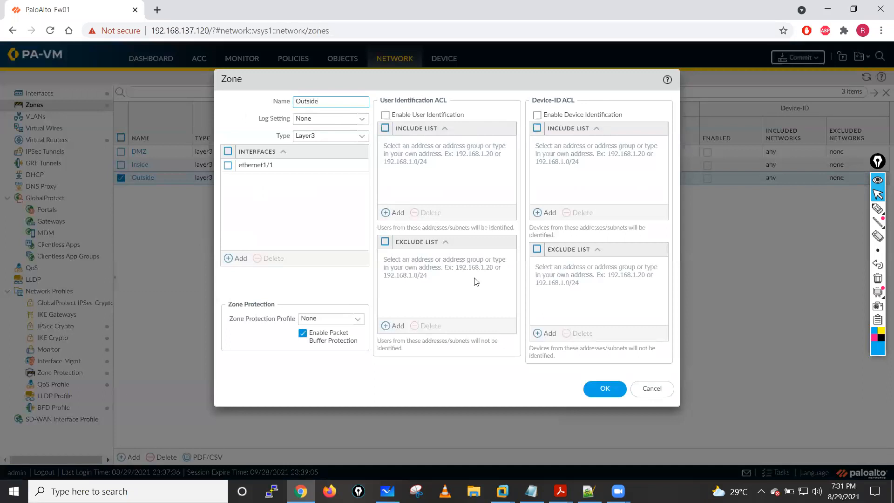
left_click(359, 319)
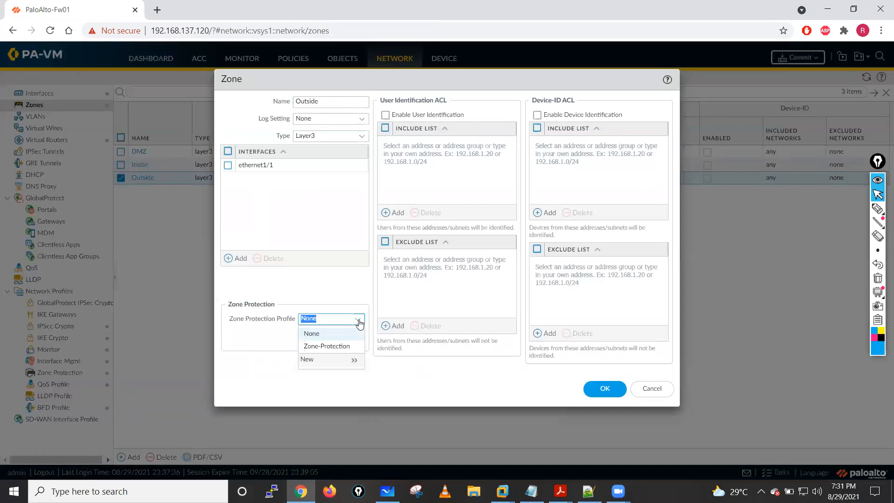
left_click(325, 350)
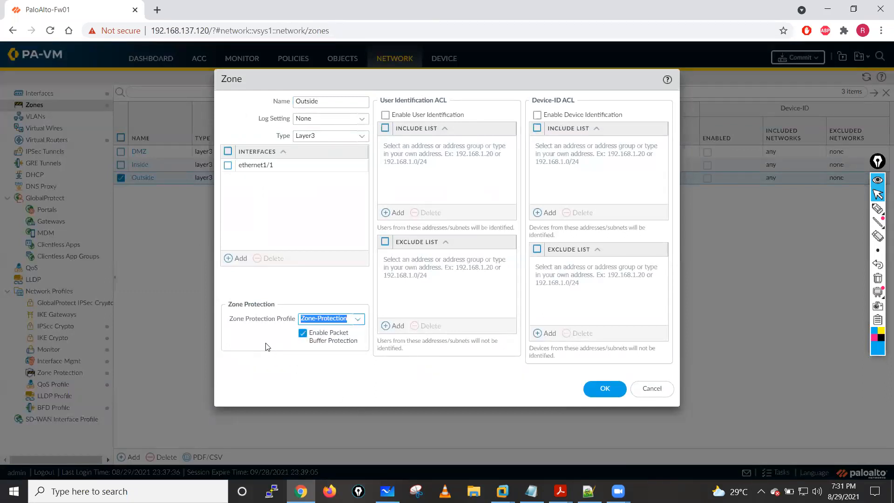
left_click(603, 390)
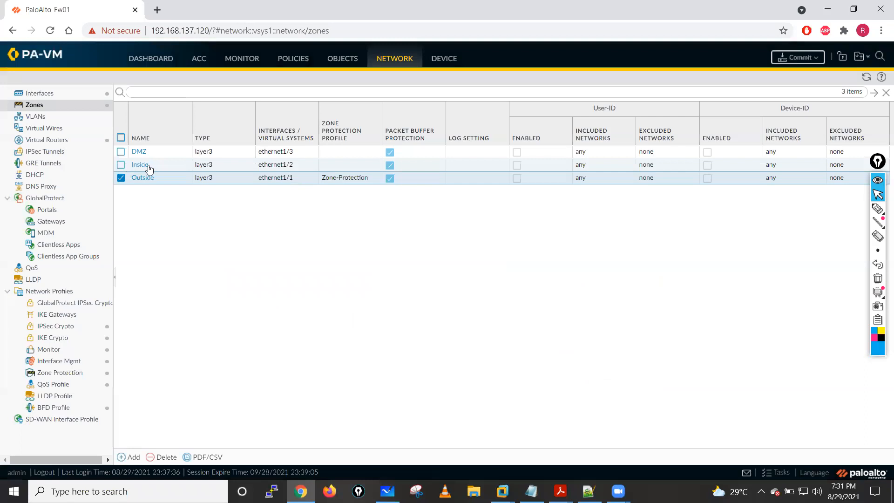
- Assign the Zone-Protection profile to the Inside zone and save the zone
left_click(139, 165)
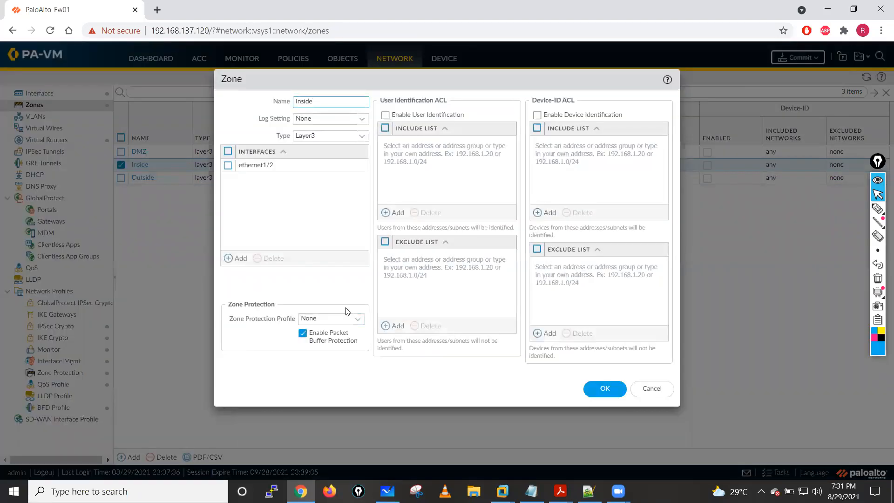
left_click(357, 319)
left_click(319, 347)
left_click(604, 389)
- Assign the Zone-Protection profile to the DMZ zone, save the zone, and commit the configuration
left_click(140, 152)
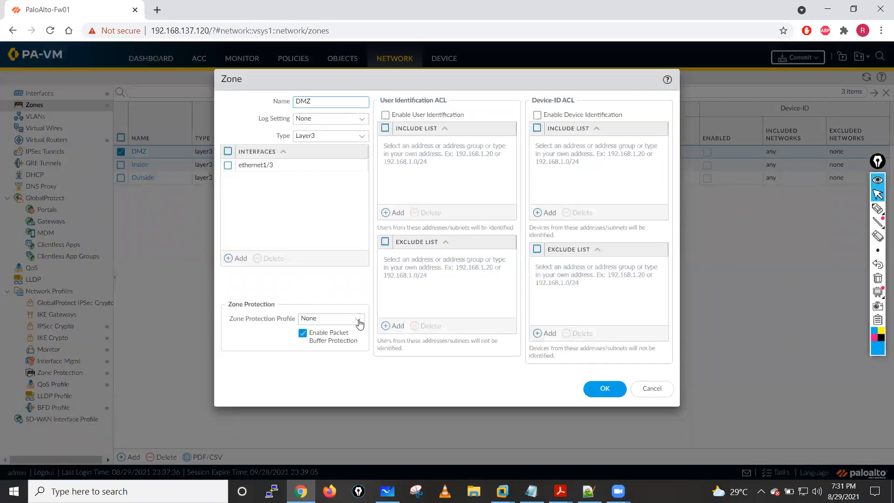
left_click(357, 319)
left_click(326, 346)
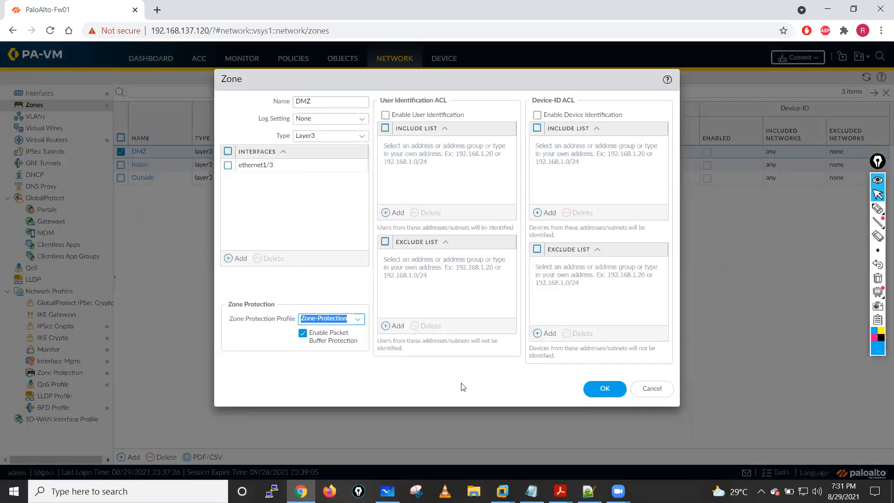
left_click(604, 389)
left_click(796, 66)
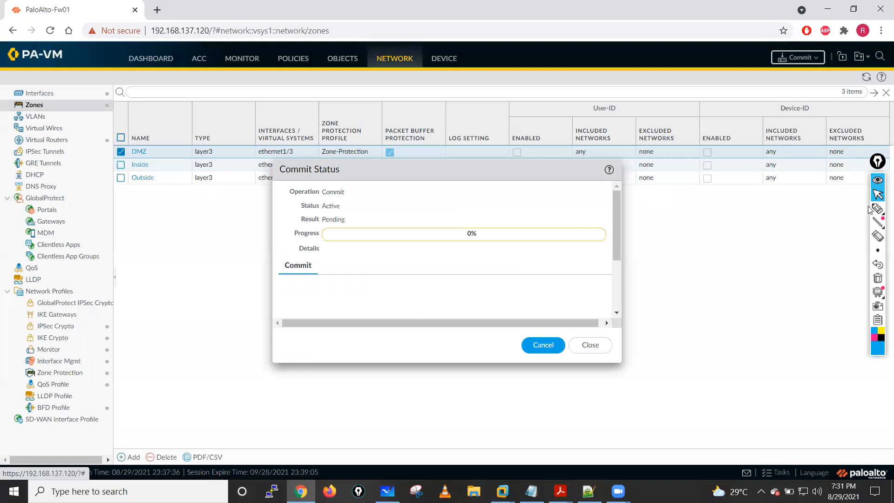
- Sketch explanatory arrows and circles over the page with the annotation pen, and clear all the ink
left_click(877, 209)
mouse_move(813, 228)
left_mouse_down()
mouse_move(669, 201)
mouse_move(740, 312)
left_mouse_up()
left_click(673, 192)
left_click_drag(743, 296, 749, 322)
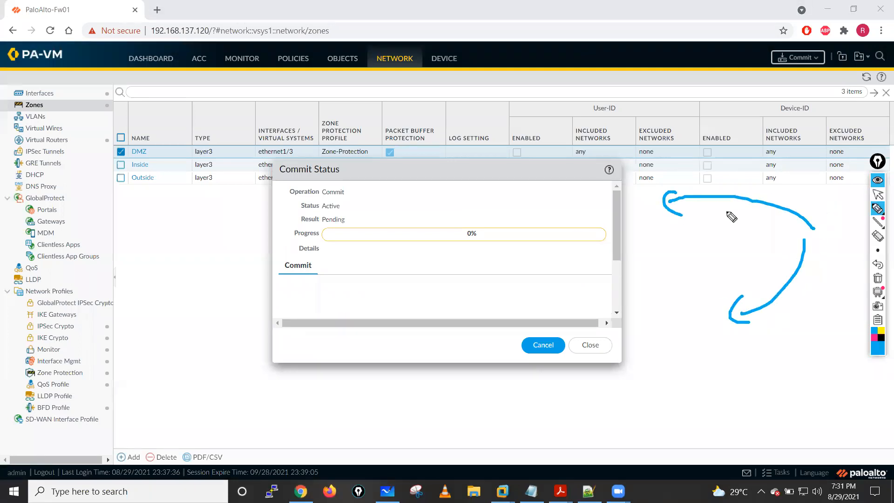
mouse_move(714, 172)
left_mouse_down()
mouse_move(652, 244)
mouse_move(680, 155)
mouse_move(673, 135)
left_mouse_up()
mouse_move(683, 177)
left_mouse_down()
mouse_move(684, 136)
mouse_move(682, 161)
left_mouse_up()
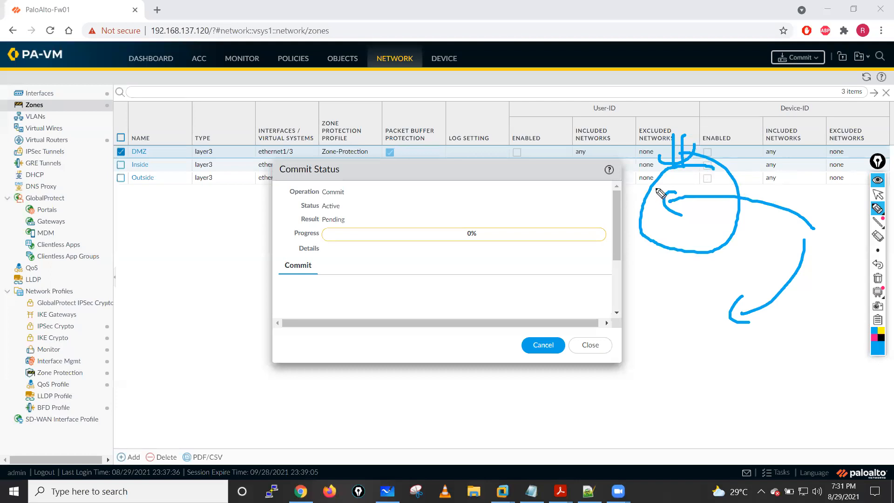
mouse_move(717, 184)
left_mouse_down()
mouse_move(774, 135)
mouse_move(719, 137)
mouse_move(731, 106)
left_mouse_up()
mouse_move(660, 90)
left_mouse_down()
mouse_move(684, 111)
mouse_move(697, 111)
mouse_move(700, 101)
left_mouse_up()
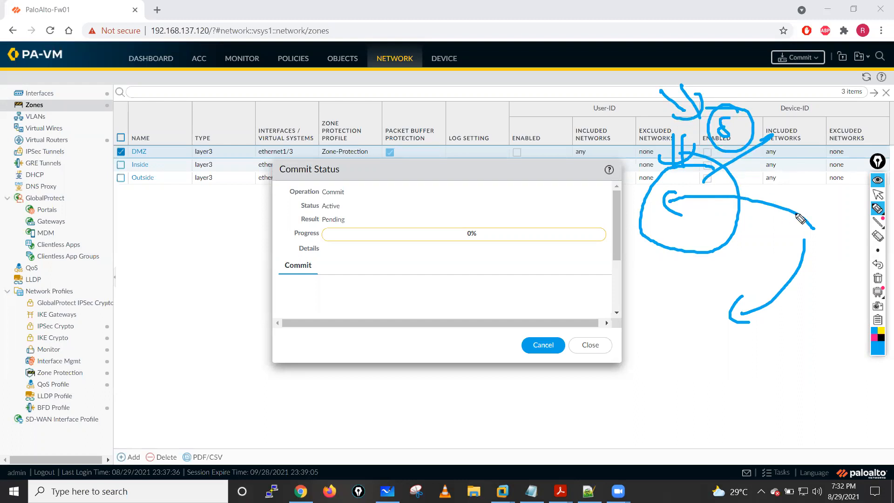
left_click(878, 278)
left_click(878, 196)
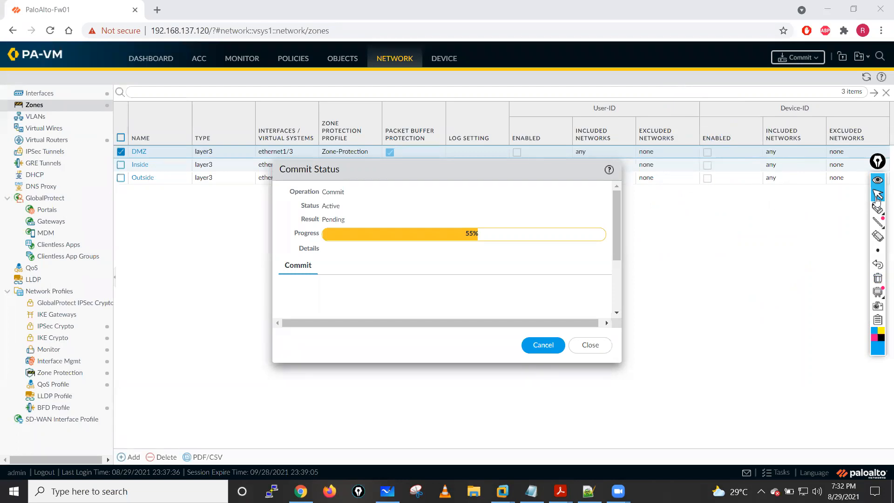
- Close the commit status and review the Flood Protection settings of the Zone-Protection profile
left_click(588, 345)
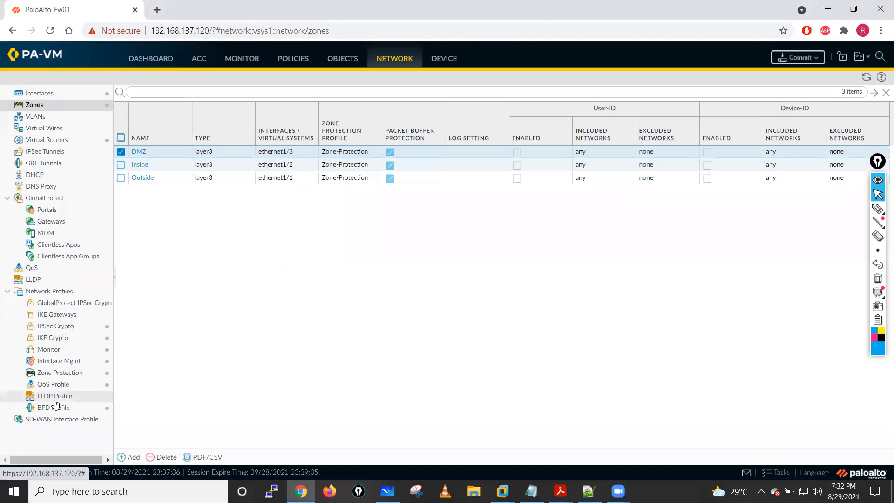
left_click(49, 385)
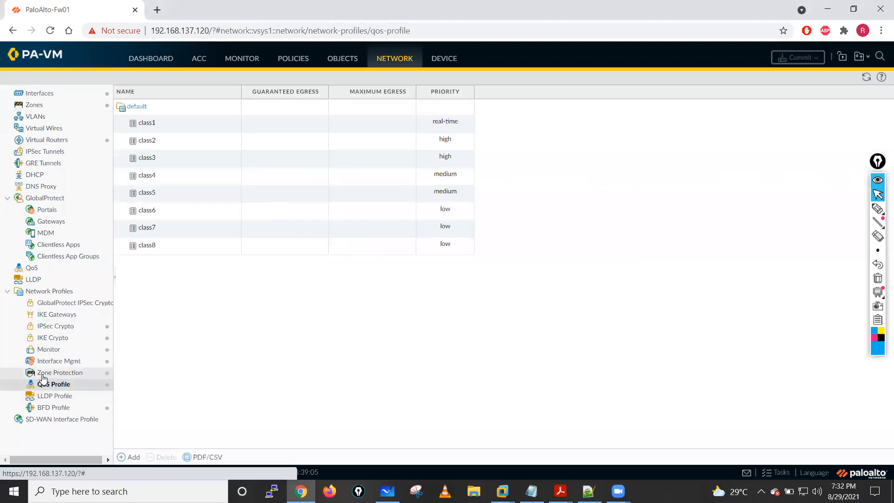
left_click(51, 373)
left_click(147, 136)
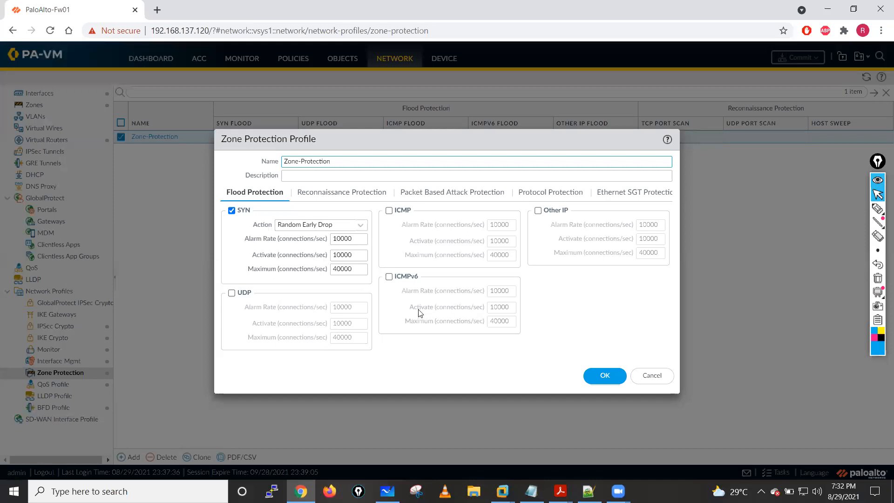
left_click(585, 375)
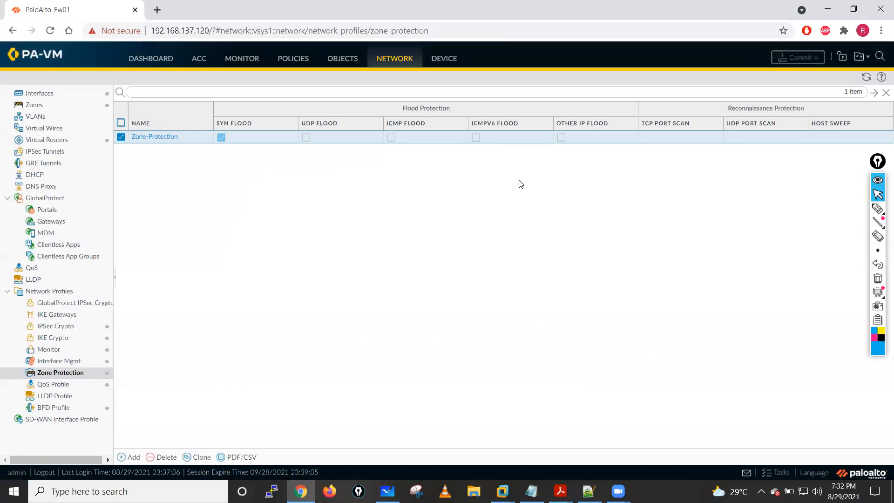
- Check the running commit in the task manager and view the firewall dashboard with its system logs
left_click(781, 473)
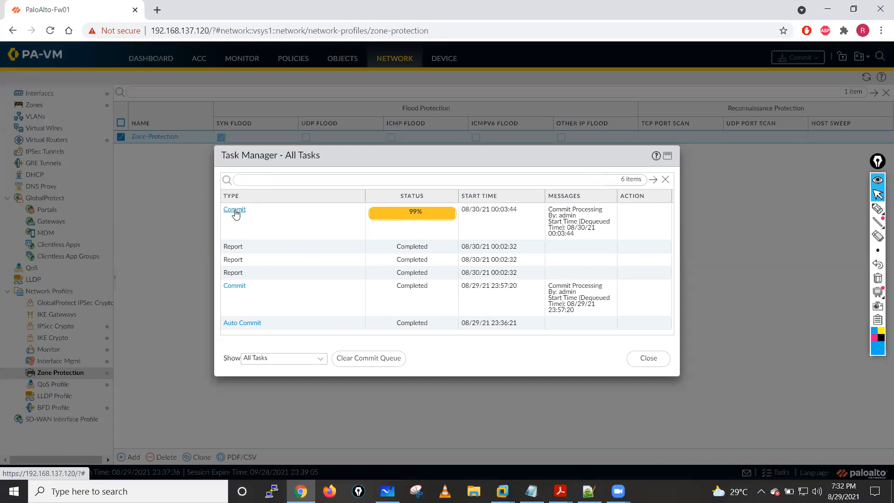
left_click(649, 358)
left_click(137, 60)
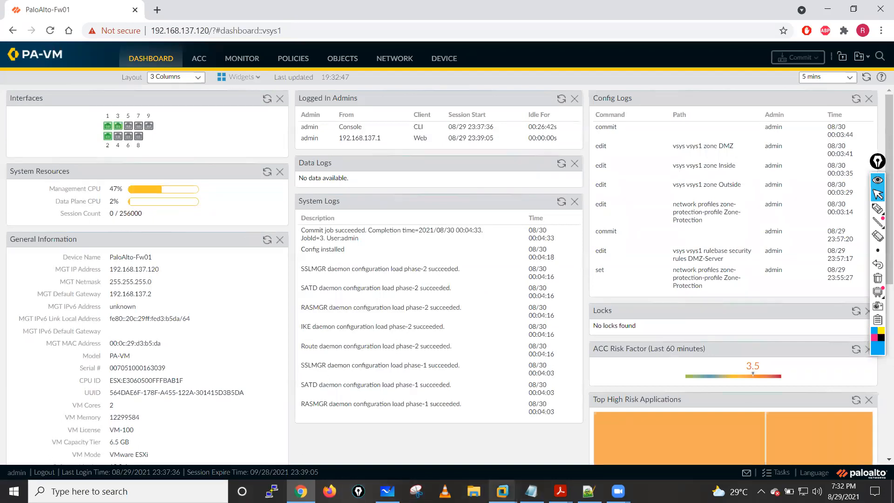
- Switch to the Kali Linux virtual machine in VMware Workstation
left_click(502, 491)
left_click(467, 402)
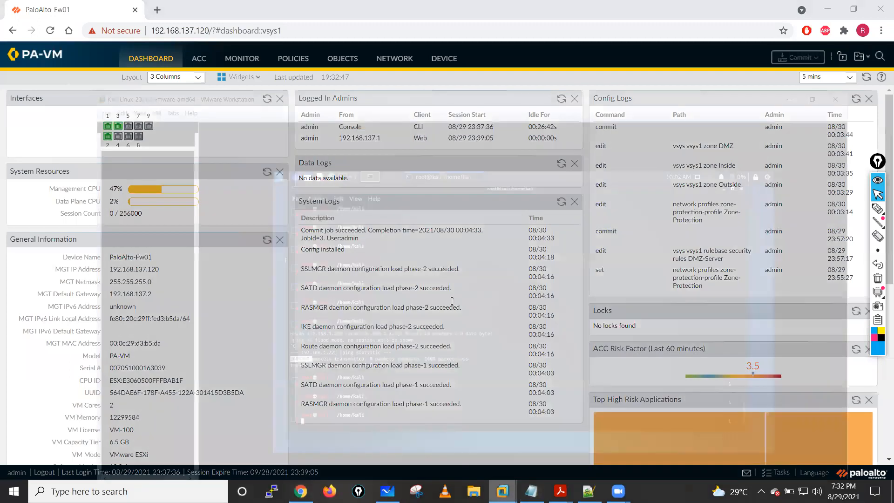
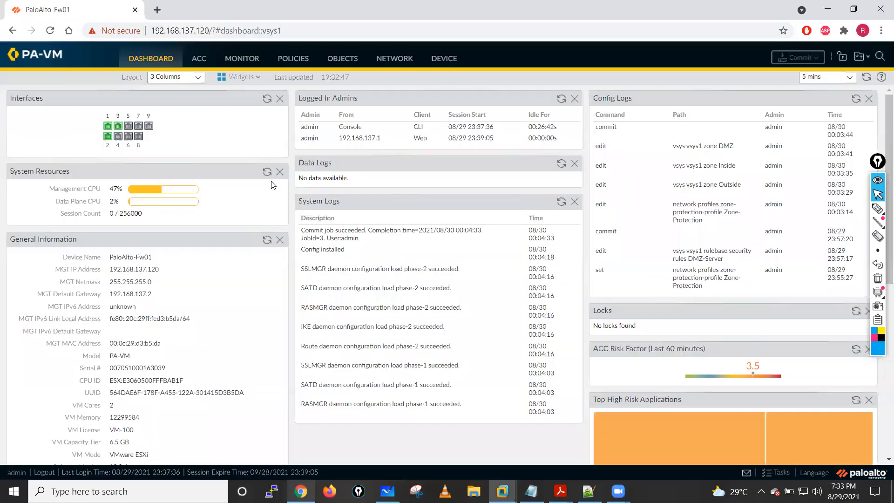
- Refresh the System Resources widget repeatedly and check how the firewall's session count changes during the flood
left_click(266, 171)
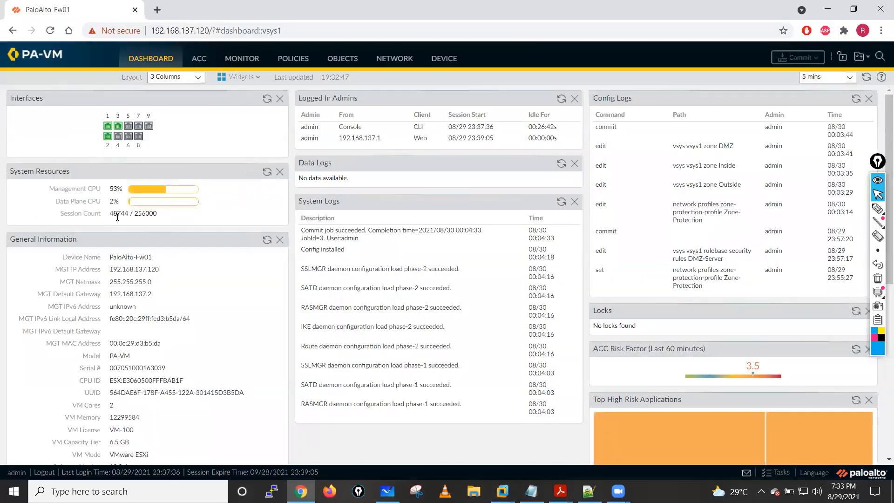
left_click_drag(134, 214, 174, 215)
left_click_drag(110, 213, 79, 217)
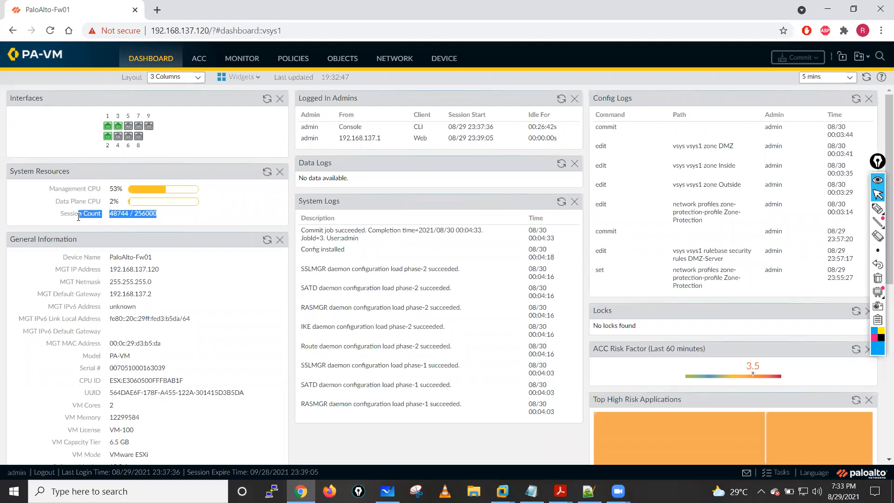
left_click(267, 171)
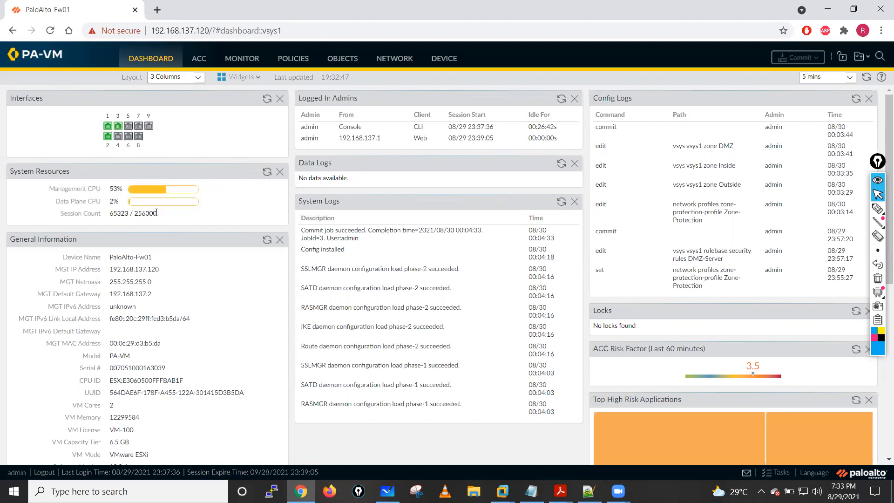
left_click_drag(161, 216, 108, 218)
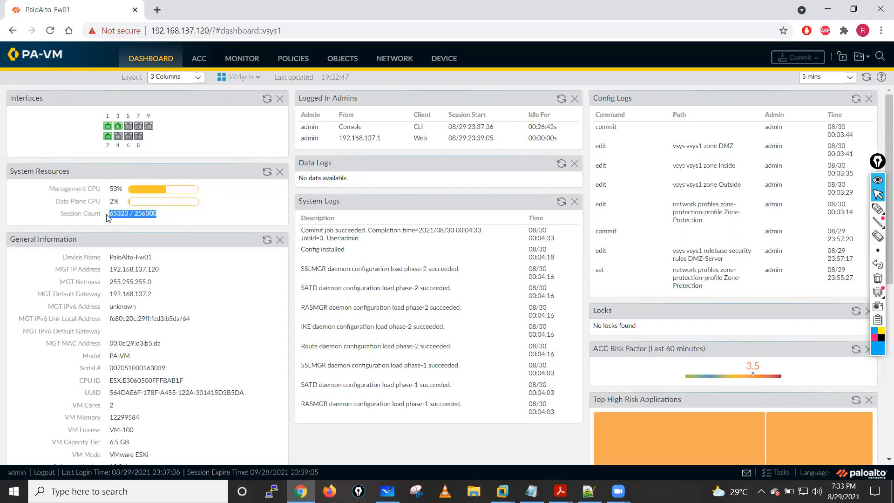
left_click(266, 172)
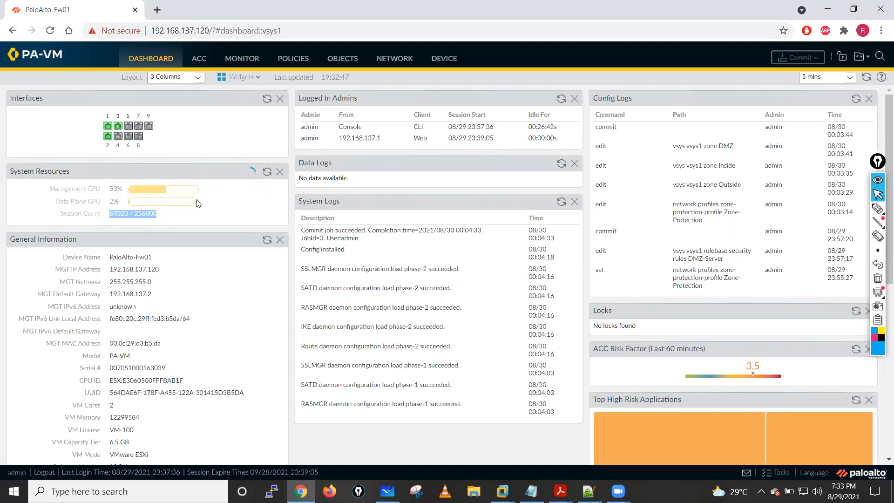
- Open the firewall's threat logs and review the latest TCP Flood entry with its zones and action
left_click(295, 62)
left_click(241, 58)
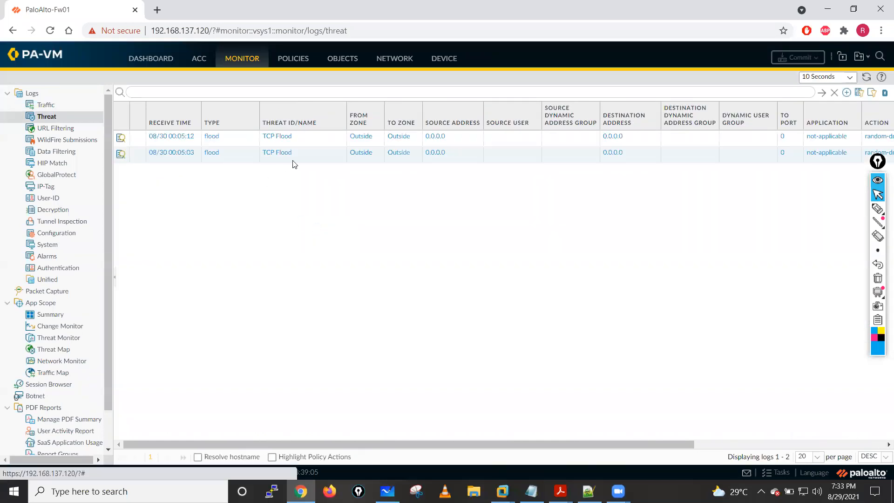
left_click(285, 137)
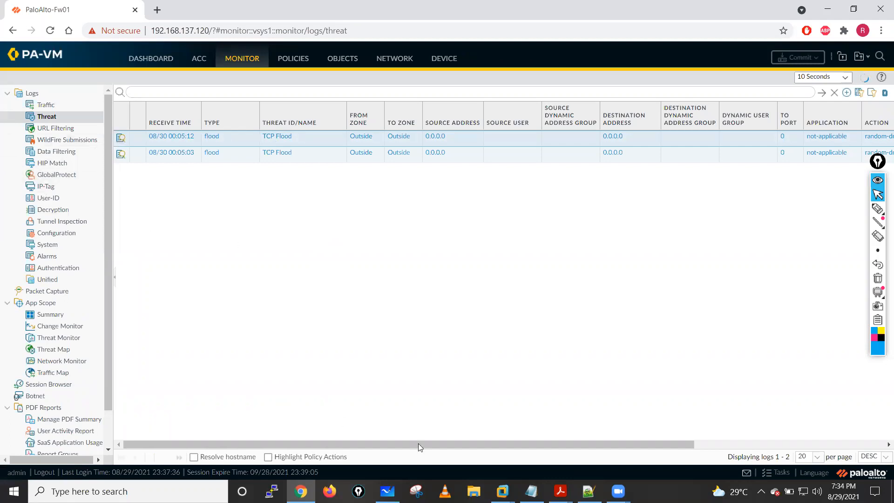
- Switch to the Kali Linux virtual machine in VMware Workstation and view the terminal running the hping3 flood
mouse_move(503, 491)
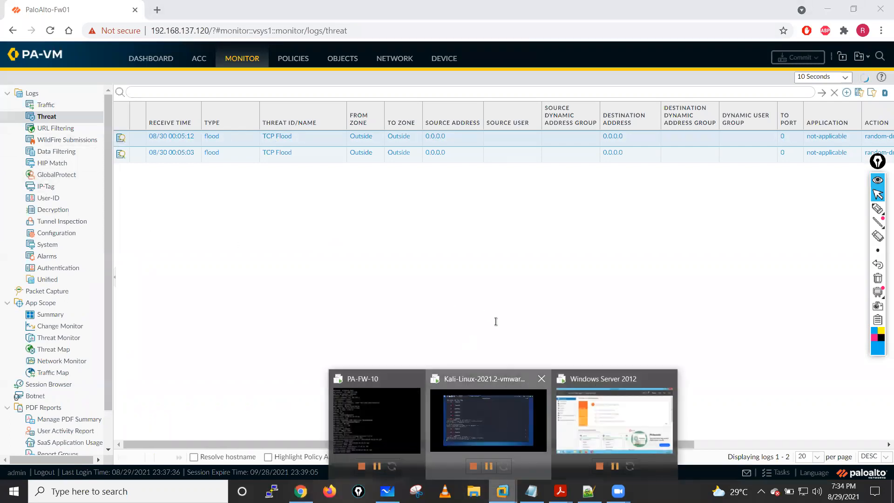
left_click(488, 419)
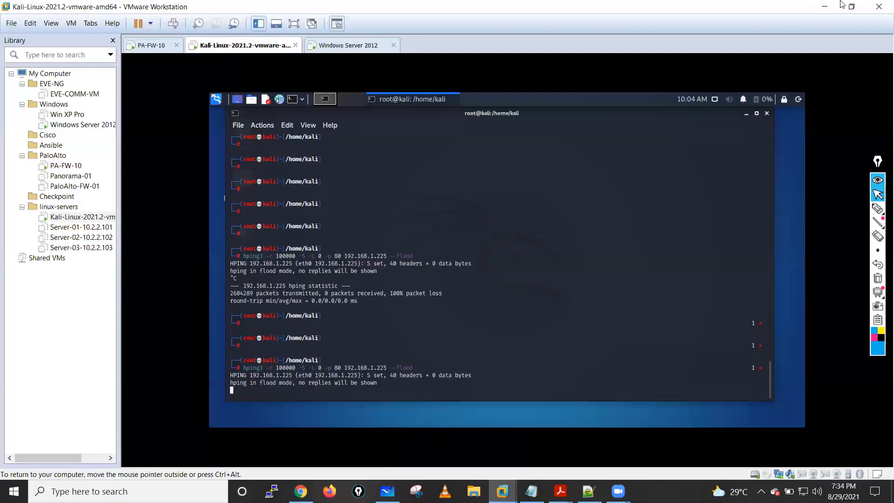
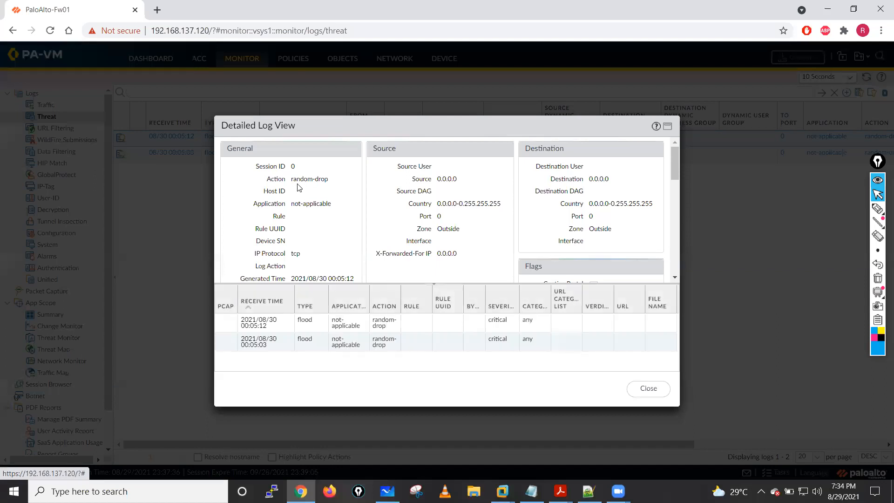
- Examine the action, source address and destination address in the TCP Flood log's detailed view
triple_click(332, 181)
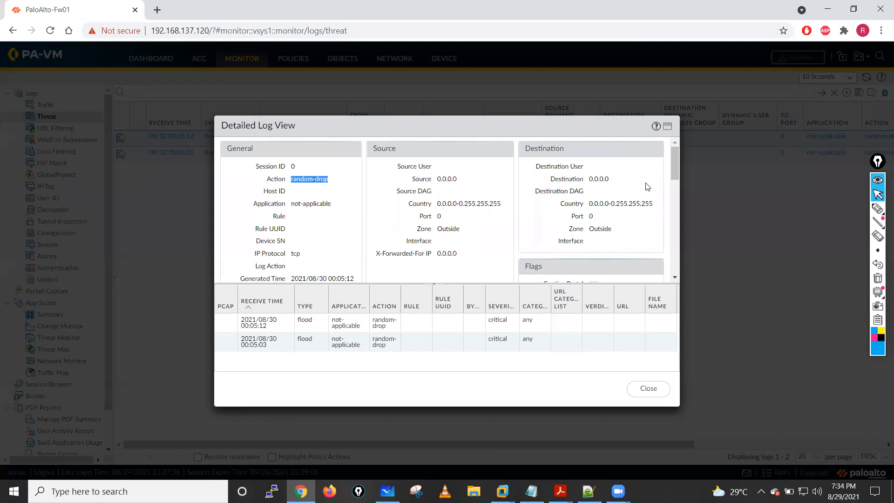
left_click_drag(673, 166, 673, 165)
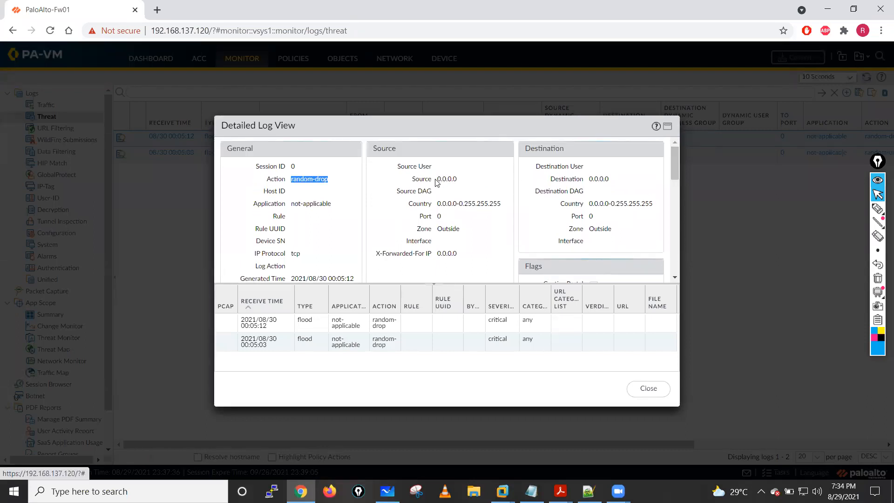
left_click_drag(437, 182, 457, 182)
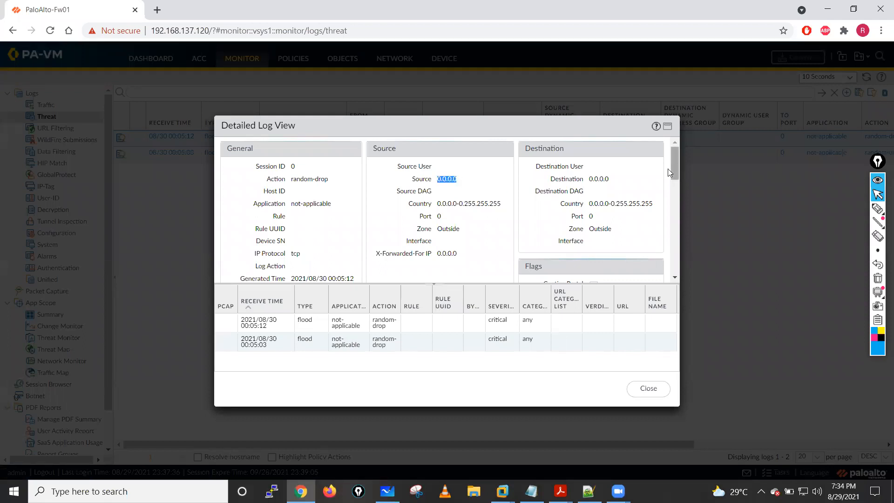
left_click_drag(589, 180, 624, 181)
left_click_drag(675, 158, 673, 200)
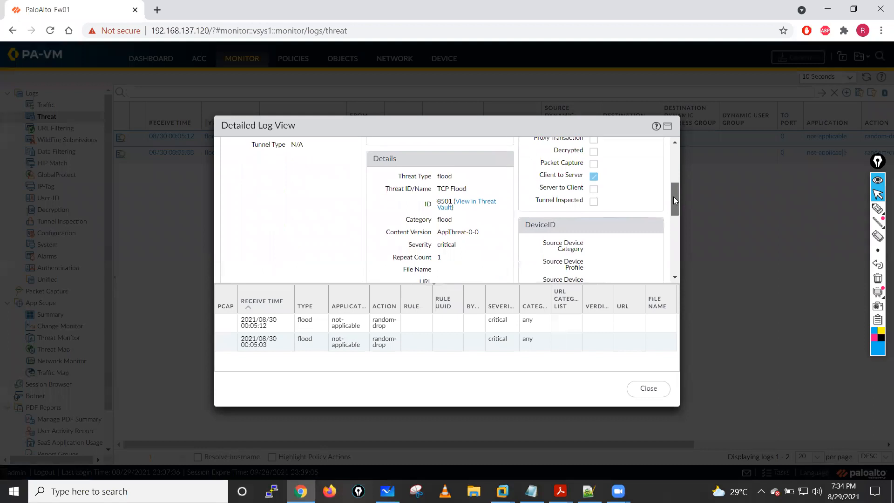
- Open threat ID 8501 in Threat Vault, view its sign-in page and close that browser tab
left_click(470, 207)
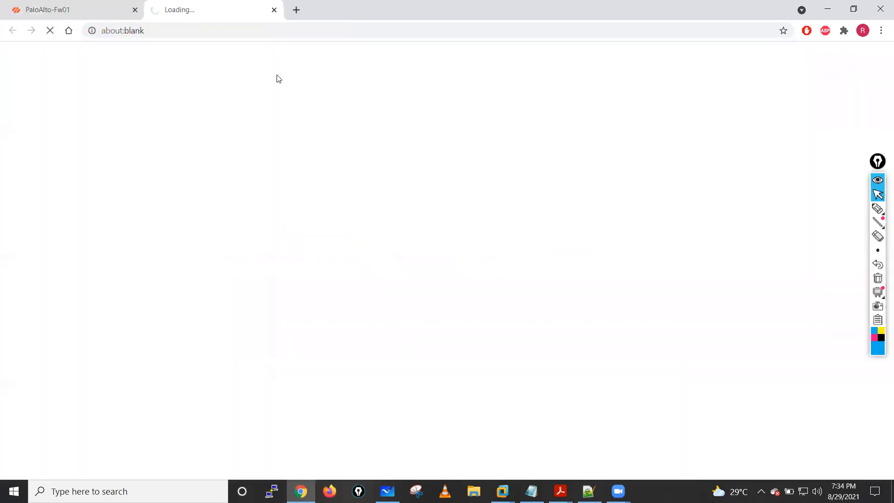
left_click(73, 6)
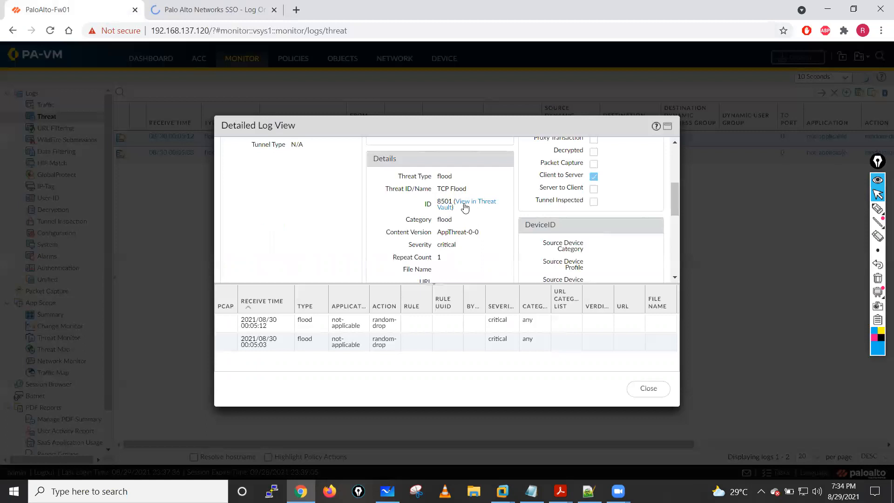
left_click(237, 12)
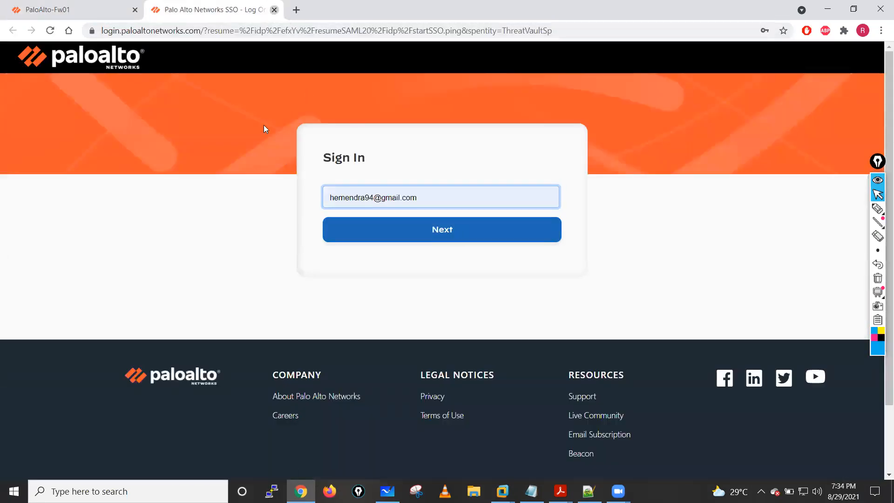
key("ctrl+w")
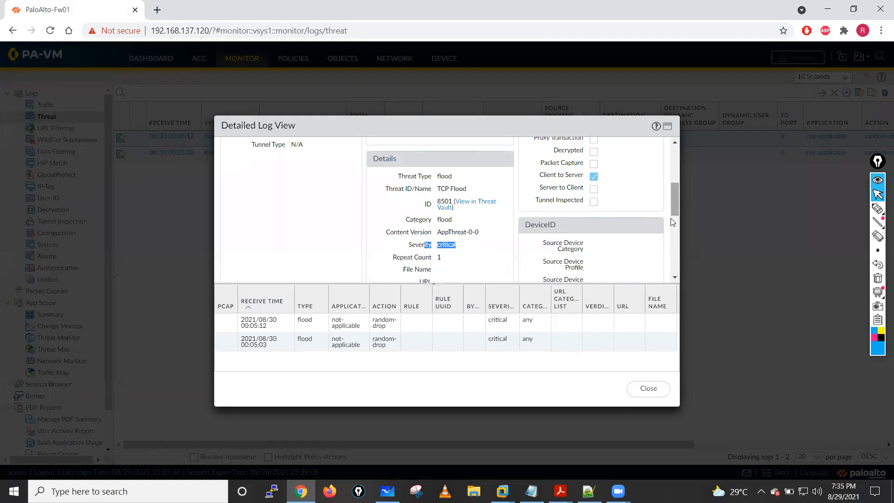
- Review the remaining threat details and the action in the detailed log view, and close the view
scroll(670, 218, "down", 4)
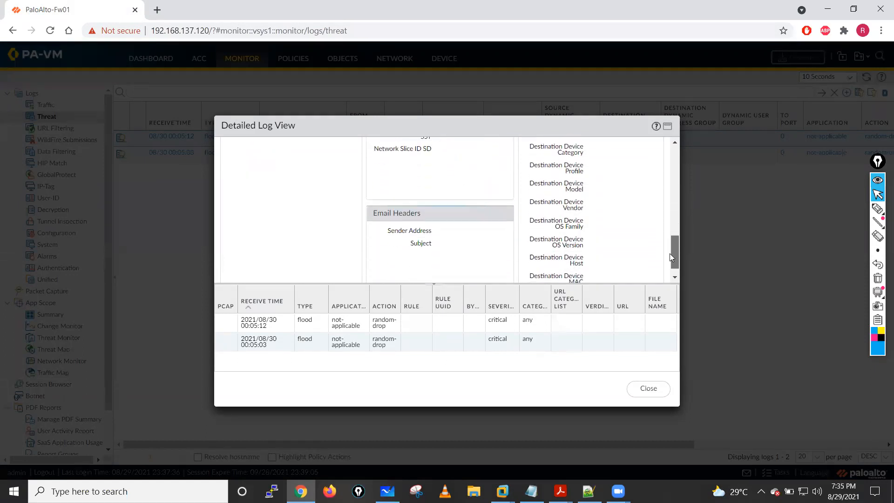
scroll(675, 214, "up", 2)
scroll(678, 212, "up", 6)
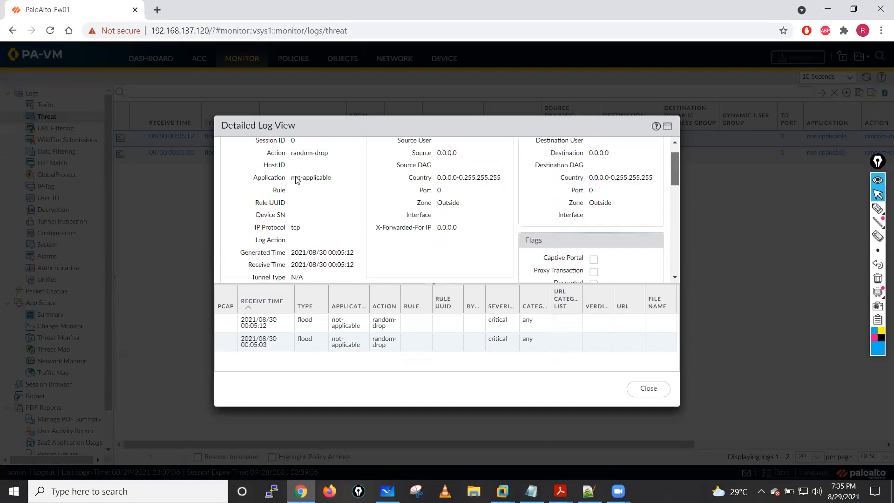
scroll(296, 180, "up", 1)
triple_click(336, 184)
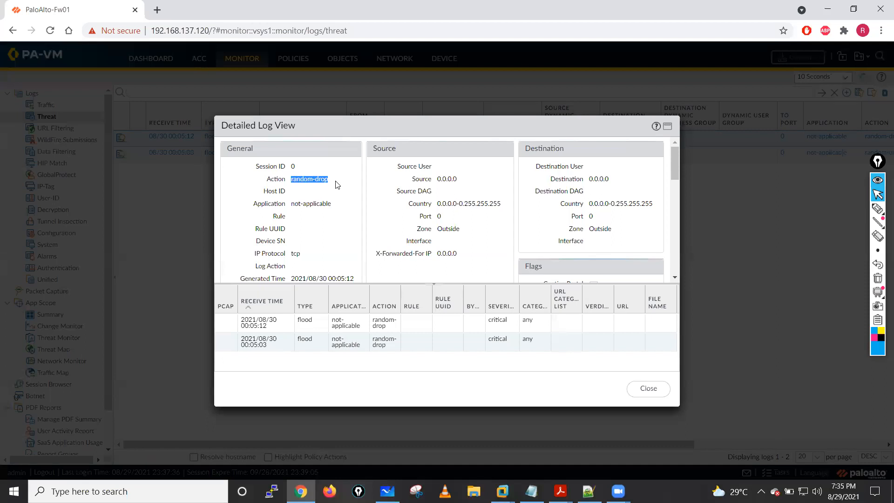
left_click(644, 394)
left_click(646, 396)
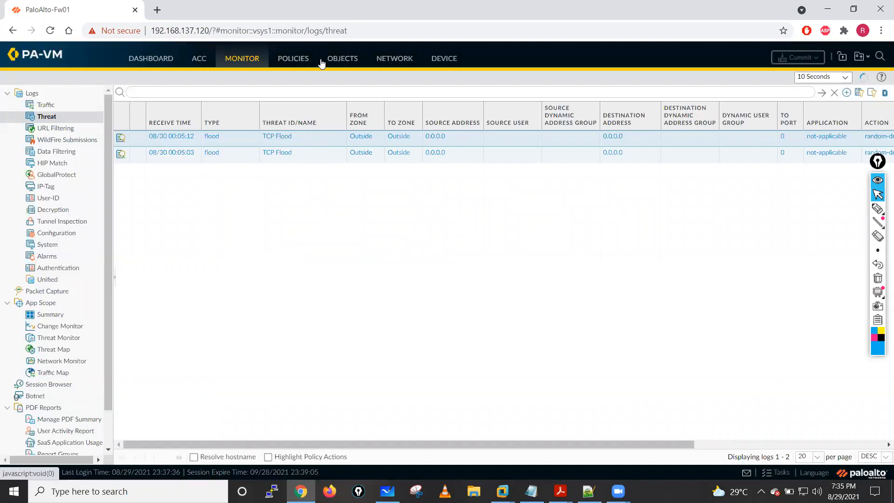
- Open the Zone-Protection profile, check its flood protection settings and close it without changes
left_click(395, 60)
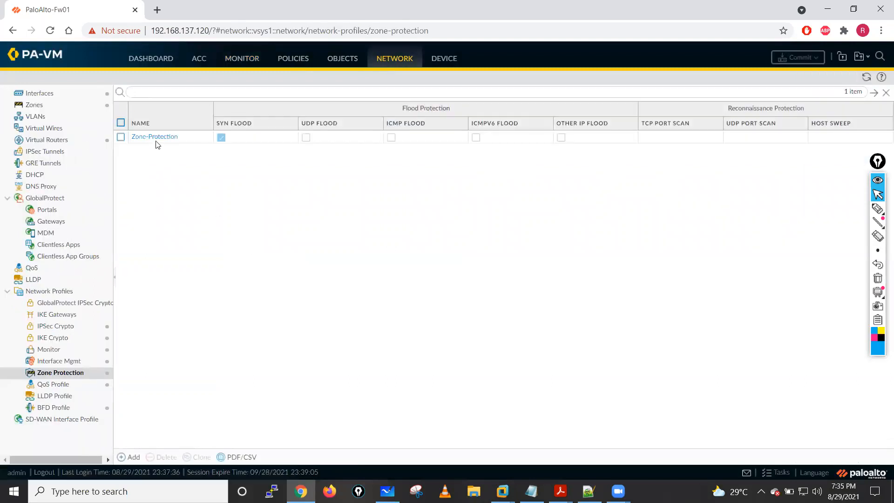
left_click(155, 139)
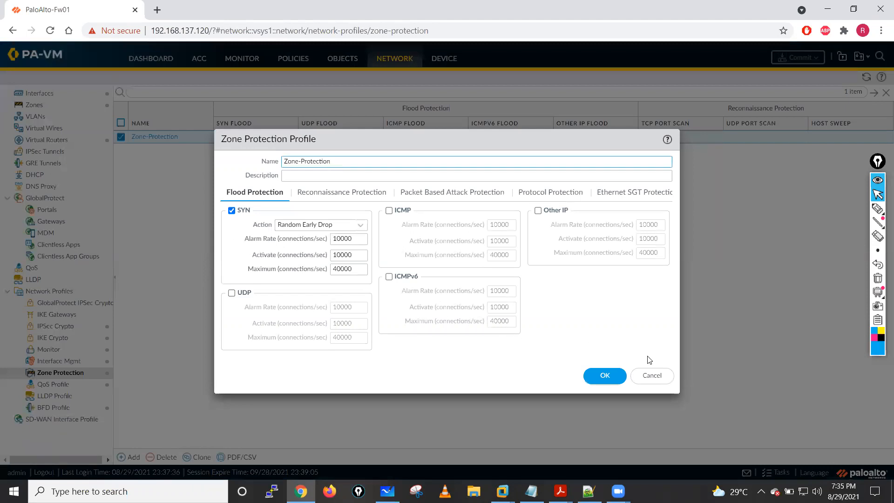
left_click(651, 378)
- Set the zone protection profile of the Outside zone to None
left_click(34, 104)
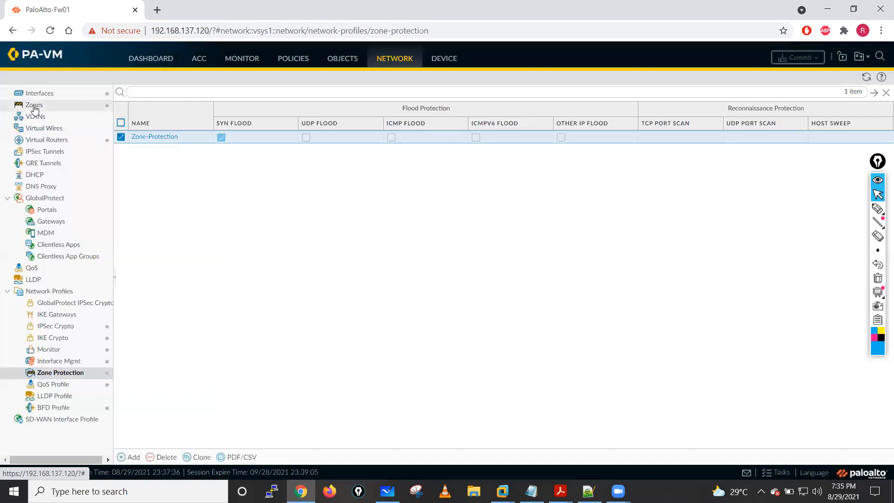
left_click(139, 180)
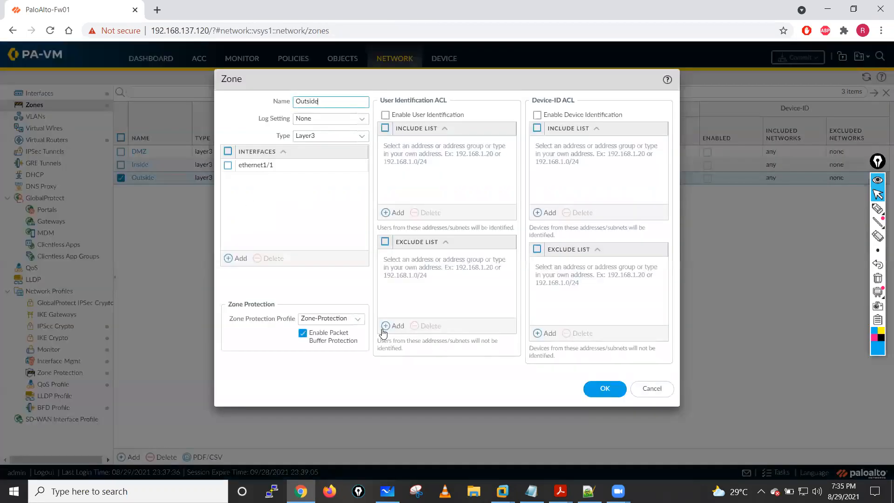
left_click(358, 320)
left_click(310, 333)
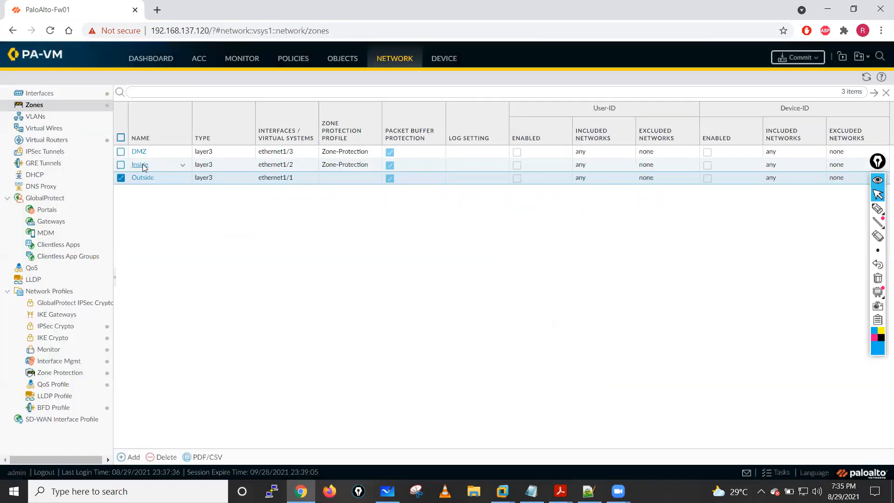
- Set the zone protection profile of the Inside zone to None and save the zone
left_click(143, 165)
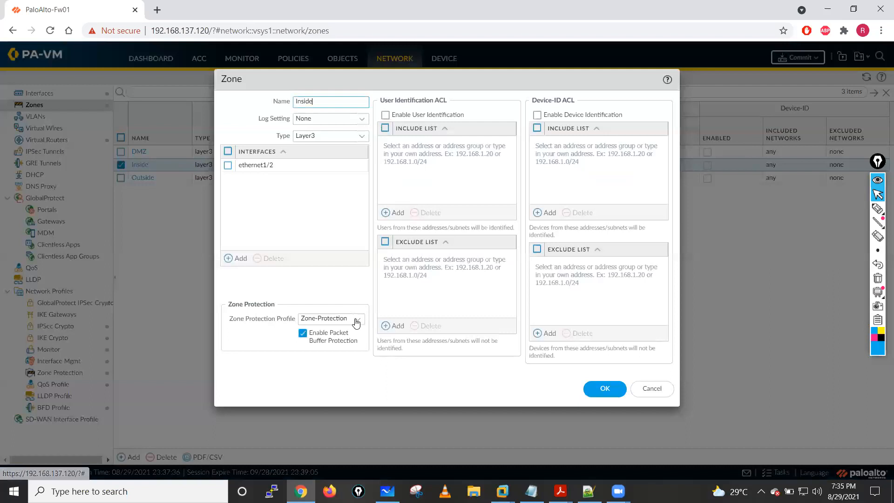
left_click(359, 322)
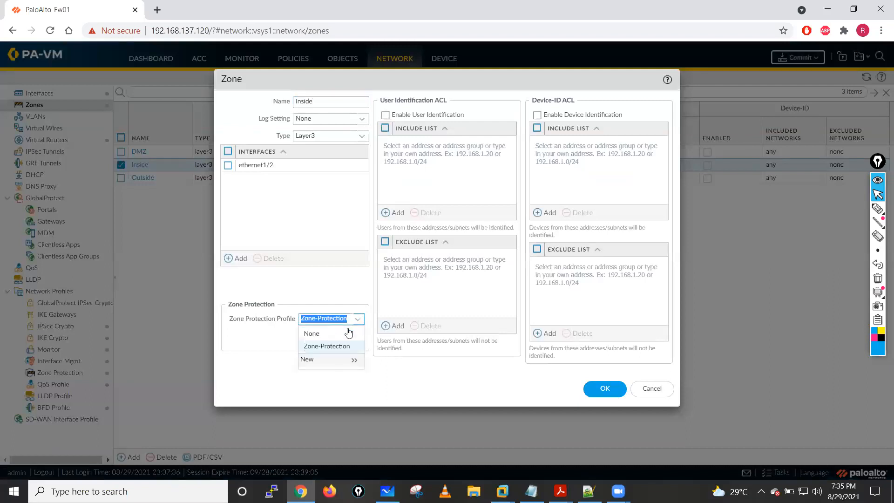
left_click(312, 334)
left_click(605, 388)
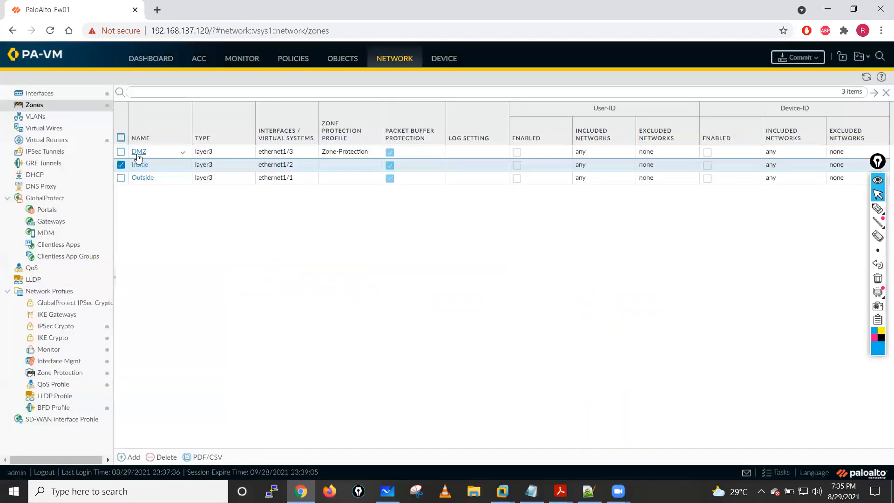
- Set the DMZ zone's zone protection profile to None, save the zone and commit the configuration
left_click(138, 152)
left_click(358, 318)
left_click(321, 333)
left_click(604, 388)
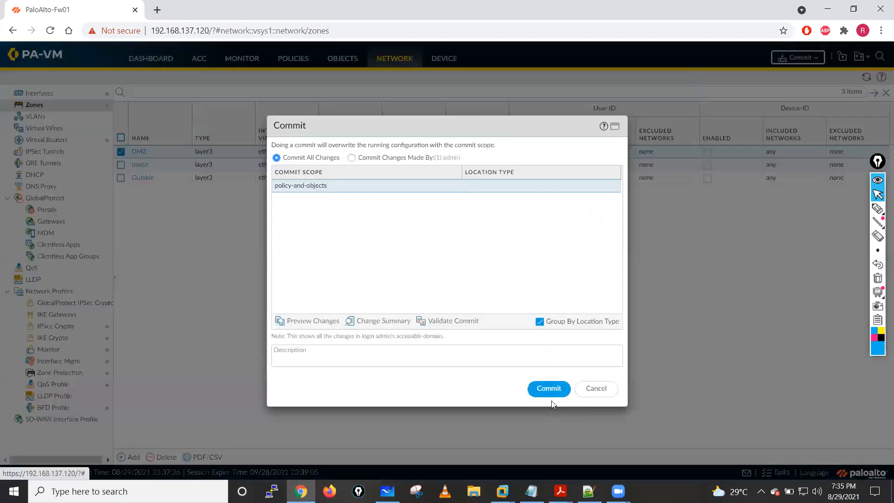
left_click(549, 389)
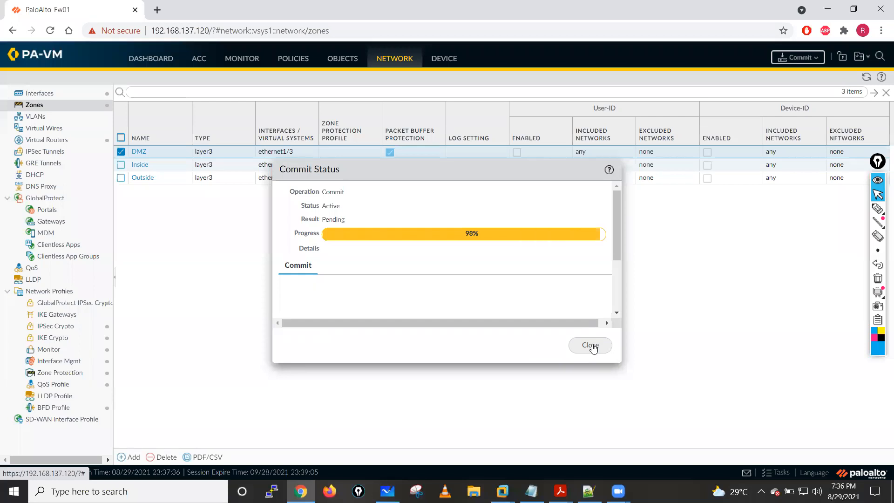
left_click(592, 345)
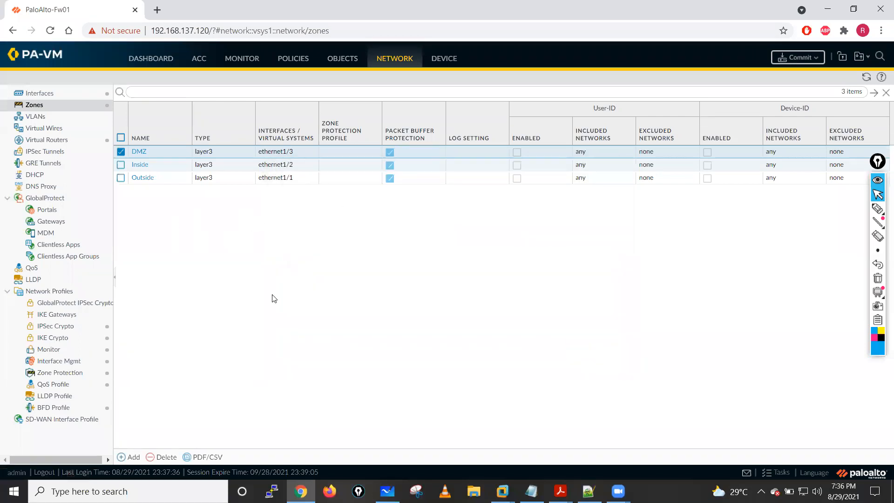
- Reopen the Zone-Protection profile at the SYN alarm rate in its flood protection settings
left_click(70, 372)
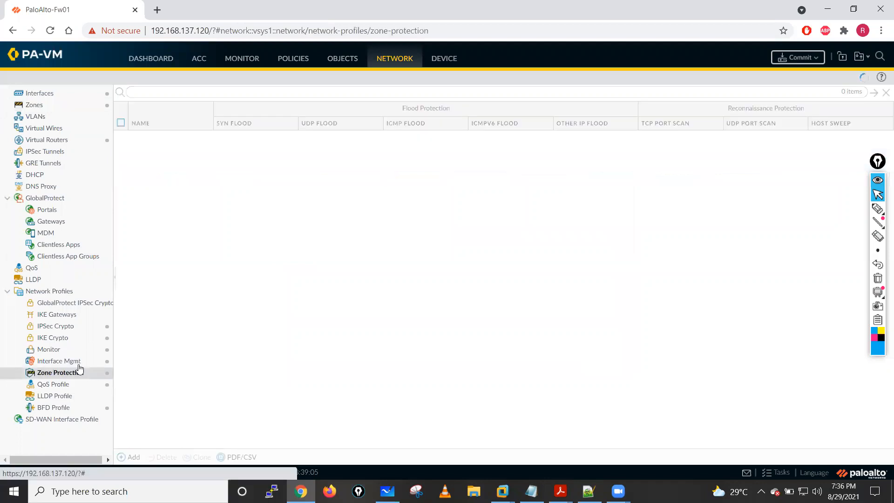
left_click(157, 137)
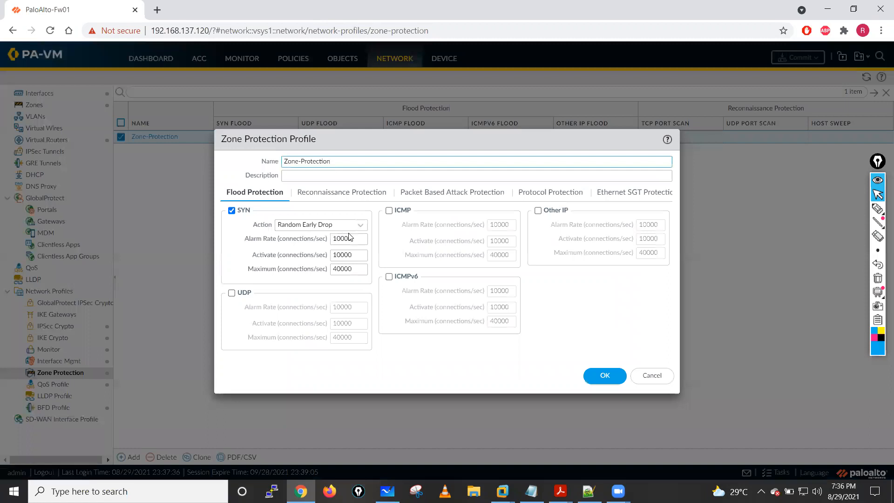
left_click(352, 239)
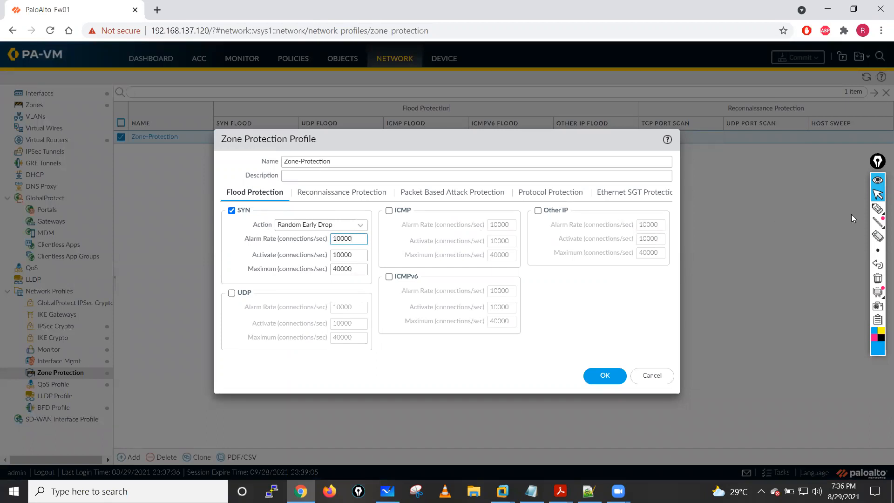
- Draw arrows at the ICMPv6 rates, circle the SYN settings and link them to a circled handwritten label "PS"
left_click(877, 208)
mouse_move(584, 292)
left_mouse_down()
mouse_move(518, 294)
mouse_move(531, 307)
left_mouse_up()
mouse_move(583, 313)
left_mouse_down()
mouse_move(526, 321)
mouse_move(523, 331)
left_mouse_up()
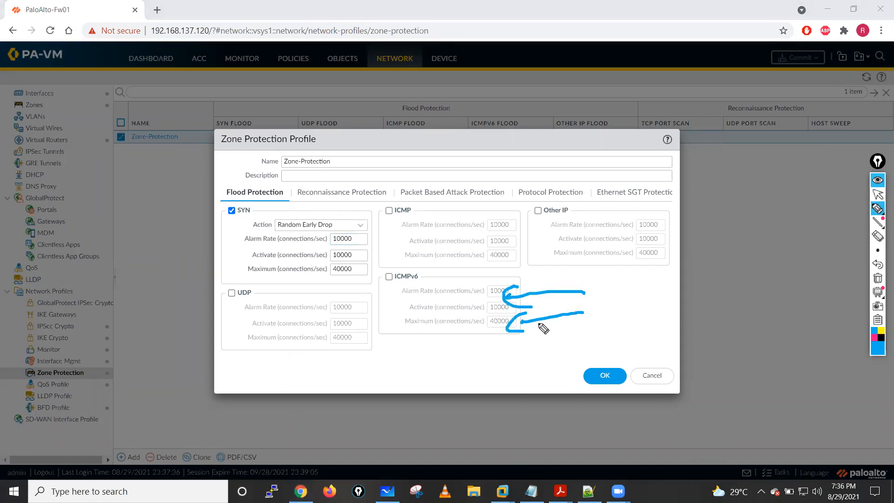
mouse_move(285, 217)
left_mouse_down()
mouse_move(321, 289)
mouse_move(363, 208)
mouse_move(257, 205)
left_mouse_up()
mouse_move(361, 204)
left_mouse_down()
mouse_move(496, 139)
mouse_move(512, 153)
left_mouse_up()
left_click_drag(494, 115, 510, 112)
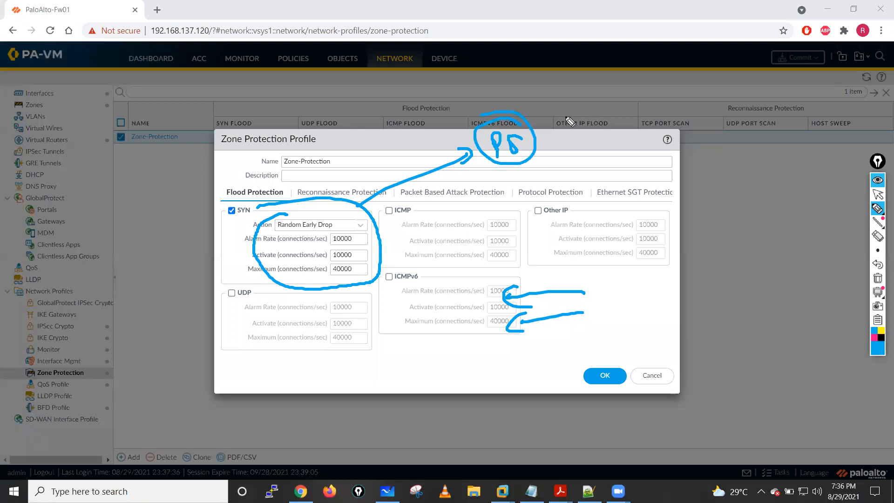
- Add a circled "TAC" label with connecting arrows, point an arrow at the SYN rates, and clear all annotations
left_click_drag(364, 180, 417, 135)
left_click_drag(411, 140, 410, 152)
left_click_drag(421, 144, 429, 141)
mouse_move(439, 128)
left_mouse_down()
mouse_move(448, 137)
mouse_move(434, 116)
mouse_move(487, 112)
mouse_move(500, 99)
mouse_move(499, 112)
left_mouse_up()
left_click_drag(535, 136, 546, 185)
left_click_drag(564, 133, 575, 186)
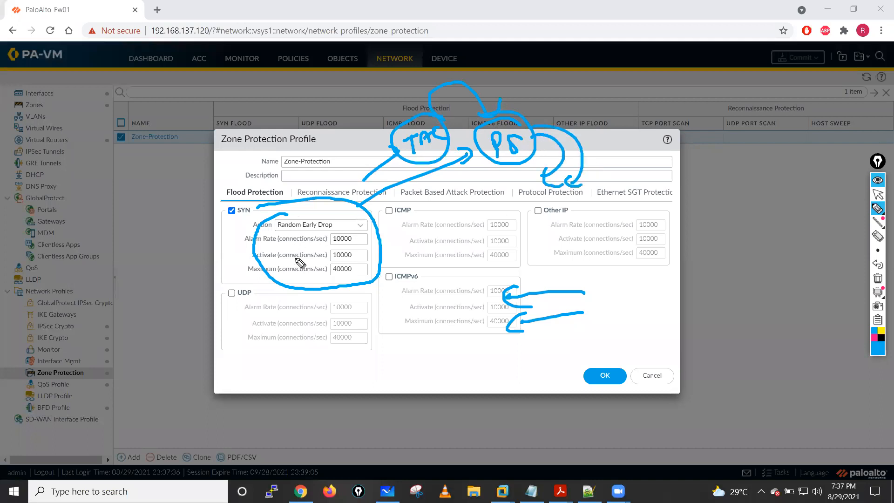
left_click_drag(231, 273, 294, 255)
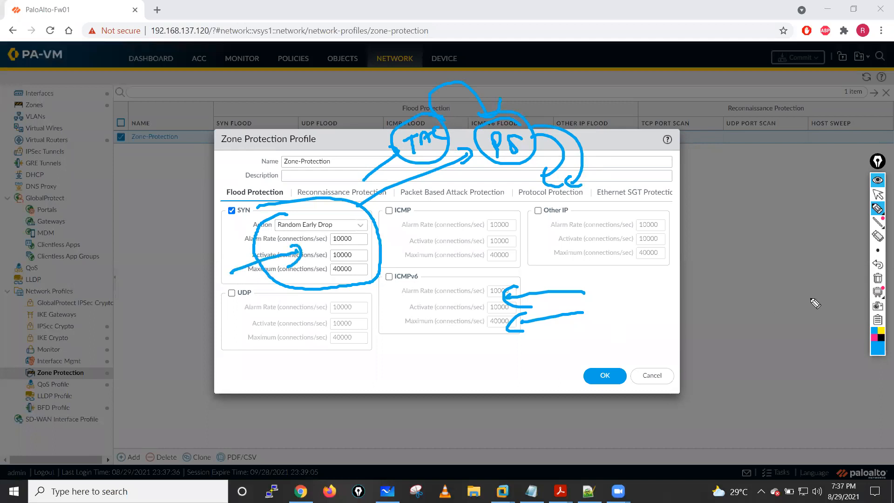
left_click(877, 278)
left_click(876, 195)
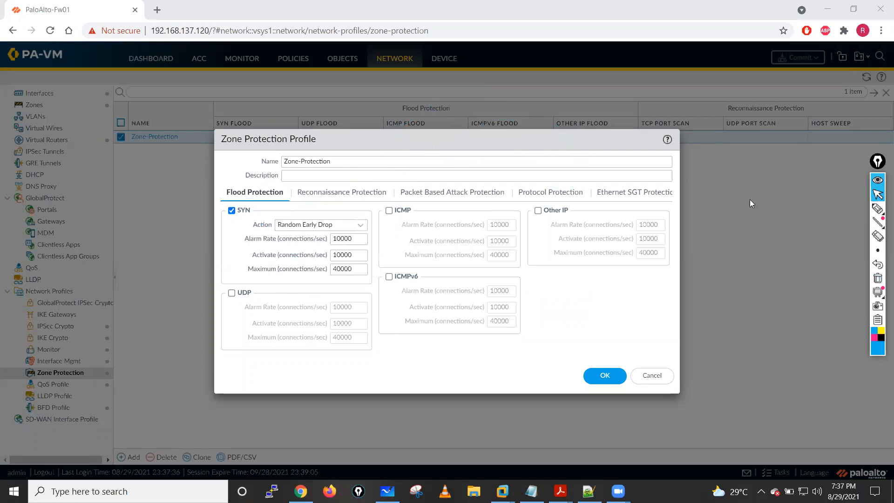
- Enable ICMP, UDP, Other IP and ICMPv6 flood protection in the Zone-Protection profile and save it
left_click(389, 210)
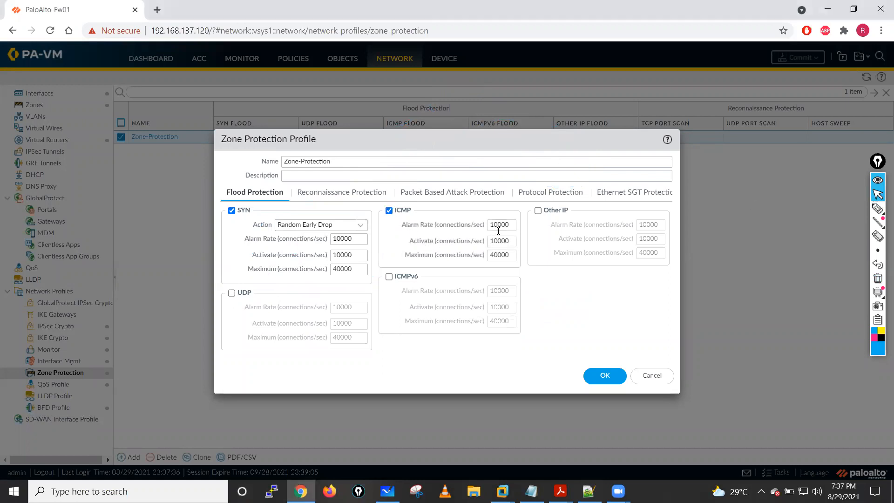
left_click(232, 293)
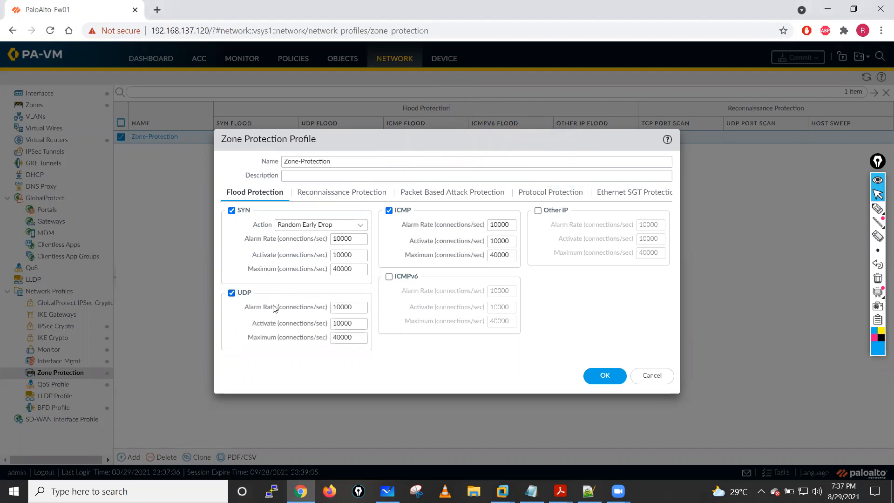
left_click(538, 210)
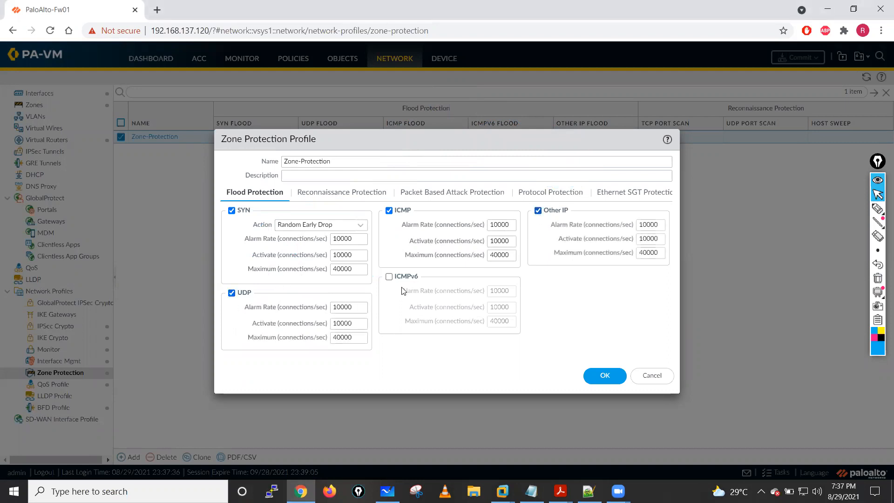
left_click(389, 276)
left_click(605, 374)
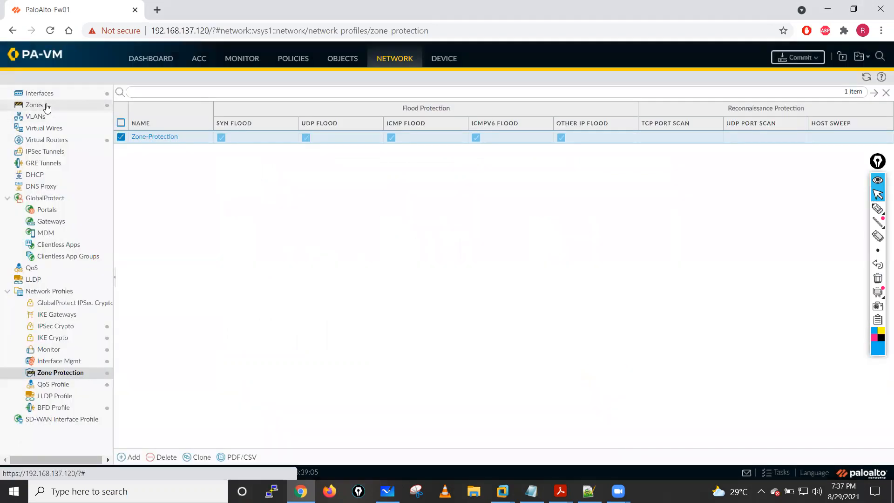
- Assign the Zone-Protection profile to the Outside zone and commit the configuration
left_click(49, 106)
left_click(142, 178)
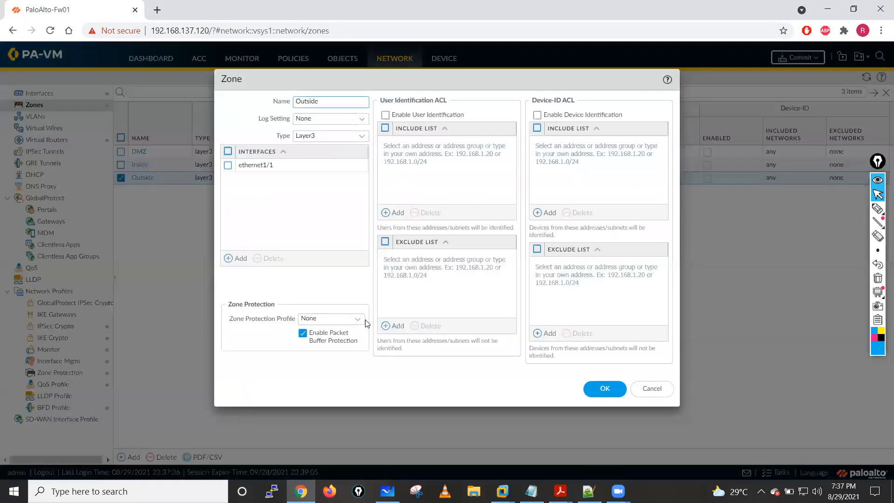
left_click(360, 319)
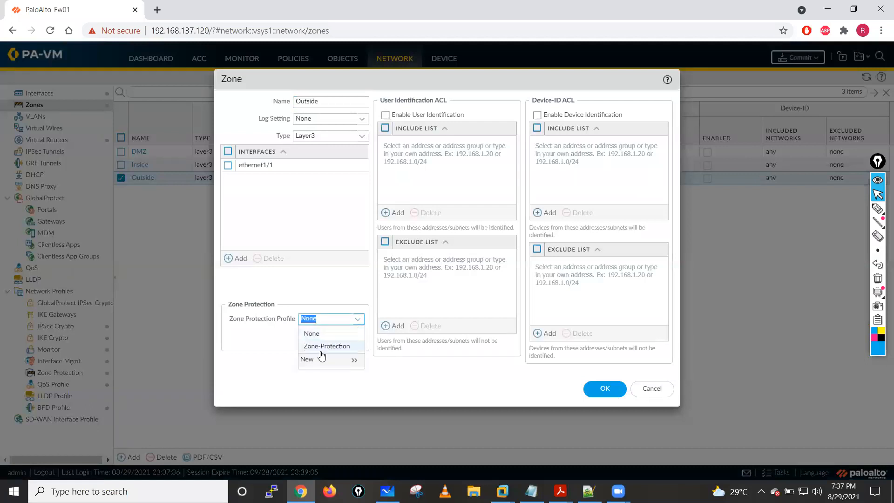
left_click(323, 345)
left_click(605, 388)
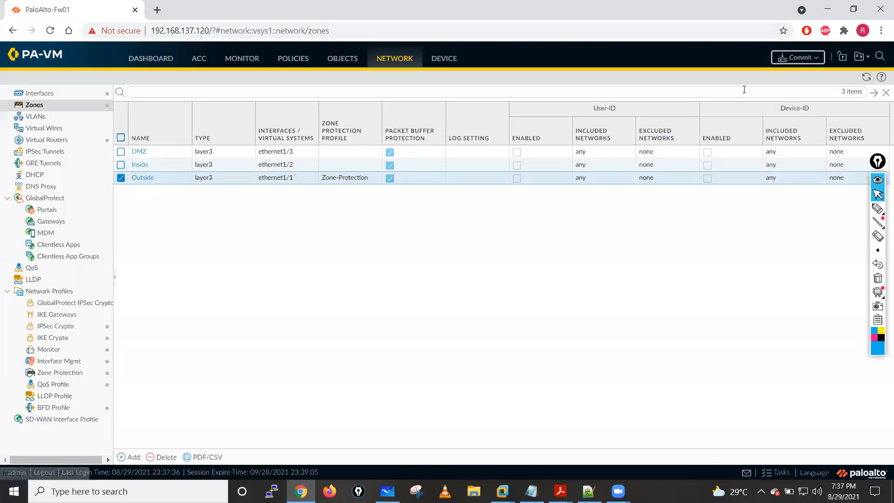
left_click(798, 57)
left_click(544, 390)
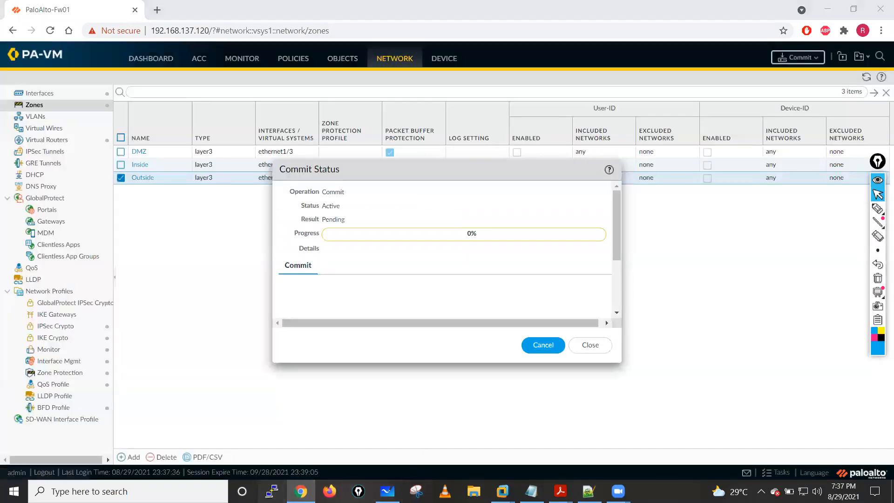
- Switch to PuTTY and open an SSH session to the firewall at 192.168.137.120, placing the terminal over the browser
left_click(272, 491)
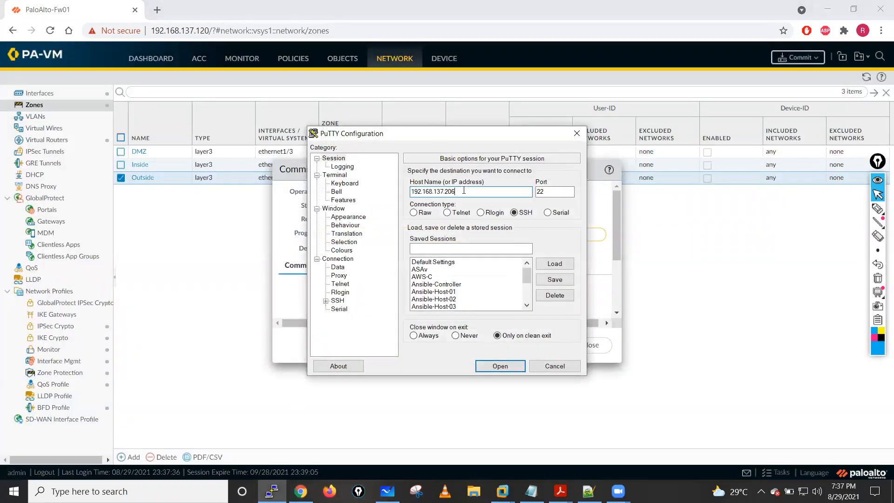
key("BackSpace")
key("BackSpace")
type("12")
key("Return")
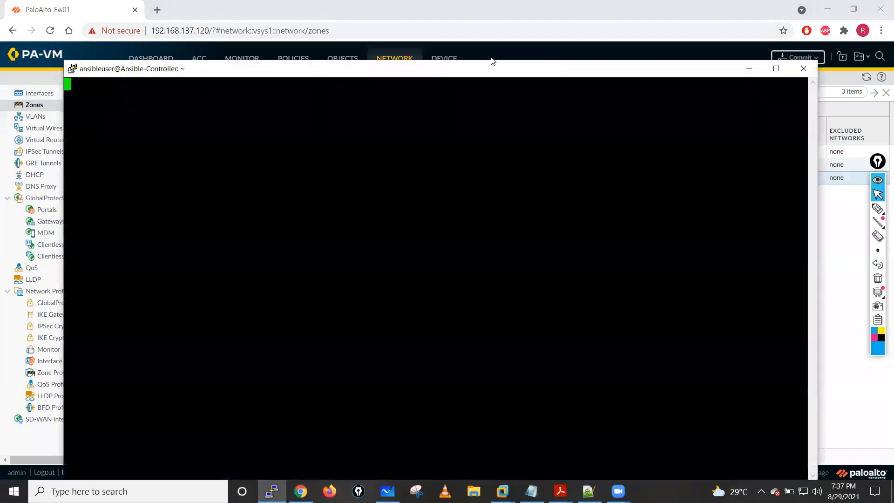
mouse_move(492, 64)
left_mouse_down()
mouse_move(506, 147)
mouse_move(500, 64)
left_mouse_up()
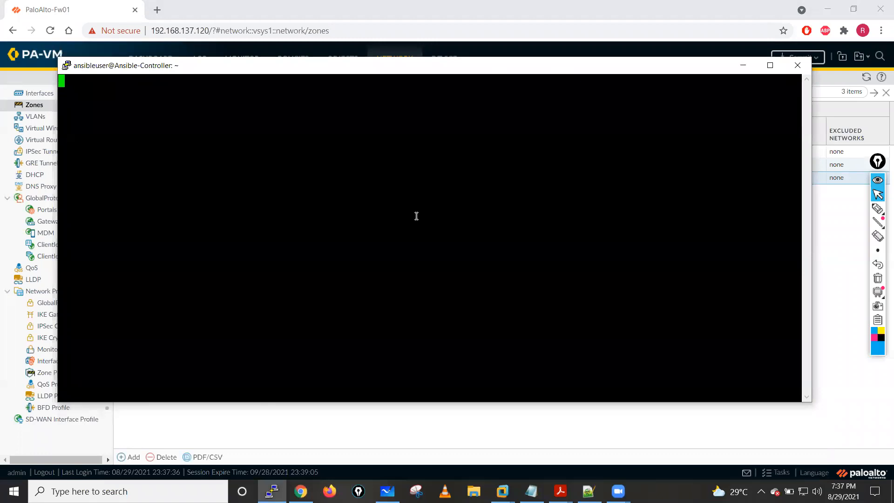
- Log in to the firewall's command line as admin with the account password
type("adm")
type("in")
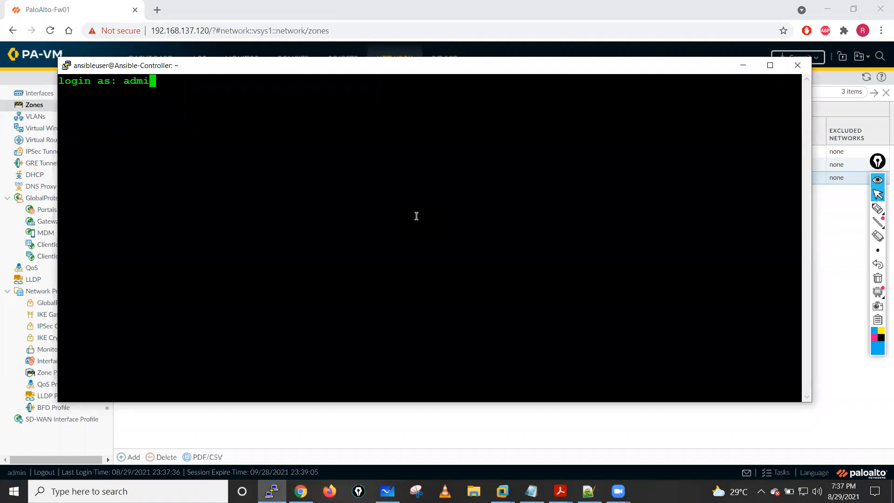
key("Return")
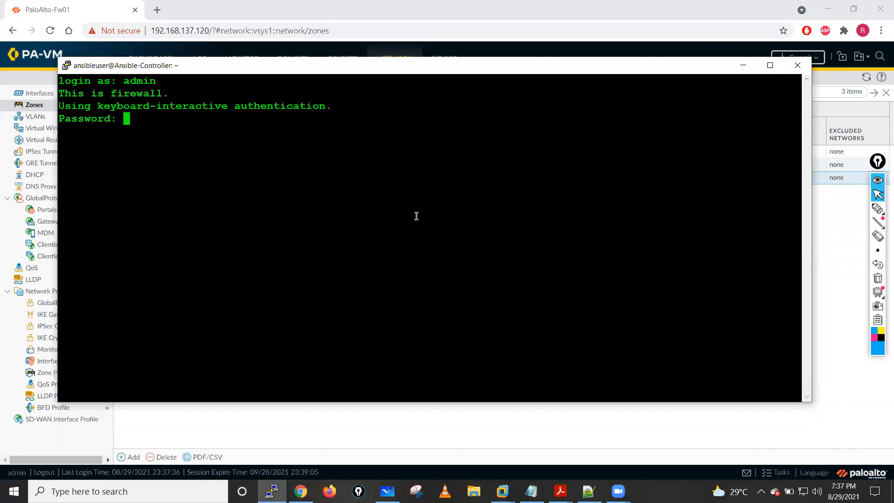
key("Return")
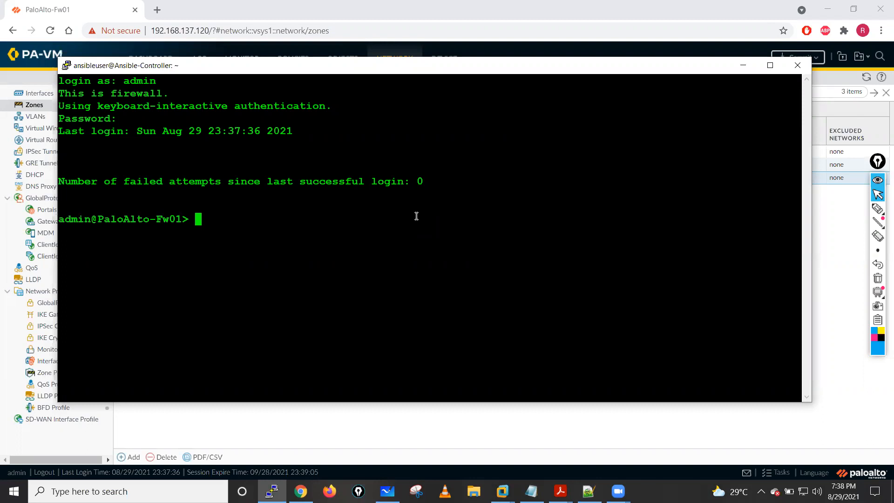
- List the firewall's sessions with show session all, then add blank prompt lines below the output
type("show se")
key("question")
type("a")
key("BackSpace")
type("s")
key("Tab")
type("all")
key("Return")
key("Return")
key("Return")
key("Return")
key("Return")
key("Return")
key("Return")
key("Return")
key("Return")
key("Return")
key("Return")
key("Return")
key("Return")
key("Return")
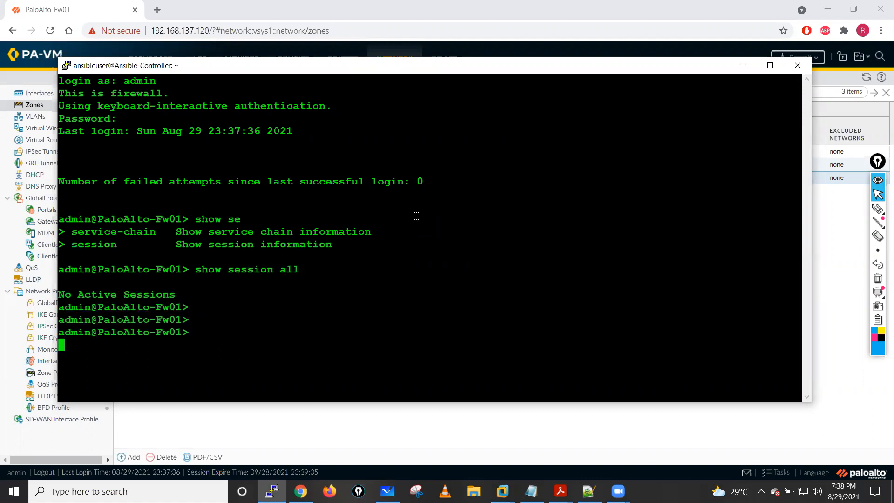
key("Return")
key("Return")
key("Return")
key("Return")
key("Return")
key("Return")
key("Return")
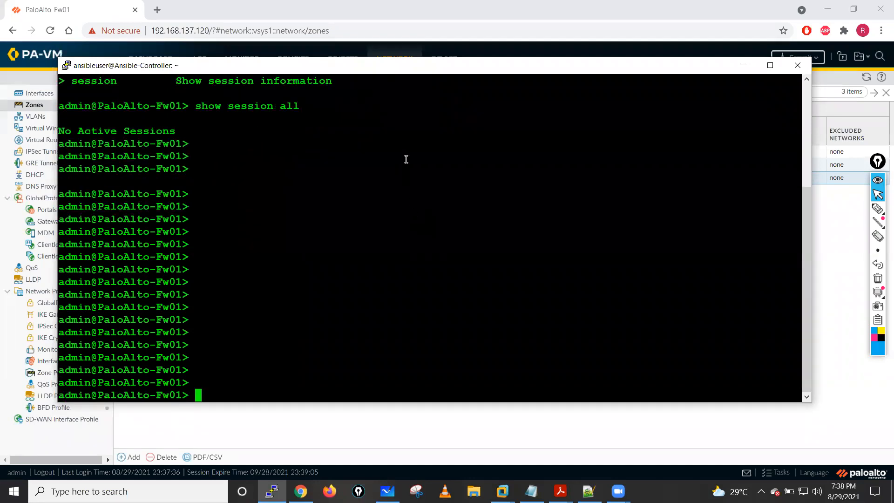
type("show global-protect")
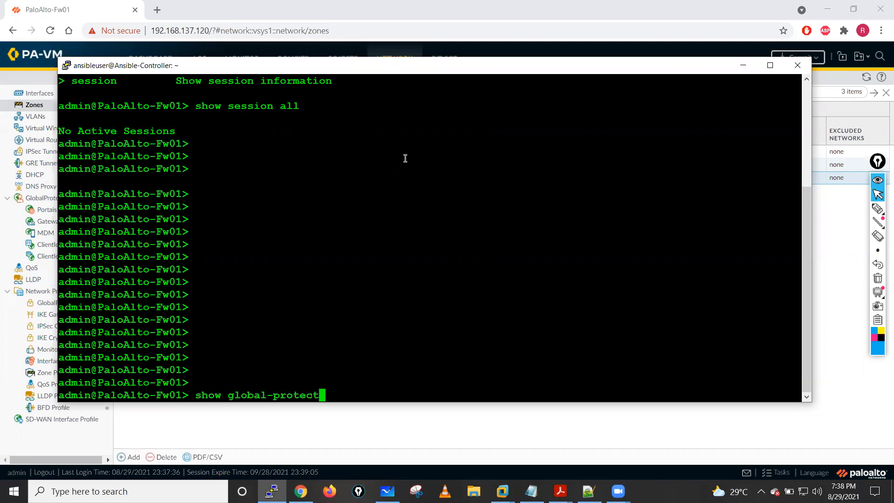
key("BackSpace")
key("BackSpace")
key("BackSpace")
key("BackSpace")
key("BackSpace")
key("BackSpace")
key("BackSpace")
key("BackSpace")
key("BackSpace")
key("BackSpace")
key("BackSpace")
key("BackSpace")
key("BackSpace")
key("BackSpace")
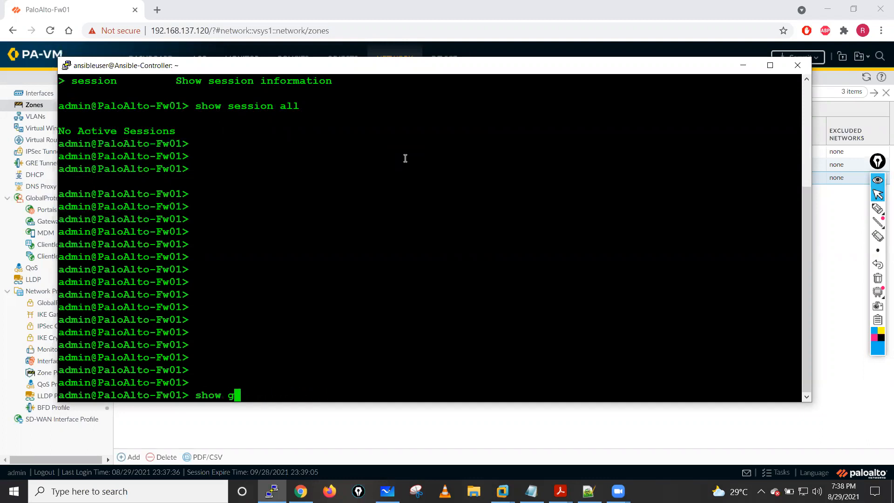
type("ops")
key("BackSpace")
key("BackSpace")
key("BackSpace")
- Display the available category values for the show counter global filter category command
type("counter global ")
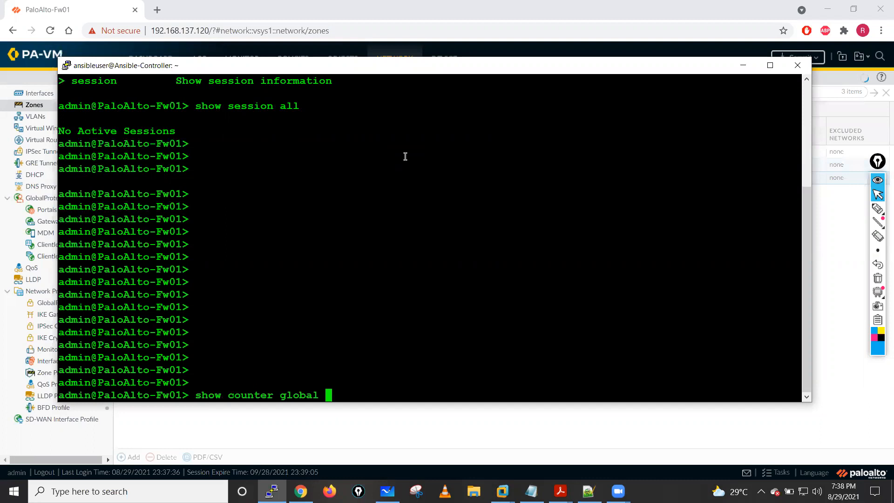
type("filter category")
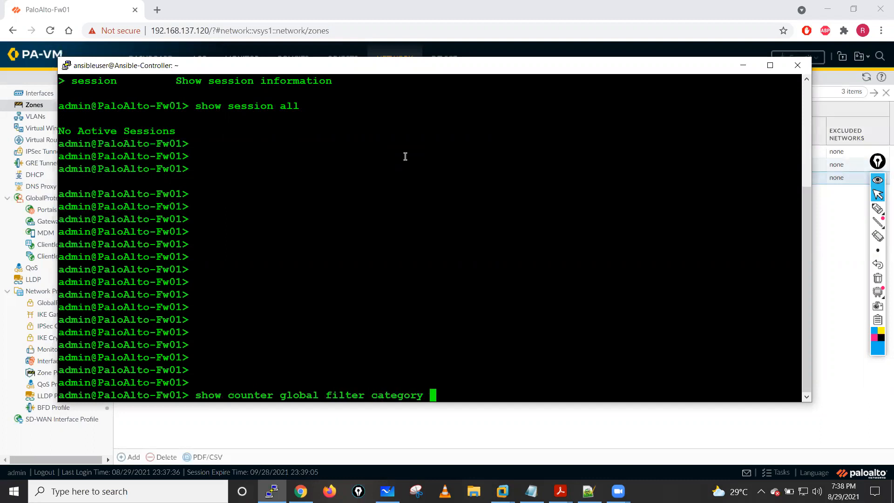
key("question")
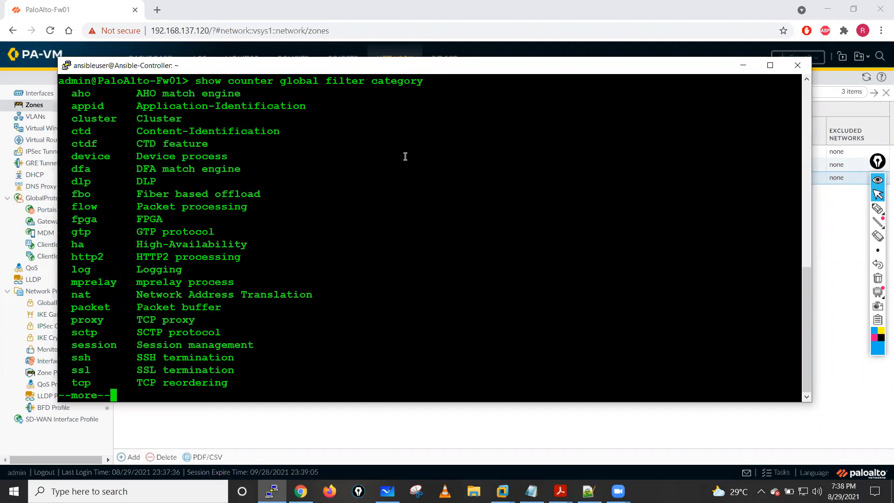
key("space")
key("question")
key("space")
- Remove the category filter from the pending command and run show counter global
key("BackSpace")
key("BackSpace")
key("BackSpace")
key("BackSpace")
key("BackSpace")
key("BackSpace")
key("BackSpace")
key("BackSpace")
key("BackSpace")
key("BackSpace")
key("BackSpace")
key("BackSpace")
key("BackSpace")
key("BackSpace")
key("BackSpace")
key("BackSpace")
key("BackSpace")
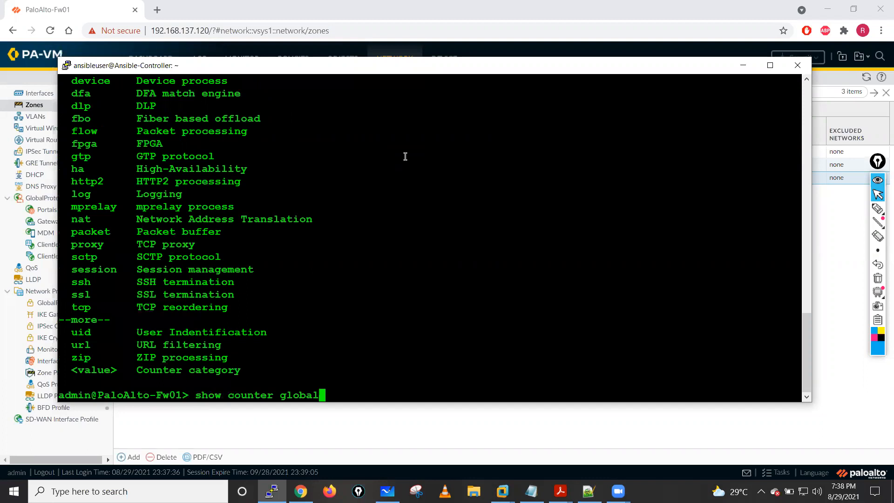
key("Return")
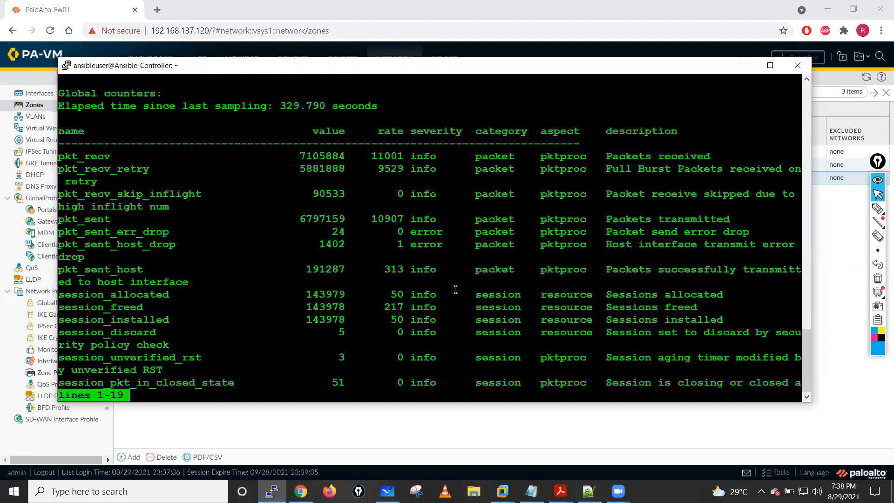
- Page through the full global counter list, examining the session, flow and zone protection drop counters
key("space")
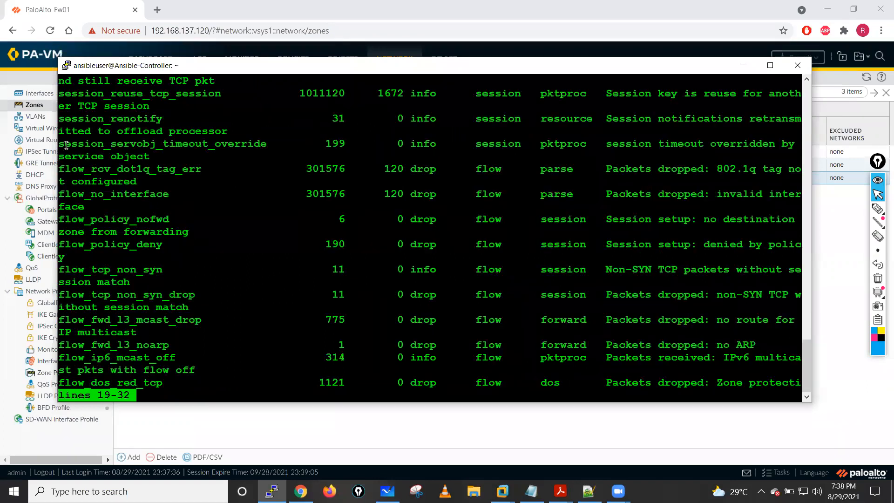
key("space")
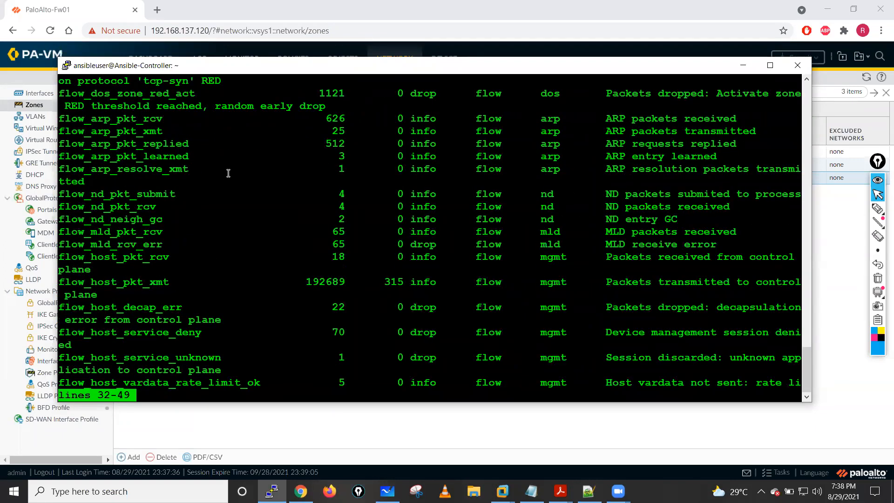
scroll(95, 207, "up", 4)
scroll(96, 208, "up", 4)
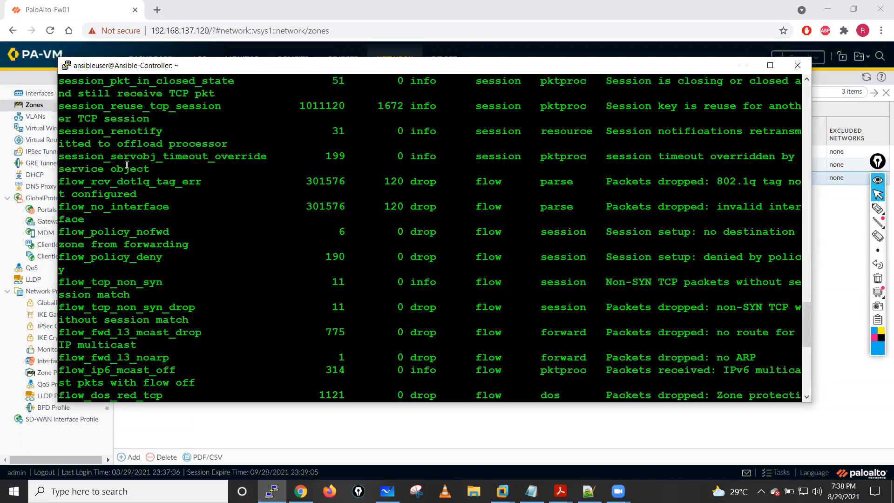
scroll(139, 172, "up", 4)
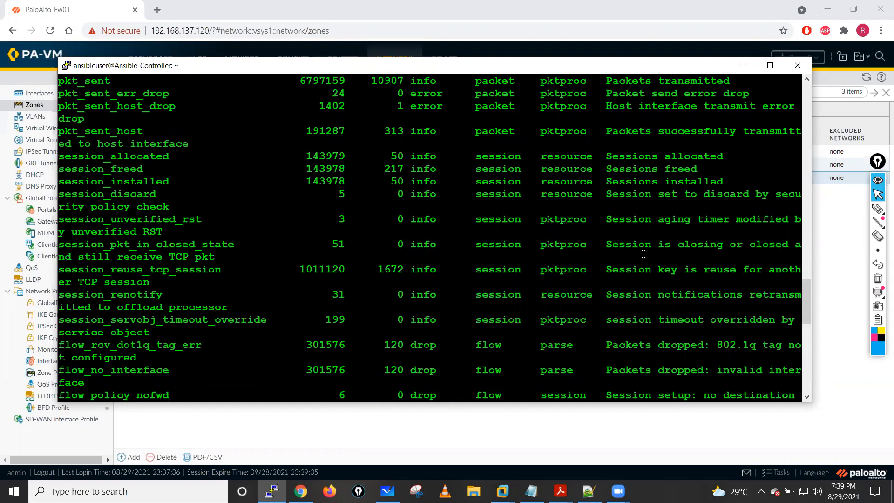
scroll(643, 254, "up", 2)
left_click_drag(804, 255, 806, 370)
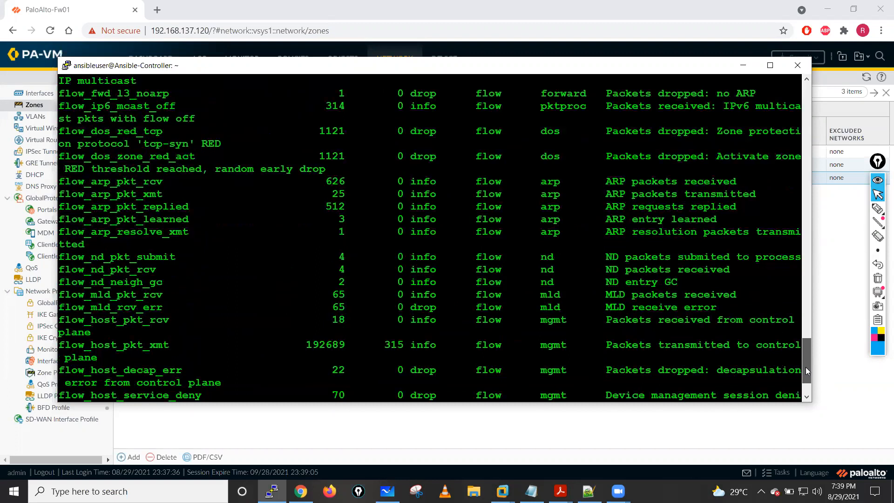
scroll(439, 240, "down", 2)
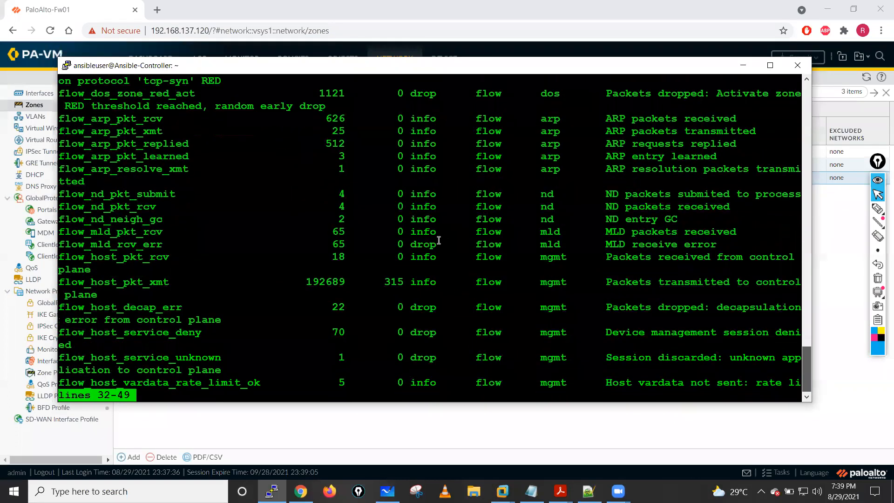
key("space")
key("space")
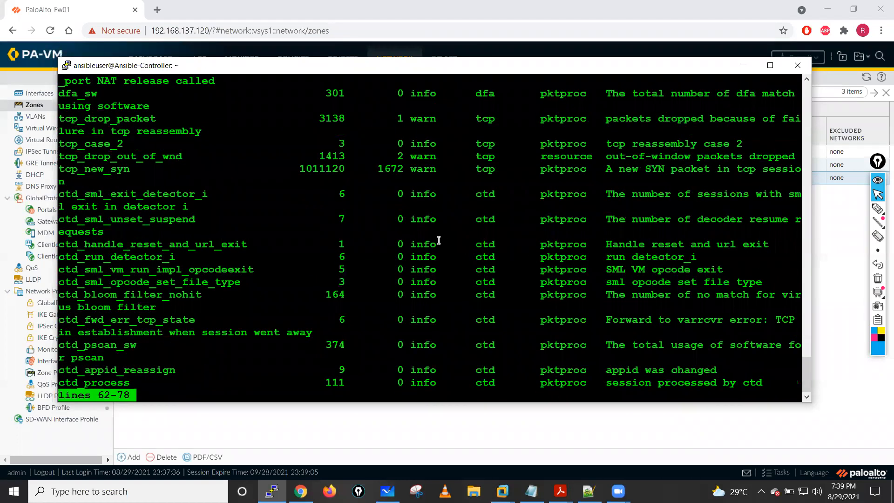
key("space")
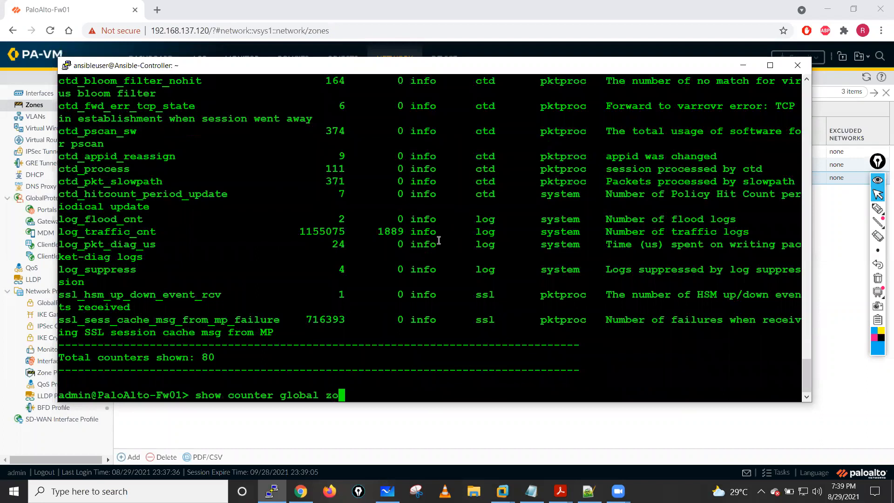
- Display the filter options available for the show counter global command
type("cat")
key("BackSpace")
key("BackSpace")
key("BackSpace")
type("f")
key("Tab")
key("question")
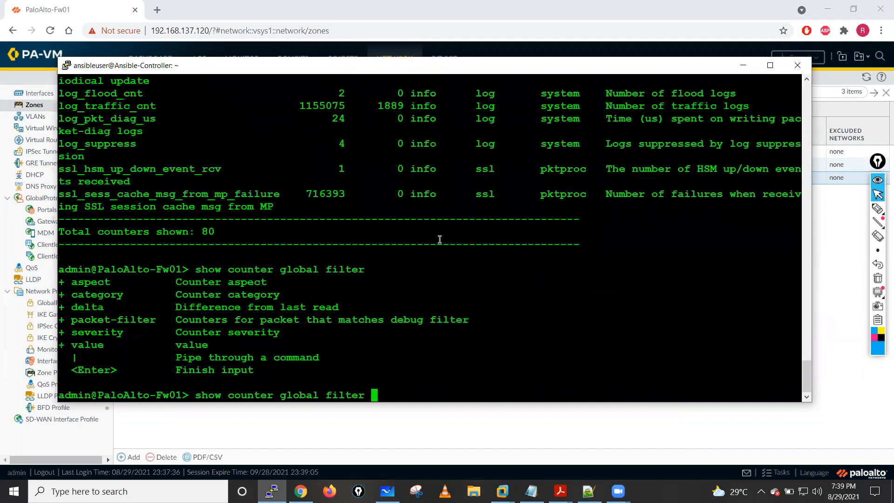
- Check for a counter category beginning with "zo", then display the complete list of filter categories
type("category ")
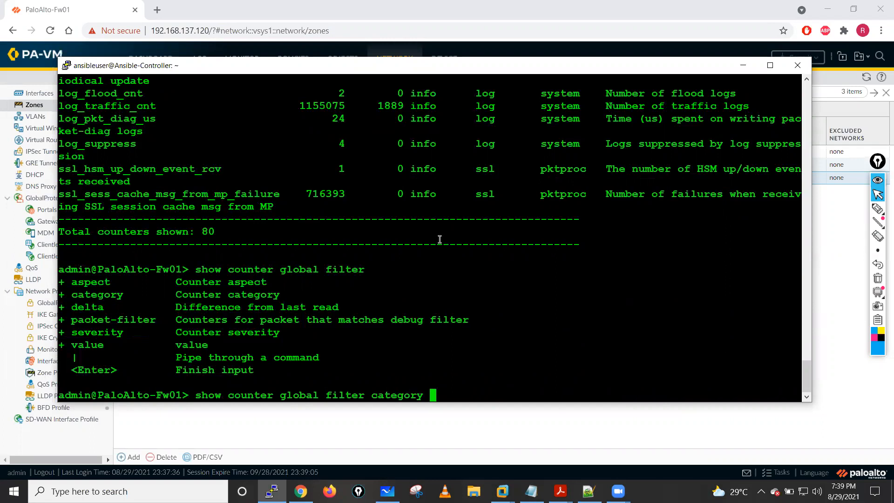
type("zo")
key("question")
key("question")
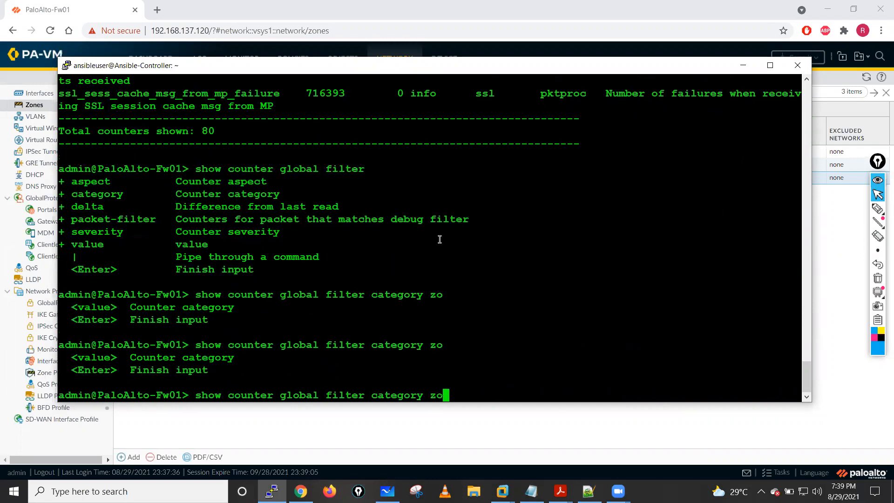
key("question")
key("BackSpace")
key("BackSpace")
key("question")
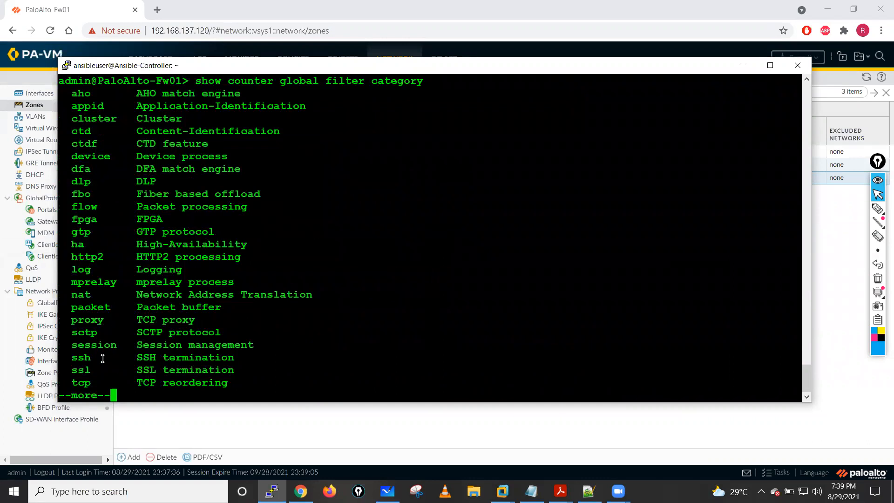
key("space")
- Recheck the filter options, run show counter global unfiltered, and maximize the terminal to read the counters
key("BackSpace")
key("BackSpace")
key("BackSpace")
key("BackSpace")
key("BackSpace")
key("BackSpace")
key("BackSpace")
key("BackSpace")
key("BackSpace")
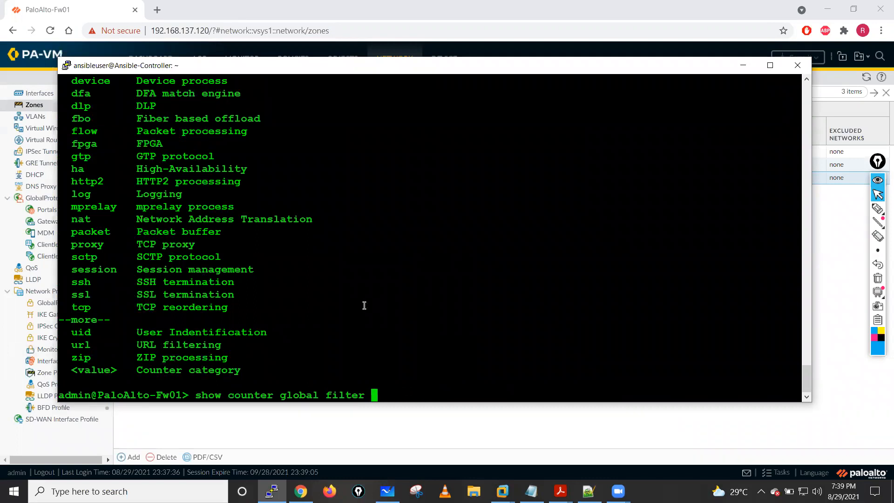
key("question")
key("BackSpace")
key("BackSpace")
key("BackSpace")
key("BackSpace")
key("BackSpace")
key("BackSpace")
key("BackSpace")
key("BackSpace")
key("BackSpace")
key("BackSpace")
type("al")
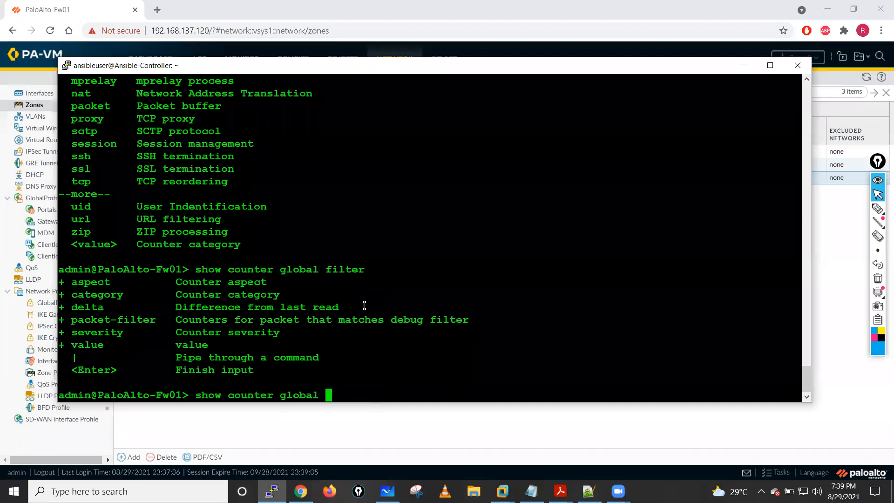
key("Return")
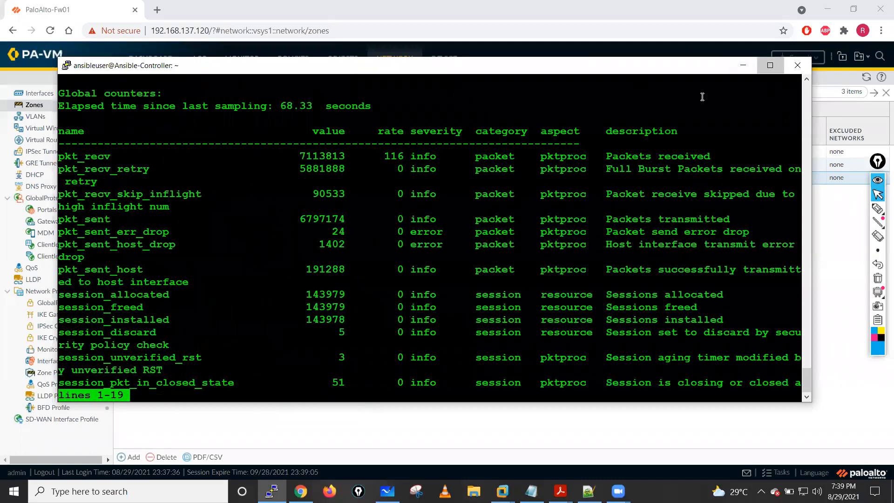
key("super+Up")
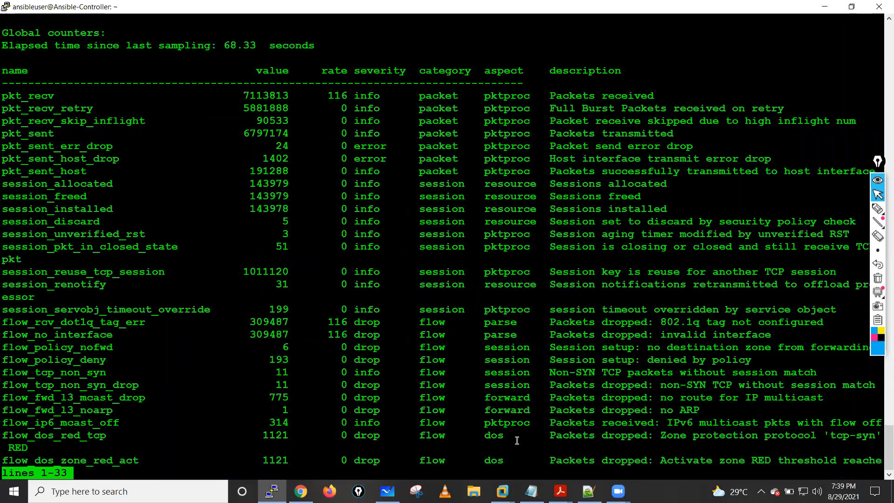
- Highlight the dos aspect of the flow_dos_red_tcp counter and page through the rest of the global counters to the end
double_click(494, 436)
left_click(468, 445)
key("space")
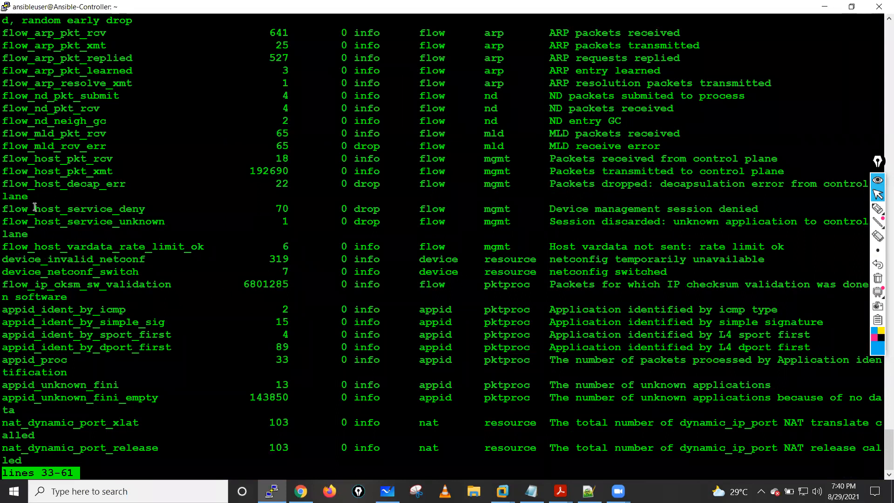
key("space")
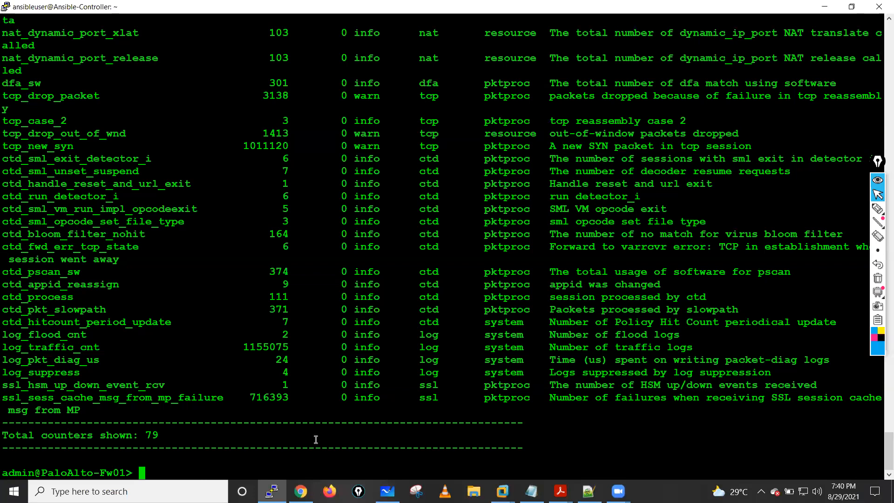
- Move the annotation toolbar inward and look back through the global counters, examining the flow_dos drop entries before returning to the prompt
mouse_move(869, 293)
left_click_drag(879, 164, 863, 165)
left_click_drag(883, 438, 881, 433)
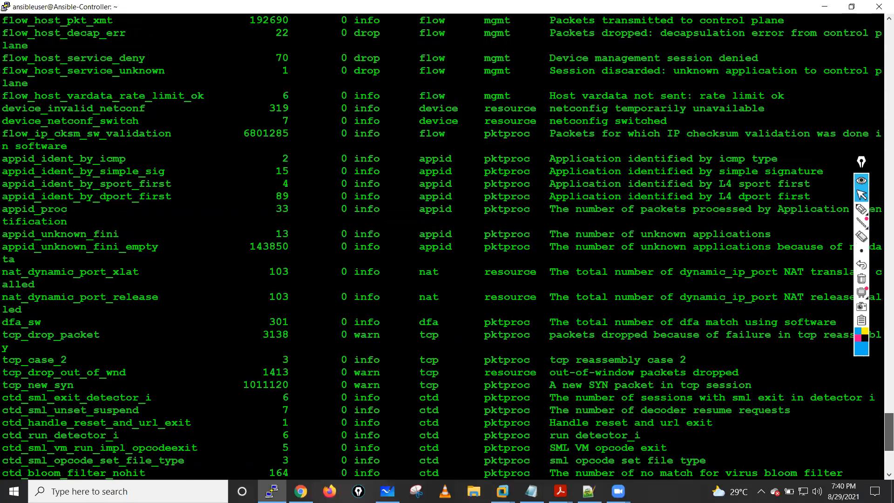
scroll(442, 247, "up", 2)
scroll(434, 210, "up", 4)
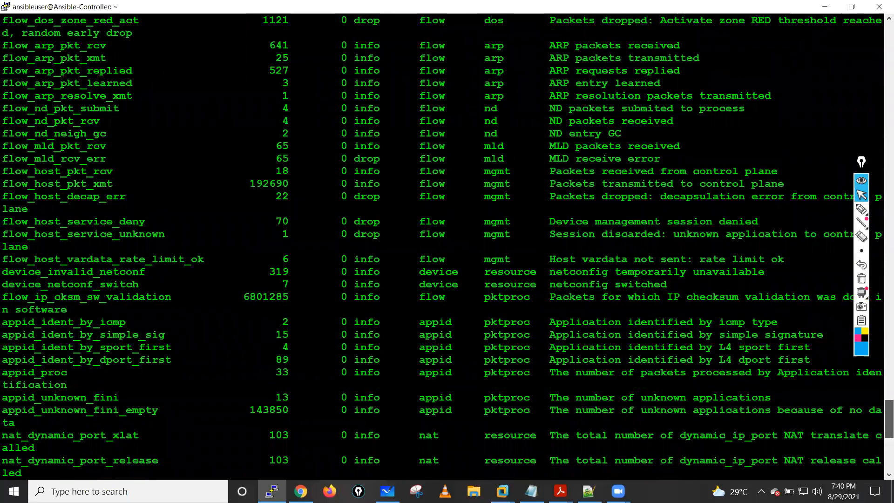
scroll(605, 220, "up", 2)
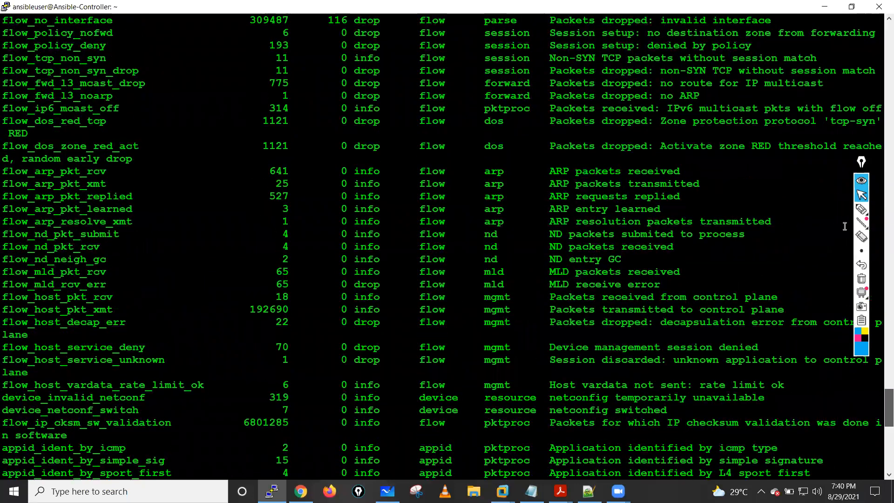
scroll(880, 226, "up", 1)
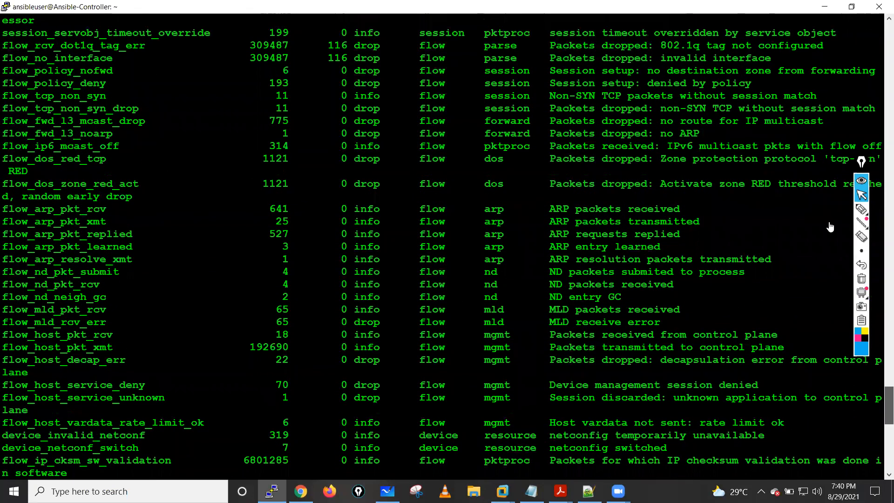
scroll(419, 225, "down", 15)
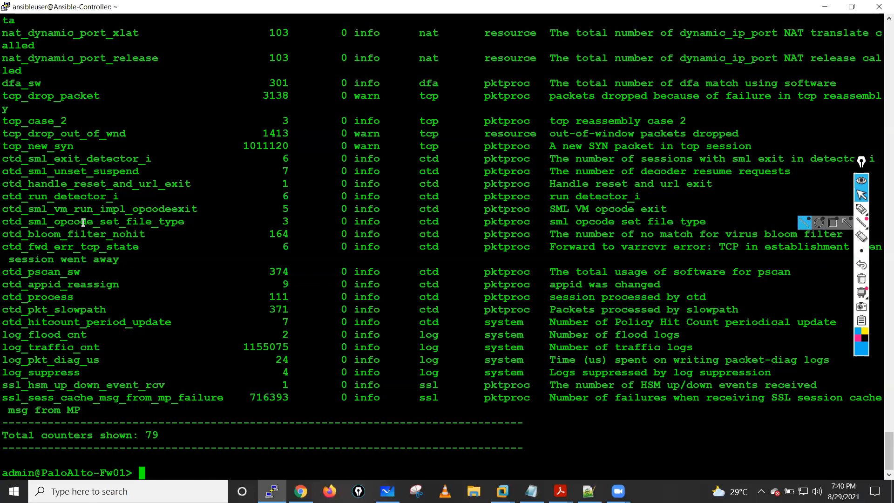
scroll(84, 222, "up", 6)
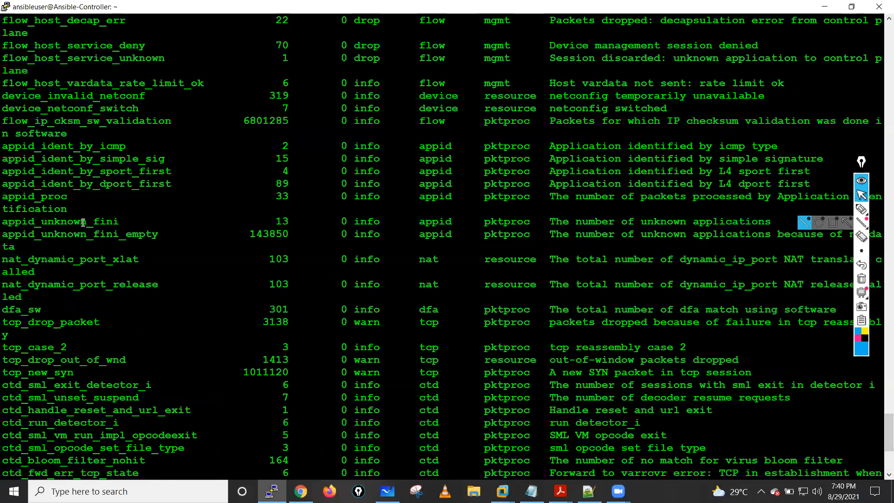
scroll(84, 222, "down", 8)
key("Return")
key("Return")
key("Return")
key("Return")
key("Return")
key("Return")
key("Return")
key("Return")
key("Return")
key("Return")
key("Return")
key("Return")
key("Return")
key("Return")
key("Return")
key("Return")
key("Return")
key("Return")
key("Return")
key("Return")
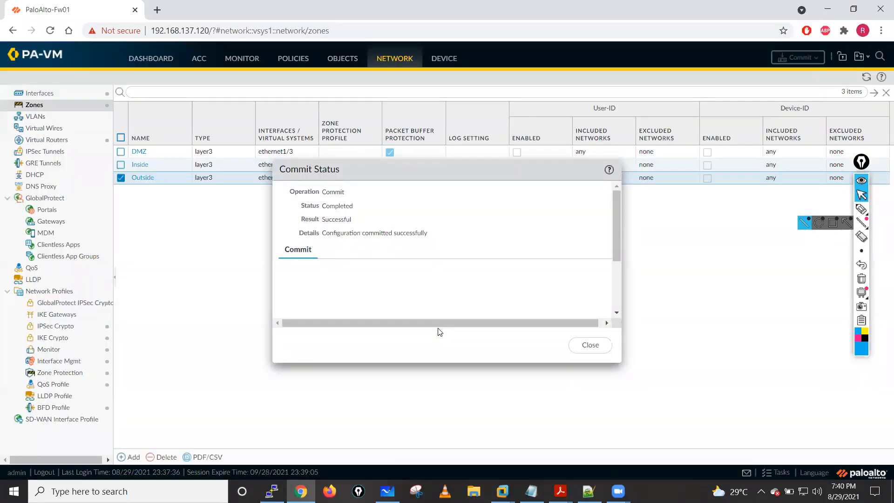
- Review the threat logs in the firewall's web interface in Chrome, and switch to the Kali Linux virtual machine in VMware Workstation
key("Escape")
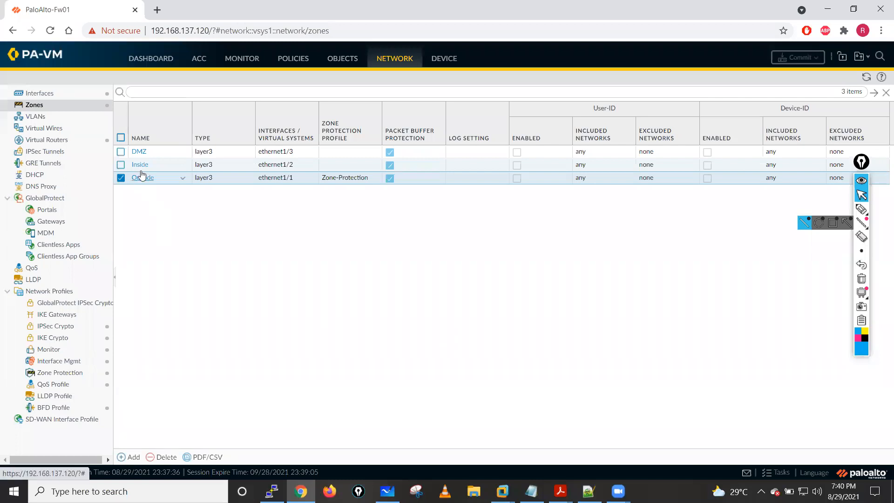
left_click(242, 59)
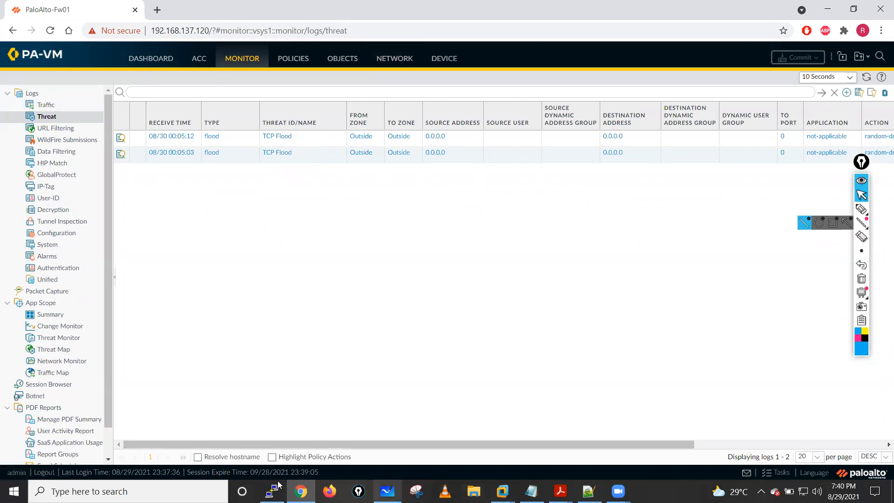
mouse_move(502, 491)
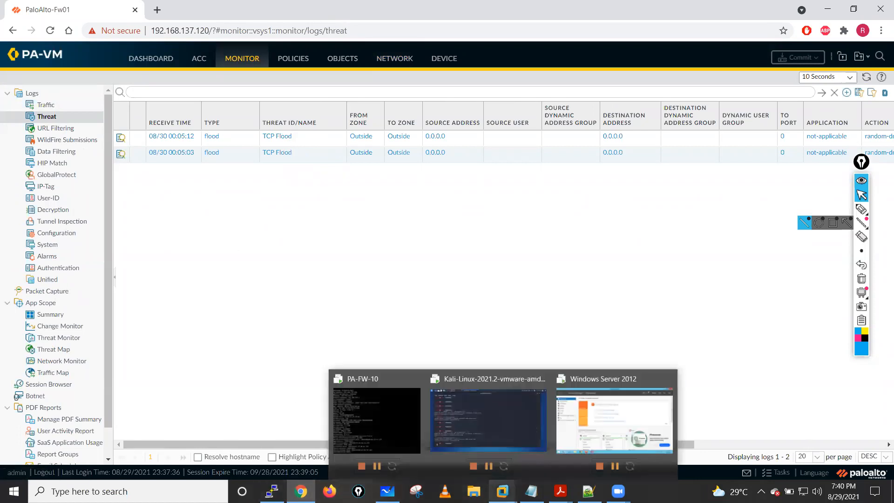
left_click(501, 412)
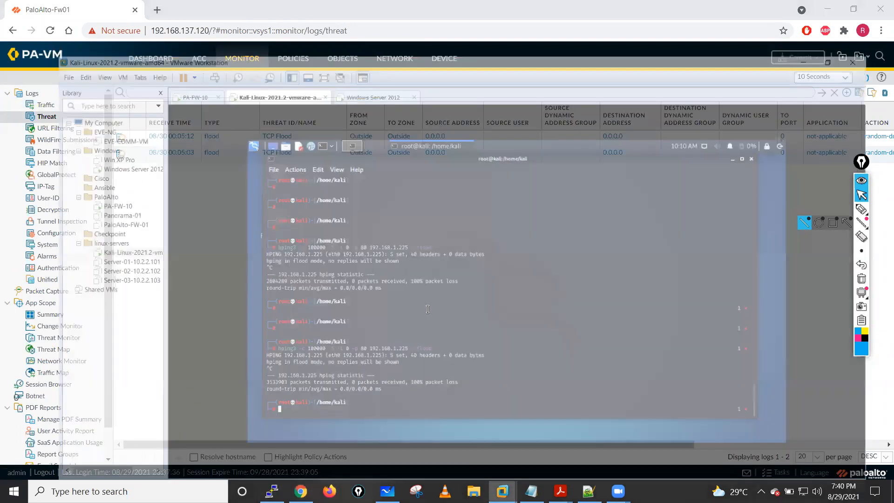
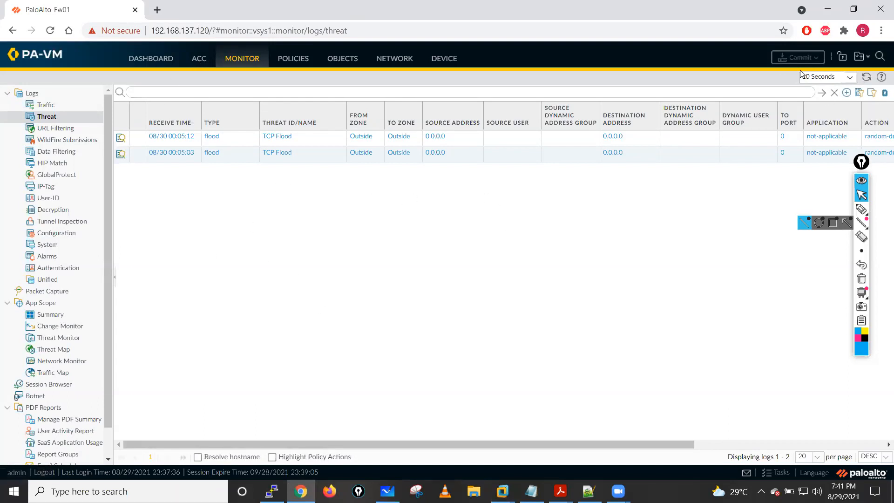
- Refresh the threat logs and examine the action and severity columns of the flood entries
left_click(868, 79)
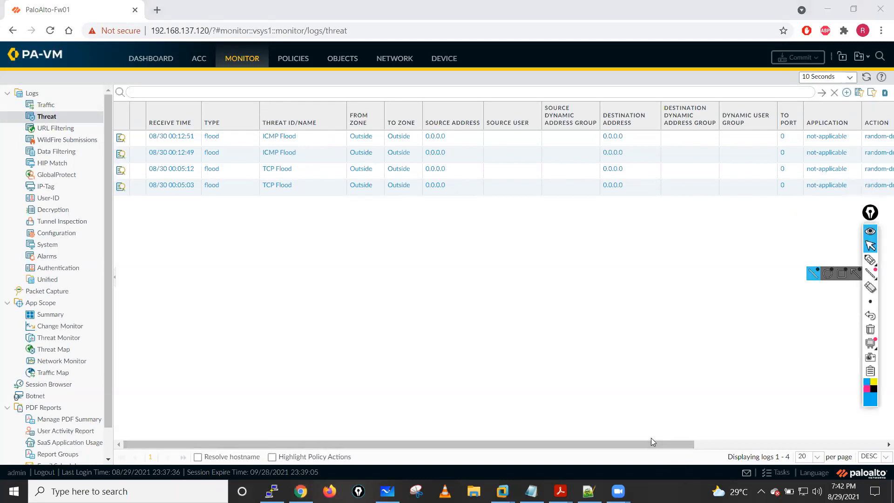
left_click_drag(655, 444, 722, 443)
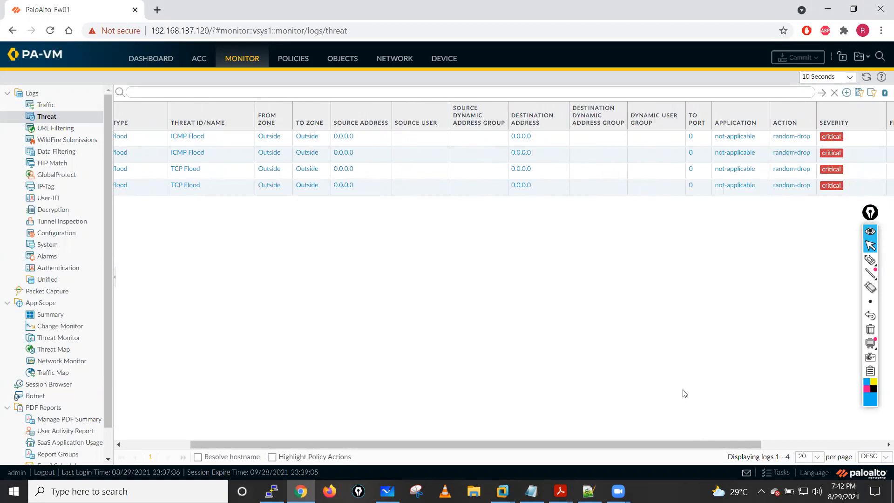
left_click_drag(688, 440, 791, 436)
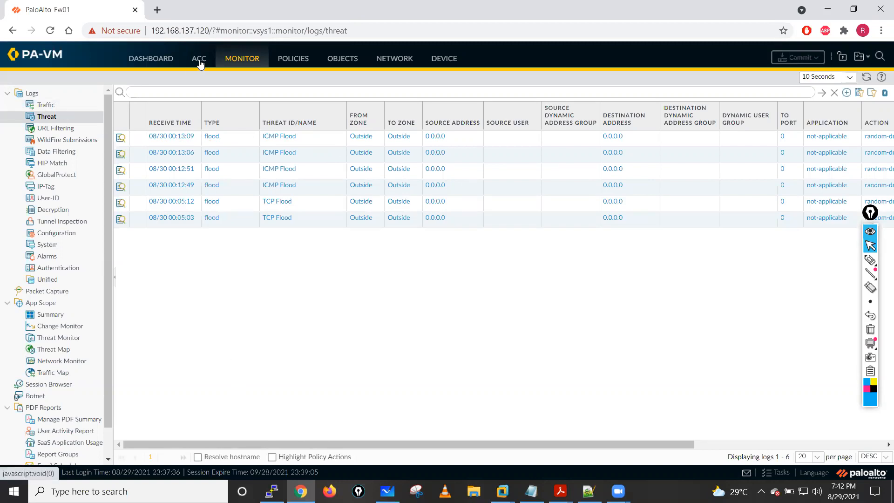
- Open the firewall's dashboard and highlight the current session count and the maximum session limit under System Resources
left_click(148, 62)
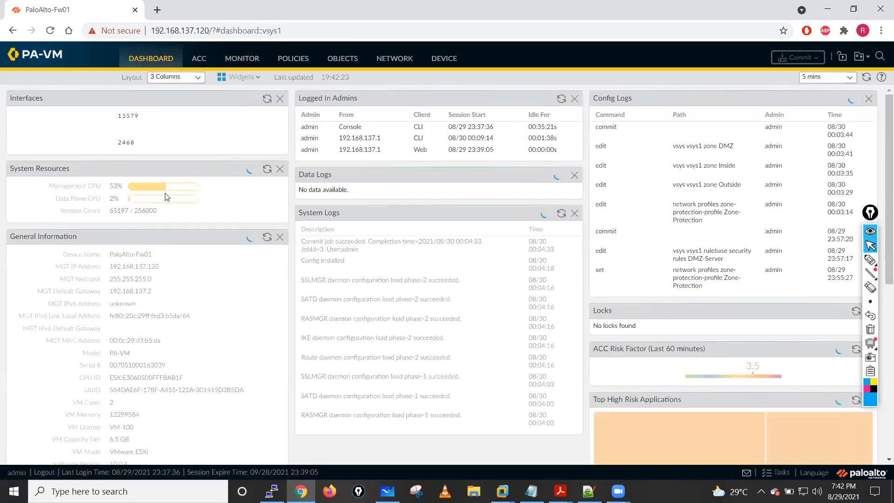
left_click_drag(110, 213, 130, 215)
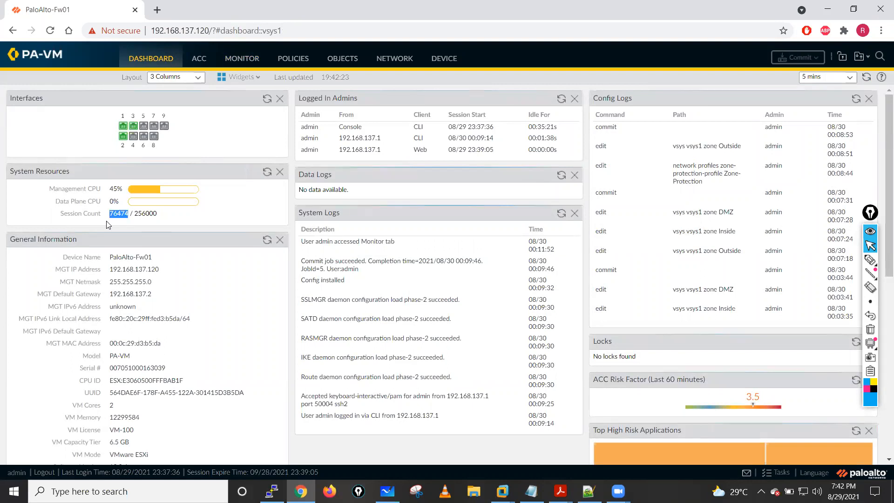
left_click_drag(134, 214, 167, 218)
left_click(136, 214)
left_click_drag(135, 213, 171, 213)
- Switch to the firewall's PuTTY terminal and run show session all
left_click(271, 491)
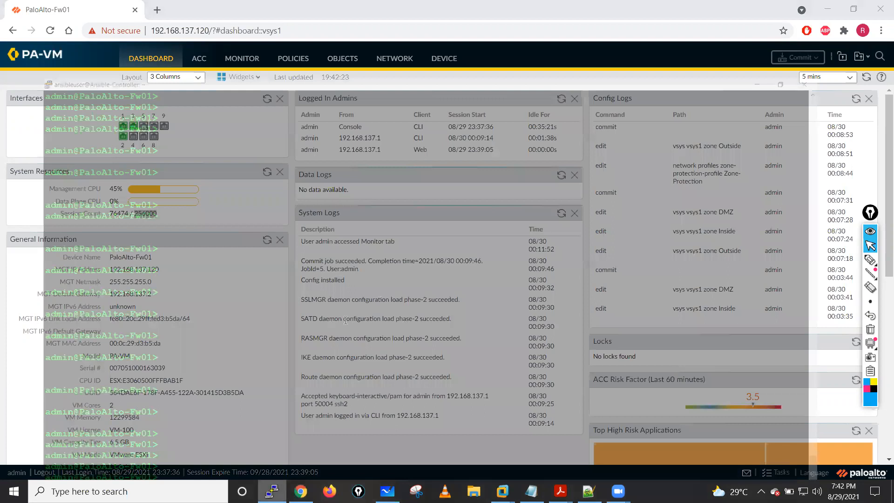
type("show se")
key("Tab")
type("ssion all")
key("Return")
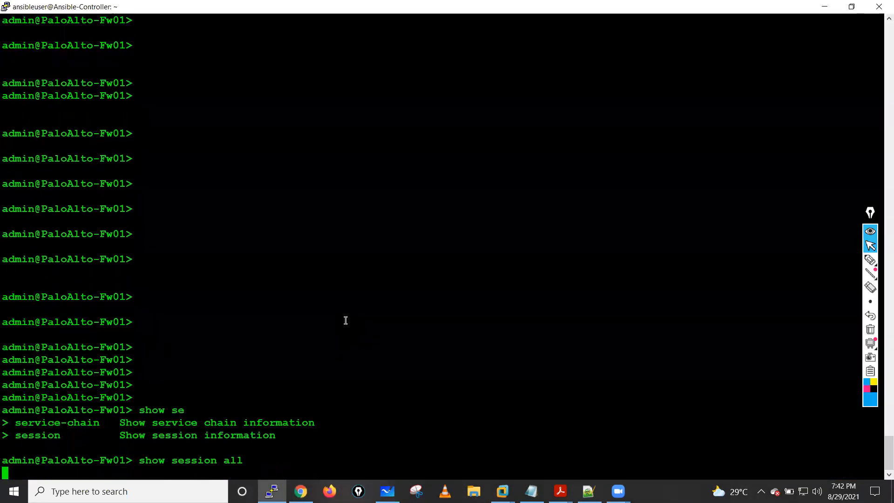
- Page through the session list until the prompt returns, and highlight the ID of one of the last ping sessions
key("space")
key("space")
key("space")
key("space")
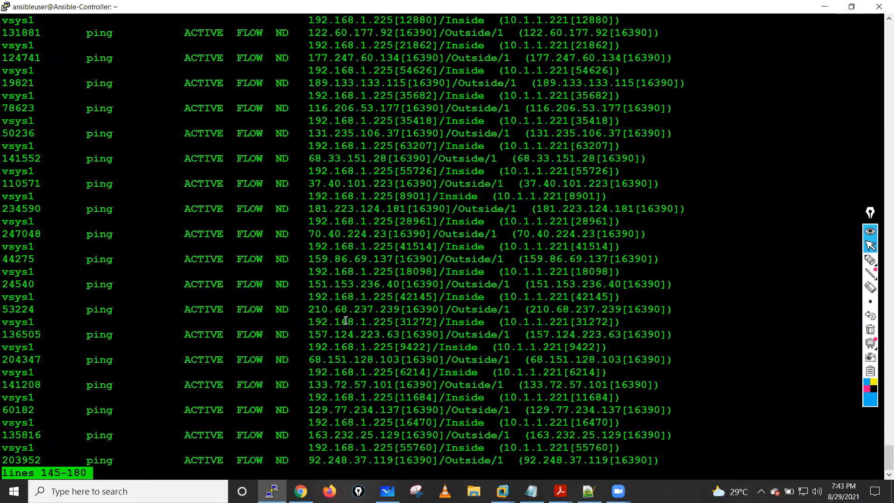
key("space")
key("space")
key("space")
key("space")
key("space")
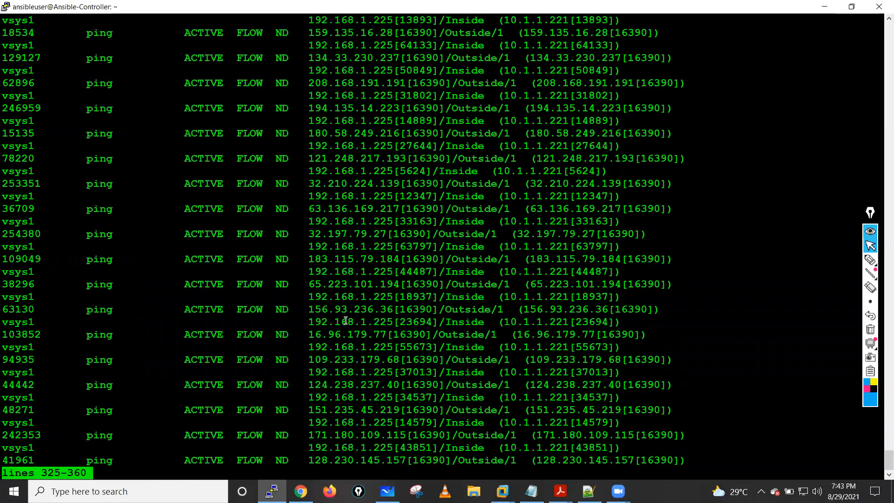
key("space")
key("space")
key("space")
key("space")
key("space")
key("space")
key("space")
key("space")
key("space")
key("space")
key("space")
key("space")
key("space")
key("space")
key("space")
key("space")
key("space")
key("space")
key("space")
key("space")
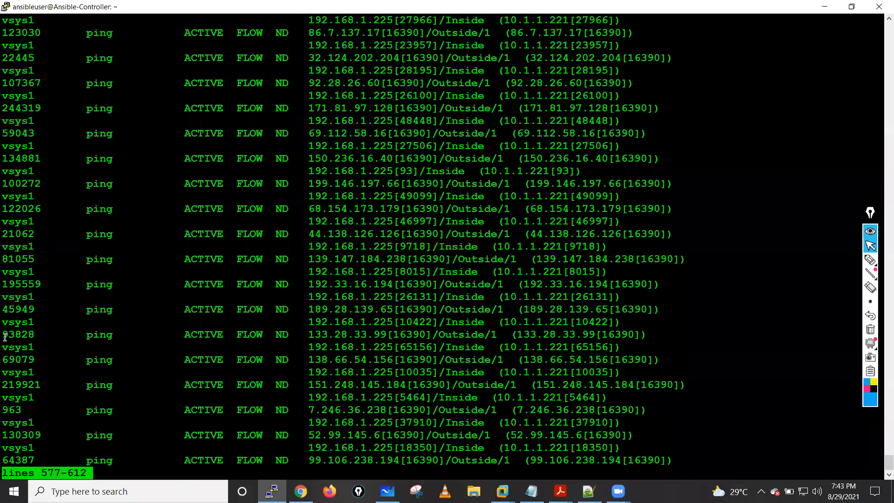
key("space")
key("space")
key("space")
key("space")
key("space")
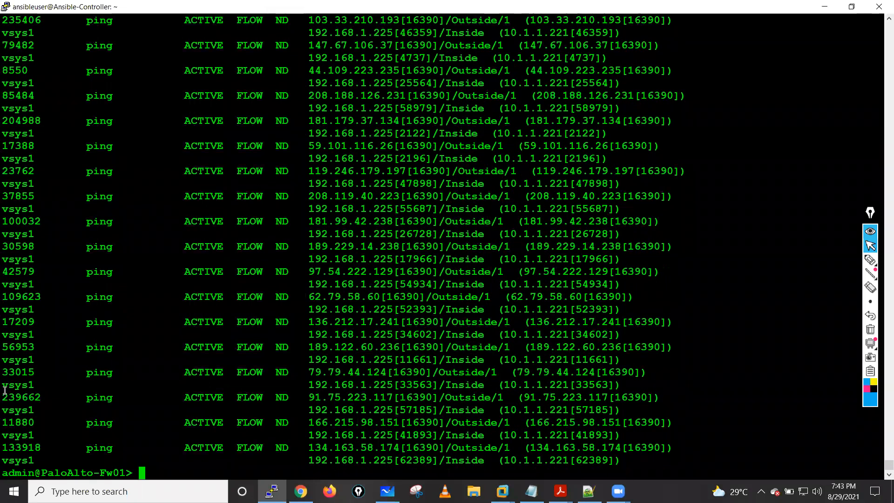
double_click(19, 422)
left_click_drag(58, 398, 3, 399)
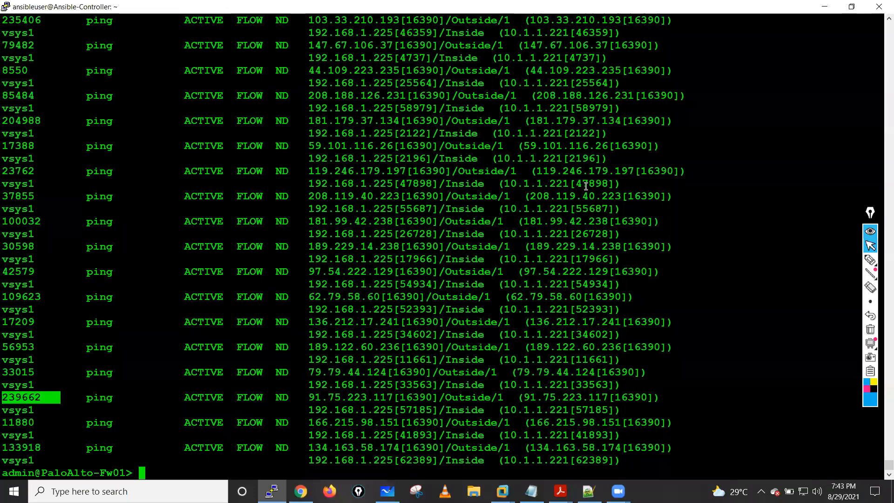
- Return to the firewall's dashboard in Chrome, refresh System Resources, and highlight the data plane CPU usage
left_click(825, 6)
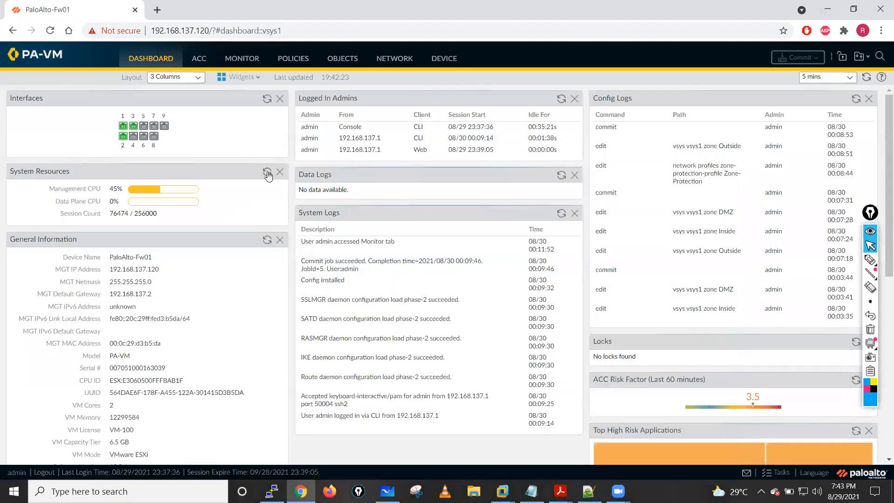
left_click(267, 172)
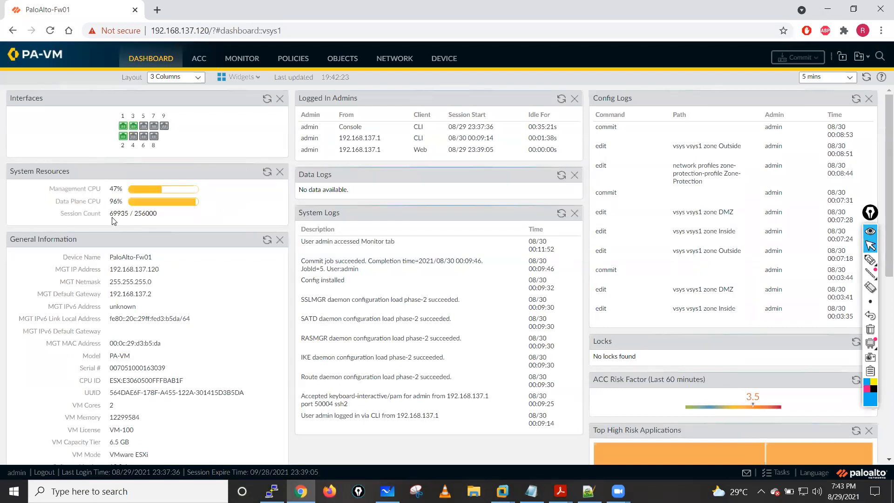
mouse_move(110, 213)
left_mouse_down()
mouse_move(154, 214)
mouse_move(123, 201)
left_mouse_up()
mouse_move(502, 491)
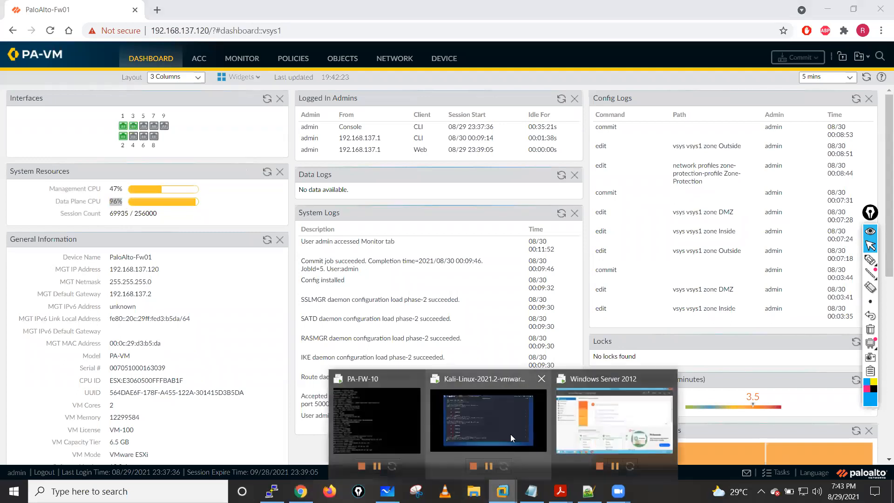
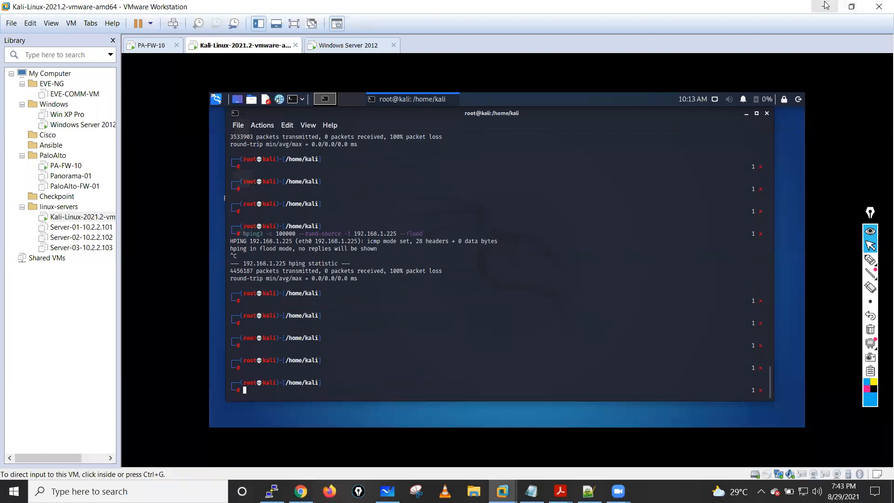
- Minimize VMware Workstation, refresh System Resources on the firewall dashboard, and highlight the data plane CPU usage
left_click(825, 6)
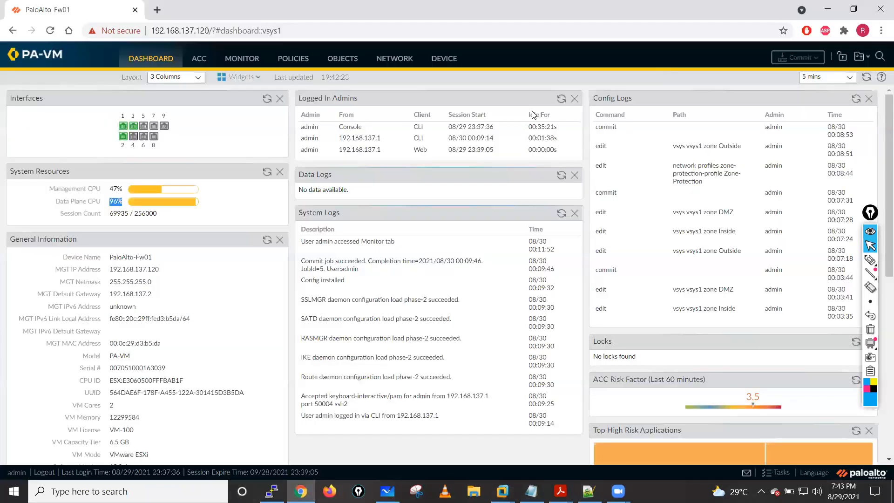
left_click(266, 173)
left_click(266, 175)
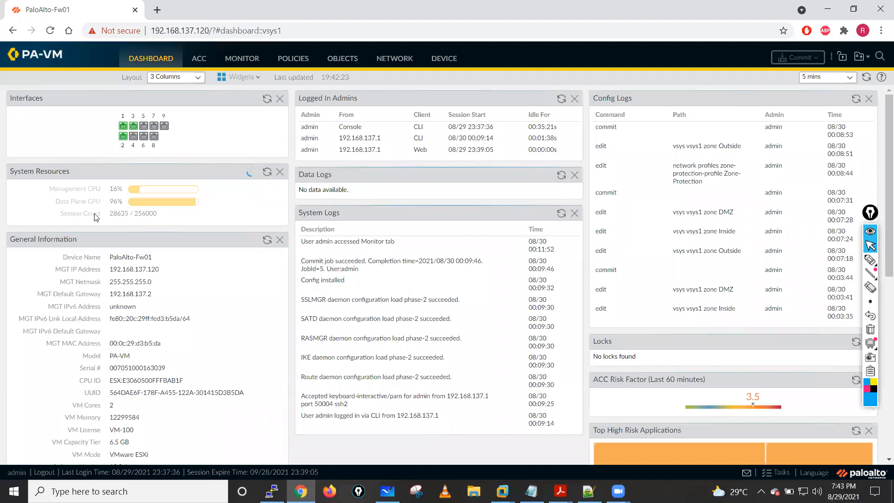
double_click(115, 202)
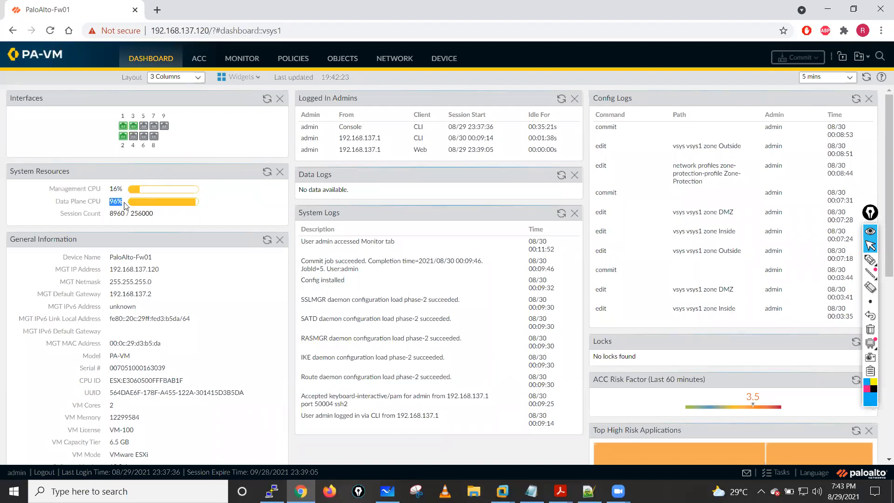
- Keep refreshing System Resources to recheck the CPU usage and session count
left_click(266, 173)
left_click(266, 174)
left_click(268, 173)
left_click(266, 173)
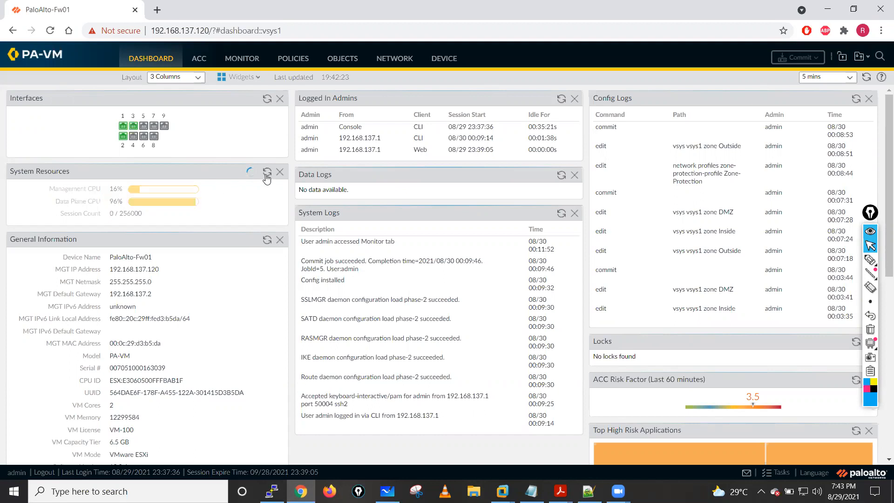
left_click(267, 173)
left_click(268, 173)
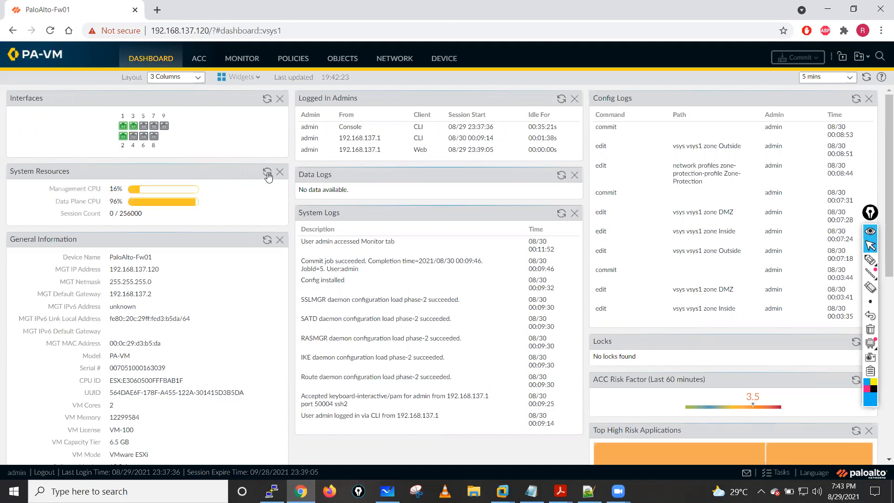
left_click(268, 173)
left_click(267, 175)
left_click(266, 175)
left_click(267, 175)
- Check the active sessions in the PuTTY terminal with show session all, and open the firewall's threat log in Chrome
left_click(272, 491)
left_click(244, 60)
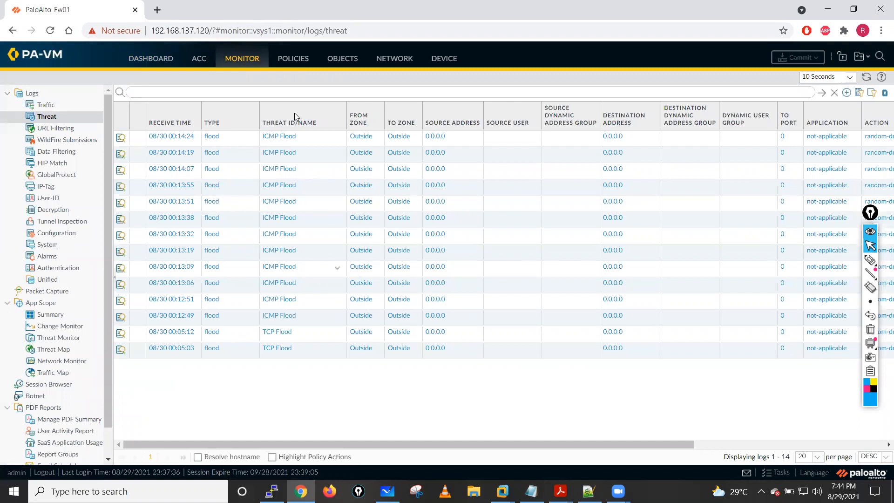
- Return to the firewall's dashboard and refresh System Resources to compare the CPU usage and session count
left_click(145, 60)
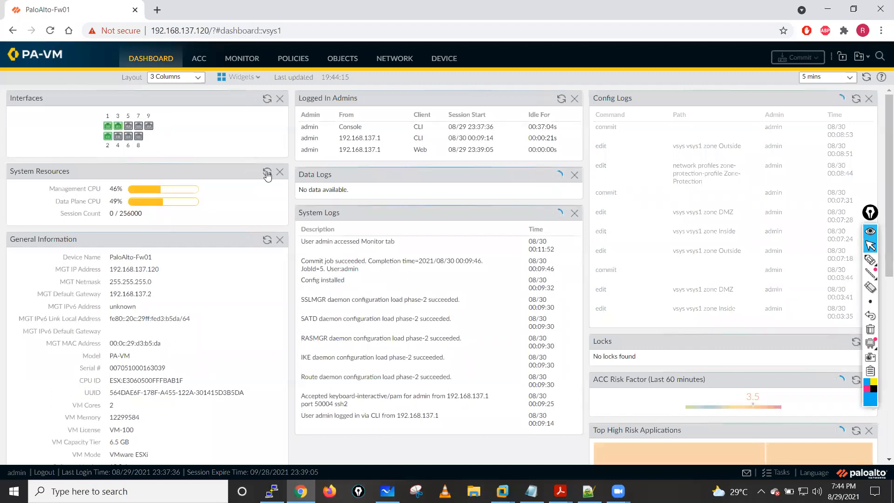
left_click(267, 173)
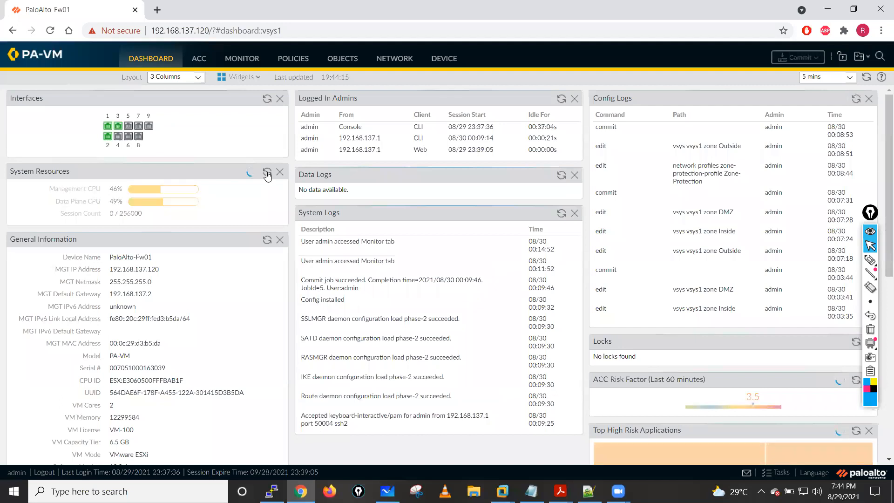
left_click(267, 173)
left_click(267, 172)
left_click(267, 173)
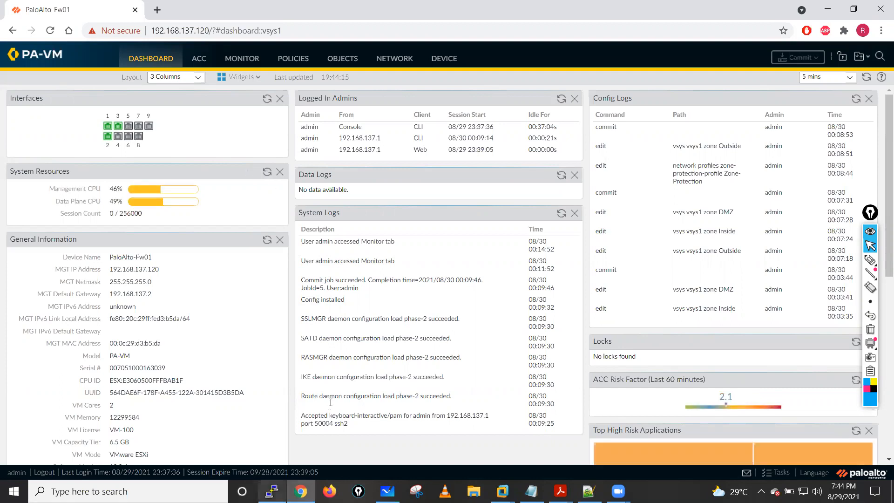
- Switch to the firewall's PuTTY terminal and run show zone-protection zone Outside, using command help to find the options
key("alt+Tab")
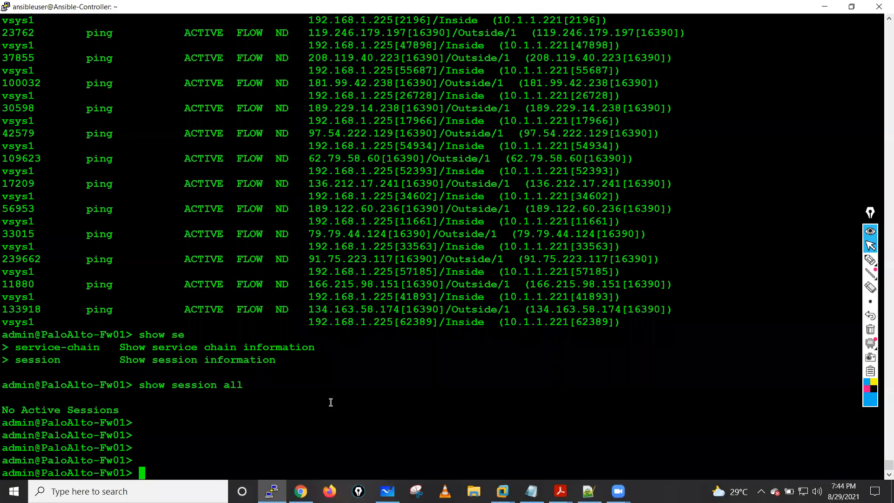
type("show zone-protection")
key("question")
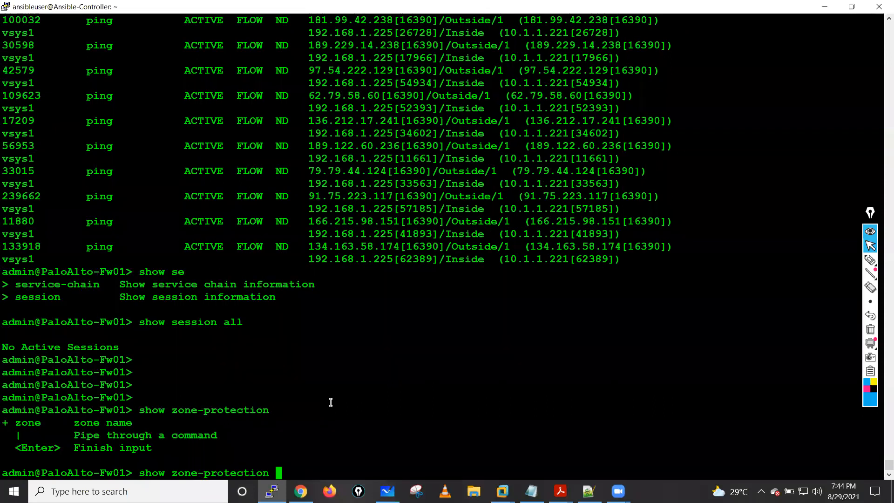
key("question")
type("zone")
key("question")
type("o")
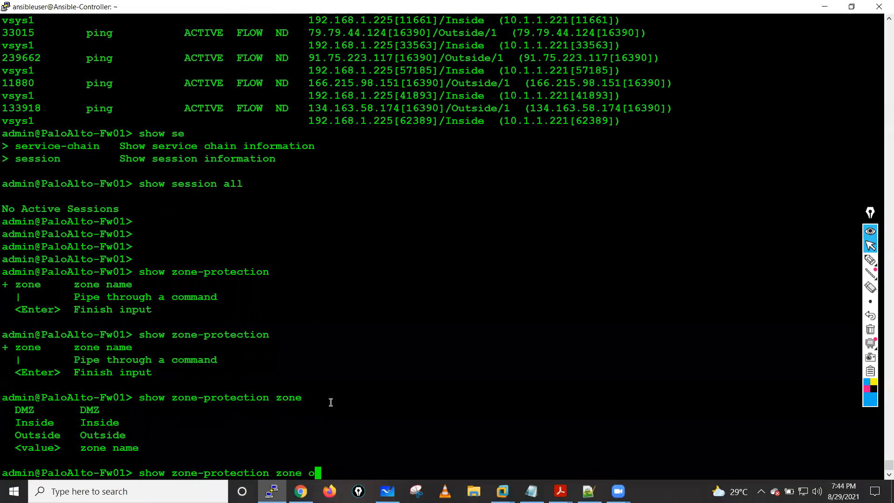
key("Tab")
key("Return")
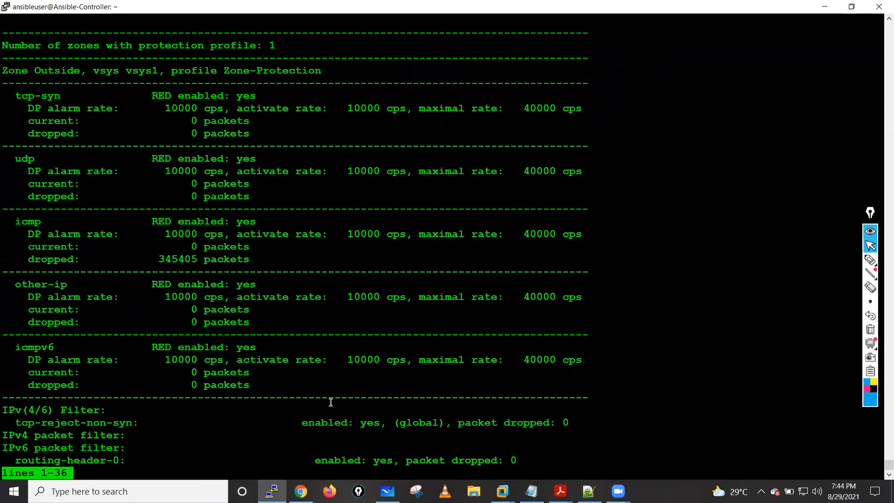
- Page through the zone protection output to its end and return to the command prompt
key("Return")
key("Return")
key("Return")
key("Return")
key("Return")
key("Return")
key("Return")
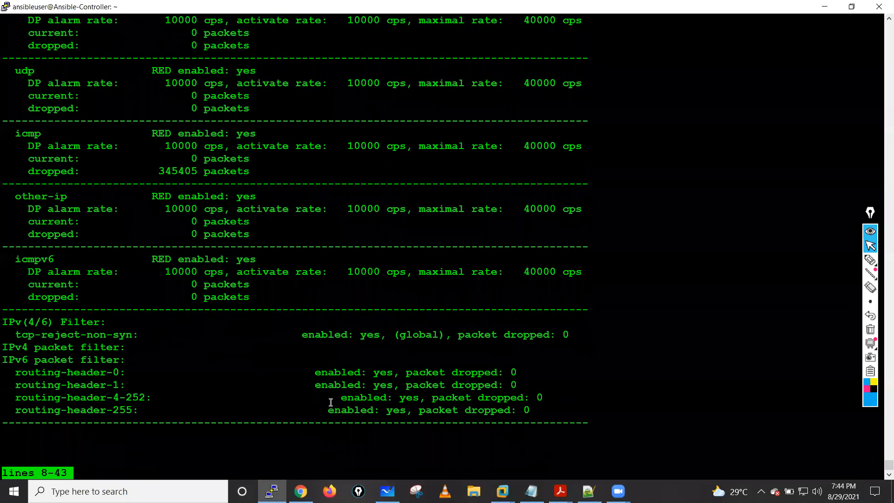
key("q")
key("Return")
key("Return")
key("Return")
key("Return")
key("Return")
key("Return")
key("Return")
left_click_drag(537, 285, 520, 321)
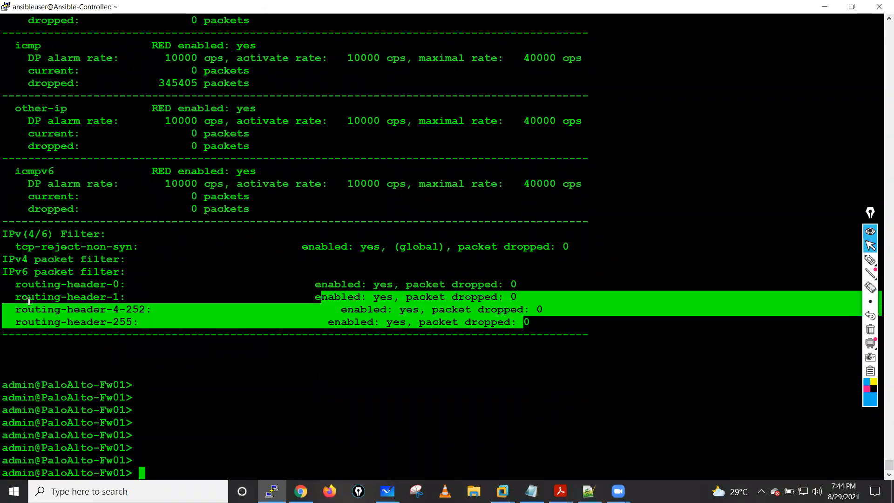
left_click(14, 280)
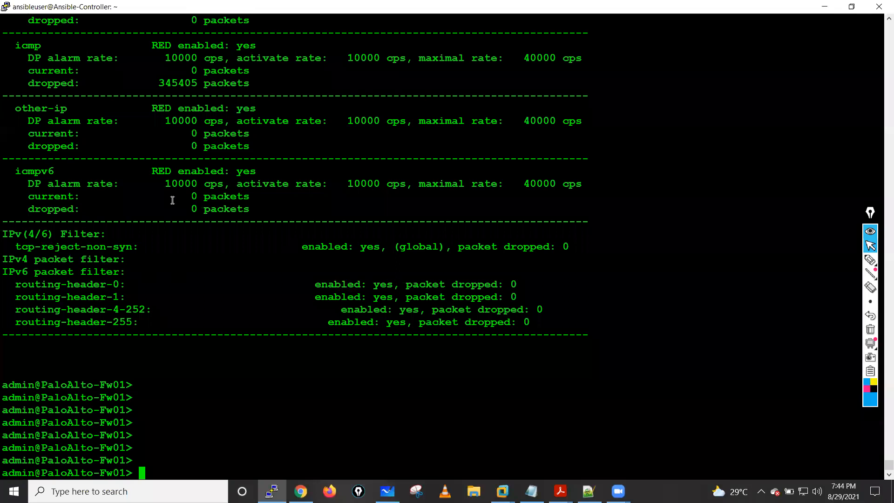
- Highlight the icmp section's flood rates and its dropped packet count in the Outside zone output
scroll(54, 112, "up", 6)
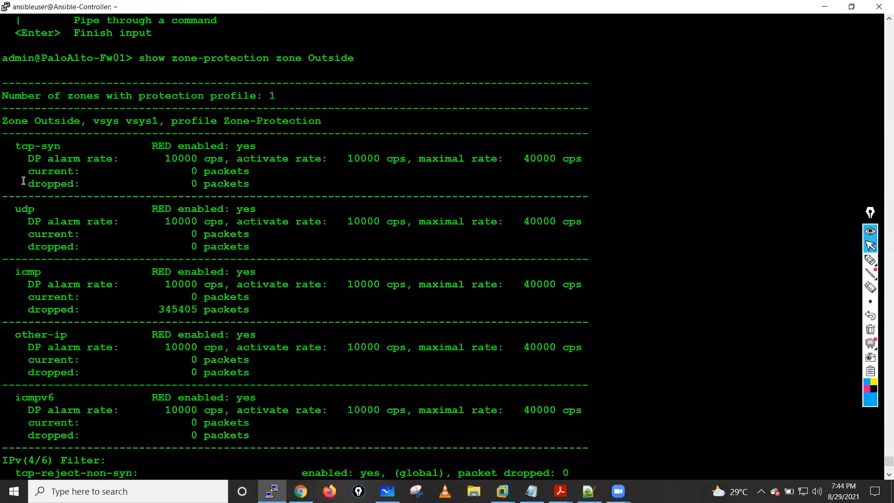
left_click_drag(14, 272, 423, 287)
left_click_drag(158, 309, 204, 309)
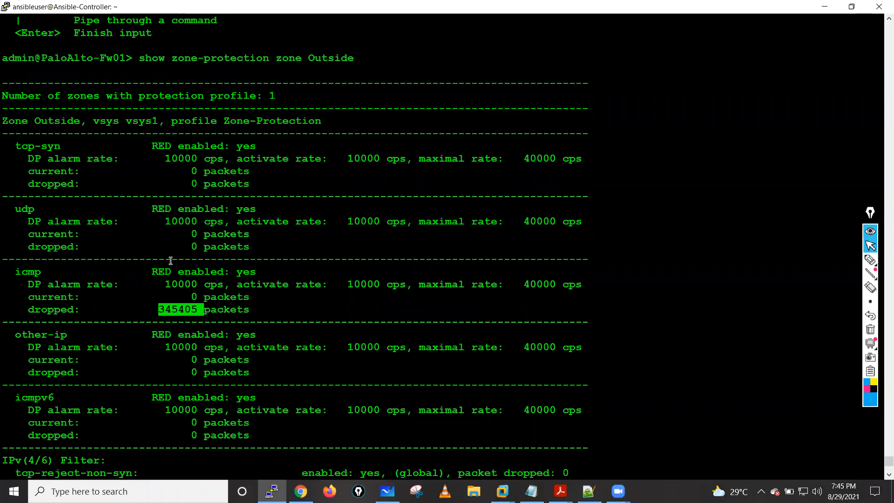
- Highlight the tcp-syn current and dropped packet counters and the whole udp section for comparison
left_click(171, 167)
left_click_drag(29, 170, 263, 188)
left_click(181, 260)
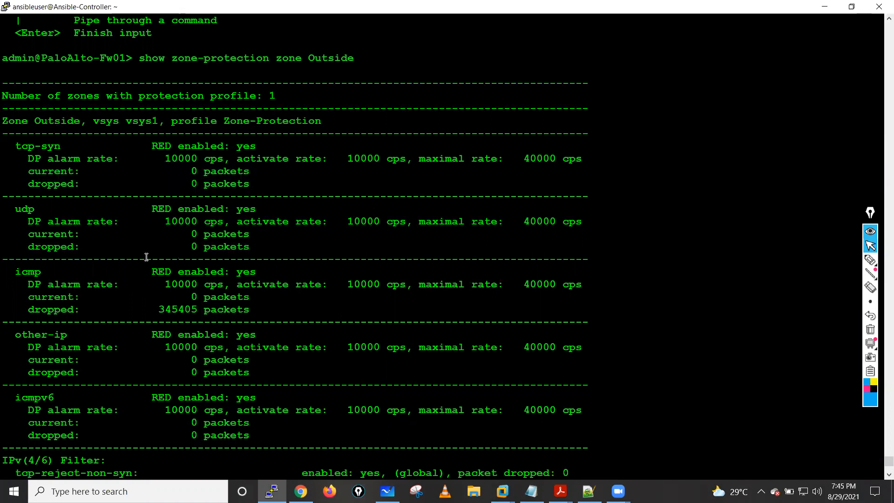
left_click_drag(9, 207, 278, 243)
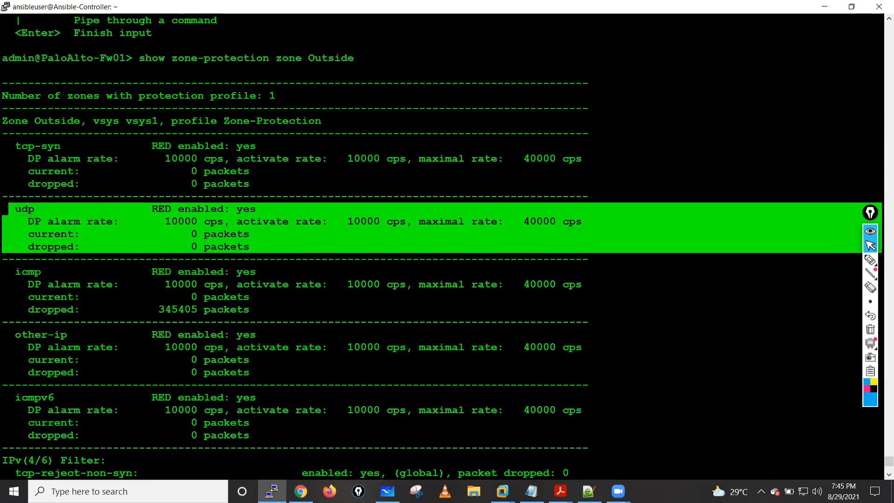
- Switch back to the firewall's dashboard in Chrome and refresh System Resources
key("alt+Tab")
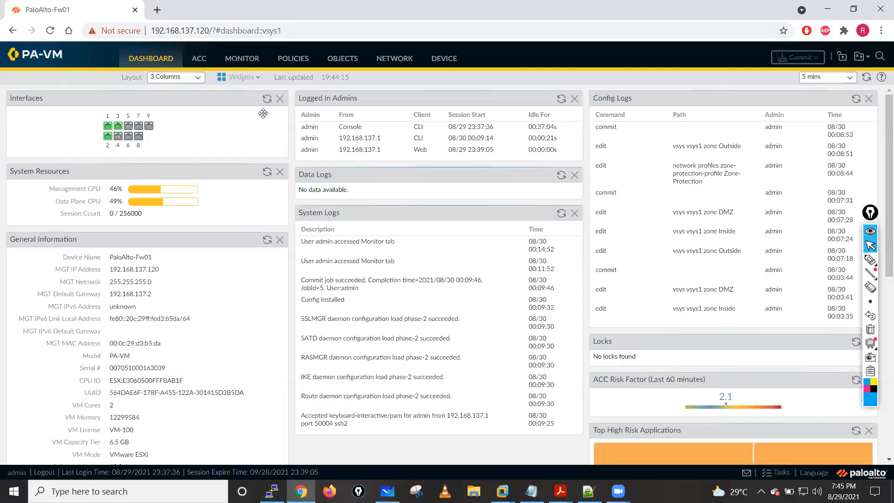
left_click(266, 172)
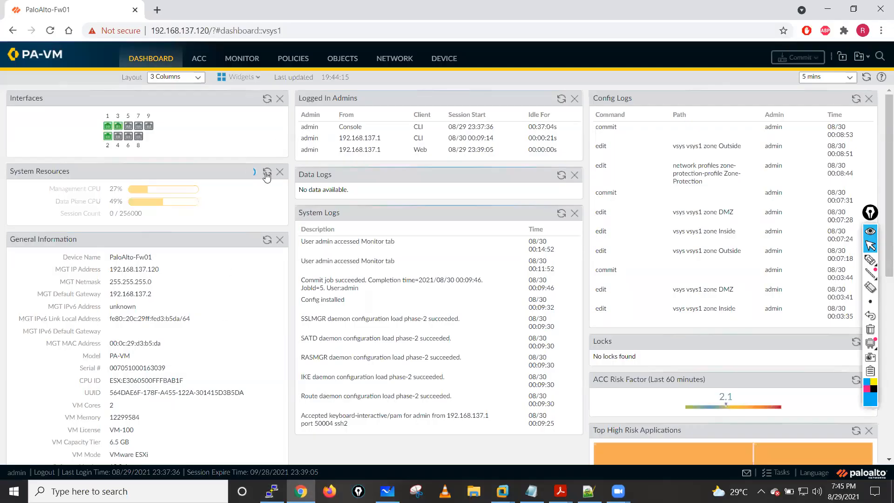
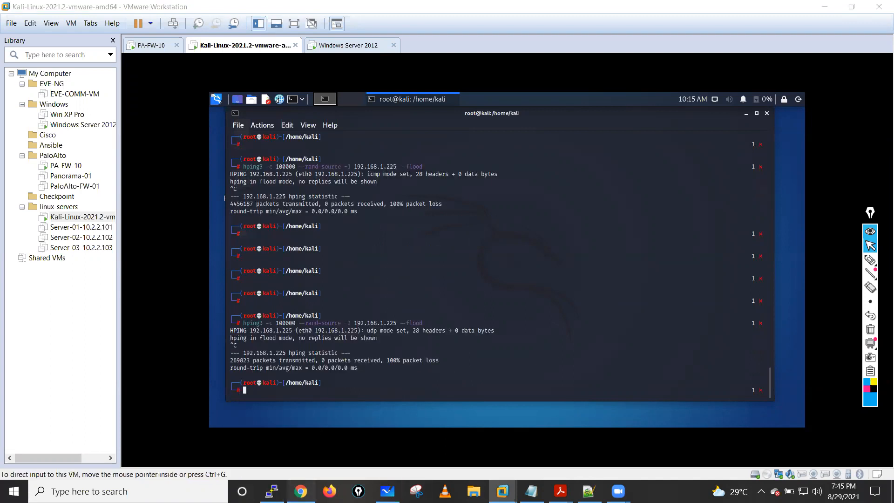
- Switch to the firewall's dashboard in Chrome and refresh System Resources twice to check CPU load and session count after the UDP flood
left_click(301, 491)
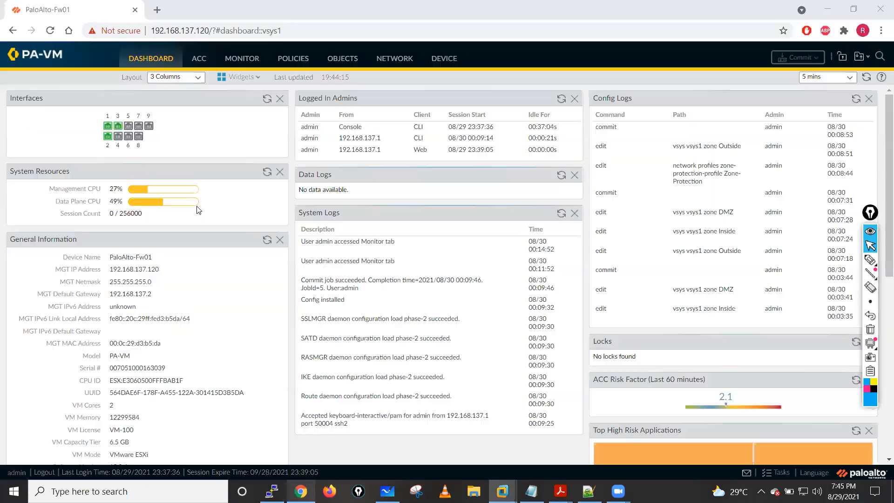
left_click(268, 175)
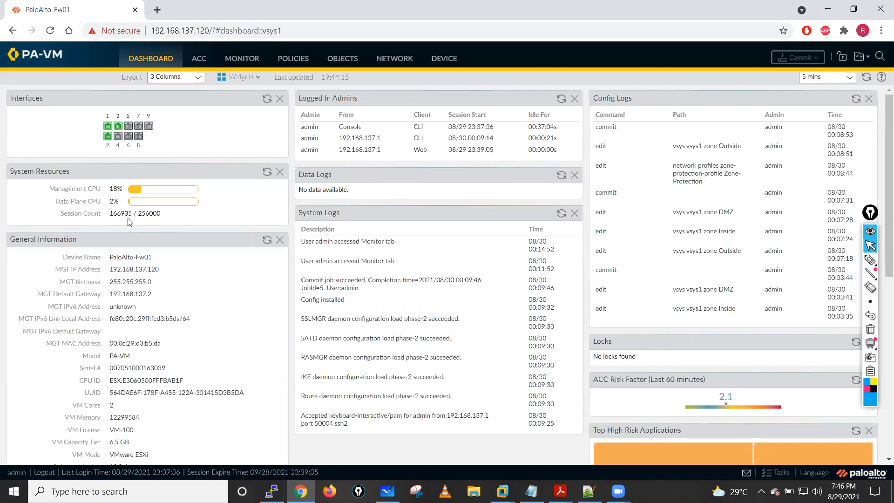
left_click(267, 172)
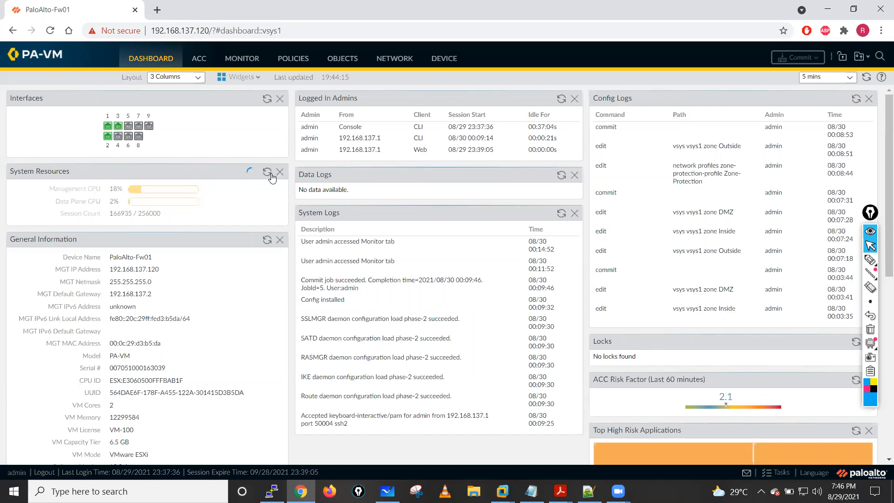
- Open the firewall's Threat log and review the flood entries across the columns, including their action and severity
left_click(239, 62)
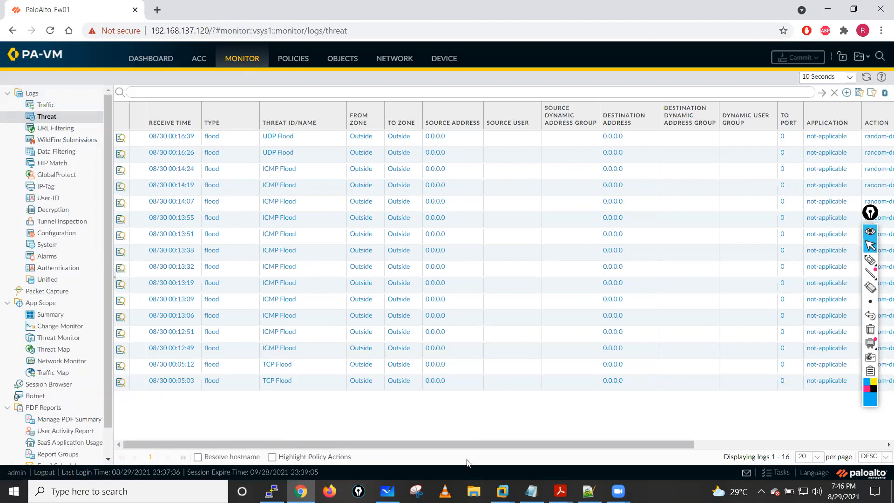
scroll(453, 445, "right", 5)
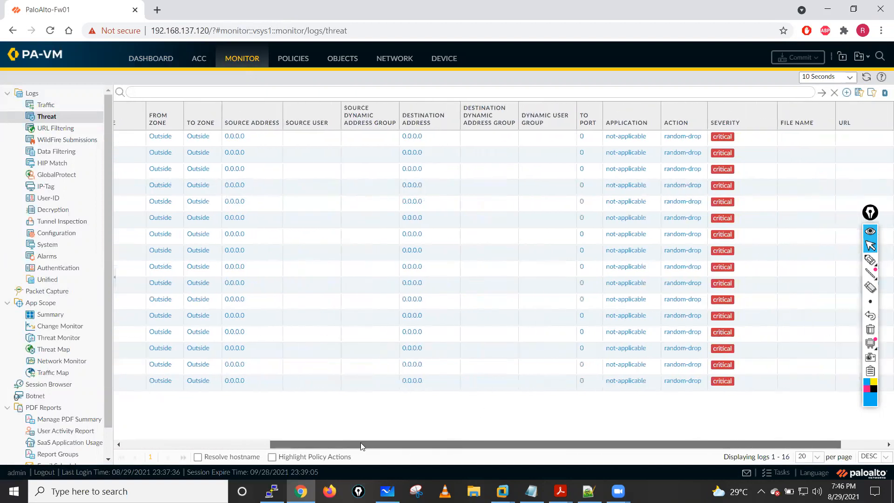
scroll(360, 446, "right", 2)
scroll(237, 177, "left", 7)
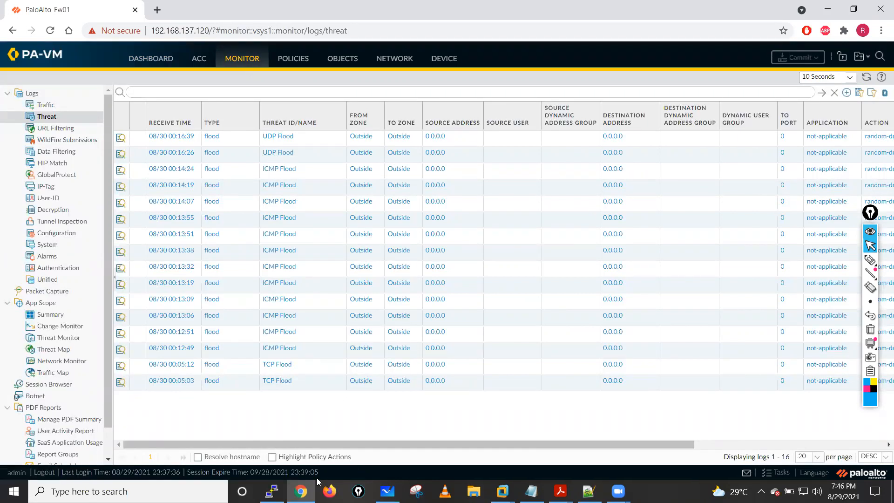
- Switch to the firewall's PuTTY session and rerun "show zone-protection zone Outside" below a few blank prompts
mouse_move(870, 301)
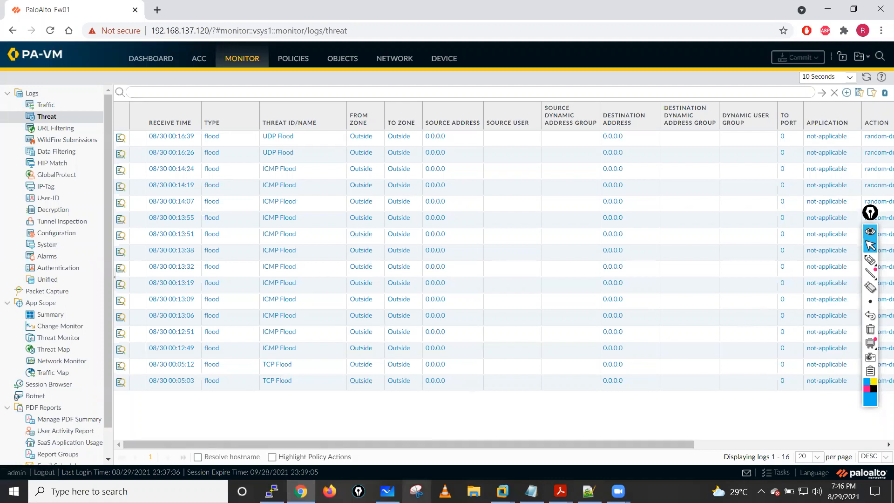
left_click(272, 491)
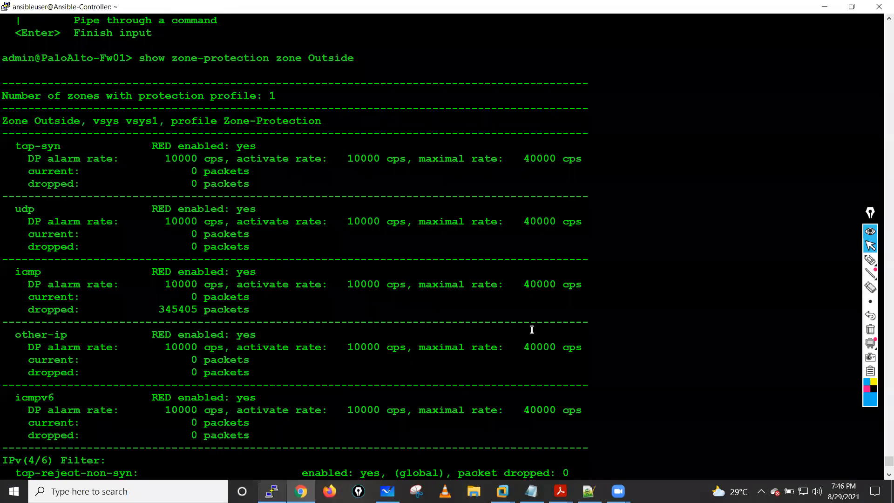
key("Return")
key("Return")
key("Return")
key("Return")
key("Return")
key("Return")
key("Return")
key("Return")
key("Return")
key("Return")
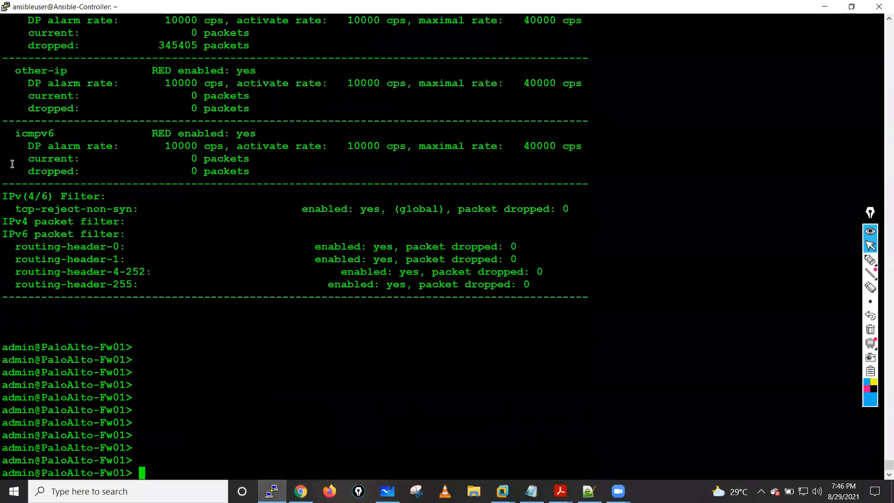
key("Up")
key("Return")
- Highlight the udp section's dropped and current packet counters, and quit the paged output back to the command prompt
left_click_drag(29, 188, 254, 197)
left_click(161, 197)
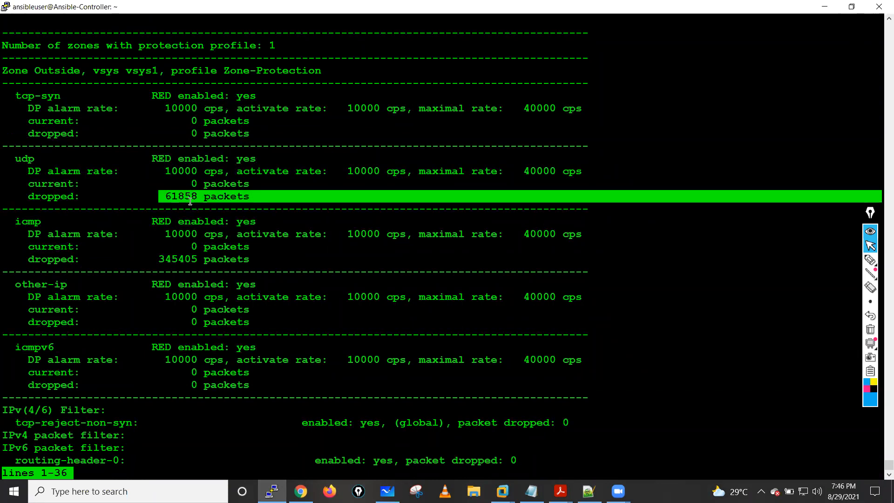
left_click(237, 196)
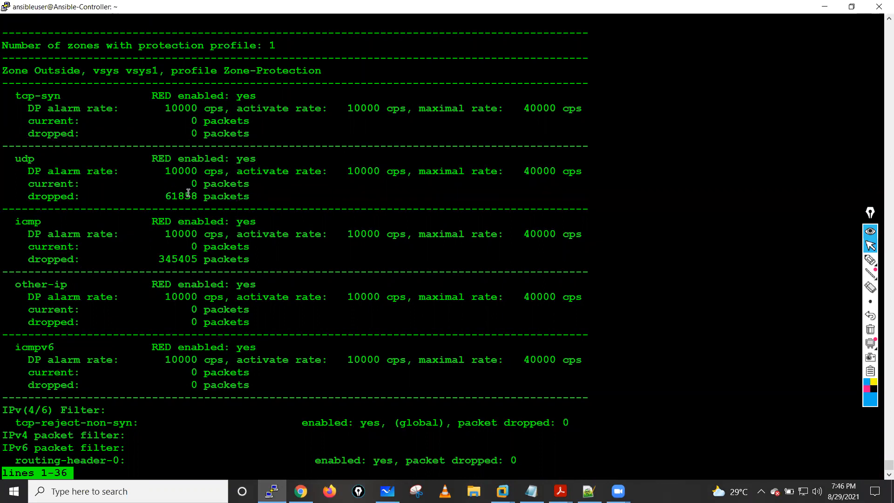
left_click_drag(29, 184, 325, 183)
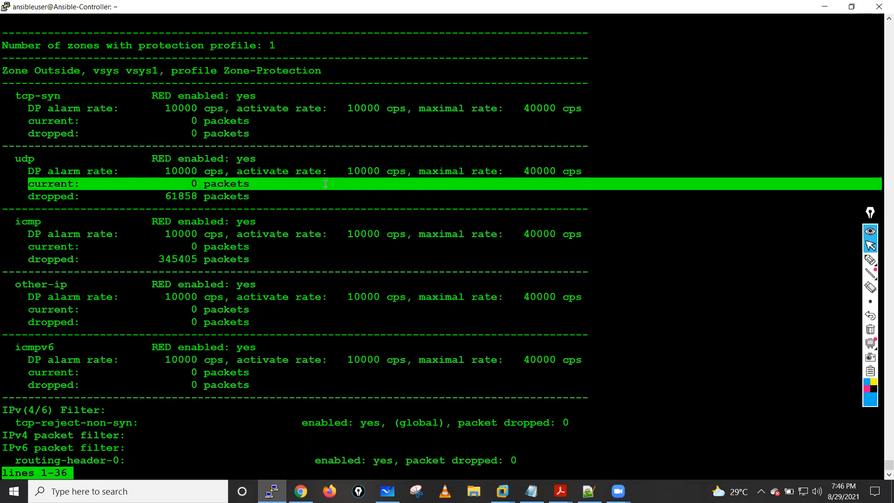
left_click(271, 189)
key("q")
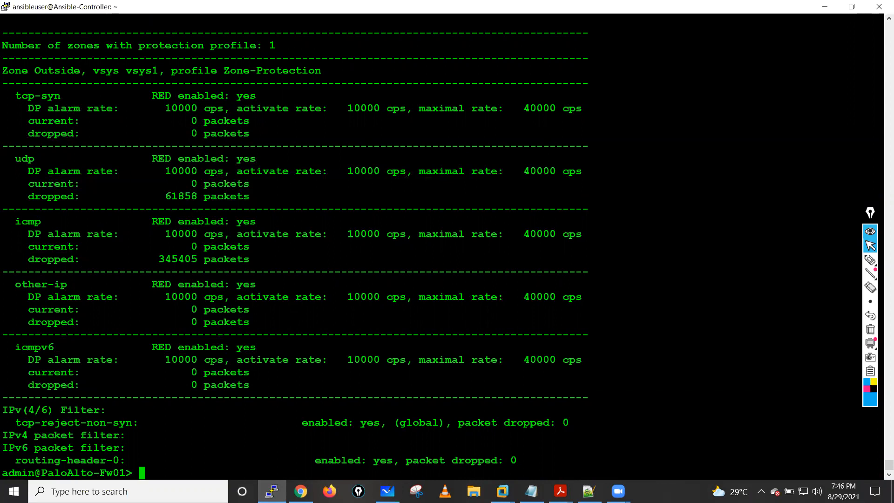
- Switch to VMware Workstation
left_click(503, 491)
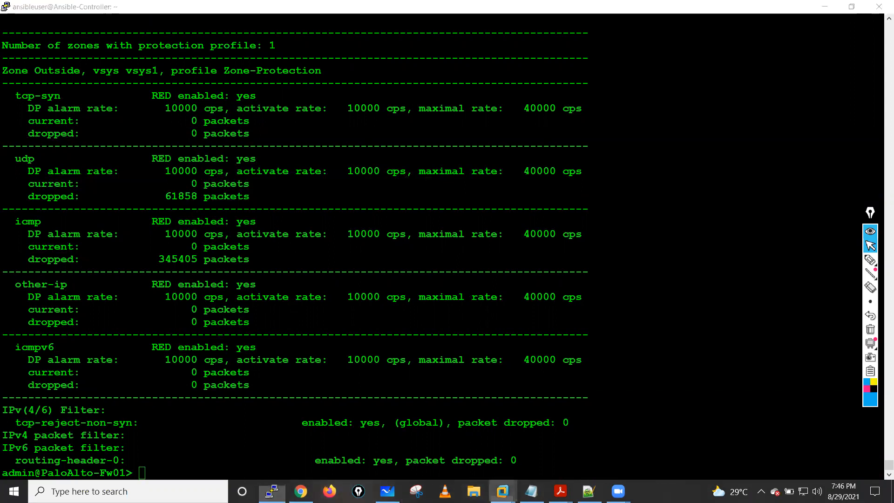
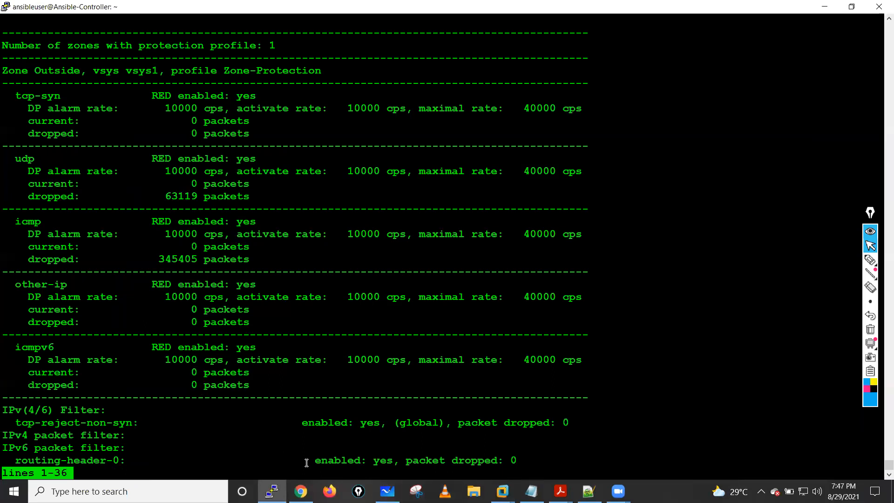
- Page through the rest of the Outside zone's protection output to return to the firewall's command prompt
key("space")
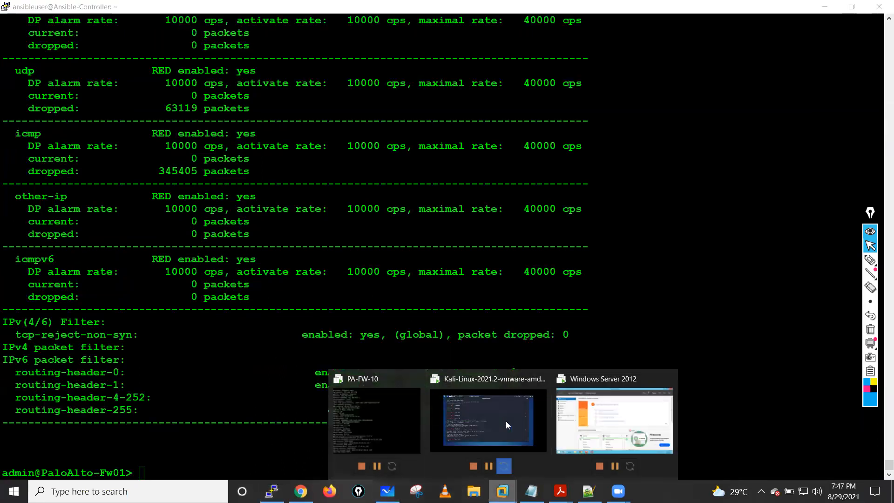
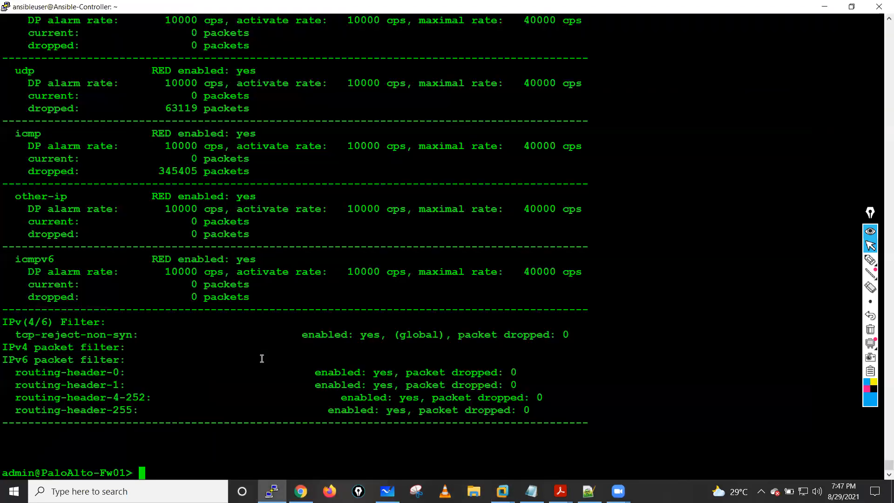
- Rerun the previous zone protection command to refresh the Outside zone's flood counters
key("Up")
key("Return")
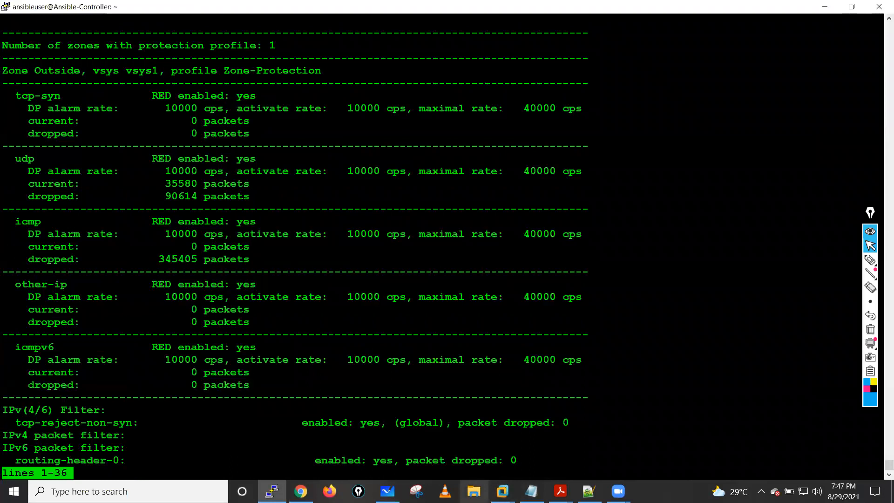
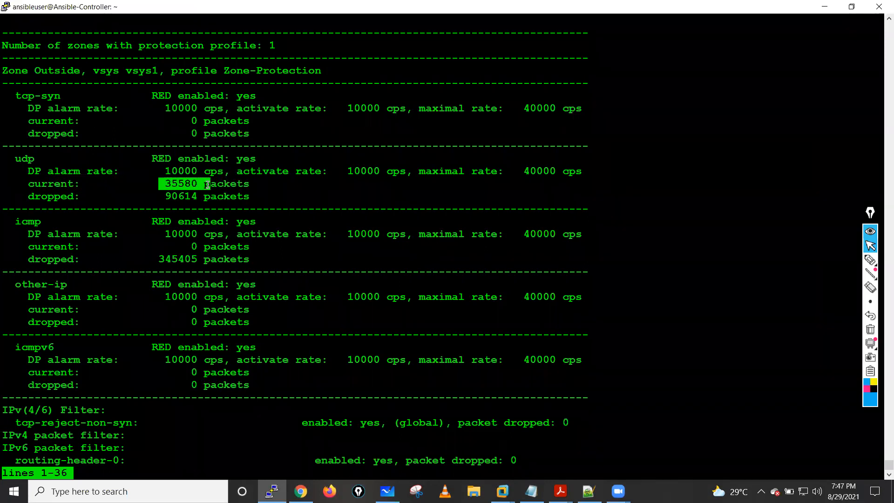
- Examine the UDP current and dropped packet counters for the Outside zone, and page through the remaining zone protection output
left_click(208, 184)
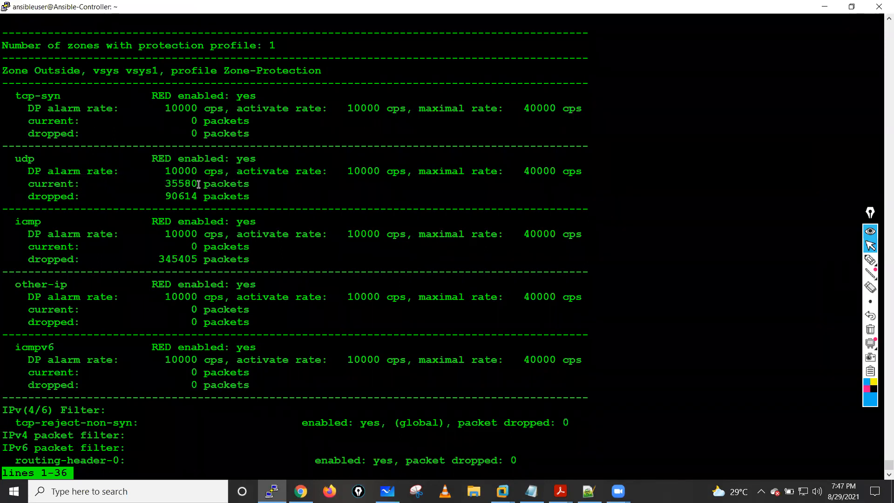
left_click_drag(155, 202, 279, 202)
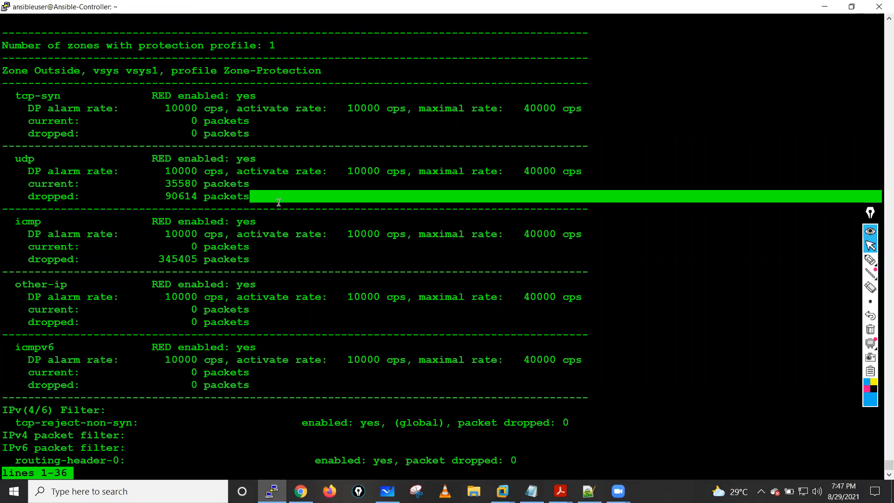
key("Return")
key("Return")
key("Return")
key("Return")
key("Return")
key("Return")
key("Return")
key("Return")
key("Return")
key("Return")
key("Return")
key("Return")
key("Return")
key("Return")
key("Return")
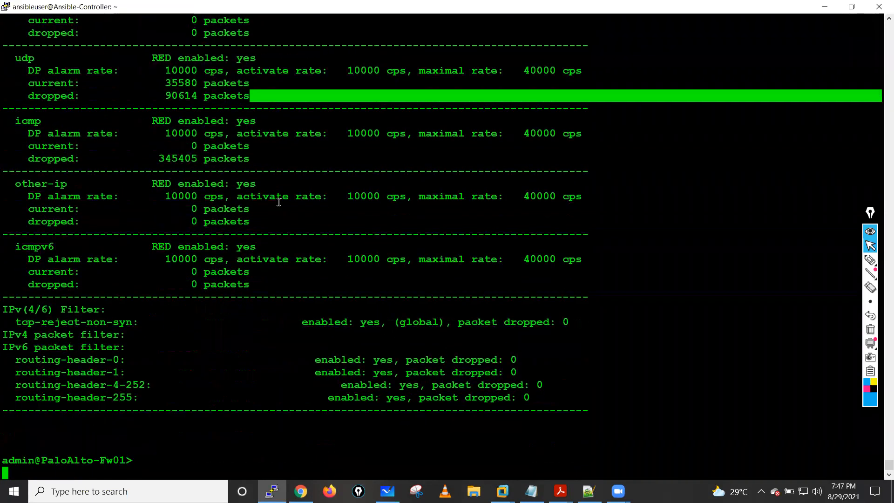
key("Return")
key("Return")
key("Return")
key("Return")
key("Return")
key("Return")
key("Return")
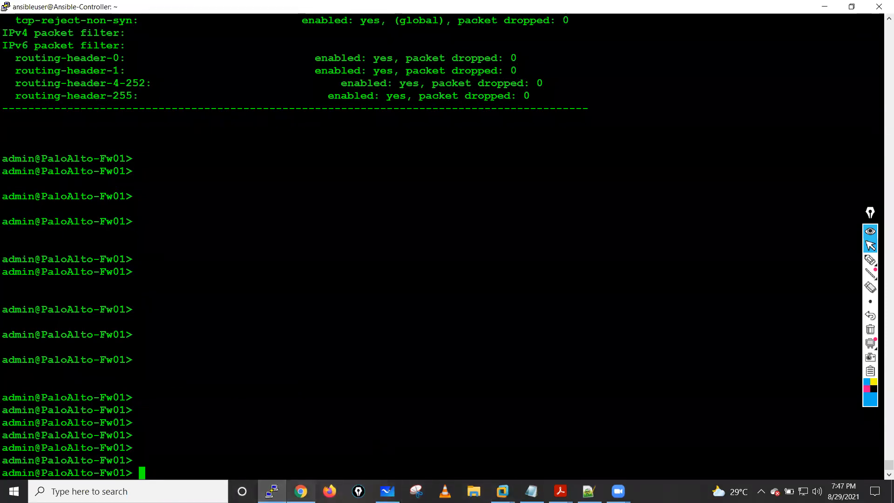
- Switch to the firewall's web interface in Chrome, display the dashboard and refresh the System Resources widget
key("alt+Tab")
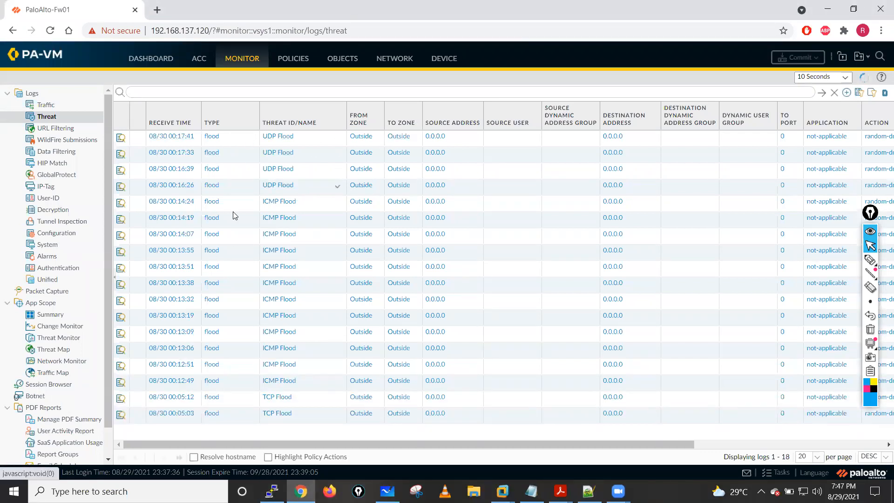
left_click(143, 62)
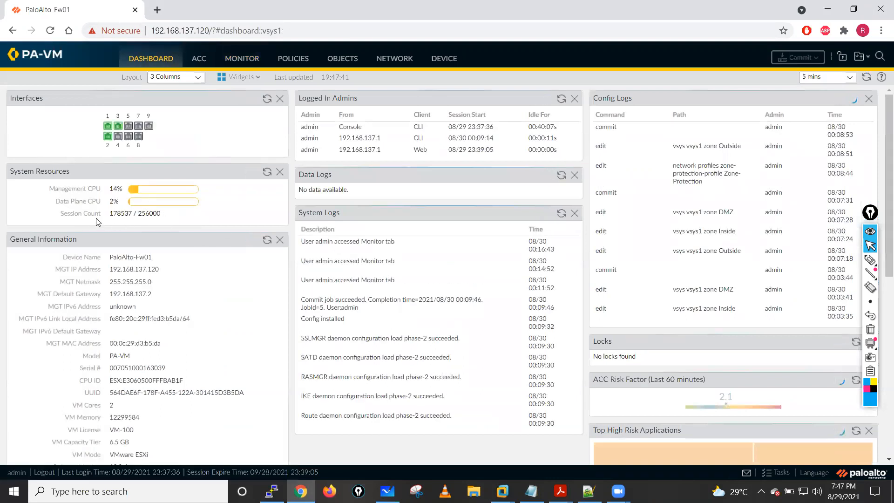
left_click(267, 175)
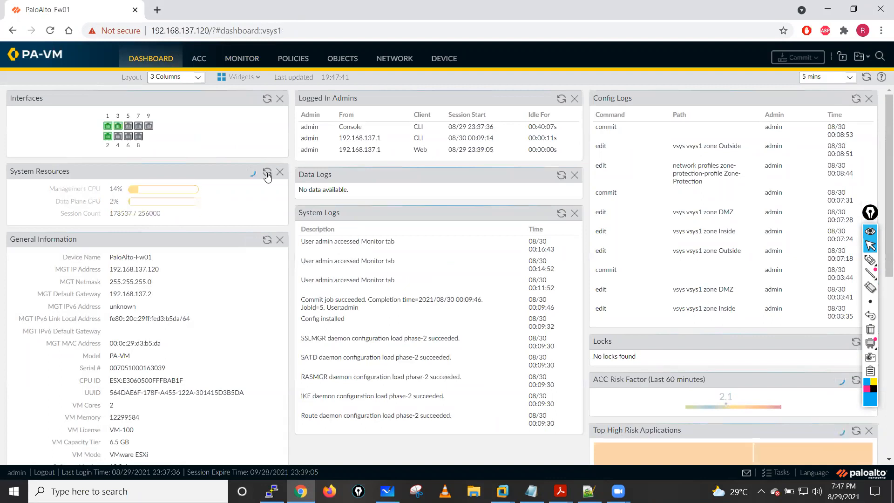
- Return to the firewall's PuTTY session, list all sessions with "show session all" and page through the output
key("alt+Tab")
type("show se")
key("question")
type("a")
key("BackSpace")
type("ssion all")
key("Return")
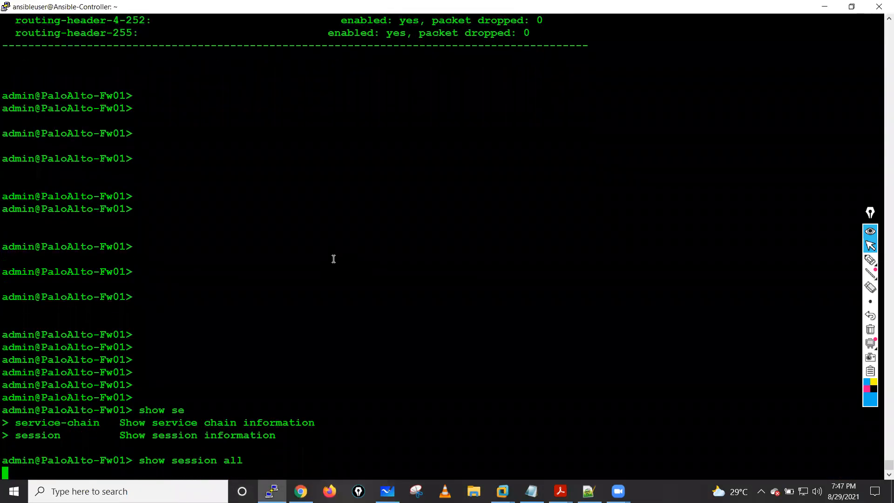
key("Return")
key("space")
key("space")
key("space")
key("space")
key("space")
key("space")
key("space")
key("space")
key("space")
key("space")
key("space")
key("space")
key("space")
key("space")
key("space")
key("space")
key("space")
key("space")
key("space")
key("space")
key("space")
key("space")
key("space")
key("space")
key("space")
key("space")
key("space")
key("space")
key("space")
key("space")
key("space")
key("space")
key("space")
key("space")
key("space")
key("space")
key("space")
key("space")
key("space")
key("space")
key("space")
key("space")
key("space")
key("space")
key("space")
key("space")
key("space")
key("space")
key("space")
key("space")
key("space")
key("space")
key("space")
key("space")
key("space")
key("space")
key("space")
key("space")
- Clear every session on the firewall with "clear session all"
type("clear session all")
key("Return")
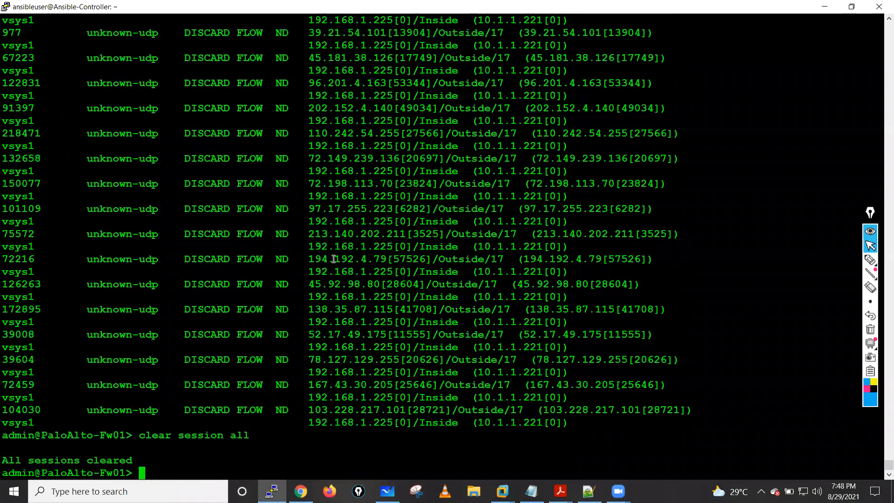
key("Return")
key("Return")
- Run "show session all" again to check the session table after the clearing
type("show se")
key("question")
type("ssion all")
key("Return")
key("Return")
key("Return")
key("Return")
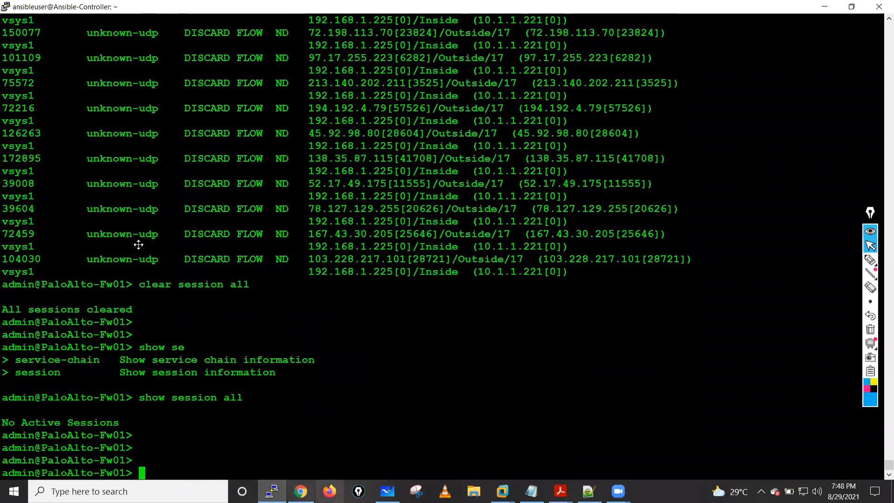
- Switch back to the dashboard in Chrome and refresh System Resources to check CPU usage and session count
left_click(270, 176)
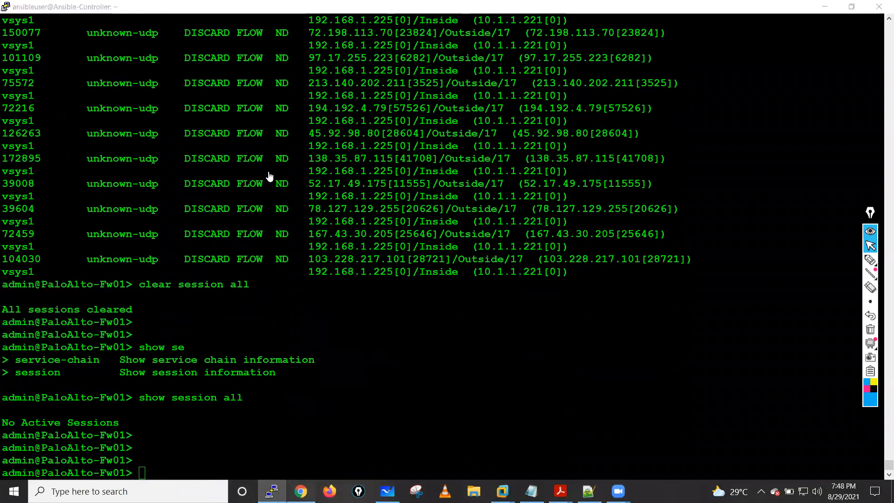
key("alt+Tab")
left_click(267, 175)
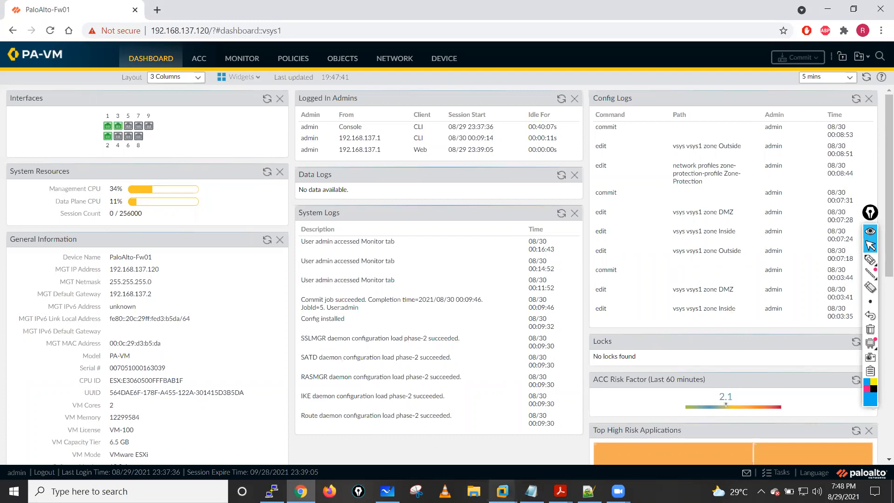
- Switch to the Kali Linux virtual machine's root terminal in VMware Workstation
mouse_move(502, 490)
left_click(502, 441)
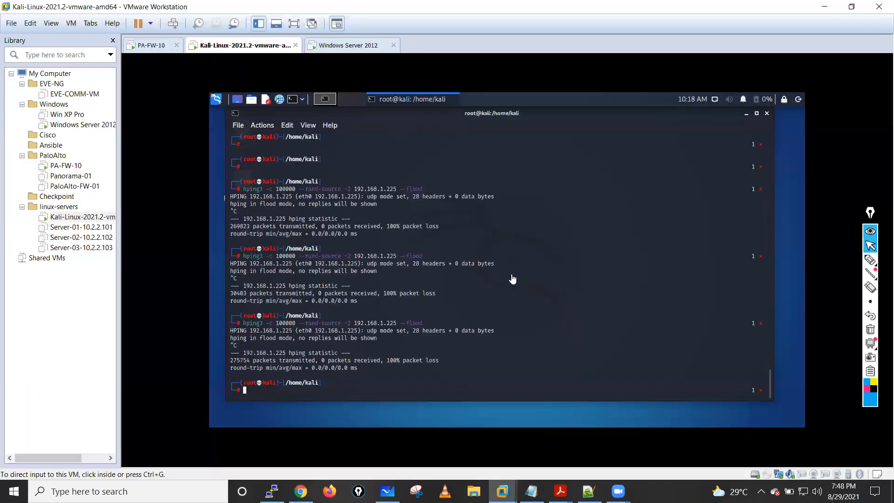
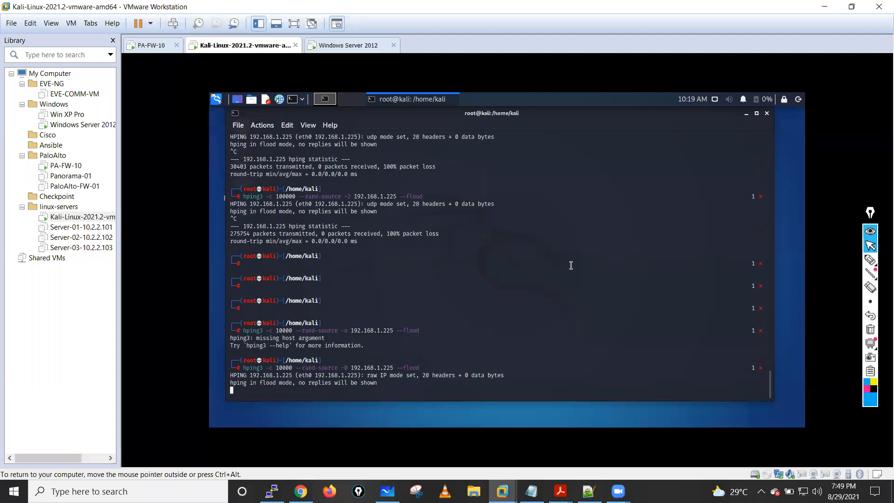
- Switch to the firewall's web interface in Chrome and refresh the Threat log to check for new flood entries
left_click(301, 491)
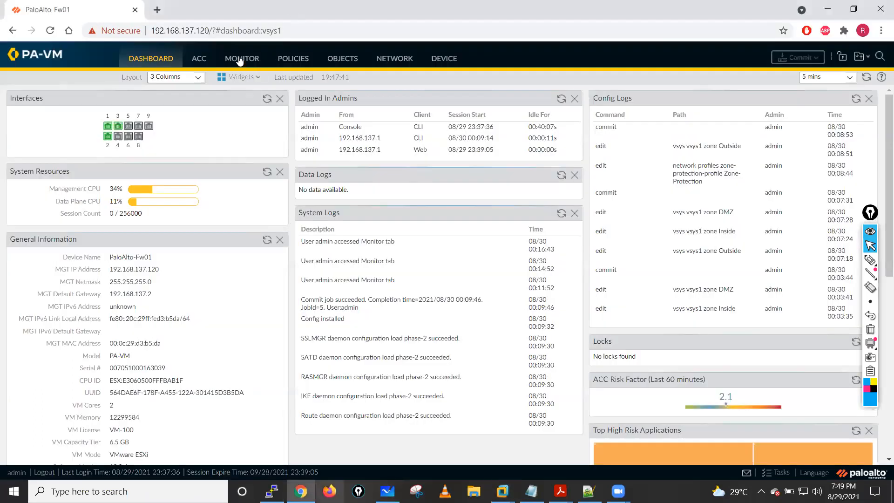
left_click(240, 59)
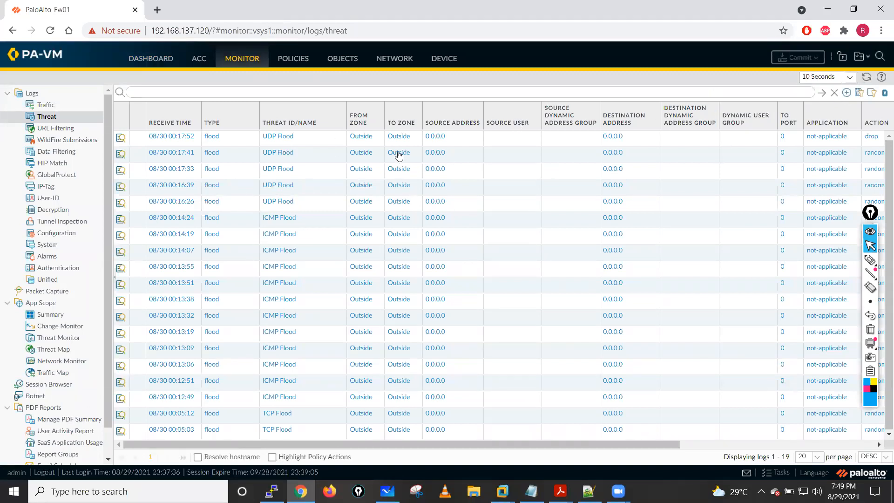
left_click(867, 77)
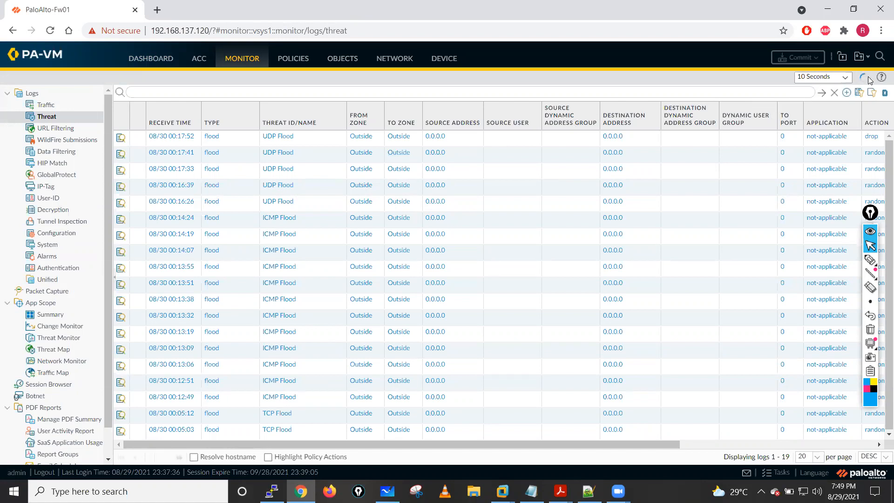
- Switch to the PuTTY firewall session and run "show zone-protection zone Outside" to check the flood counters through to the end of the output
left_click(271, 491)
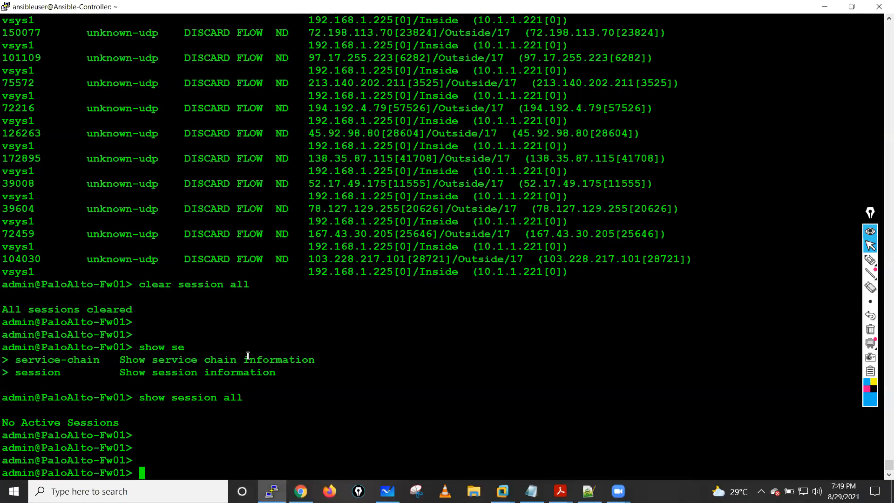
key("Up")
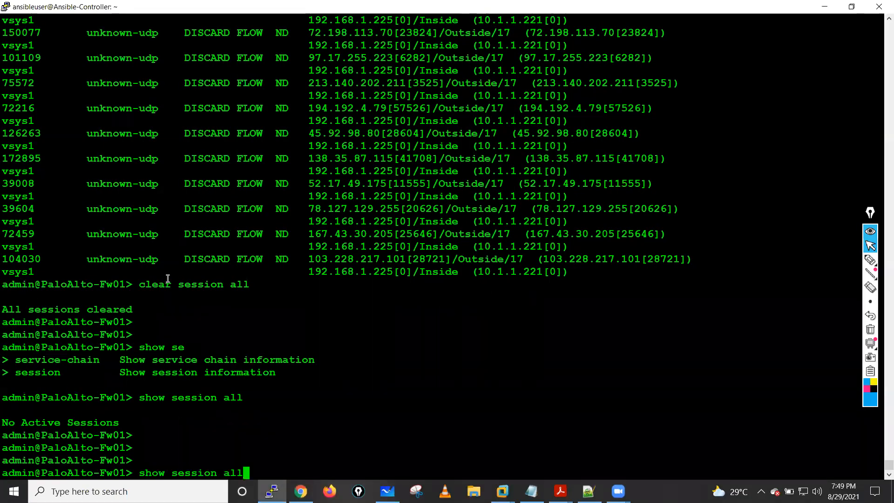
key("Up")
key("Return")
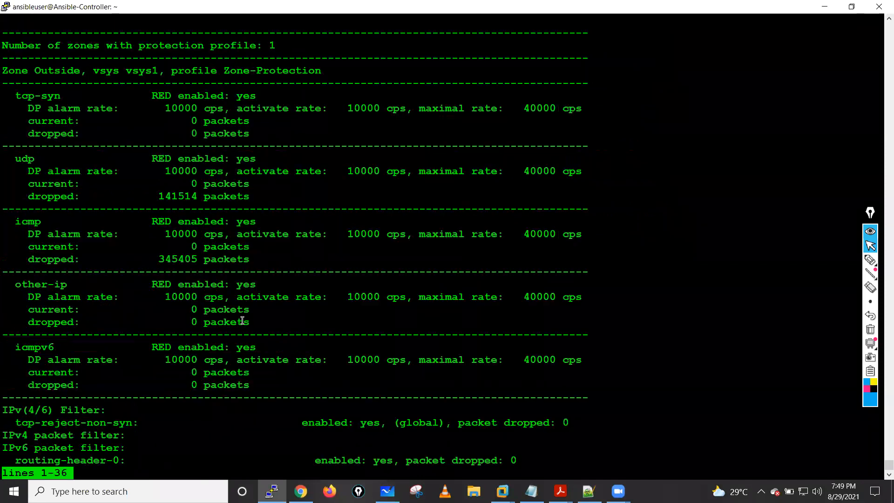
key("space")
key("Return")
key("Return")
- Run "show zone-protection zone Outside" again and examine the current and dropped packet counters under other-ip
key("Up")
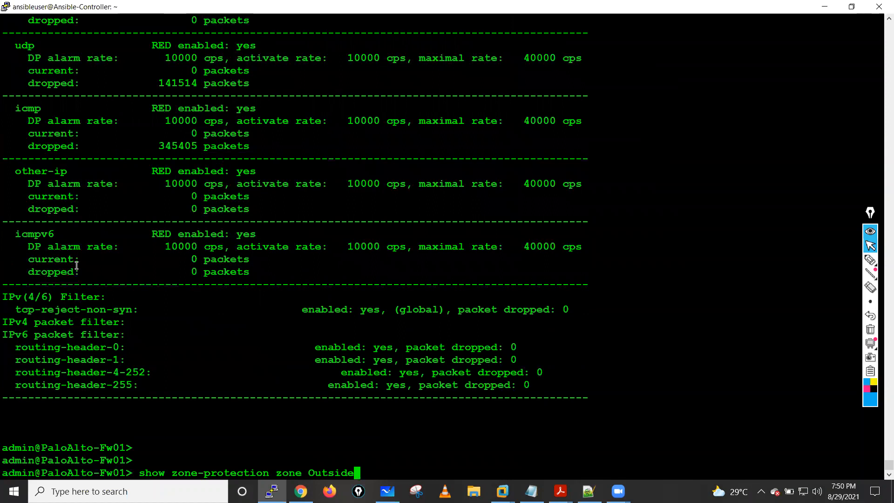
key("Return")
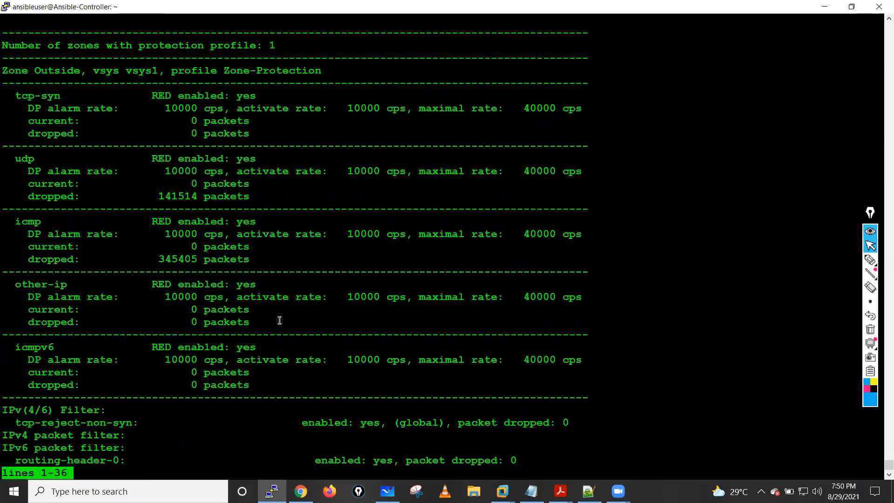
left_click_drag(34, 309, 302, 312)
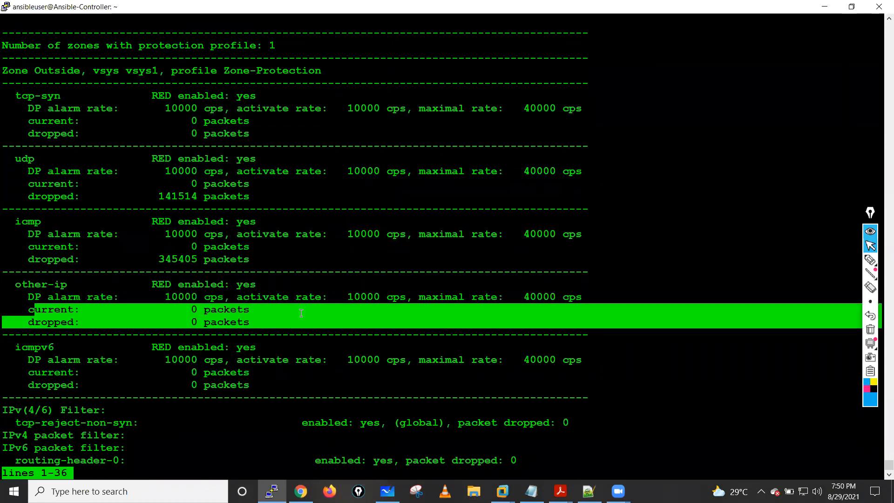
left_click(301, 313)
key("space")
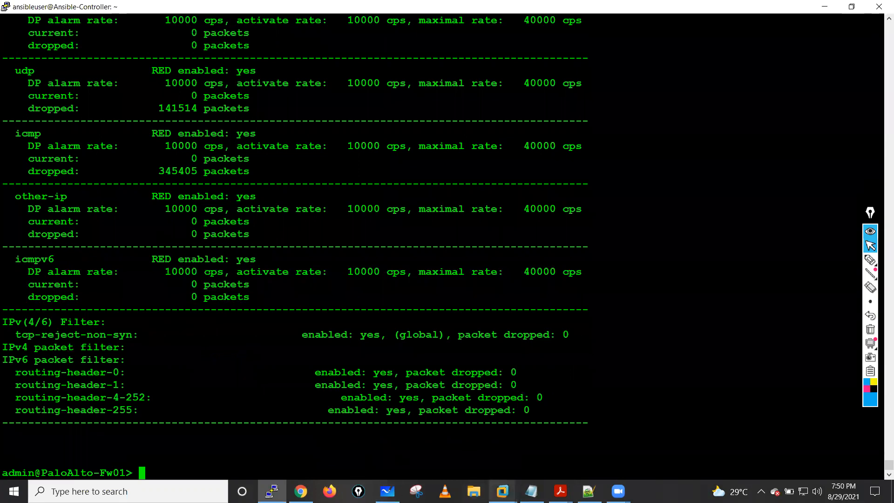
- Switch back to the Kali Linux virtual machine in VMware Workstation
left_click(502, 491)
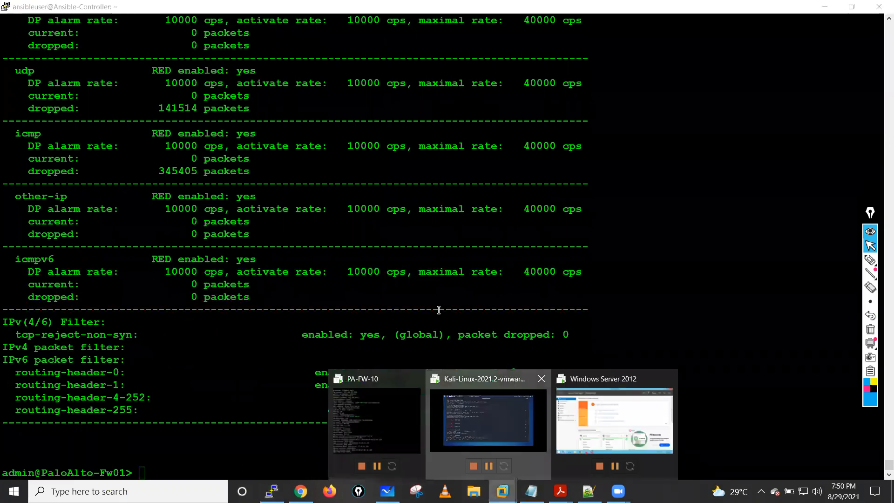
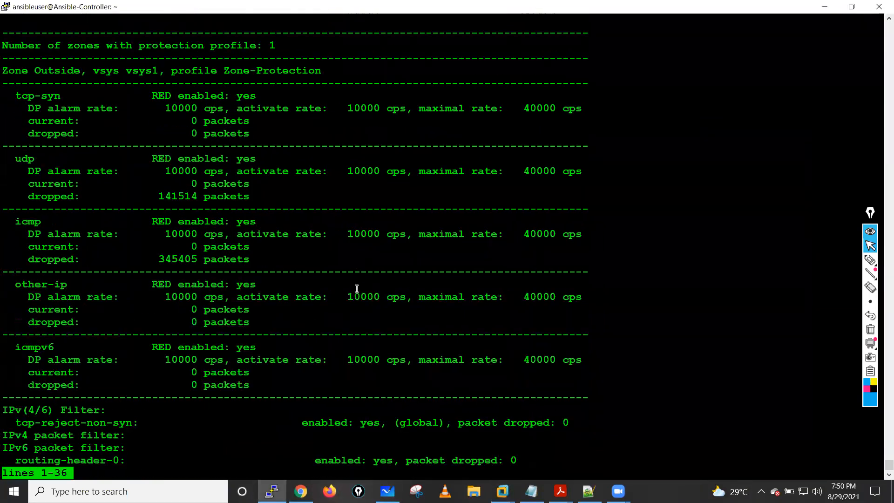
- Finish viewing the zone protection output and rerun "show zone-protection zone Outside" through to its end to recheck the dropped packet counters
key("space")
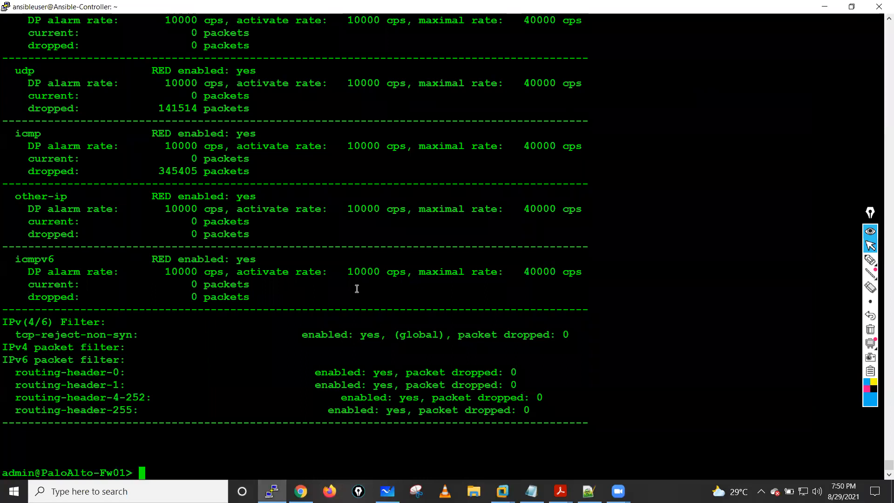
type("~")
key("BackSpace")
key("Up")
key("Return")
key("space")
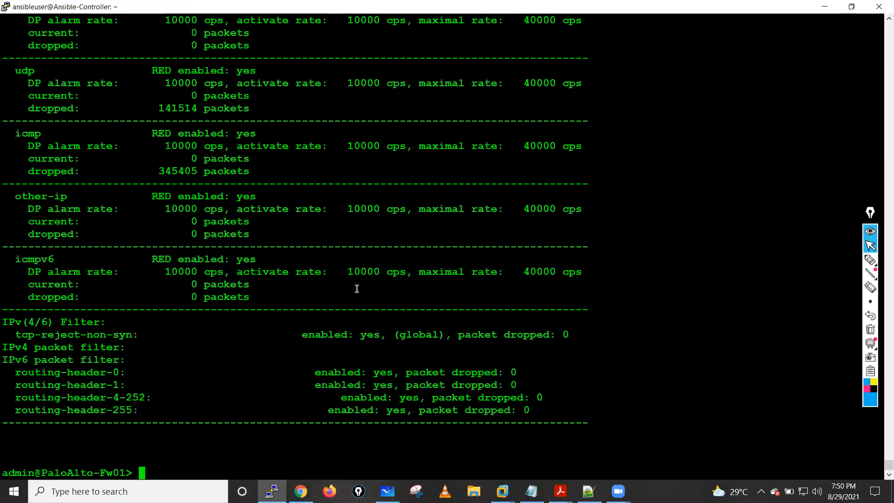
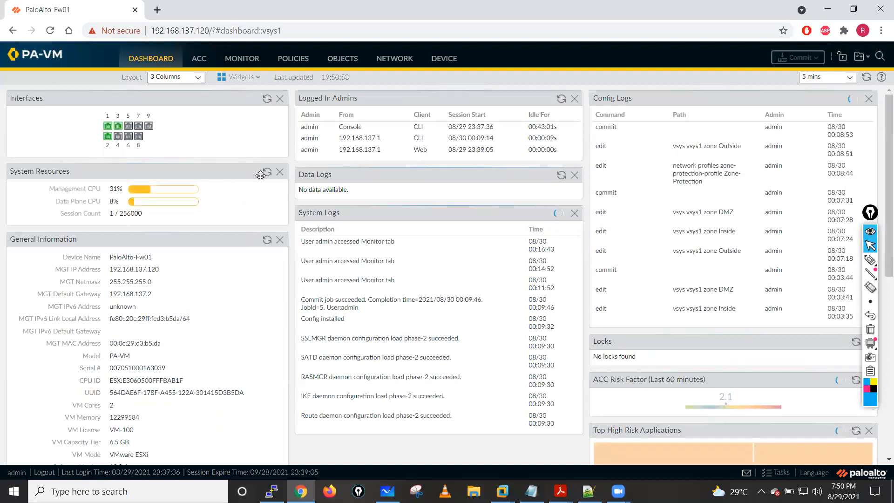
- Refresh the System Resources widget repeatedly to check the firewall's CPU load and session count
left_click(267, 173)
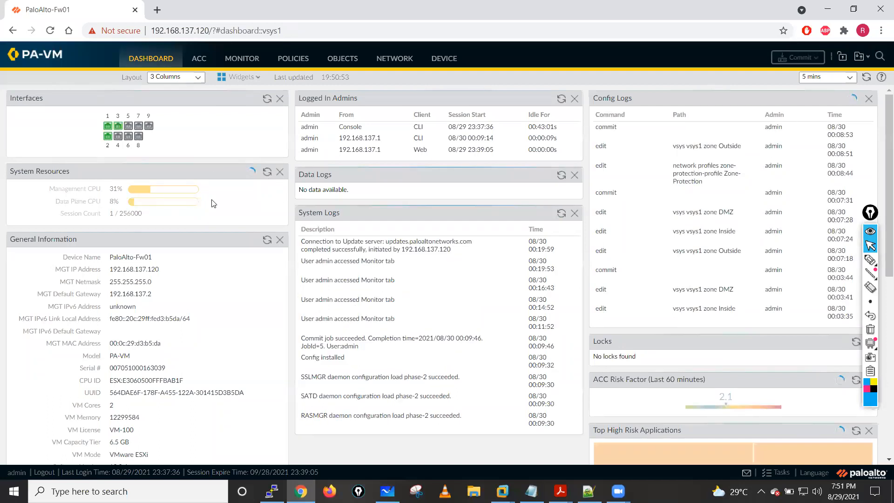
left_click(268, 174)
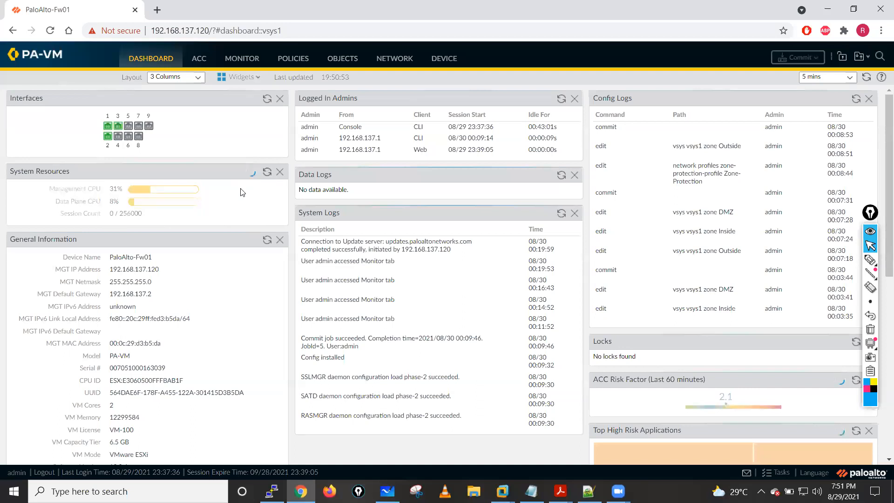
left_click(267, 173)
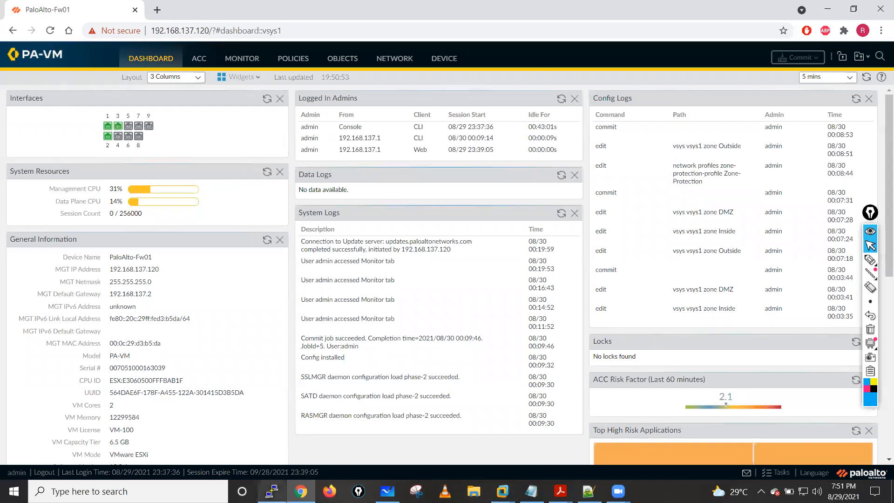
- Switch to the firewall's SSH terminal, run "show counter global filter delta yes" and examine the received packet count
mouse_move(272, 492)
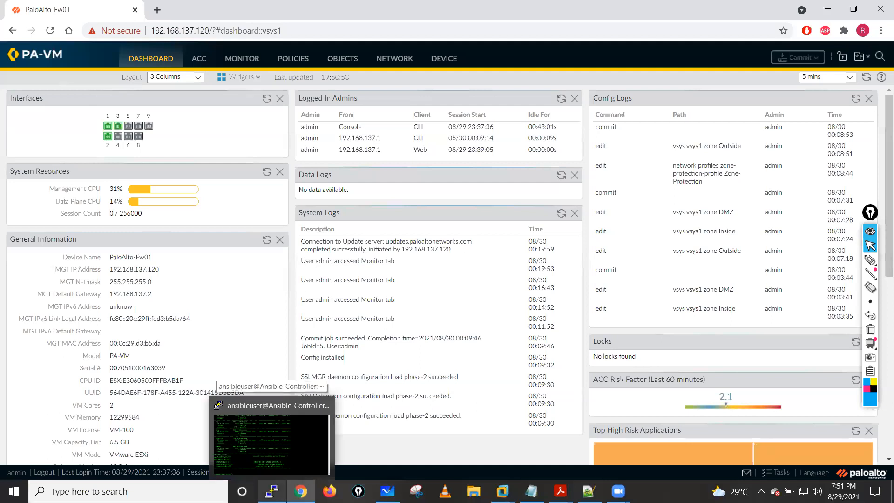
left_click(271, 485)
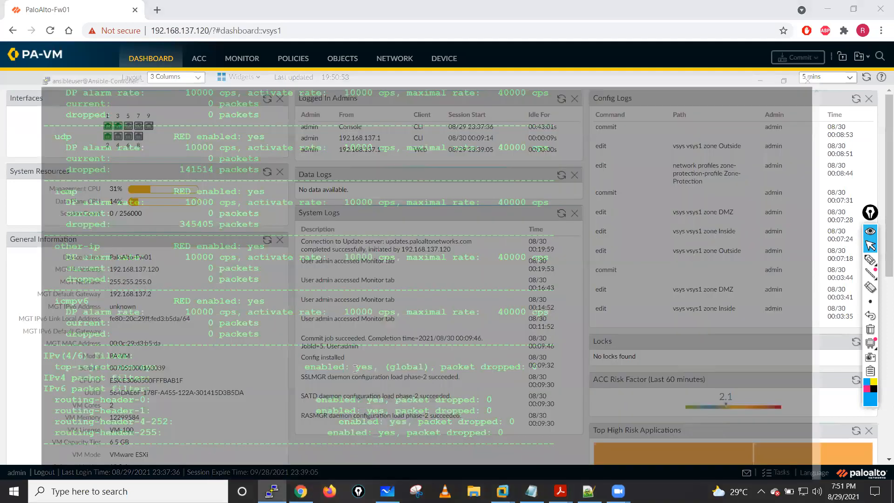
type("show ")
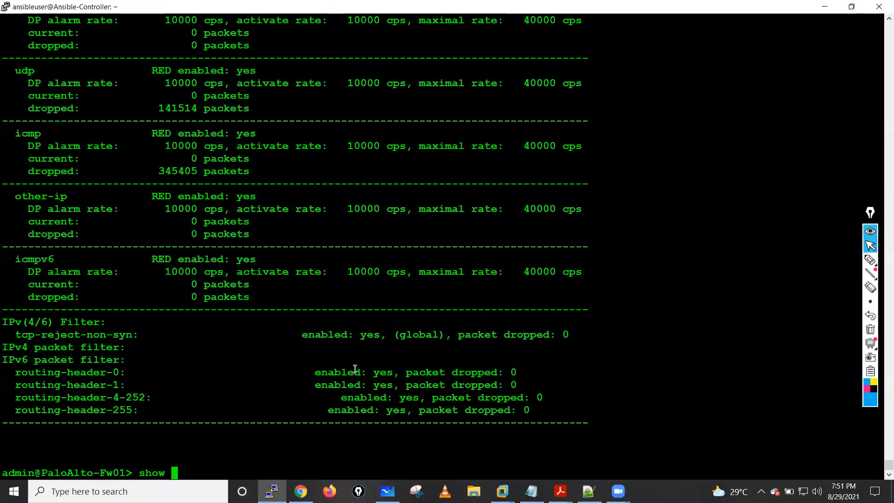
type("counter global ")
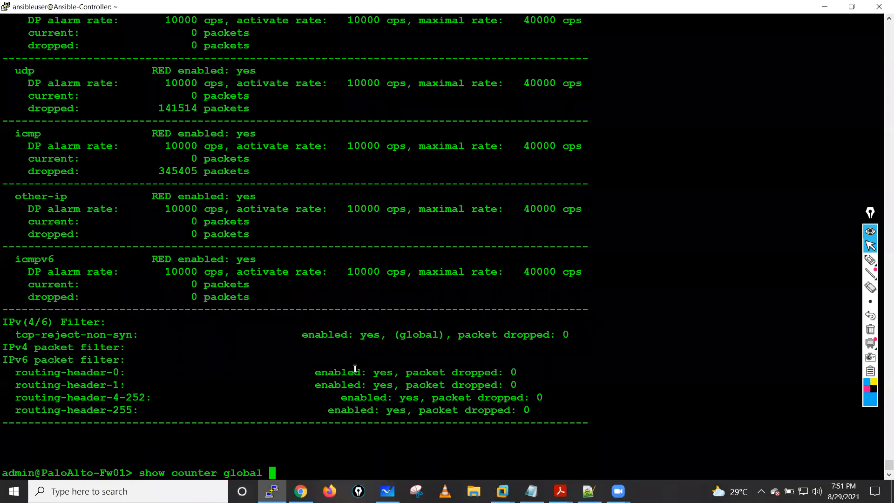
type("d")
key("BackSpace")
type("filter delta yes")
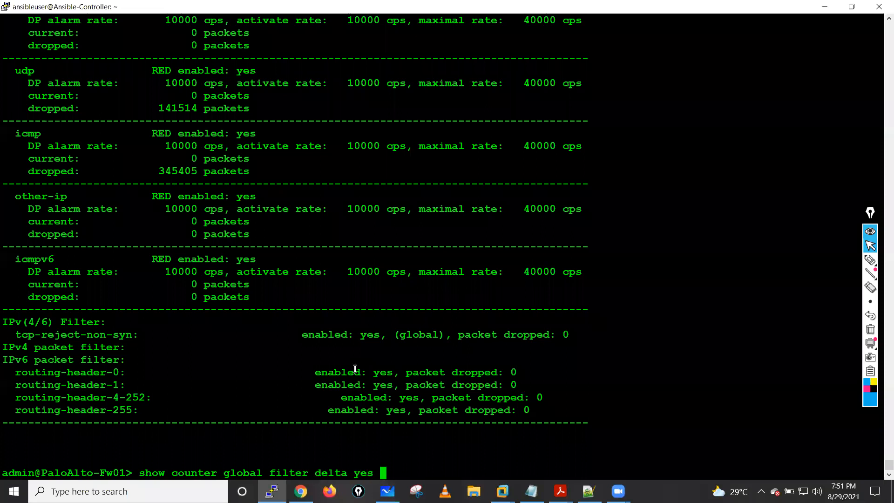
key("Return")
left_click_drag(237, 95, 291, 91)
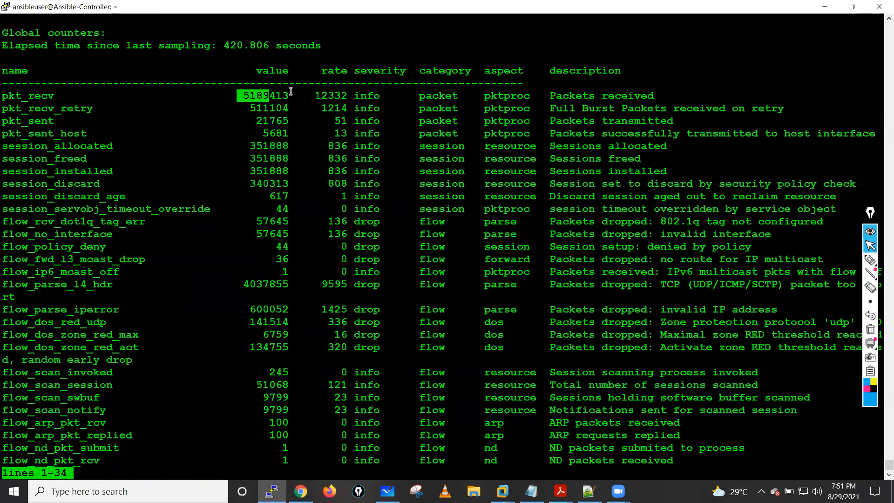
- Exit the paged output, rerun the global delta counters and examine the packet values and the flow_parse_iperror entry
key("q")
key("Up")
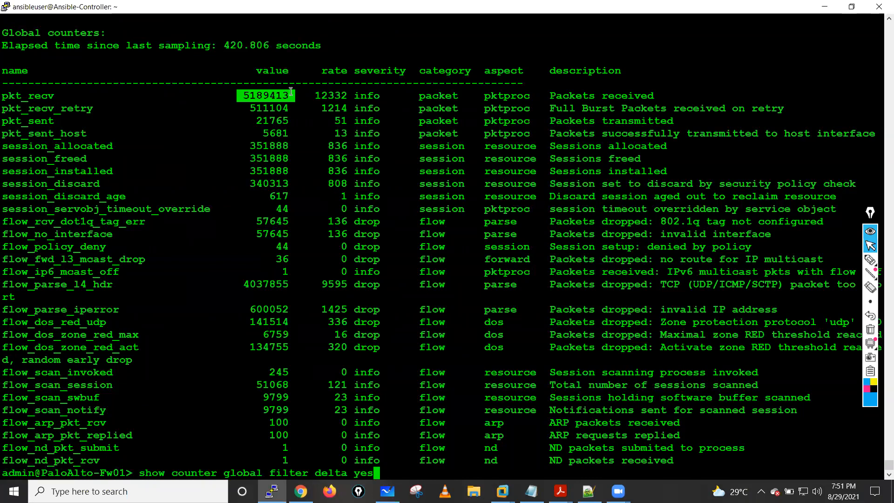
key("Return")
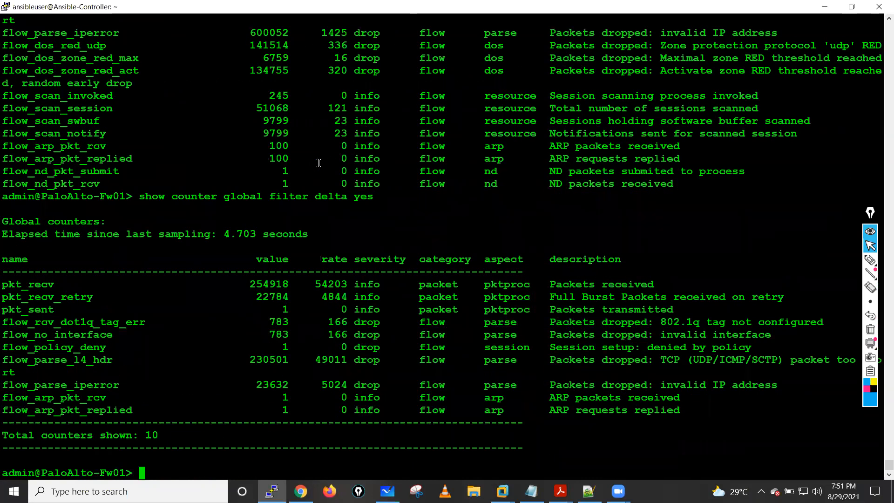
left_click_drag(245, 283, 335, 412)
left_click(221, 371)
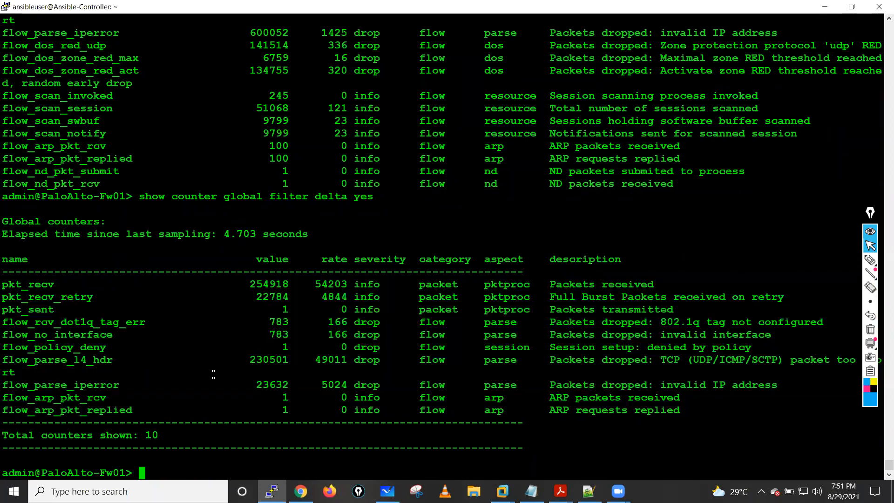
left_click_drag(4, 384, 297, 389)
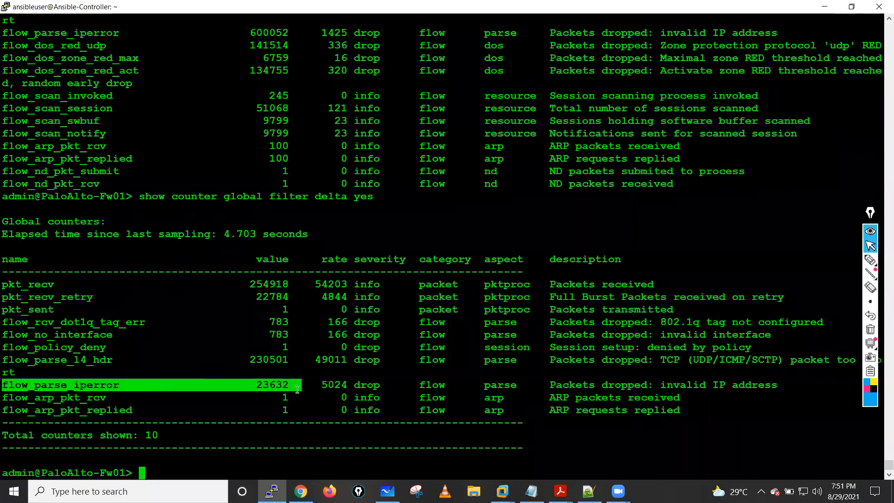
left_click_drag(74, 384, 145, 389)
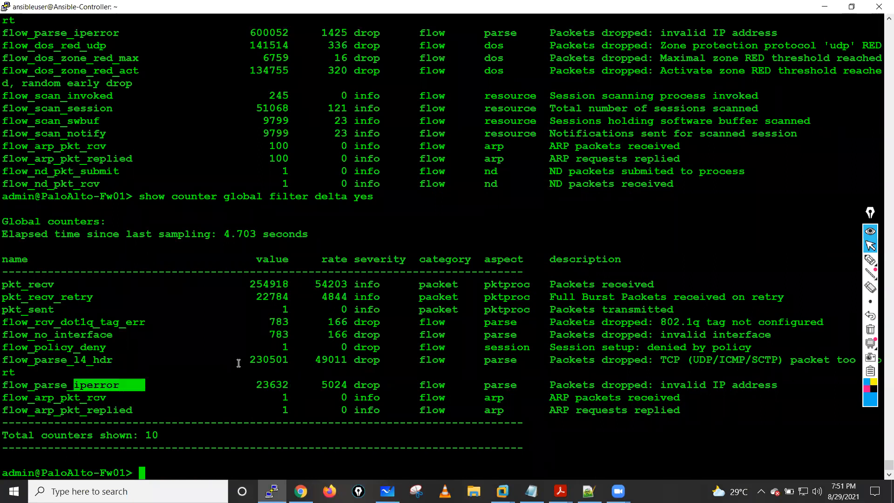
- Rerun "show counter global filter delta yes" twice and examine the flow_parse_iperror counter's value and drop description
key("Up")
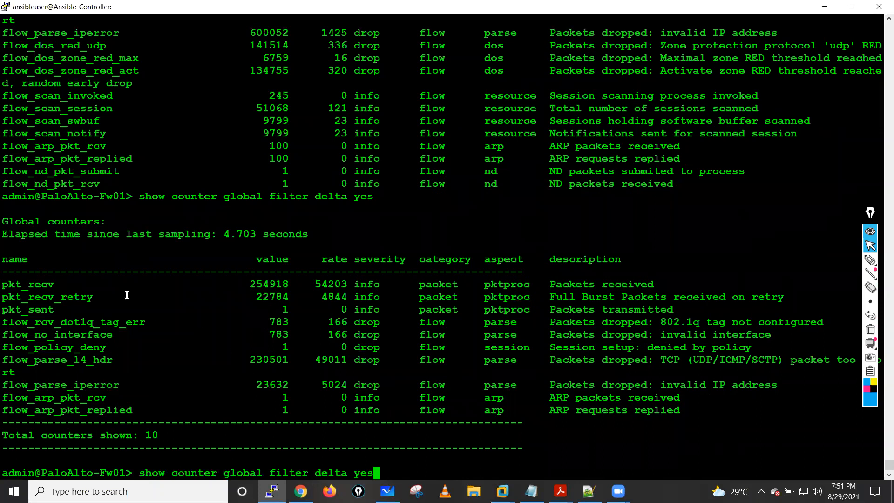
key("Return")
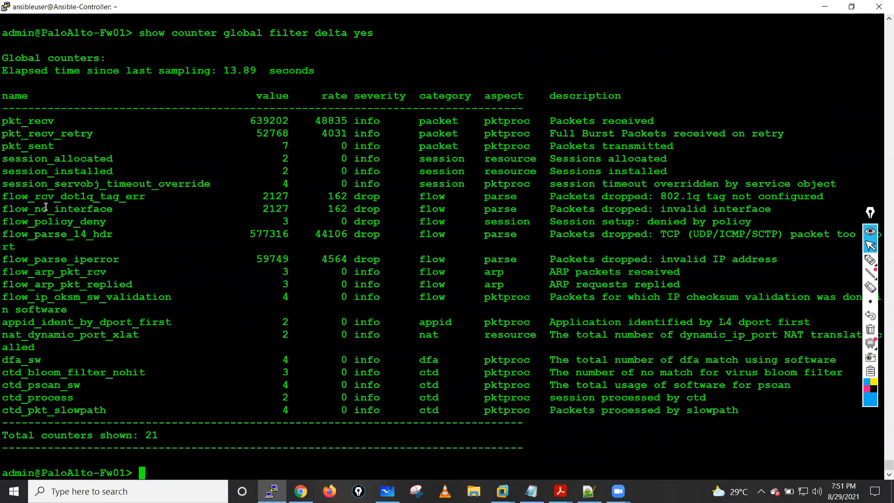
key("Up")
key("Return")
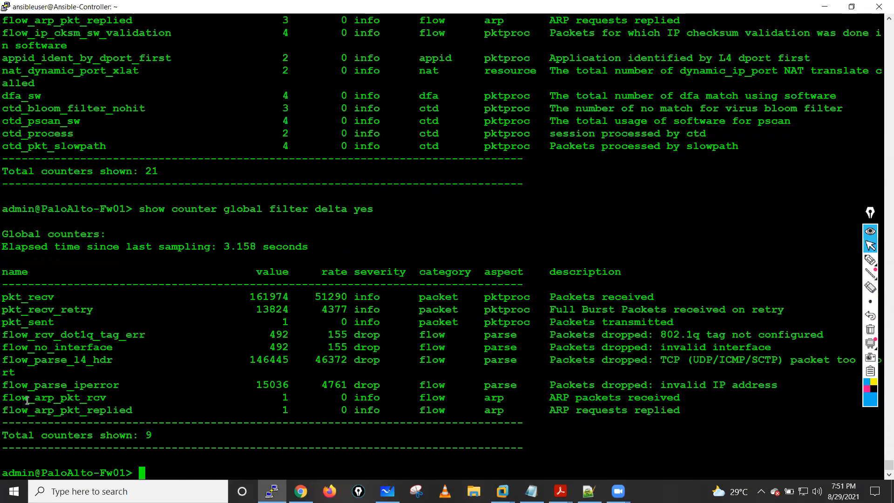
left_click_drag(4, 385, 303, 384)
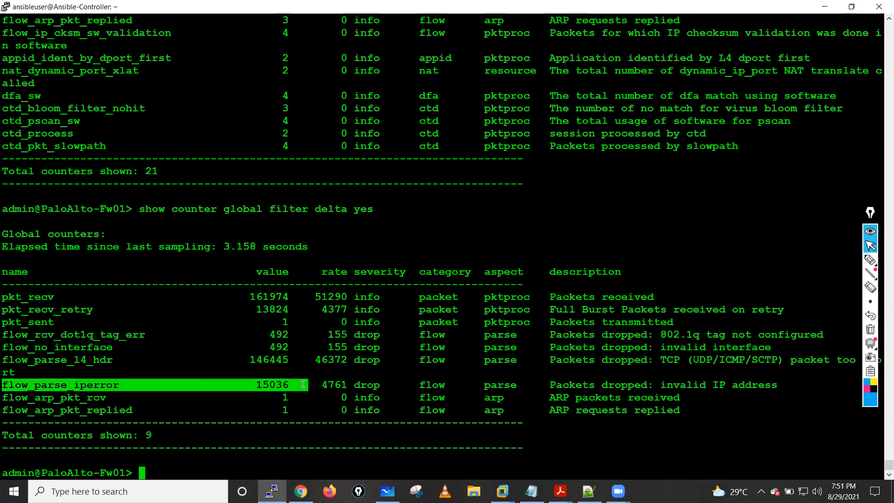
left_click_drag(550, 385, 731, 384)
left_click(223, 385)
left_click_drag(58, 385, 126, 385)
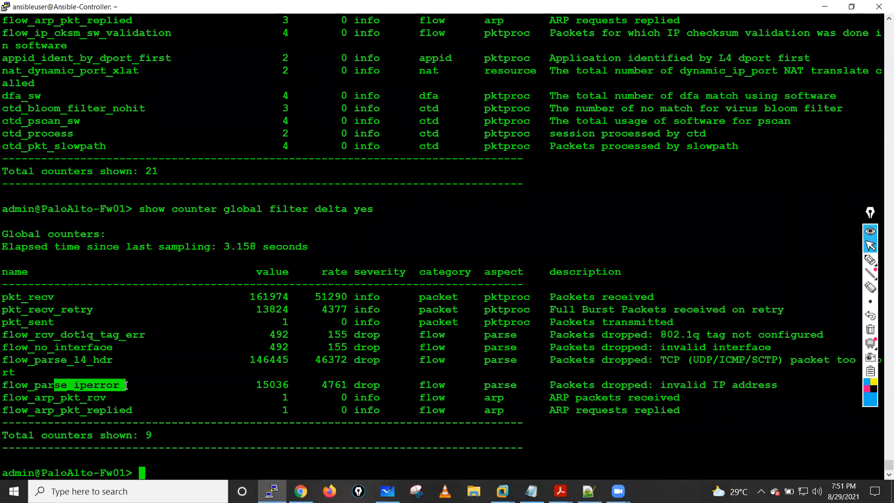
- Add blank prompt lines below the output and review the latest delta counters from pkt_recv to flow_arp_pkt_replied
key("Return")
key("Return")
key("Return")
key("Return")
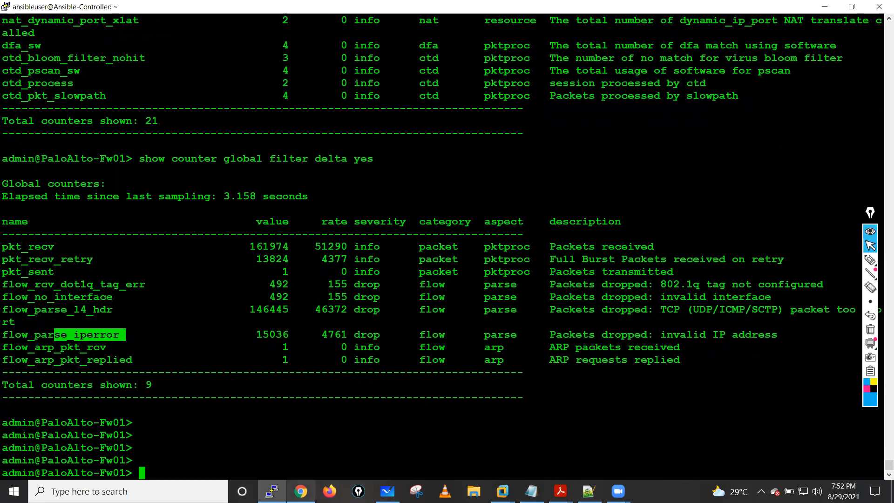
left_click_drag(9, 252, 152, 363)
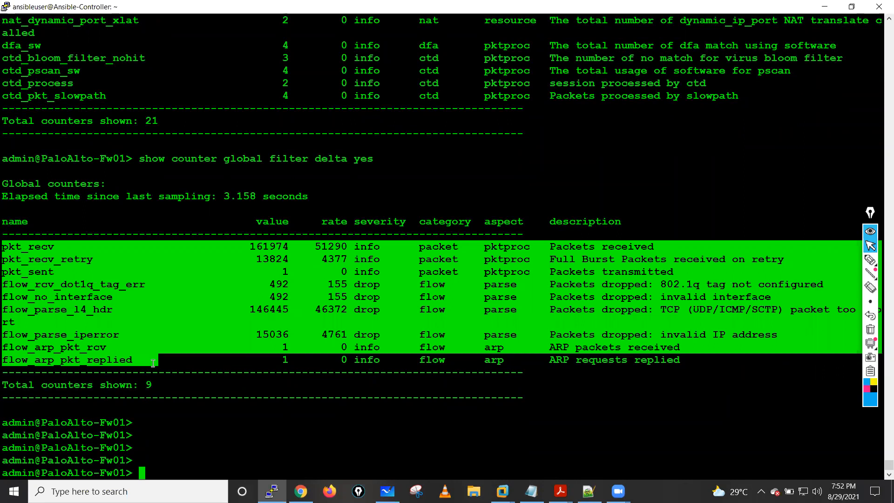
left_click(251, 421)
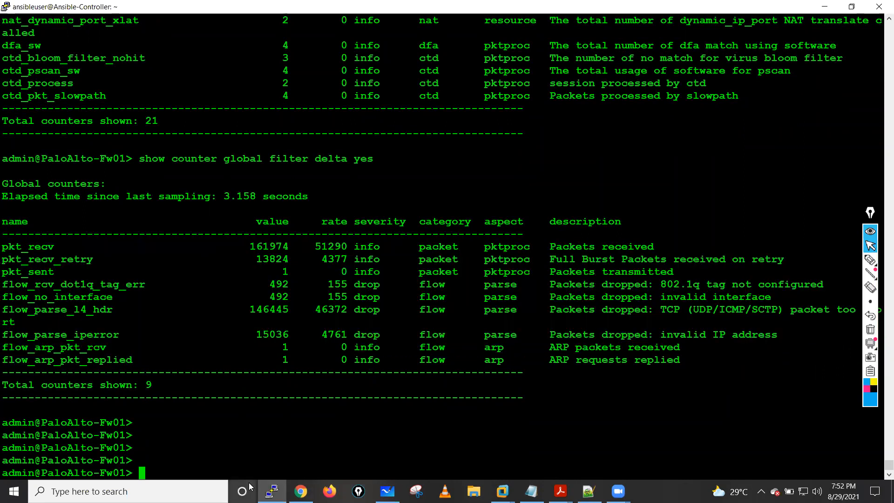
mouse_move(503, 492)
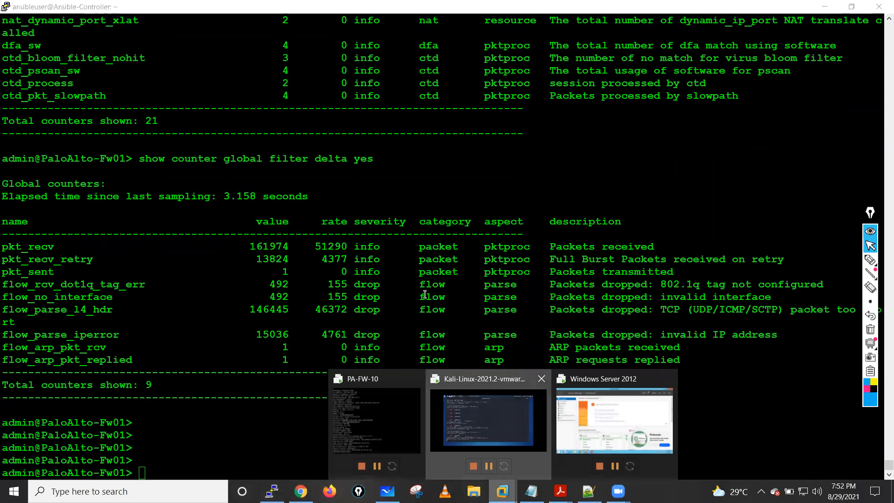
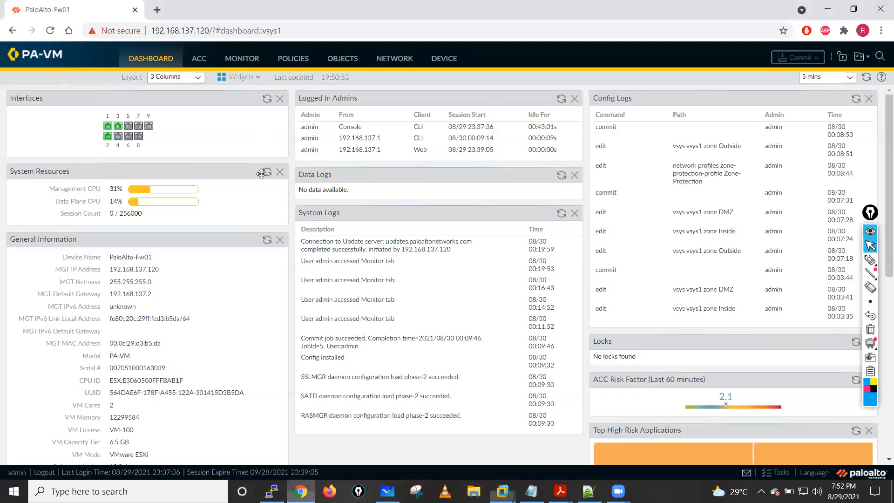
- Refresh the System Resources widget on the dashboard and review the flood entries in the Threat log
left_click(267, 173)
left_click(241, 59)
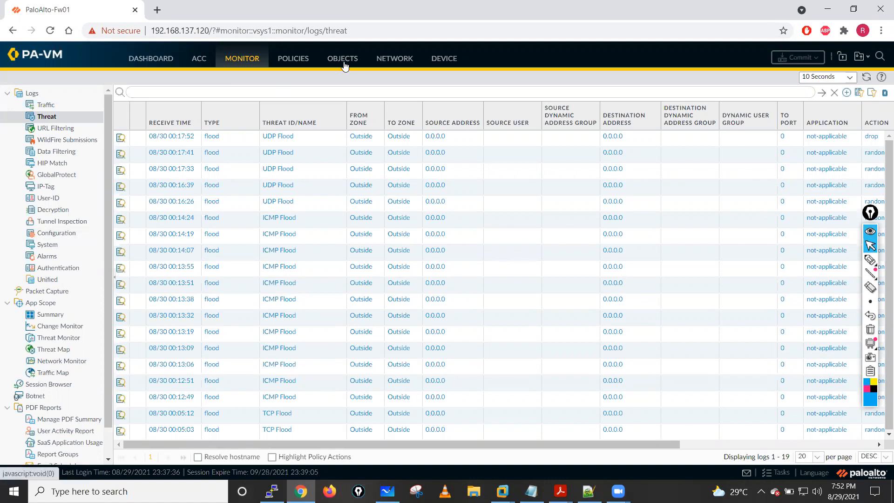
- Open the Zone-Protection profile and enable TCP Port Scan, Host Sweep and UDP Port Scan under its reconnaissance protection
left_click(384, 66)
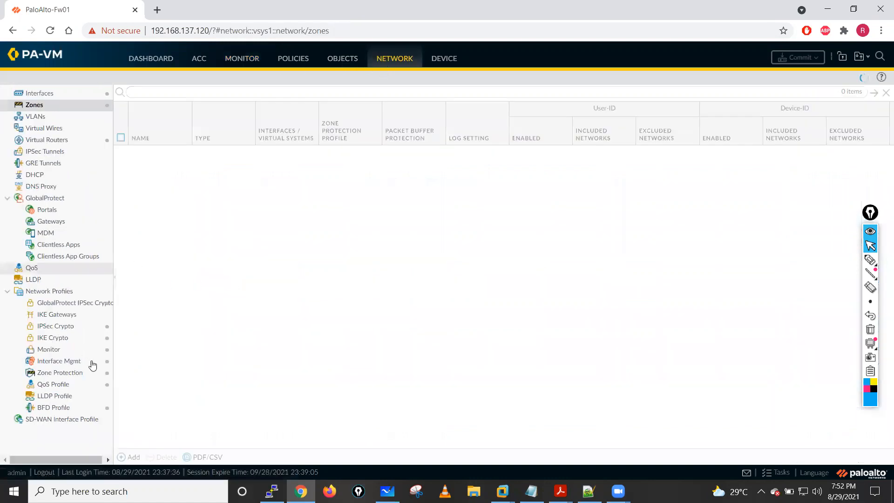
left_click(61, 375)
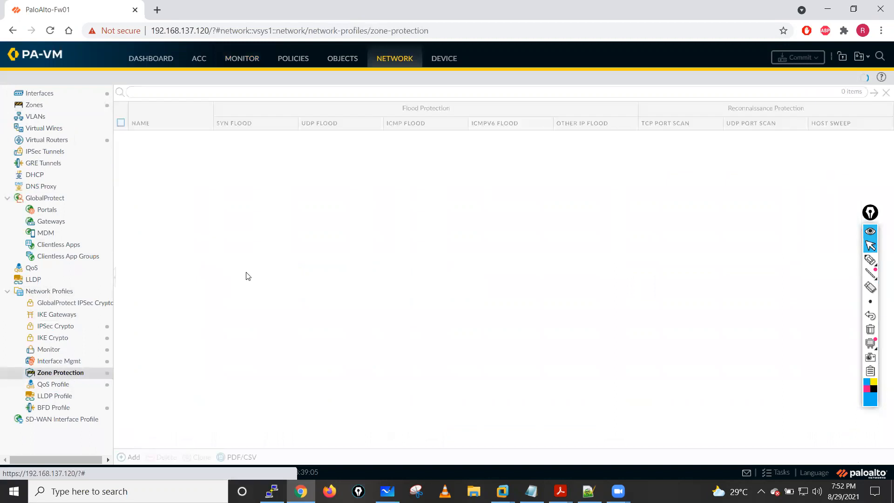
left_click(151, 137)
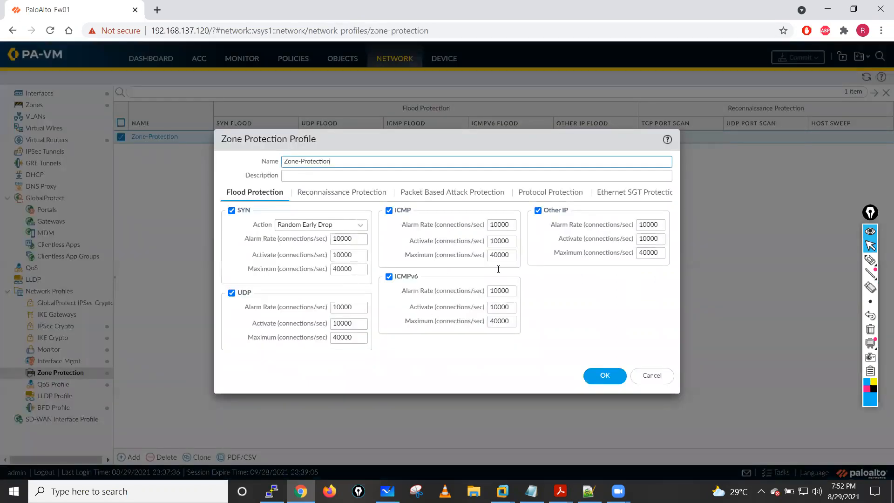
left_click(338, 194)
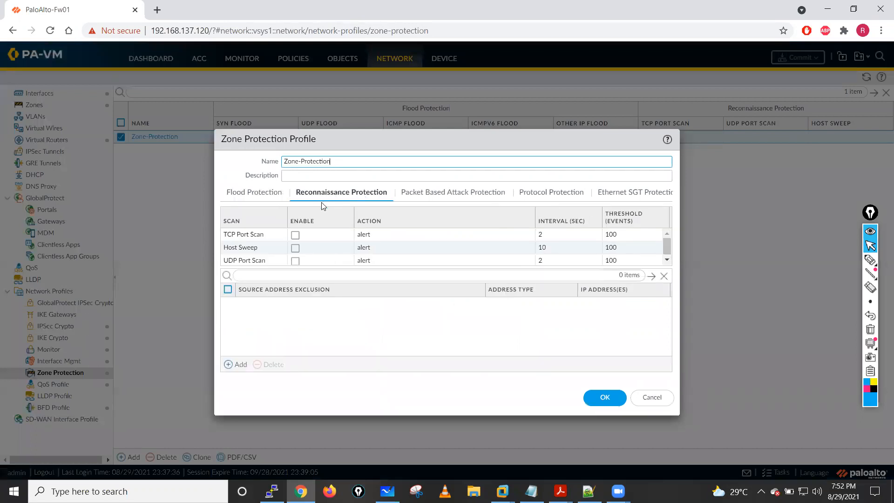
left_click(295, 235)
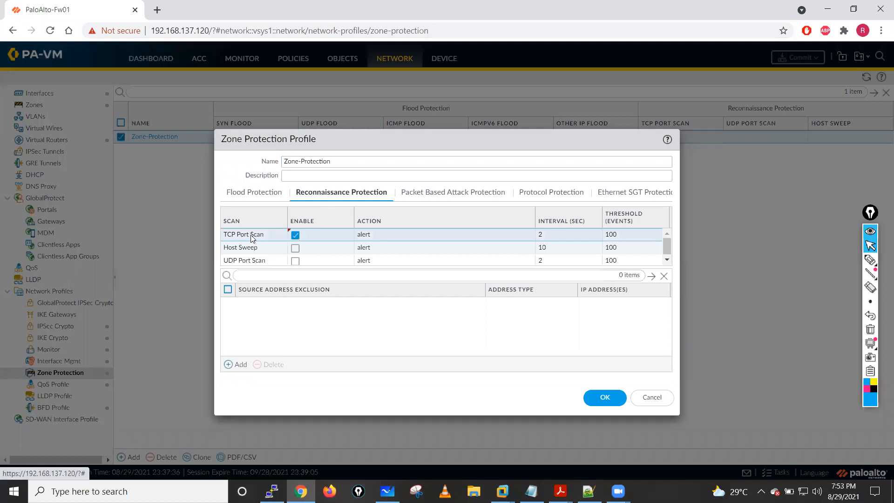
left_click(300, 249)
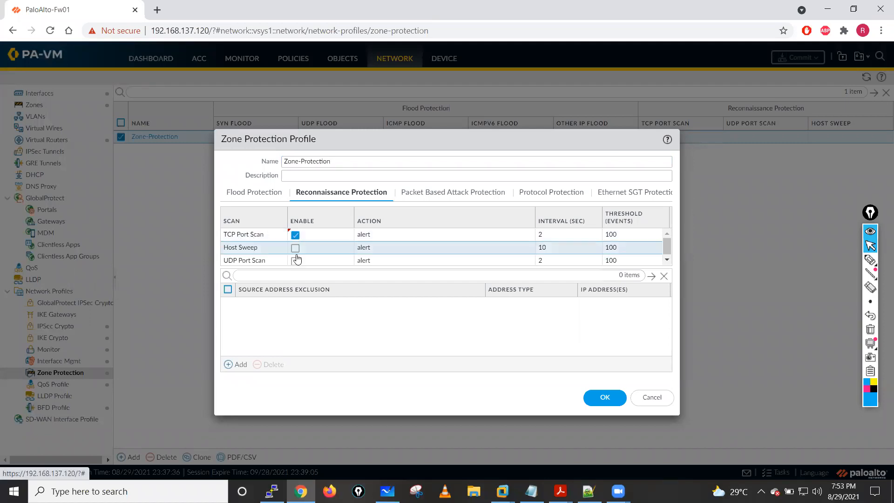
left_click(295, 261)
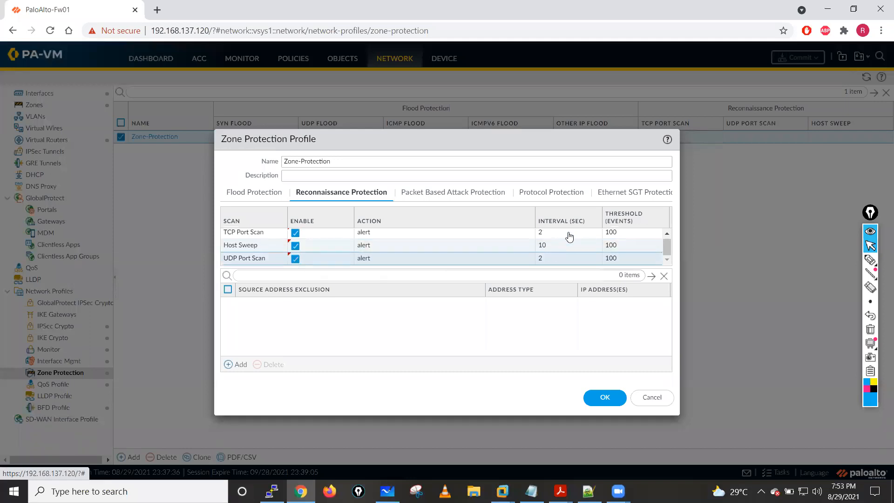
- Set the TCP Port Scan threshold to 2 events
left_click(629, 233)
key("BackSpace")
key("BackSpace")
type("0")
key("BackSpace")
key("BackSpace")
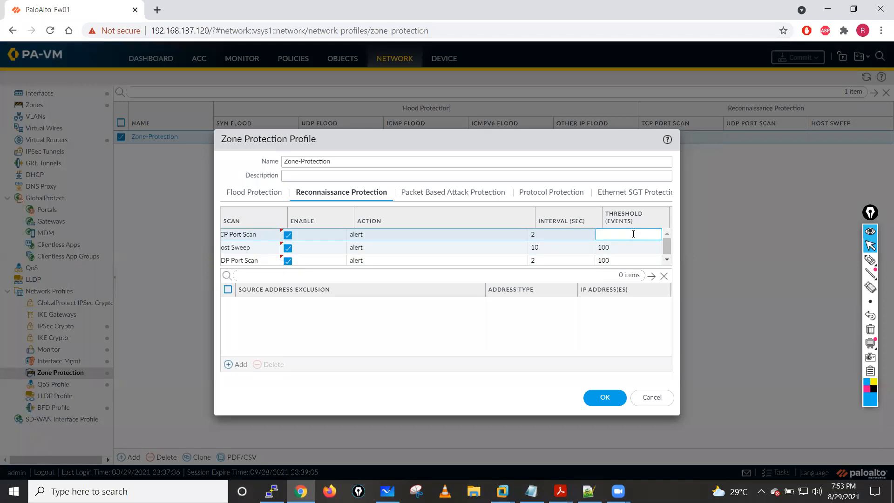
left_click(554, 233)
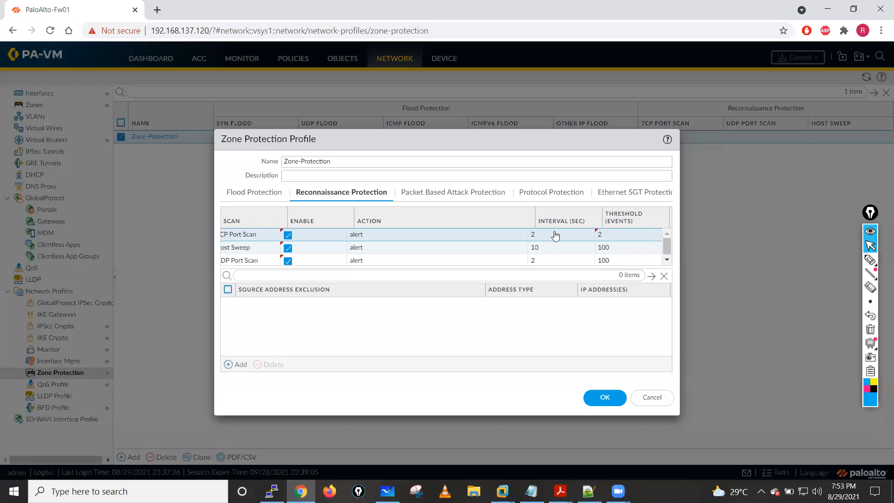
- Try a TCP Port Scan interval of 1 second and set it back to 2 seconds
left_click(557, 232)
left_click(557, 247)
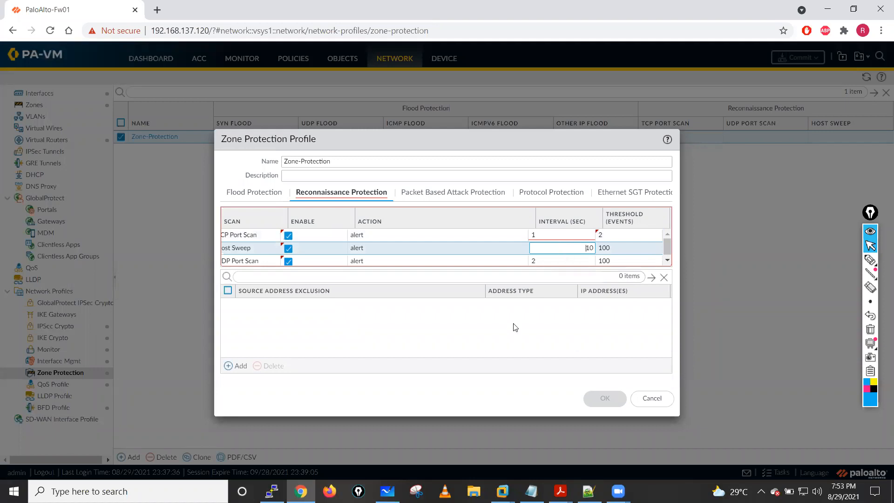
left_click(552, 235)
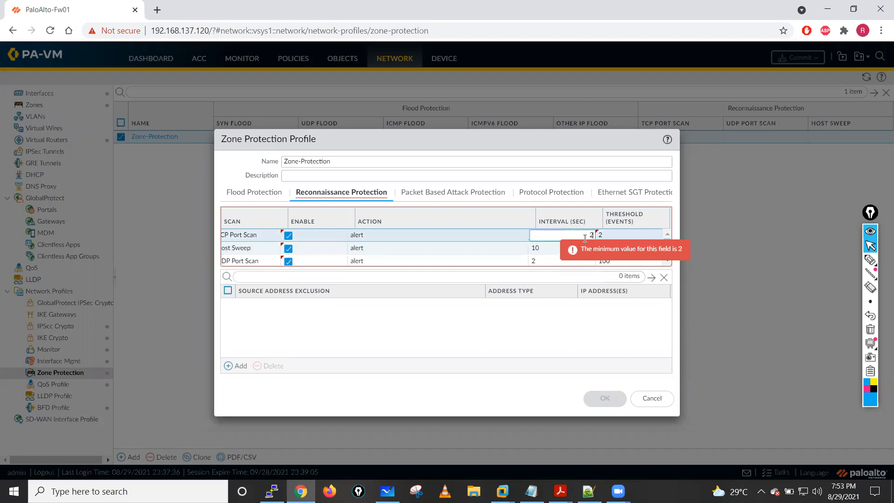
left_click(613, 234)
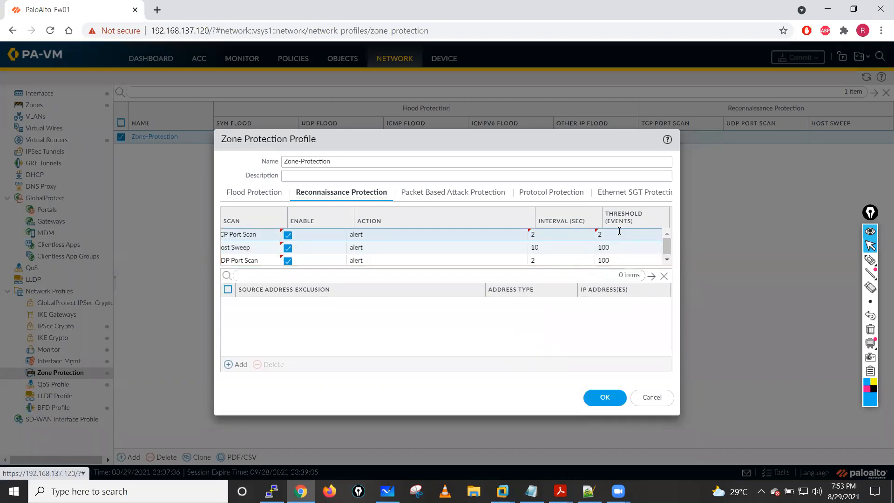
left_click(618, 235)
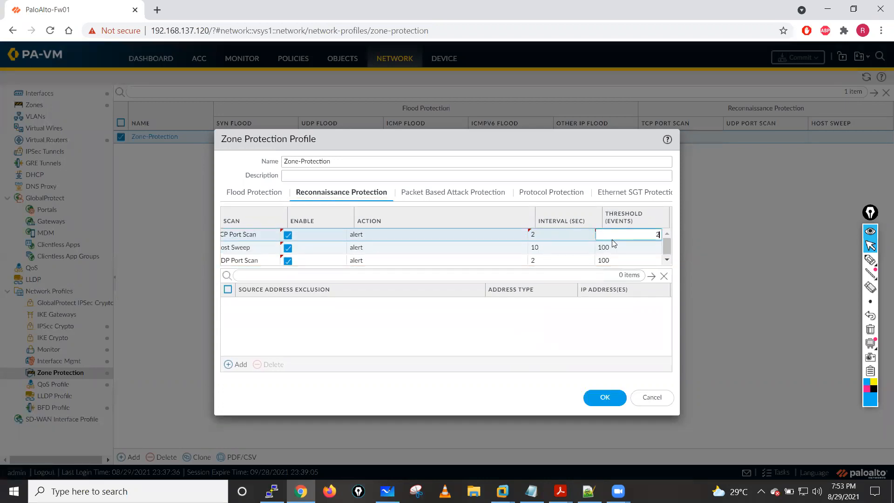
- Set the Host Sweep interval to 2 seconds and its threshold to 2 events
left_click(556, 254)
left_click(565, 252)
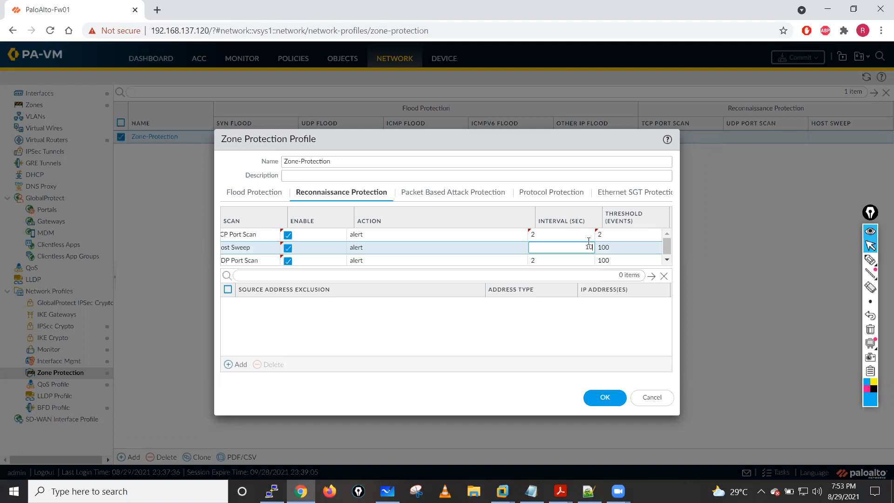
key("BackSpace")
left_click(622, 248)
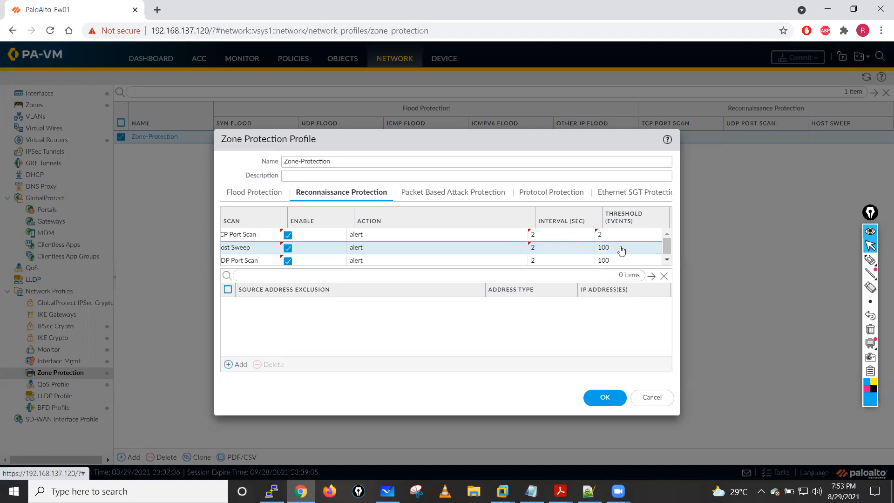
left_click(615, 248)
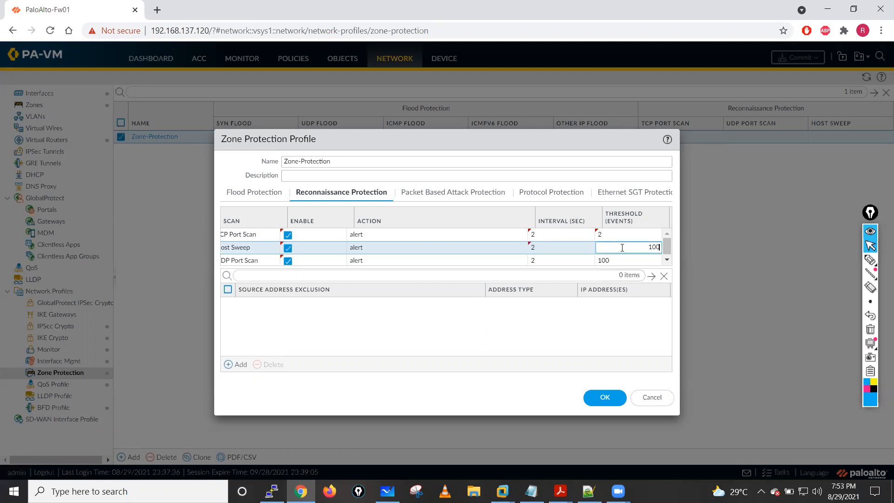
key("BackSpace")
key("BackSpace")
left_click(546, 269)
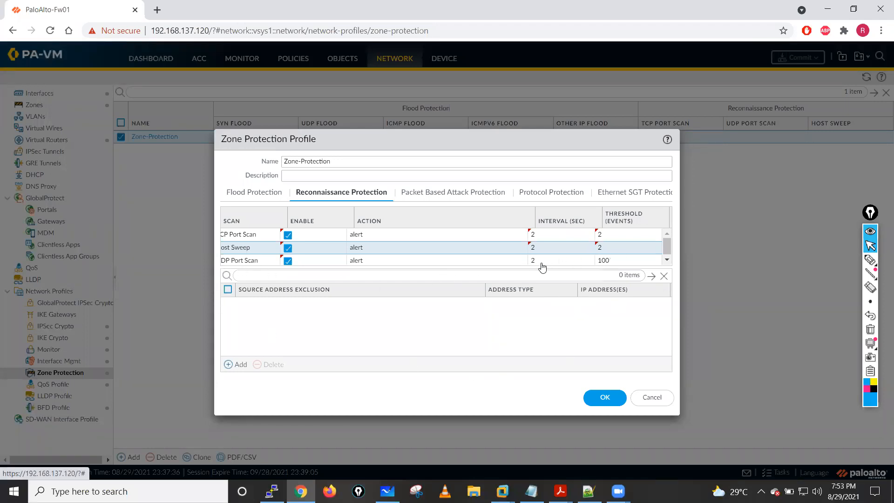
- Set the UDP Port Scan threshold to 2 events
left_click(612, 259)
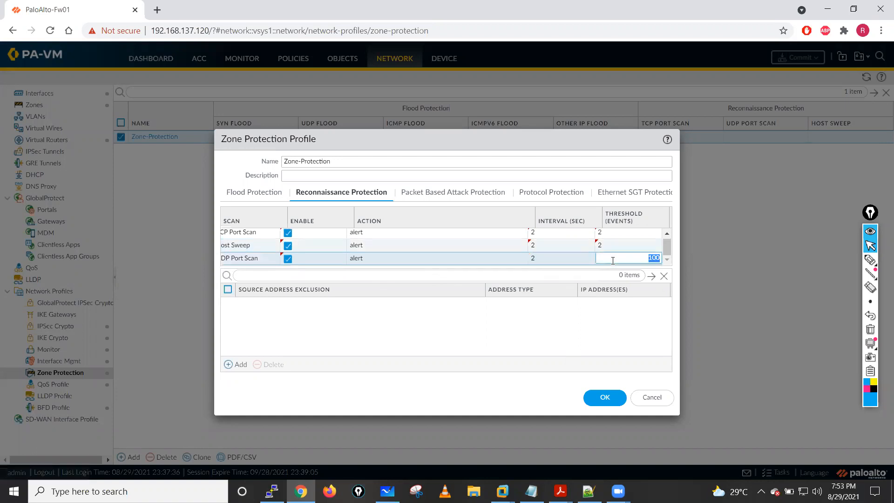
type("2")
left_click(328, 345)
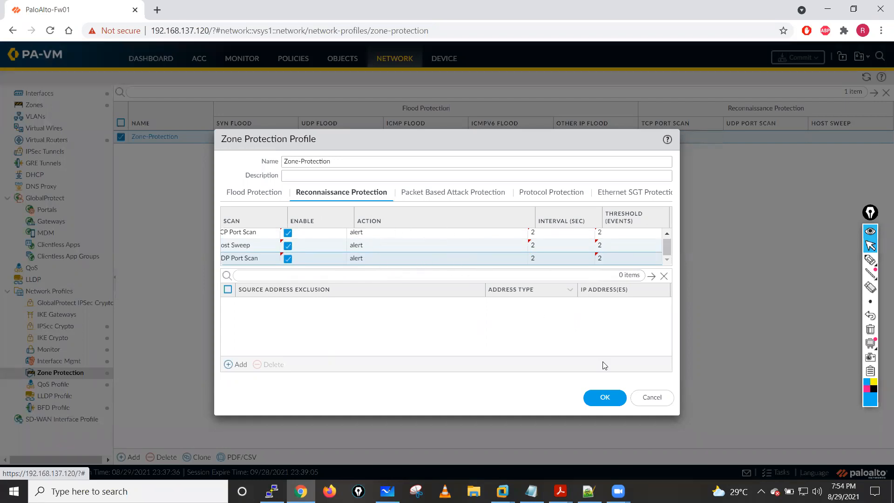
- Save the Zone Protection profile and commit the configuration to the firewall
left_click(605, 397)
left_click(790, 62)
left_click(548, 389)
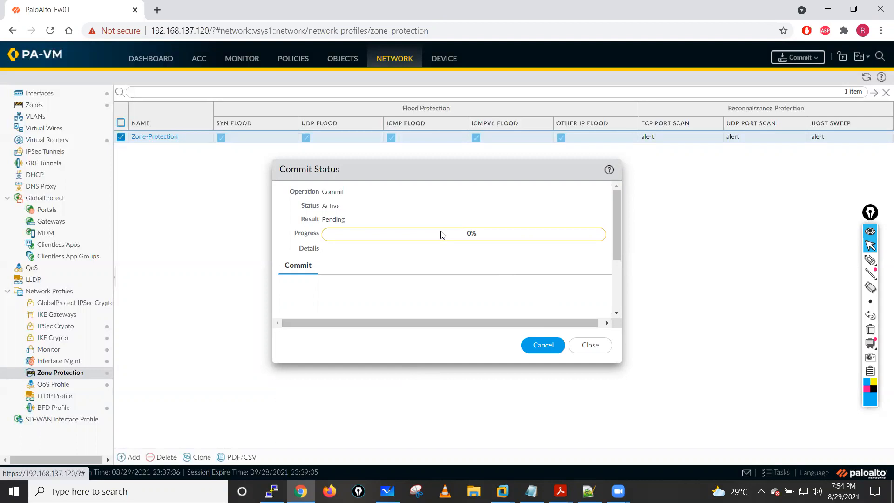
- Search the web in a new browser tab for "nmap scaning tool" and open the nmap.org site
left_click(157, 10)
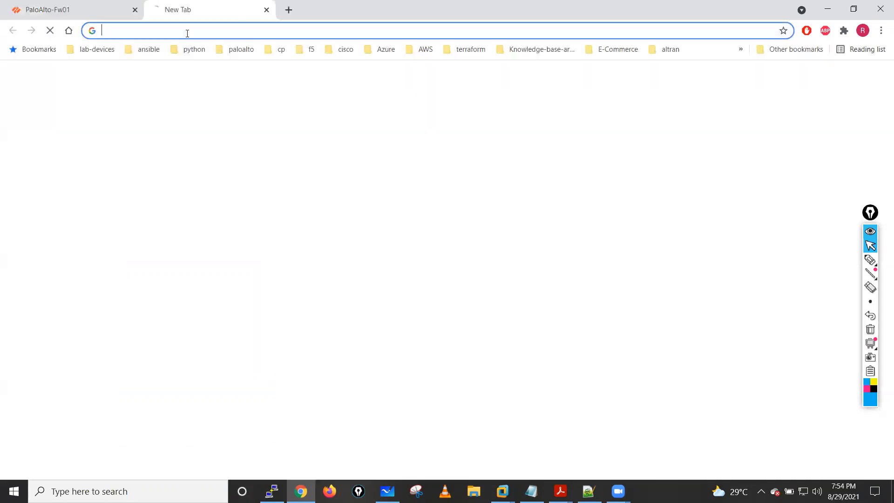
type("nmap ")
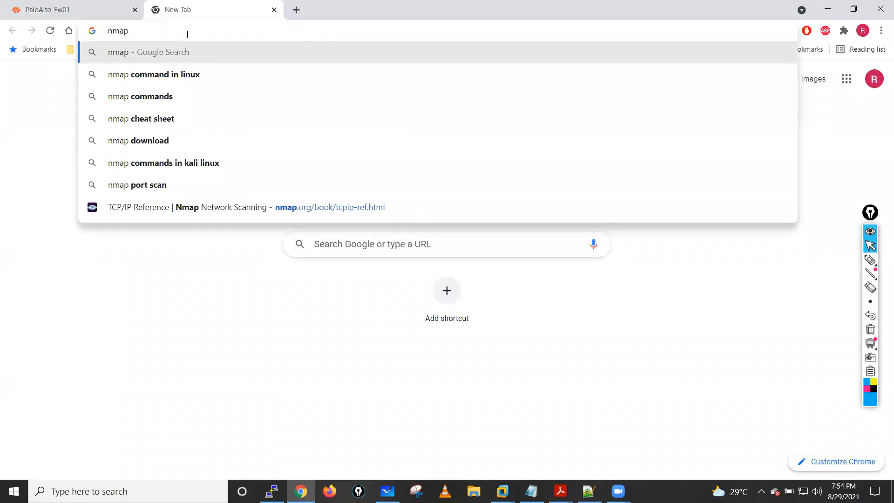
type("sca")
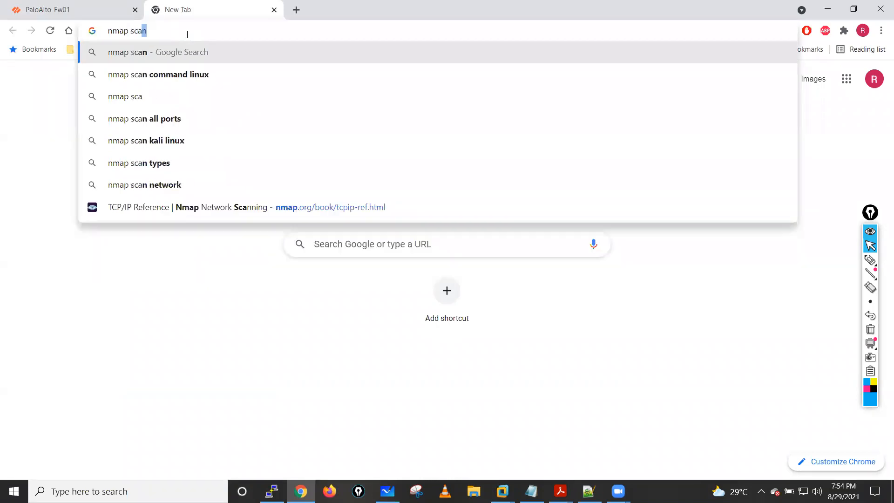
type("n")
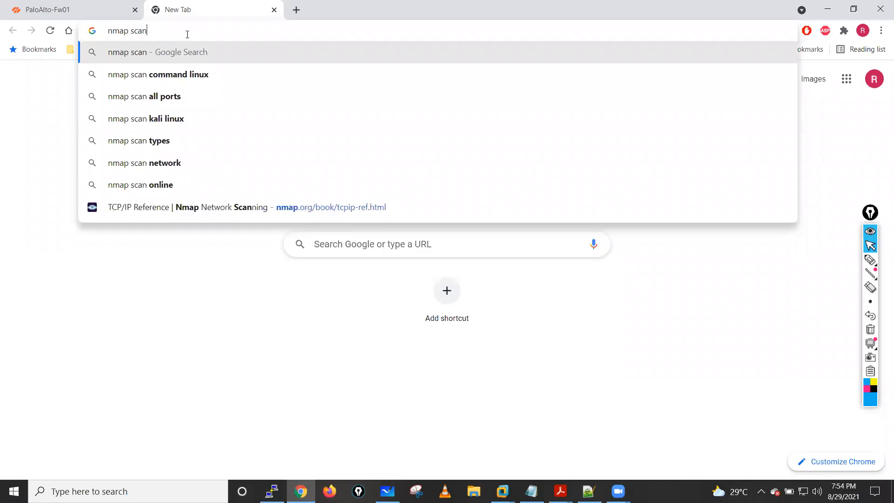
type("ing tool")
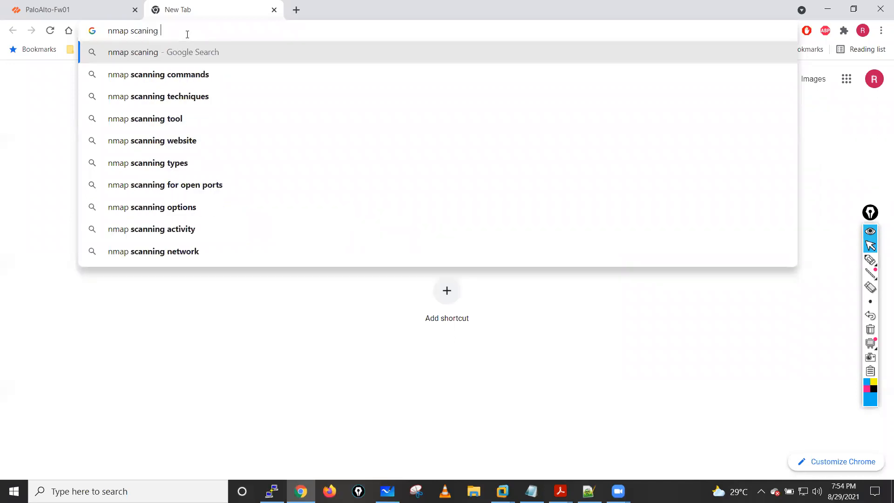
key("Return")
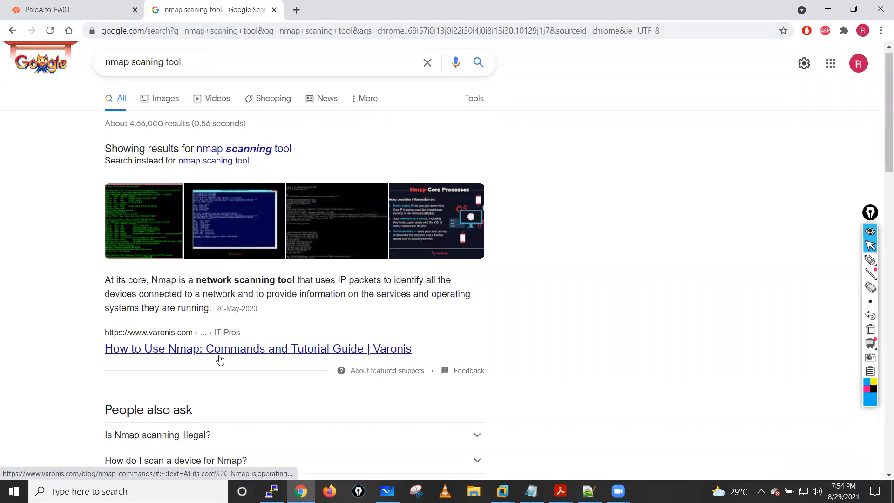
scroll(212, 363, "down", 5)
left_click(155, 377)
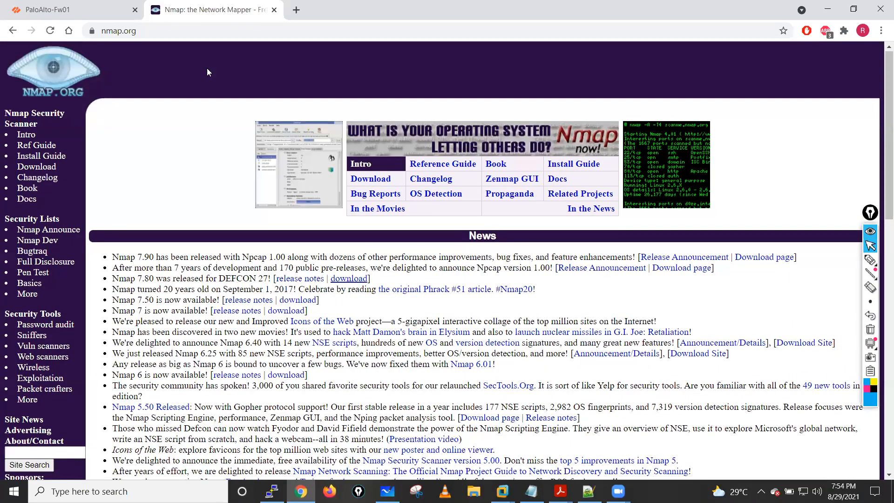
- Read through the News and Introduction sections of the Nmap home page and close the page
scroll(321, 275, "down", 2)
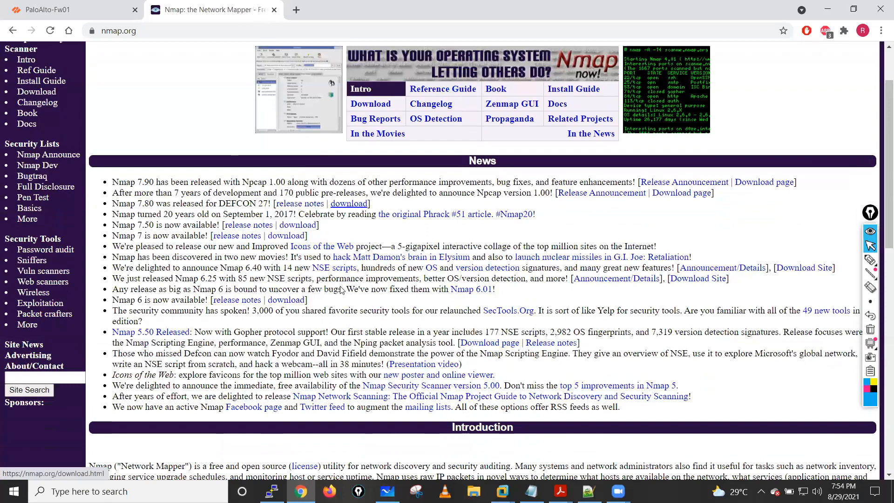
scroll(343, 289, "down", 2)
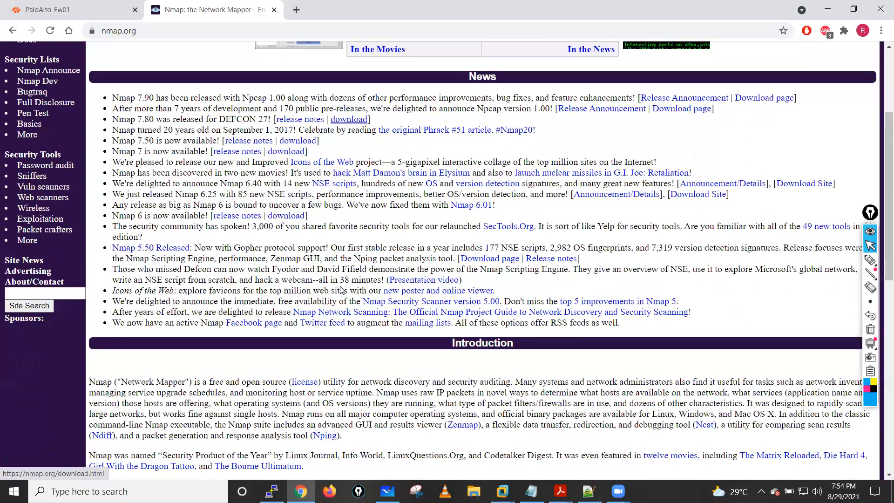
scroll(343, 289, "down", 2)
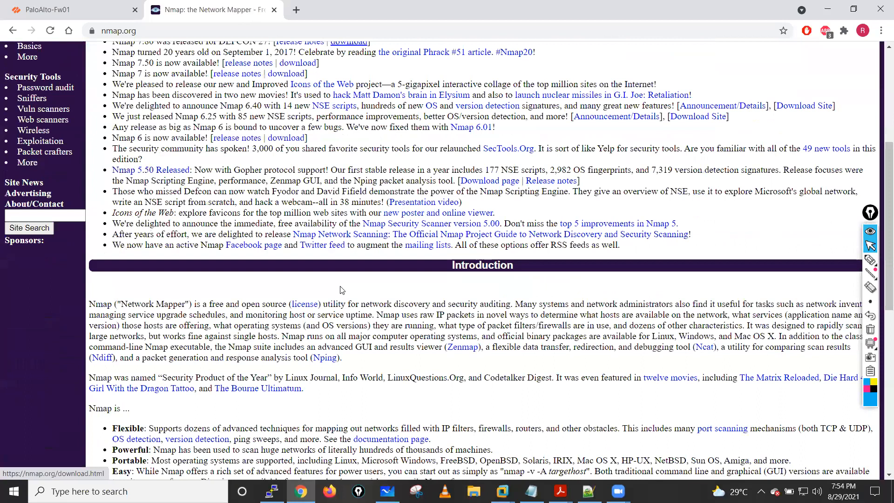
scroll(340, 289, "down", 1)
key("ctrl+w")
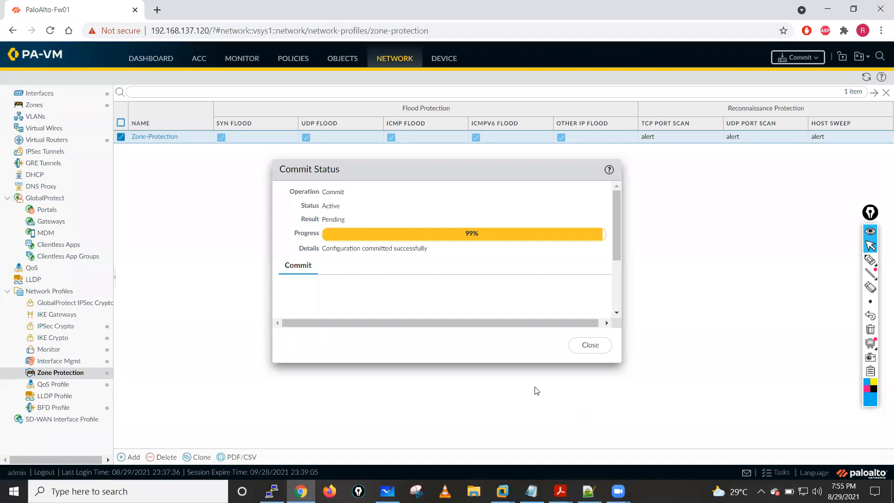
- Dismiss the commit status and open the firewall's Threat log
left_click(600, 348)
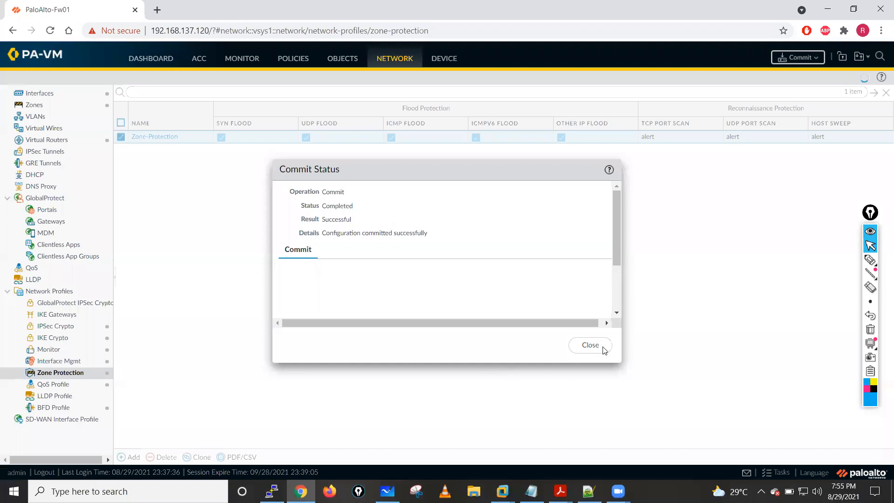
left_click(241, 60)
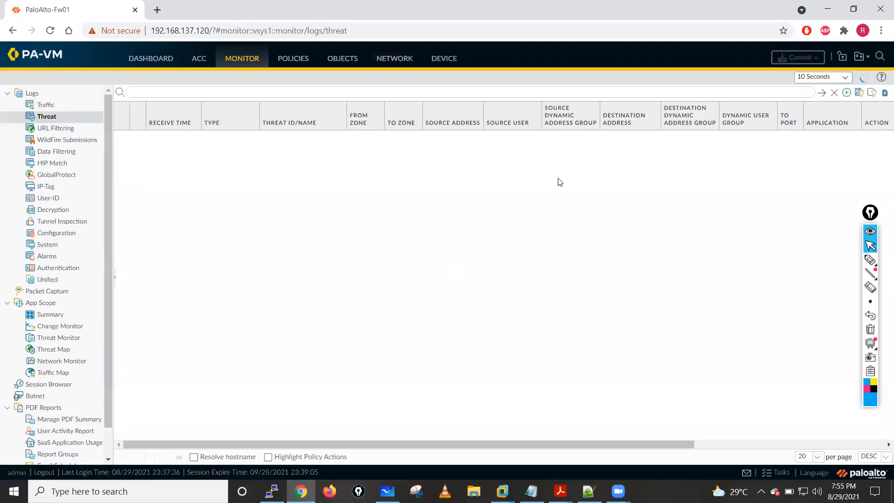
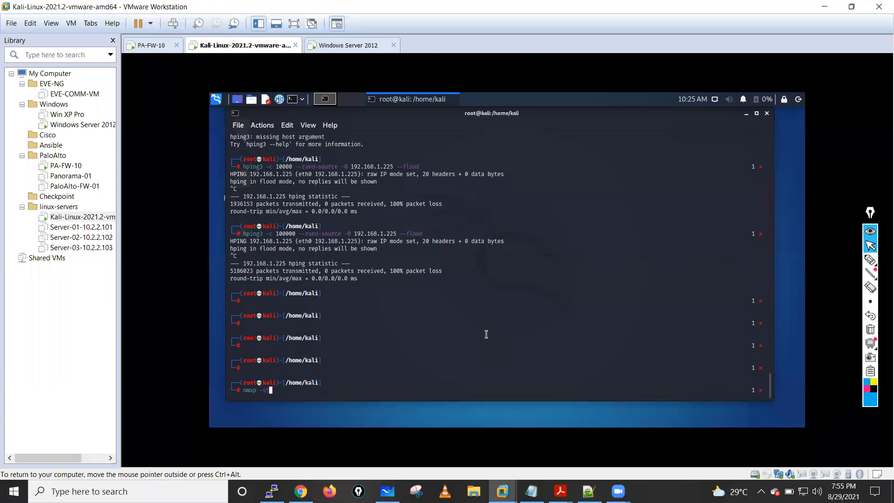
- Begin an Nmap SYN scan command with nmap -sS and the start of the target address in the Kali root terminal
type("sS 192.168.1.225 -p 1-1023")
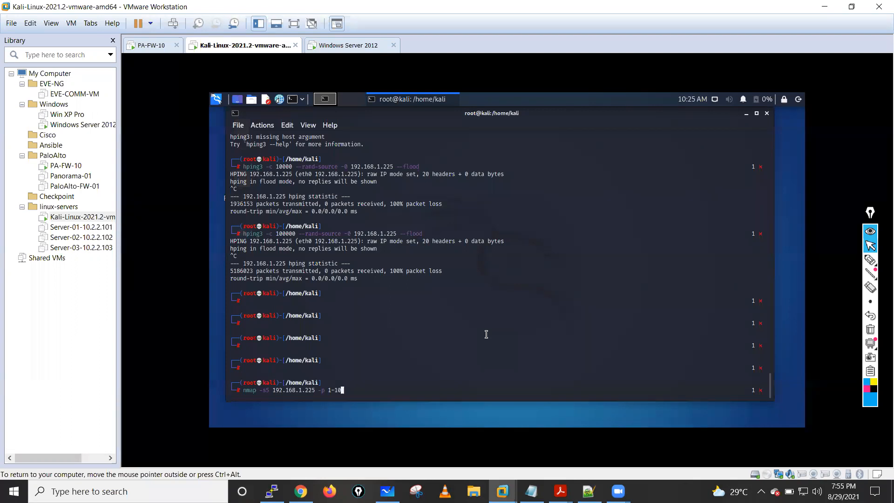
- Complete the Nmap SYN scan command against 192.168.1.225 with port range 1-1023 and run it
type("23")
key("Return")
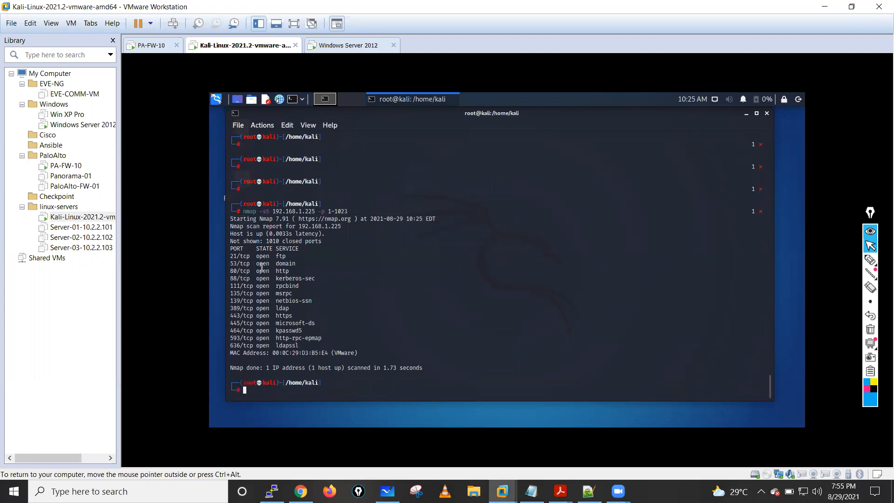
- Examine the SYN scan report, going through the open TCP ports and their services
left_click_drag(234, 220, 431, 232)
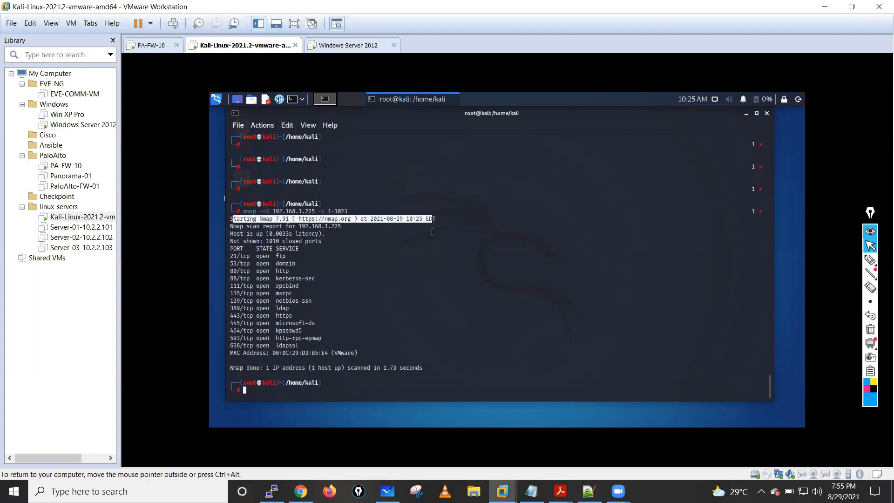
left_click(231, 236)
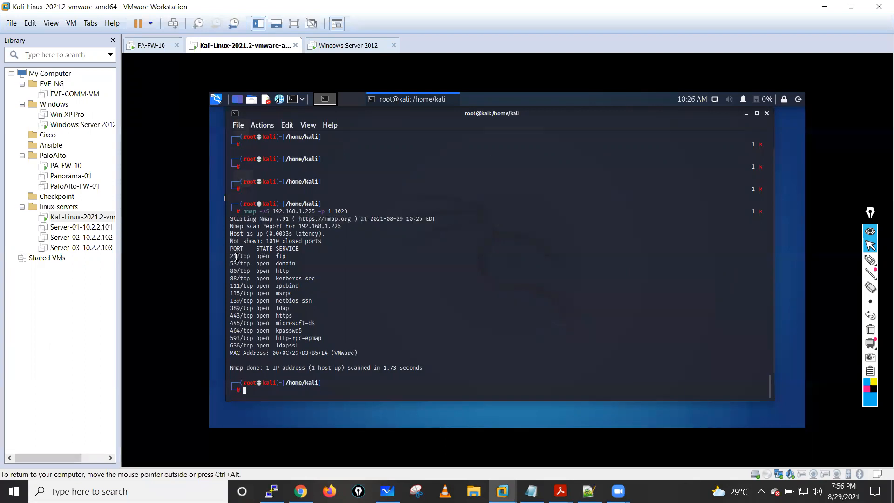
left_click_drag(231, 256, 283, 301)
left_click(231, 259)
triple_click(292, 256)
left_click_drag(230, 264, 294, 262)
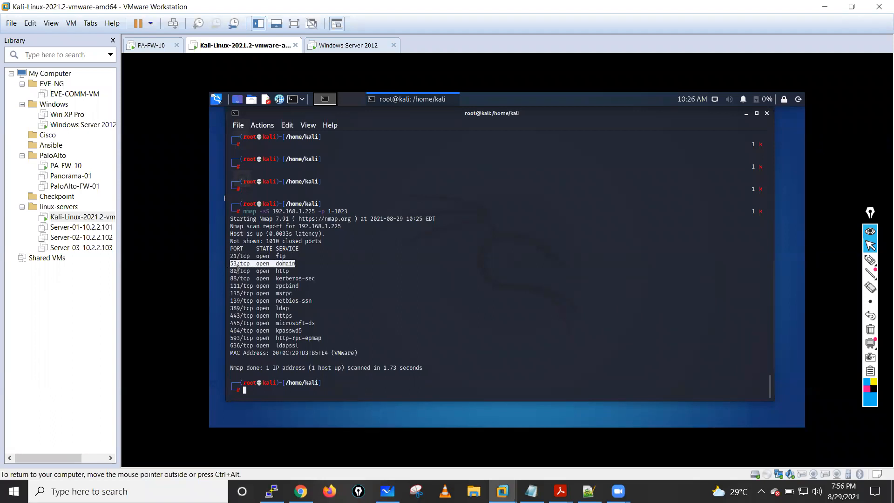
left_click_drag(230, 271, 301, 269)
left_click_drag(230, 278, 311, 277)
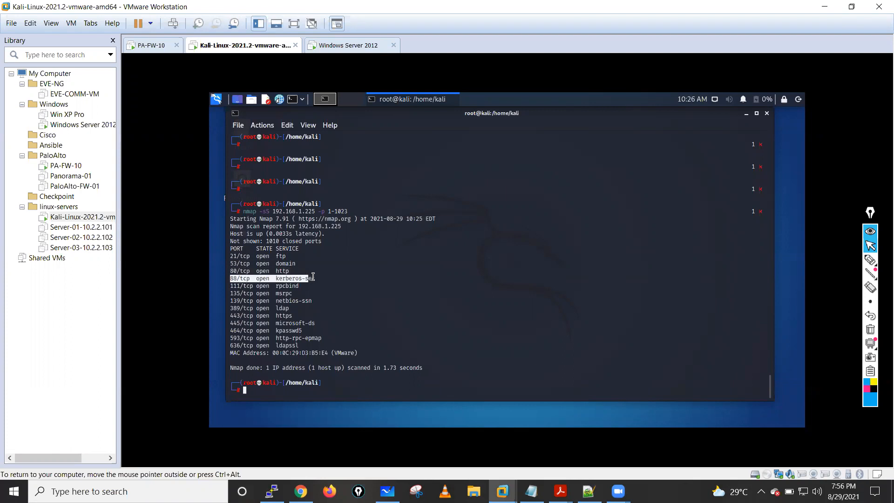
left_click_drag(233, 285, 308, 285)
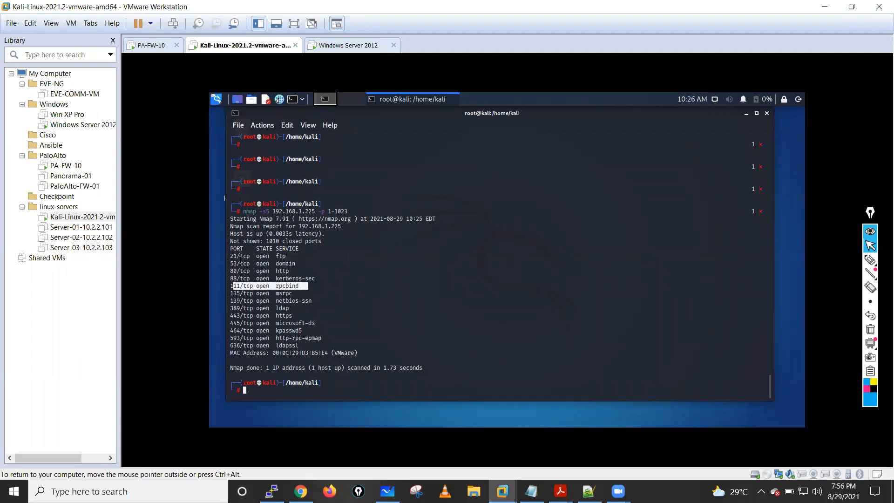
left_click_drag(229, 256, 367, 352)
left_click(356, 340)
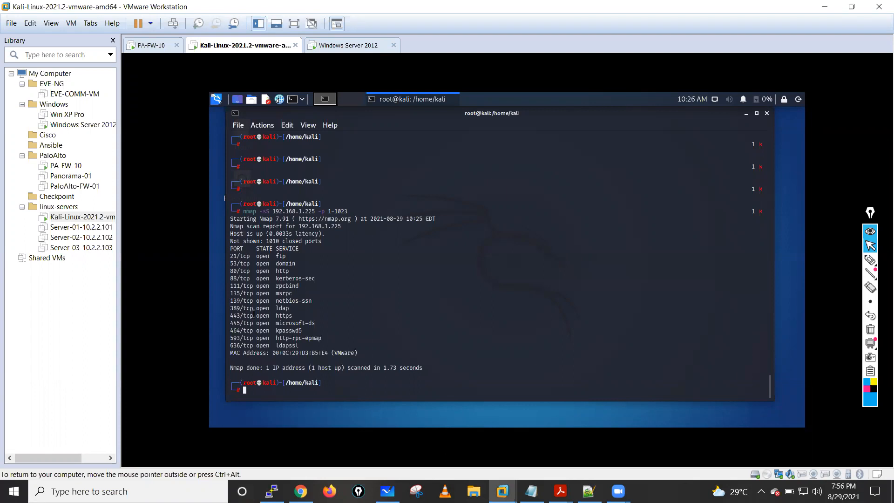
left_click_drag(241, 316, 318, 304)
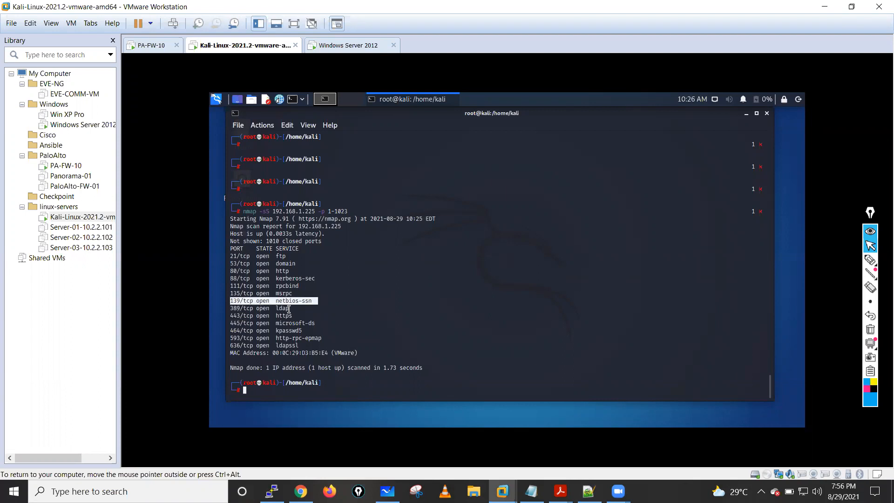
left_click_drag(233, 308, 290, 309)
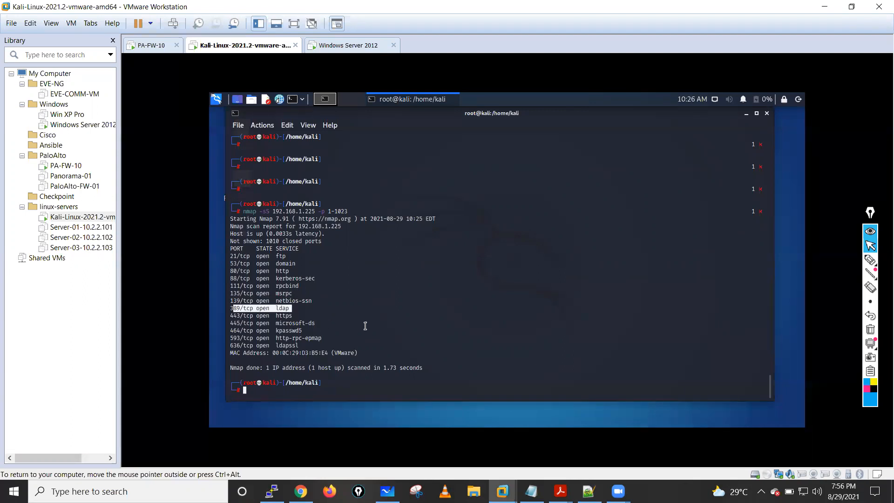
left_click(230, 248)
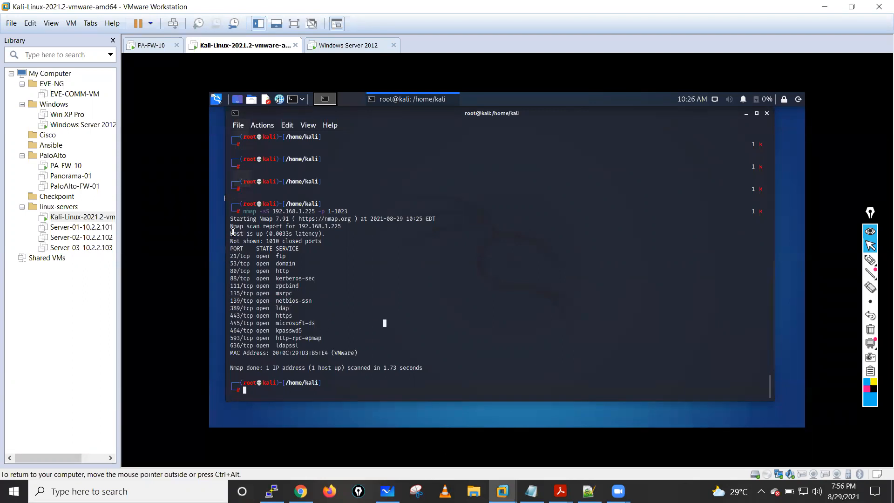
left_click_drag(229, 256, 392, 351)
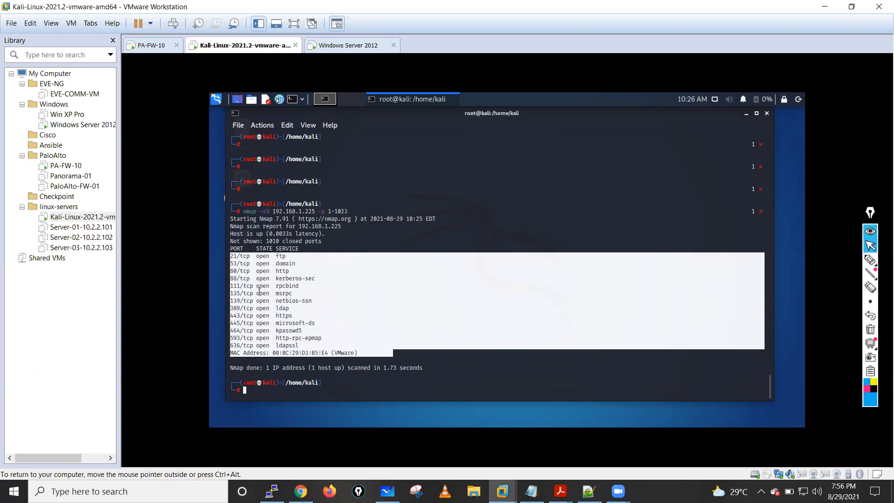
left_click(240, 291)
left_click_drag(231, 291, 256, 291)
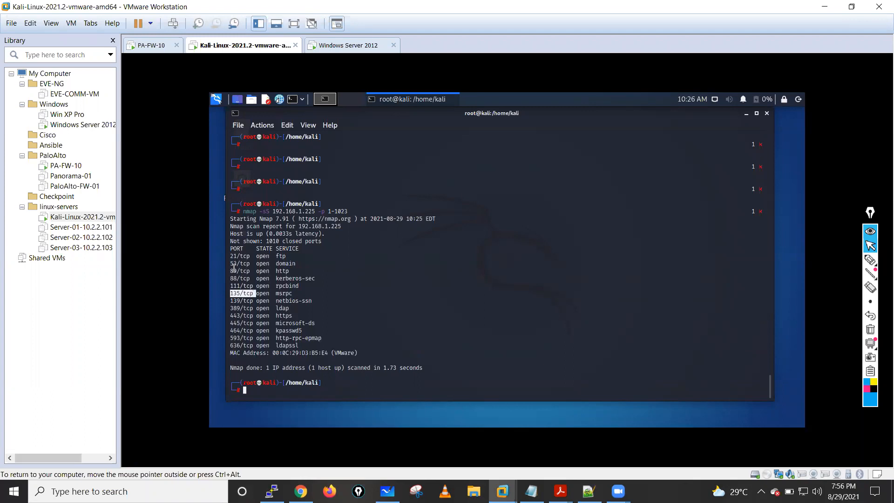
left_click_drag(231, 255, 249, 256)
left_click(400, 272)
- Rerun the SYN scan as nmap -sS against 192.168.1.225 without the 1-1023 port limit
key("Up")
key("Left")
key("Left")
key("Left")
key("Left")
key("Left")
key("Left")
key("Left")
key("Left")
key("Left")
key("Left")
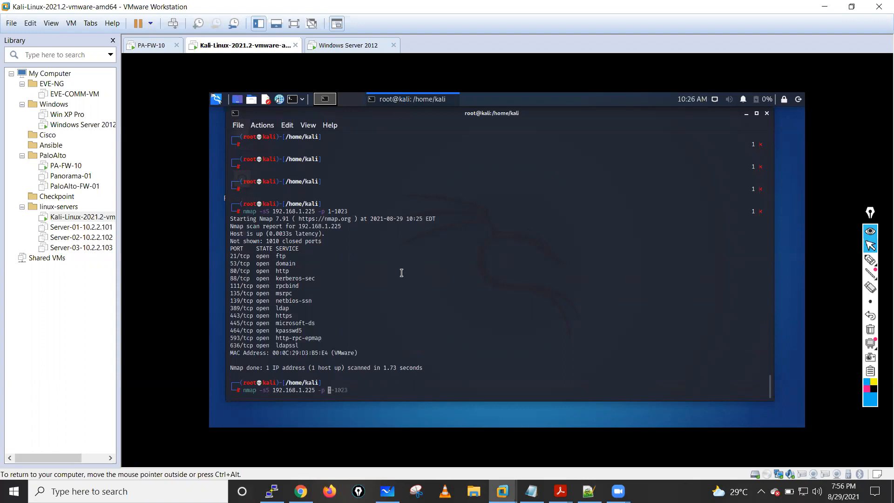
key("ctrl+k")
key("Return")
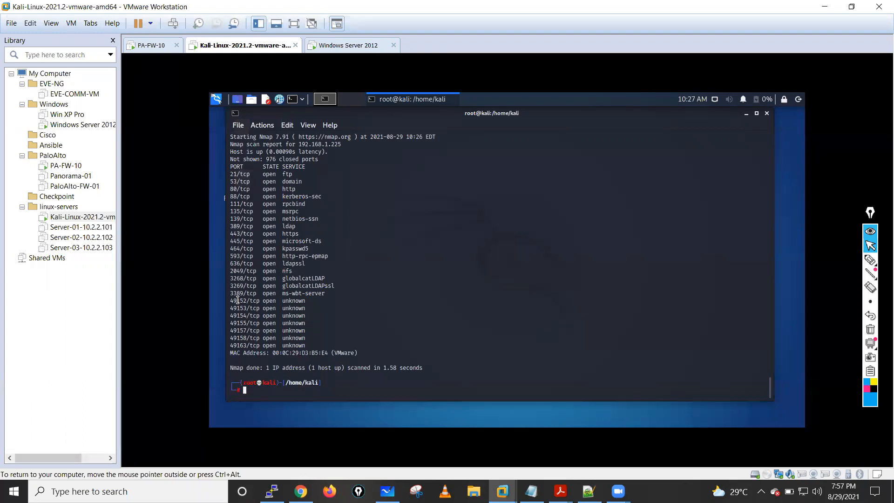
- Examine the open ports above 1023 in the scan report, and check the firewall's Threat log in Chrome for port scan entries
left_click_drag(232, 300, 325, 343)
left_click_drag(233, 293, 328, 293)
left_click_drag(233, 272, 372, 291)
left_click(380, 369)
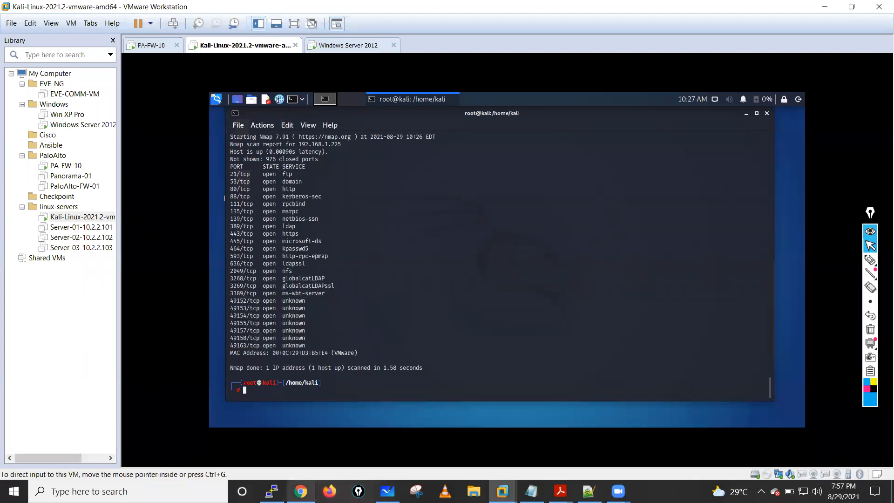
left_click(301, 491)
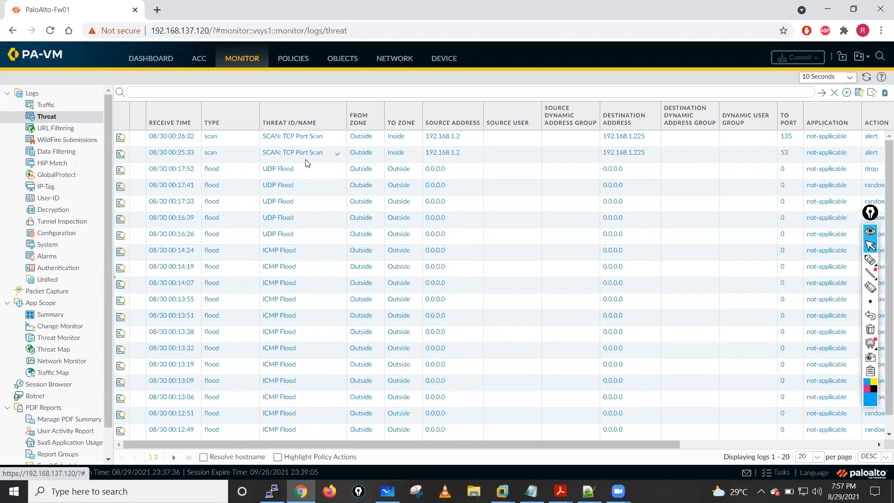
- Switch to the Kali VM and run the UDP scan nmap -sU -p0-65535 192.168.1.225
key("alt+Tab")
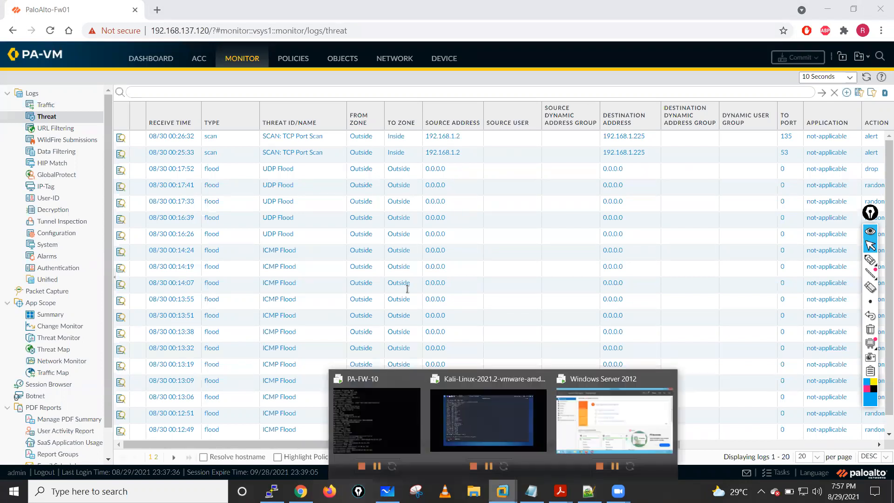
type("nmap ")
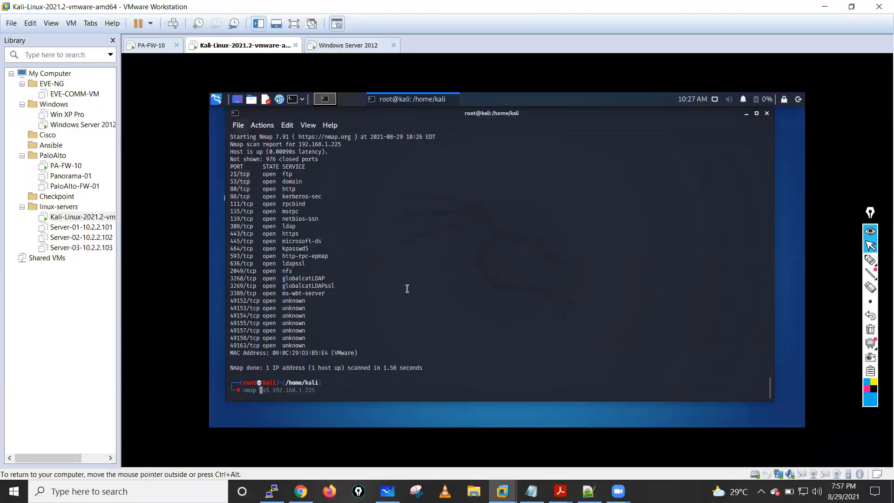
type("-sU -p0-655355 192.168.1.225")
key("Return")
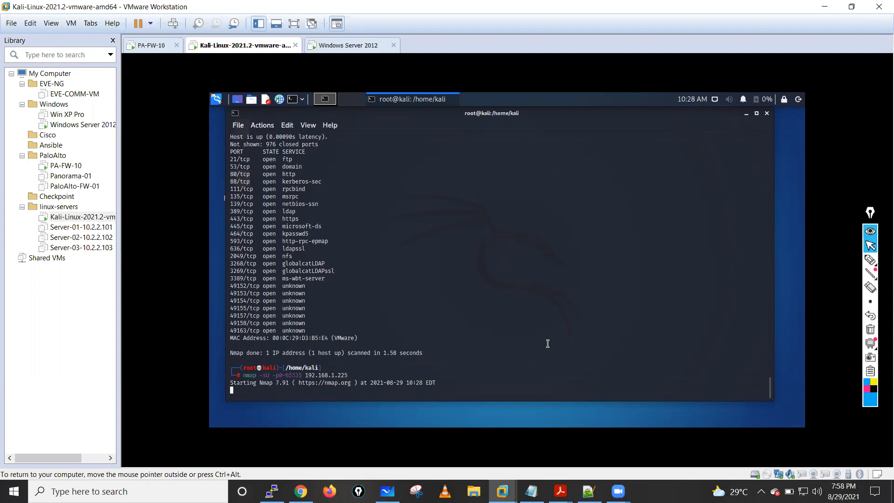
- Refresh the firewall's Threat log in Chrome, and inspect the Traffic log for the UDP scan's sessions
left_click(301, 492)
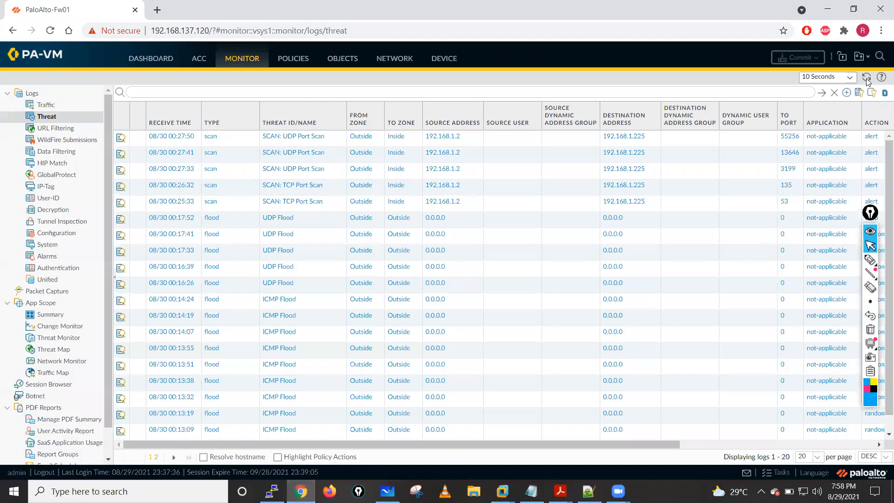
left_click(866, 79)
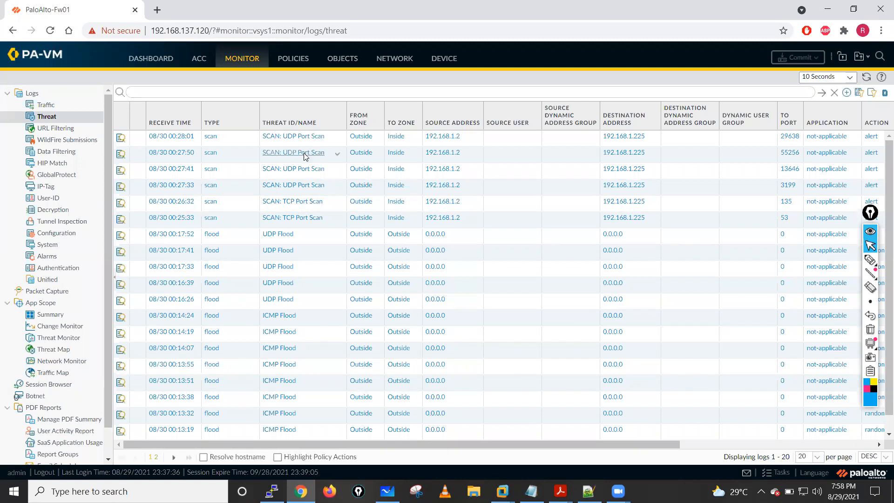
left_click(46, 105)
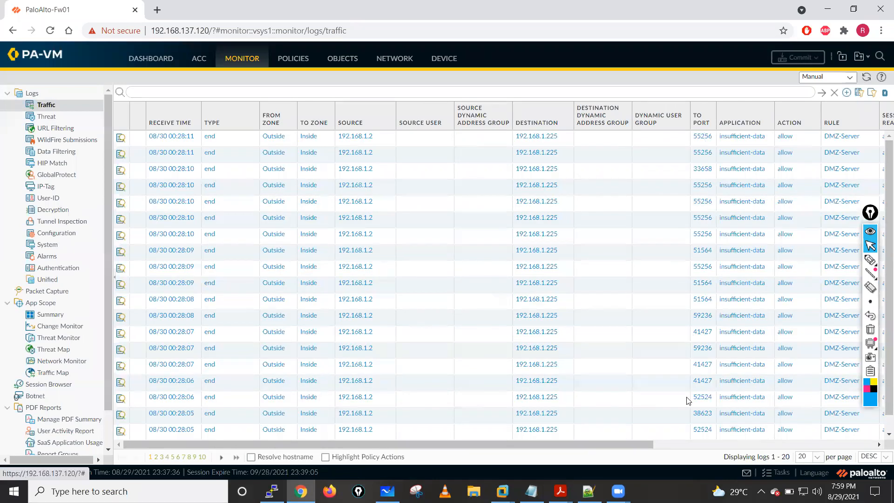
scroll(688, 400, "down", 1)
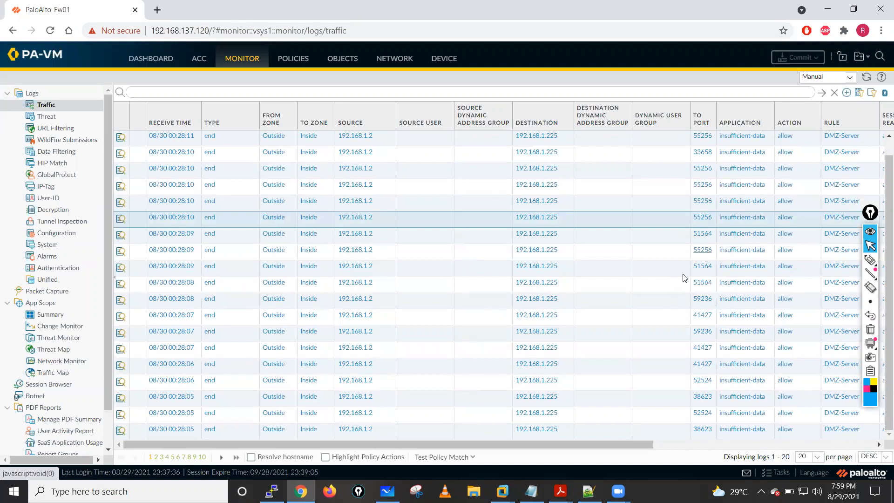
scroll(683, 278, "up", 1)
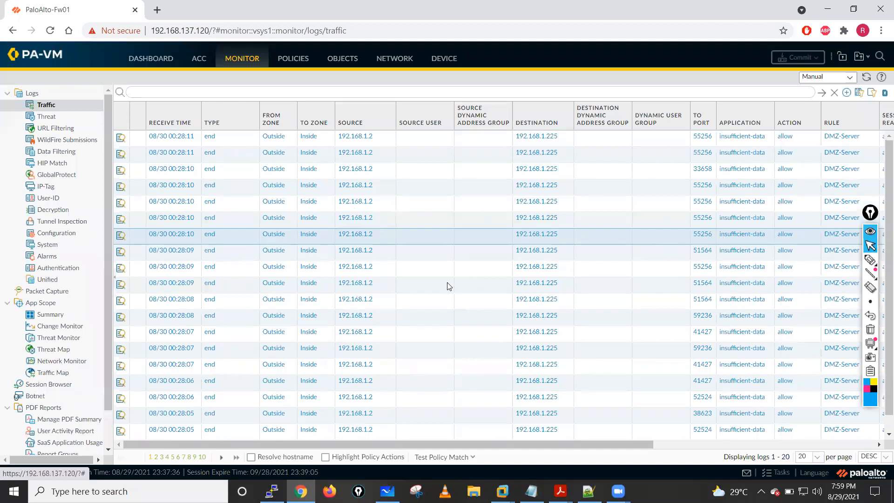
- Check the UDP scan's progress in Kali, and review the firewall's Threat log and dashboard resource usage in Chrome
left_click(302, 494)
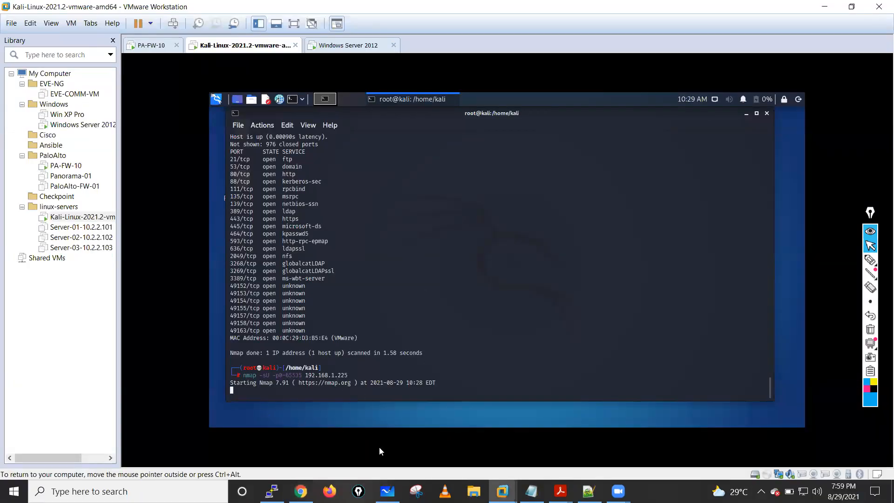
left_click(301, 491)
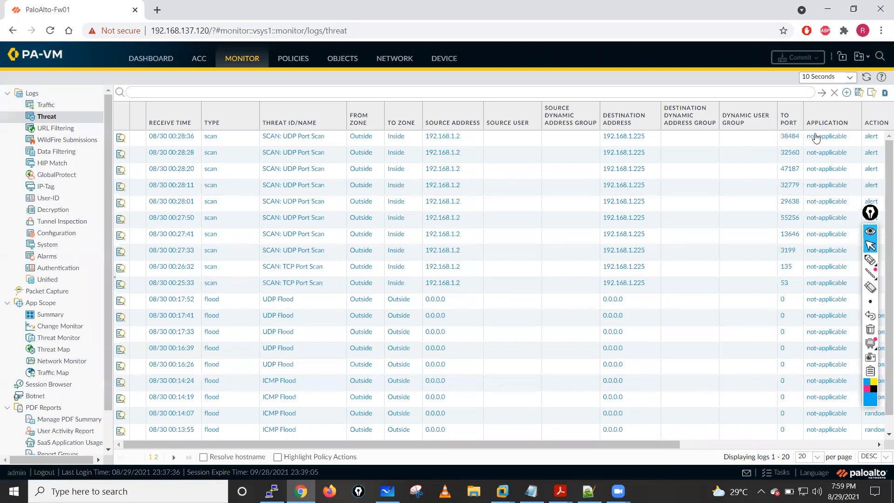
left_click_drag(691, 445, 611, 445)
left_click(145, 62)
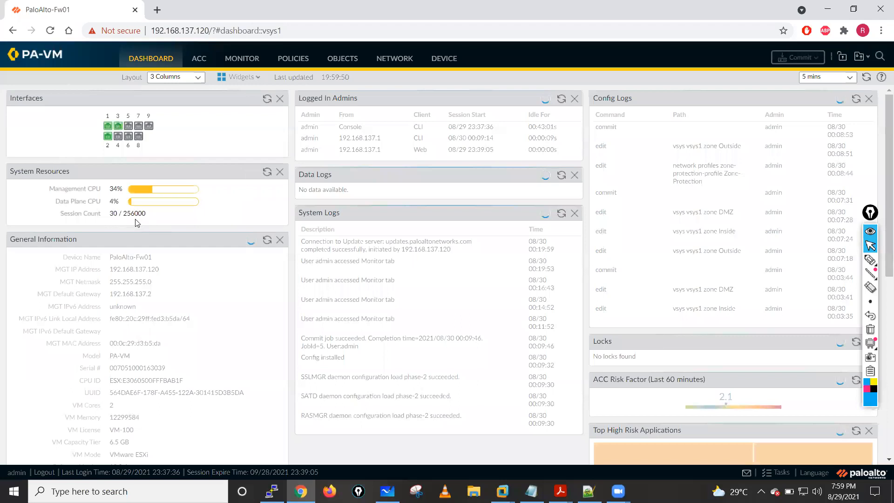
left_click(242, 61)
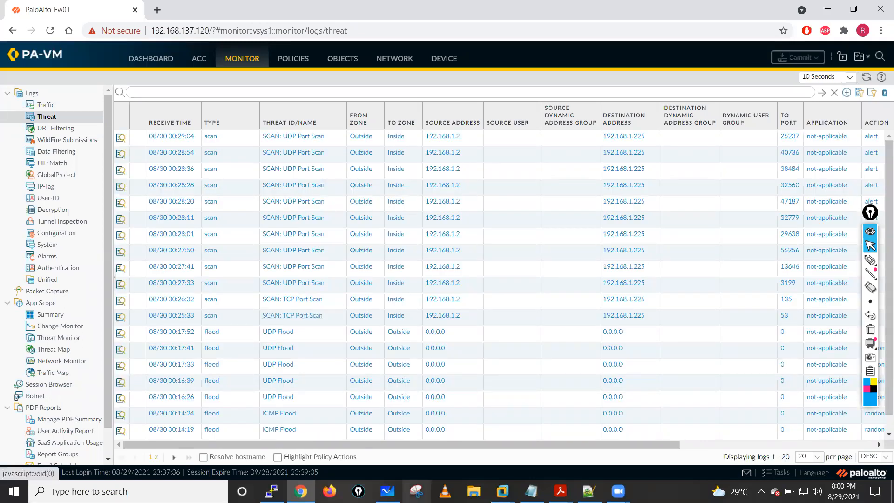
- Switch to the Kali VM and stop the running full-range UDP scan
left_click(503, 491)
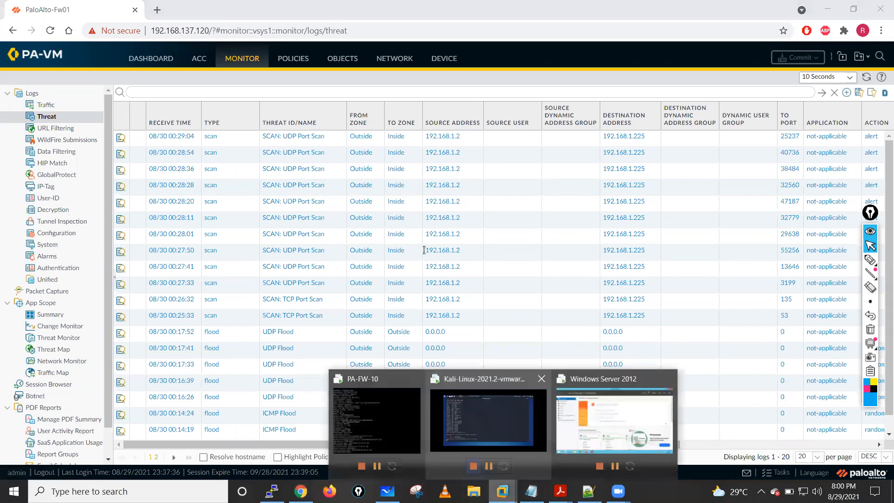
left_click(472, 420)
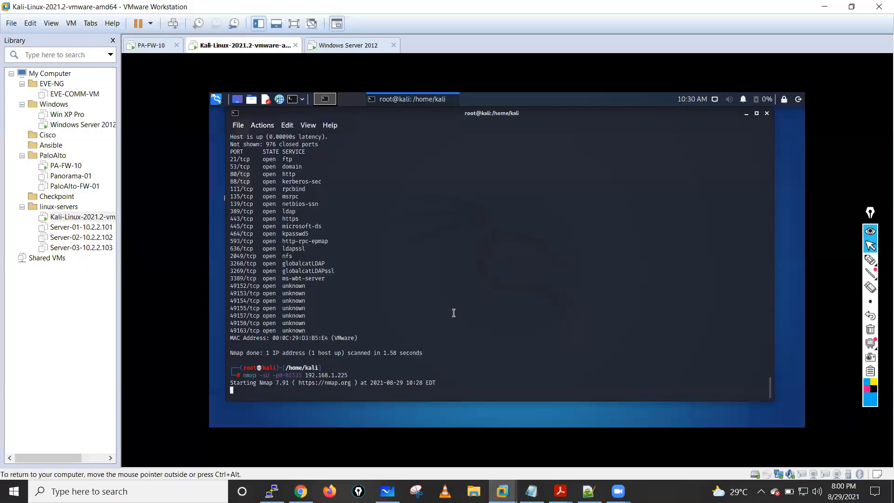
key("ctrl+c")
key("ctrl+c")
key("ctrl+c")
key("ctrl+c")
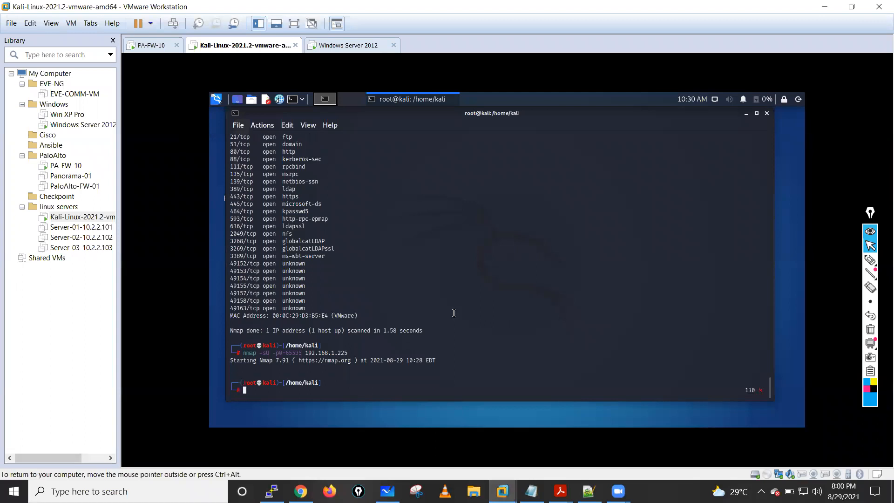
- Recall the UDP scan command, change its port range to 1-1023 and run it against 192.168.1.225
key("Up")
key("Left")
key("Left")
key("Left")
key("Left")
key("Left")
key("Left")
key("Left")
key("Left")
key("Left")
key("Left")
key("Left")
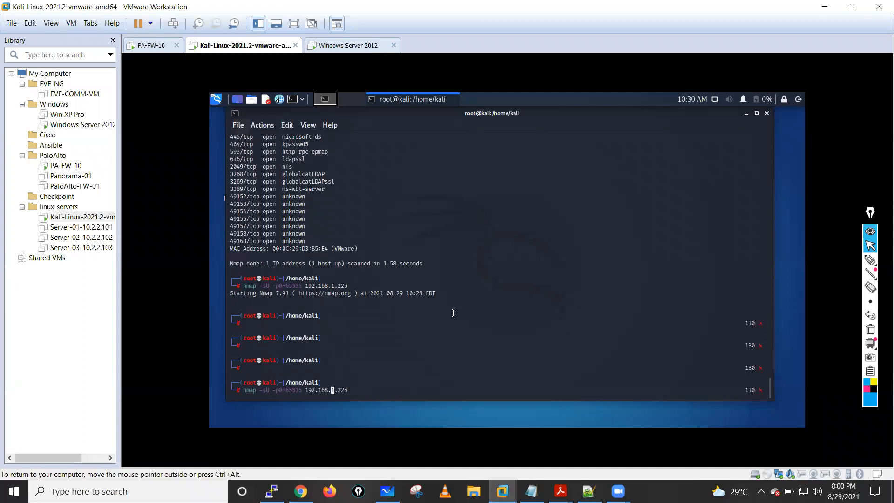
key("Left")
key("Left")
key("BackSpace")
key("BackSpace")
key("BackSpace")
key("BackSpace")
key("BackSpace")
type("0")
key("BackSpace")
type("1-1023")
key("Return")
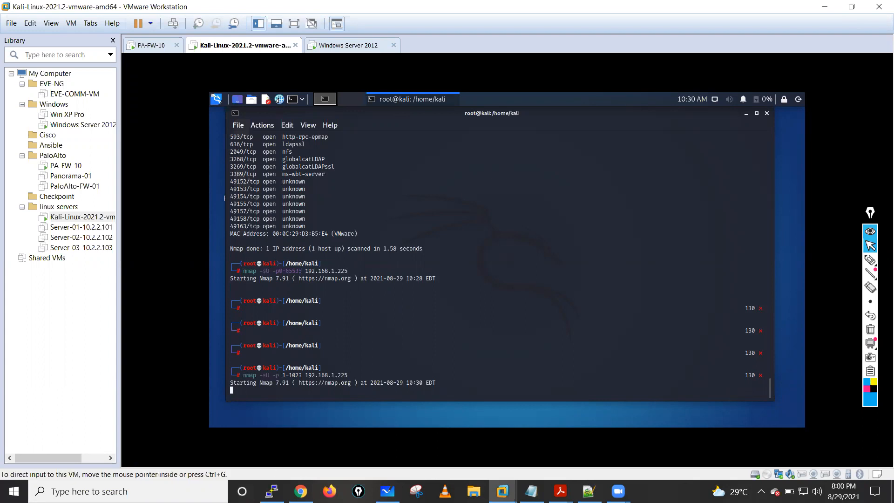
- Refresh the firewall's Threat log in Chrome to check for entries from the new UDP scan
key("alt+Tab")
left_click(864, 79)
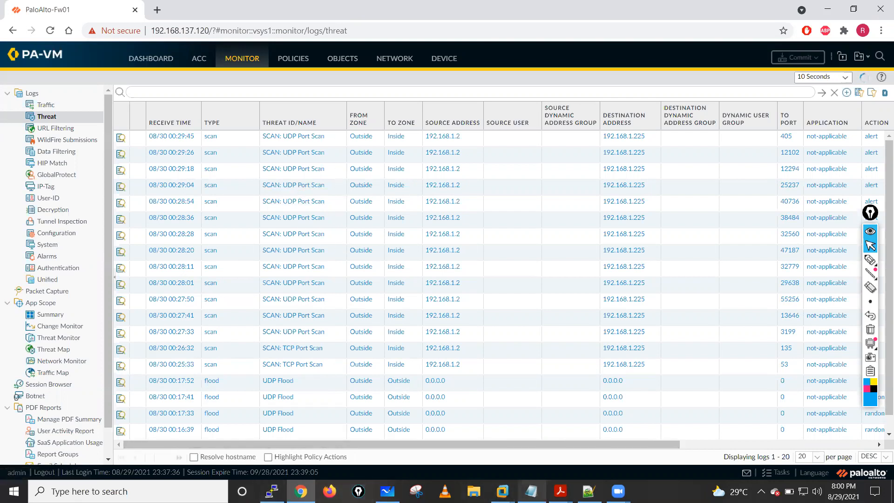
left_click(503, 492)
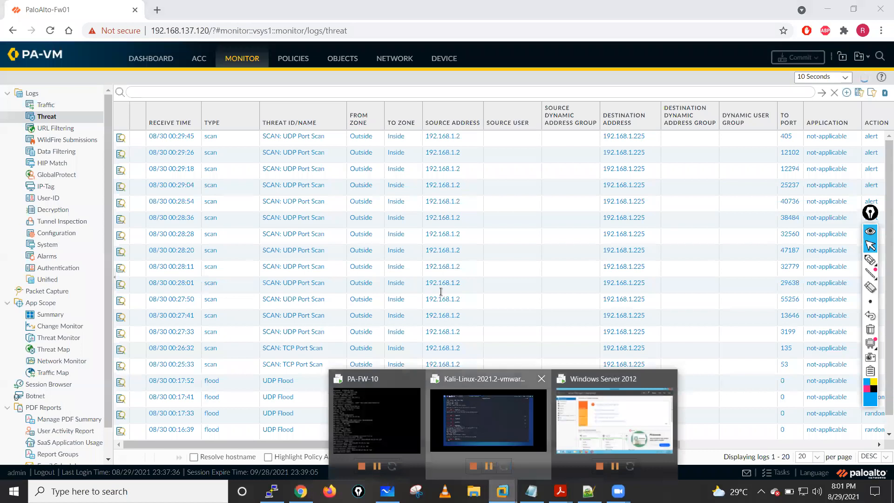
- Switch to the Kali VM and review the open port reported by the 1-1023 UDP scan of 192.168.1.225
left_click(488, 419)
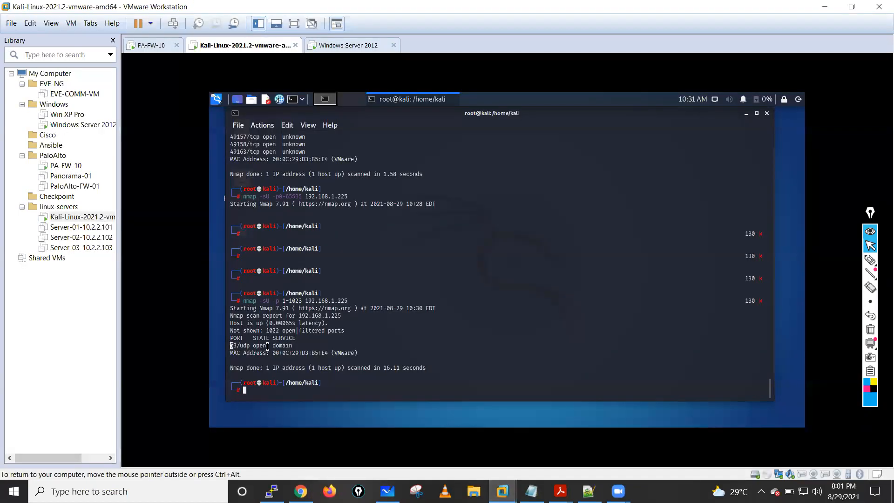
left_click_drag(267, 346, 295, 345)
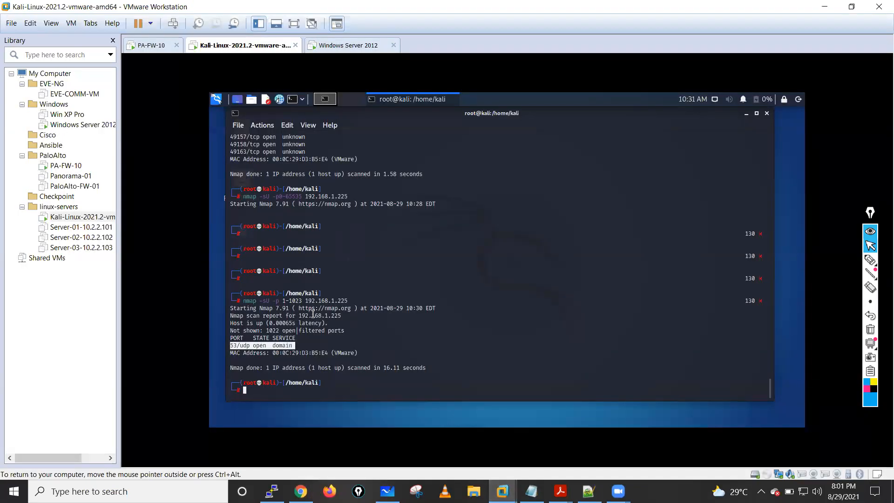
left_click(234, 345)
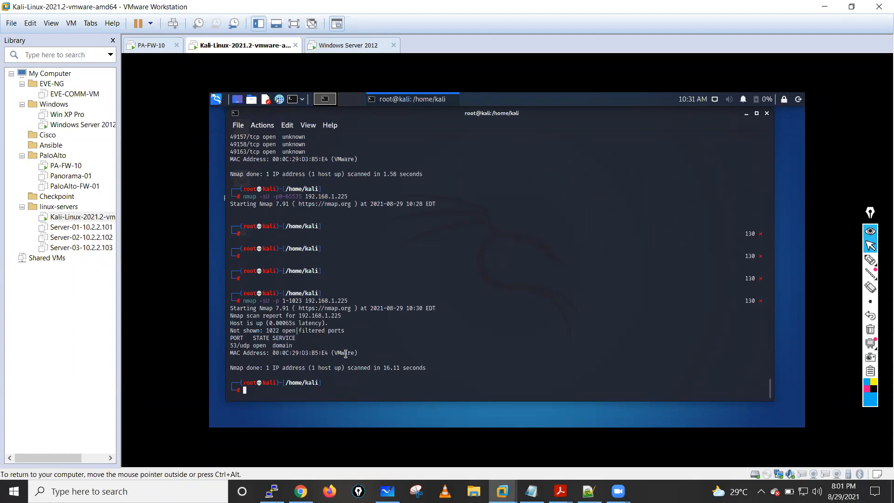
- Run an Nmap ping sweep of the 192.168.1.128/25 range with nmap -sP
type("nmap -sP 192.168.1.128/25")
key("Return")
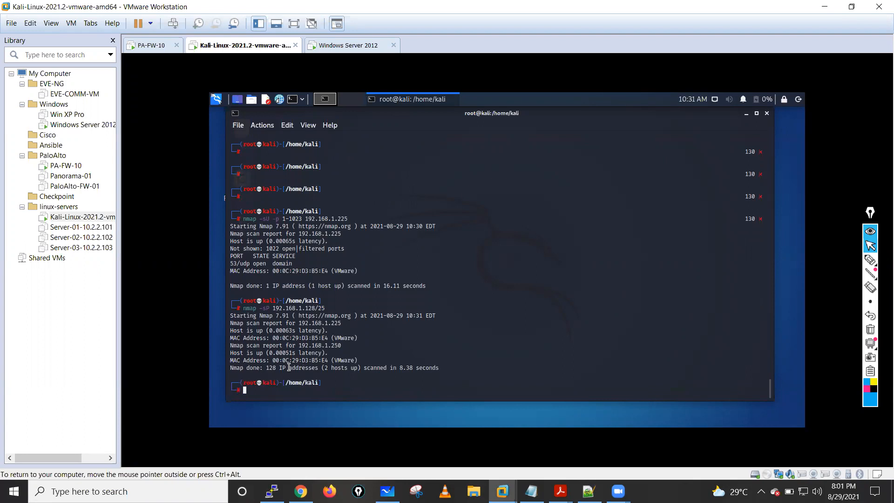
- Review the live hosts and the summary line reported by the 192.168.1.128/25 sweep
left_click_drag(231, 369, 436, 370)
left_click_drag(297, 345, 343, 345)
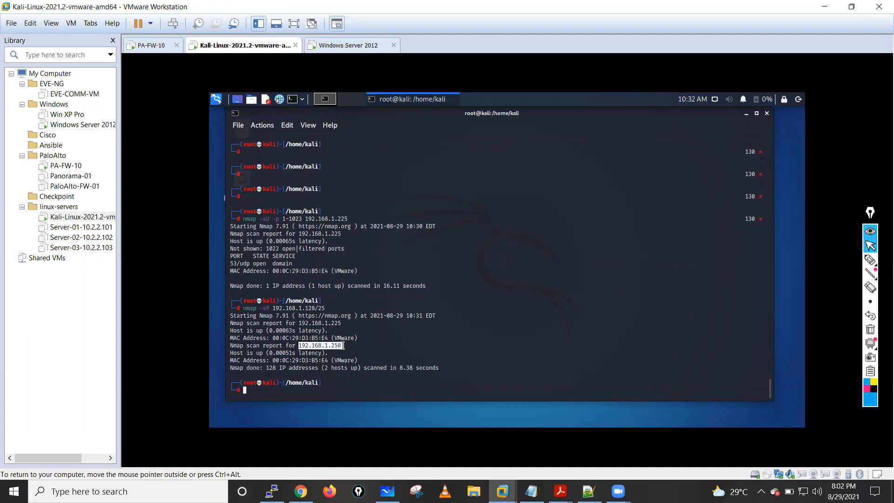
left_click_drag(297, 323, 340, 324)
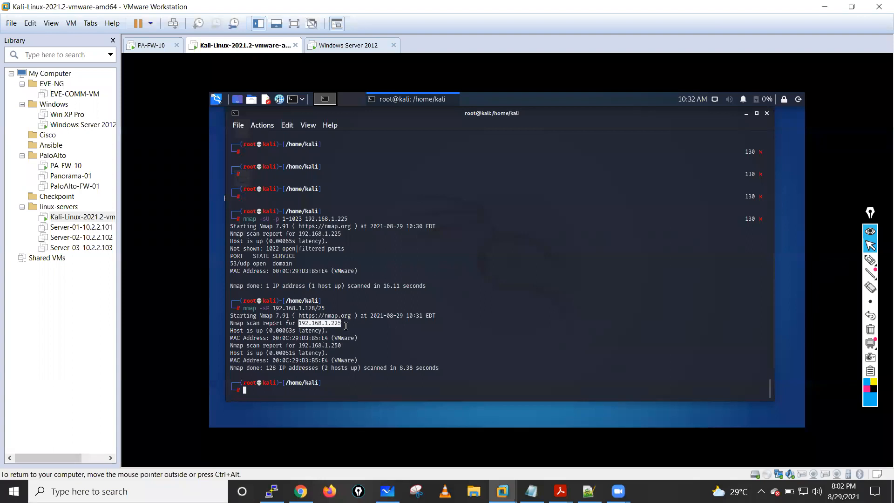
left_click(225, 326)
left_click_drag(233, 324, 447, 370)
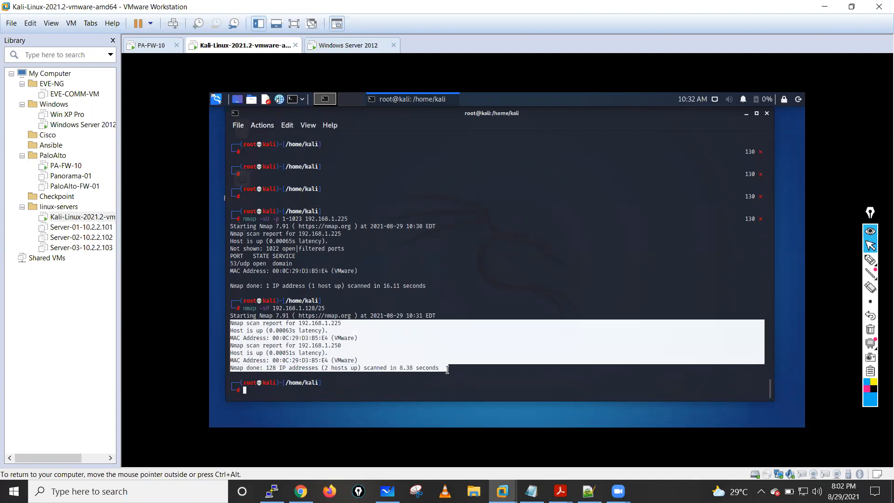
- Recall the ping sweep command, change its target to 192.168.1.0/24 and run it
key("Up")
key("Left")
key("Left")
key("Left")
key("Left")
key("Left")
key("Left")
key("Delete")
key("Delete")
key("Delete")
key("Delete")
key("Delete")
key("Delete")
type("0/24")
key("Return")
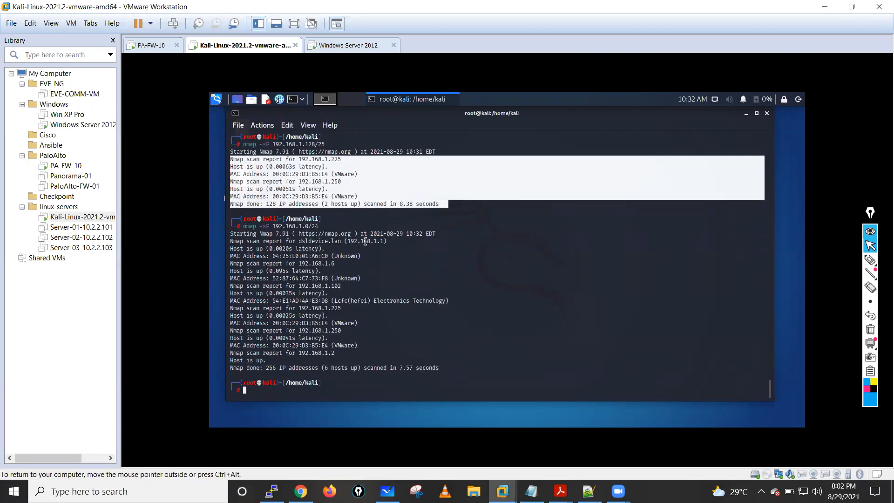
- Examine each live host address listed in the 192.168.1.0/24 ping sweep output
left_click_drag(232, 243, 390, 241)
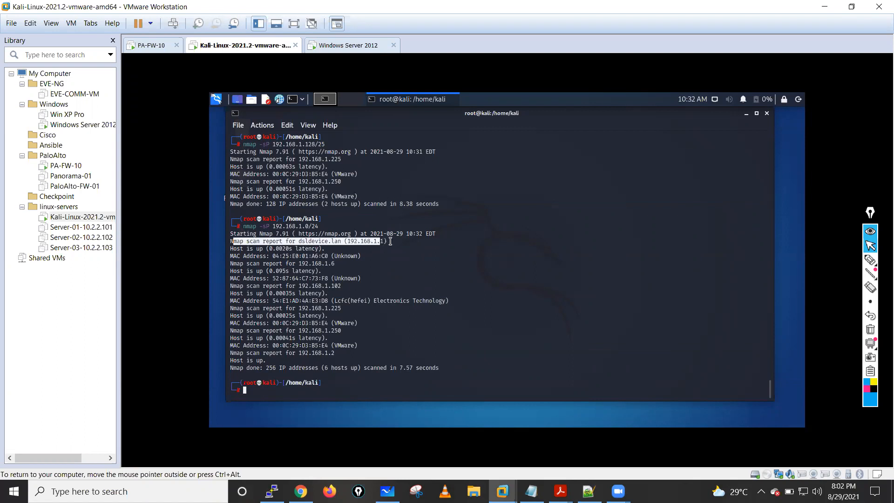
left_click(348, 241)
left_click_drag(348, 241, 382, 241)
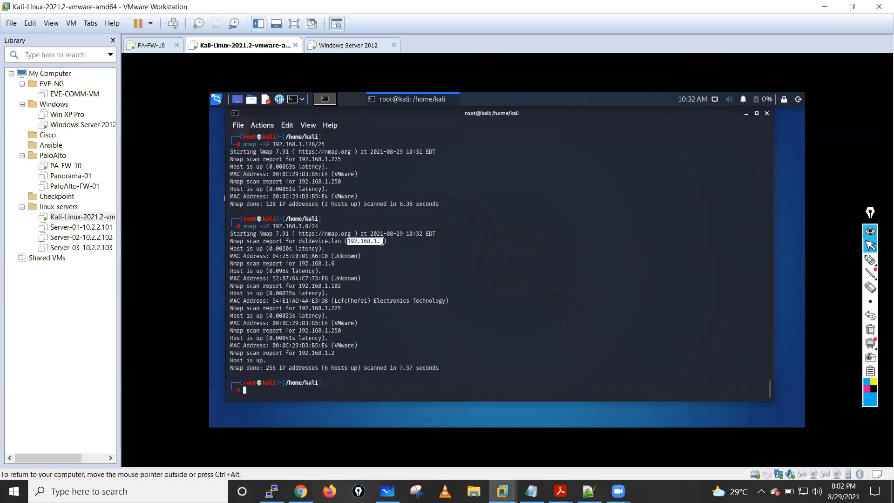
left_click_drag(241, 249, 335, 265)
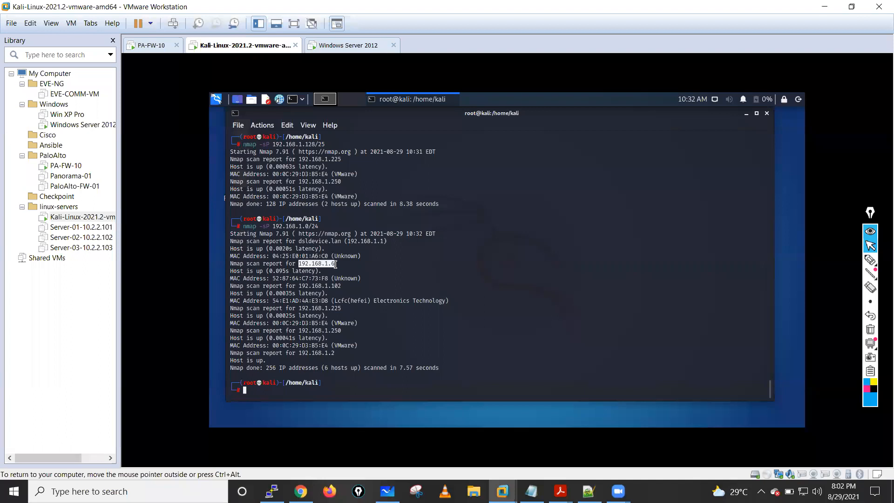
left_click_drag(240, 270, 320, 271)
left_click_drag(266, 278, 348, 286)
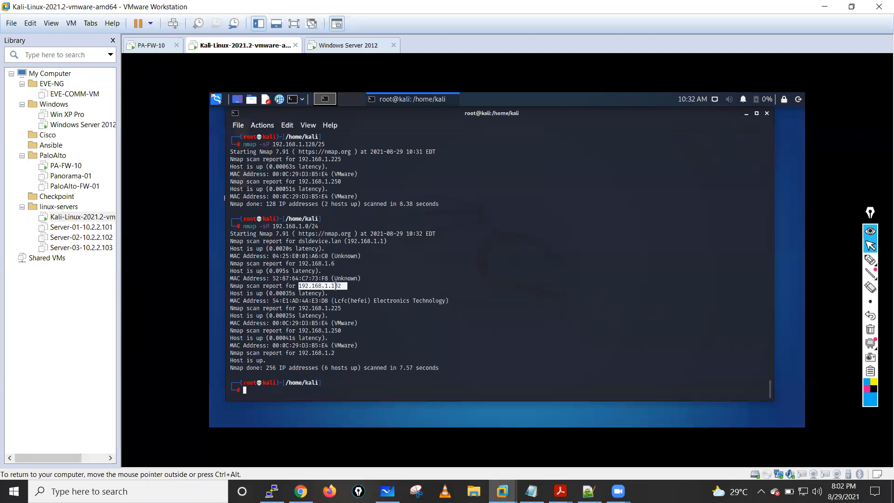
left_click_drag(345, 286, 237, 286)
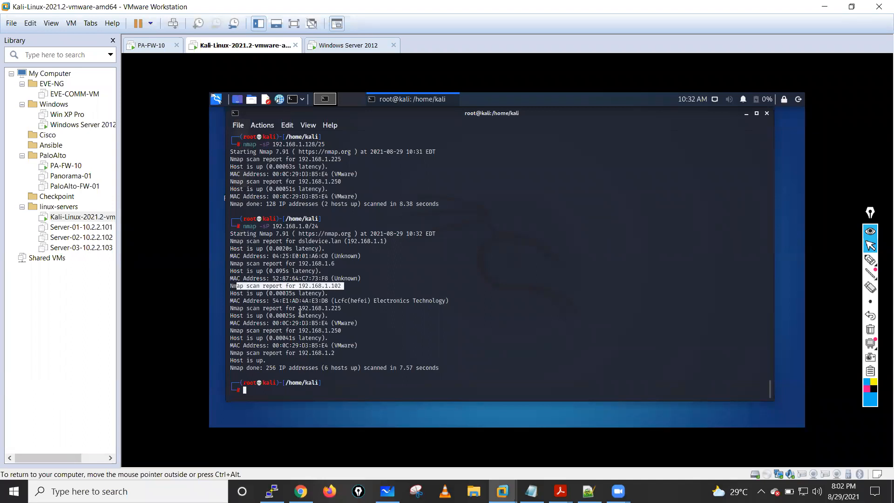
left_click_drag(302, 309, 348, 311)
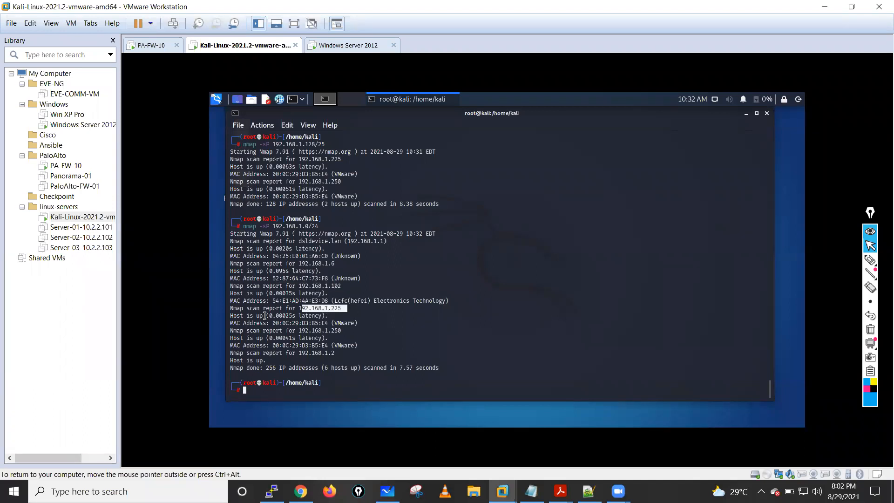
left_click_drag(298, 330, 347, 332)
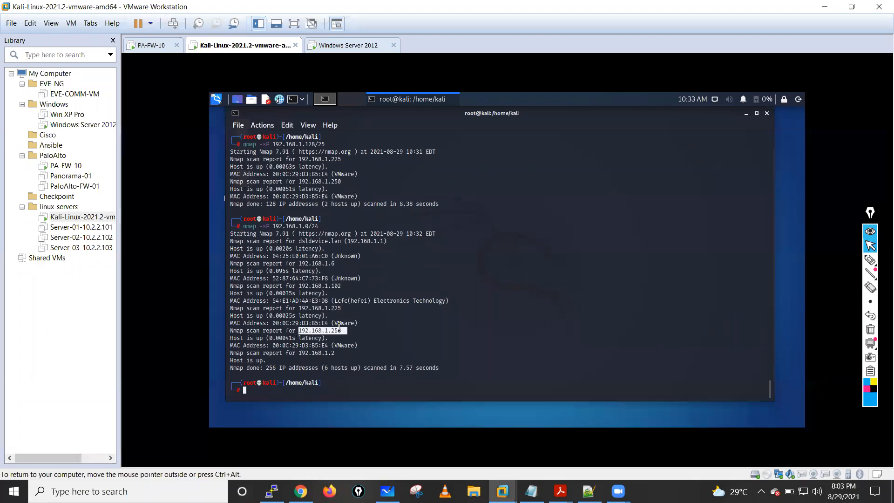
left_click_drag(301, 353, 338, 354)
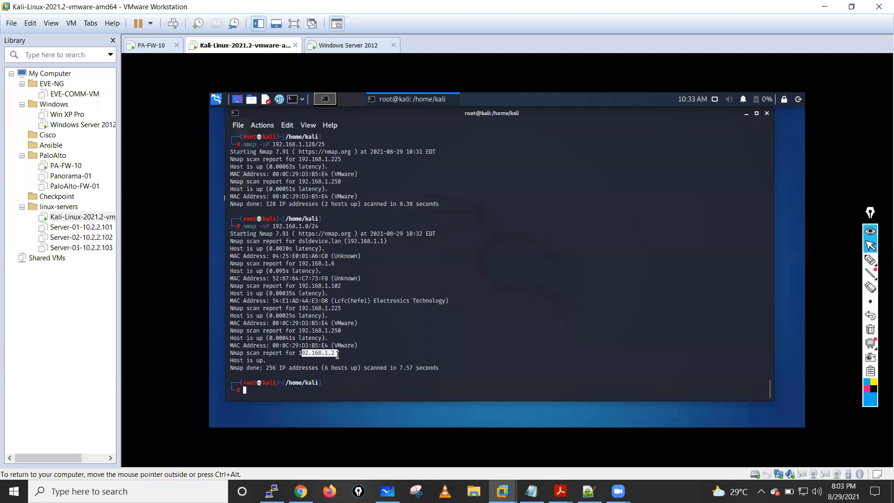
left_click(285, 359)
left_click_drag(298, 353, 362, 353)
left_click(356, 348)
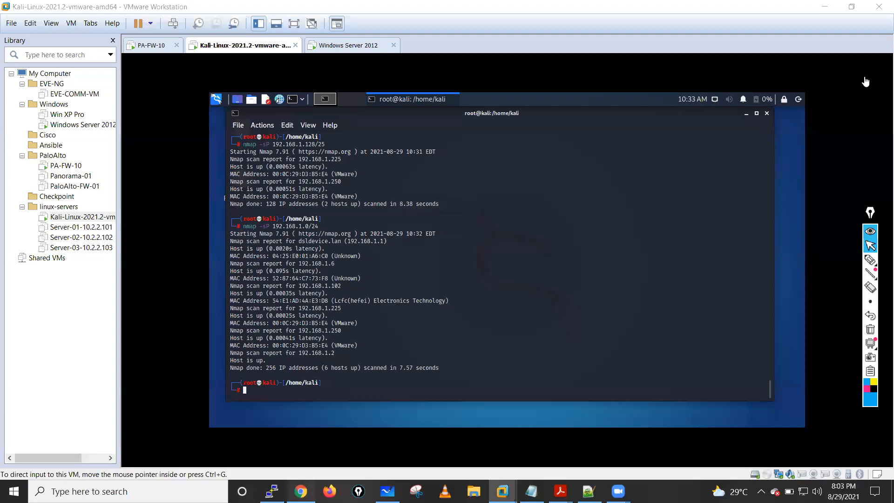
- Switch to the firewall in Chrome, check its Threat log and open the Zone-Protection profile's reconnaissance settings
key("alt+Tab")
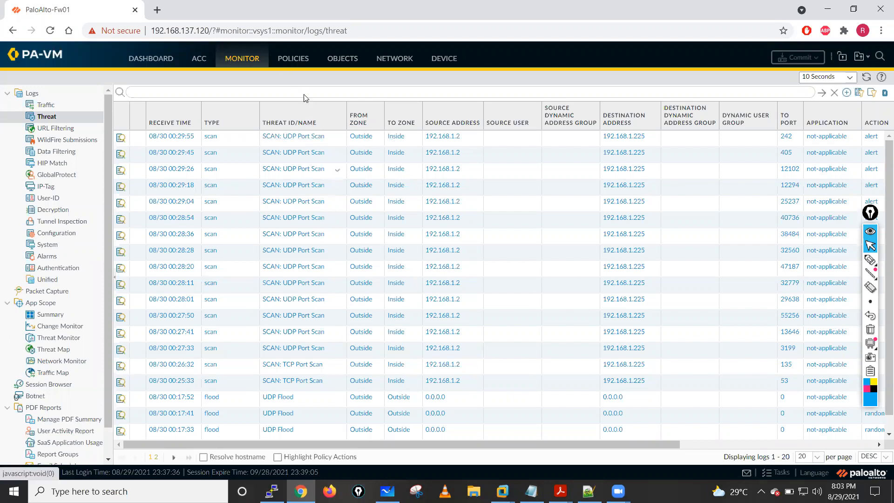
left_click(294, 59)
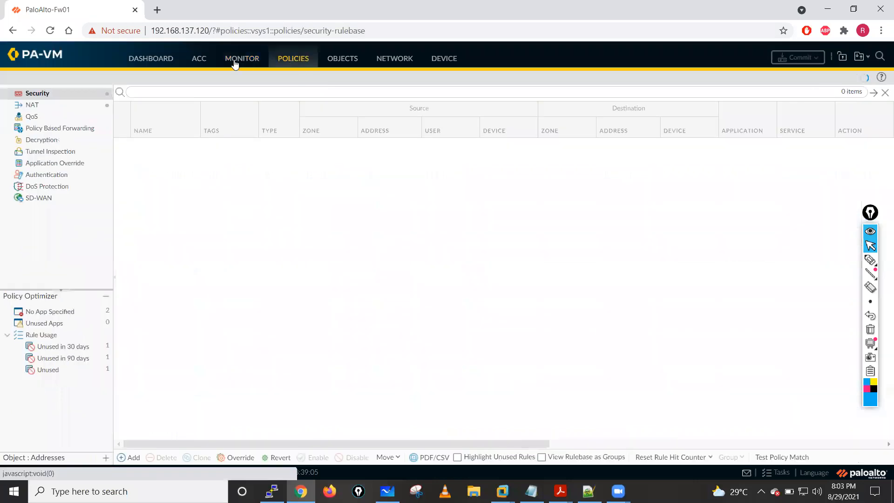
left_click(385, 60)
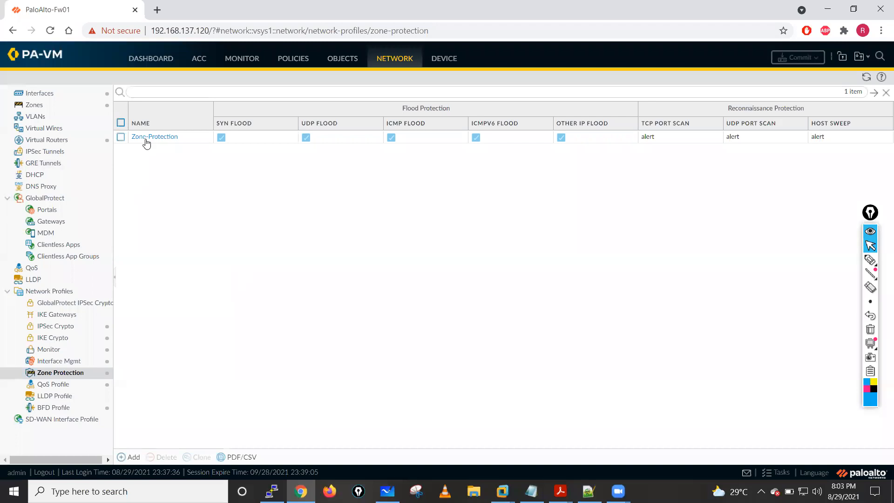
left_click(145, 140)
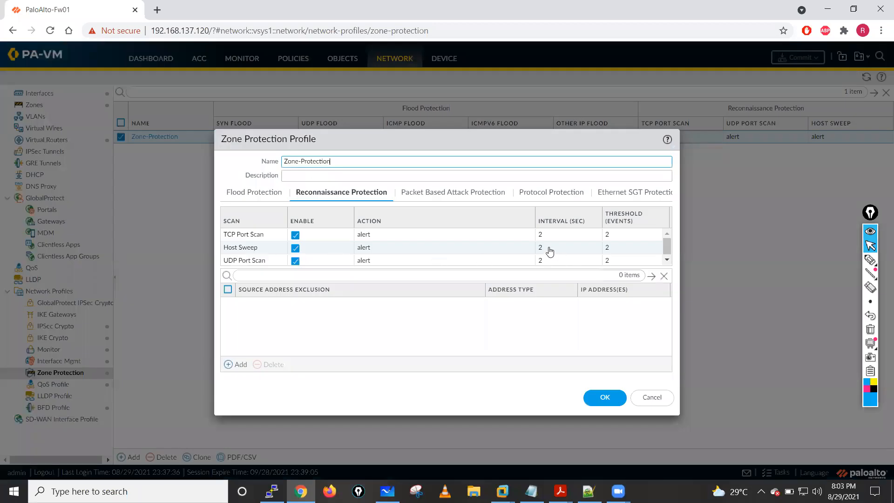
- Try a Host Sweep interval of 1 second, restore it to 2, and close the Zone-Protection profile without saving
left_click(589, 247)
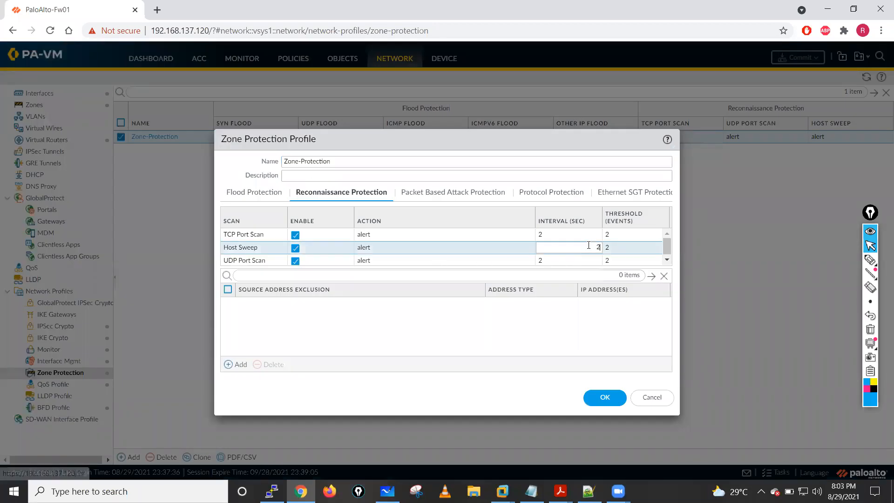
key("BackSpace")
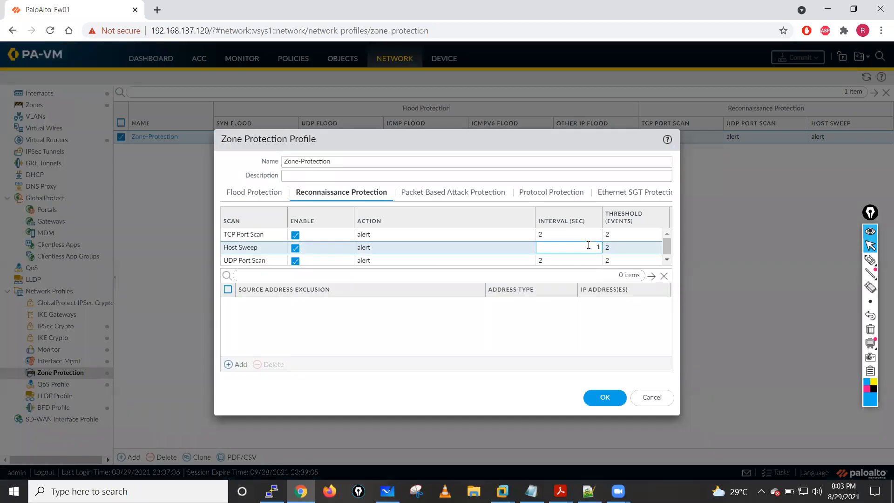
left_click(468, 346)
left_click(556, 246)
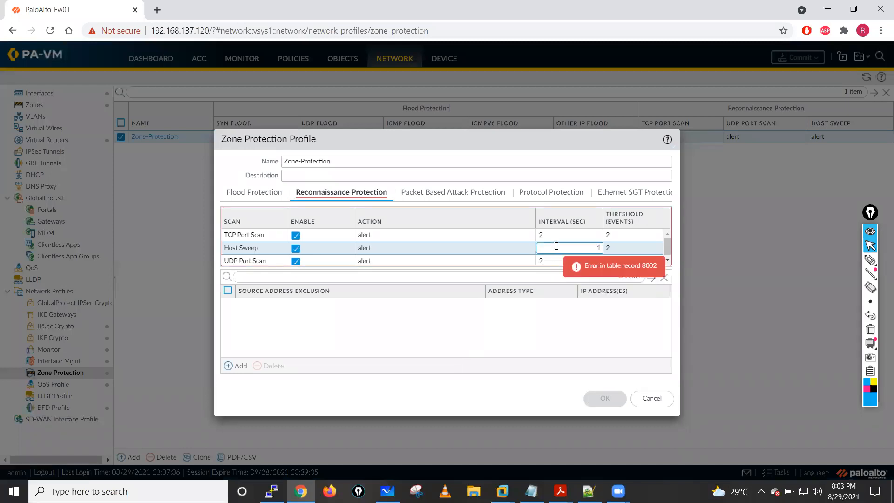
key("BackSpace")
type("2")
left_click(401, 324)
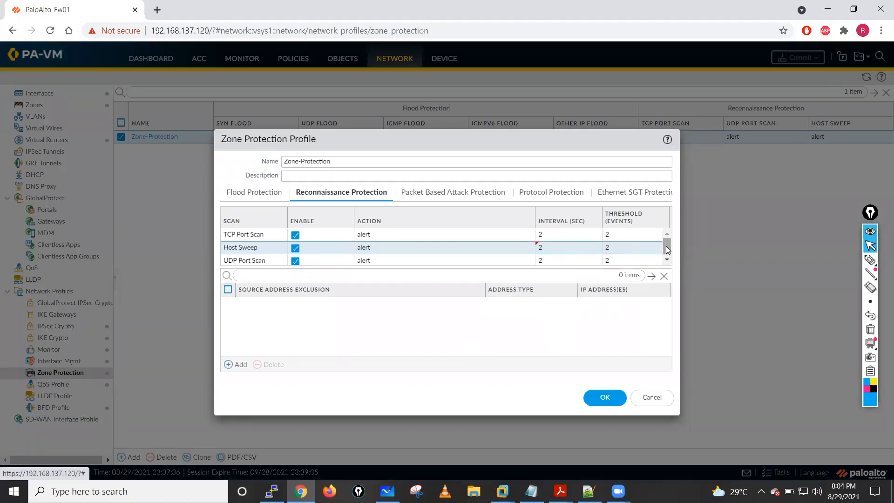
left_click_drag(666, 247, 669, 250)
left_click(651, 399)
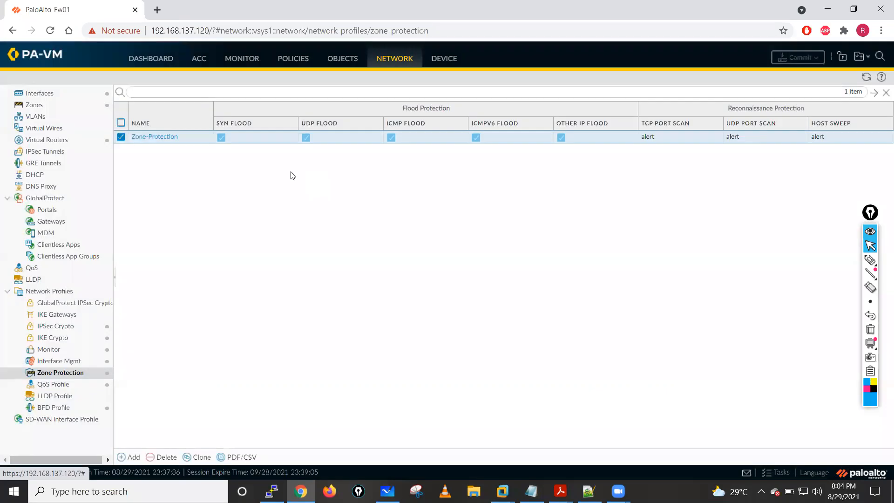
- Check the firewall's Threat log, and in the Kali VM rerun the ping sweep against 192.168.1.128/25
left_click(248, 63)
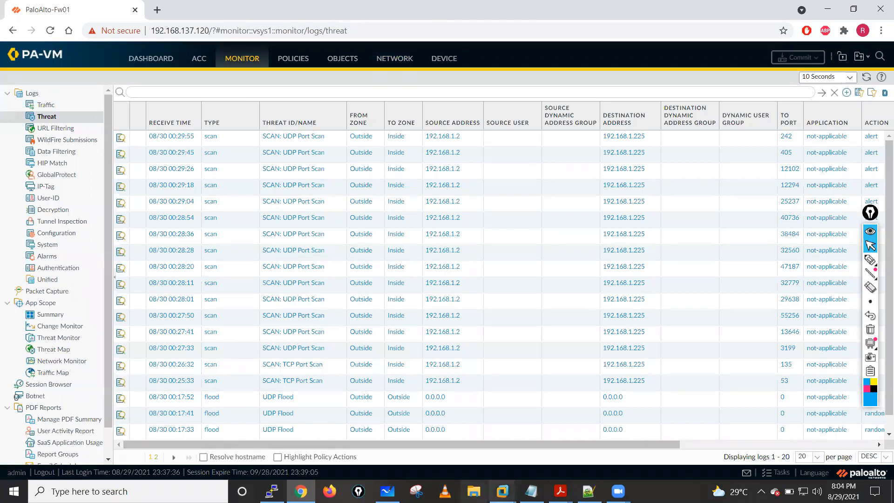
mouse_move(502, 491)
left_click(491, 411)
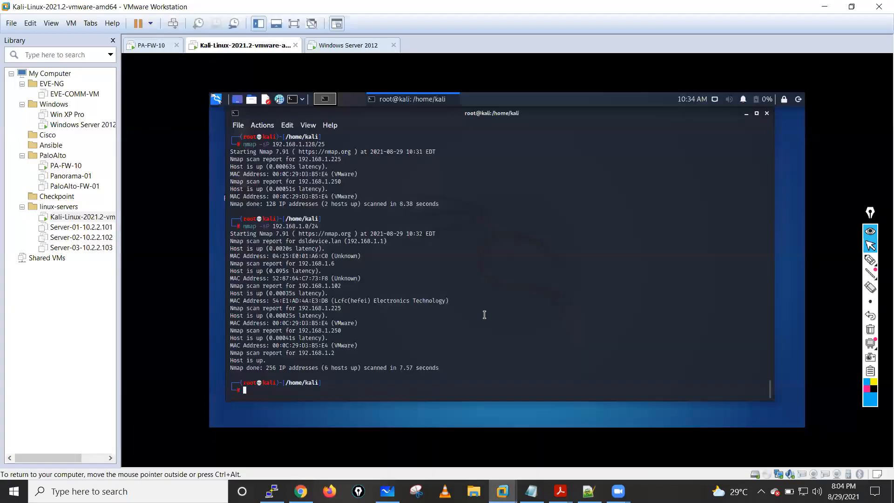
key("Up")
key("Left")
key("Left")
key("Left")
key("Left")
type("128")
type("/245")
key("BackSpace")
key("BackSpace")
type("5")
key("Return")
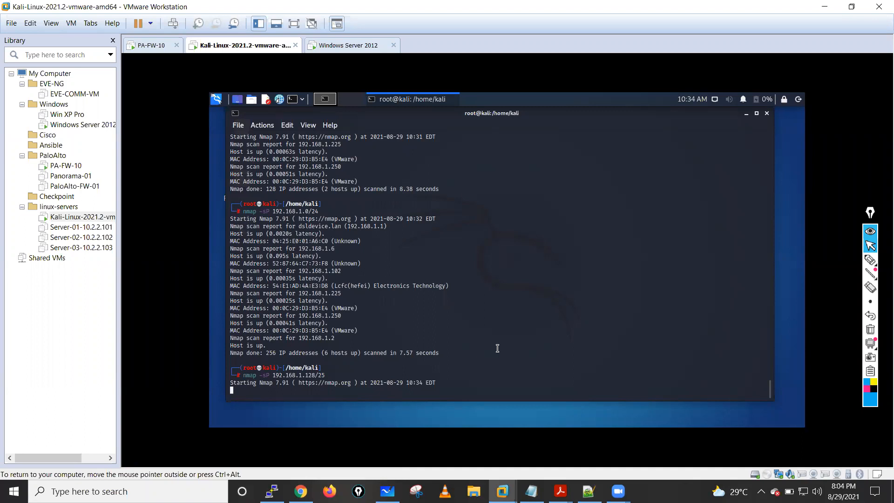
- Repeat the 192.168.1.128/25 ping sweep two more times in the Kali terminal
key("ctrl+alt")
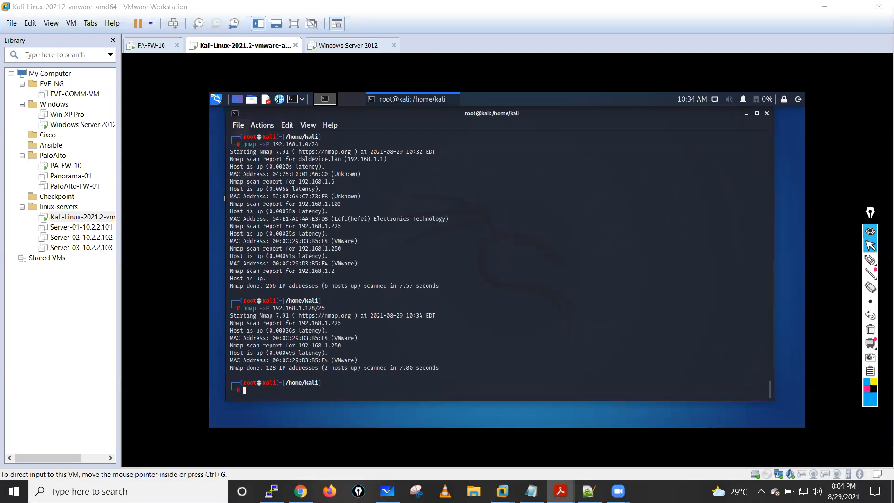
left_click(449, 324)
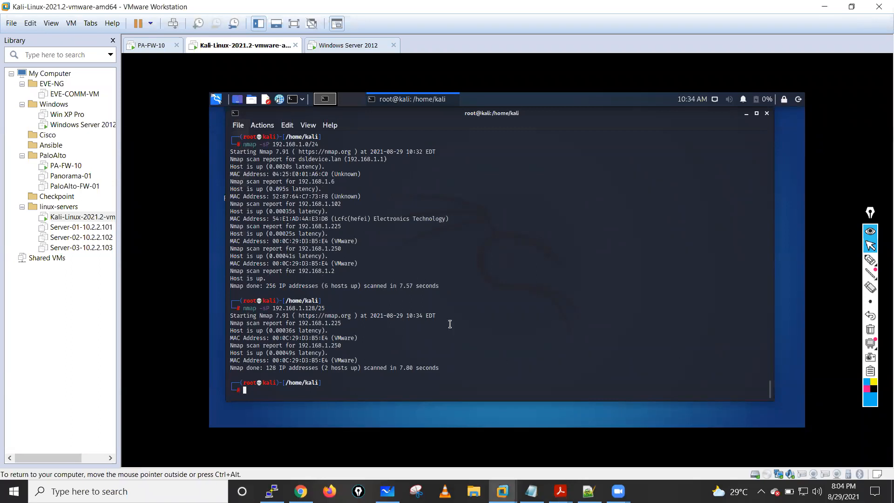
key("Up")
key("Return")
left_click(560, 491)
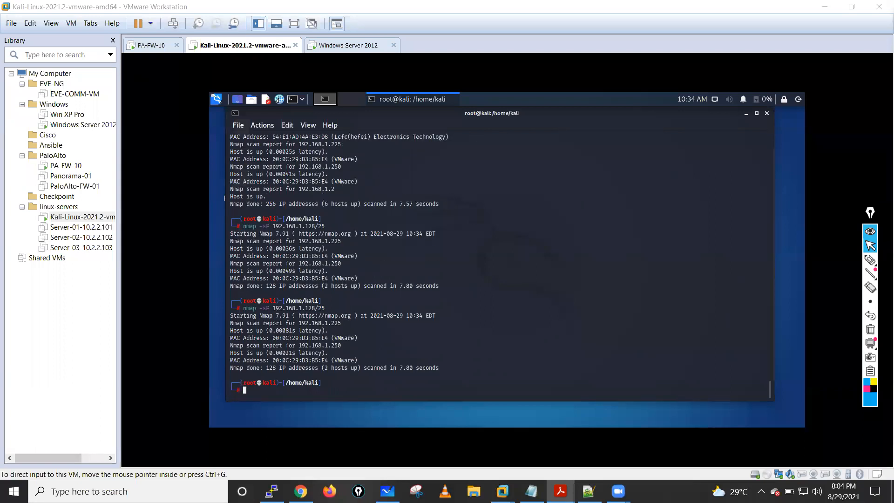
left_click(571, 273)
key("Up")
key("Return")
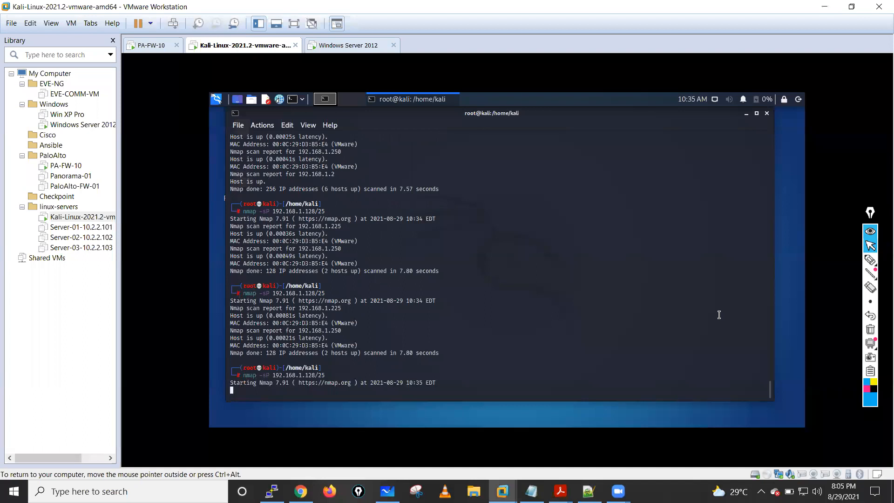
- Rerun the nmap -sP ping sweep against 192.168.1.128/25 in the Kali terminal
key("alt+Tab")
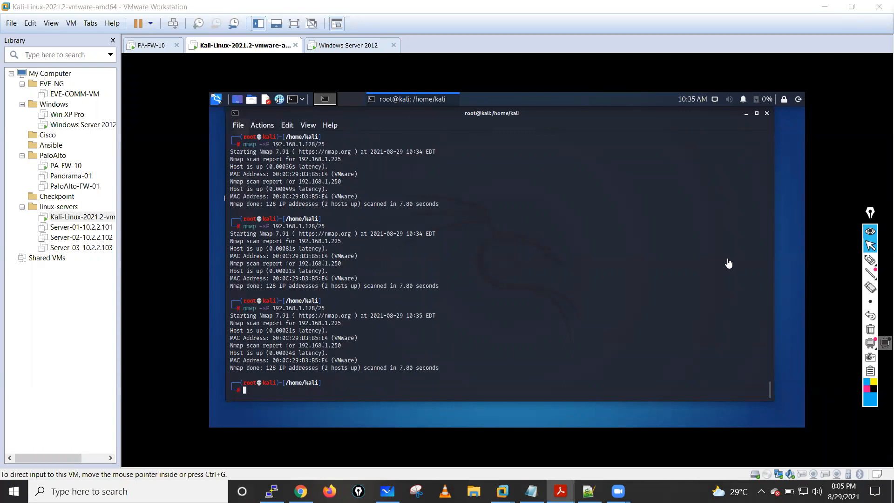
left_click(452, 263)
key("Up")
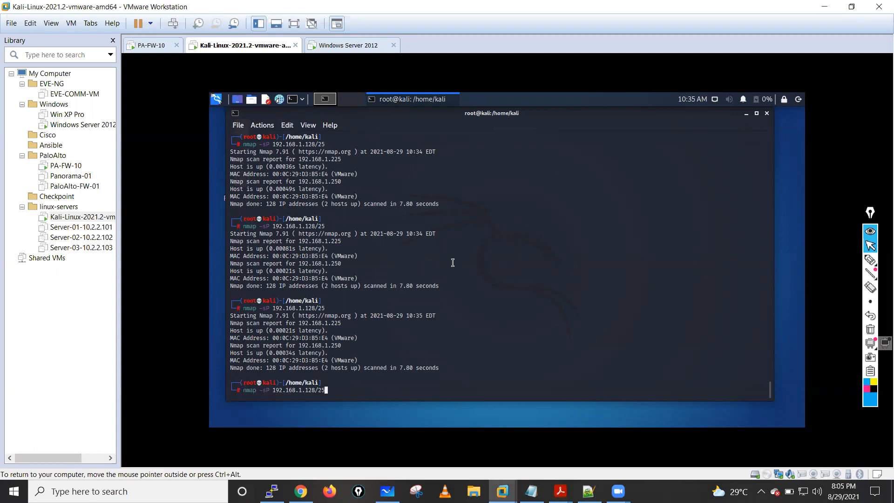
key("Return")
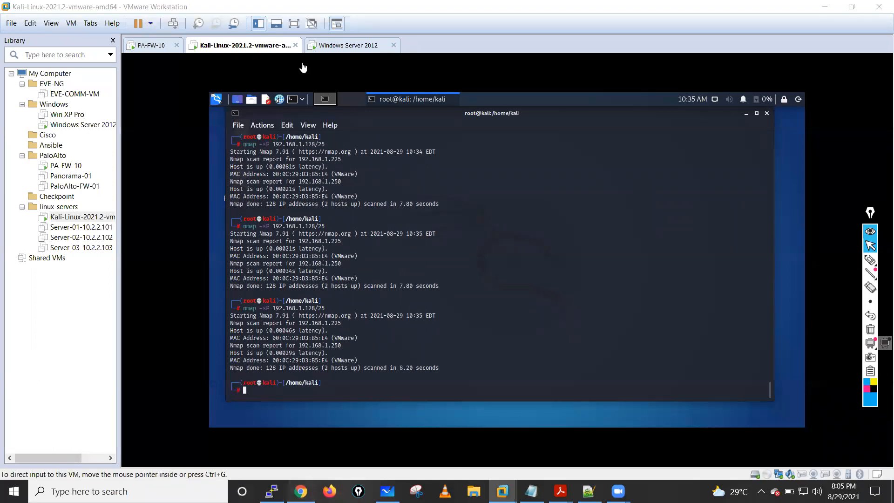
- Switch to the firewall in Chrome and refresh the Threat log repeatedly to check for host sweep entries
key("alt+Tab")
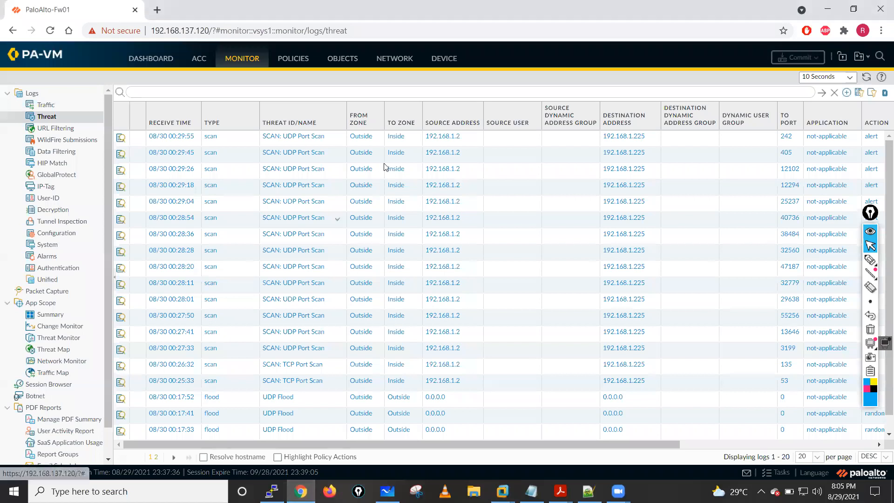
left_click(866, 78)
left_click(866, 78)
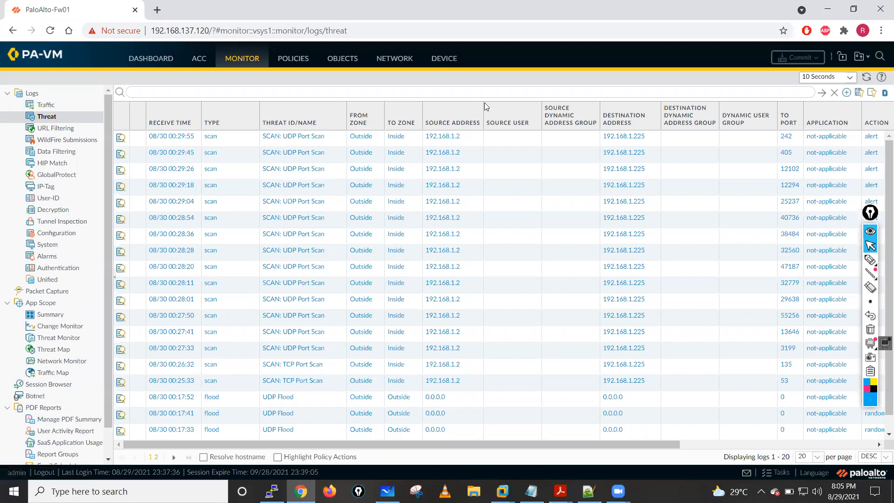
left_click(866, 79)
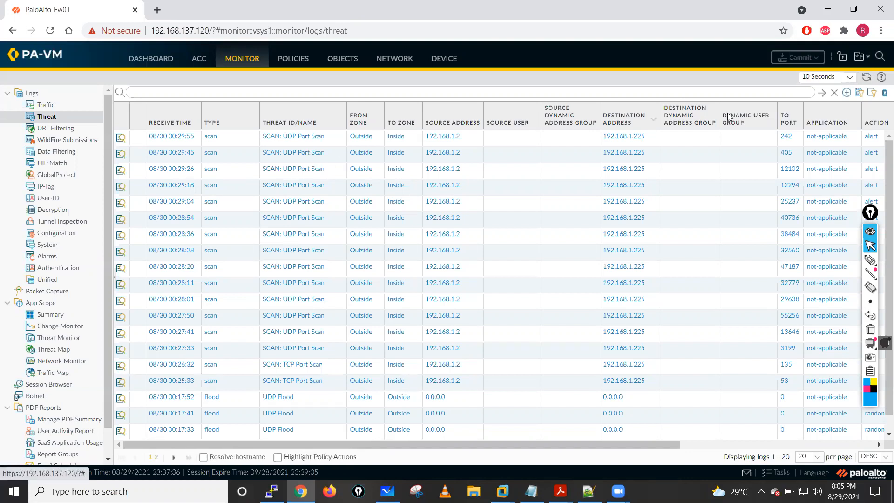
left_click(867, 79)
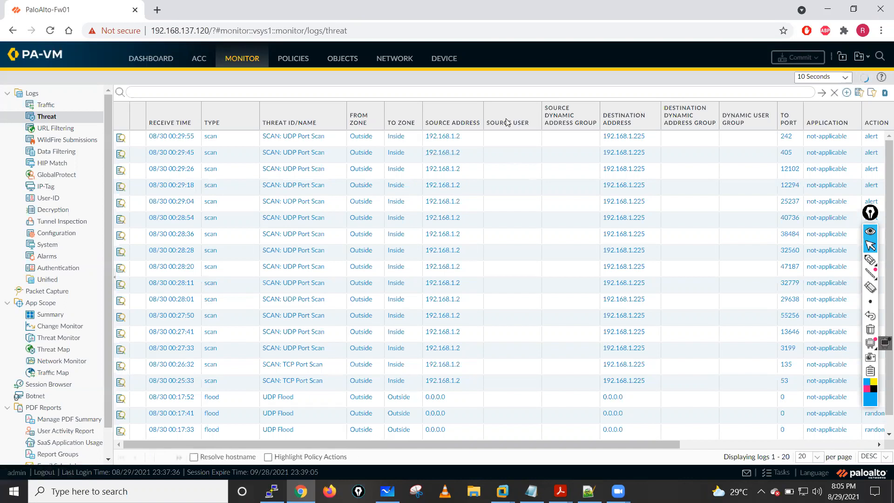
left_click(863, 79)
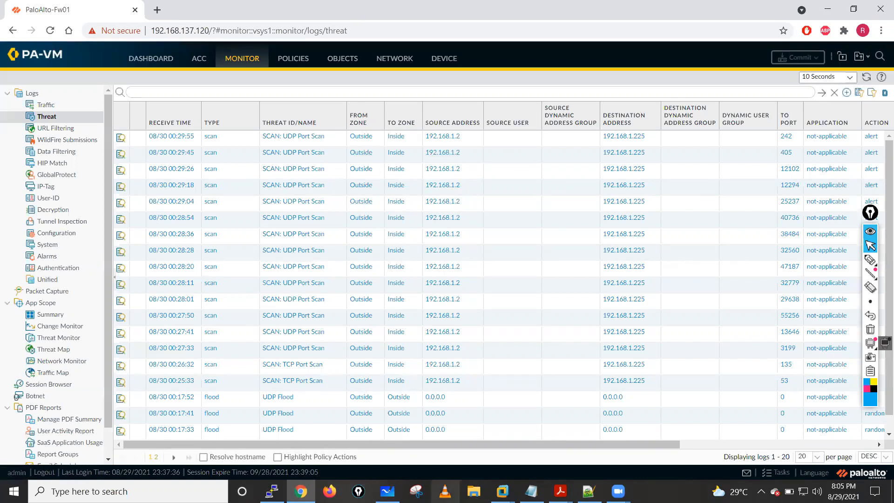
- Return to the Kali VM in VMware Workstation and run nmap -sP 192.168.1.128/25 again
left_click(502, 491)
left_click(480, 415)
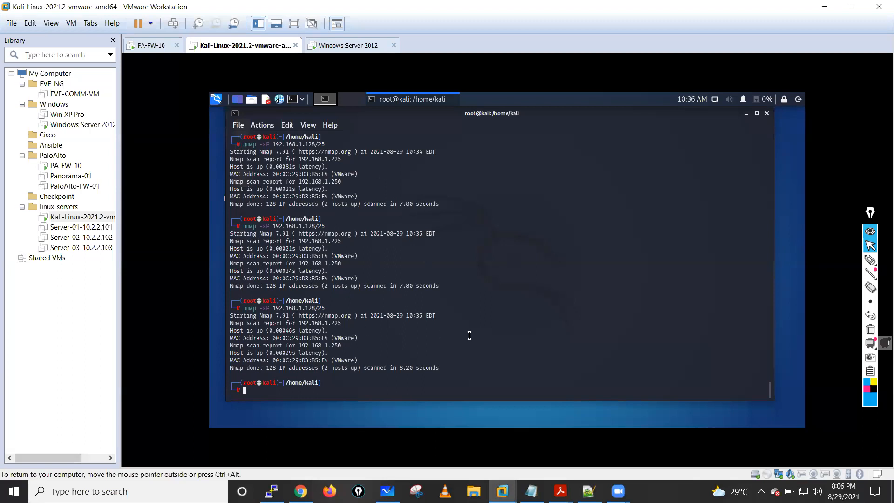
key("Up")
key("Return")
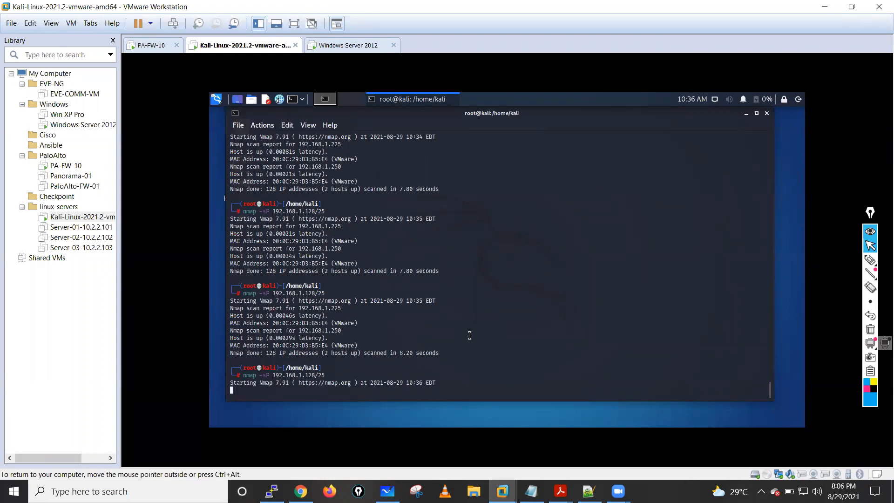
key("ctrl+alt")
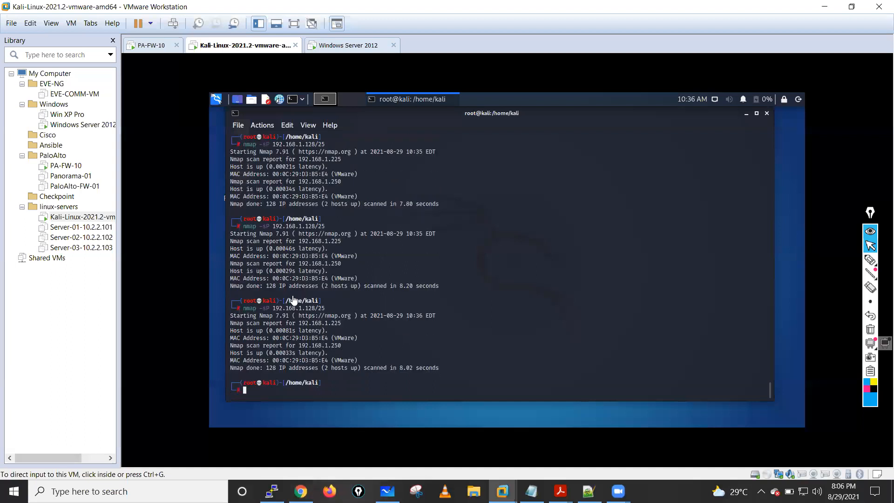
- Display the Kali machine's network interface configuration with ifconfig
left_click(490, 312)
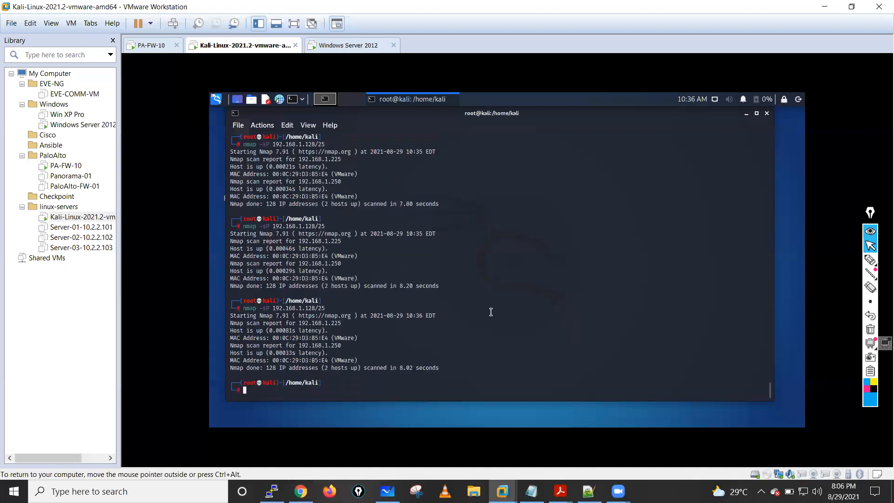
type("ifocnfig")
key("Return")
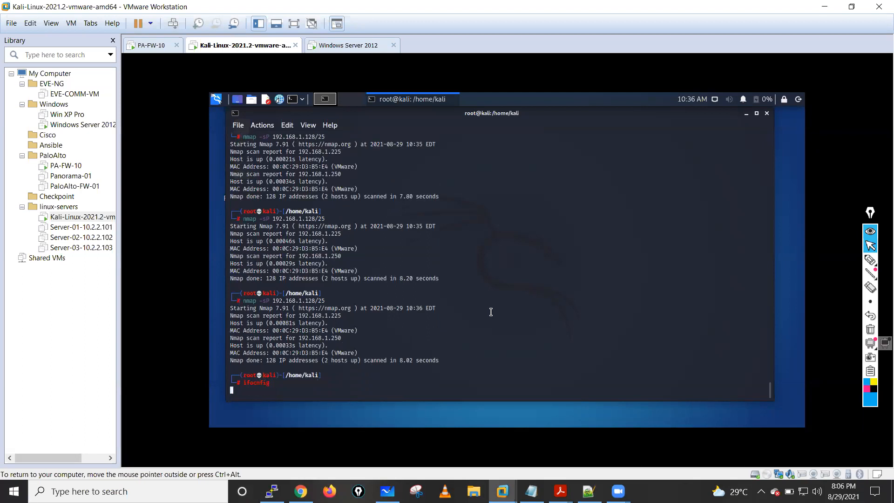
key("Return")
key("Return")
key("Return")
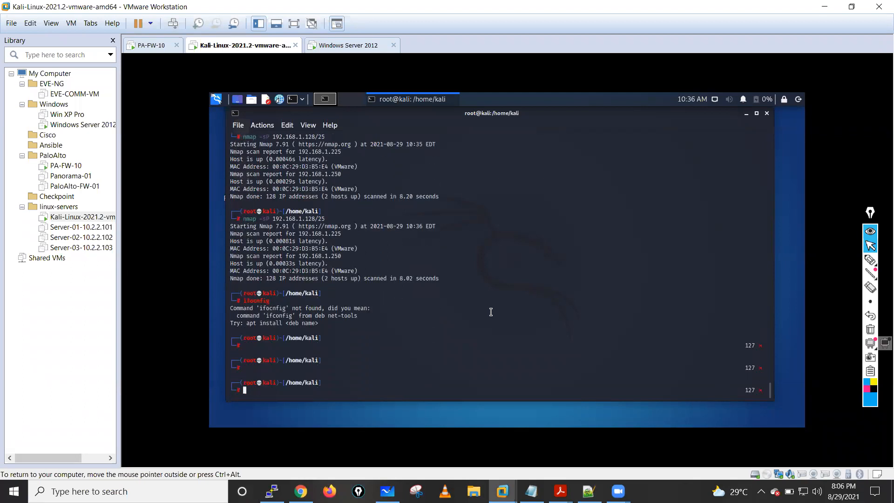
type("ifconfig")
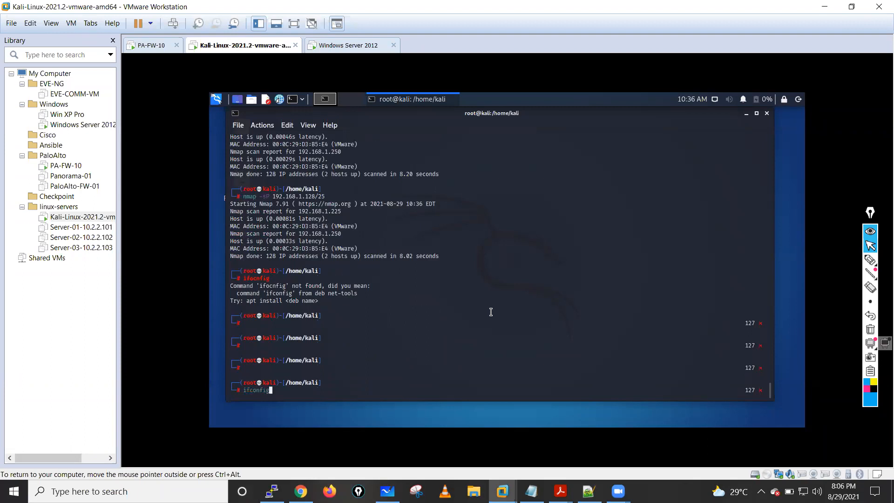
key("Return")
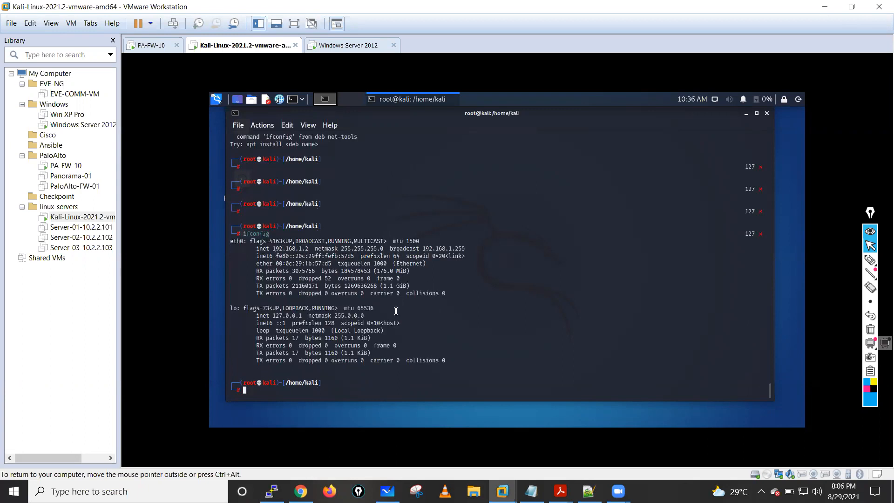
- List the Kali routing table with route -n and examine the default gateway
type("route -r")
key("Return")
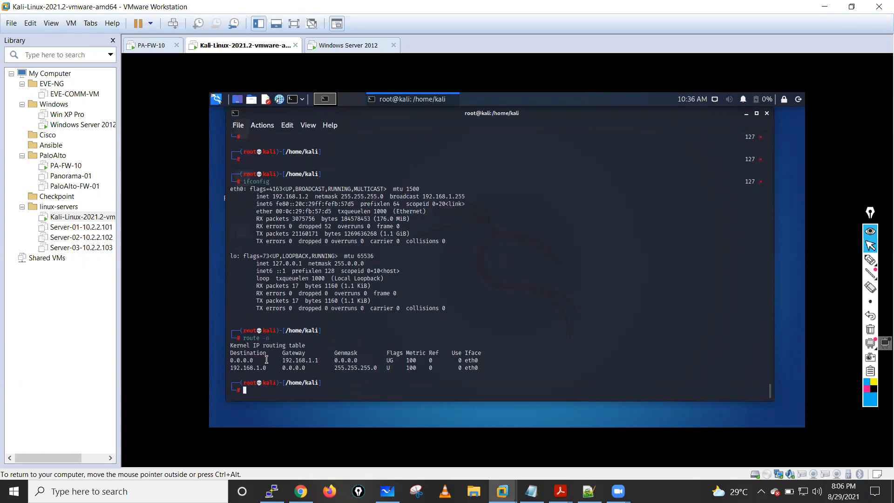
double_click(318, 362)
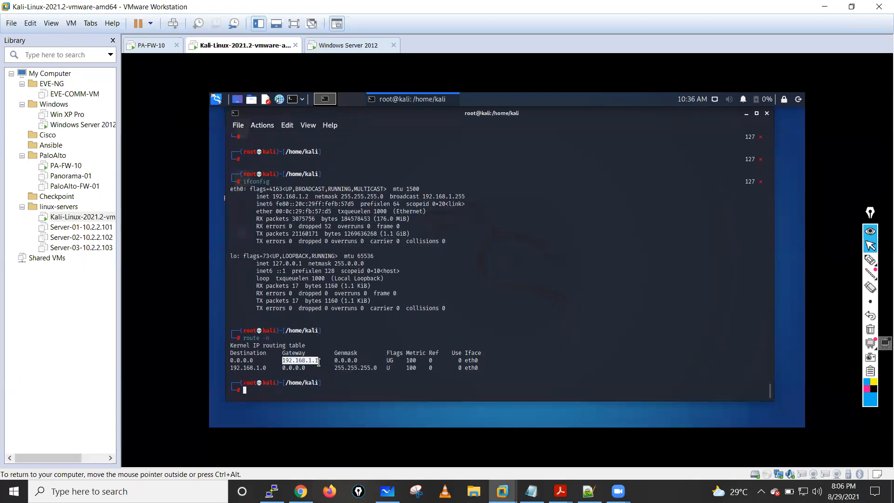
left_click(348, 332)
- Add a default route through gateway 192.168.1.250 on the Kali machine with route add default gw
type("route ")
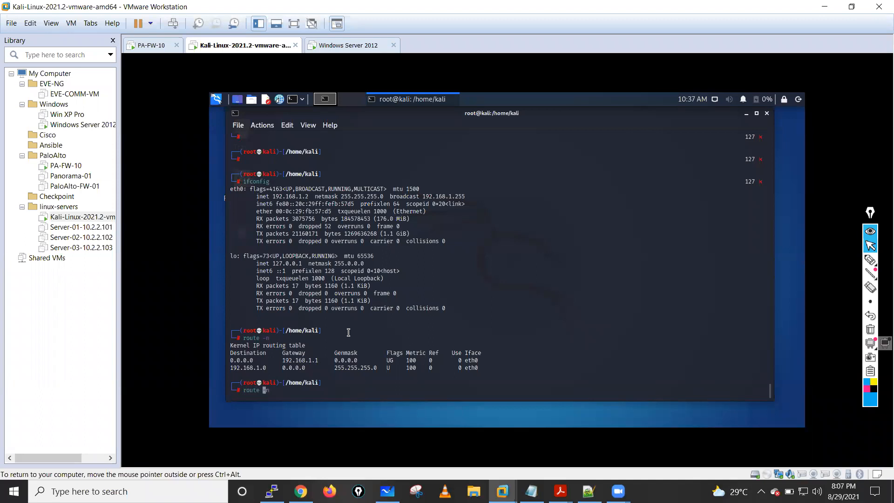
type("add")
type("ult gw 192.168.1.250")
key("Return")
key("Return")
key("Return")
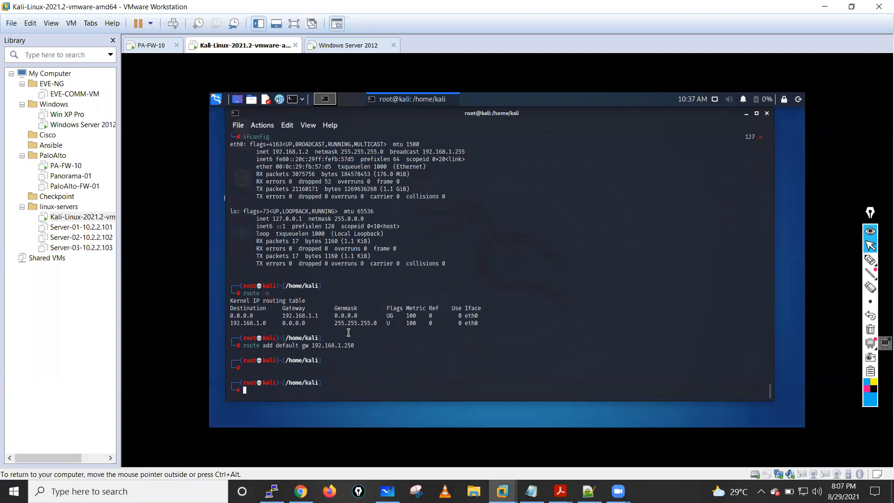
- List the routing table again with route -n and check the default route via 192.168.1.250
key("Up")
key("Up")
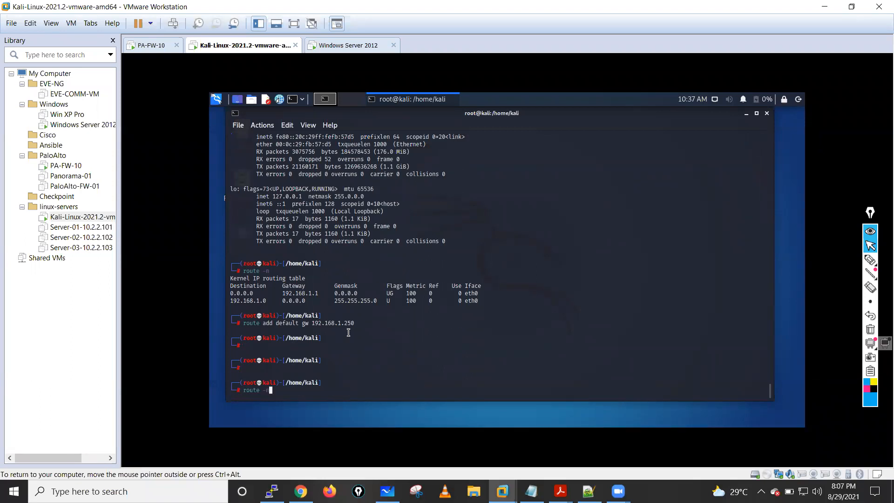
key("Return")
key("Return")
key("Return")
key("Return")
key("Return")
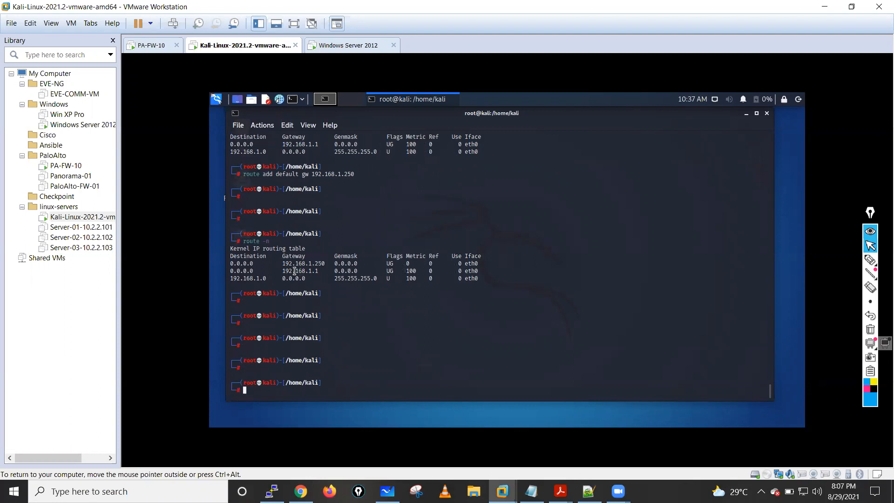
left_click_drag(285, 263, 487, 262)
left_click(389, 262)
- Run the ping sweep against 192.168.1.128/25 with the new default route, and refresh the firewall's Threat log in Chrome
key("Up")
key("Up")
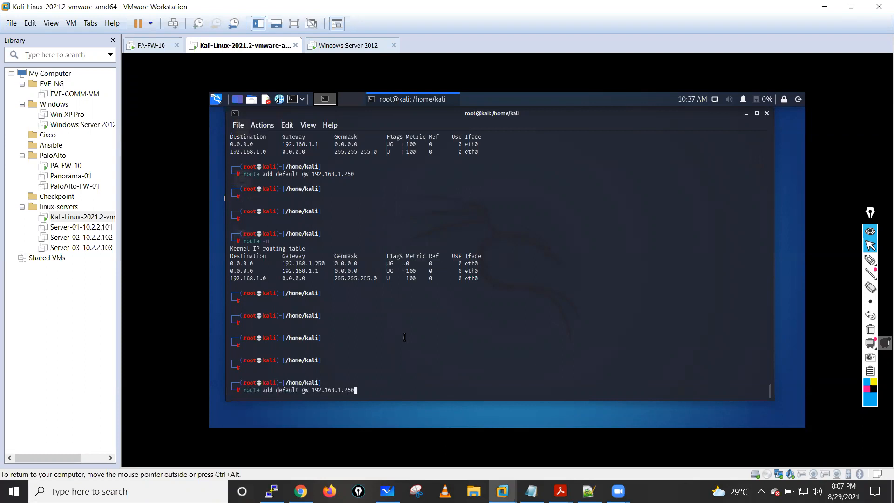
key("Up")
key("Up")
key("Up")
key("Up")
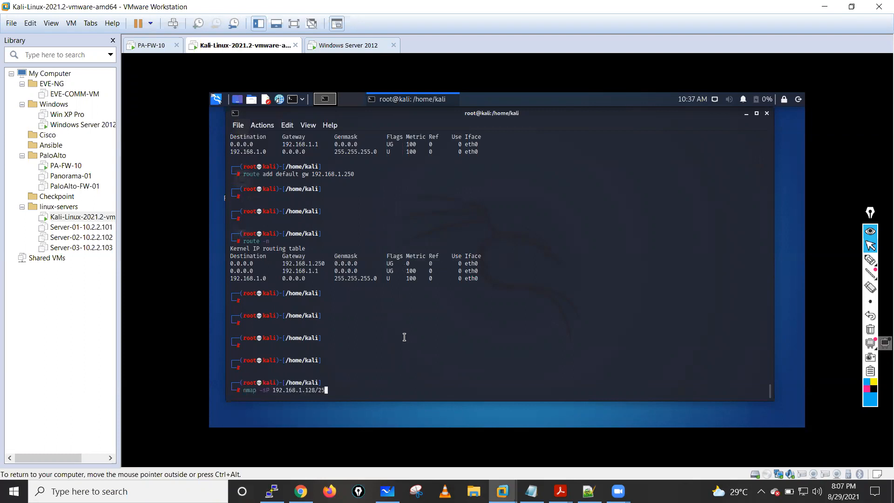
key("Return")
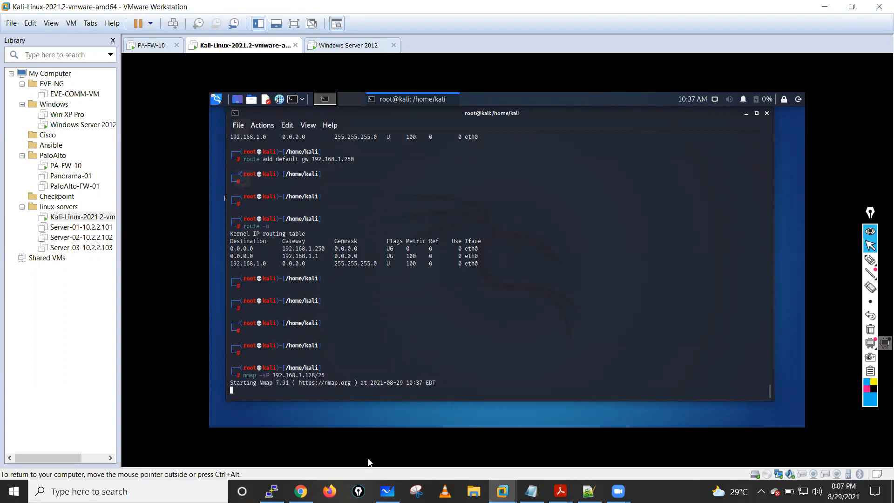
left_click(301, 491)
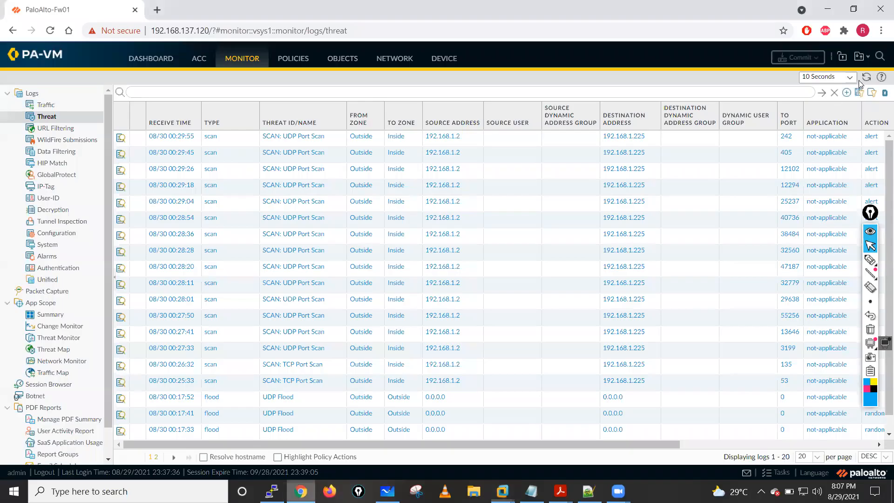
left_click(866, 77)
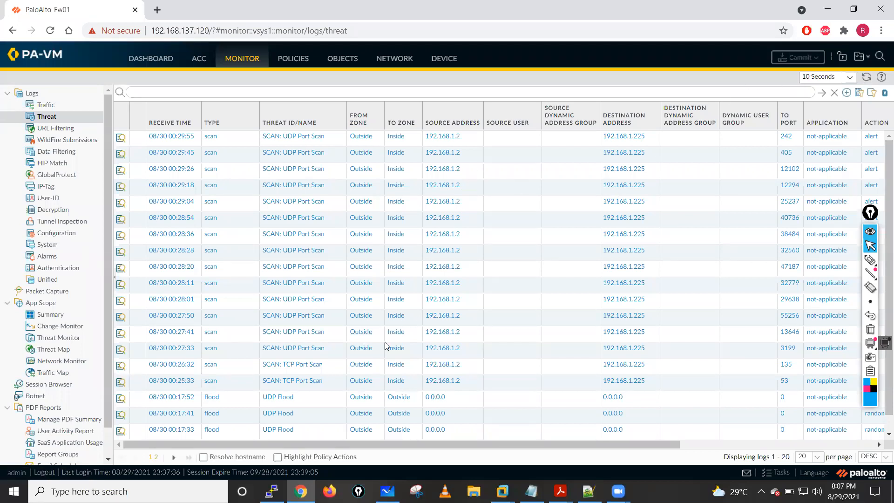
- Switch back to the Kali VM and run the 192.168.1.128/25 ping sweep three more times
left_click(502, 491)
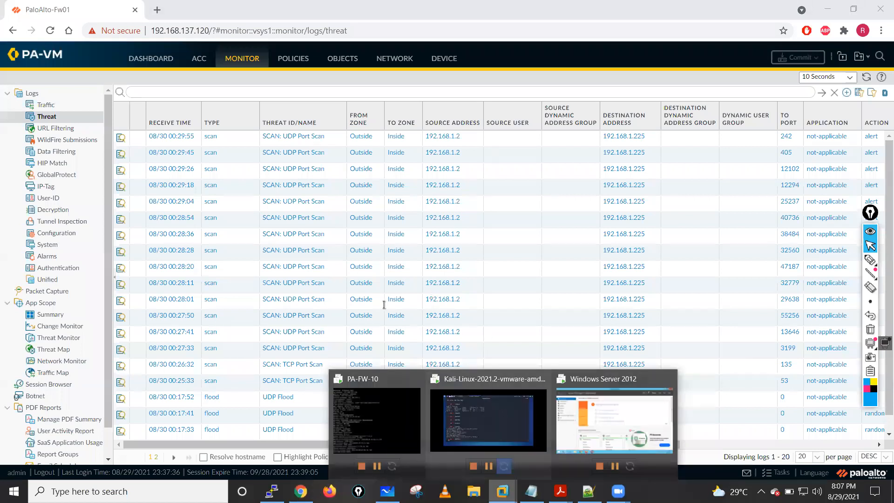
key("Up")
key("Return")
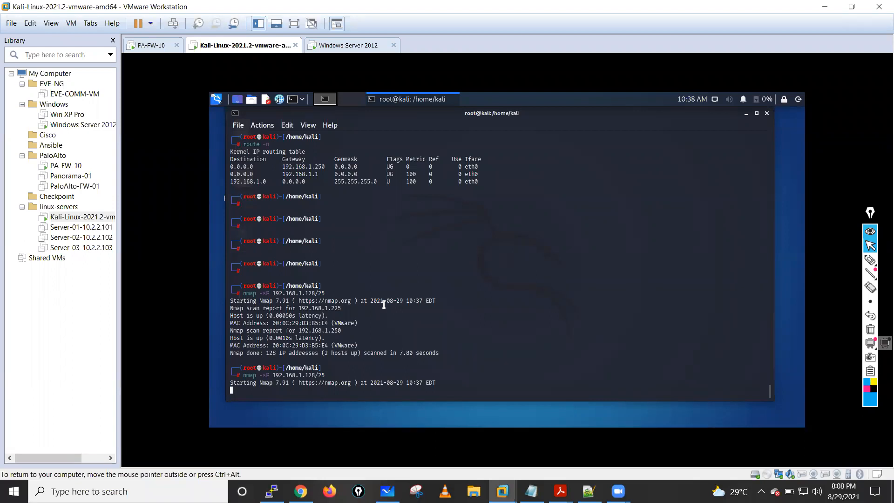
key("Up")
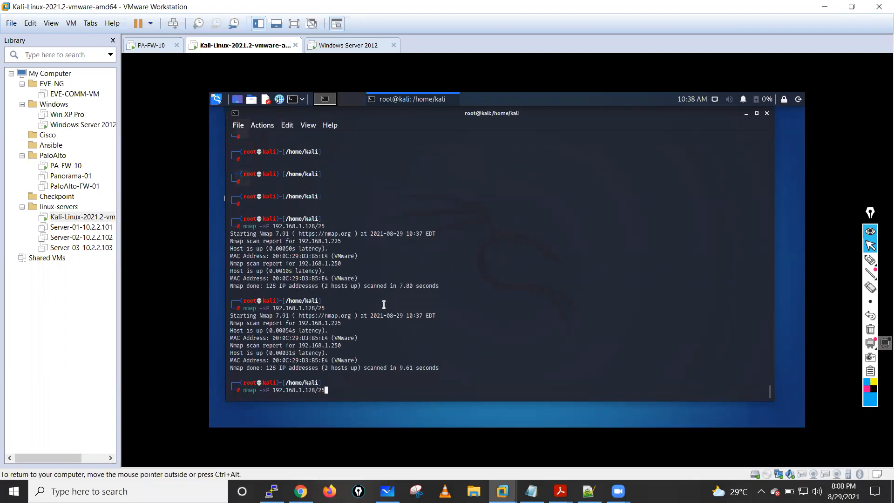
key("Return")
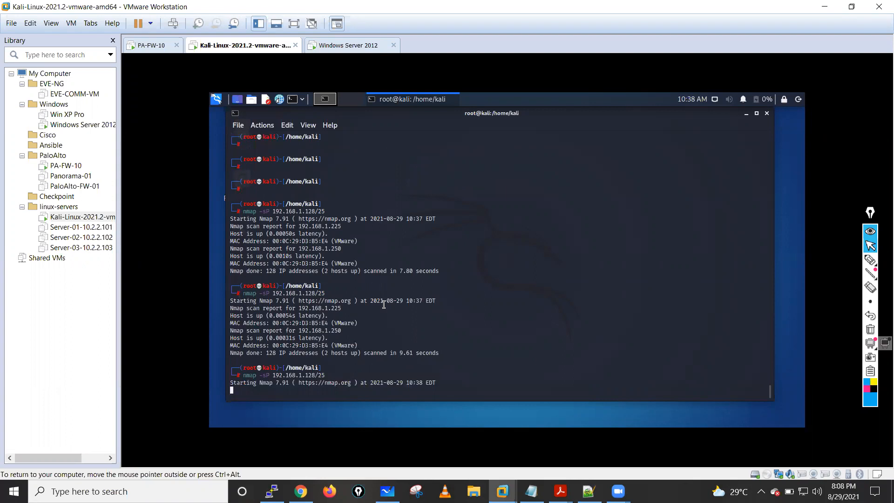
key("Up")
key("Return")
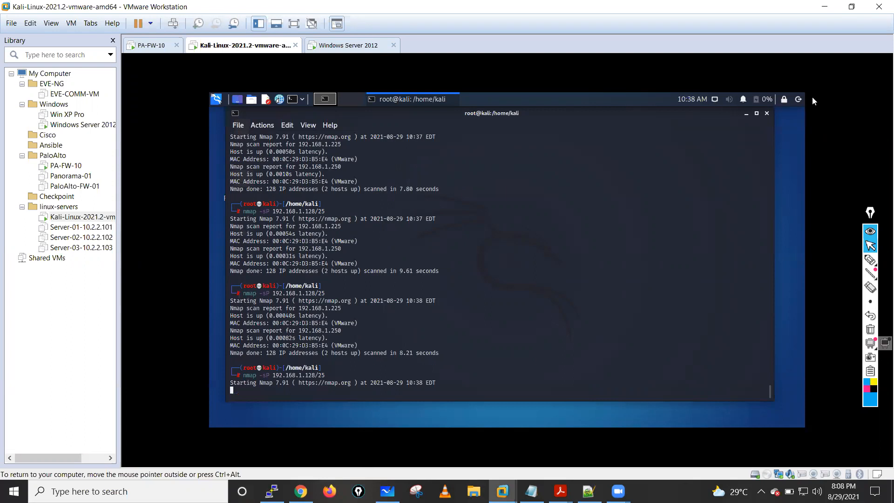
- Switch to the firewall in Chrome, check the Threat log, and open the Traffic log to examine its rule and session end columns
left_click(301, 491)
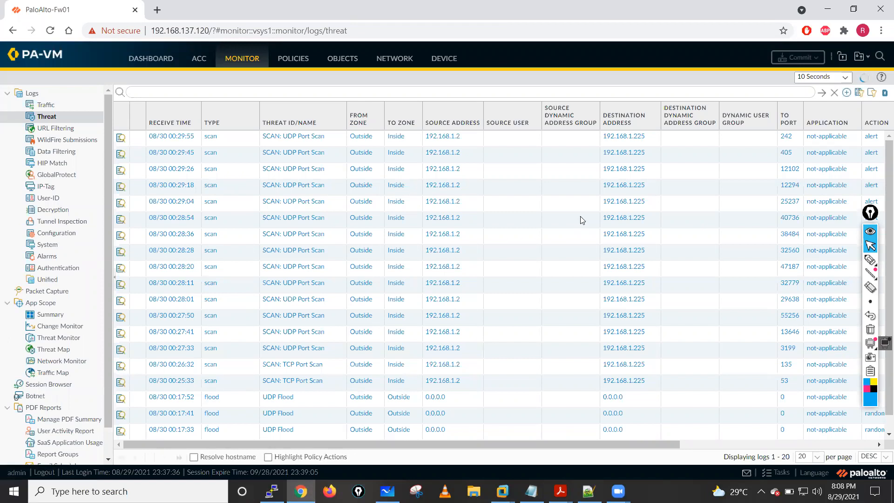
left_click(45, 105)
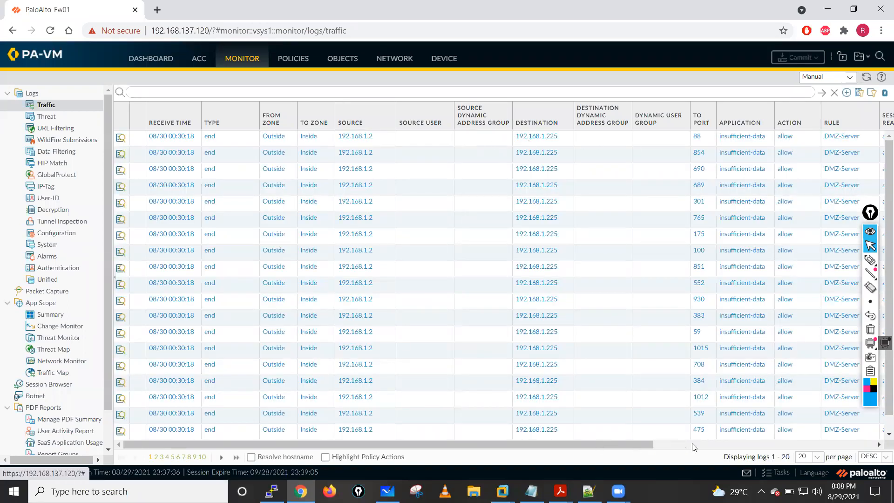
left_click(794, 442)
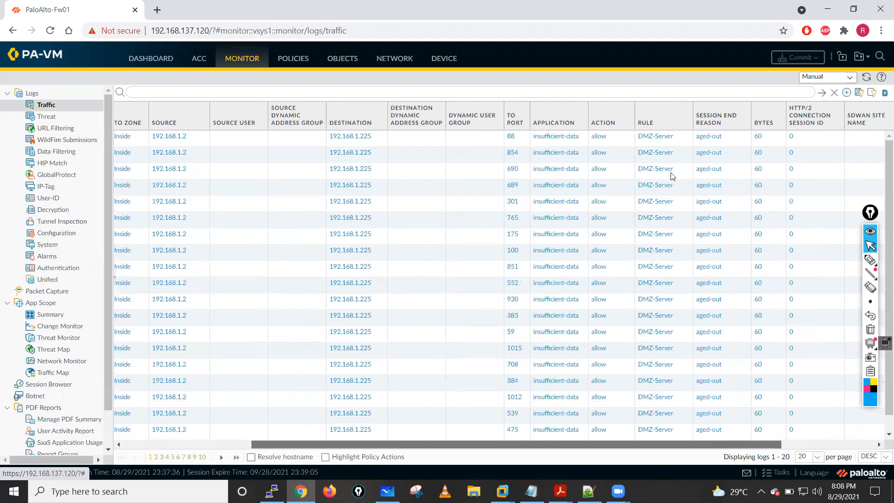
- Examine the remaining Traffic log columns, and open the Zone-Protection profile's Reconnaissance Protection settings
left_click(794, 443)
left_click_drag(670, 440, 349, 441)
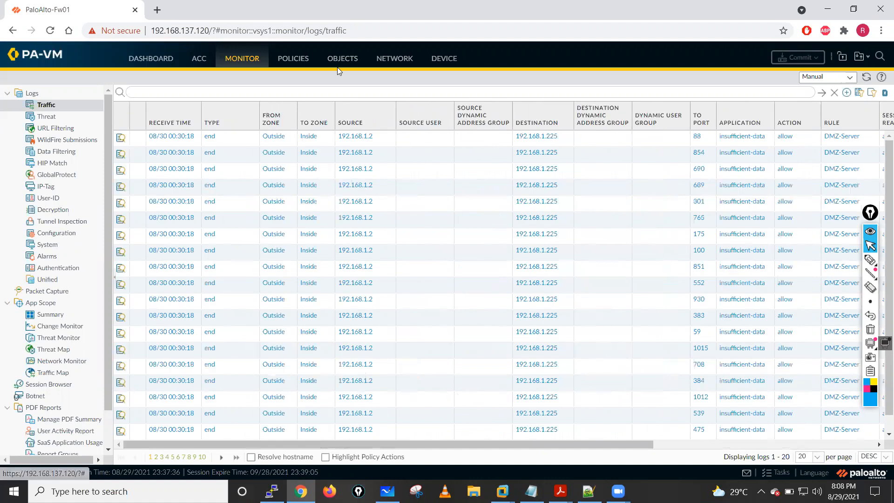
left_click(391, 60)
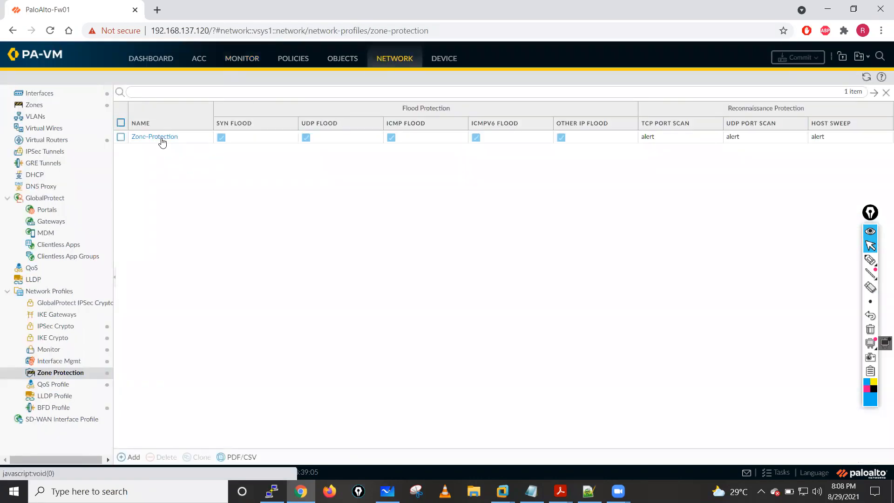
left_click(159, 136)
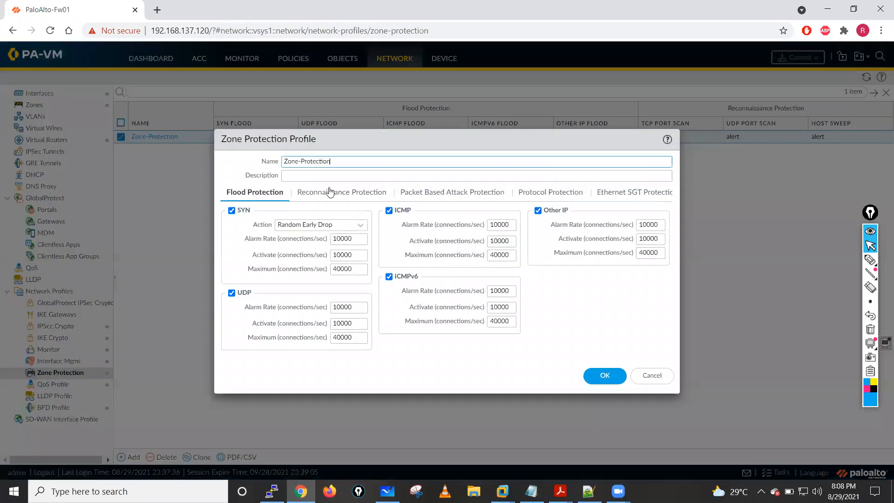
left_click(329, 192)
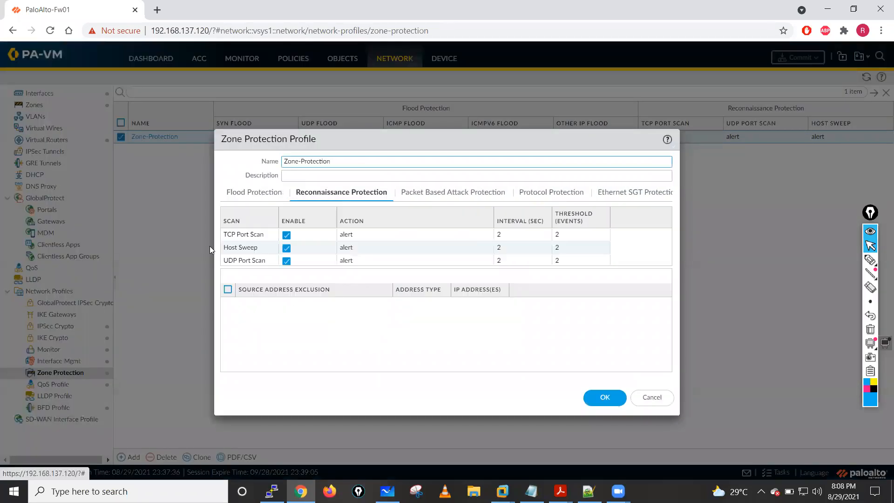
- Set the TCP Port Scan action to Block IP, tracked by source-and-destination, with a duration of 300 seconds
left_click(361, 235)
left_click(525, 239)
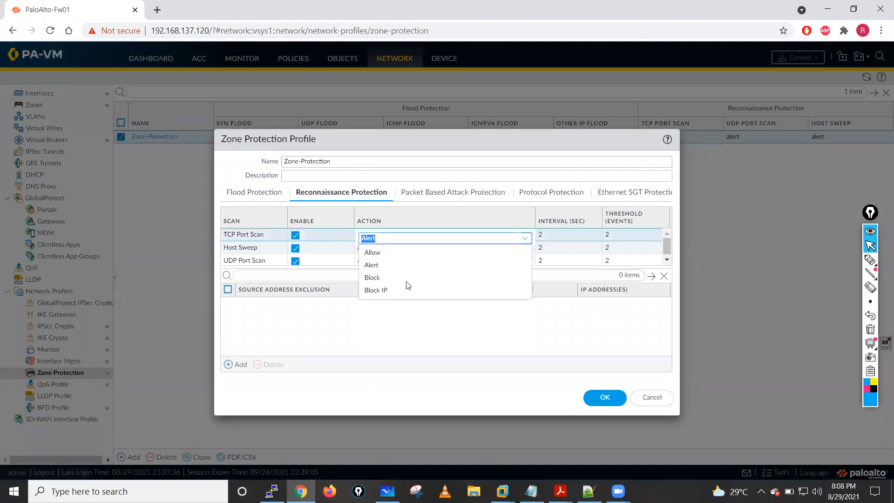
left_click(406, 285)
left_click(525, 262)
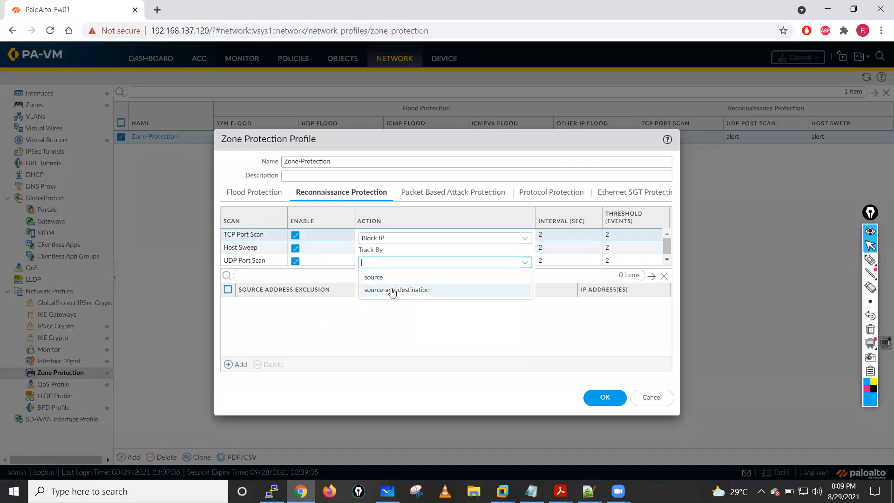
left_click(409, 285)
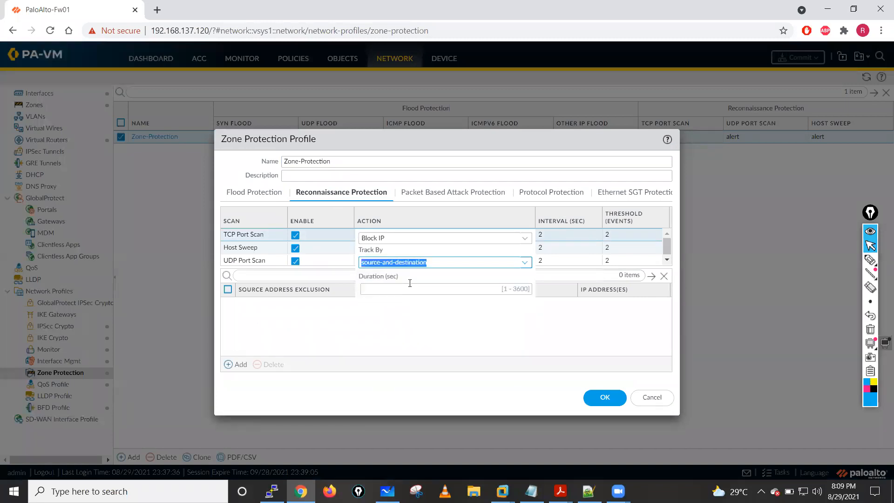
left_click(523, 290)
type("300")
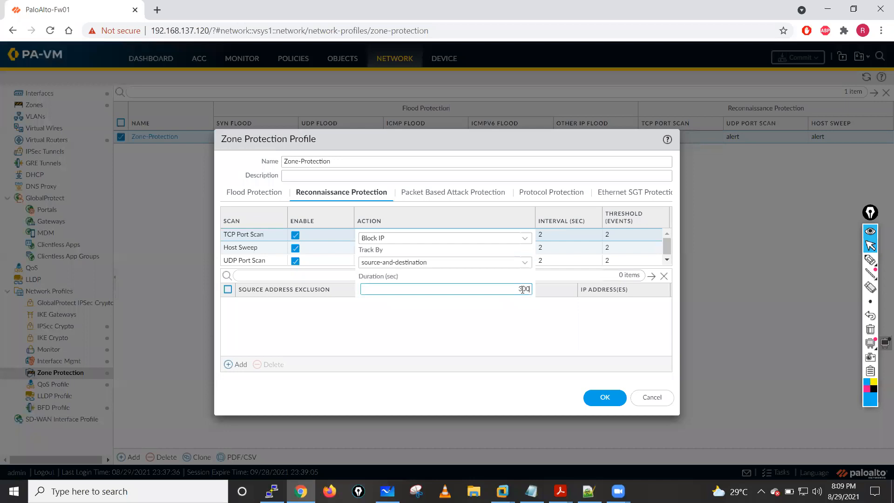
left_click(417, 341)
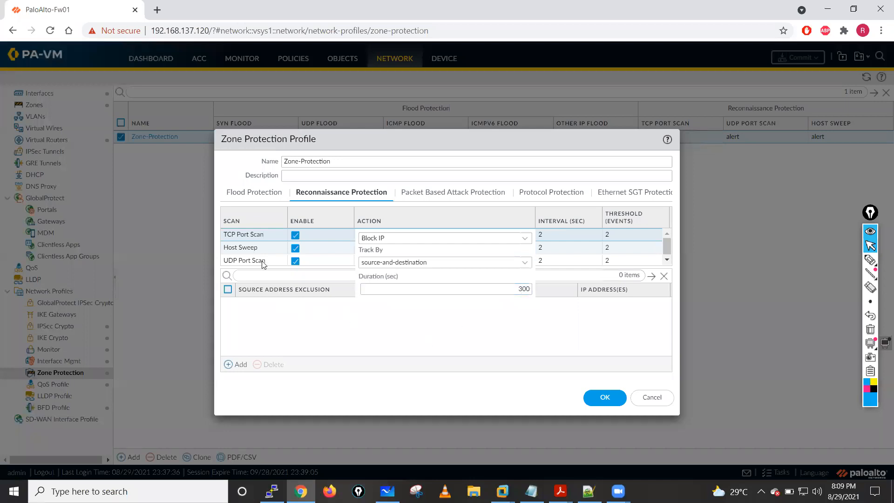
- Set the UDP Port Scan action to Block IP, tracked by source-and-destination for 300 seconds
left_click(244, 262)
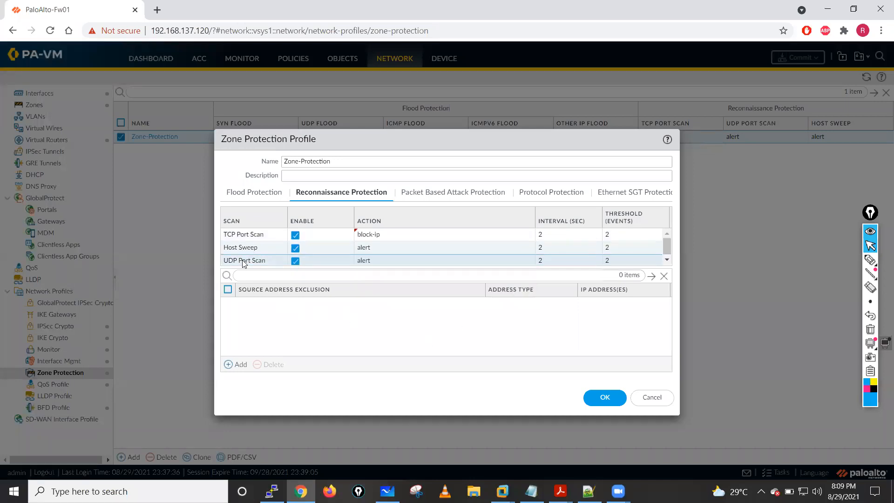
left_click(365, 261)
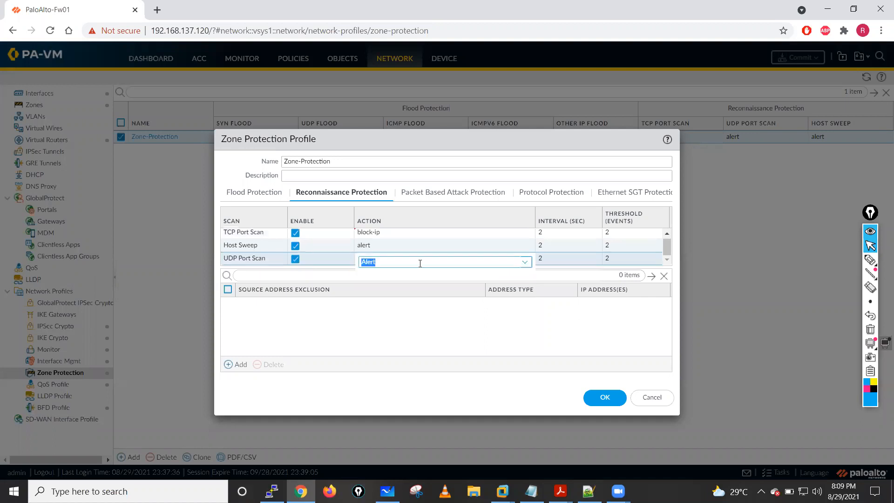
left_click(524, 263)
left_click(414, 314)
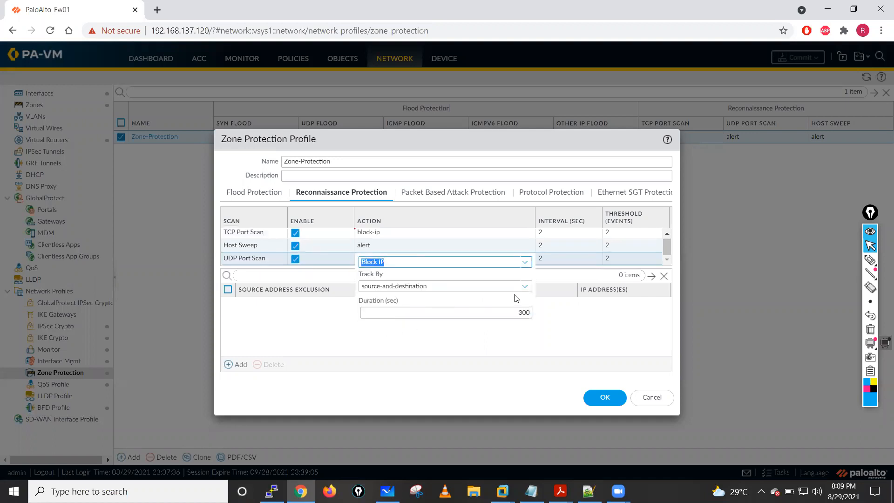
left_click(464, 342)
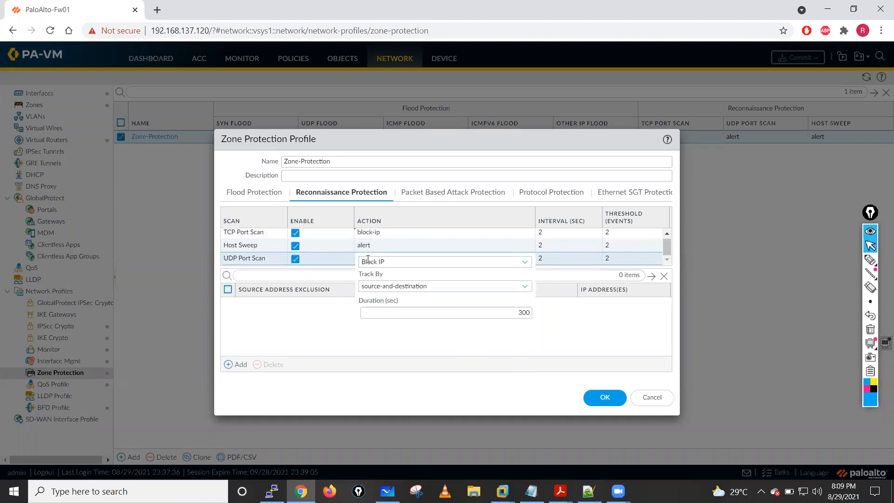
- Set the Host Sweep action to Block IP by source-and-destination for 300 seconds, and save and commit the profile
left_click(363, 248)
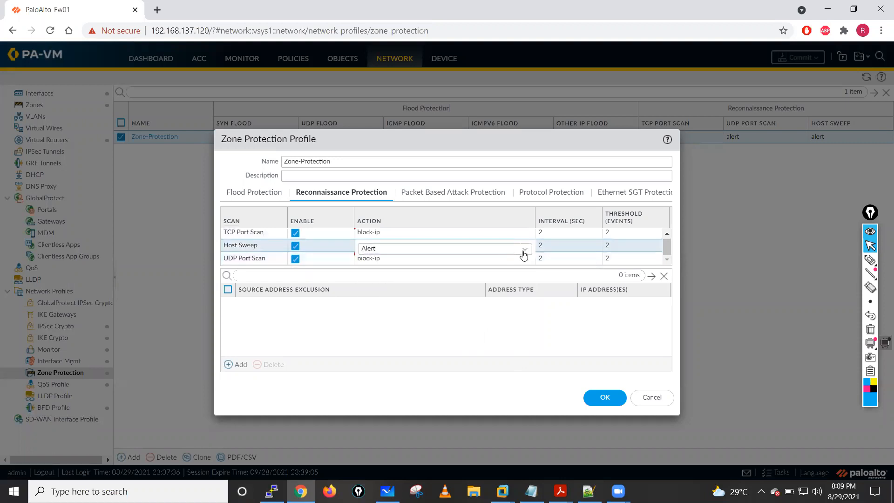
left_click(524, 250)
left_click(386, 301)
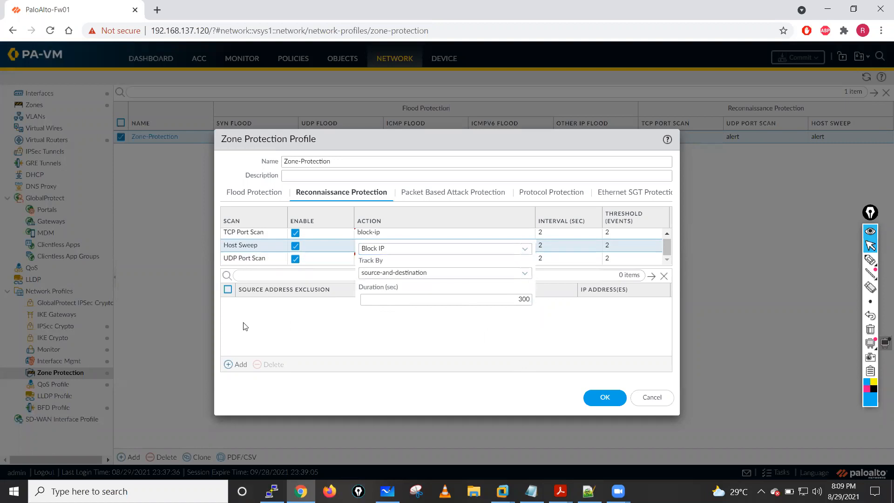
left_click(261, 261)
left_click(604, 397)
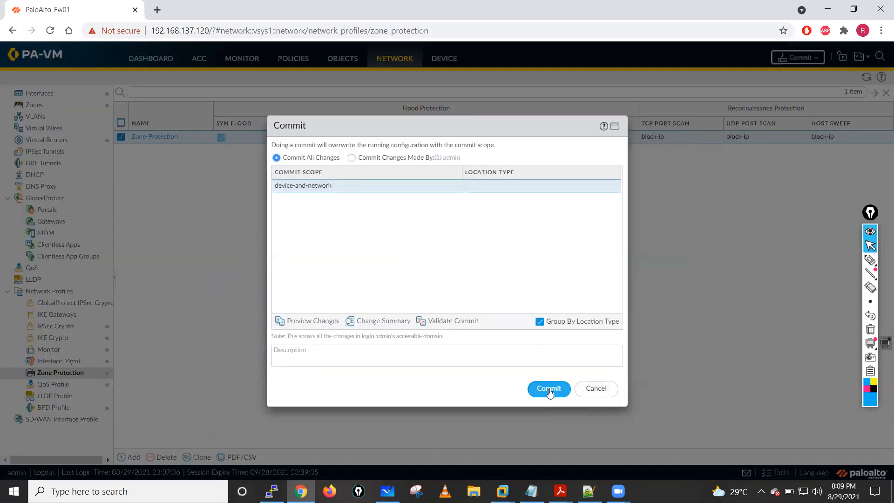
left_click(548, 391)
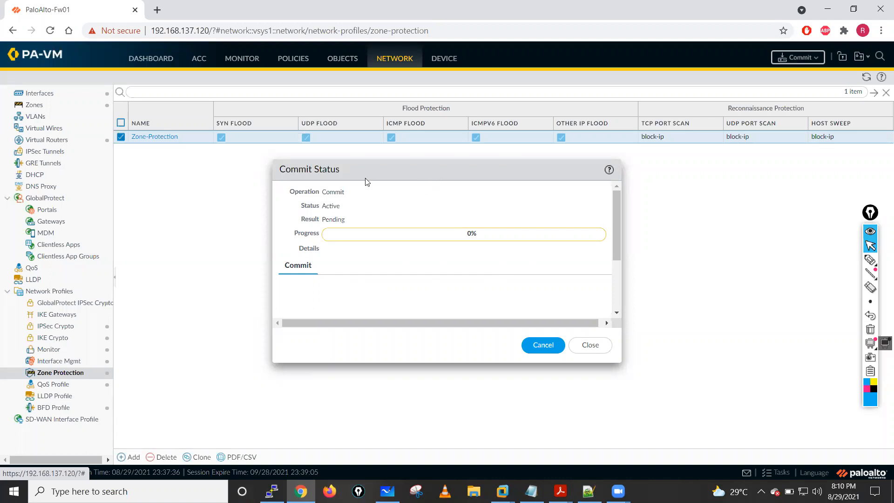
- Switch to the Kali VM and browse its Sniffing & Spoofing tools, including the Spoofing and MITM group
left_click(503, 491)
left_click(479, 425)
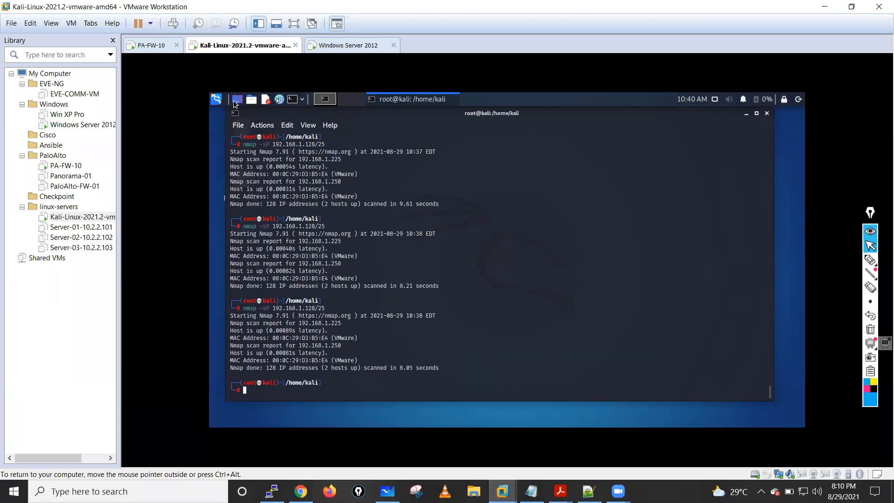
left_click(216, 99)
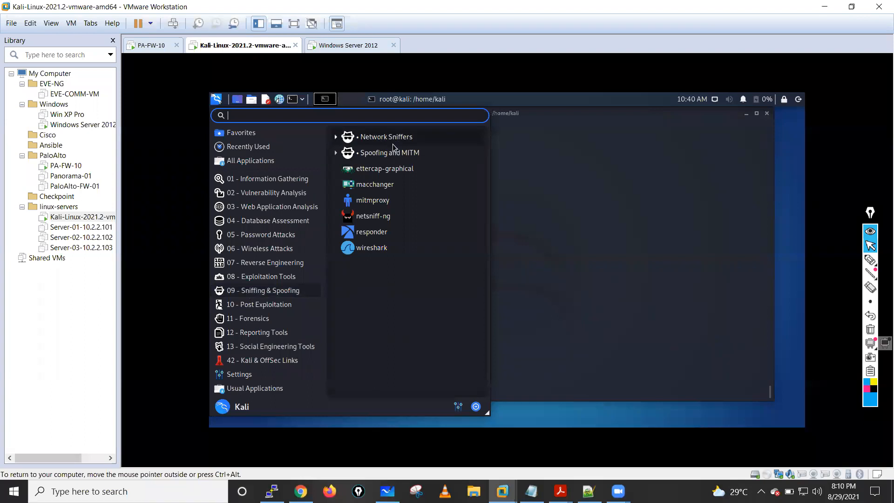
left_click(382, 156)
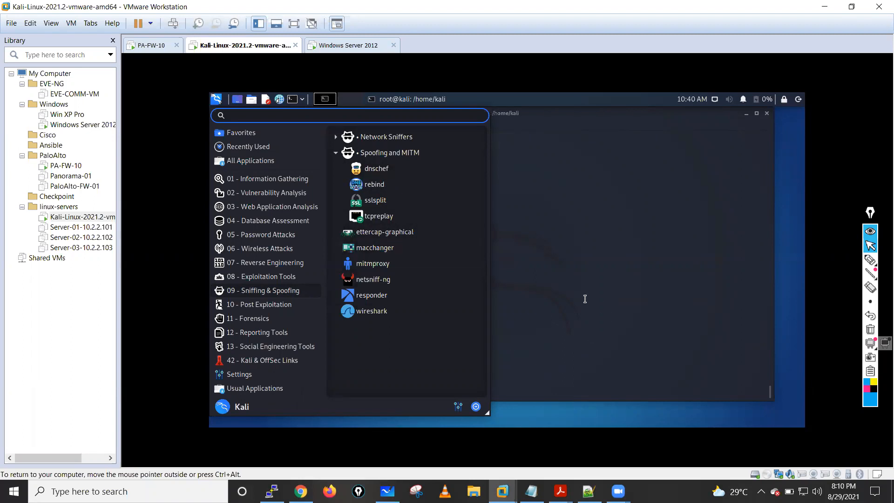
left_click(520, 171)
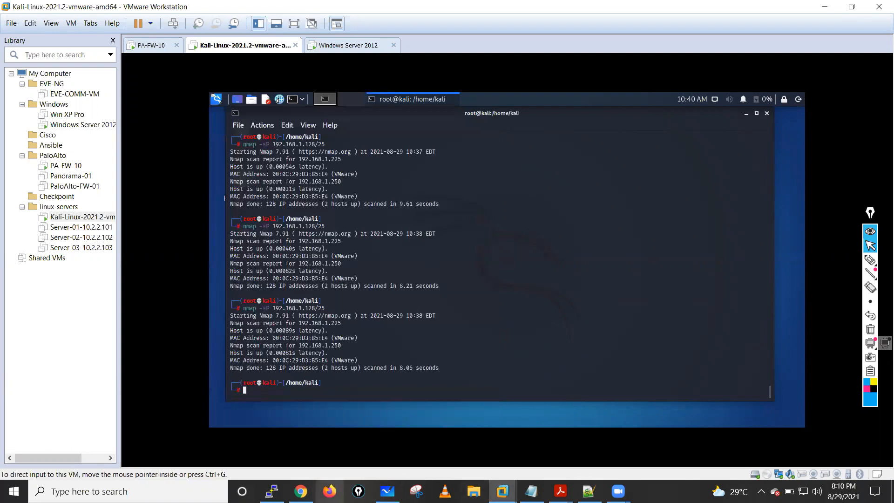
- Switch to the firewall in Chrome, close the commit status, and check the Traffic log
left_click(302, 487)
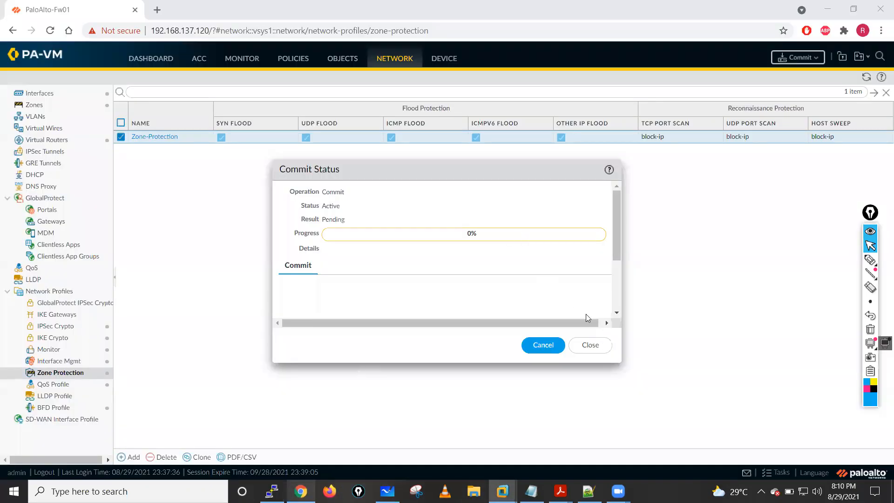
left_click(601, 346)
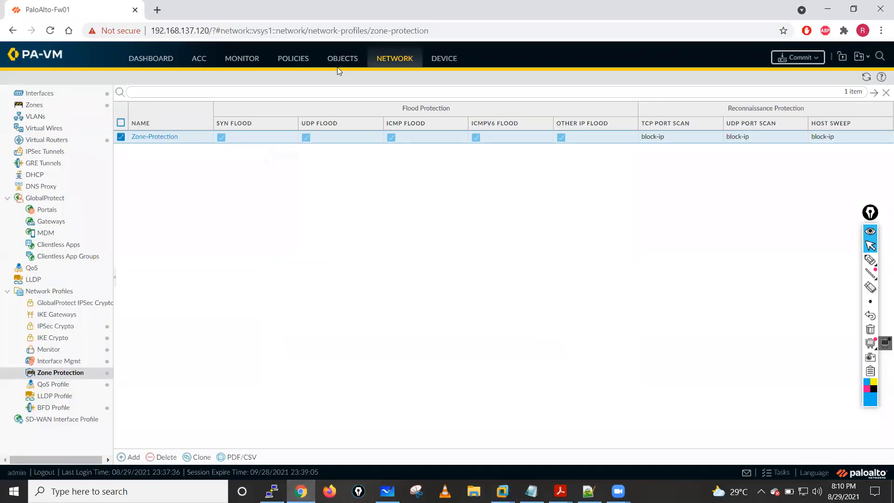
left_click(247, 61)
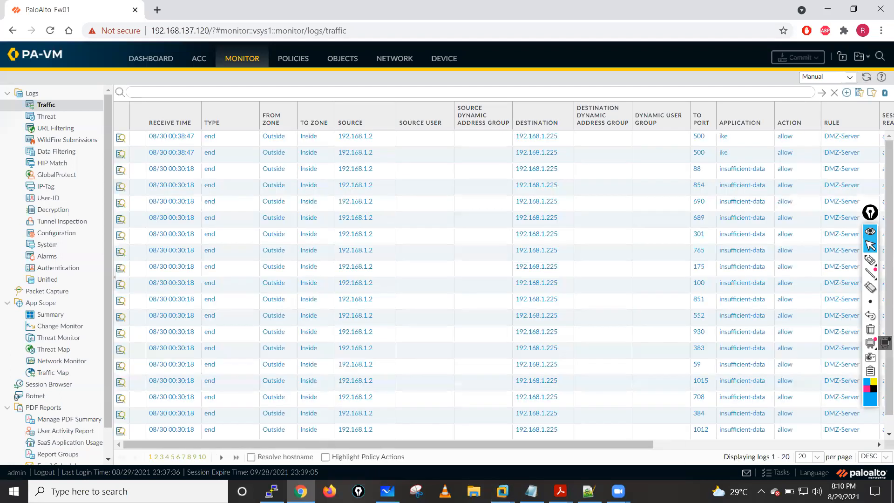
- Switch to the Kali VM and run the ping sweep nmap -sP 192.168.1.128/25 against the committed profile
left_click(589, 491)
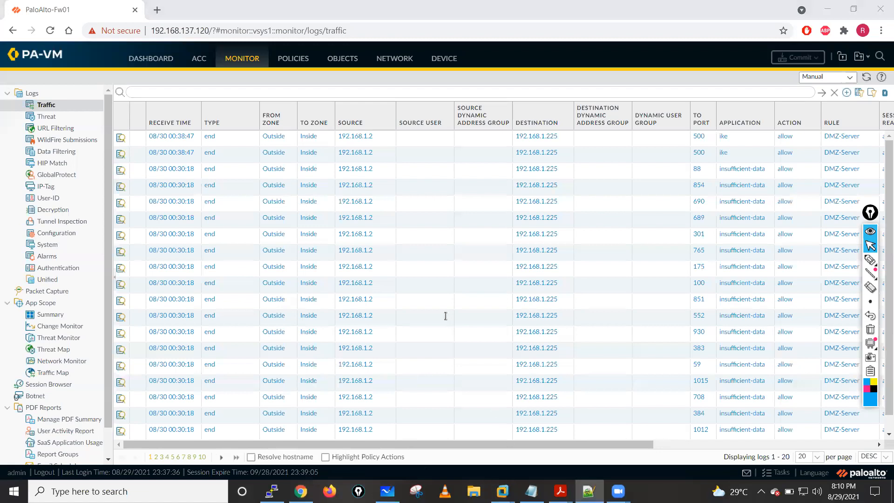
key("alt+Tab")
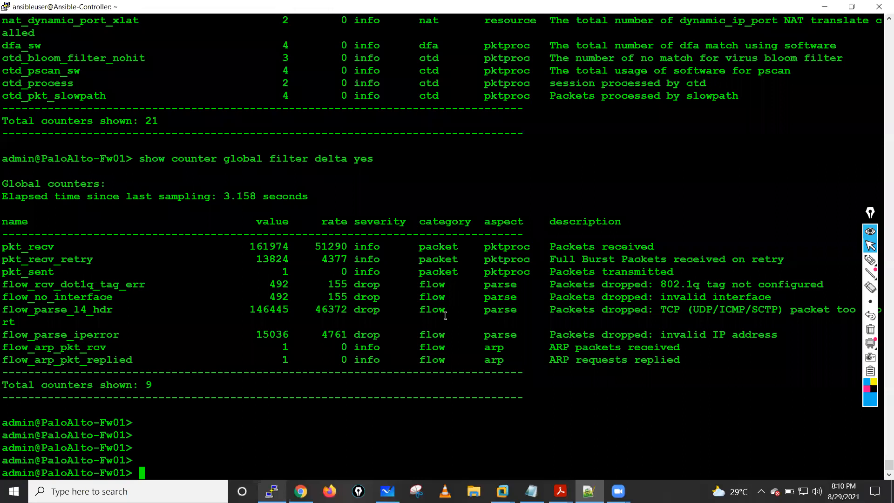
key("alt+Tab")
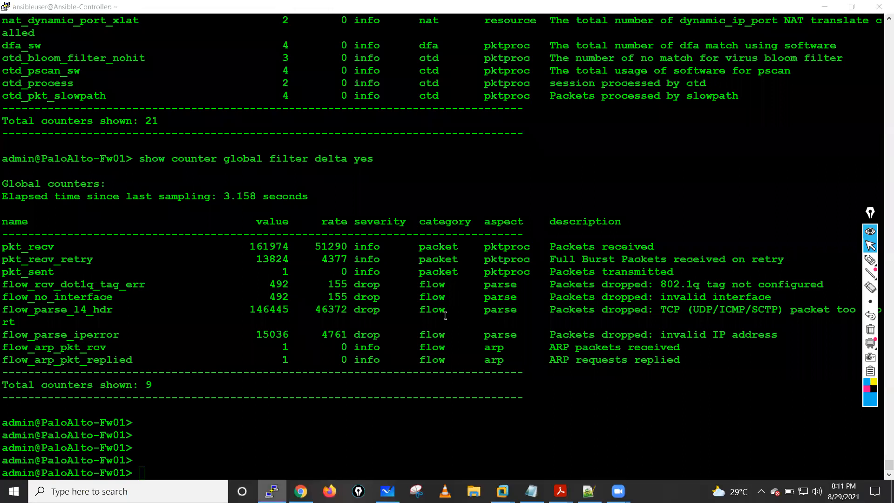
key("alt+Tab")
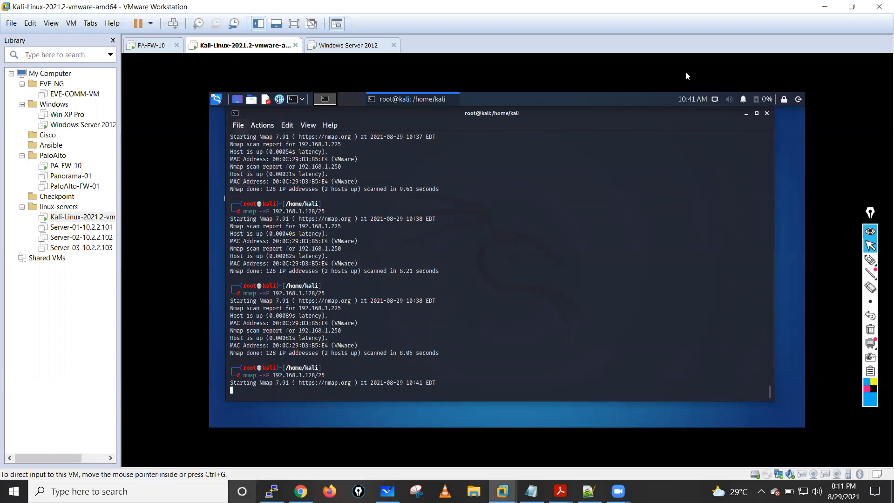
- Return to the firewall in Chrome and refresh the Threat log to look for host sweep entries
key("alt+Tab")
left_click(47, 116)
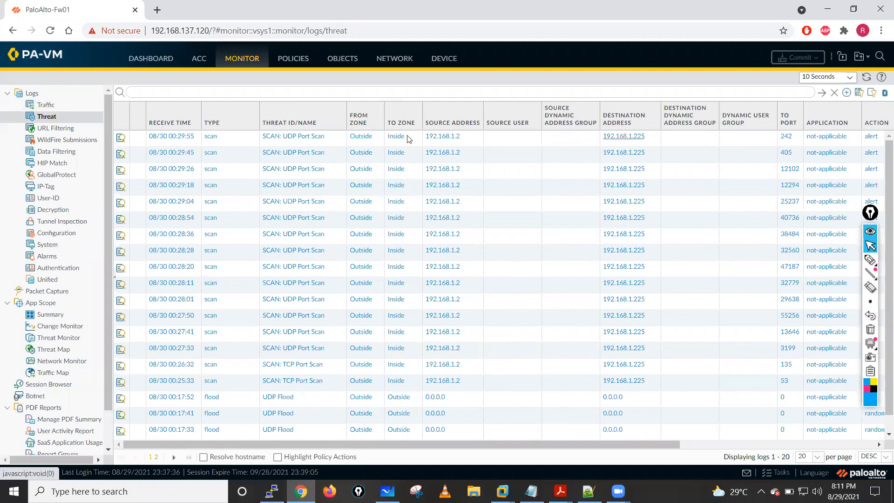
left_click(820, 92)
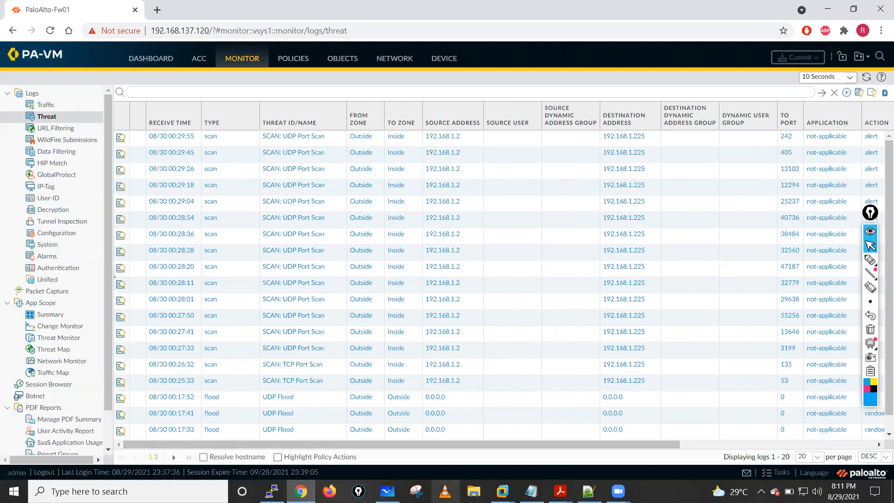
- Switch to the Kali VM and rerun the UDP port scan nmap -sU -p 1-1023 192.168.1.225
left_click(503, 491)
left_click(494, 419)
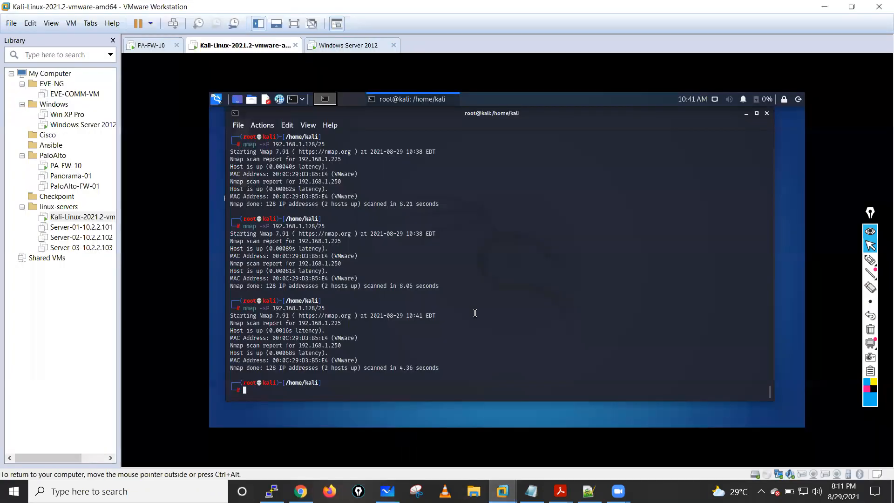
key("Return")
key("Return")
key("Return")
key("Up")
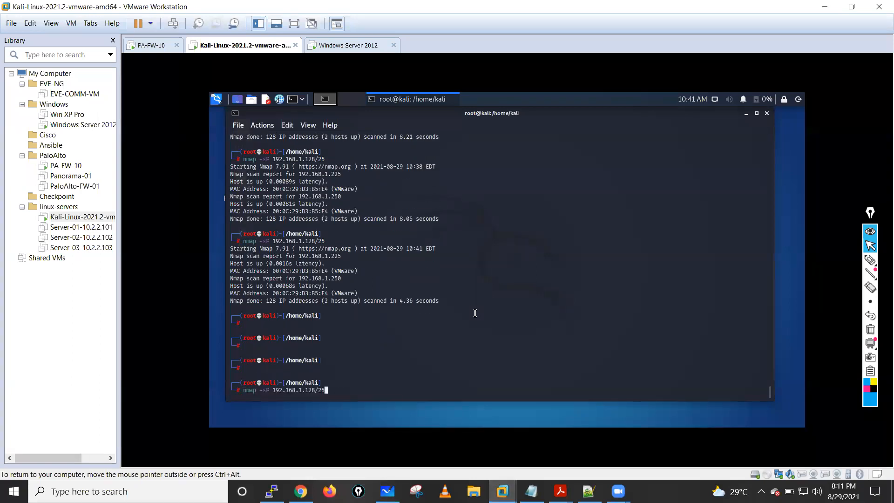
key("Up")
key("Up")
key("Return")
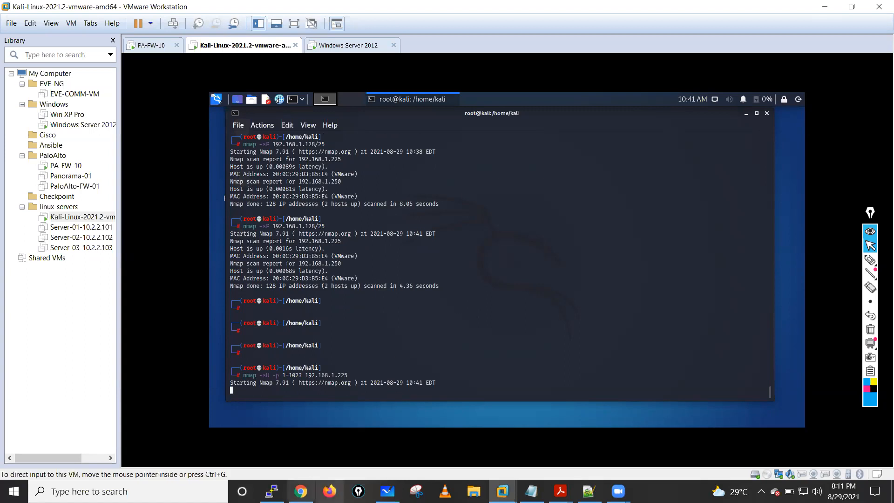
- Switch to the firewall in Chrome and refresh the Threat log to check the UDP port scan's action
left_click(300, 491)
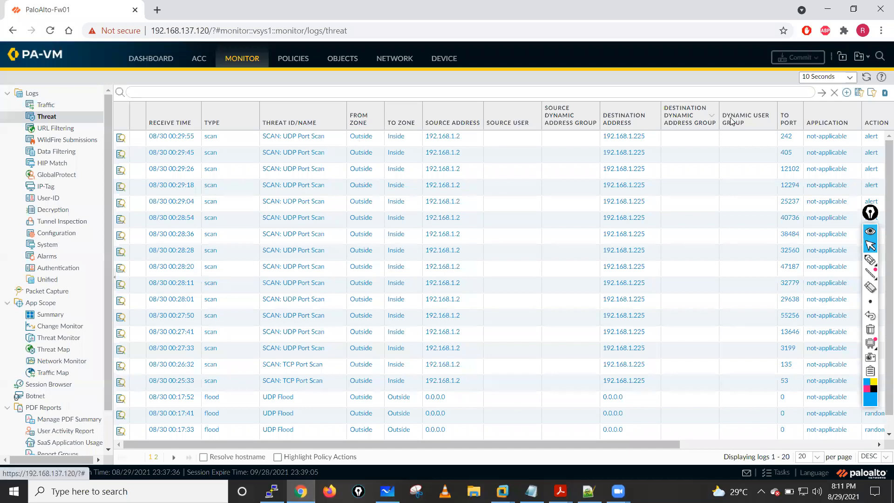
left_click(866, 78)
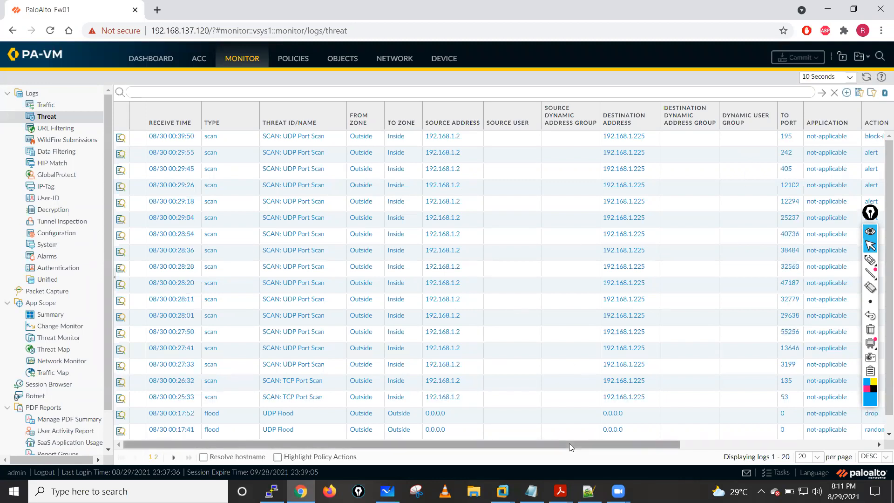
- Check the Threat log's Action and Severity columns for the UDP port scan and compare with the scan's progress on the Kali VM
scroll(759, 140, "right", 3)
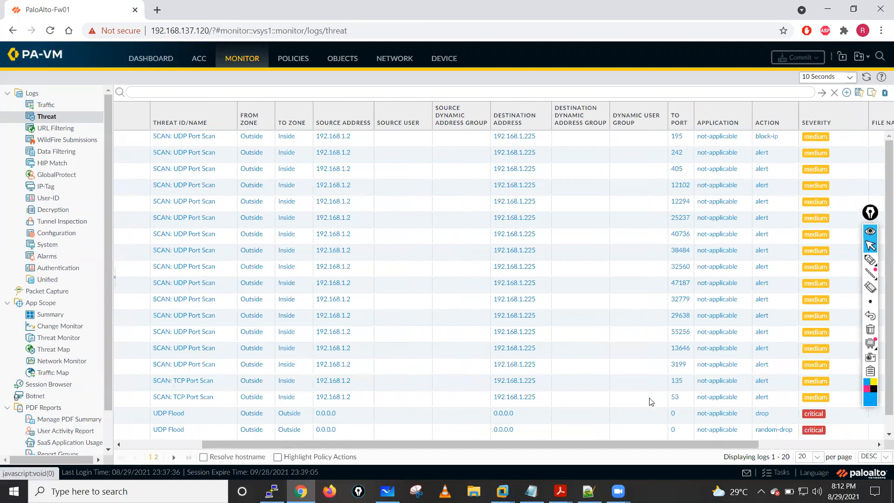
left_click_drag(437, 445, 357, 446)
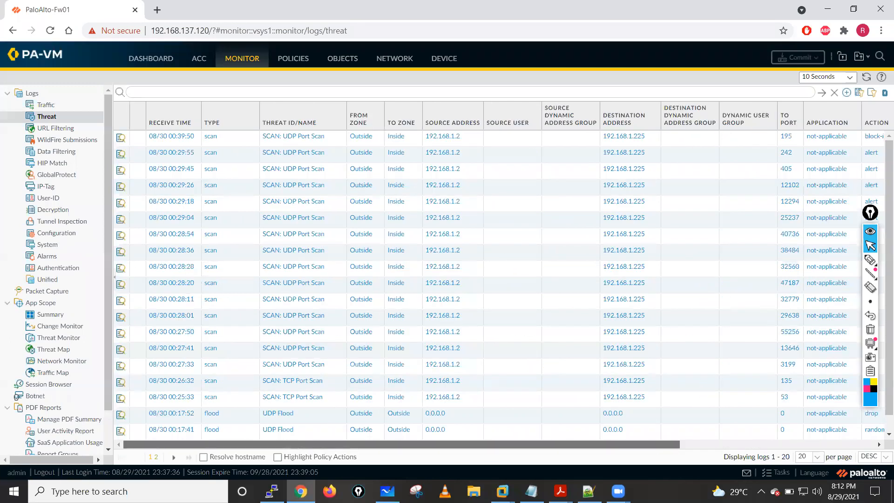
mouse_move(502, 491)
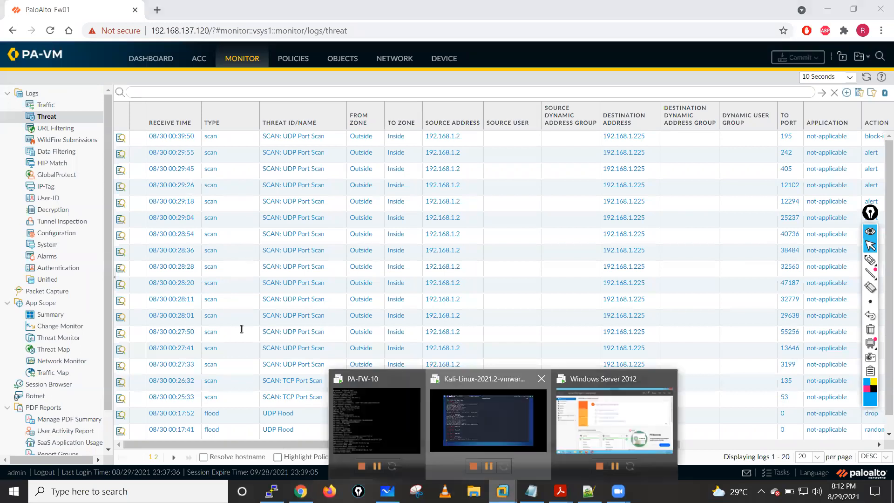
left_click(499, 414)
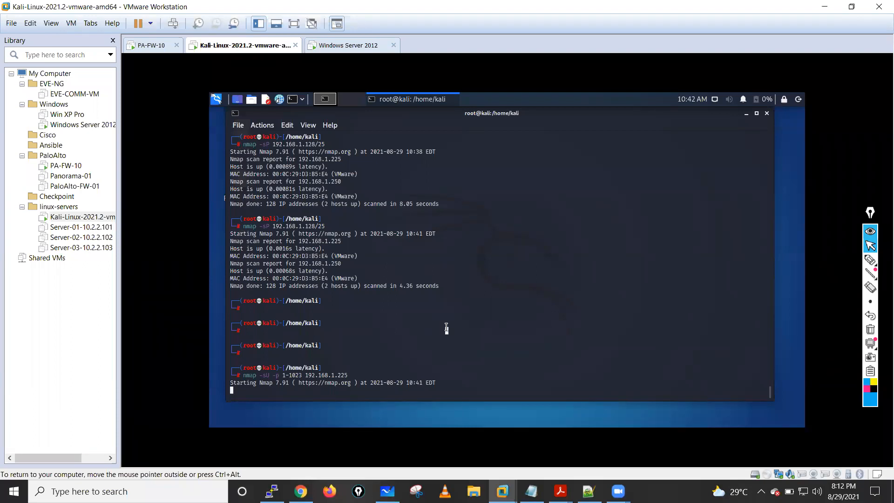
left_click(301, 491)
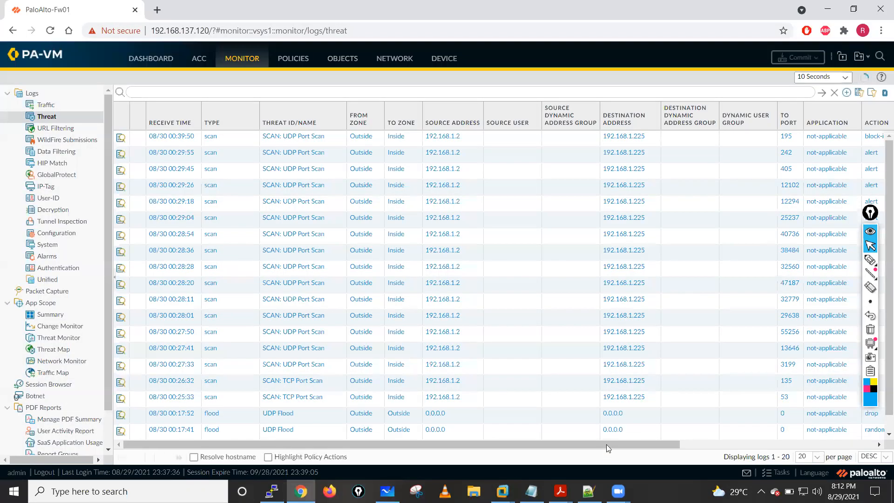
left_click_drag(606, 444, 652, 443)
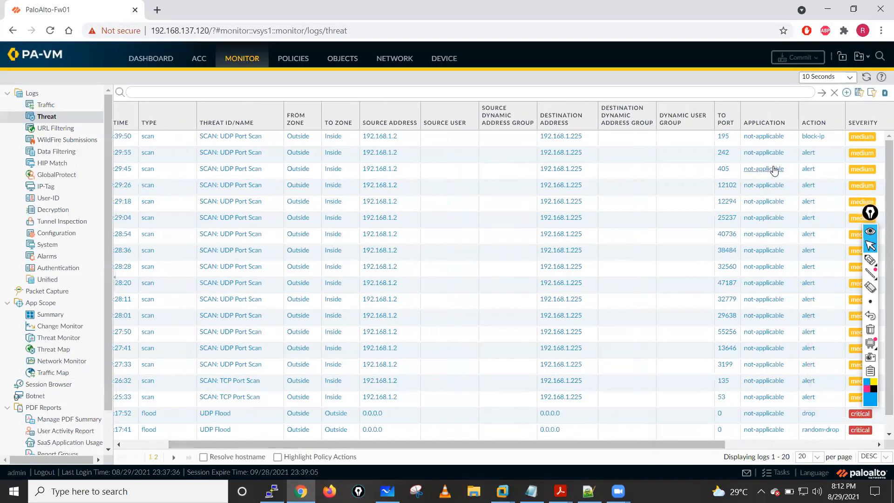
- Review the Traffic log's ports, actions and rules for the scan sessions from 192.168.1.2, and return to the Threat log
left_click(44, 105)
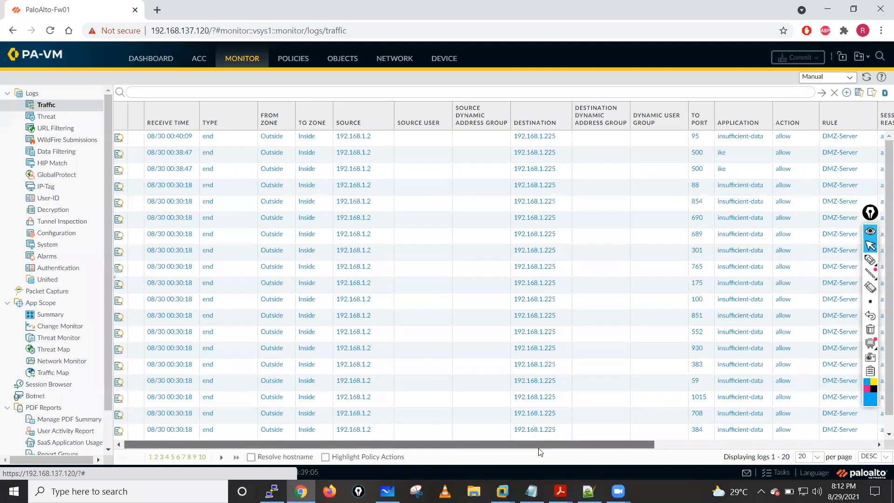
scroll(539, 451, "right", 3)
left_click_drag(525, 445, 554, 450)
scroll(586, 455, "left", 4)
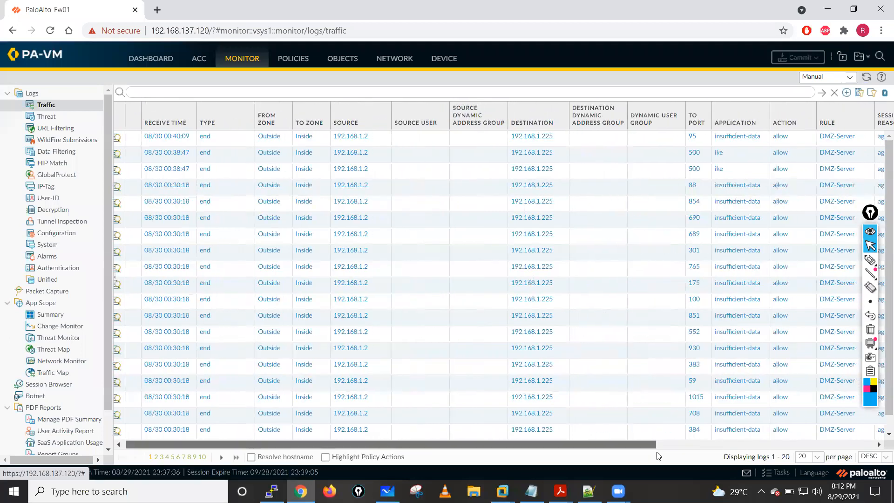
scroll(658, 455, "right", 5)
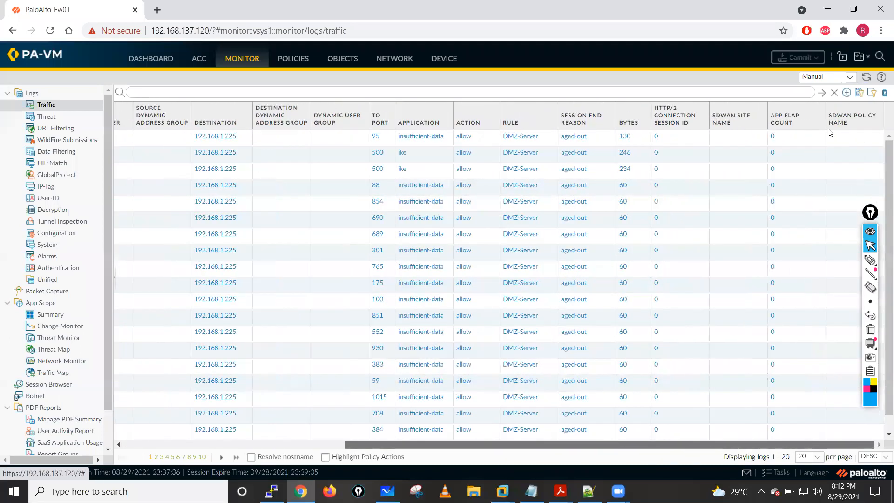
scroll(791, 153, "left", 5)
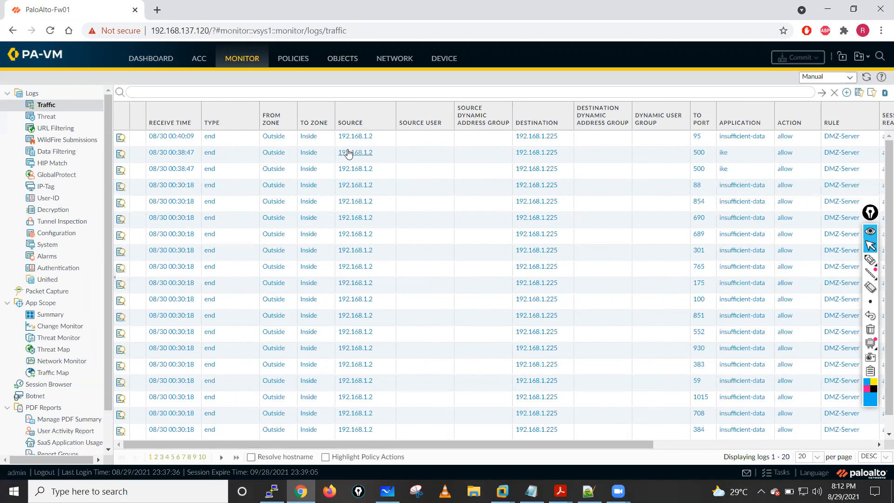
left_click(57, 117)
left_click(46, 105)
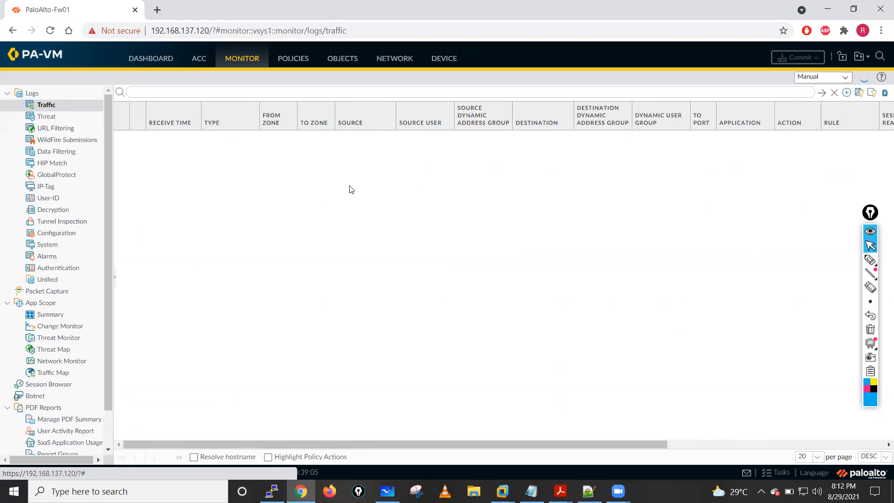
left_click(57, 117)
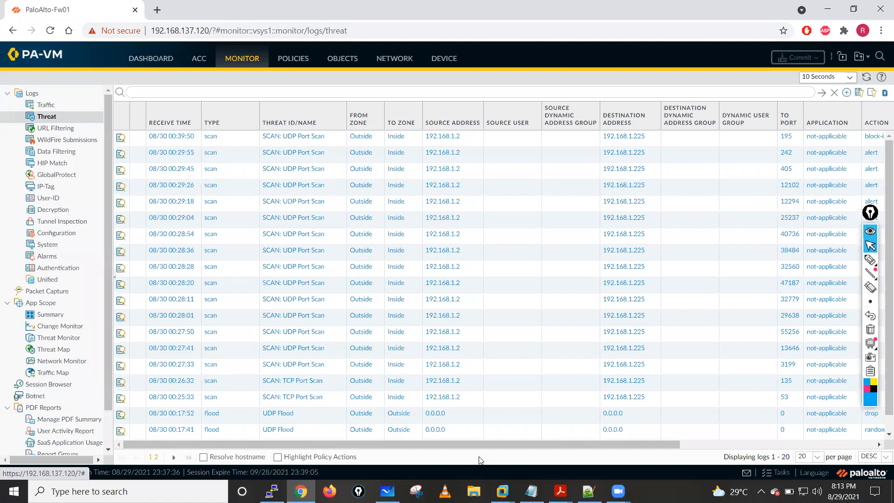
- Switch to the Kali VM and stop the running UDP port scan
left_click(502, 491)
left_click(485, 422)
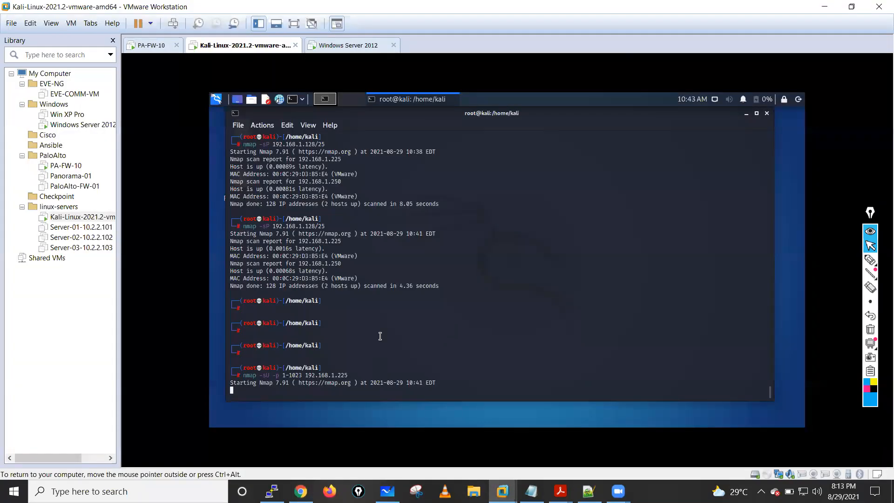
key("ctrl+c")
key("ctrl+c")
key("ctrl+c")
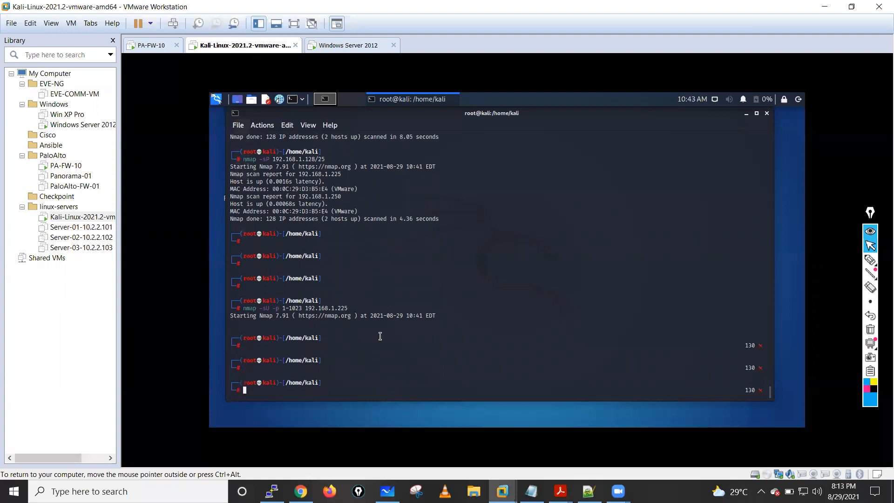
- Run the TCP SYN port scan nmap -sS -p 1-1023 192.168.1.225 by editing the previous command
key("Up")
key("Left")
key("Left")
key("Left")
key("Left")
key("Left")
key("Left")
key("Left")
key("Left")
key("Left")
key("Left")
key("Left")
key("Left")
key("Left")
key("Left")
key("Left")
key("Left")
key("Left")
key("Left")
key("Left")
key("Left")
key("Left")
key("Left")
key("BackSpace")
type("S")
key("Return")
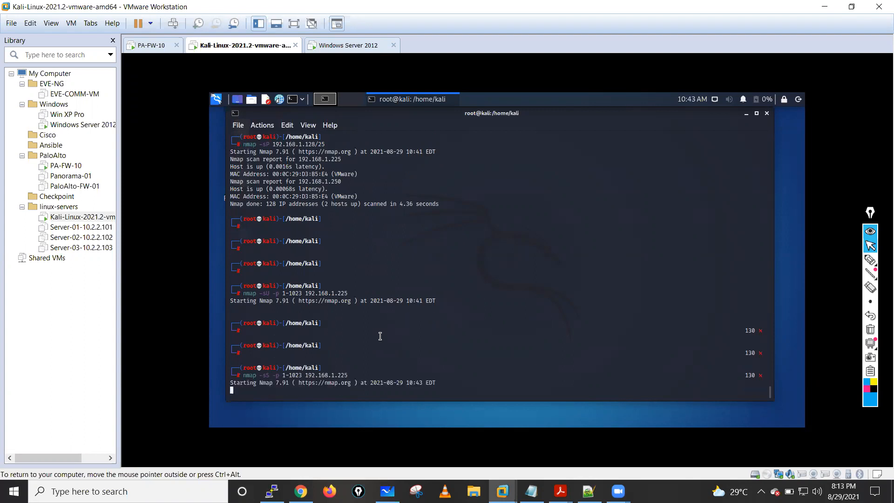
- Return to the firewall in Chrome, narrow the Threat log's source user and dynamic group columns, and refresh the log
left_click(301, 491)
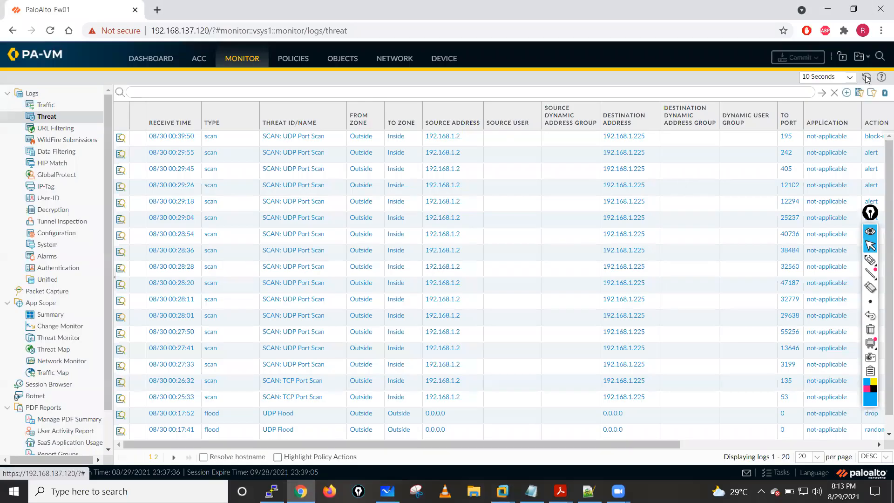
left_click_drag(778, 106, 692, 111)
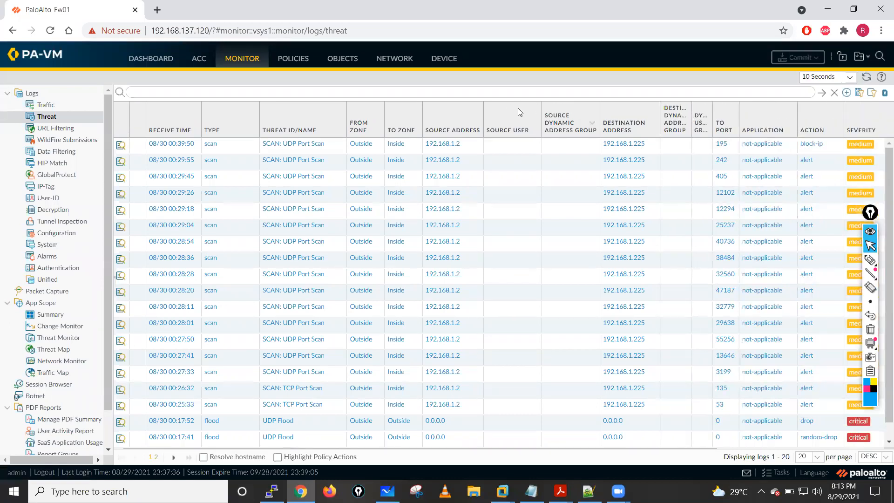
mouse_move(541, 107)
left_mouse_down()
mouse_move(562, 106)
mouse_move(526, 105)
left_mouse_up()
left_click(865, 78)
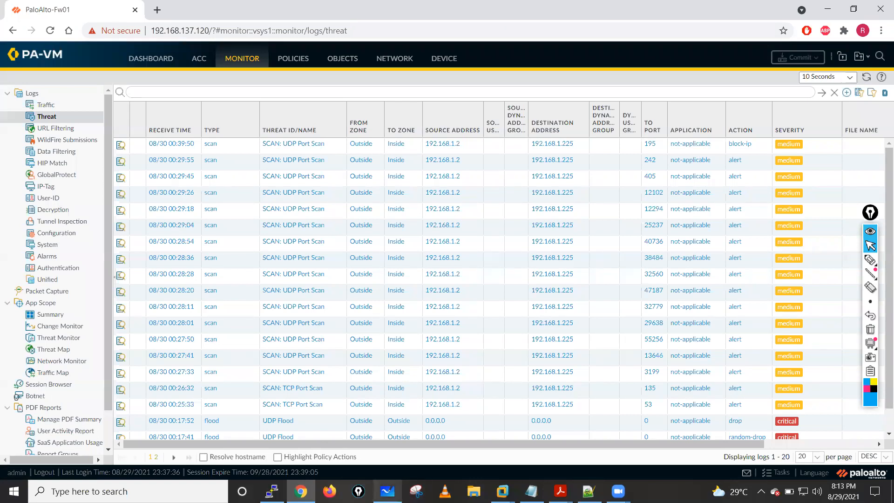
- Switch to Microsoft Whiteboard, sketch three labelled circles linked by arrows, and clear the ink
left_click(387, 491)
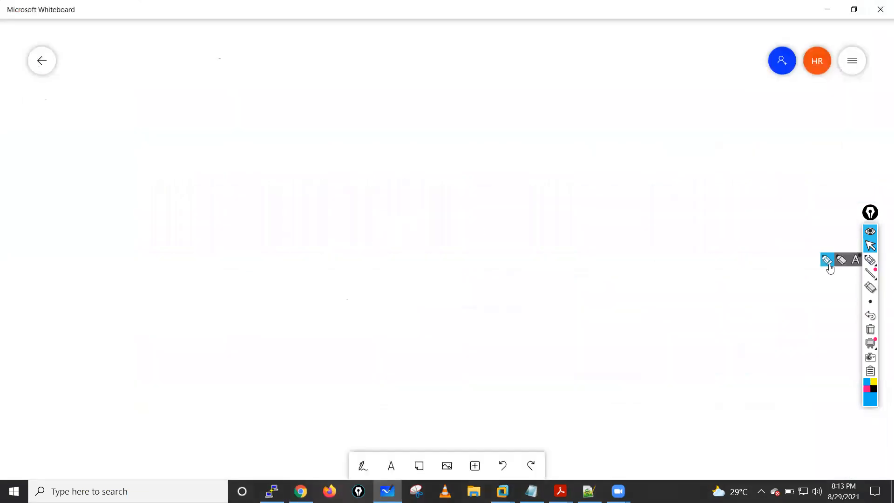
left_click(870, 259)
mouse_move(418, 75)
left_mouse_down()
mouse_move(381, 133)
mouse_move(403, 139)
left_mouse_up()
mouse_move(425, 121)
left_mouse_down()
mouse_move(447, 133)
mouse_move(490, 115)
mouse_move(462, 95)
left_mouse_up()
left_click_drag(521, 123, 567, 136)
mouse_move(559, 125)
left_mouse_down()
mouse_move(561, 146)
mouse_move(578, 163)
left_mouse_up()
left_click_drag(570, 159, 569, 171)
mouse_move(610, 139)
left_mouse_down()
mouse_move(629, 153)
mouse_move(607, 163)
left_mouse_up()
mouse_move(631, 137)
left_mouse_down()
mouse_move(606, 125)
mouse_move(674, 108)
mouse_move(674, 120)
left_mouse_up()
left_click_drag(674, 129, 690, 129)
left_click_drag(695, 122, 679, 142)
left_click_drag(729, 120, 737, 132)
mouse_move(733, 110)
left_mouse_down()
mouse_move(730, 138)
mouse_move(746, 129)
left_mouse_up()
mouse_move(747, 108)
left_mouse_down()
mouse_move(690, 127)
mouse_move(749, 96)
left_mouse_up()
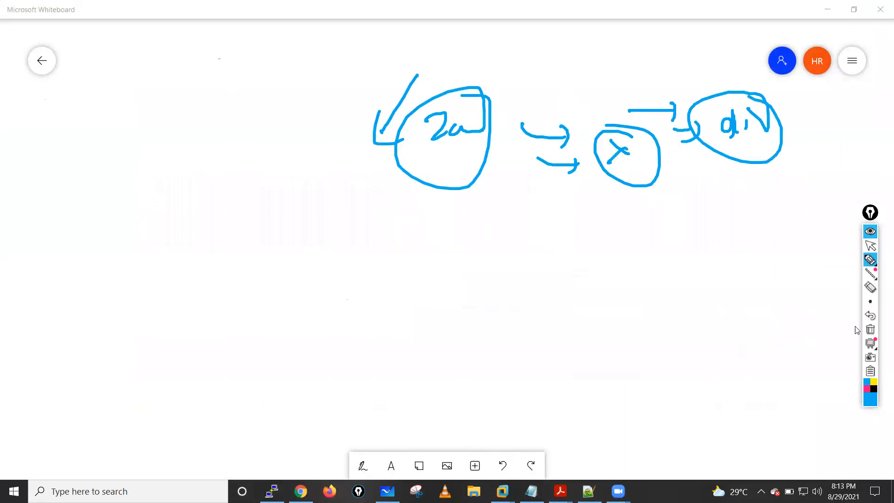
left_click(870, 329)
left_click(870, 247)
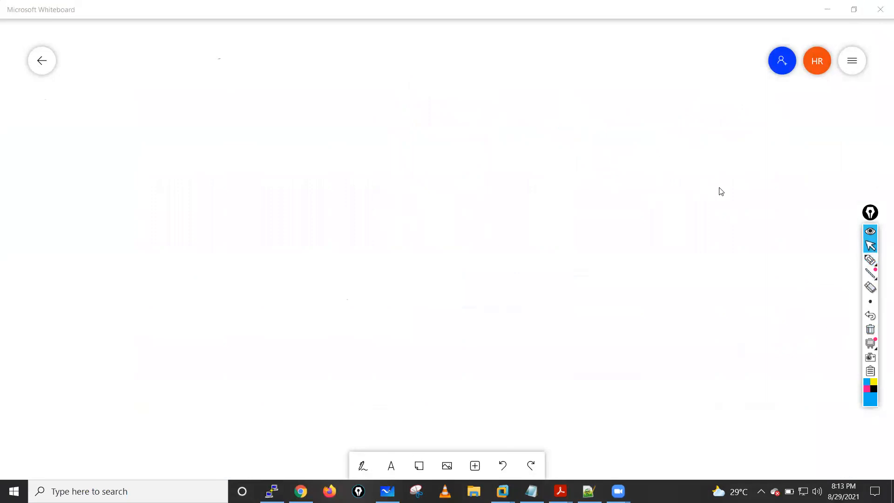
- Sketch two circles with several arrows around the lower one, clear the ink, and leave the whiteboard for the firewall
left_click(870, 259)
mouse_move(567, 95)
left_mouse_down()
mouse_move(569, 121)
mouse_move(581, 122)
left_mouse_up()
left_click(570, 87)
left_click_drag(584, 69, 543, 49)
left_click(425, 182)
mouse_move(425, 182)
left_mouse_down()
mouse_move(454, 193)
mouse_move(416, 143)
left_mouse_up()
mouse_move(468, 162)
left_mouse_down()
mouse_move(498, 130)
mouse_move(479, 165)
left_mouse_up()
left_click_drag(478, 146, 523, 163)
left_click_drag(541, 204, 491, 194)
mouse_move(506, 226)
left_mouse_down()
mouse_move(473, 204)
mouse_move(510, 213)
left_mouse_up()
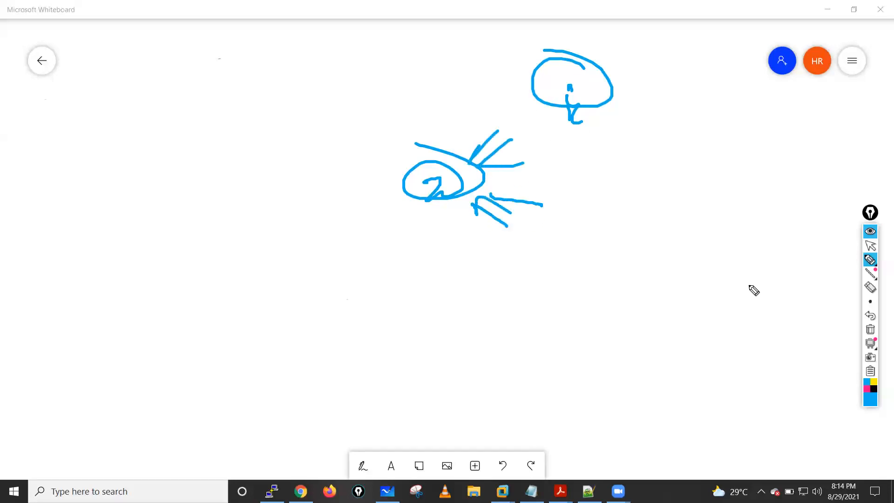
left_click(870, 329)
left_click(870, 246)
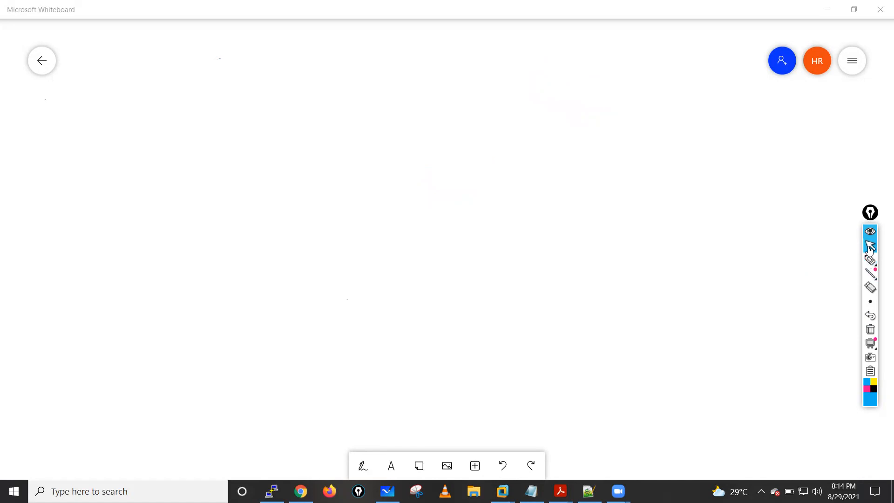
left_click(822, 5)
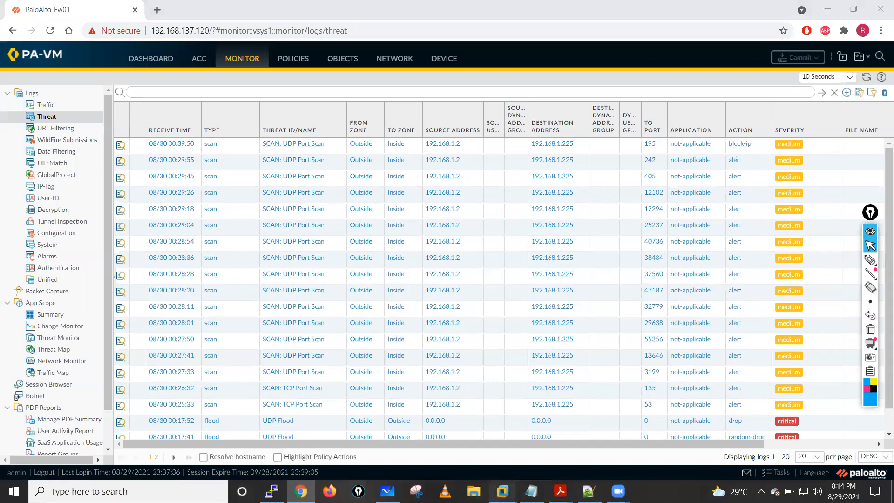
- Switch to the Kali VM and examine the SYN scan's port results and scan time
mouse_move(502, 491)
left_click(485, 421)
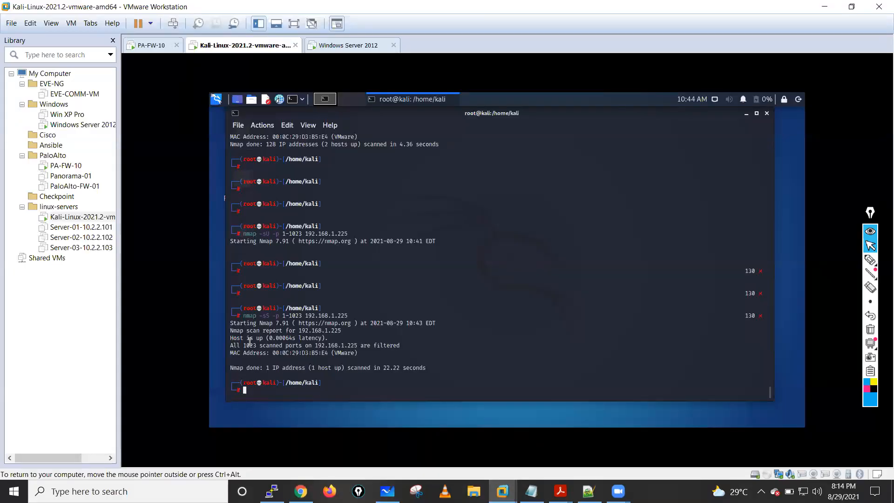
left_click_drag(357, 364, 435, 369)
left_click(353, 345)
left_click_drag(233, 346, 397, 347)
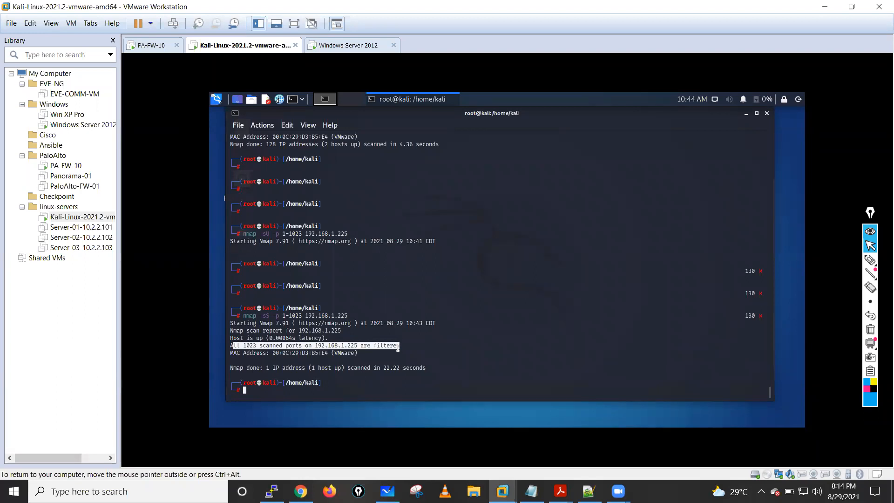
left_click(371, 299)
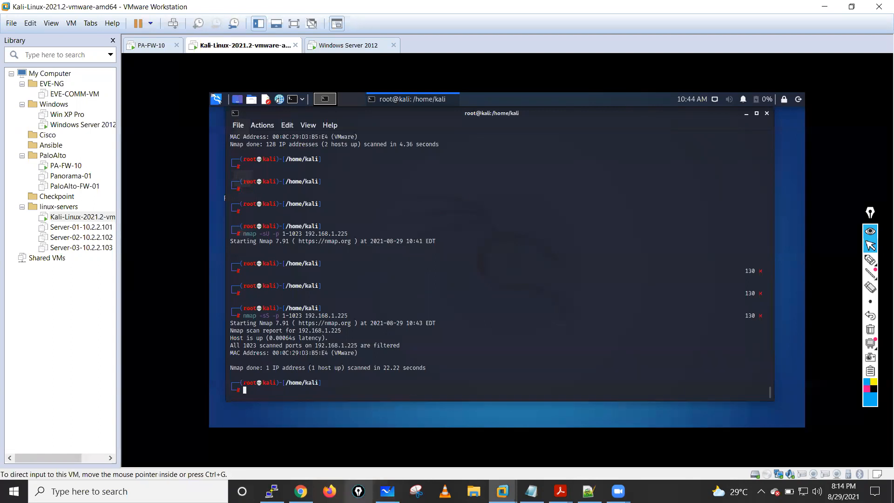
- Return to the firewall in Chrome and view the Security policies and the DoS Protection policy rulebase
left_click(301, 491)
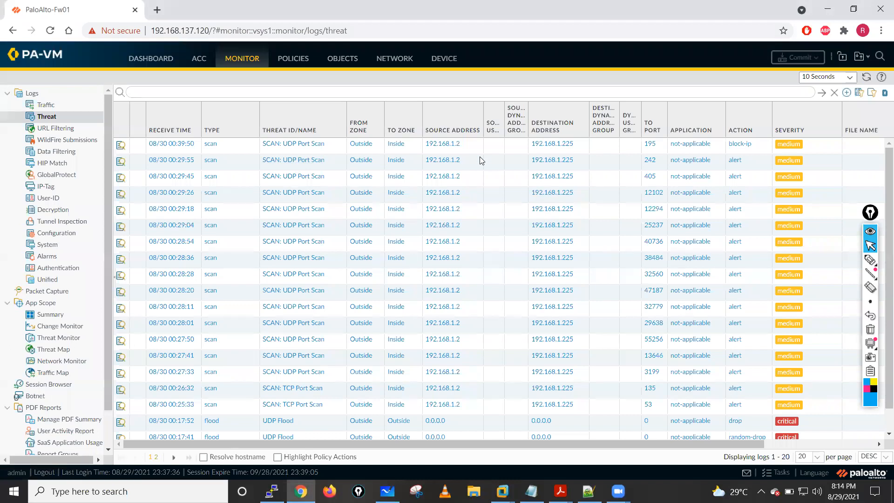
left_click(292, 60)
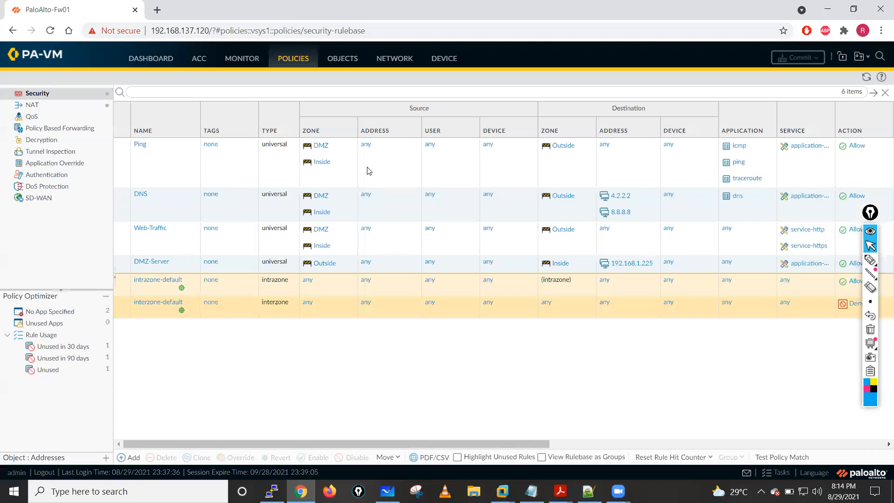
left_click(290, 60)
left_click(48, 189)
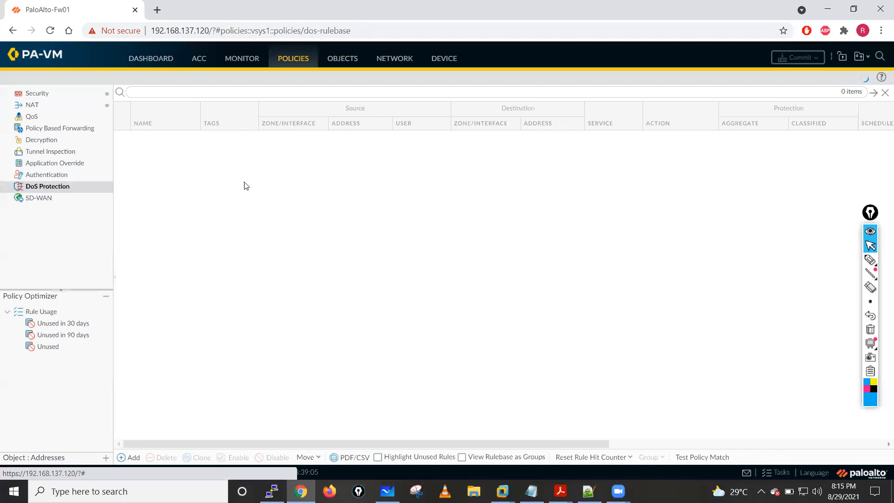
- Start a new DoS Protection profile under the security profile objects and name it Dos-Protection-Profile
left_click(343, 62)
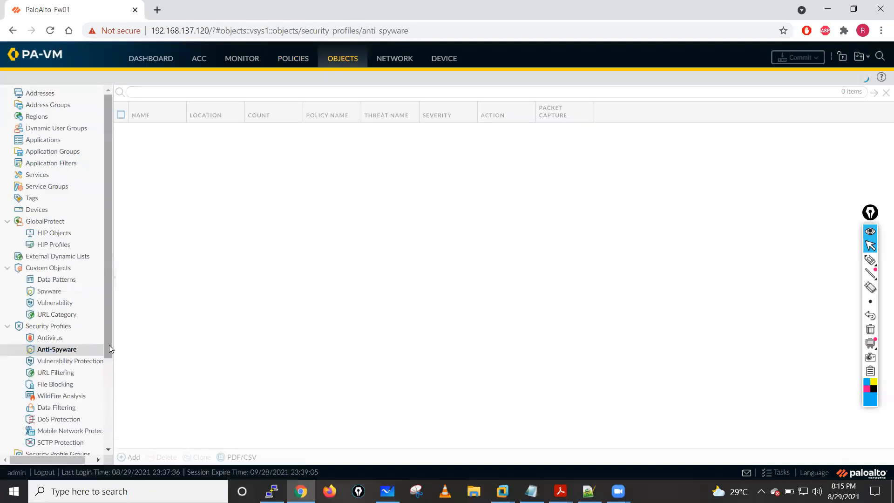
left_click_drag(109, 345, 113, 394)
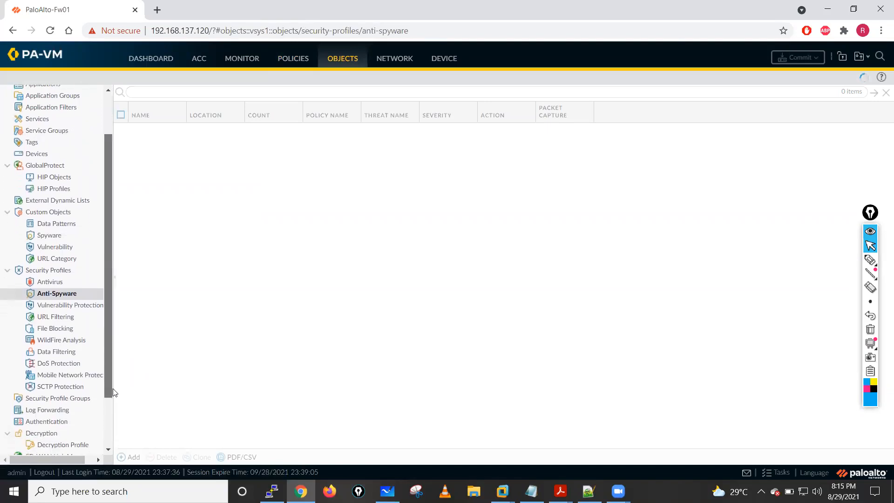
left_click(55, 363)
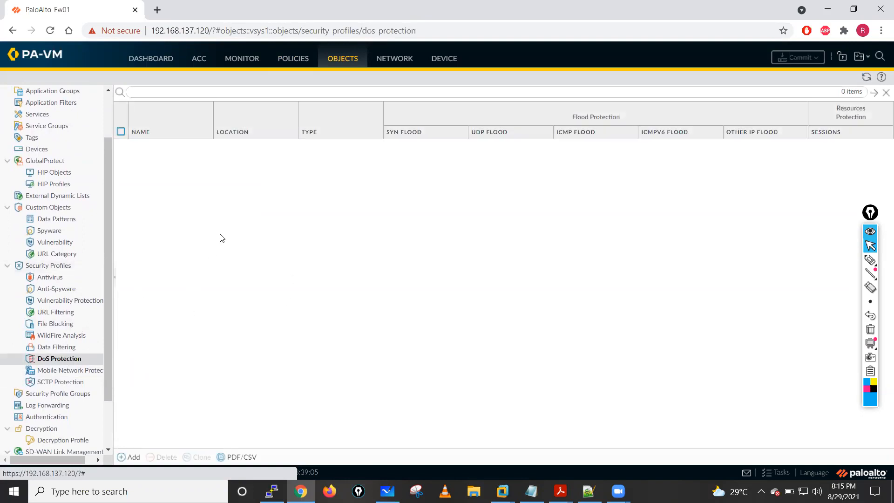
left_click(130, 457)
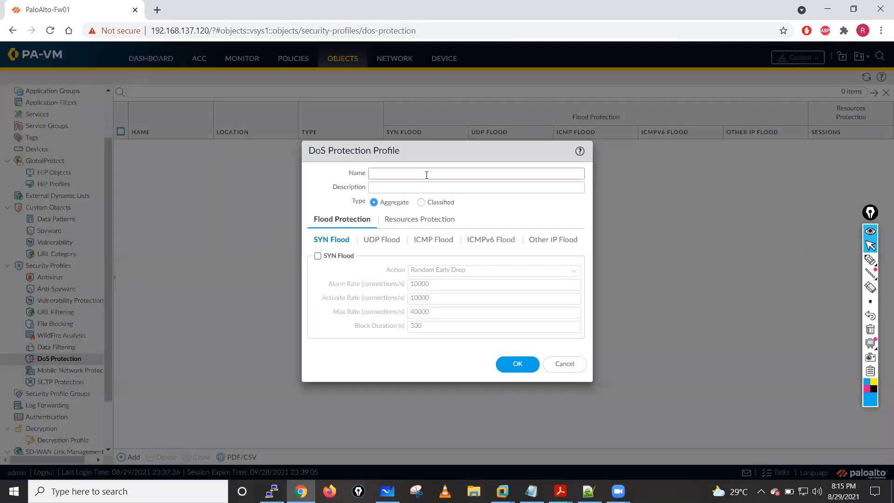
left_click(427, 175)
type("Dos-Pro")
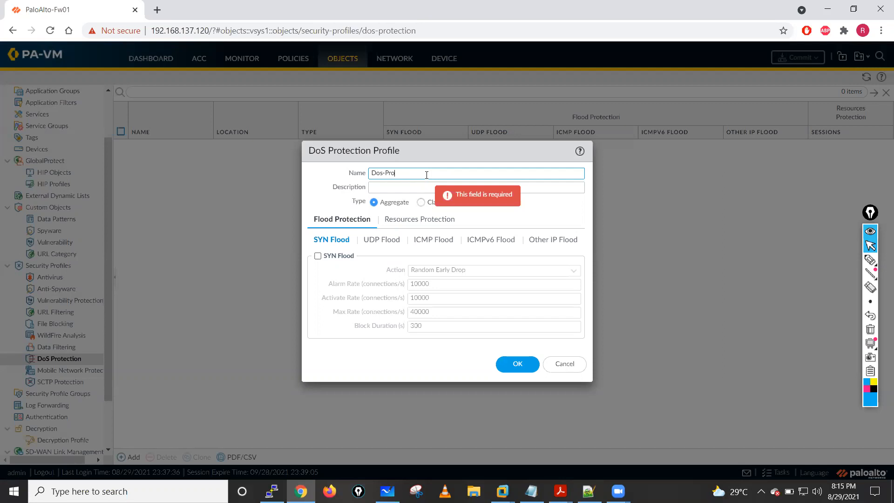
type("tection-Profile")
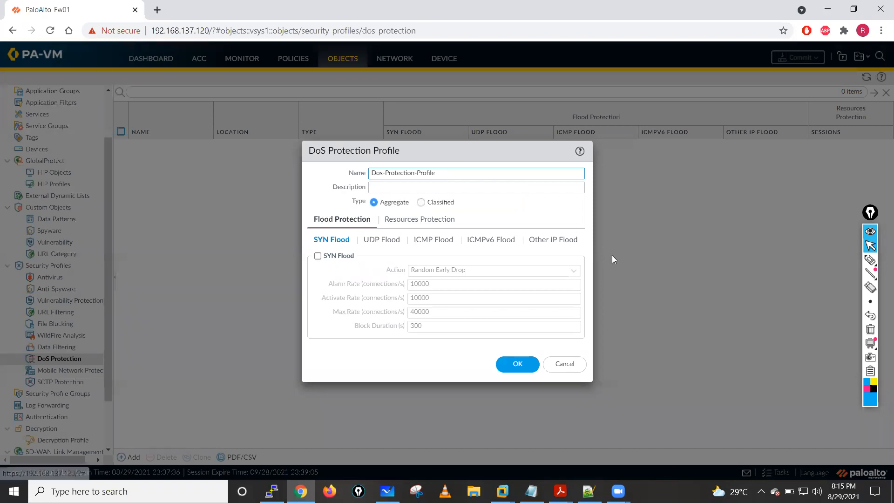
- Mark the Aggregate and Classified profile types with on-screen pen circles and arrows, then clear the ink
mouse_move(869, 262)
left_click(828, 260)
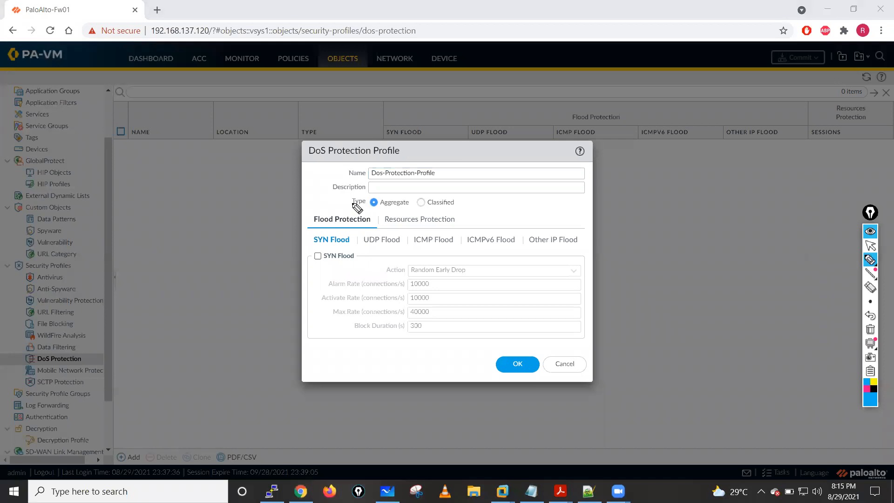
mouse_move(395, 192)
left_mouse_down()
mouse_move(405, 215)
mouse_move(419, 191)
mouse_move(509, 192)
mouse_move(540, 204)
mouse_move(612, 197)
left_mouse_up()
mouse_move(619, 163)
left_mouse_down()
mouse_move(624, 184)
mouse_move(635, 164)
mouse_move(673, 160)
left_mouse_up()
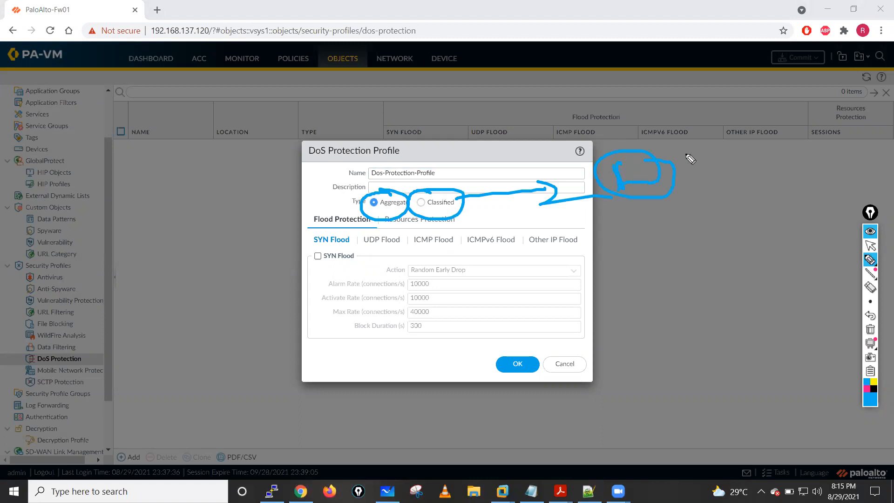
left_click_drag(254, 224, 366, 202)
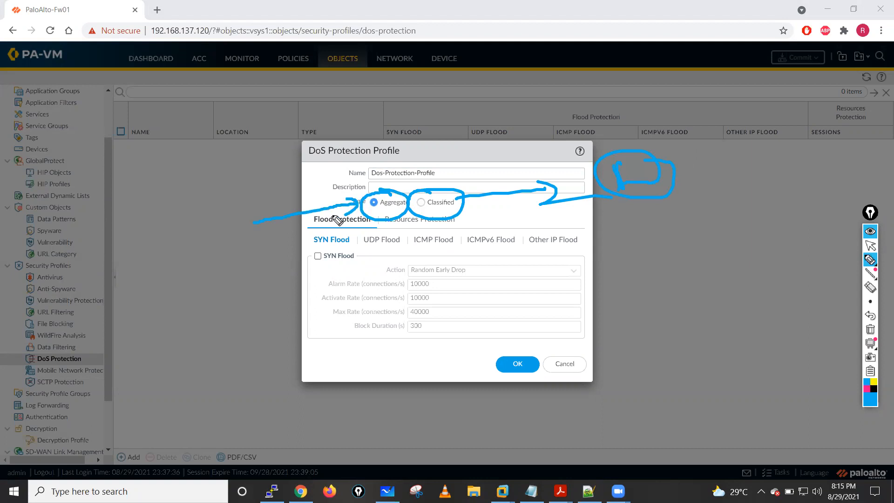
left_click(870, 330)
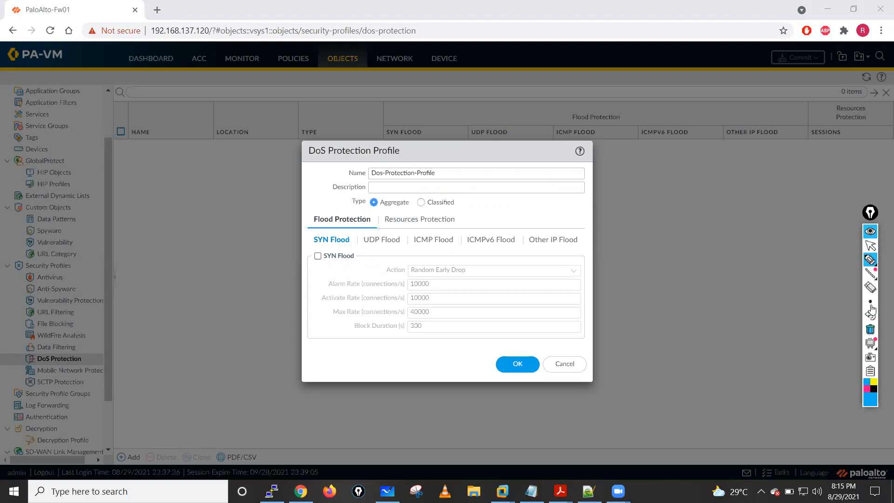
left_click(869, 247)
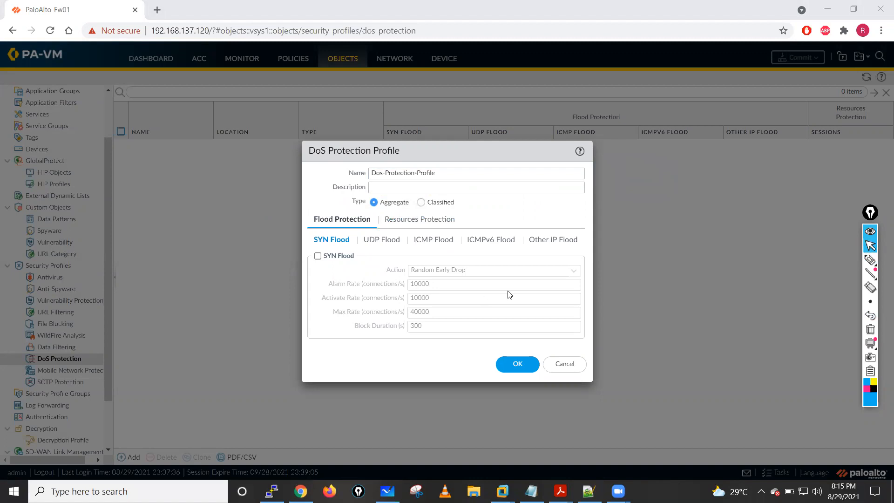
- Enable SYN, UDP, ICMP, ICMPv6 and Other IP flood protection in the profile, plus the Sessions limit under resources protection
left_click(317, 256)
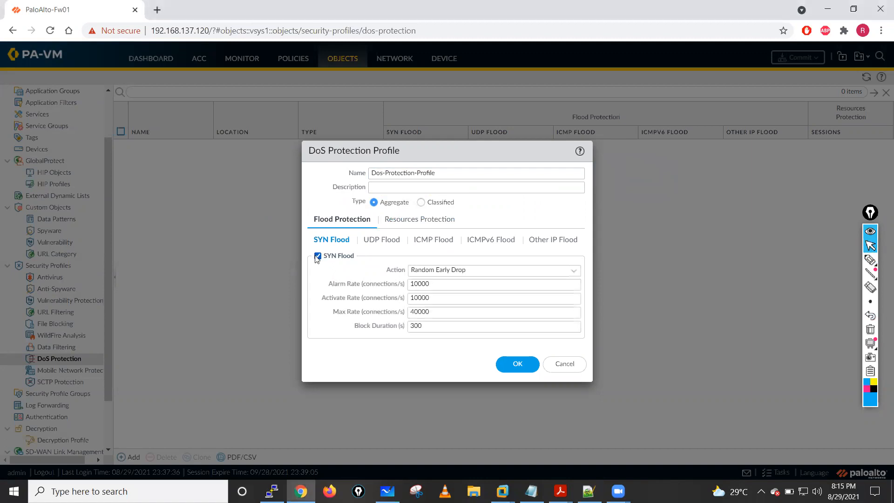
left_click(383, 239)
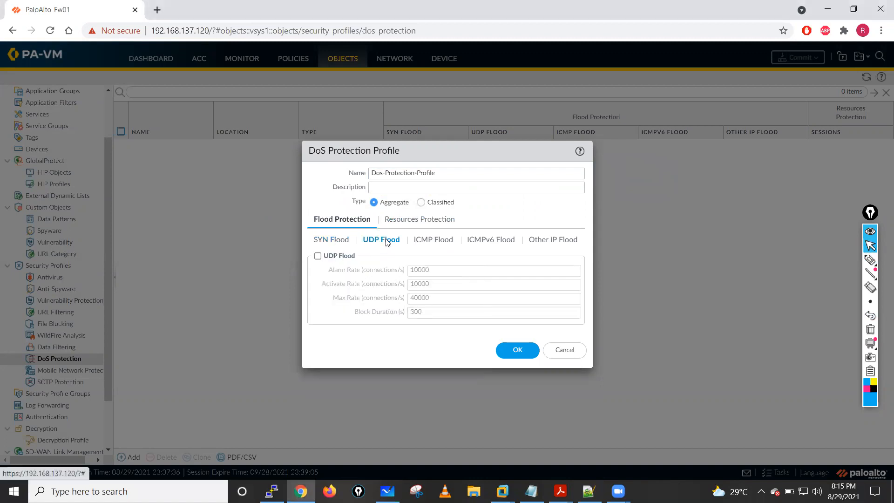
left_click(317, 256)
left_click(423, 243)
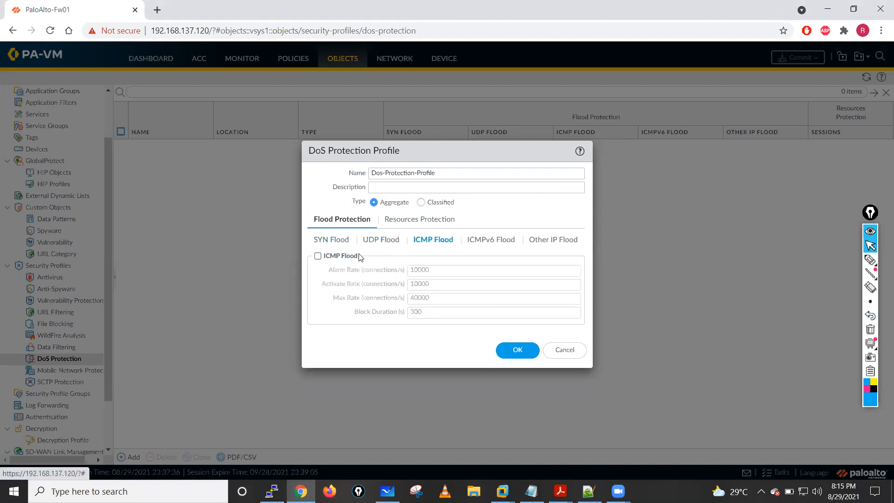
left_click(318, 256)
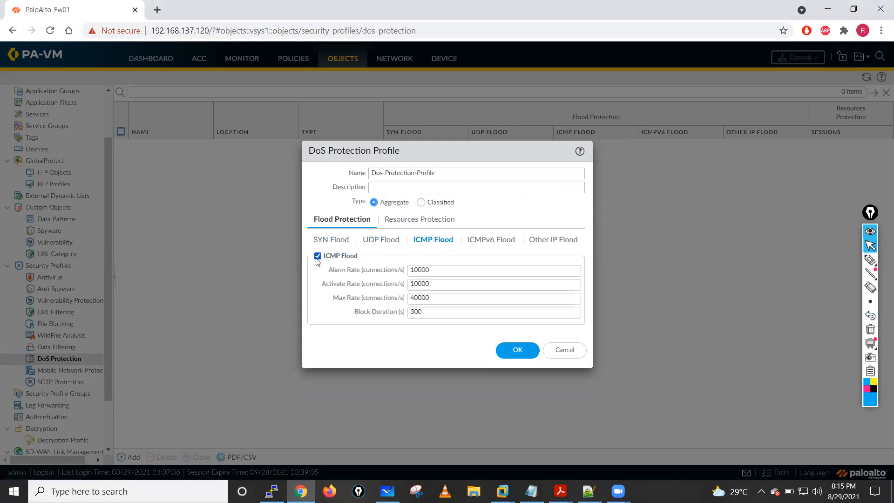
left_click(543, 243)
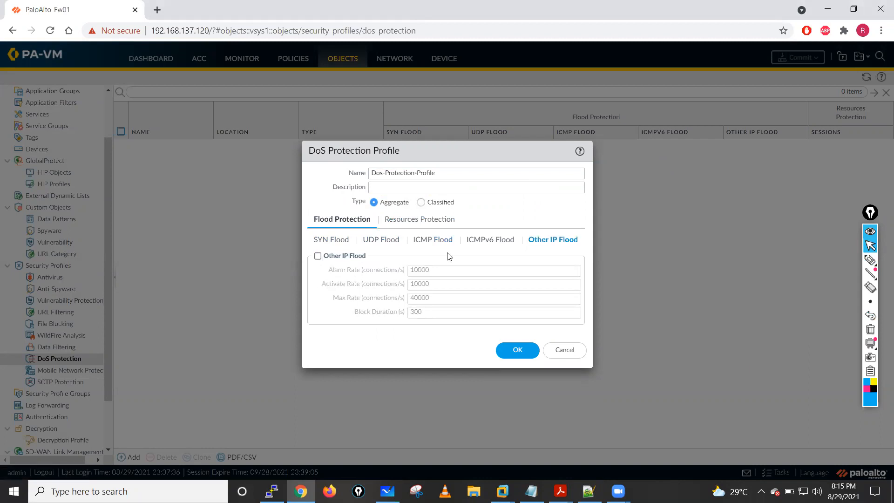
left_click(318, 256)
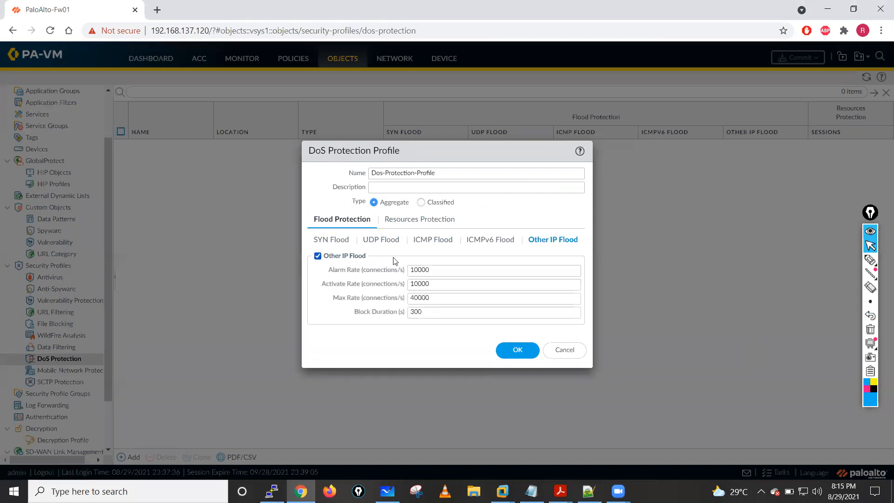
left_click(487, 240)
left_click(318, 255)
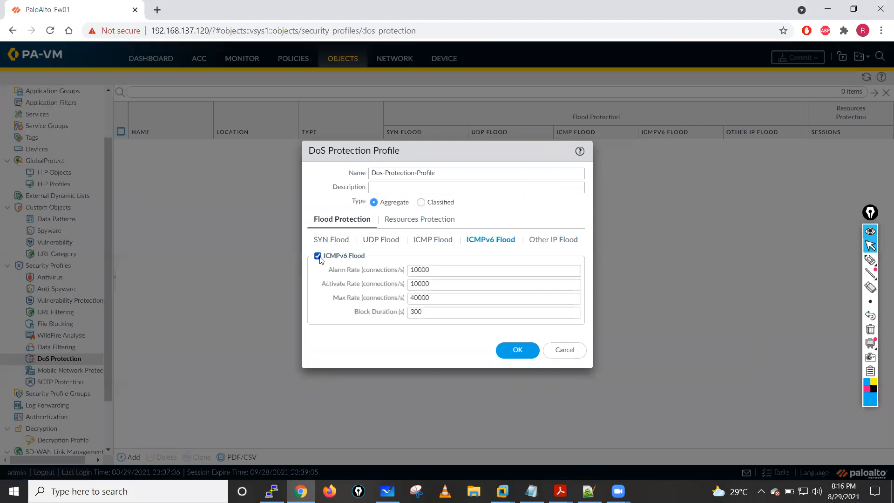
left_click(331, 240)
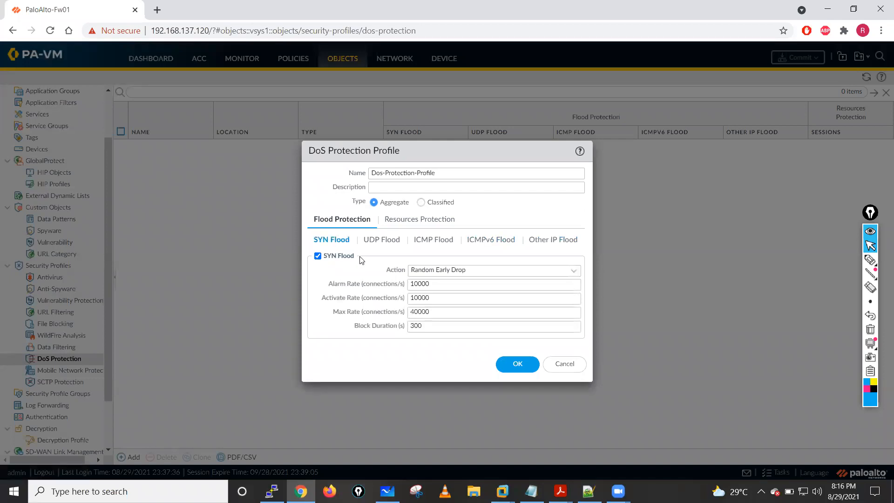
left_click(402, 220)
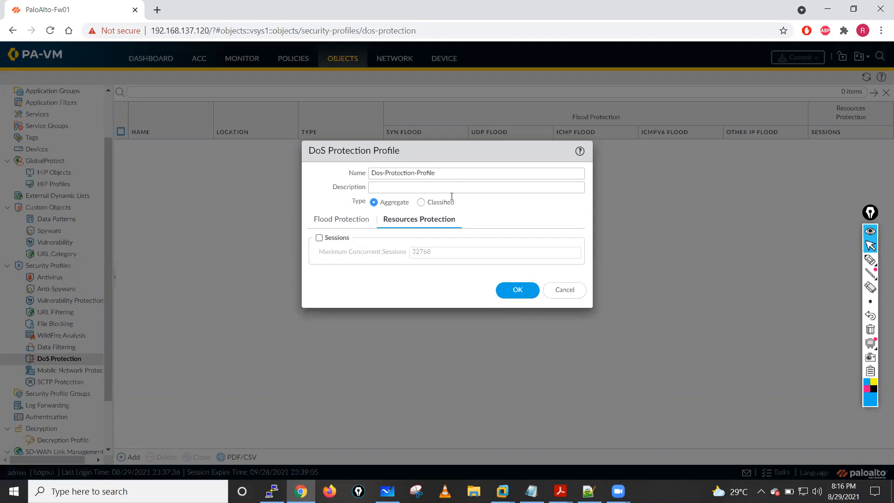
left_click(319, 238)
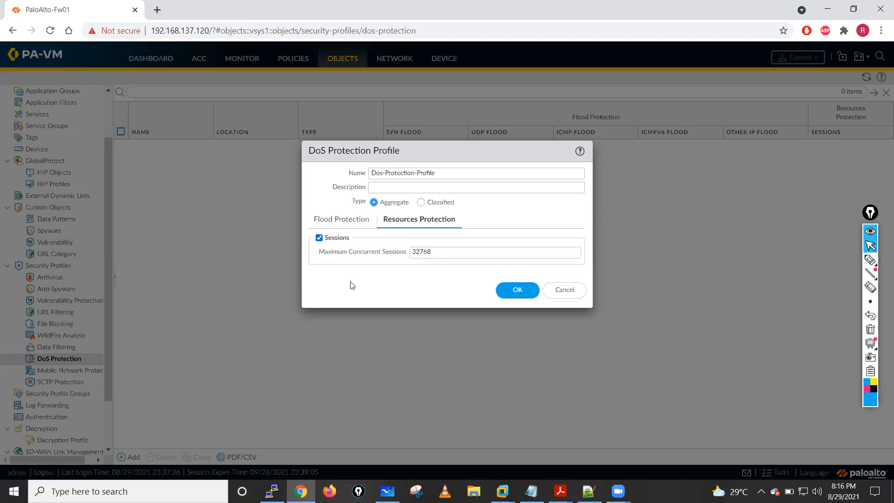
- Circle the maximum concurrent sessions value with the on-screen pen, add an arrow and a circled note, and clear the ink
left_click(870, 259)
mouse_move(422, 239)
left_mouse_down()
mouse_move(404, 243)
mouse_move(451, 256)
mouse_move(423, 244)
left_mouse_up()
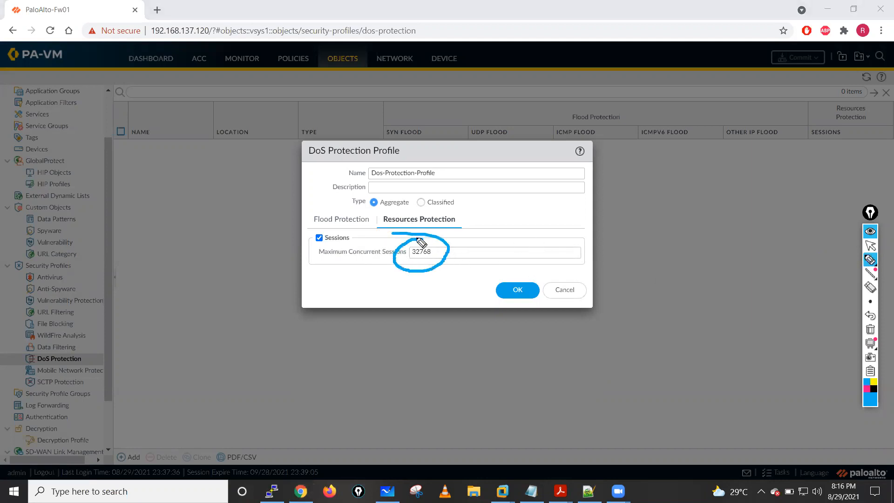
mouse_move(531, 220)
left_mouse_down()
mouse_move(457, 245)
mouse_move(483, 248)
left_mouse_up()
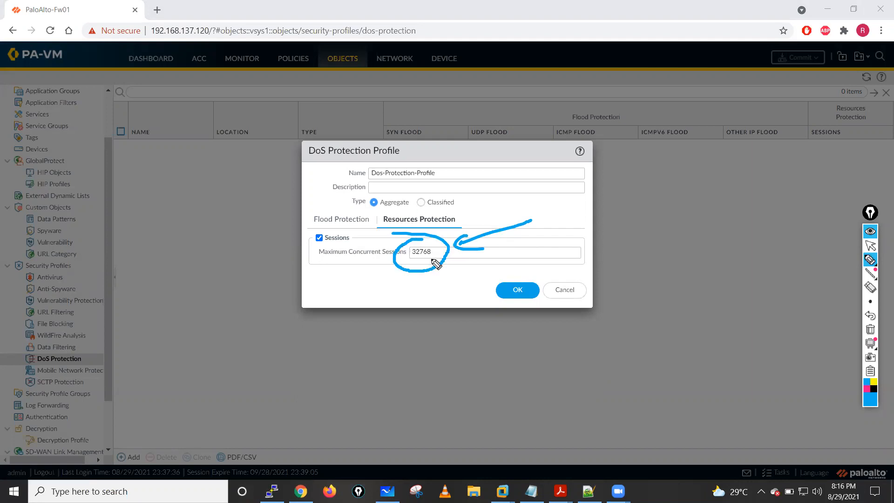
mouse_move(404, 299)
left_mouse_down()
mouse_move(410, 303)
mouse_move(401, 303)
mouse_move(405, 287)
mouse_move(393, 343)
mouse_move(425, 340)
left_mouse_up()
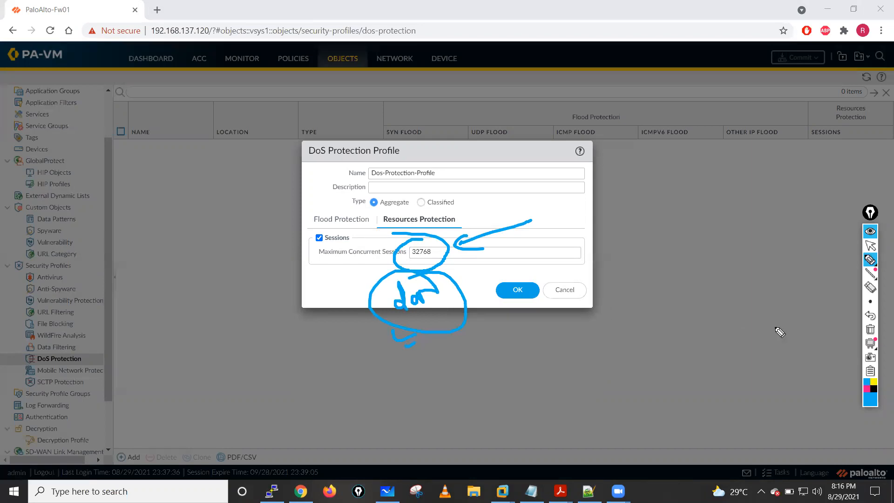
left_click(870, 331)
left_click(870, 247)
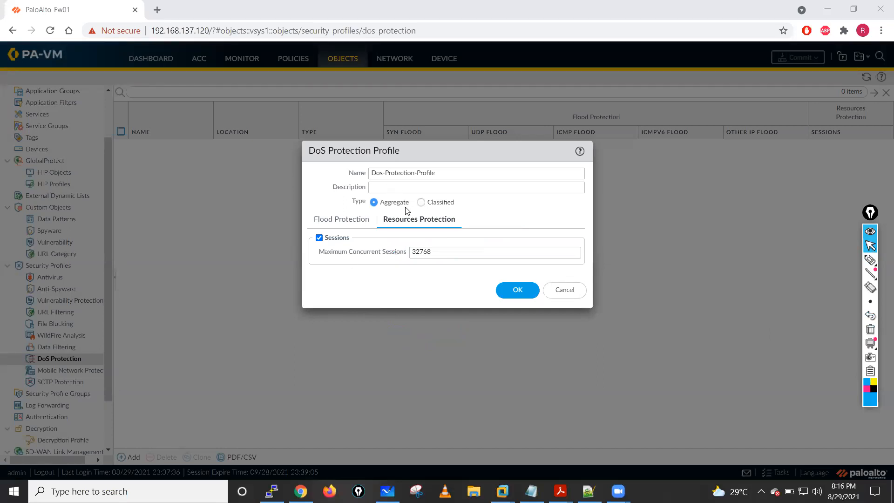
- Rename the aggregate profile Dos-Protection-Profile-Agg, copy the name for reuse, and save the profile
left_click(443, 171)
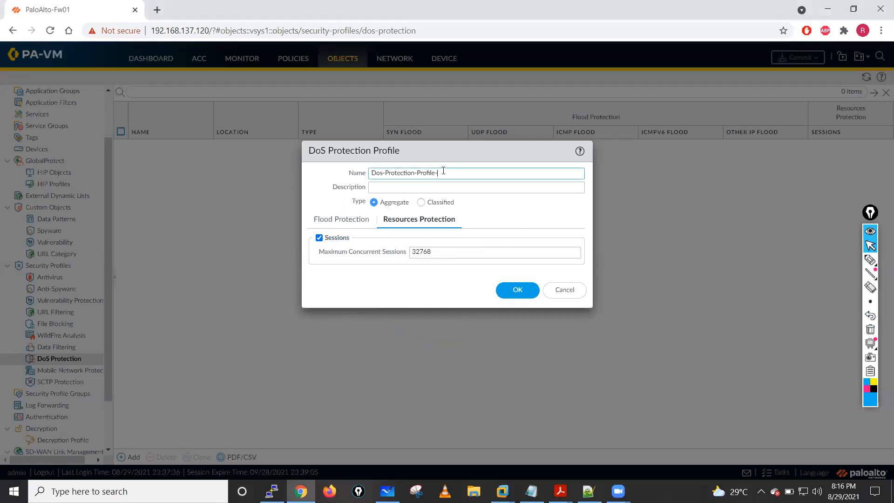
type("-Aggregate")
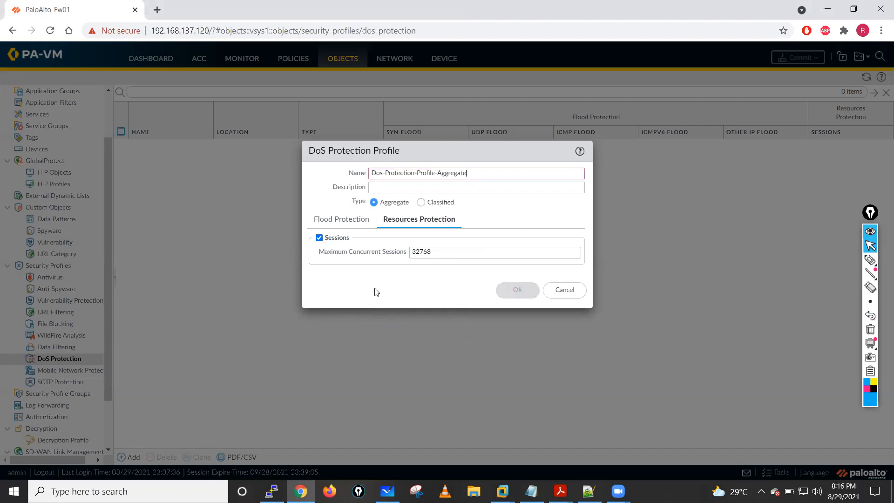
mouse_move(437, 173)
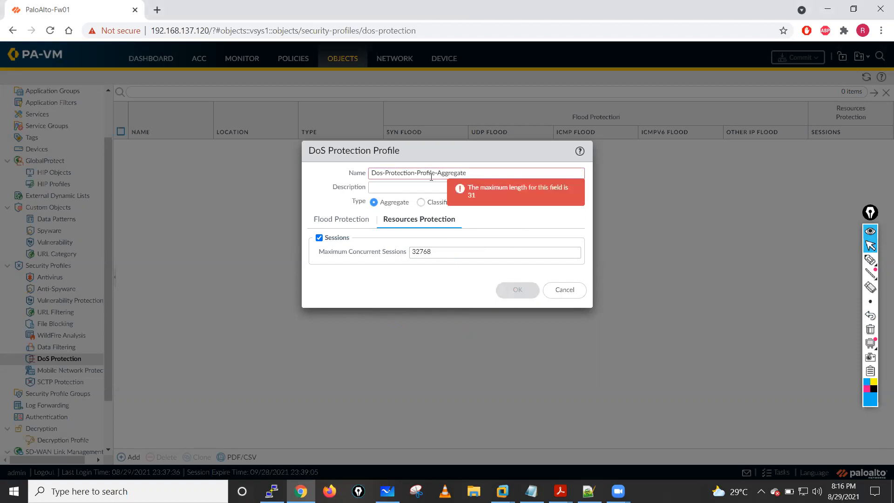
key("BackSpace")
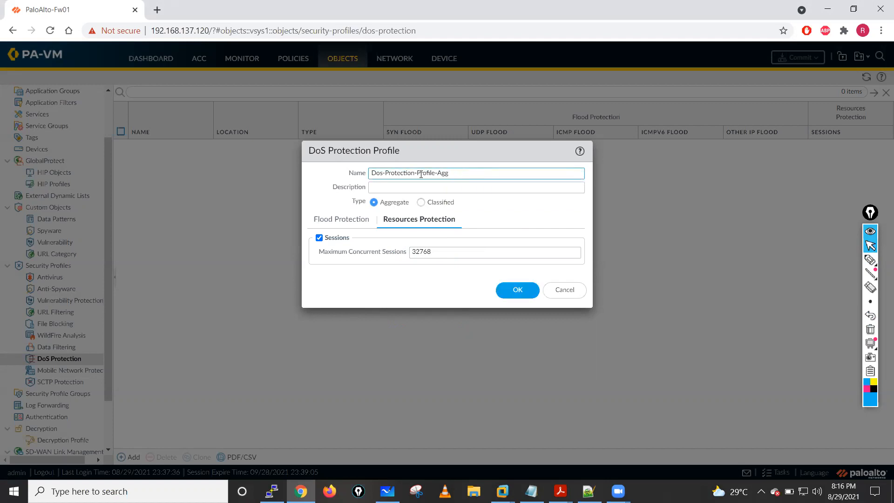
left_click_drag(450, 173, 370, 171)
key("ctrl+c")
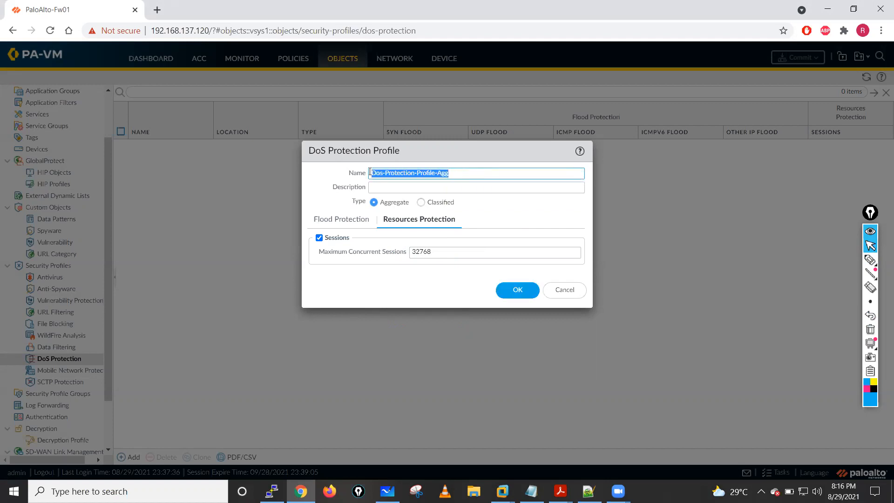
left_click(509, 300)
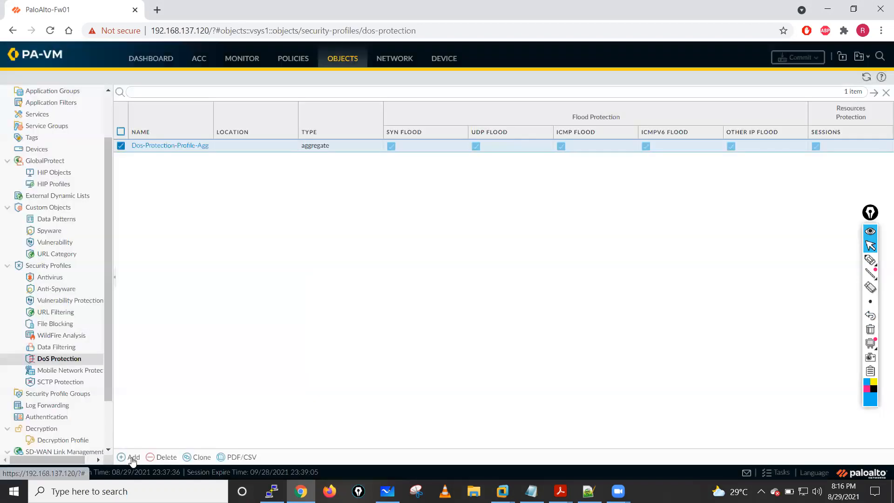
- Start a second DoS Protection profile named Dos-Protection-Profile-Class with the type Classified
left_click(131, 457)
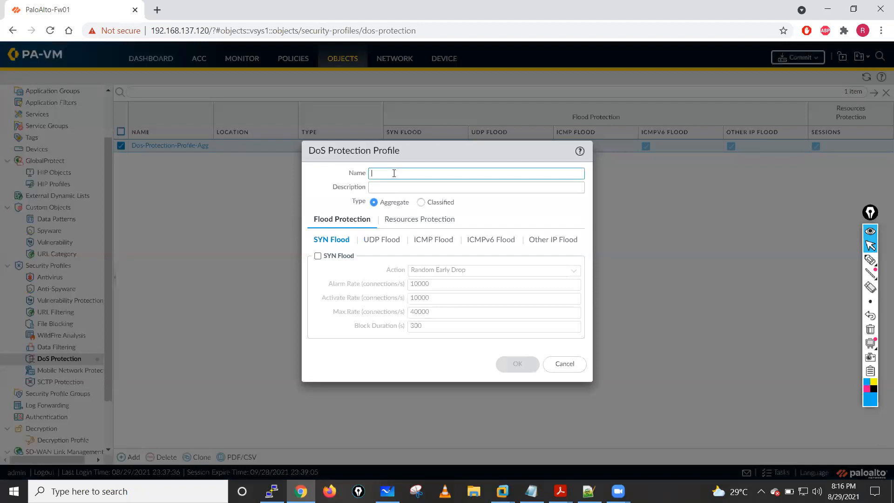
key("ctrl+v")
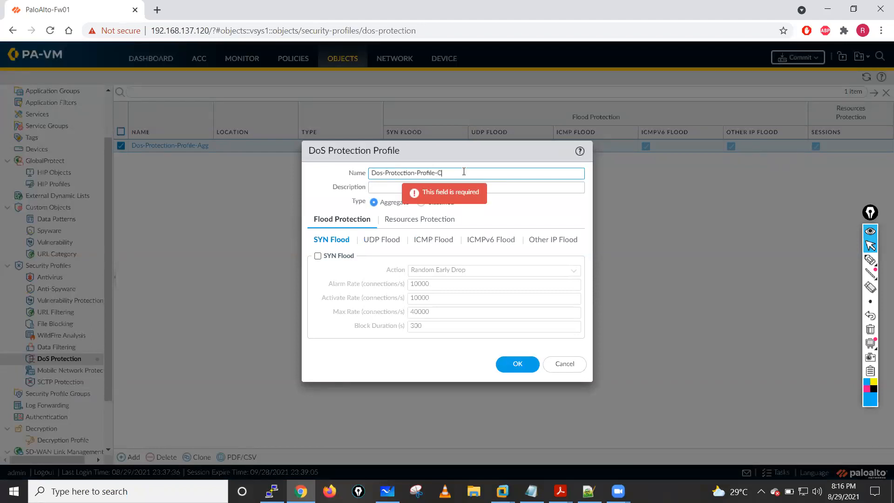
key("BackSpace")
key("BackSpace")
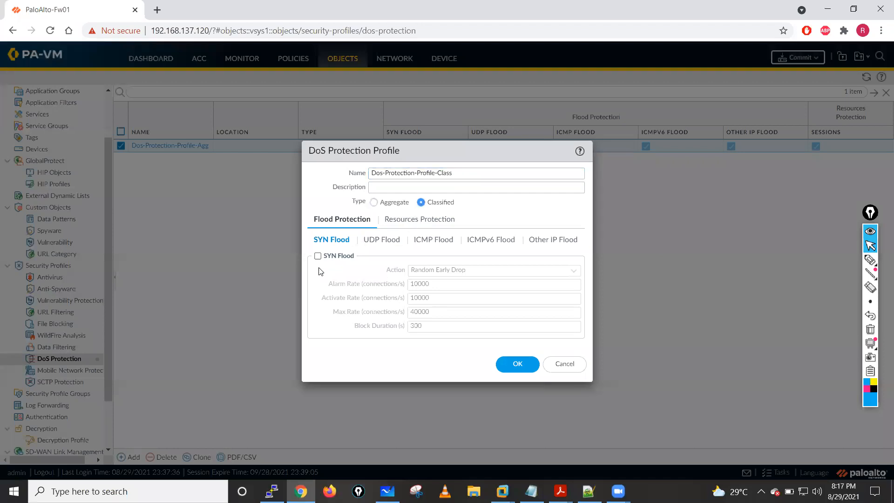
- Enable SYN, UDP, ICMP, ICMPv6 and Other IP flood protection in the classified profile and save it
left_click(382, 239)
left_click(317, 256)
left_click(435, 241)
left_click(318, 255)
left_click(487, 241)
left_click(318, 255)
left_click(554, 241)
left_click(317, 256)
left_click(517, 349)
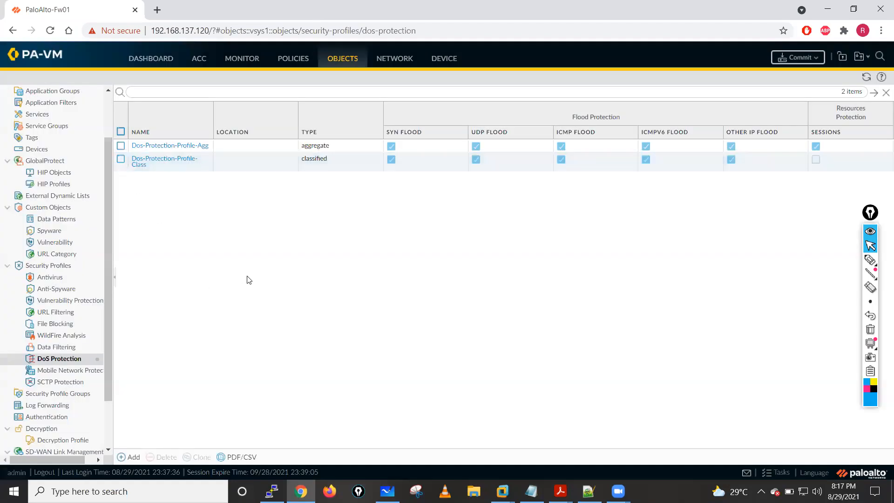
- Start a DoS Protection policy rule with a name beginning with Rule and set its source zone to Outside
left_click(292, 62)
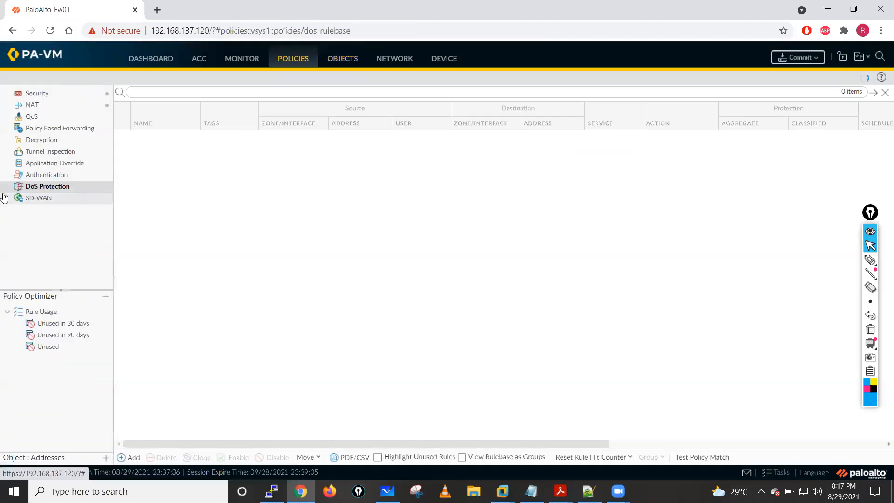
left_click(129, 457)
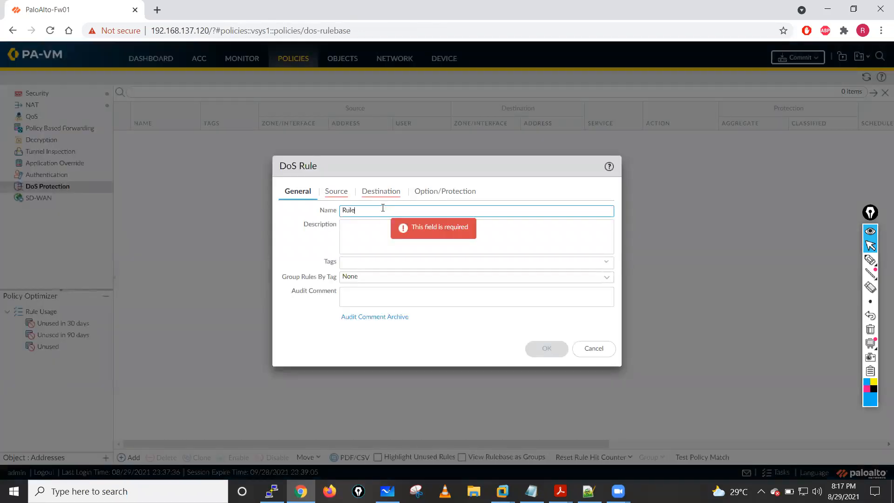
left_click(341, 196)
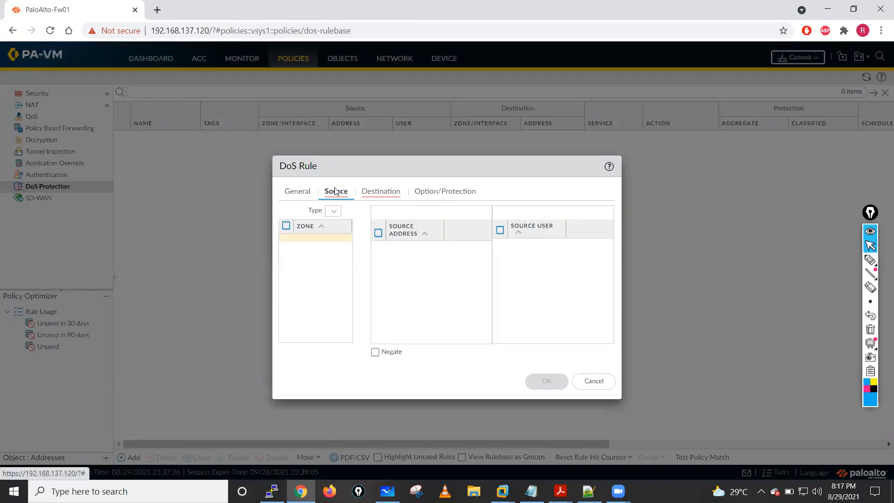
left_click(289, 336)
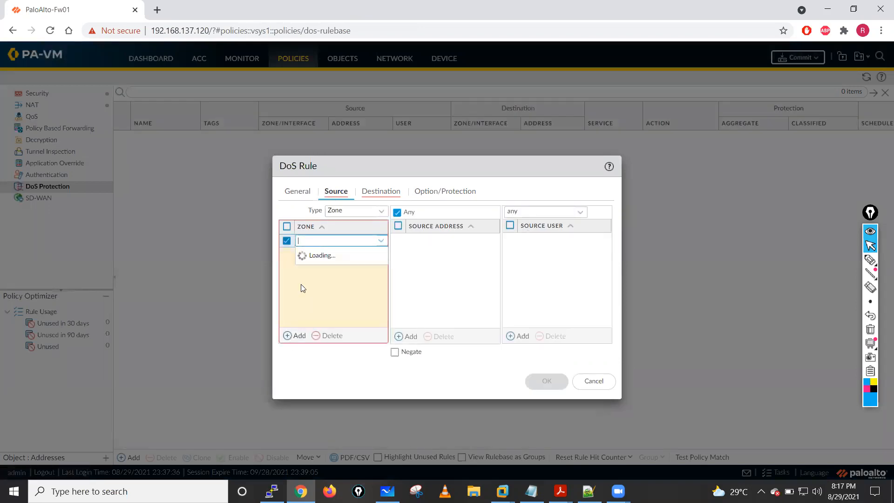
left_click(341, 281)
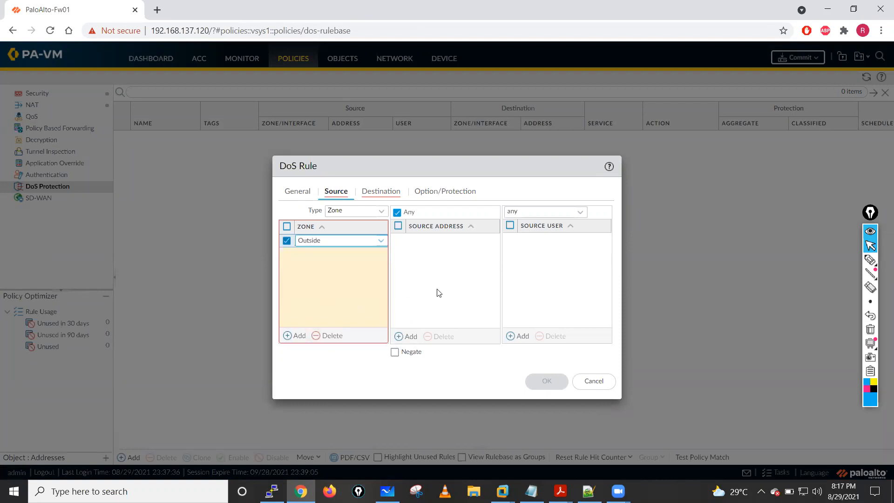
left_click(437, 292)
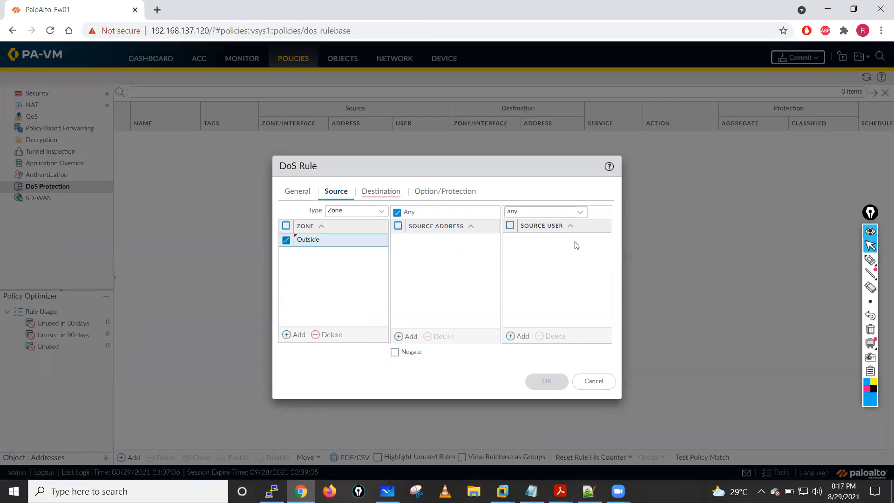
- Set the DoS rule's destination zone to Inside
left_click(387, 192)
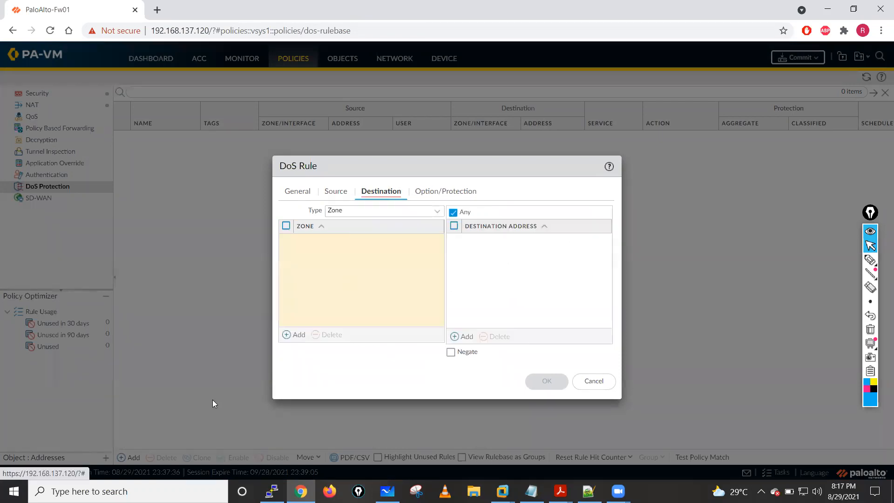
left_click(295, 336)
left_click(319, 267)
left_click(465, 336)
left_click(475, 240)
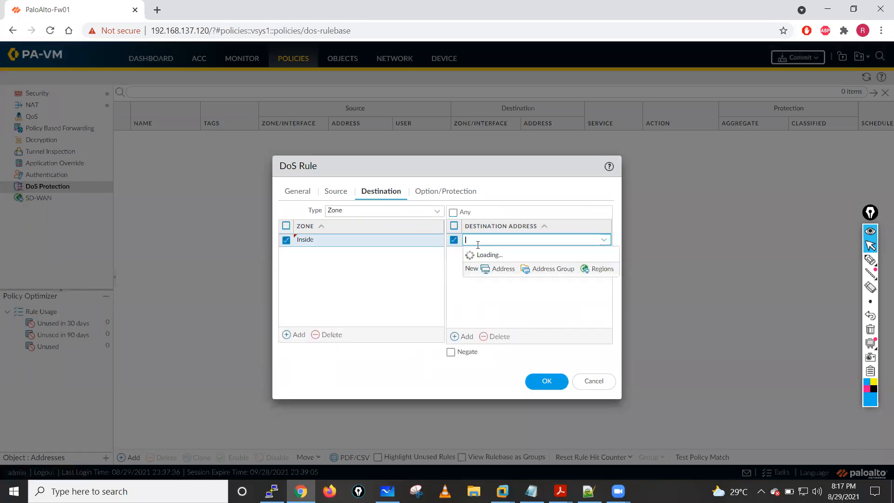
type("192.")
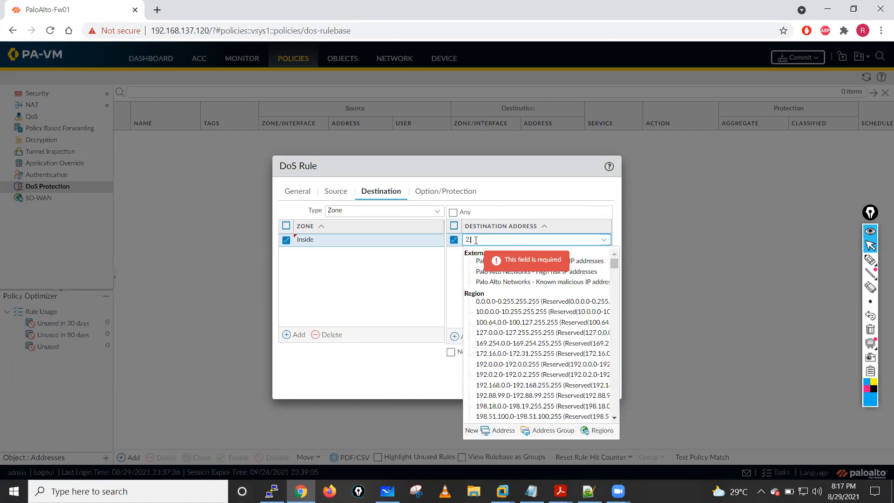
type("168.1.221")
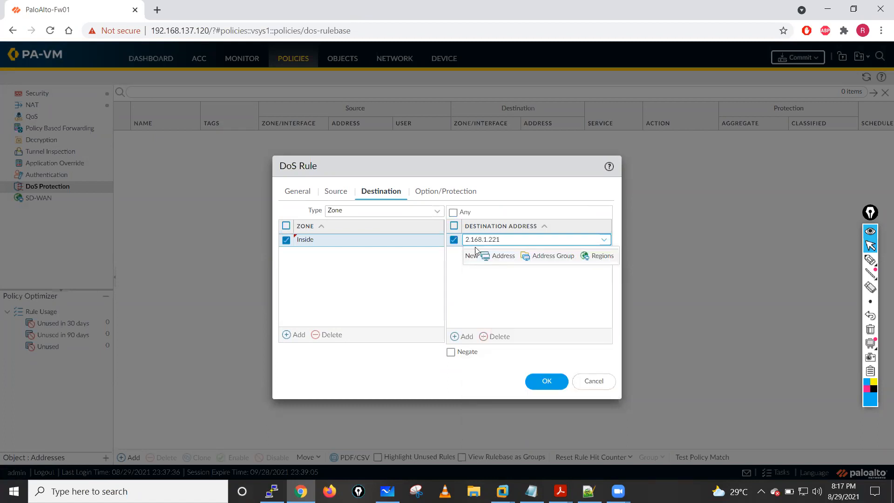
left_click(451, 242)
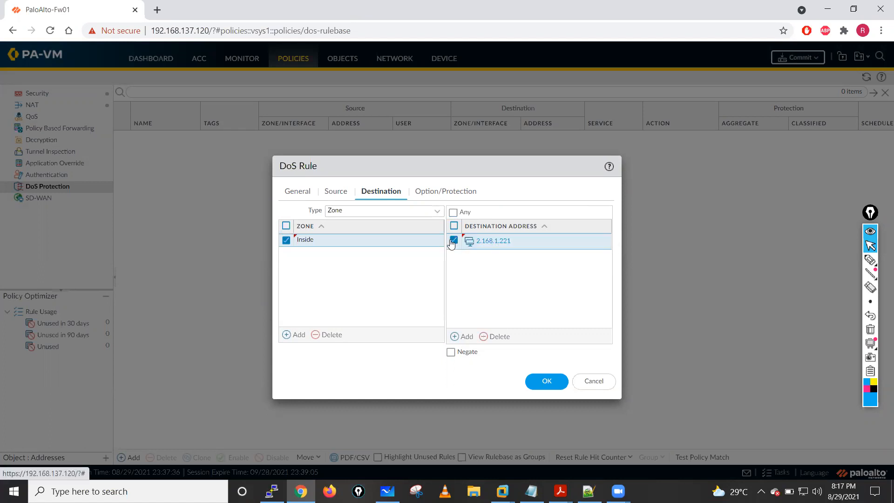
left_click(490, 336)
- Add 192.168.1.225 as the rule's destination address
left_click(466, 336)
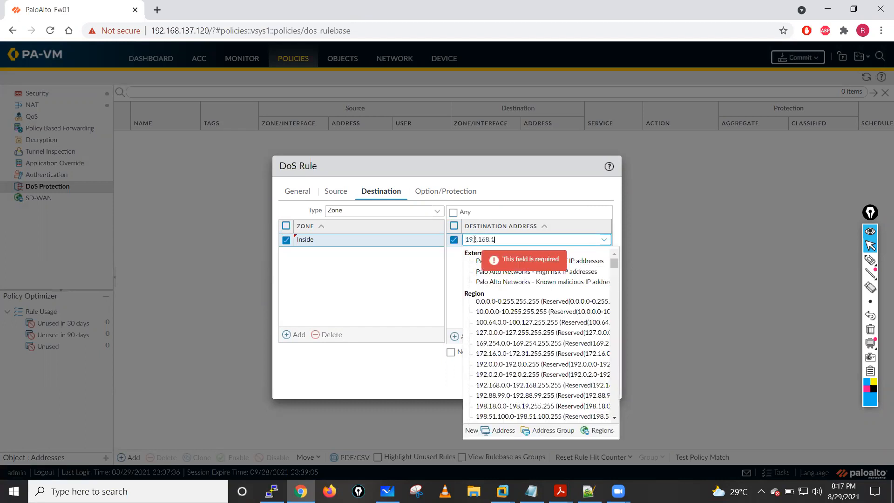
left_click(382, 266)
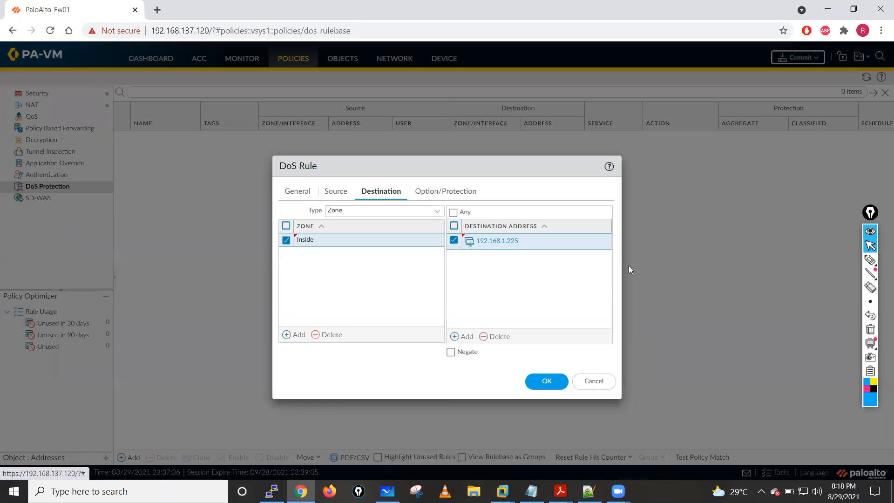
- Sketch a circled symbol beside the rule dialog with the on-screen pen, adding arrows leading away from it and one near the Destination heading
left_click(870, 259)
mouse_move(735, 139)
left_mouse_down()
mouse_move(720, 141)
mouse_move(706, 176)
left_mouse_up()
mouse_move(768, 182)
left_mouse_down()
mouse_move(728, 193)
mouse_move(768, 197)
mouse_move(745, 141)
mouse_move(657, 130)
left_mouse_up()
mouse_move(420, 168)
left_mouse_down()
mouse_move(420, 204)
mouse_move(409, 199)
mouse_move(437, 197)
left_mouse_up()
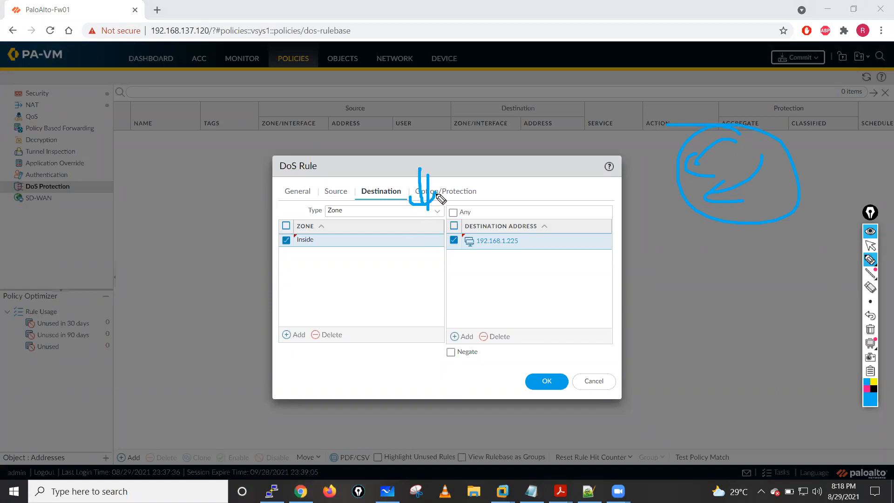
mouse_move(705, 106)
left_mouse_down()
mouse_move(603, 94)
mouse_move(633, 111)
left_mouse_up()
mouse_move(675, 135)
left_mouse_down()
mouse_move(602, 114)
mouse_move(576, 119)
left_mouse_up()
left_click_drag(605, 113, 598, 129)
mouse_move(759, 106)
left_mouse_down()
mouse_move(679, 74)
mouse_move(694, 68)
left_mouse_up()
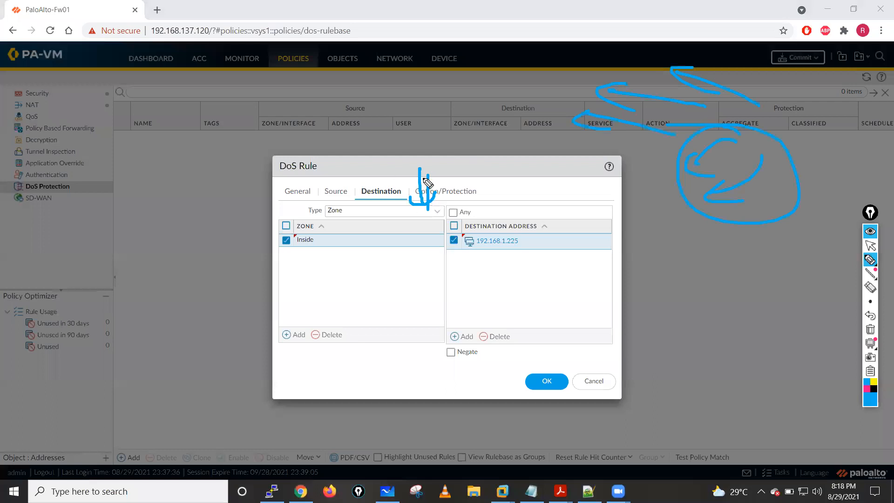
- Circle the destination address 192.168.1.225 with the pen and draw arrows pointing at it and at the zone list
left_click_drag(398, 225, 385, 255)
left_click_drag(486, 230, 447, 227)
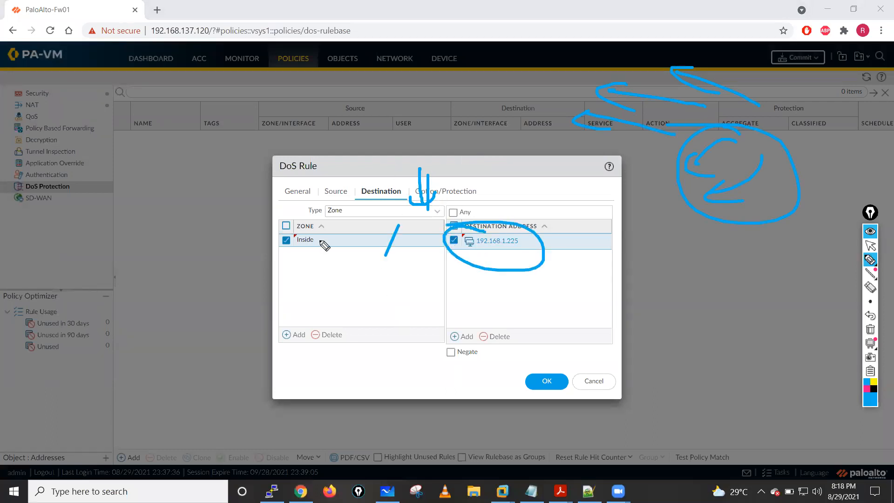
left_click_drag(526, 180, 524, 219)
left_click_drag(507, 203, 544, 212)
left_click_drag(245, 294, 317, 288)
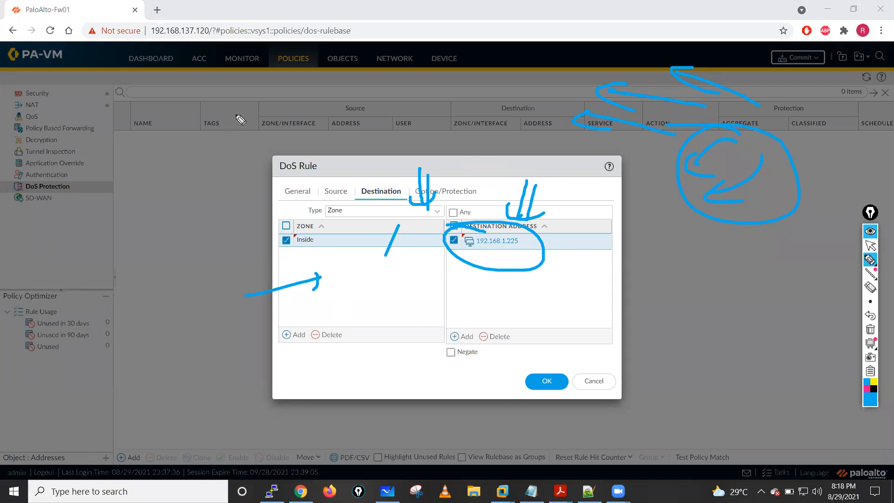
- Add circled handwritten notes and arrows around the destination zone and the column headers, and clear all ink
mouse_move(189, 153)
left_mouse_down()
mouse_move(279, 212)
mouse_move(248, 216)
left_mouse_up()
mouse_move(173, 201)
left_mouse_down()
mouse_move(176, 226)
mouse_move(195, 219)
left_mouse_up()
mouse_move(200, 200)
left_mouse_down()
mouse_move(206, 223)
mouse_move(216, 206)
mouse_move(203, 188)
left_mouse_up()
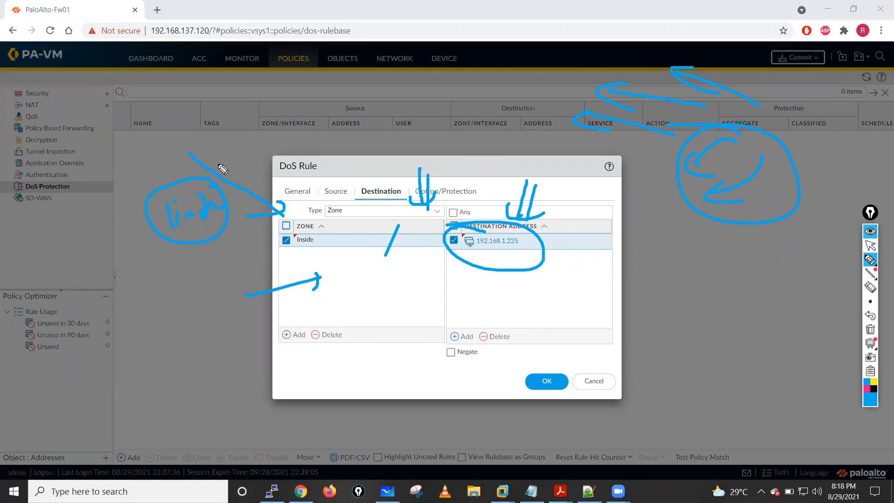
mouse_move(219, 97)
left_mouse_down()
mouse_move(230, 112)
mouse_move(208, 98)
mouse_move(266, 80)
mouse_move(327, 95)
mouse_move(314, 104)
left_mouse_up()
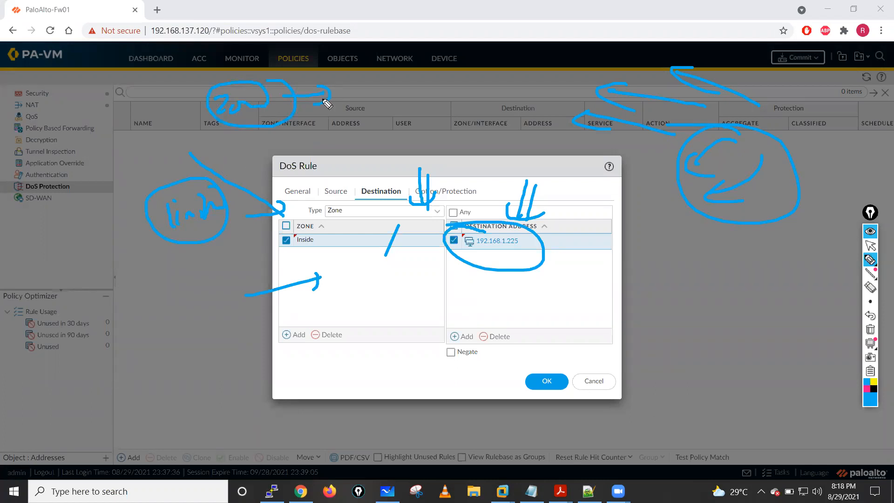
mouse_move(402, 80)
left_mouse_down()
mouse_move(409, 100)
mouse_move(433, 74)
mouse_move(421, 52)
mouse_move(387, 91)
left_mouse_up()
left_click_drag(497, 94, 449, 86)
mouse_move(467, 81)
left_mouse_down()
mouse_move(476, 100)
mouse_move(437, 96)
left_mouse_up()
left_click_drag(433, 96, 438, 112)
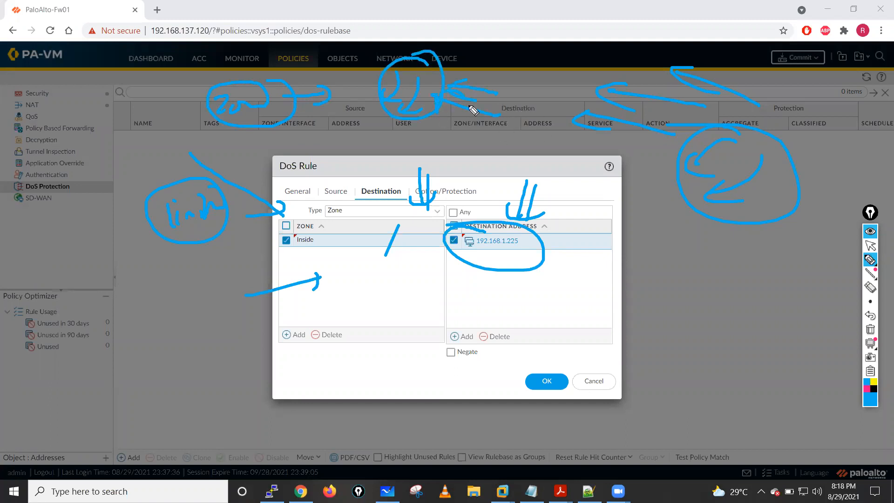
mouse_move(308, 194)
left_mouse_down()
mouse_move(279, 176)
mouse_move(254, 249)
left_mouse_up()
left_click_drag(228, 288, 306, 275)
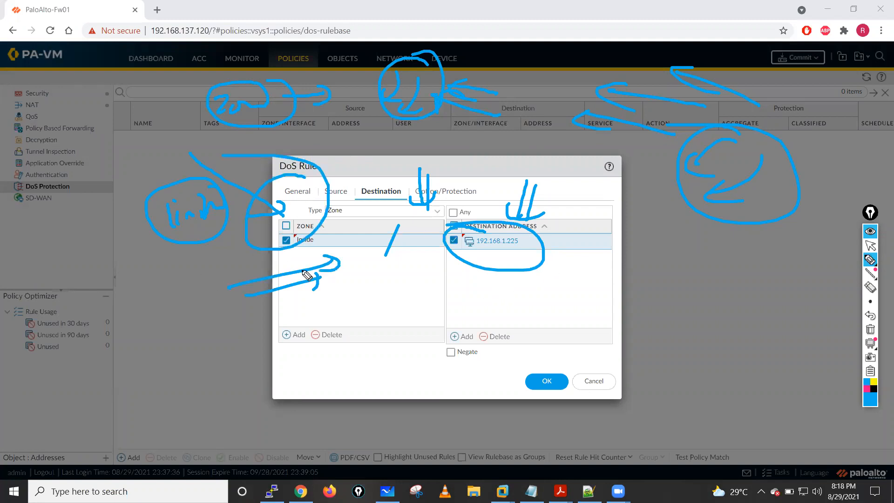
left_click(870, 329)
left_click(872, 248)
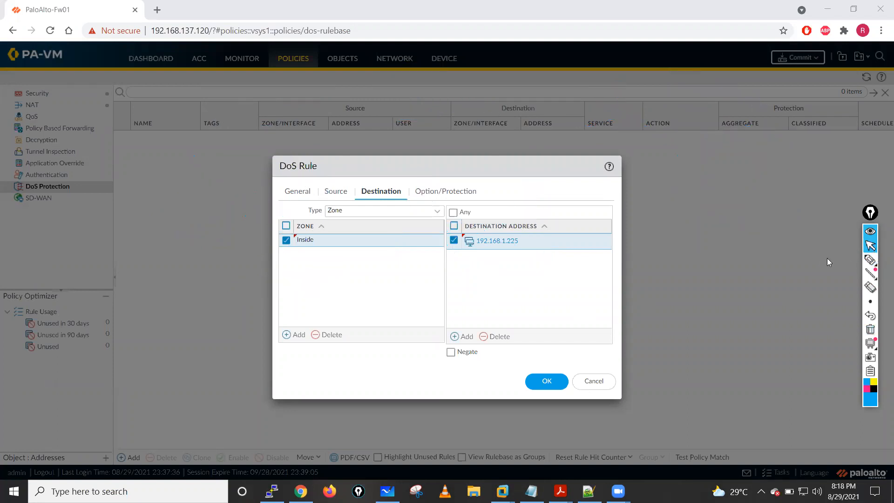
- Write circled Zone and Recon notes joined by an arrow with the on-screen pen, and add arrows pointing at Recon
left_click(870, 259)
mouse_move(559, 184)
left_mouse_down()
mouse_move(577, 198)
mouse_move(630, 194)
mouse_move(629, 171)
mouse_move(681, 170)
mouse_move(667, 184)
left_mouse_up()
mouse_move(719, 161)
left_mouse_down()
mouse_move(723, 183)
mouse_move(778, 180)
mouse_move(750, 209)
mouse_move(753, 144)
left_mouse_up()
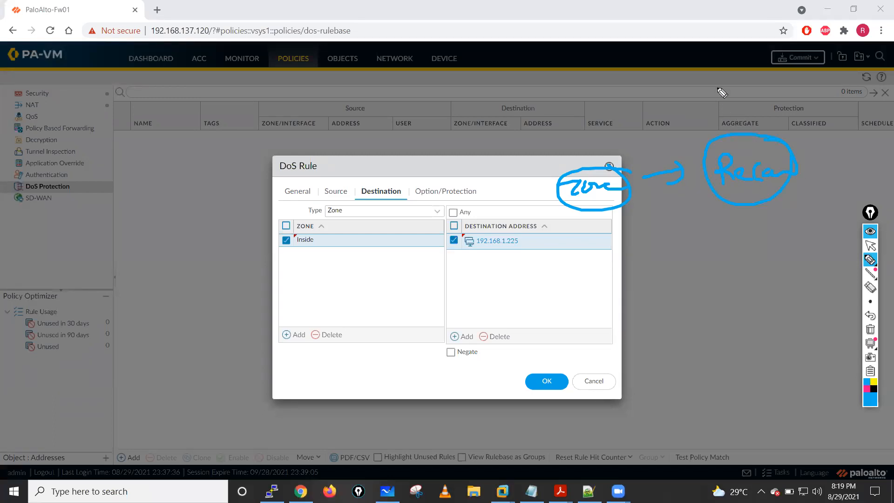
left_click_drag(711, 111, 713, 136)
mouse_move(721, 107)
left_mouse_down()
mouse_move(722, 128)
mouse_move(735, 127)
left_mouse_up()
left_click_drag(754, 240, 749, 193)
left_click_drag(770, 225, 763, 198)
mouse_move(742, 210)
left_mouse_down()
mouse_move(763, 196)
mouse_move(769, 210)
left_mouse_up()
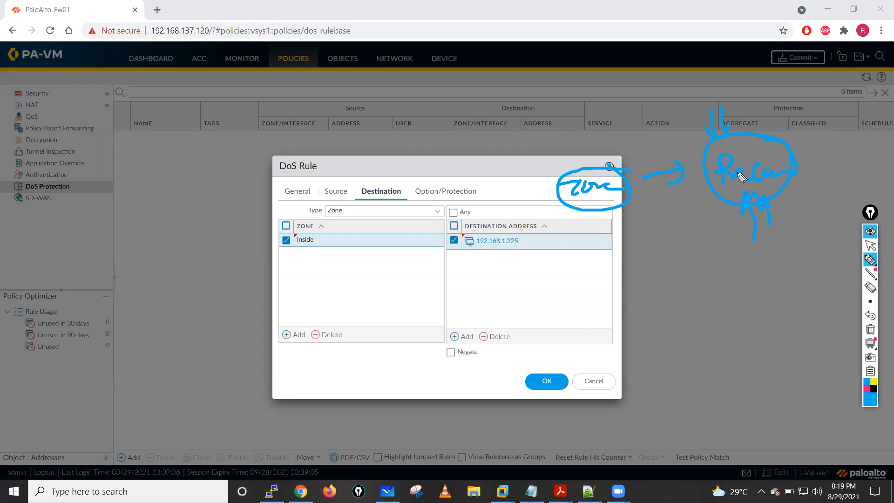
- Draw arrows pointing at the Zone note and add a circled DoS note with a lead-in arrow beside the dialog
left_click(528, 132)
left_click_drag(528, 133, 544, 157)
left_click_drag(543, 132, 552, 157)
mouse_move(535, 157)
left_mouse_down()
mouse_move(550, 163)
mouse_move(554, 155)
left_mouse_up()
left_click_drag(594, 124, 595, 156)
mouse_move(601, 128)
left_mouse_down()
mouse_move(601, 158)
mouse_move(613, 140)
left_mouse_up()
mouse_move(593, 329)
left_mouse_down()
mouse_move(621, 347)
mouse_move(663, 341)
mouse_move(656, 358)
left_mouse_up()
mouse_move(675, 350)
left_mouse_down()
mouse_move(684, 344)
mouse_move(661, 308)
left_mouse_up()
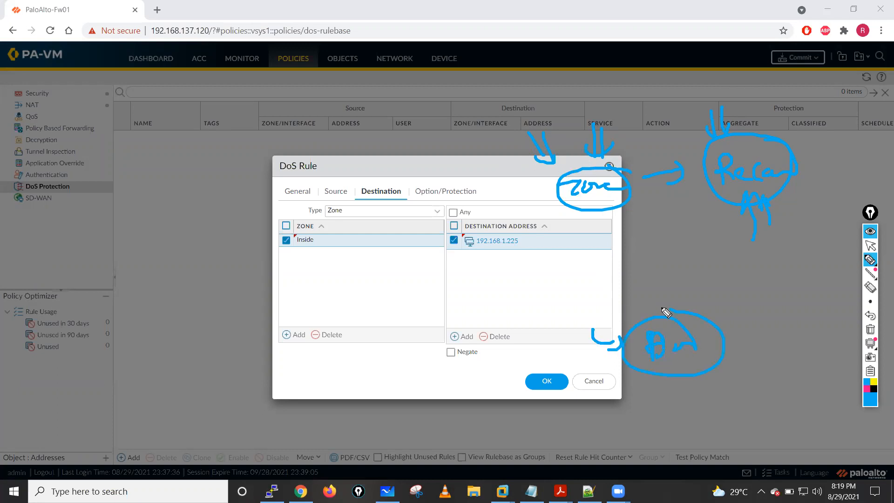
- Add more arrows and tick marks around the Zone and DoS notes, and clear all ink
left_click_drag(633, 103, 633, 134)
mouse_move(645, 104)
left_mouse_down()
mouse_move(643, 134)
mouse_move(651, 119)
left_mouse_up()
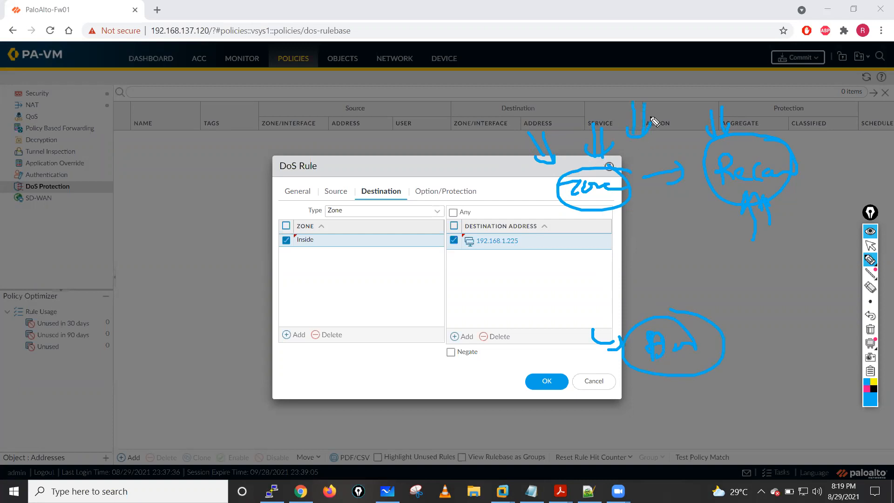
mouse_move(481, 187)
left_mouse_down()
mouse_move(524, 187)
mouse_move(532, 198)
left_mouse_up()
mouse_move(488, 213)
left_mouse_down()
mouse_move(550, 205)
mouse_move(541, 212)
left_mouse_up()
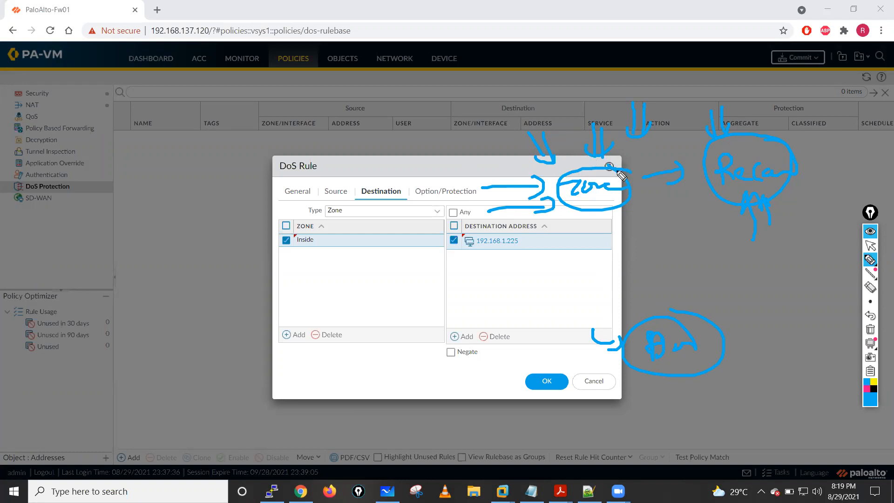
mouse_move(471, 159)
left_mouse_down()
mouse_move(486, 171)
mouse_move(565, 125)
left_mouse_up()
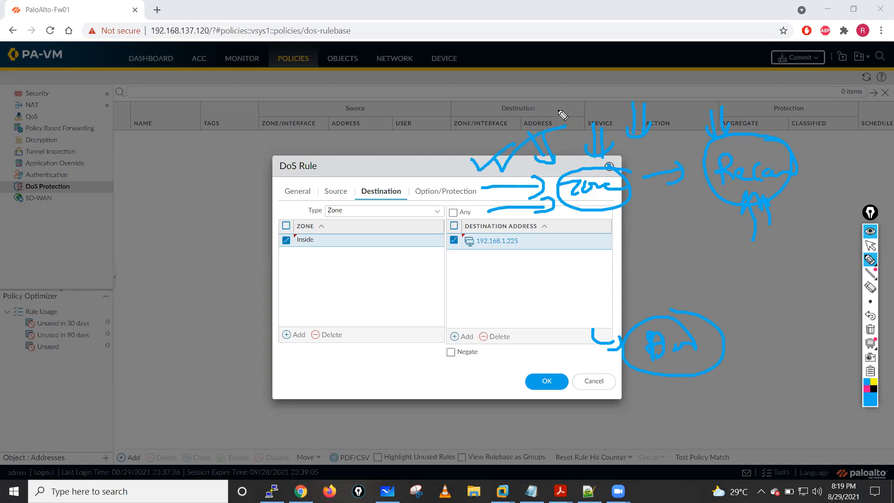
mouse_move(726, 328)
left_mouse_down()
mouse_move(732, 342)
mouse_move(775, 336)
left_mouse_up()
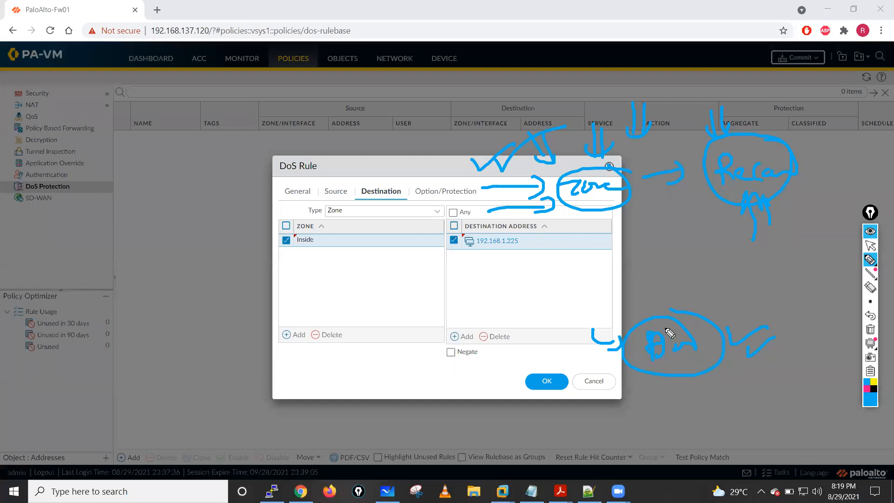
mouse_move(664, 255)
left_mouse_down()
mouse_move(671, 261)
mouse_move(675, 227)
left_mouse_up()
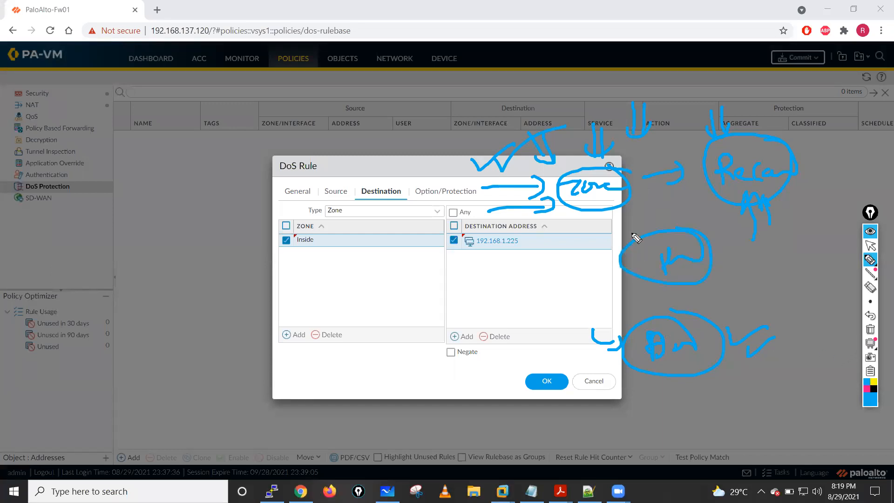
left_click(870, 329)
left_click(869, 247)
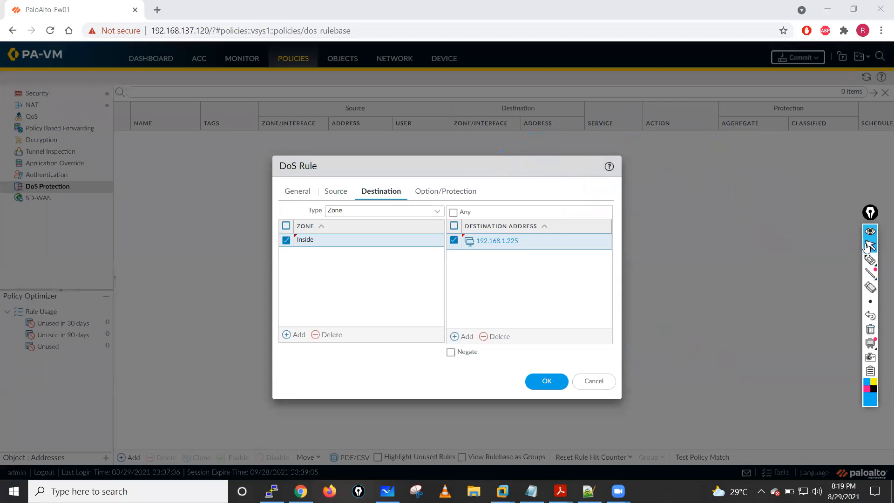
- Set the DoS rule's action to Protect
left_click(437, 199)
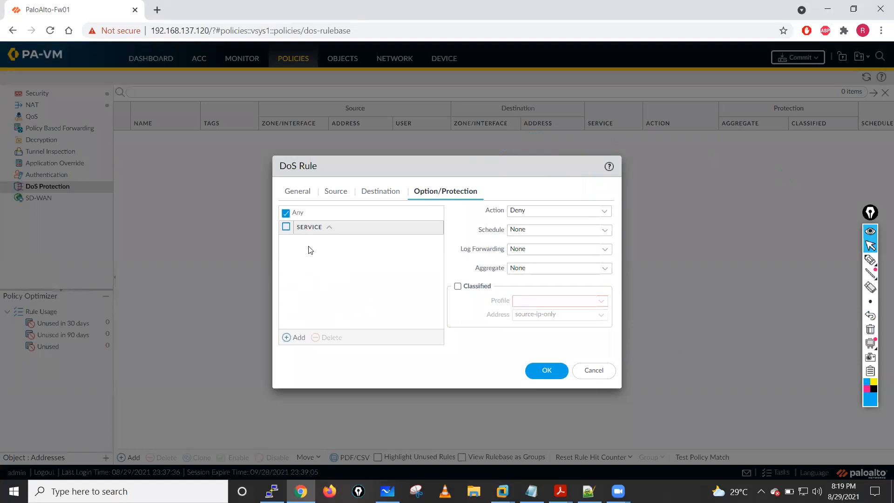
left_click(605, 213)
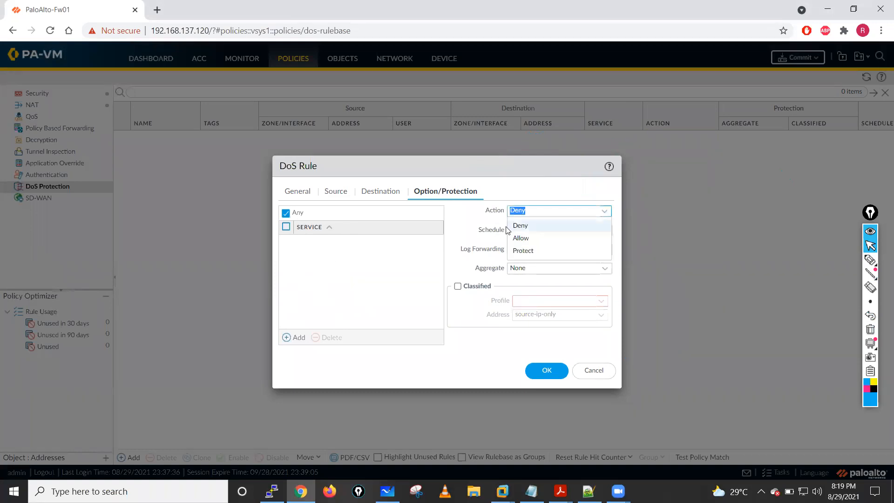
left_click(522, 251)
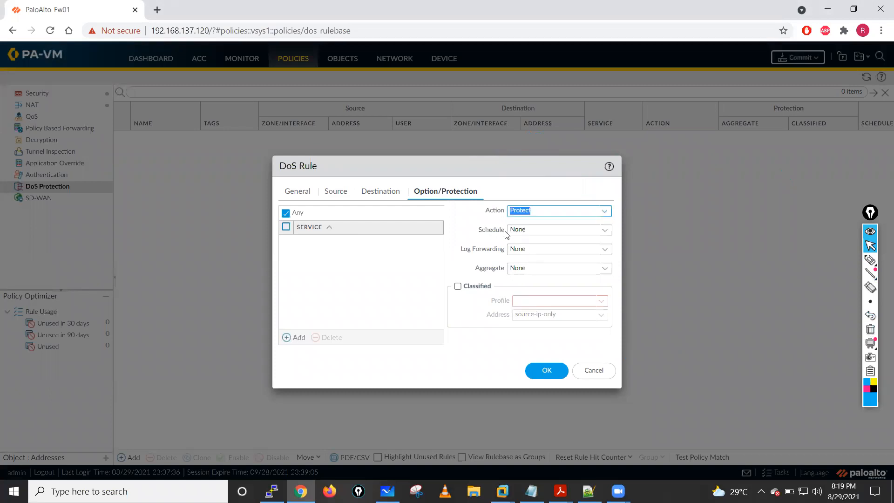
left_click(605, 216)
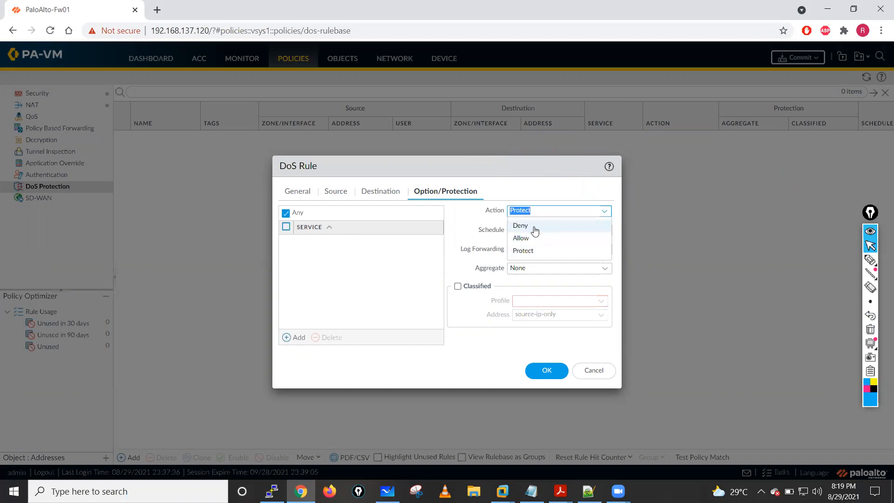
left_click(525, 250)
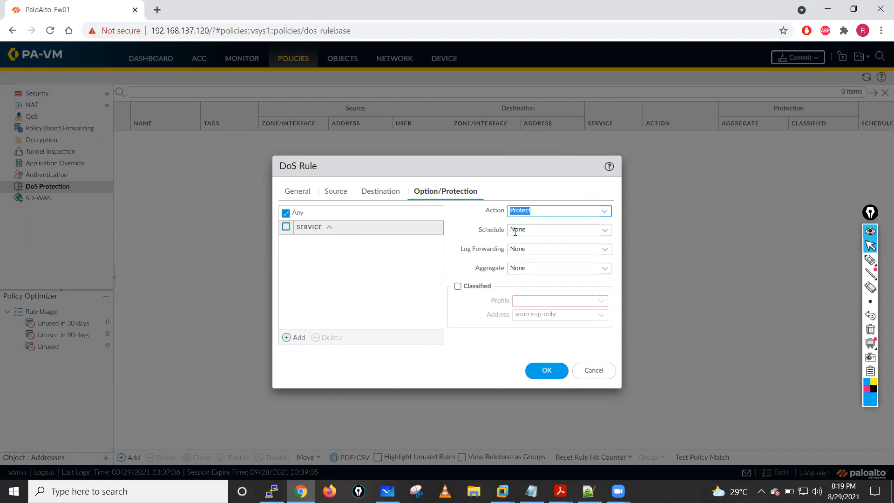
- Apply Dos-Protection-Profile-Agg as the DoS rule's aggregate profile
left_click_drag(476, 234, 507, 270)
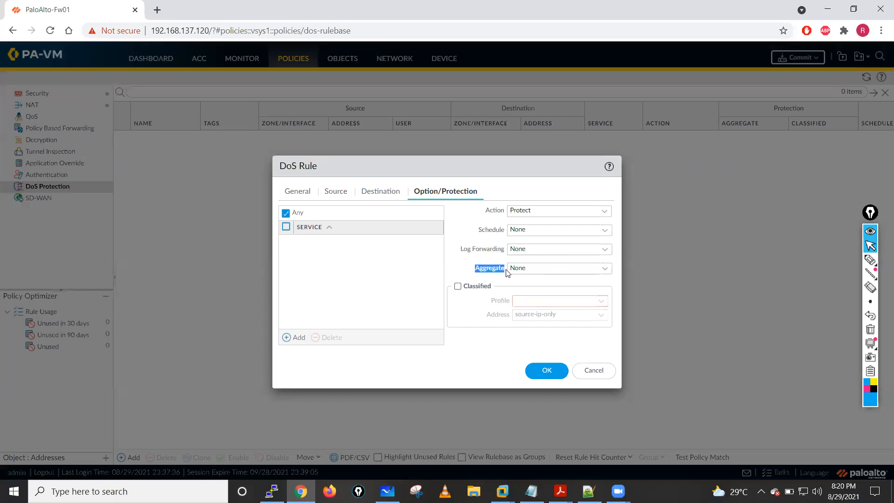
left_click(607, 273)
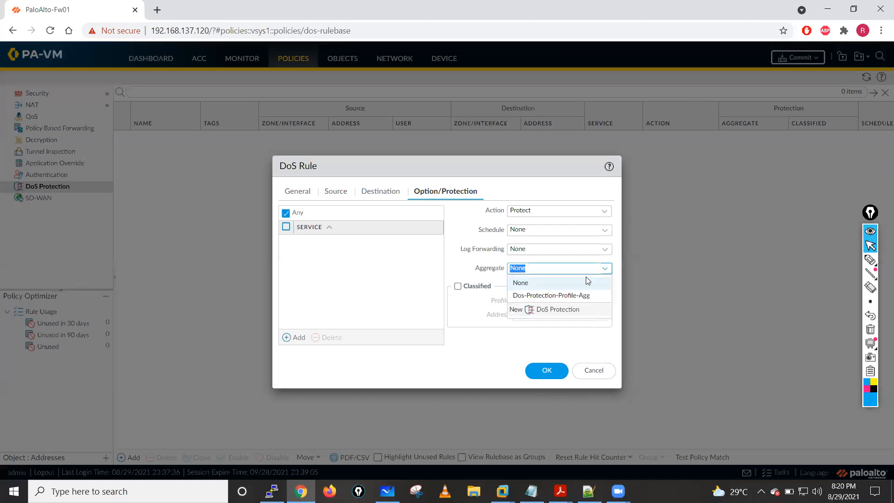
left_click(539, 297)
left_click(458, 286)
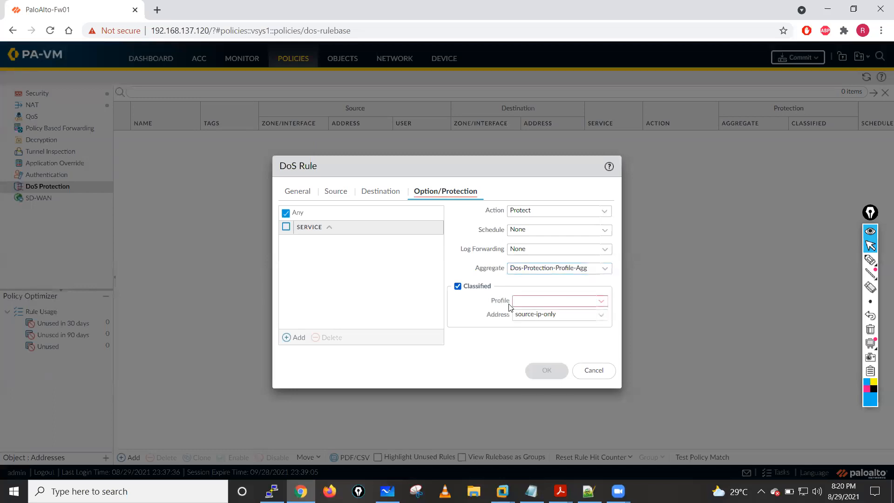
left_click(601, 305)
left_click(541, 315)
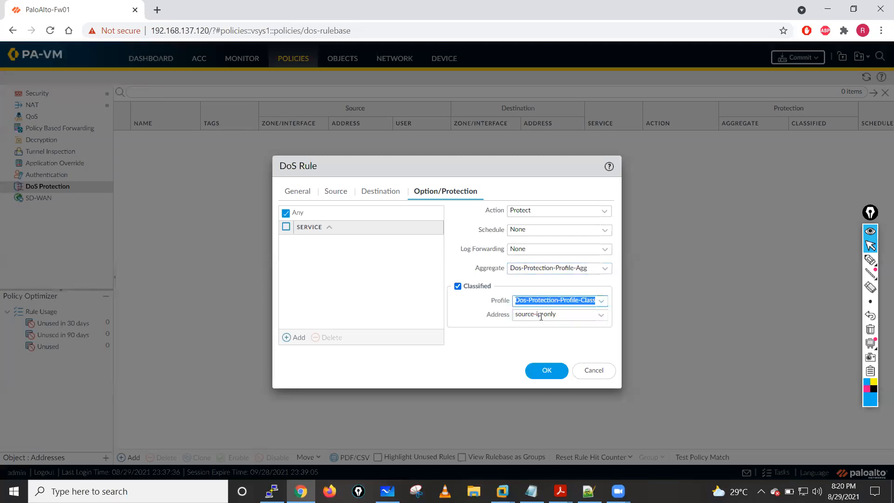
left_click(601, 318)
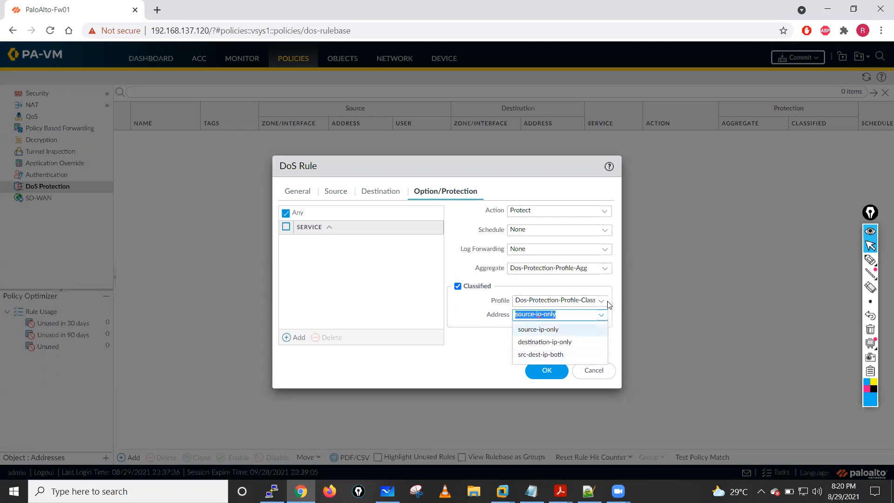
left_click(587, 300)
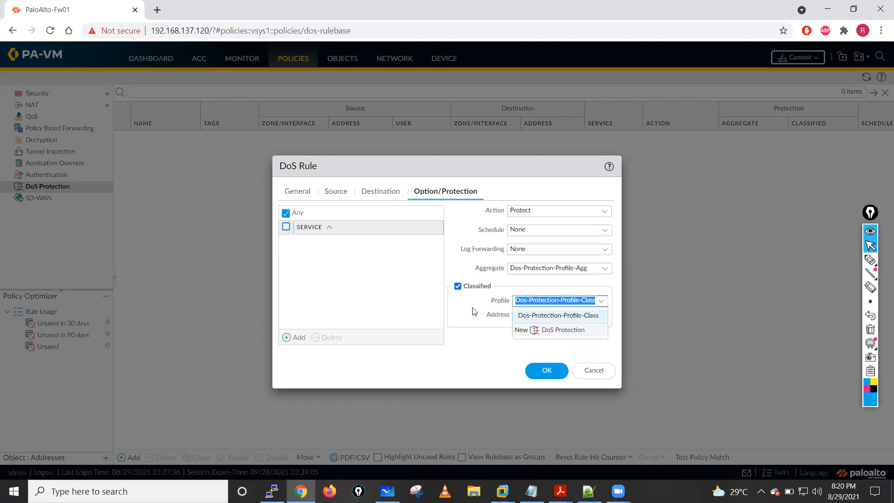
left_click(459, 295)
left_click(458, 286)
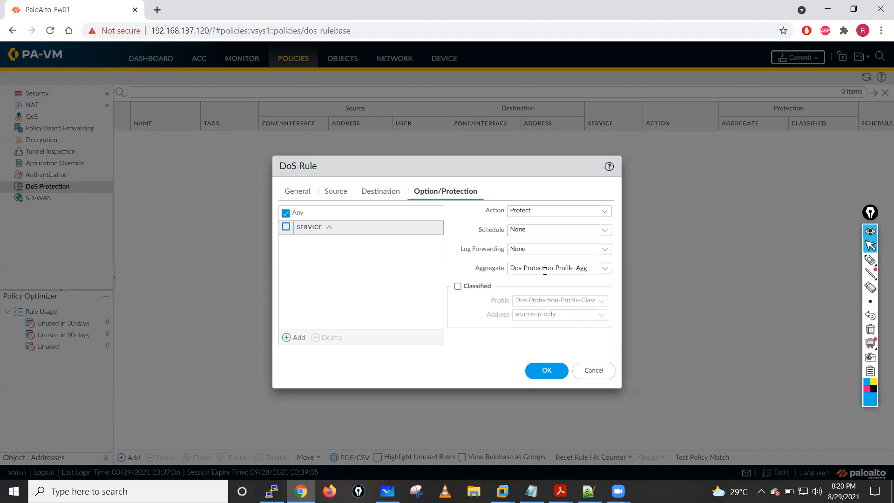
- Save the DoS rule with only the aggregate protection applied
left_click(549, 371)
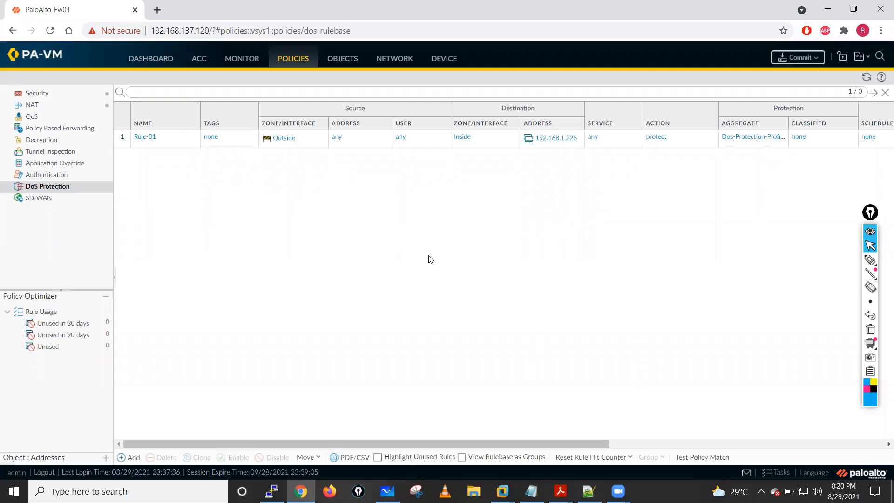
- Switch to the Kali Linux VM in VMware Workstation and rerun the scan nmap -sS -p 1-1023 192.168.1.225
left_click(502, 491)
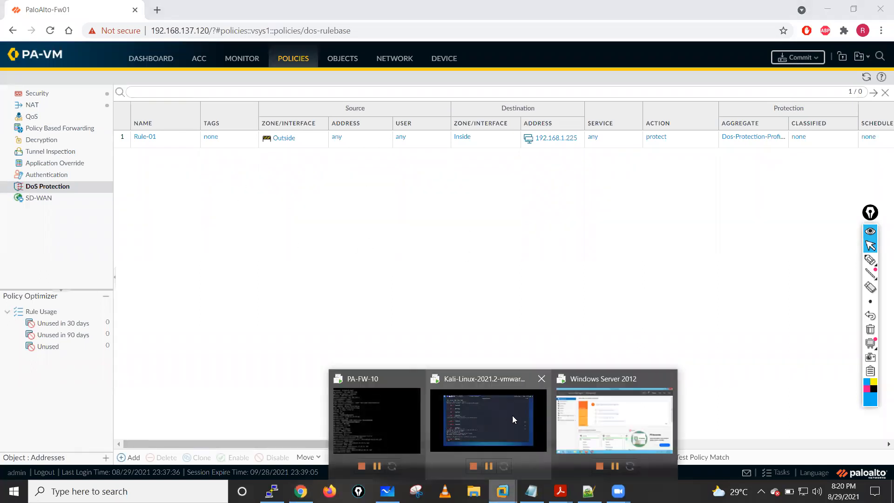
key("Up")
key("Return")
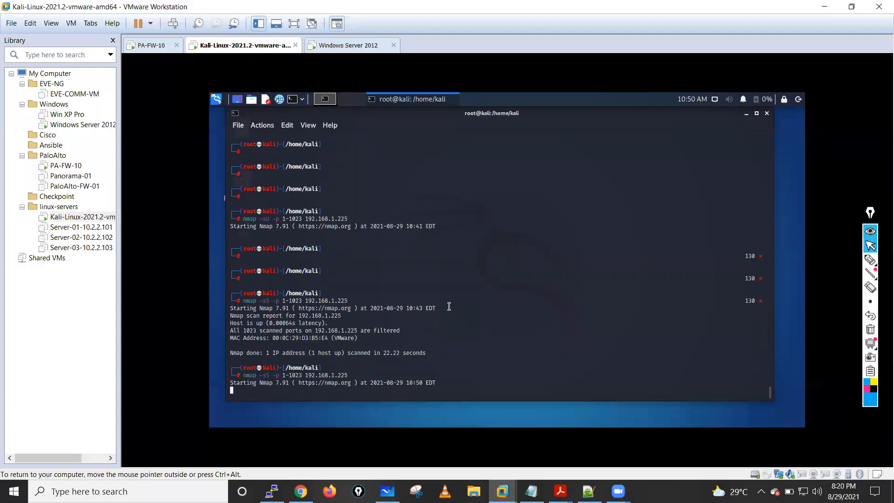
- Switch back to the firewall's web interface in Chrome and open the Threat log
left_click(301, 491)
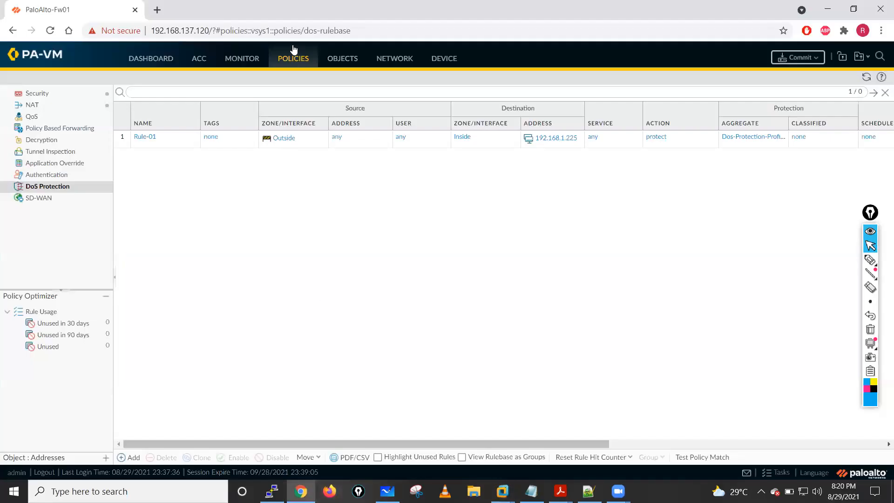
left_click(237, 60)
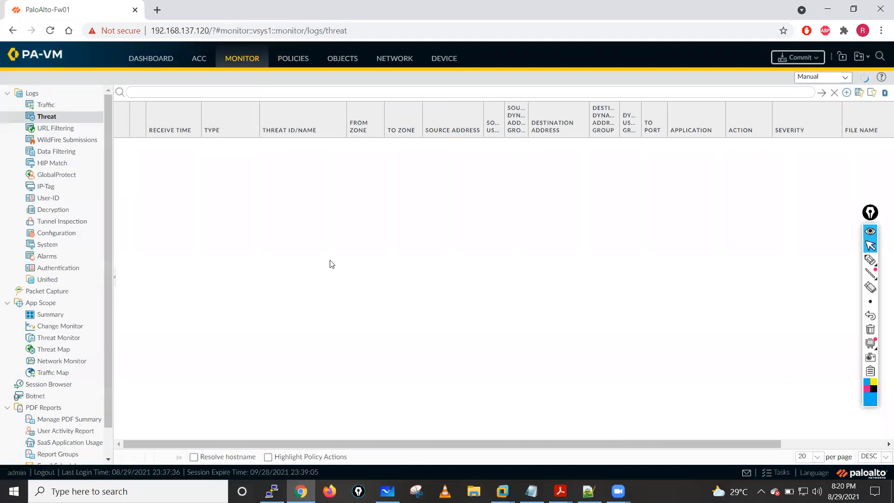
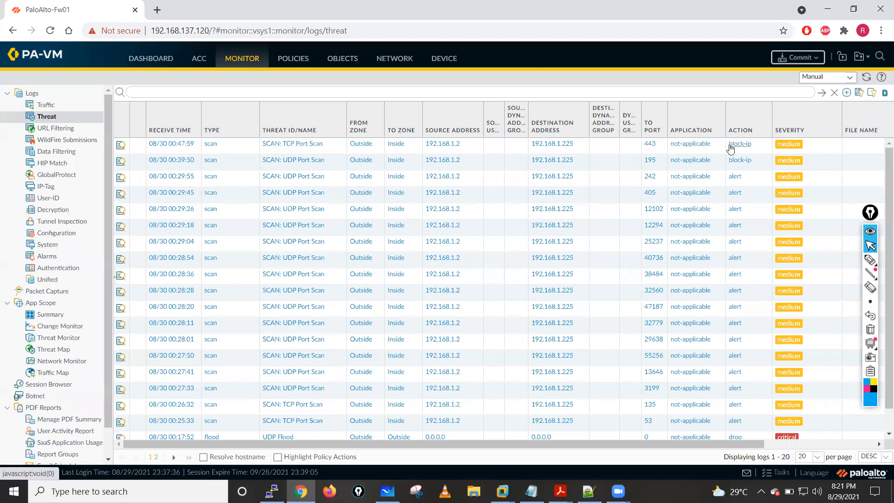
- Set the Outside zone's zone protection profile to None and commit the configuration
left_click(395, 58)
left_click(35, 107)
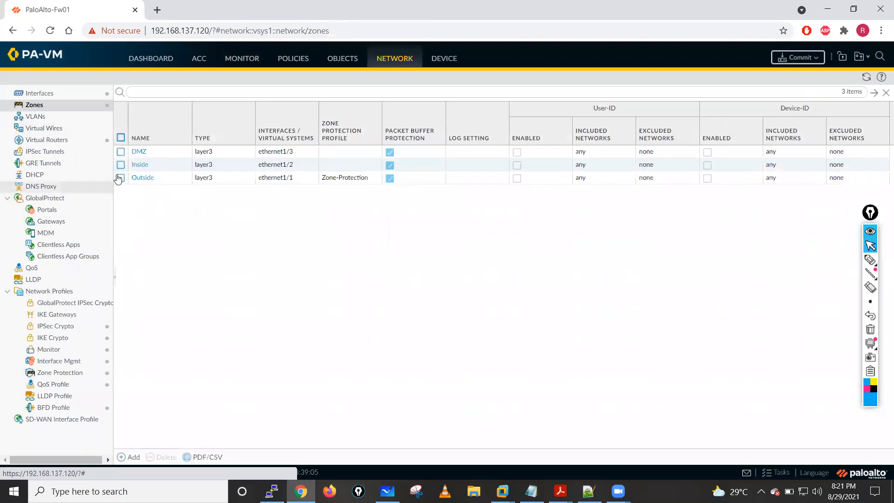
left_click(142, 179)
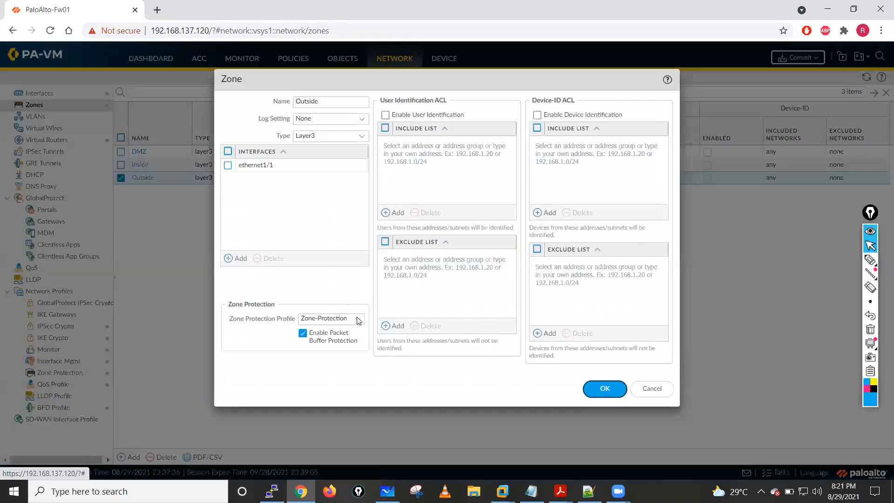
left_click(358, 319)
left_click(309, 359)
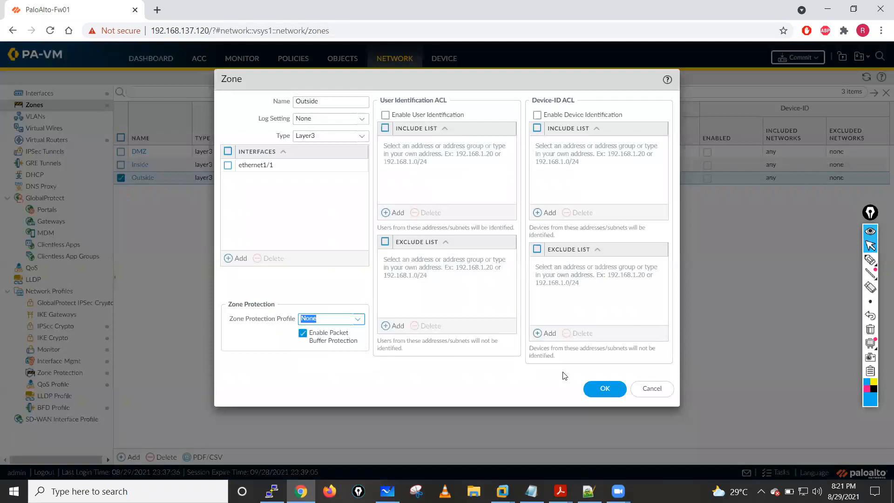
left_click(585, 389)
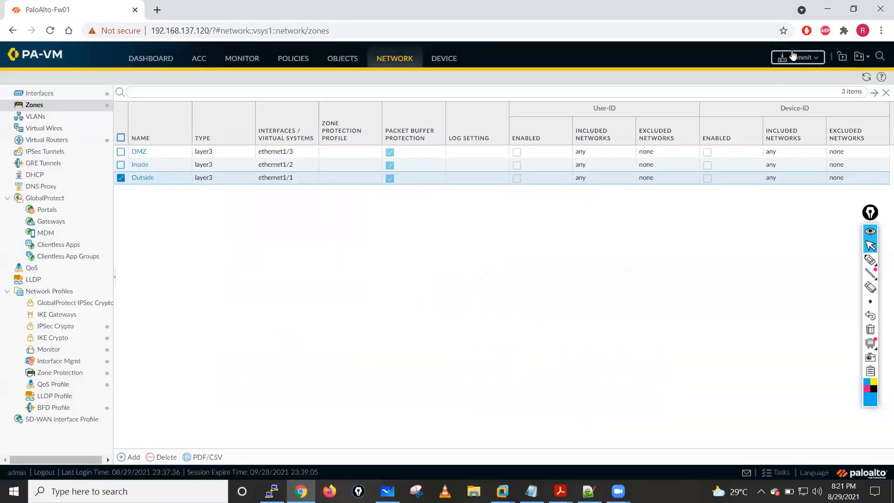
left_click(793, 65)
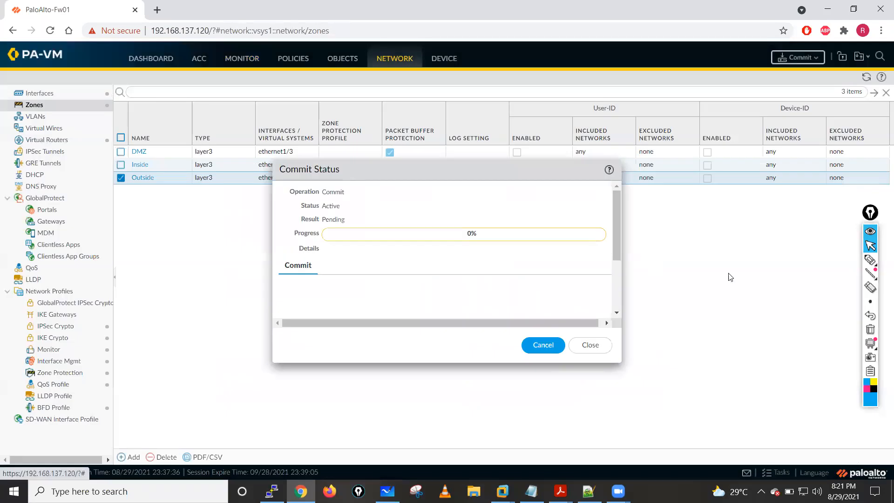
- Sketch circled Zone and DoS labels with incoming arrows over the screen, and clear the annotations
left_click(870, 259)
mouse_move(651, 198)
left_mouse_down()
mouse_move(671, 217)
mouse_move(742, 205)
mouse_move(721, 186)
mouse_move(717, 207)
left_mouse_up()
mouse_move(733, 188)
left_mouse_down()
mouse_move(732, 207)
mouse_move(753, 200)
left_mouse_up()
mouse_move(679, 341)
left_mouse_down()
mouse_move(683, 381)
mouse_move(703, 358)
left_mouse_up()
mouse_move(708, 356)
left_mouse_down()
mouse_move(709, 366)
mouse_move(721, 321)
mouse_move(697, 326)
left_mouse_up()
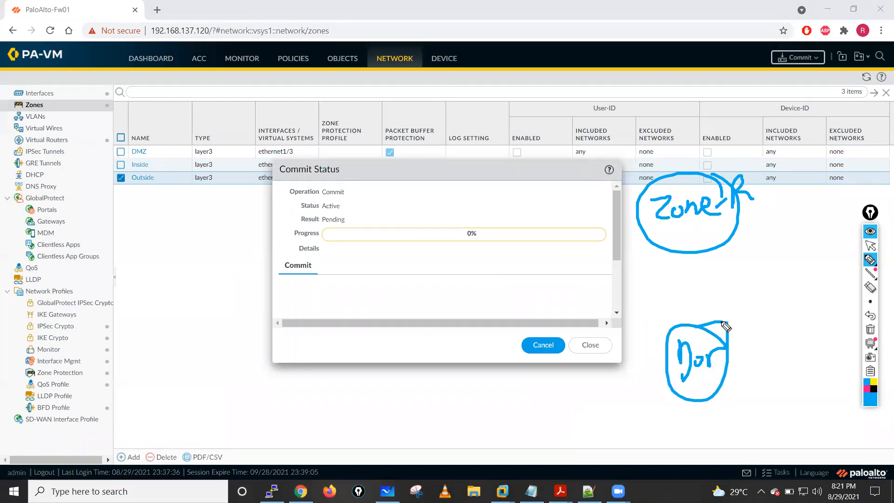
left_click_drag(765, 326, 728, 342)
mouse_move(764, 334)
left_mouse_down()
mouse_move(754, 340)
mouse_move(765, 354)
left_mouse_up()
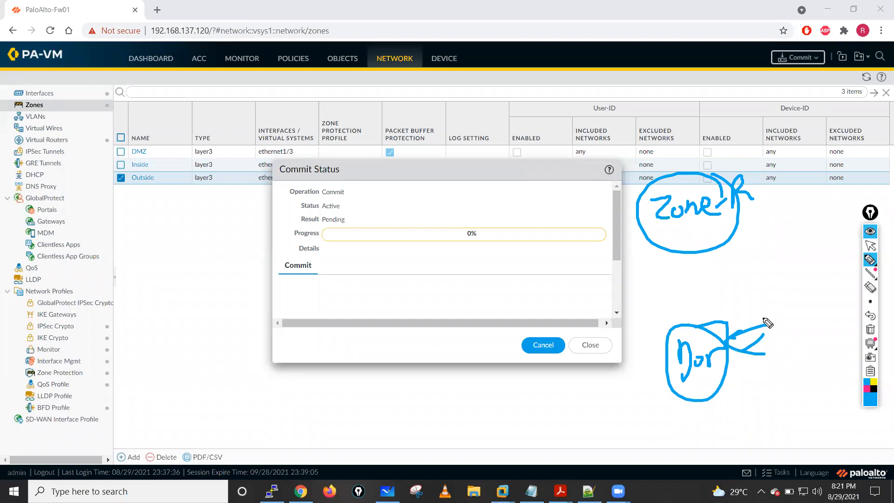
left_click_drag(709, 150, 708, 173)
left_click_drag(717, 147, 713, 176)
left_click_drag(699, 170, 729, 164)
mouse_move(776, 412)
left_mouse_down()
mouse_move(730, 384)
mouse_move(752, 390)
left_mouse_up()
mouse_move(769, 388)
left_mouse_down()
mouse_move(737, 367)
mouse_move(754, 375)
left_mouse_up()
left_click_drag(672, 144, 676, 168)
mouse_move(679, 145)
left_mouse_down()
mouse_move(679, 171)
mouse_move(701, 162)
left_mouse_up()
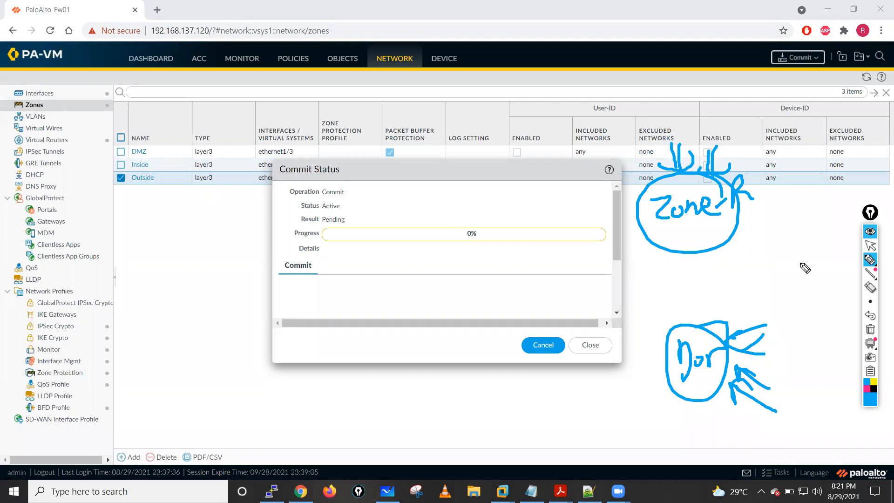
left_click(870, 330)
left_click(870, 245)
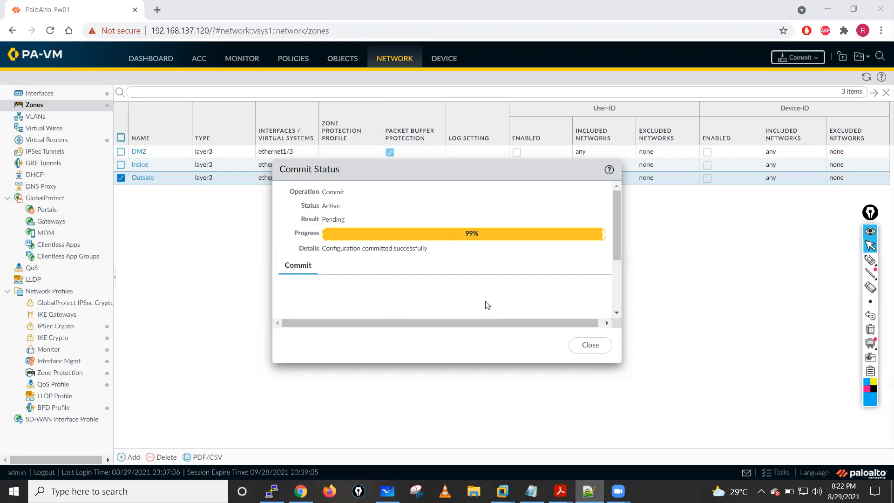
- Dismiss the commit status and view the Threat log and the DoS Protection policy rules
left_click(586, 352)
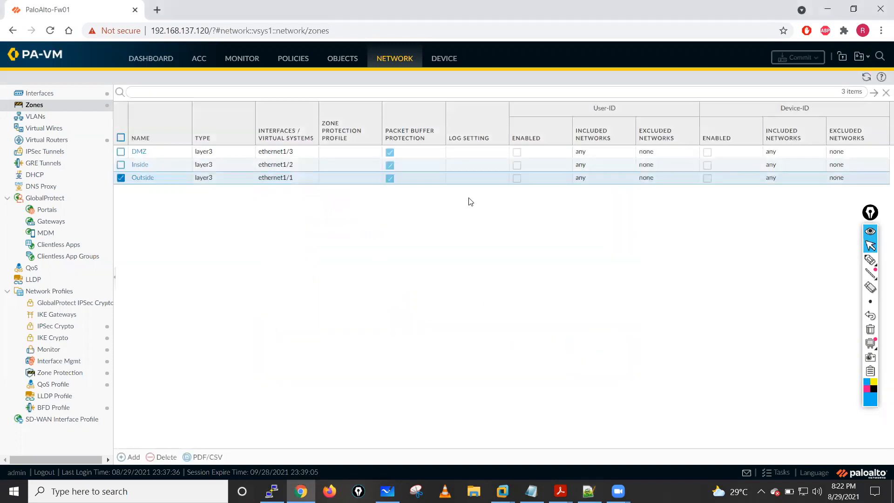
left_click(239, 59)
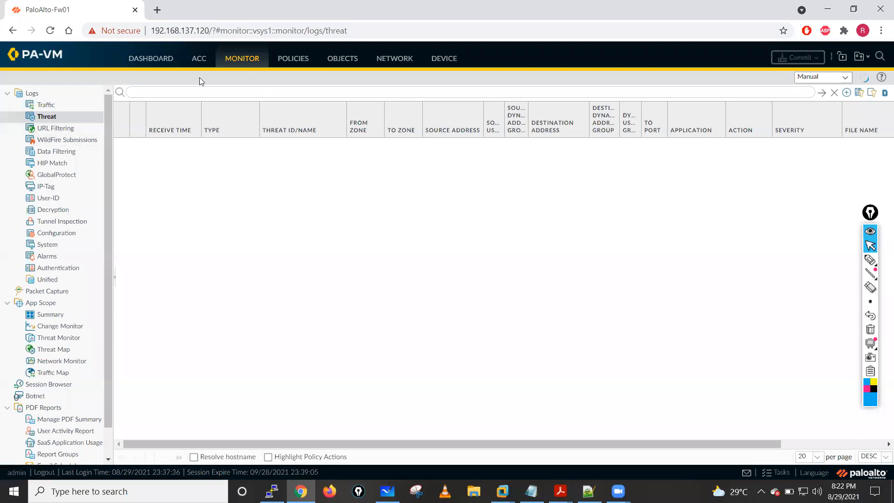
left_click(299, 59)
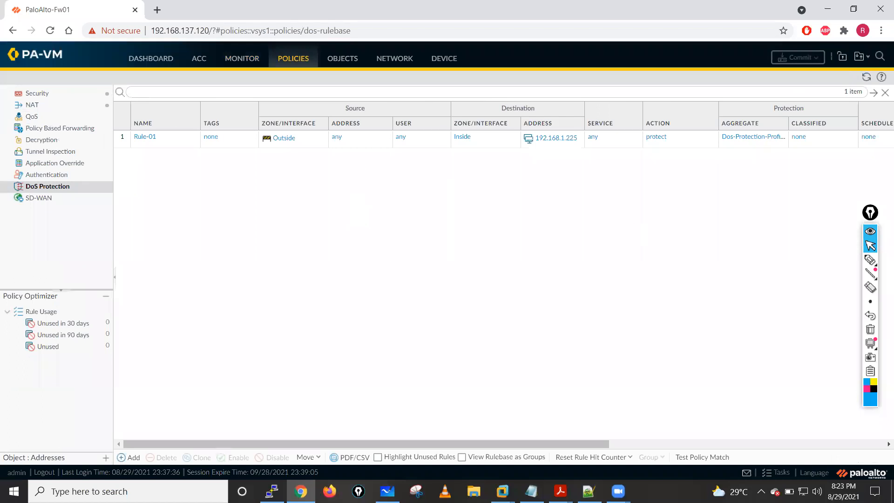
- Switch to the Kali Linux VM in VMware Workstation and interrupt the running nmap scan
key("alt+Tab")
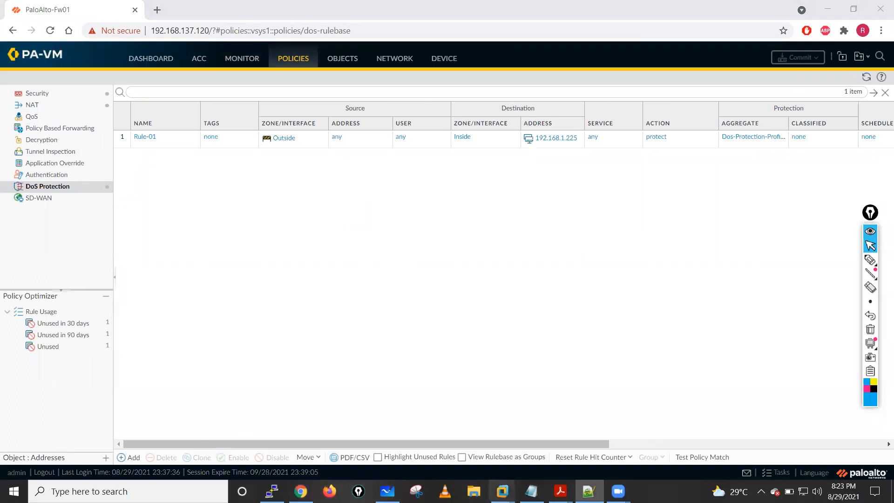
mouse_move(502, 491)
left_click(499, 408)
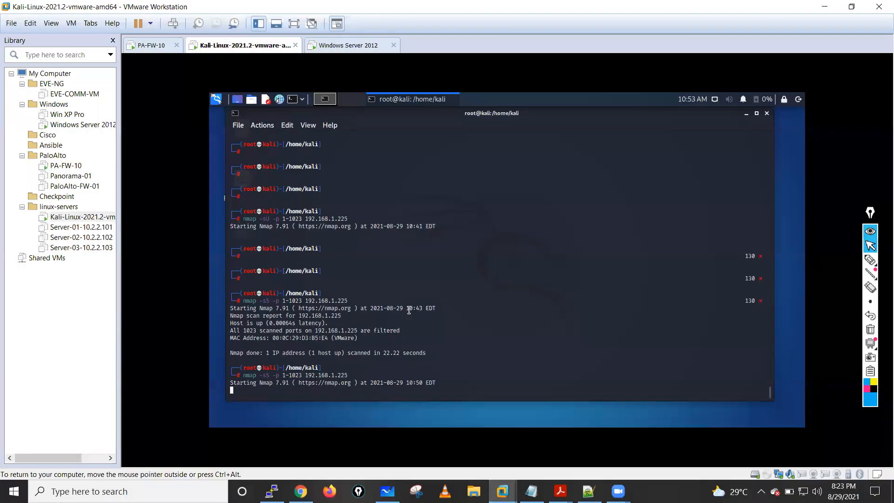
key("ctrl+c")
key("ctrl+c")
key("ctrl+c")
key("ctrl+c")
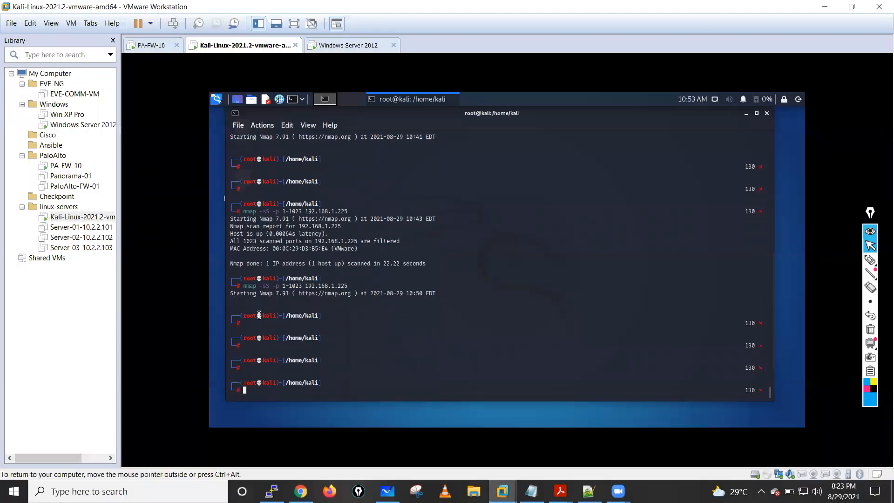
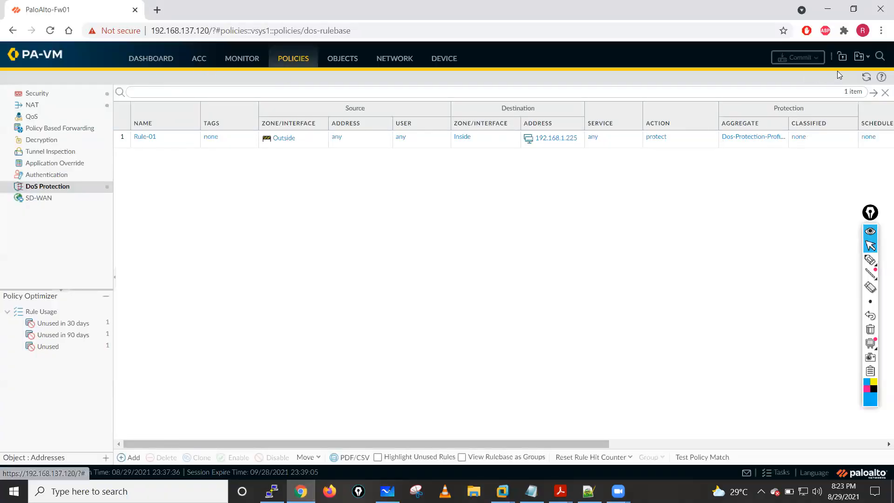
- Refresh the DoS Protection rulebase and examine Rule-01's source, destination, aggregate profile and rule usage hit count
left_click(866, 77)
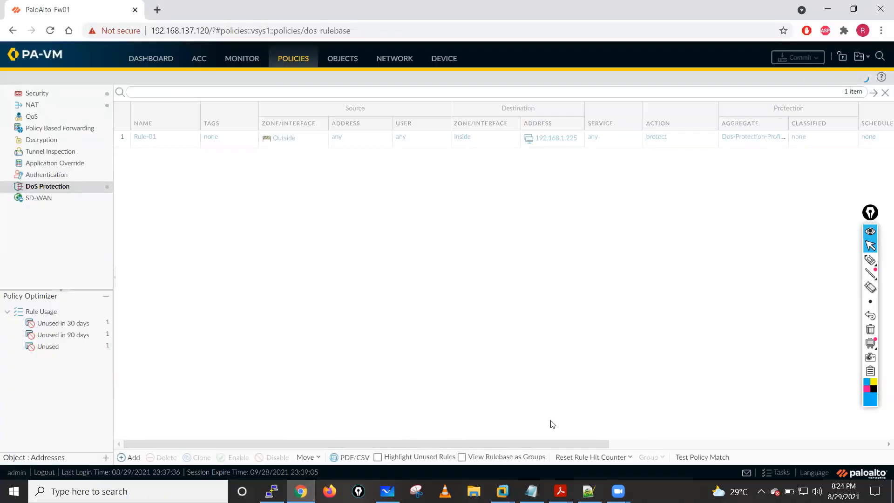
left_click_drag(539, 444, 754, 419)
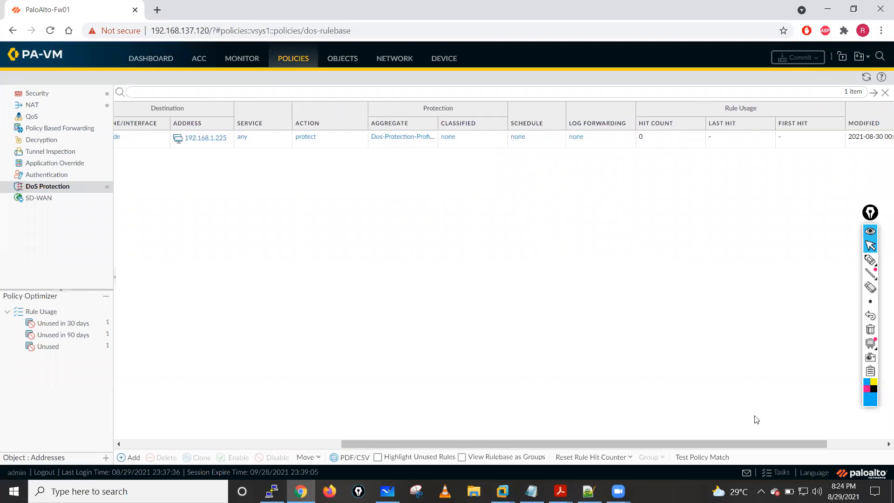
left_click(865, 77)
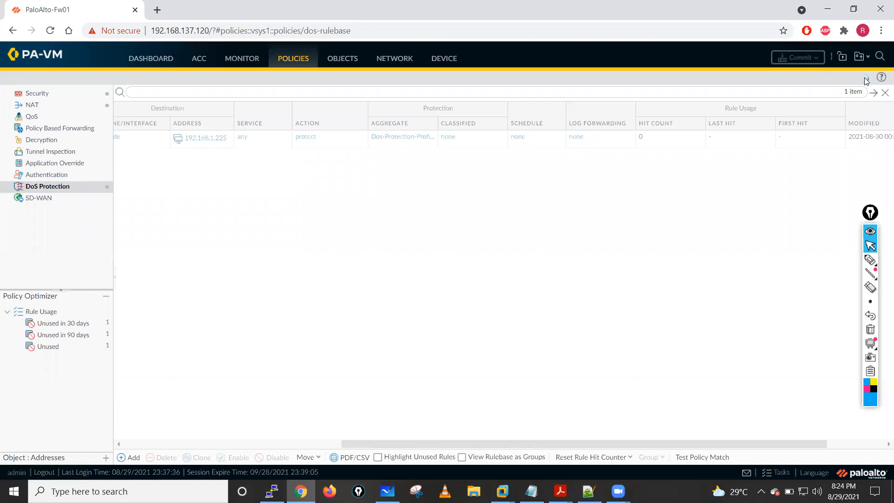
left_click(864, 77)
left_click(864, 77)
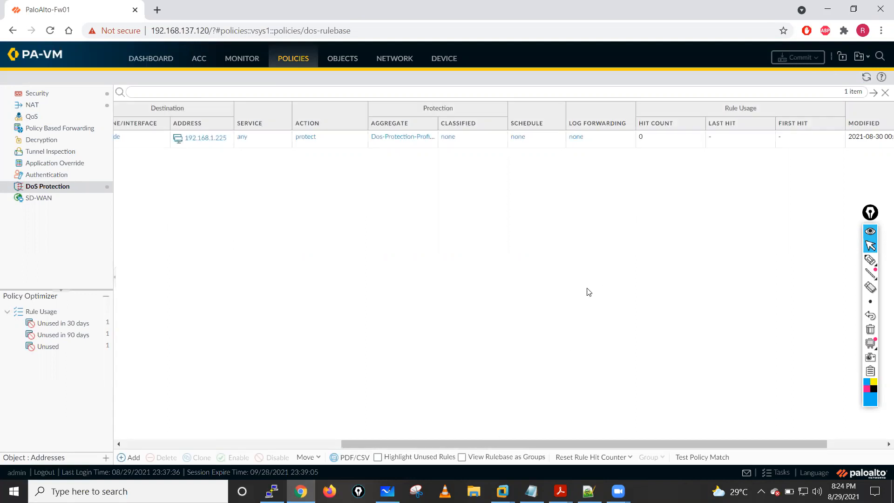
left_click_drag(483, 444, 327, 444)
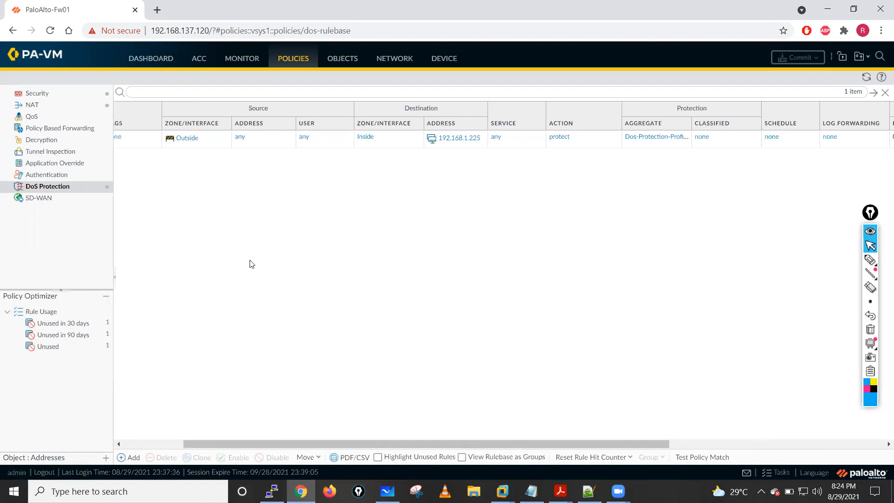
left_click_drag(371, 443, 340, 442)
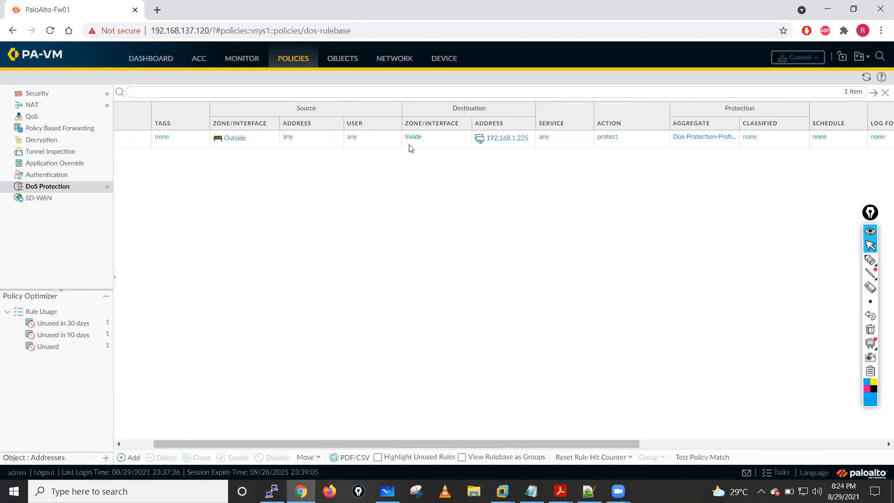
left_click_drag(415, 445, 625, 434)
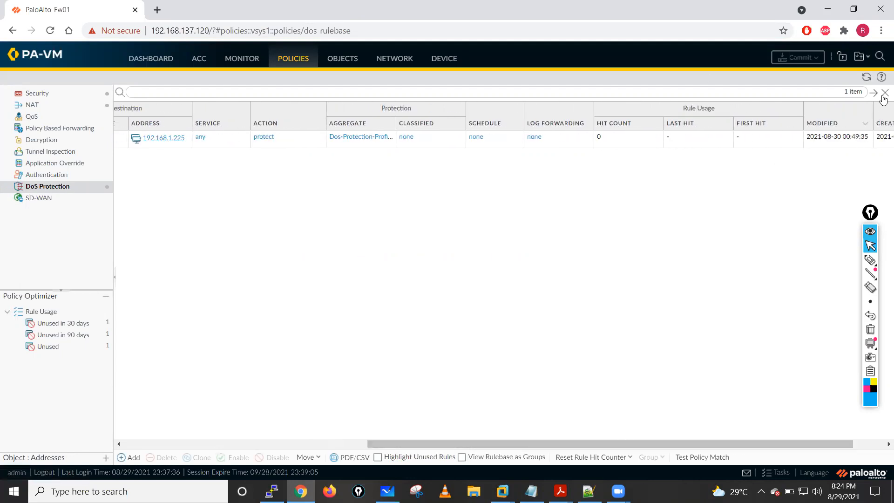
left_click(866, 77)
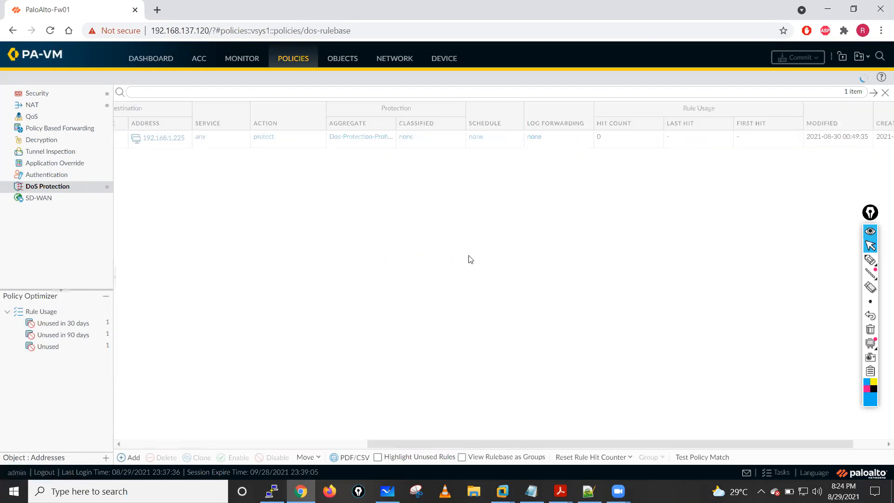
- View the firewall dashboard and refresh the System Resources widget to check CPU load and session count
left_click(146, 61)
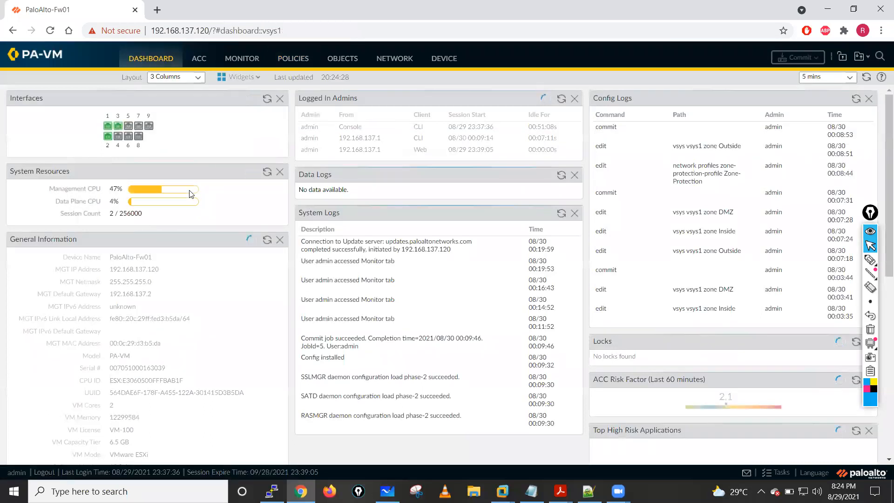
left_click(267, 171)
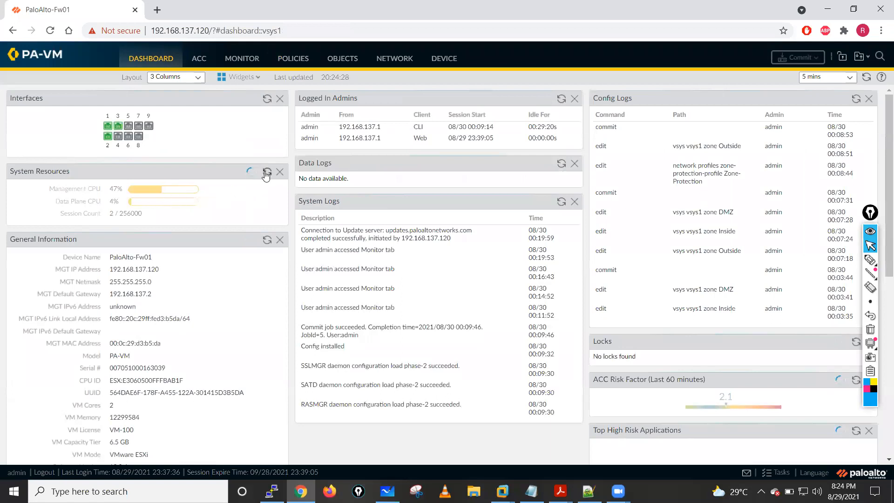
left_click(267, 173)
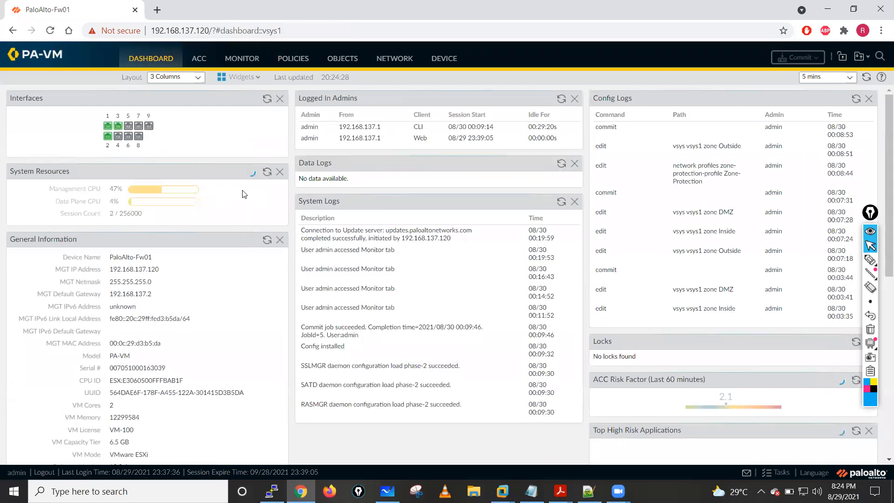
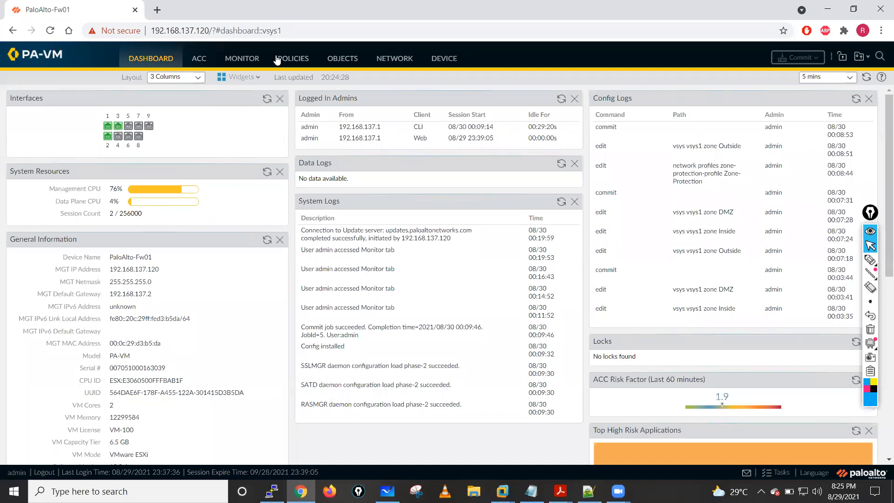
- Examine the threat log, then the traffic log's destination ports, matched rules and session end reasons, and refresh the traffic log
left_click(294, 58)
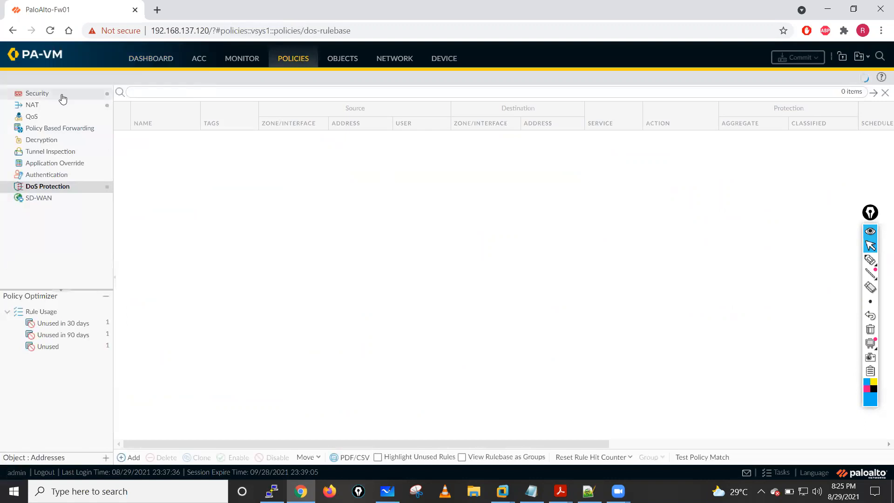
left_click(242, 58)
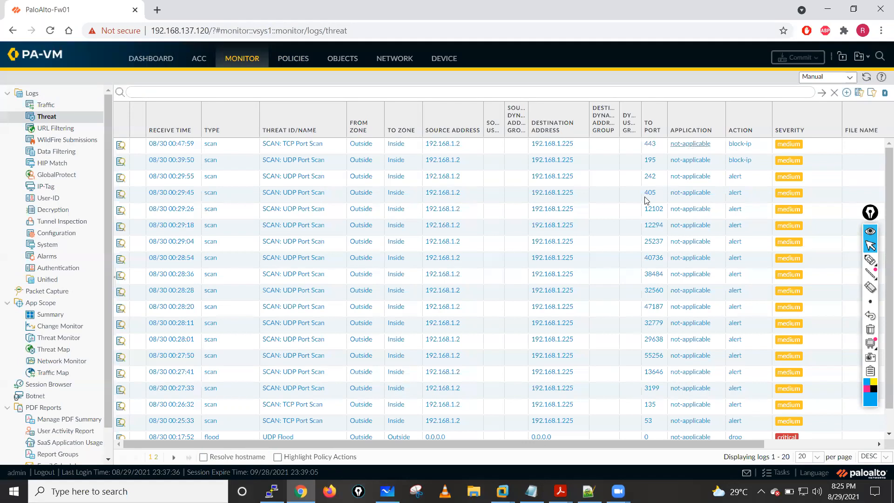
left_click(46, 105)
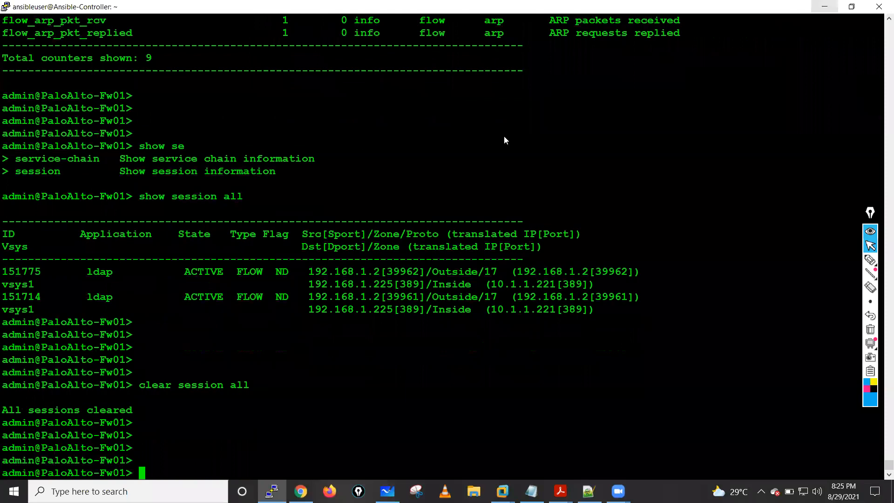
key("alt+Tab")
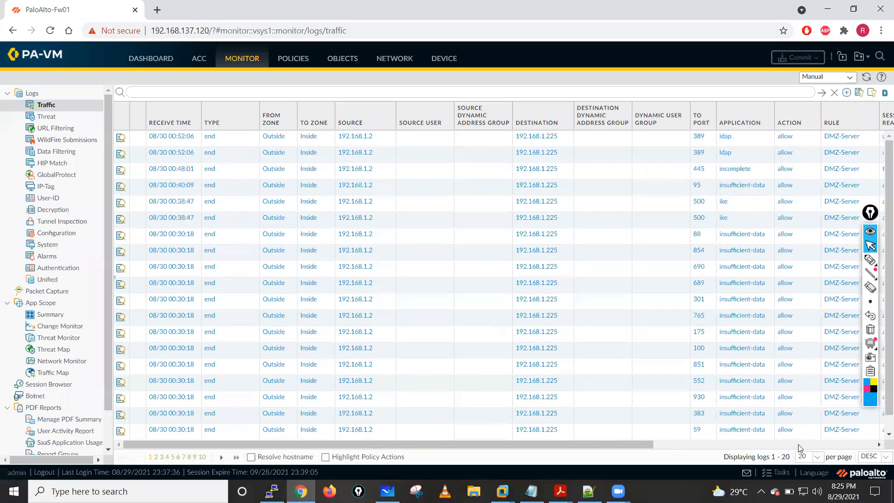
left_click(774, 444)
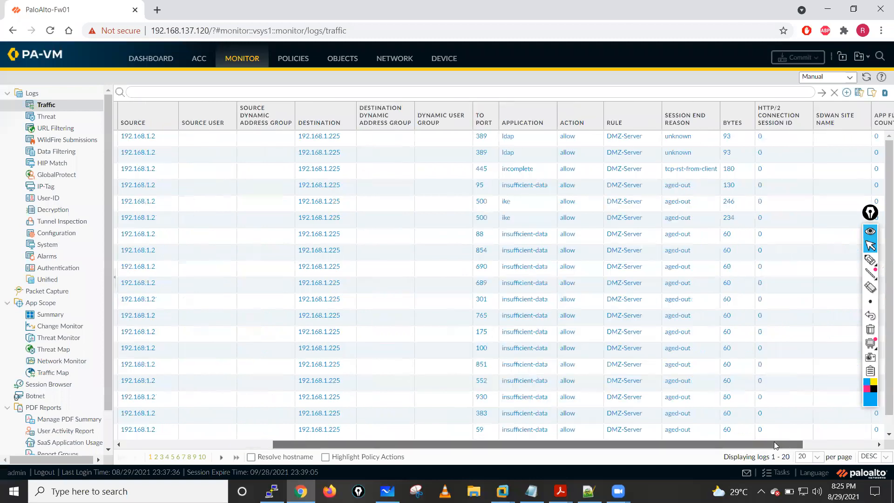
left_click(804, 444)
left_click_drag(827, 443, 366, 425)
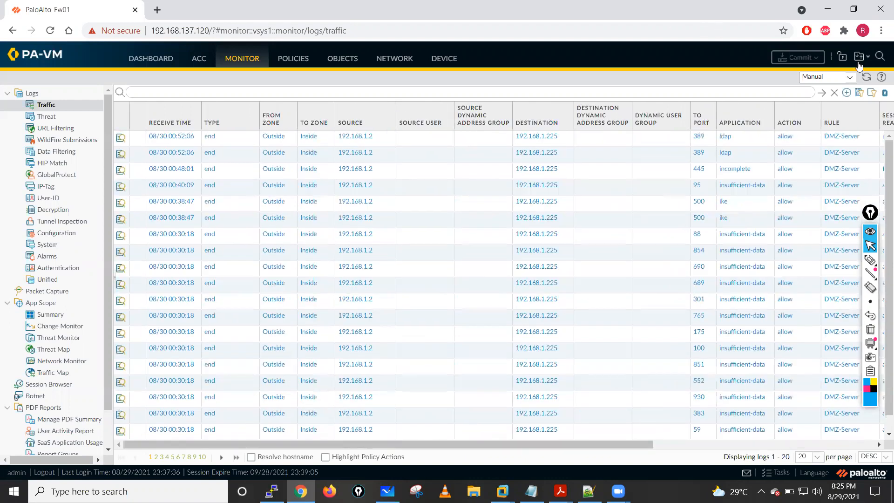
left_click(866, 77)
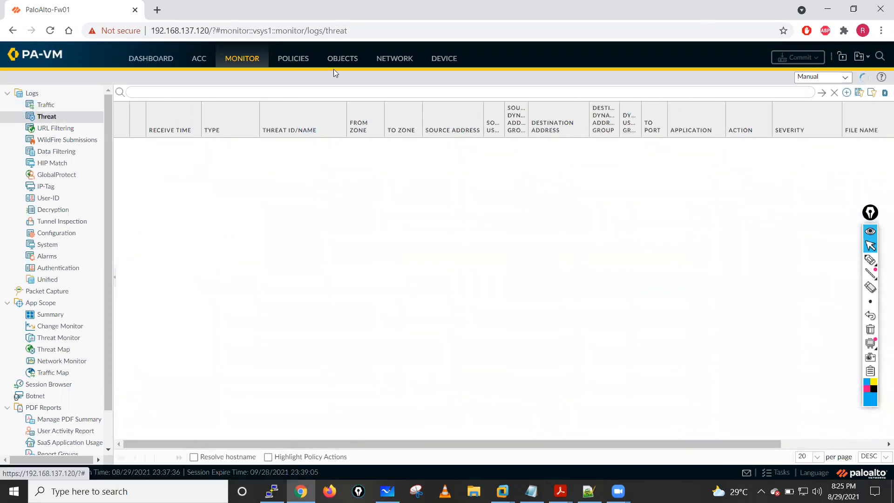
- Refresh the DoS Protection rulebase and check the rule usage hit count of Rule-01
left_click(293, 60)
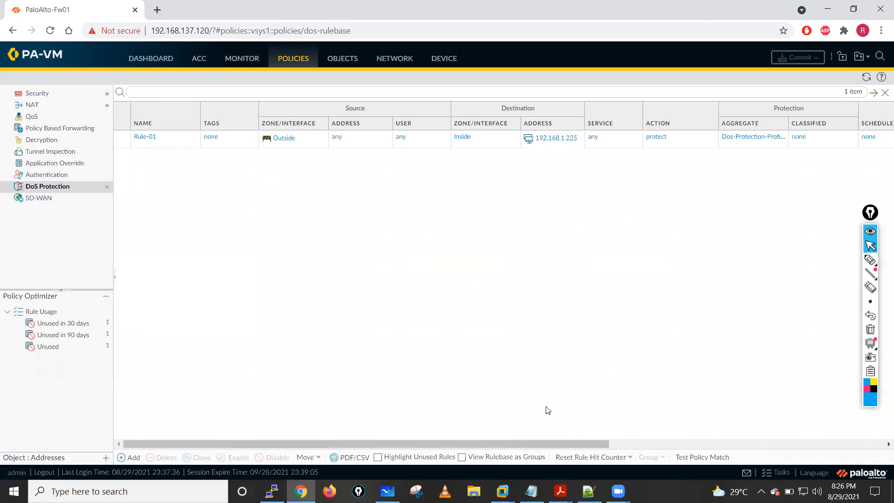
left_click_drag(527, 443, 672, 443)
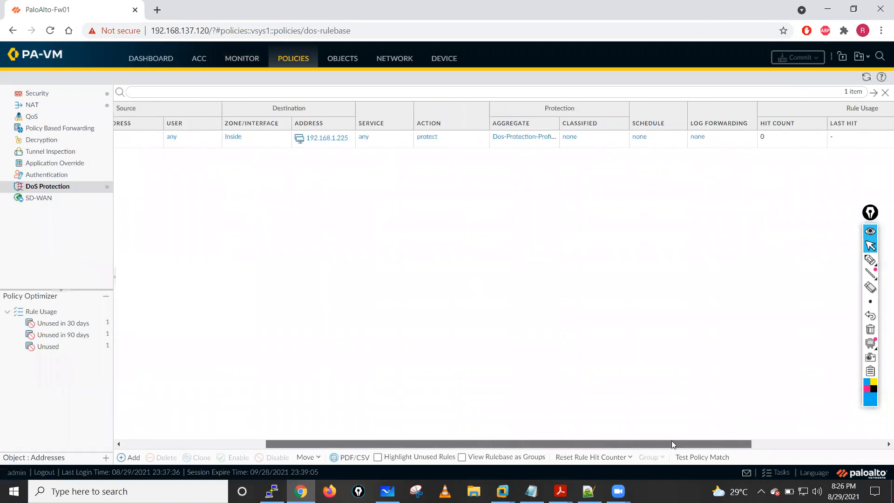
left_click(866, 77)
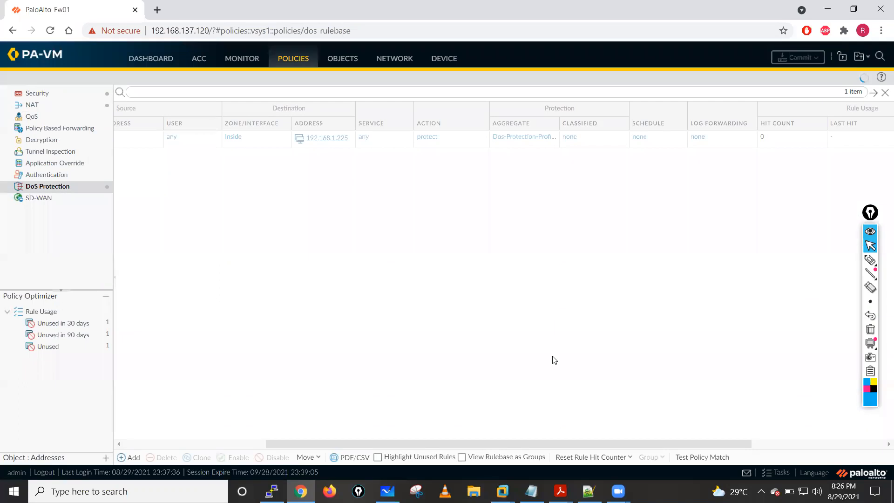
left_click_drag(560, 442, 418, 443)
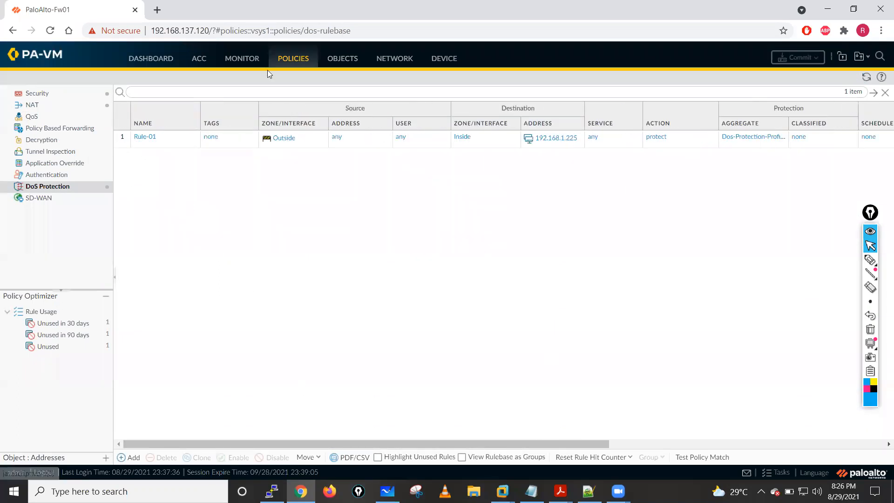
- Review the SYN Flood settings of Dos-Protection-Profile-Agg and close the profile without changes
left_click(342, 59)
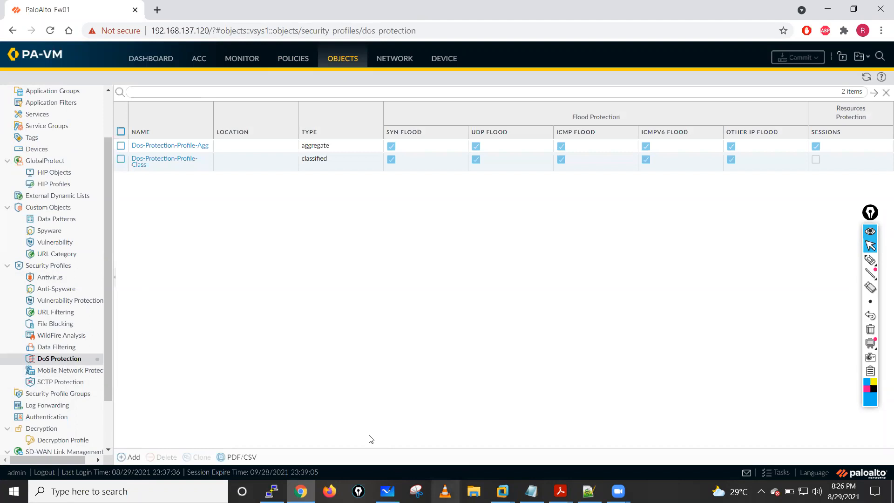
left_click(162, 148)
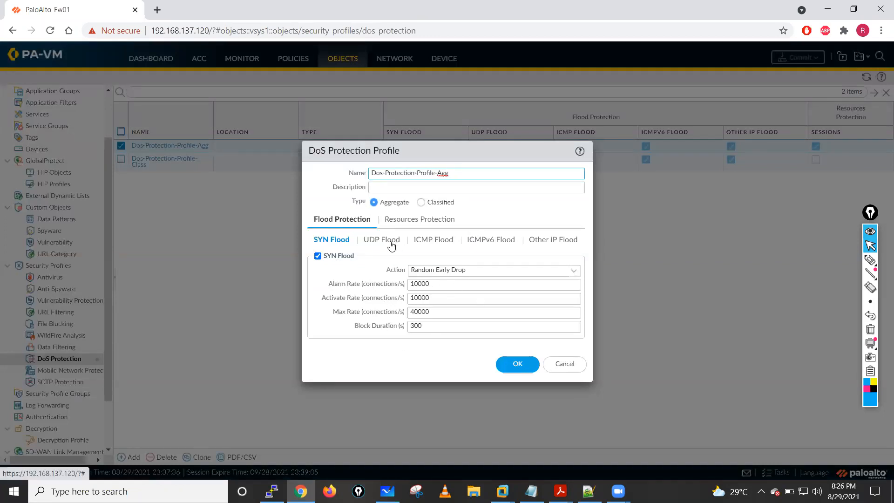
left_click(572, 368)
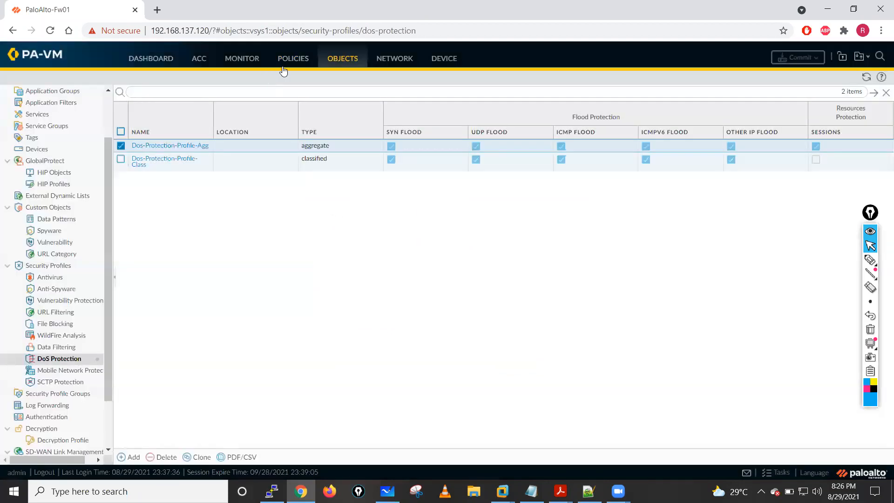
- Inspect the threat log's port scan entries across their zone, address, action and severity columns
left_click(240, 60)
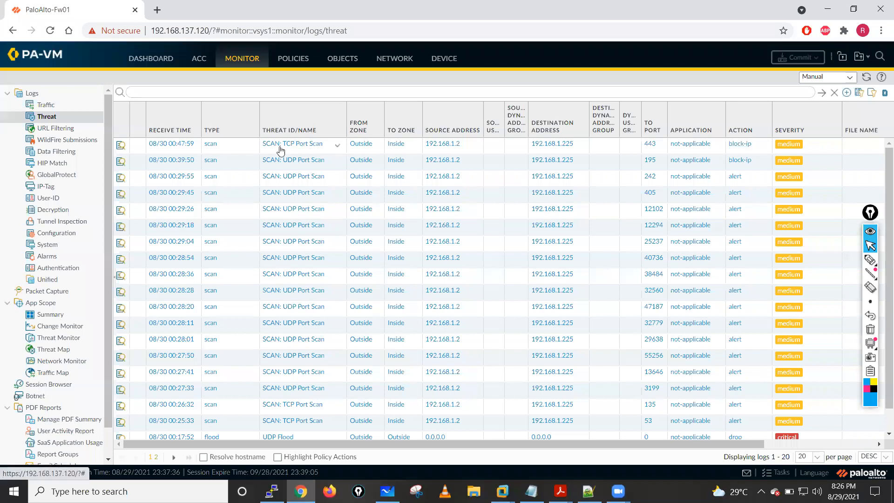
left_click_drag(485, 443, 639, 444)
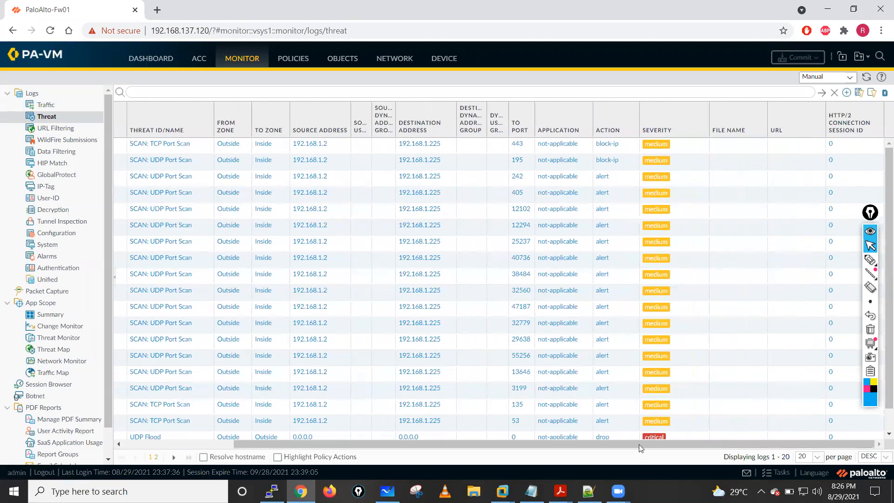
left_click_drag(371, 443, 340, 443)
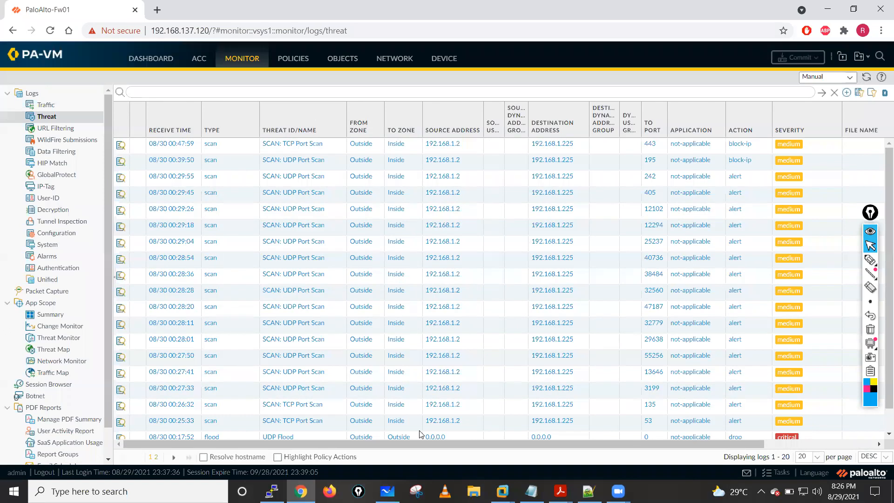
- Switch to the firewall's SSH terminal and run "clear session all" to clear every session again
left_click(271, 491)
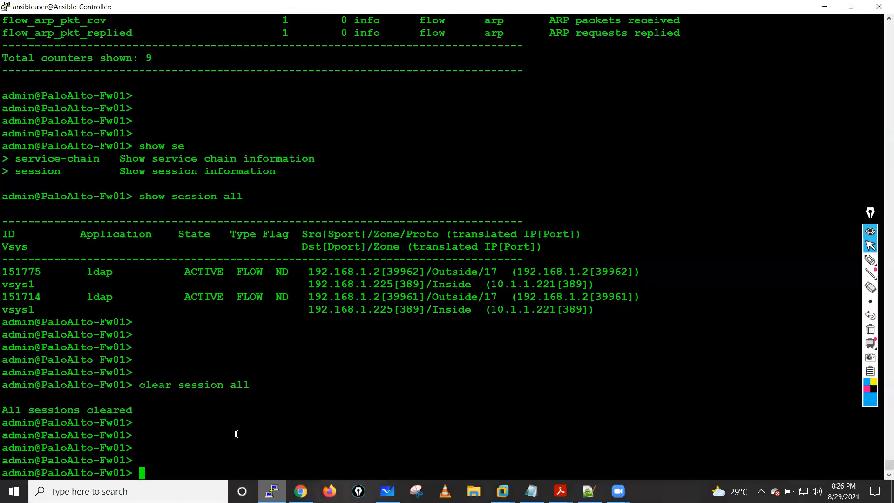
key("Up")
key("Return")
key("Return")
key("Return")
key("Return")
key("Return")
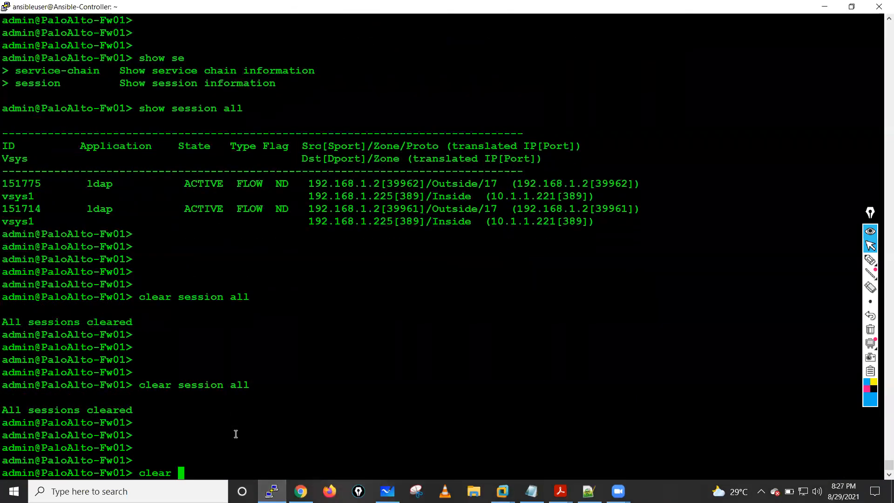
type("zon")
key("BackSpace")
key("BackSpace")
key("BackSpace")
key("BackSpace")
key("BackSpace")
key("BackSpace")
key("BackSpace")
key("BackSpace")
key("BackSpace")
- Run "show zone-protection zone Outside" to check the protection profile on the Outside zone
type("show zo")
key("Tab")
key("Tab")
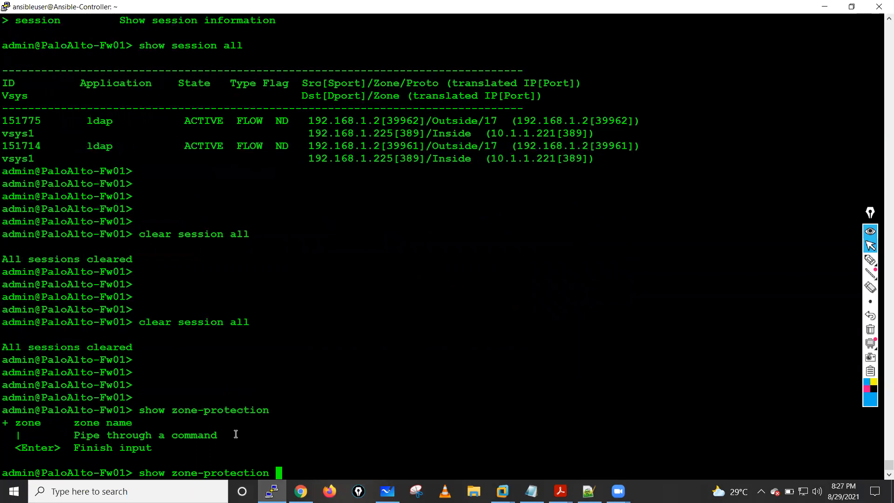
type("zone")
key("Tab")
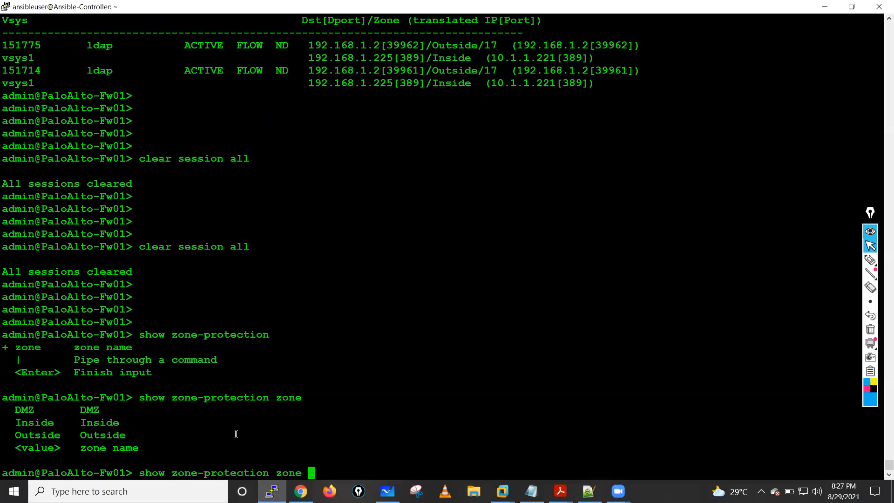
type("Outside")
key("Return")
key("Return")
key("Return")
key("Return")
key("Return")
key("Return")
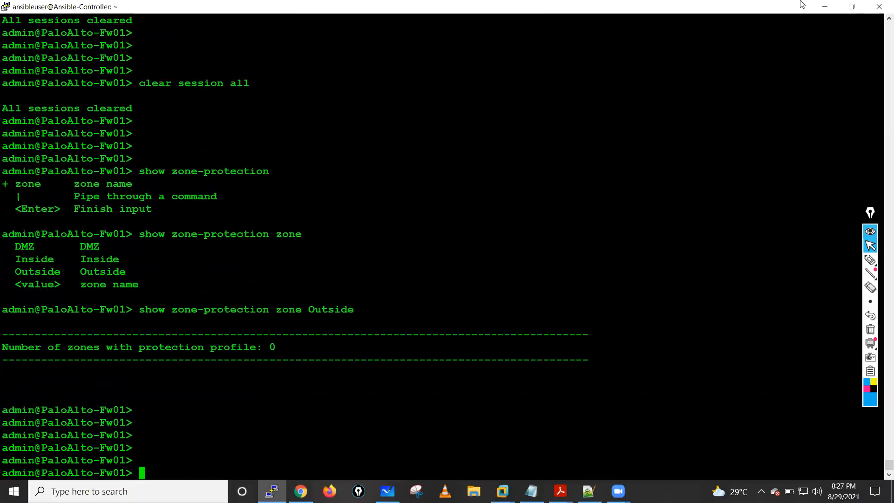
- Minimize the firewall terminal and switch to the Kali Linux virtual machine in VMware Workstation
left_click(828, 6)
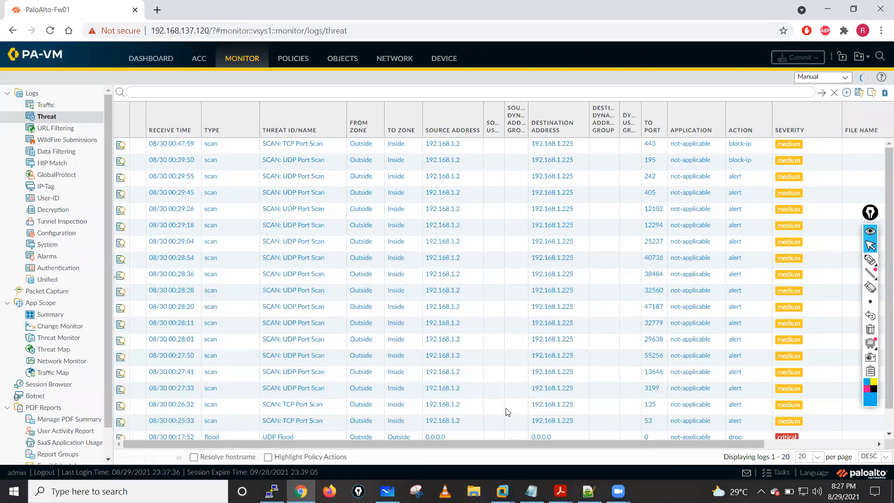
left_click(502, 491)
left_click(488, 417)
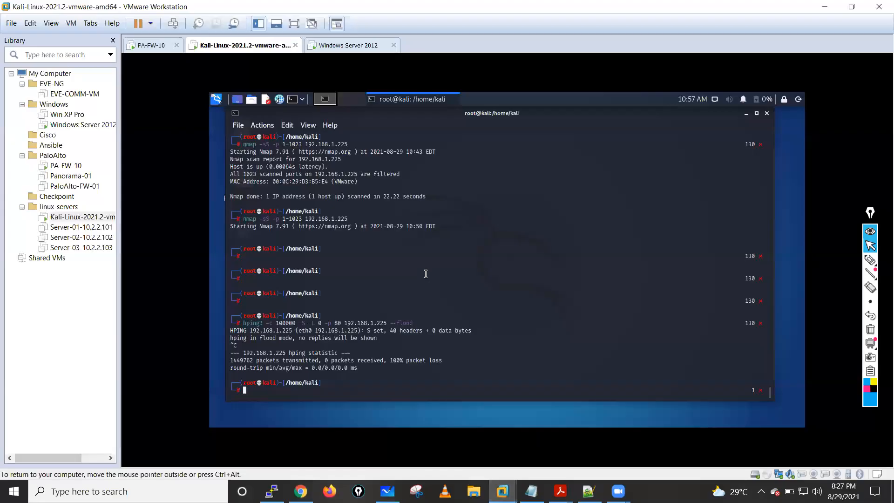
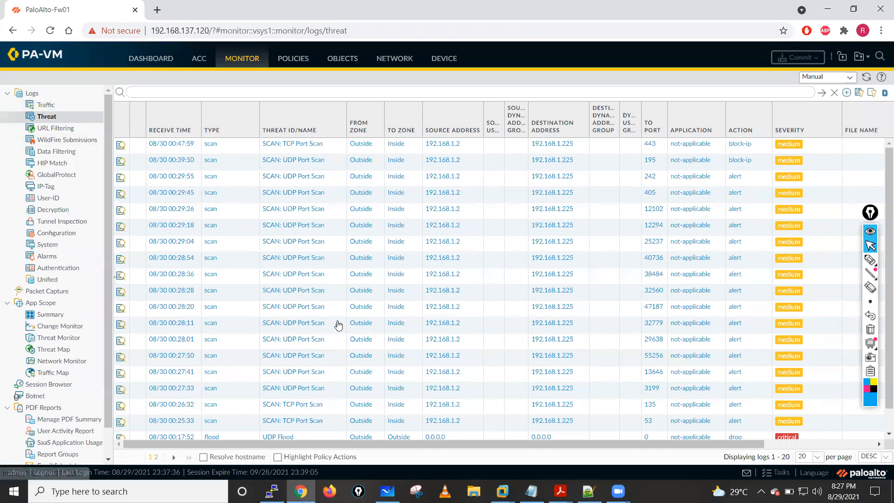
- Refresh the threat log for new flood entries and check the firewall's system resources and session count on the dashboard
left_click(866, 77)
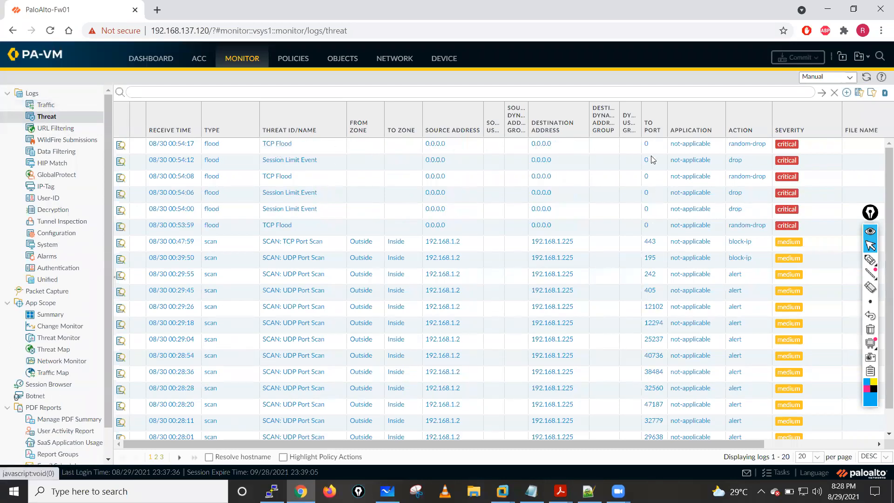
left_click(154, 58)
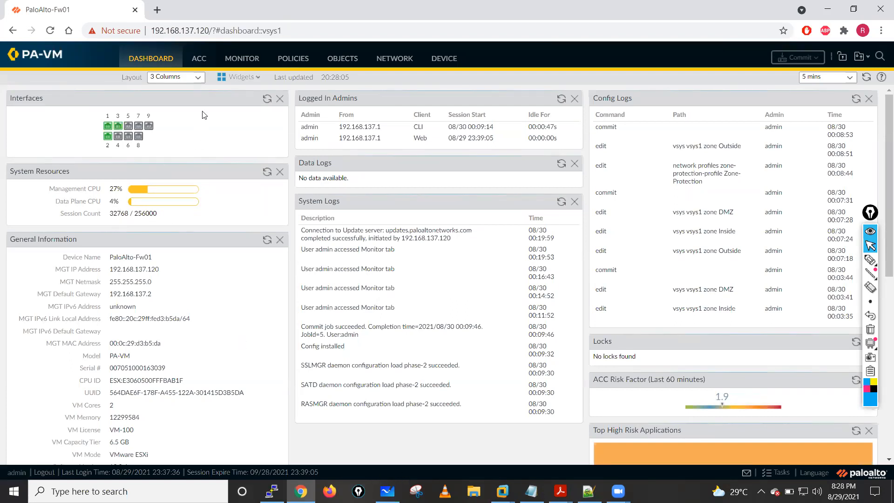
- Revisit the threat log and open the DoS Protection policy rulebase
left_click(241, 64)
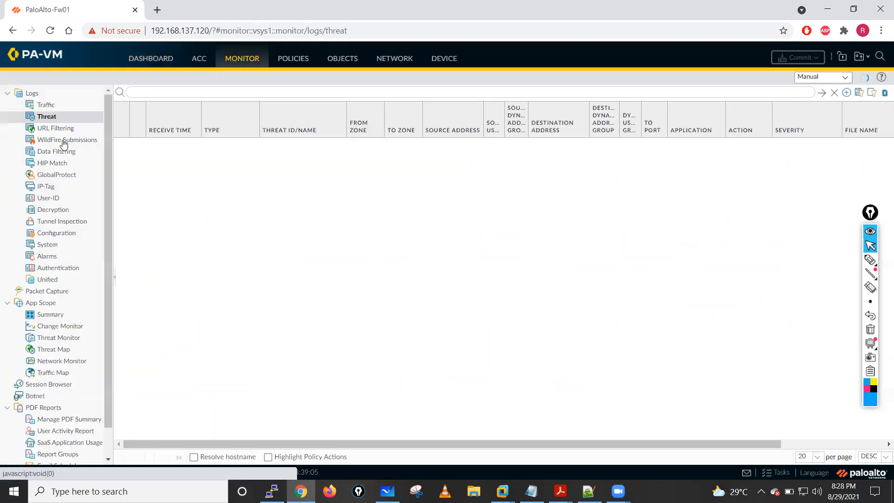
left_click(290, 67)
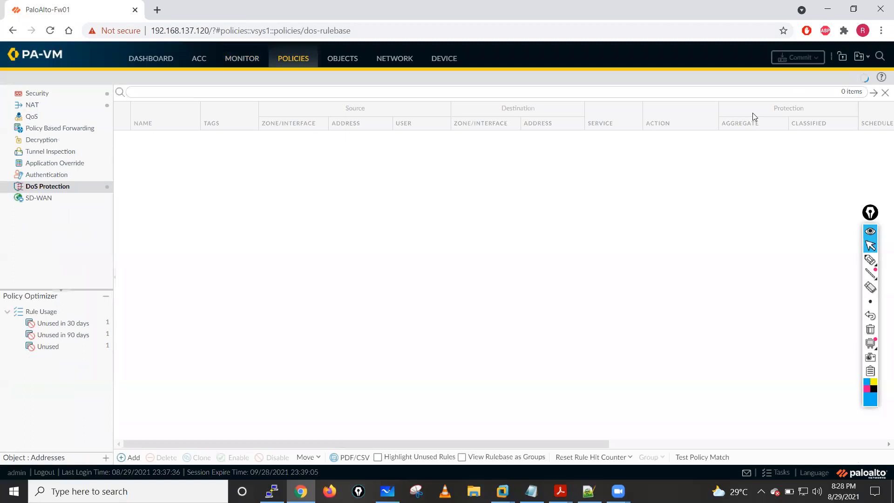
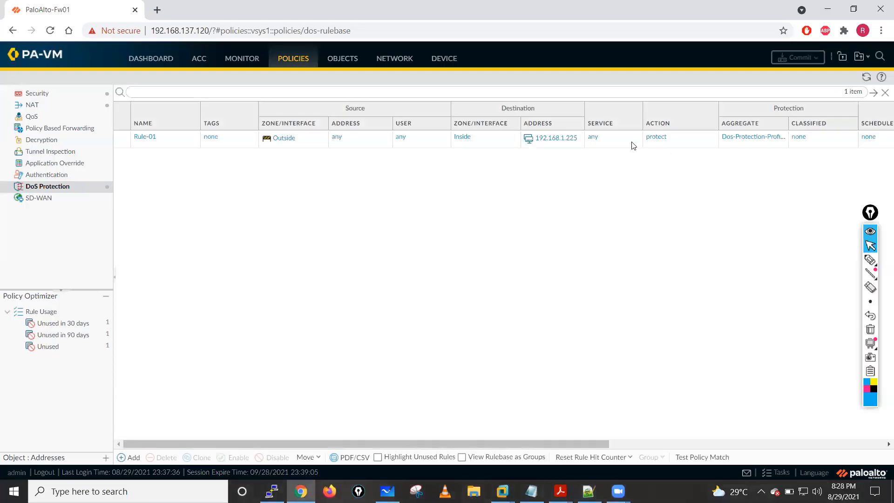
- Check Rule-01's hit count and last-hit time in the DoS Protection rulebase, and consult the Day 09 topics in the Notepad class notes
left_click_drag(558, 443, 726, 456)
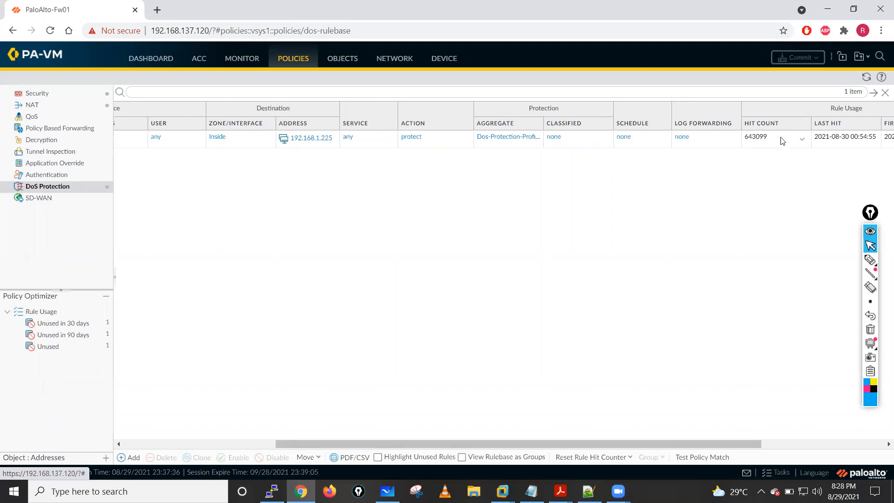
left_click_drag(729, 445, 369, 313)
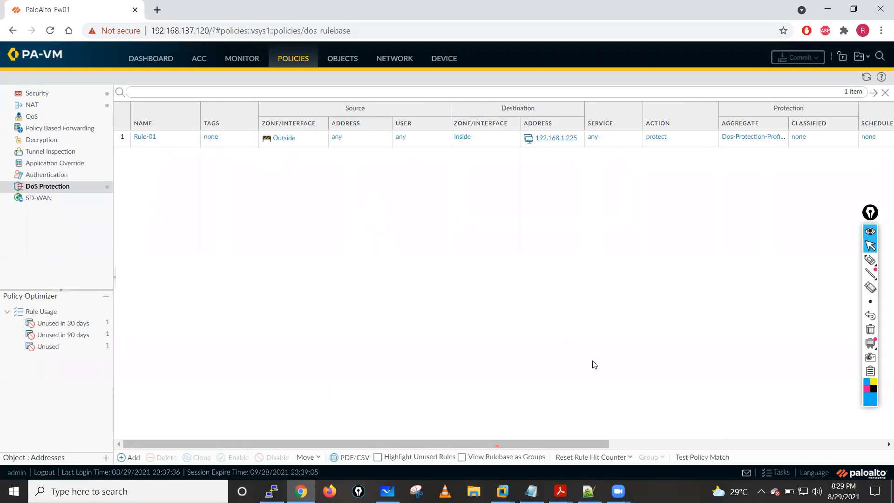
left_click(531, 491)
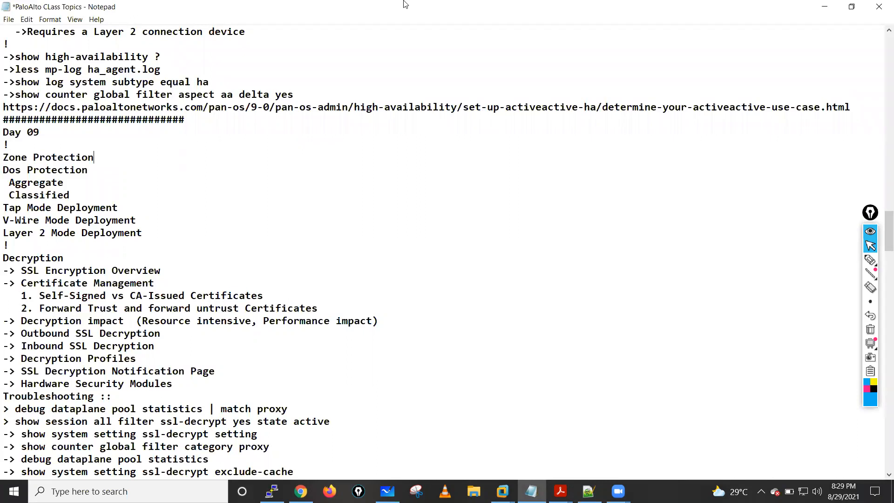
left_click(824, 6)
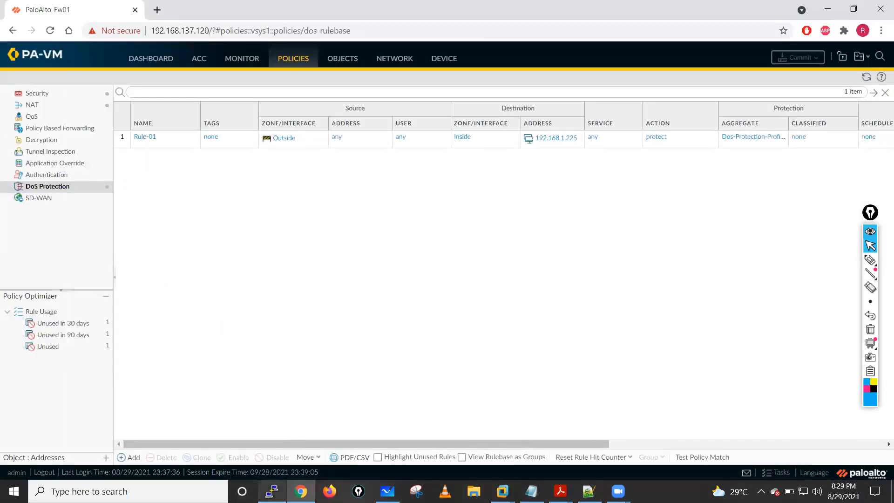
- Switch to the PuTTY terminal with the firewall's command line
left_click(272, 491)
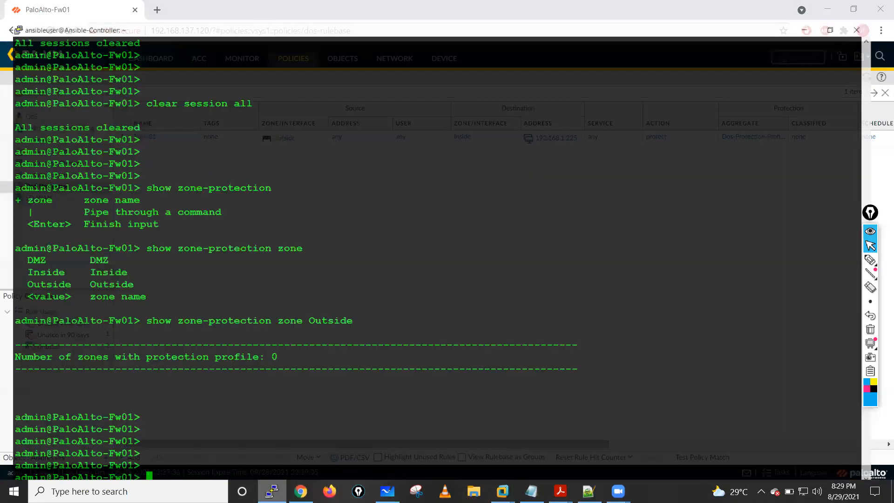
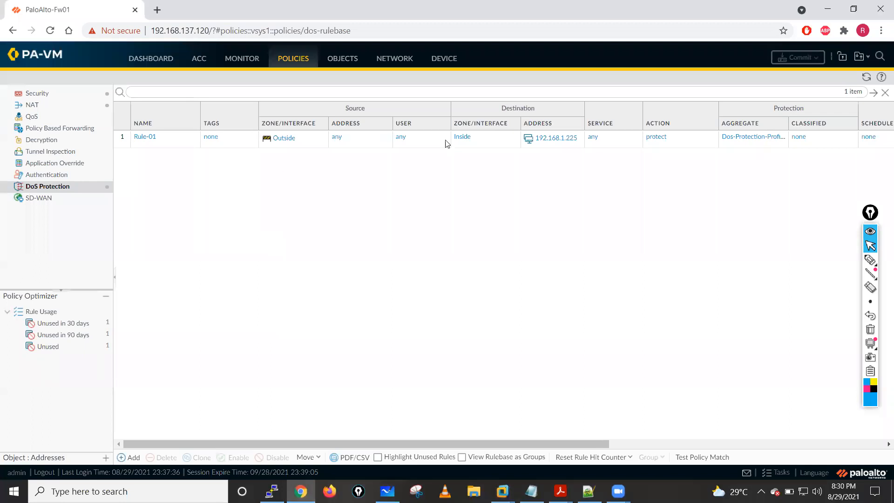
- Refresh the DoS Protection rulebase to check Rule-01's hit count, and review the flood entries in the Threat log
left_click(866, 77)
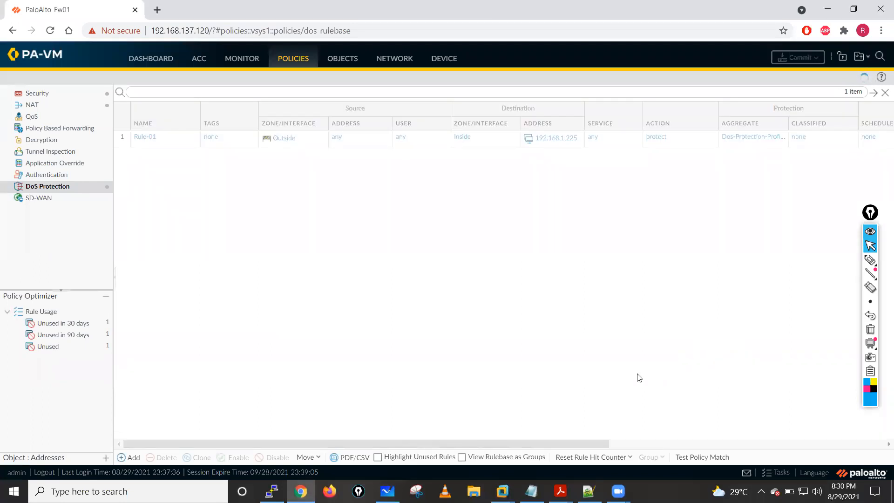
left_click_drag(569, 441, 743, 450)
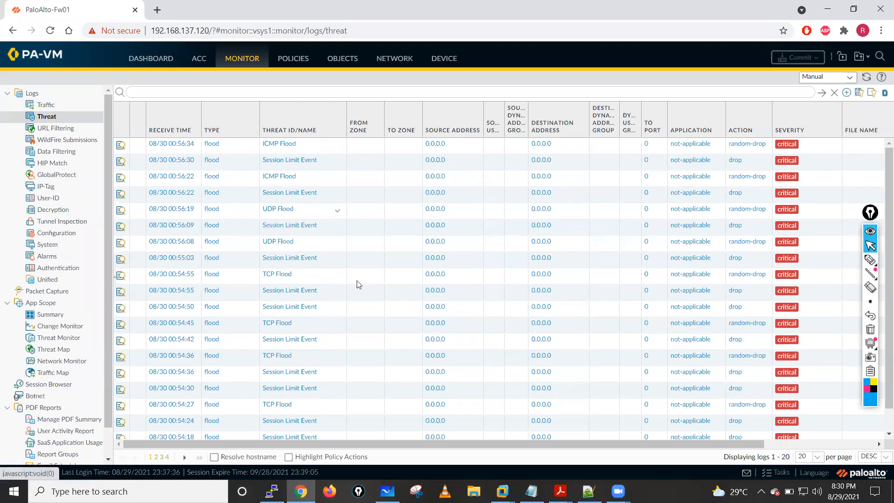
scroll(275, 361, "down", 1)
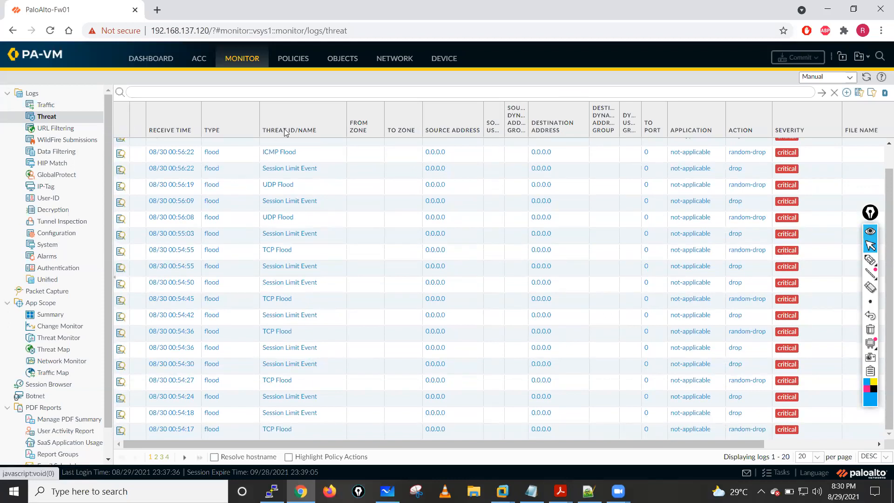
- Set the maximum concurrent sessions to 200 in the resources protection of the DoS profile Dos-Protection-Profile-Agg
left_click(344, 58)
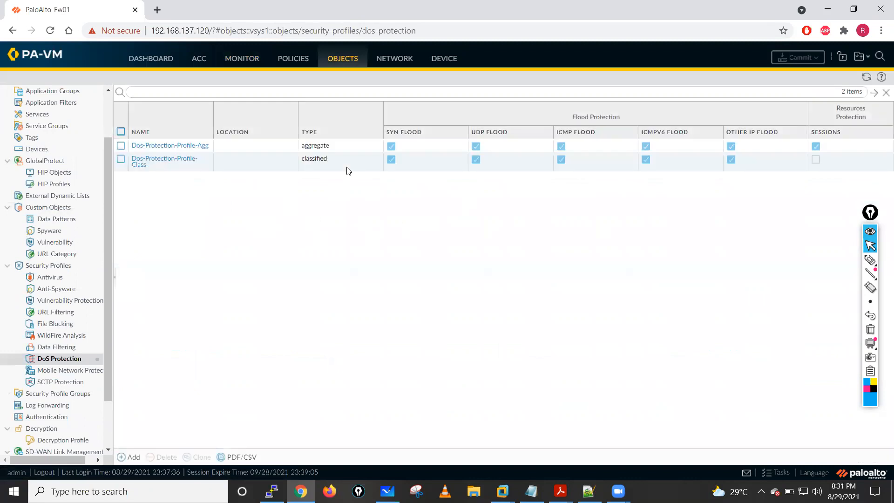
left_click(171, 145)
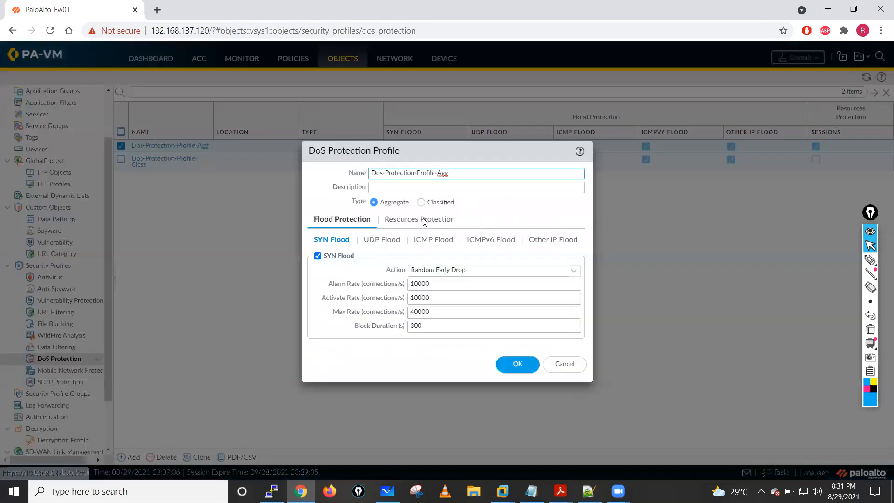
left_click(424, 222)
left_click(404, 260)
type("200")
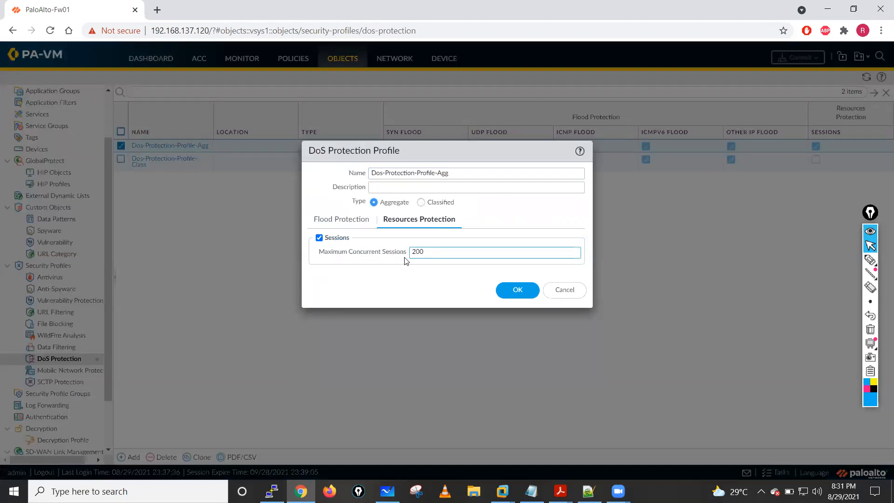
left_click(527, 290)
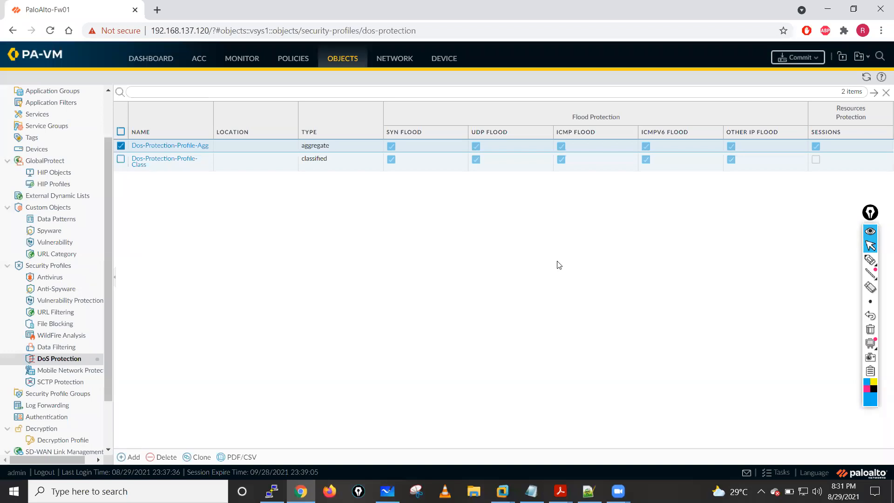
- Commit the DoS profile change to the firewall and dismiss the commit status
left_click(799, 67)
left_click(554, 388)
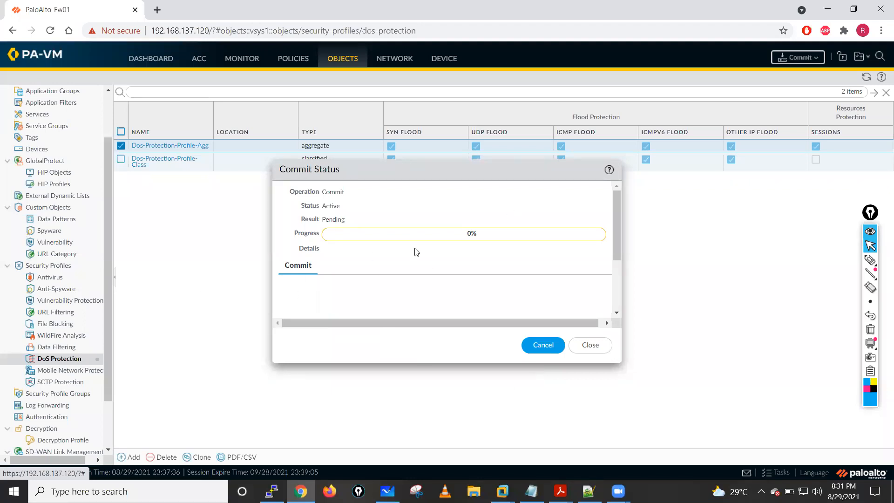
left_click(590, 347)
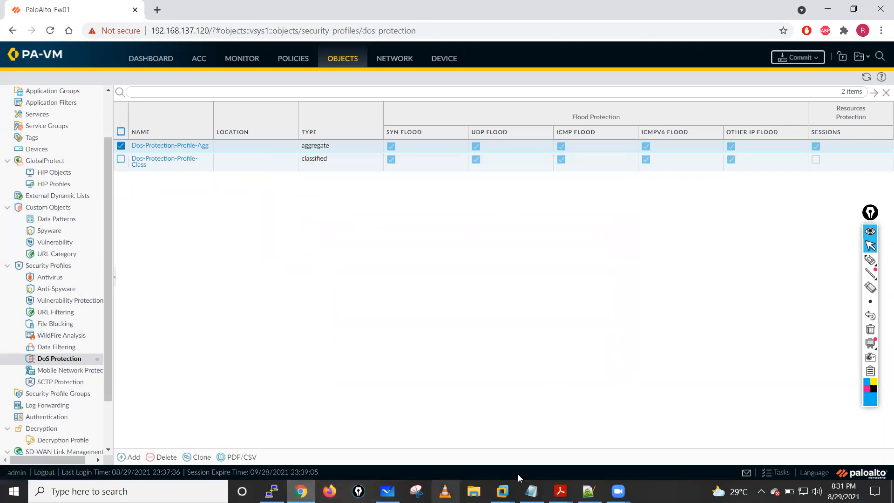
- Switch to the Kali Linux virtual machine in VMware
mouse_move(502, 489)
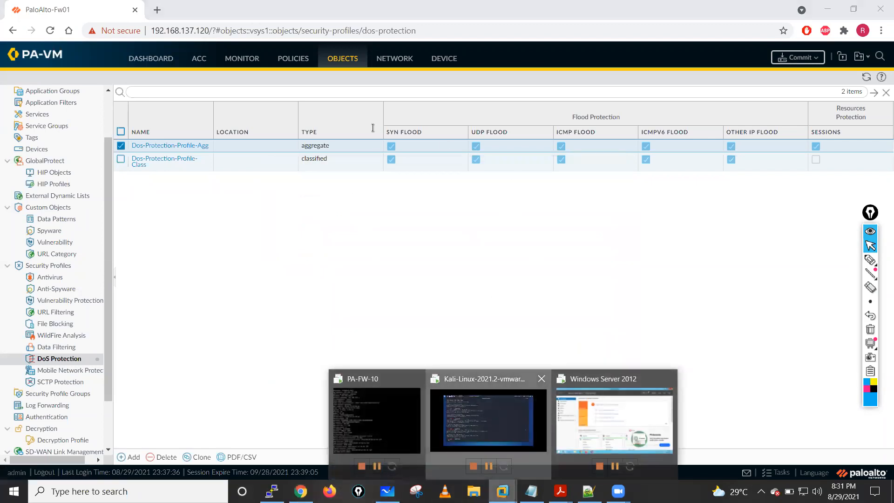
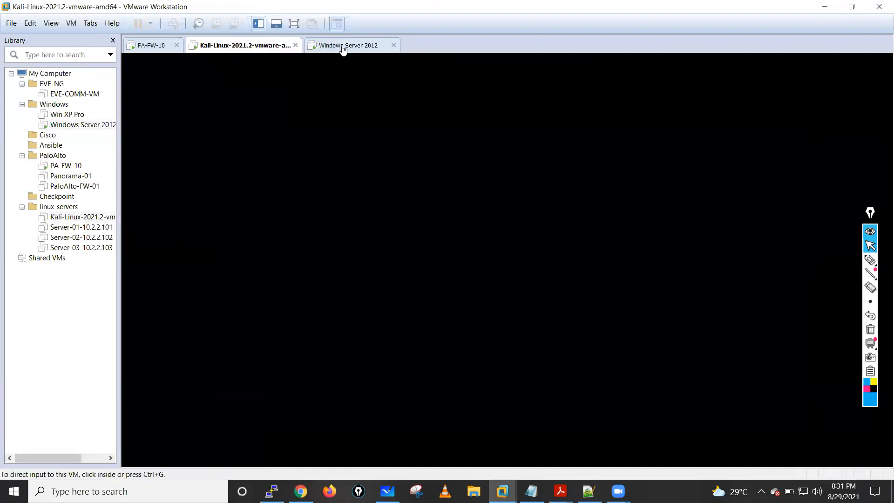
- Power off the Windows Server 2012 virtual machine
left_click(343, 47)
right_click(343, 47)
mouse_move(418, 67)
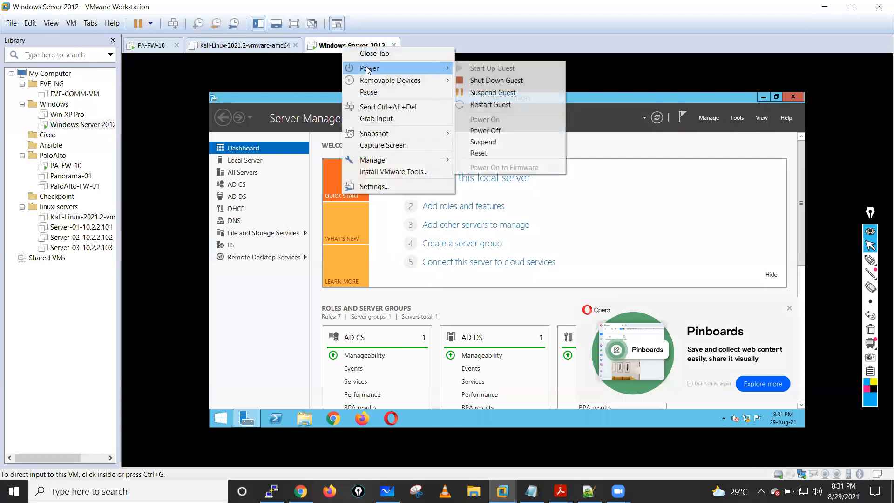
left_click(515, 131)
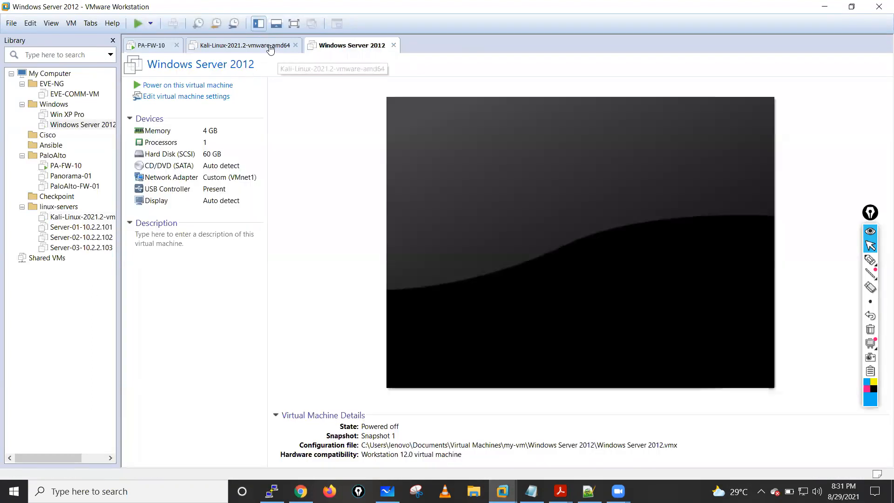
- Close the Kali Linux and Windows Server 2012 virtual machine tabs, and open EVE-COMM-VM from the library
left_click(270, 49)
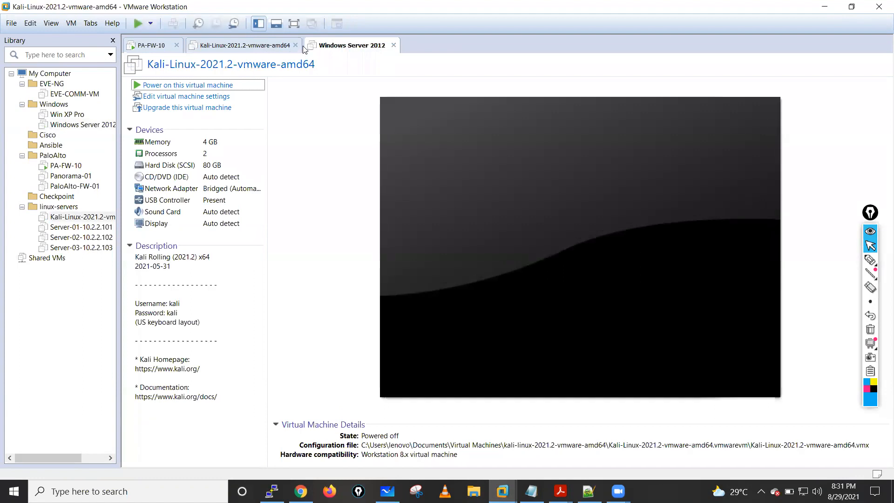
left_click(295, 45)
left_click(275, 45)
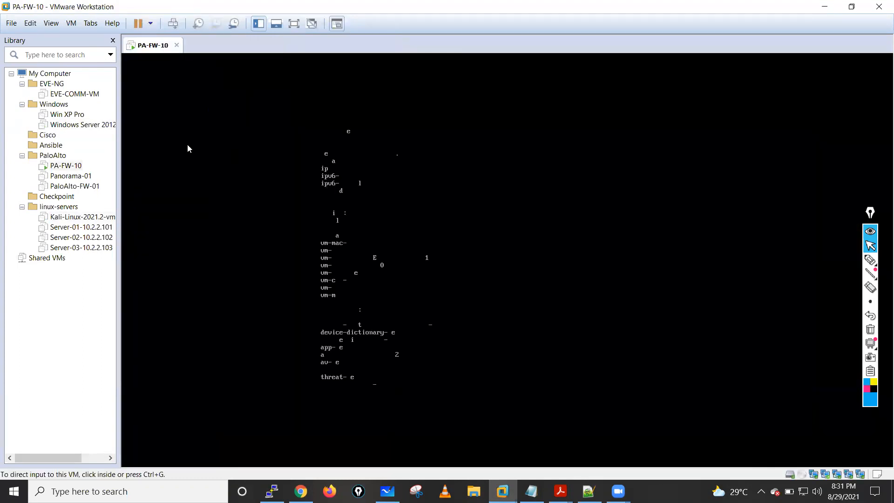
left_click(74, 94)
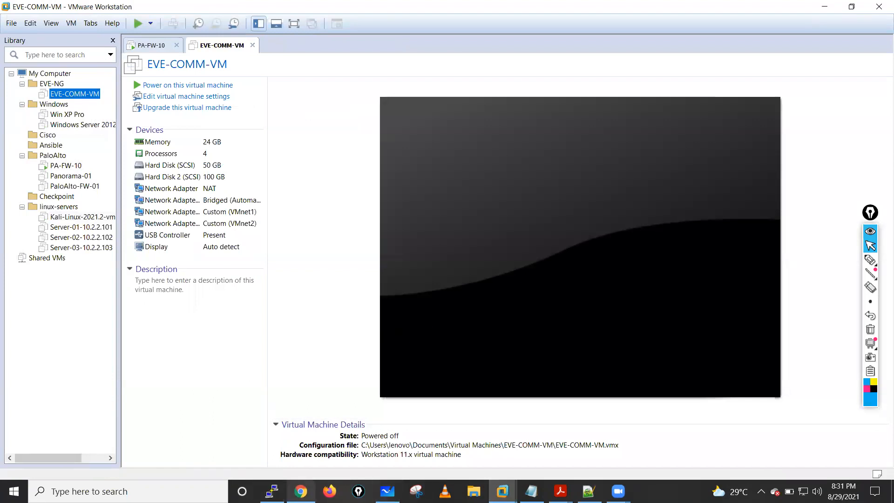
- Switch to the firewall's web interface in Chrome and check the commit's progress in the Task Manager
left_click(301, 491)
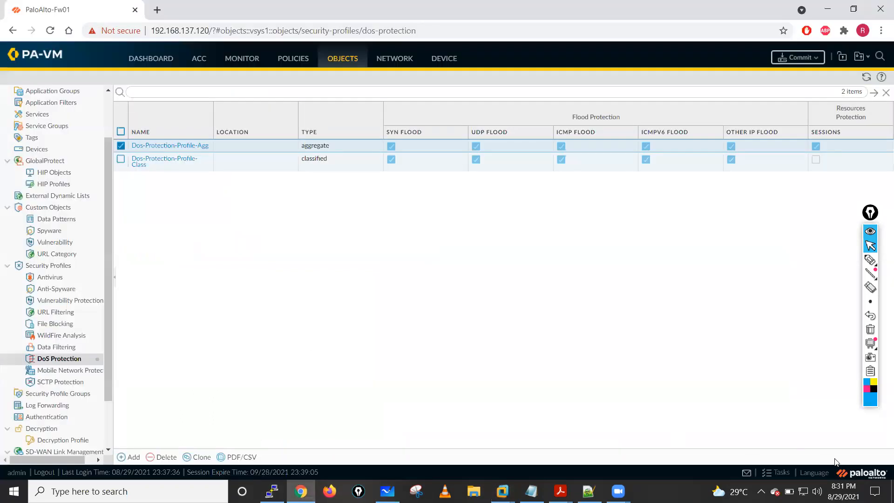
left_click(780, 474)
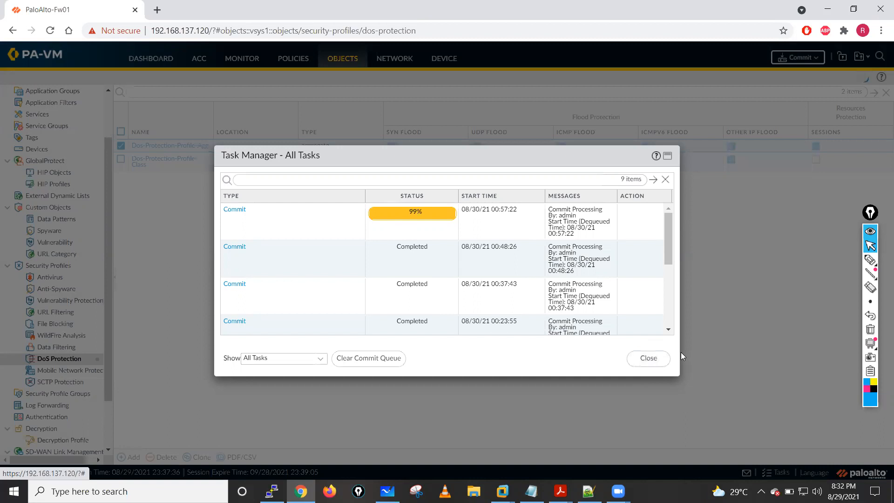
left_click(644, 366)
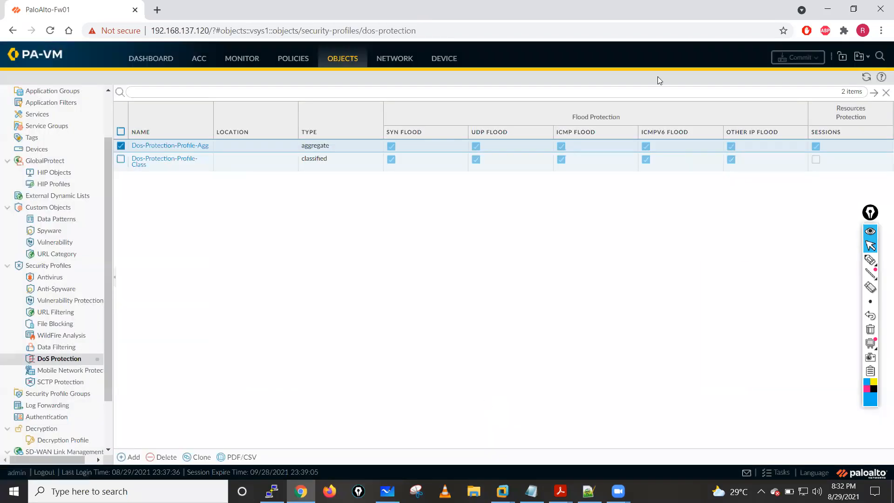
- Close the Adobe Acrobat window and the PaloAlto-Fw01 web interface, keeping a new blank browser tab open
key("alt+Tab")
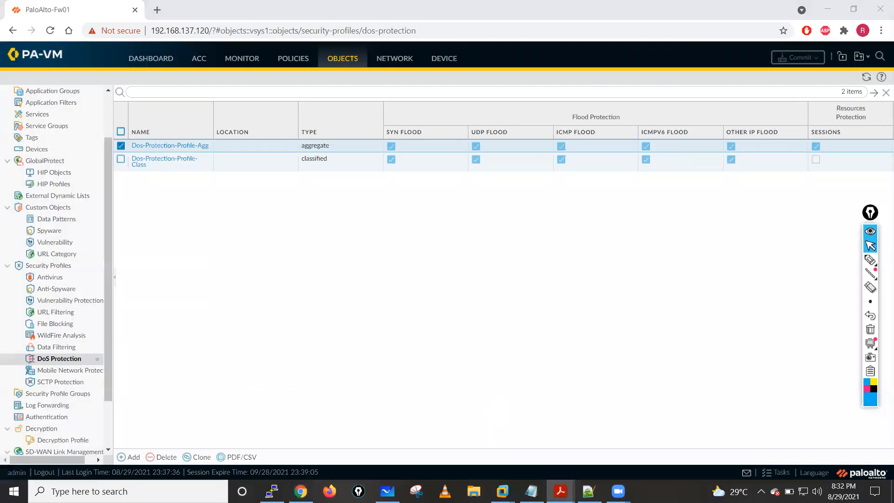
key("alt+F4")
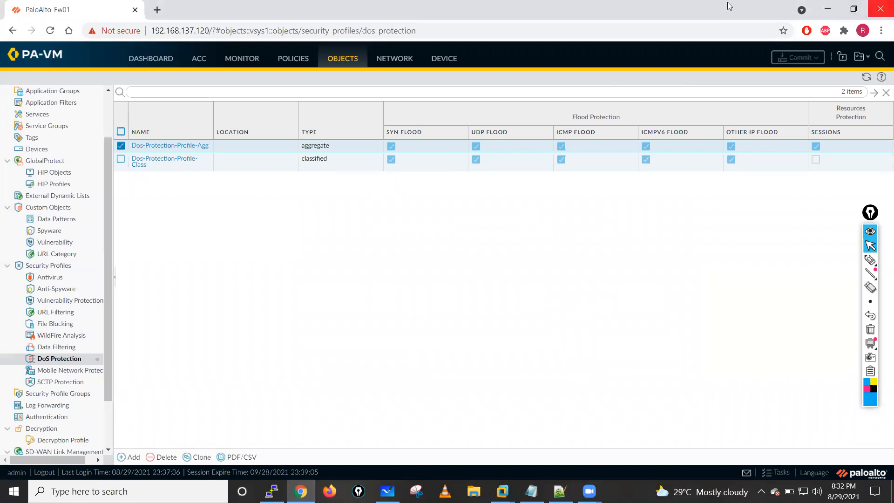
left_click(158, 13)
left_click(124, 10)
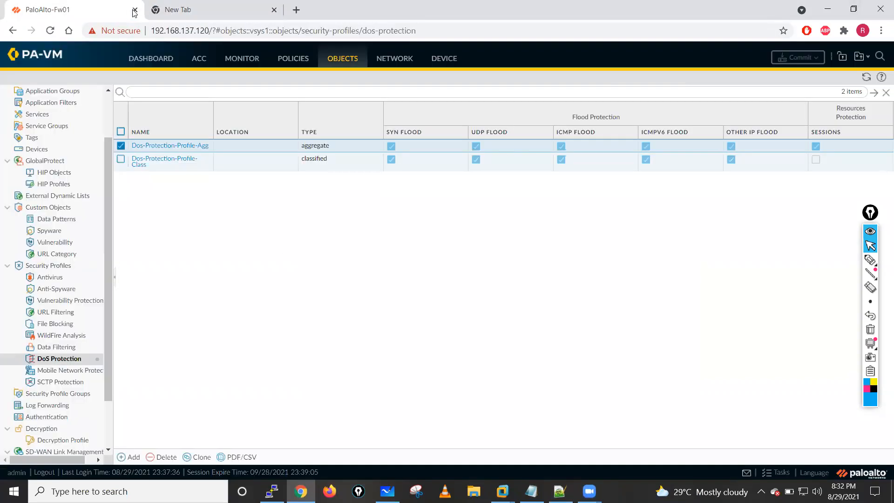
left_click(135, 10)
- Switch to VMware Workstation, shut down the PA-FW-10 guest and check the shutdown on its console
left_click(502, 491)
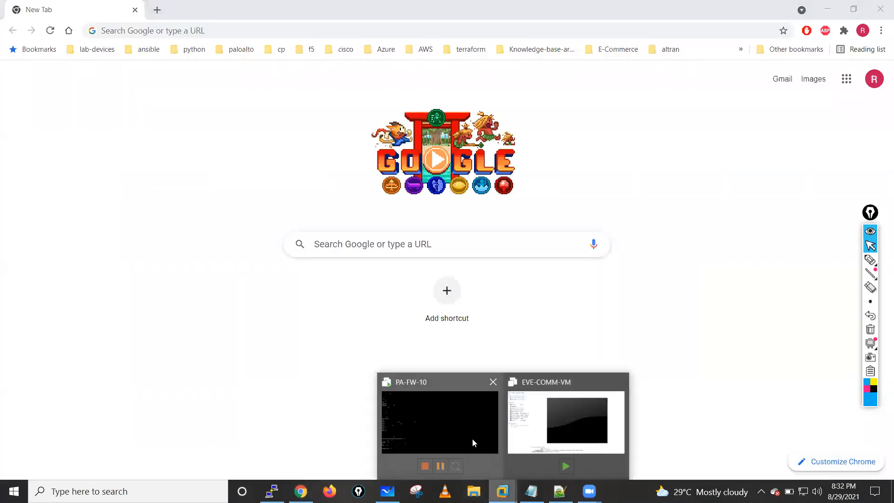
left_click(522, 402)
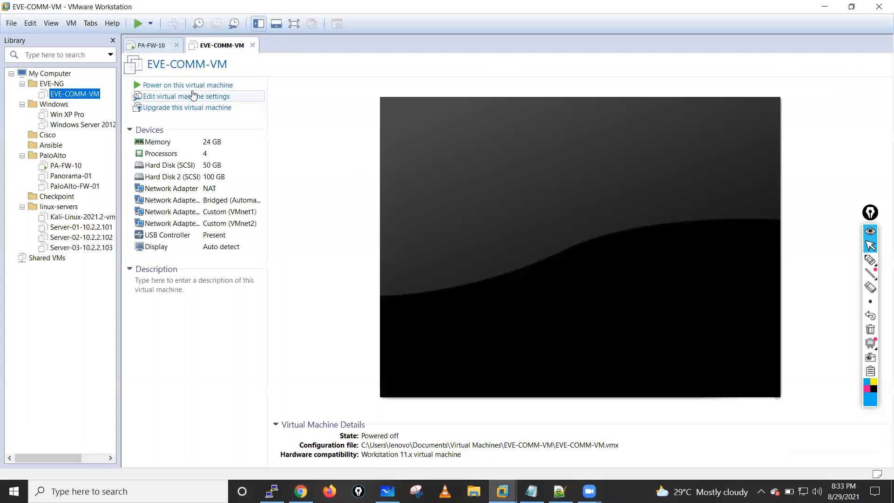
left_click(152, 45)
right_click(152, 45)
mouse_move(178, 66)
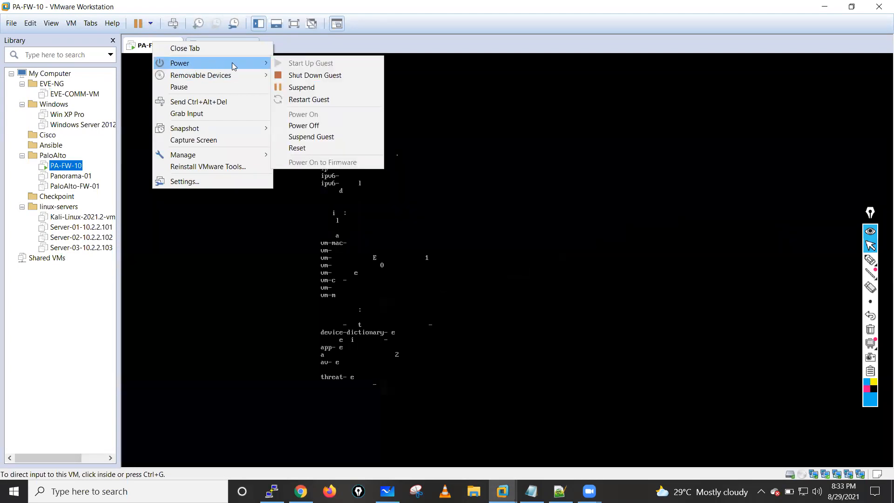
left_click(327, 78)
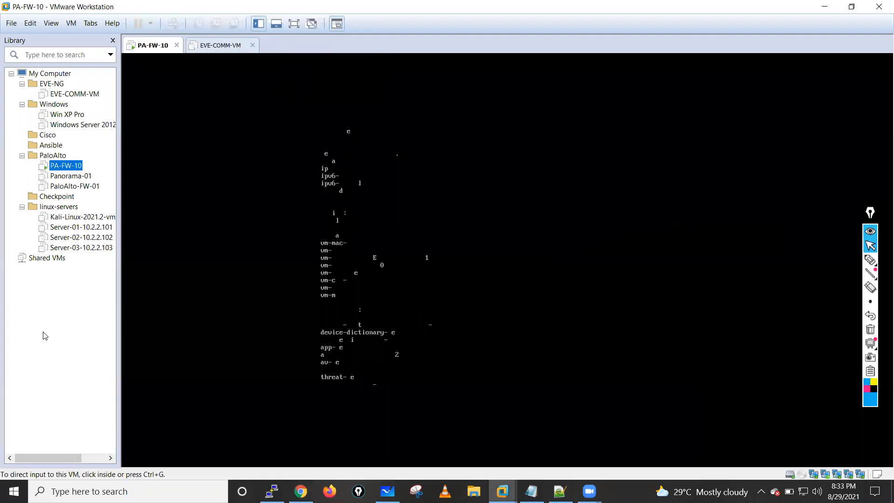
left_click(442, 222)
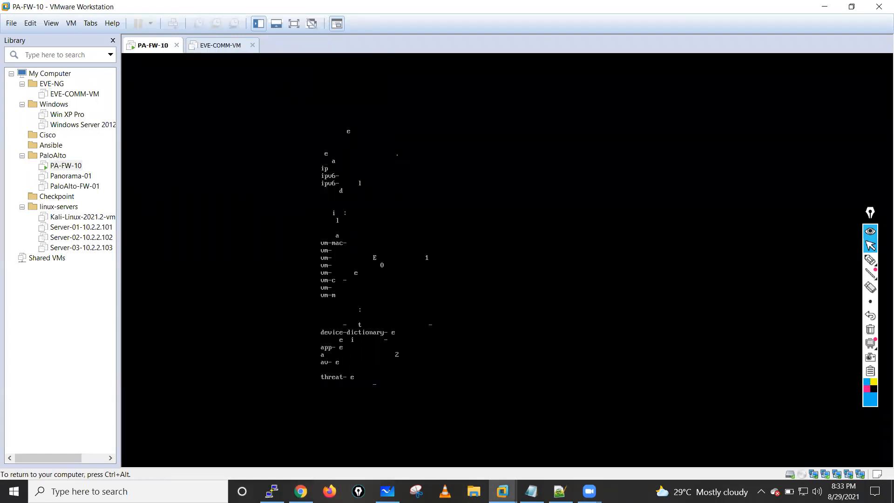
key("ctrl+alt")
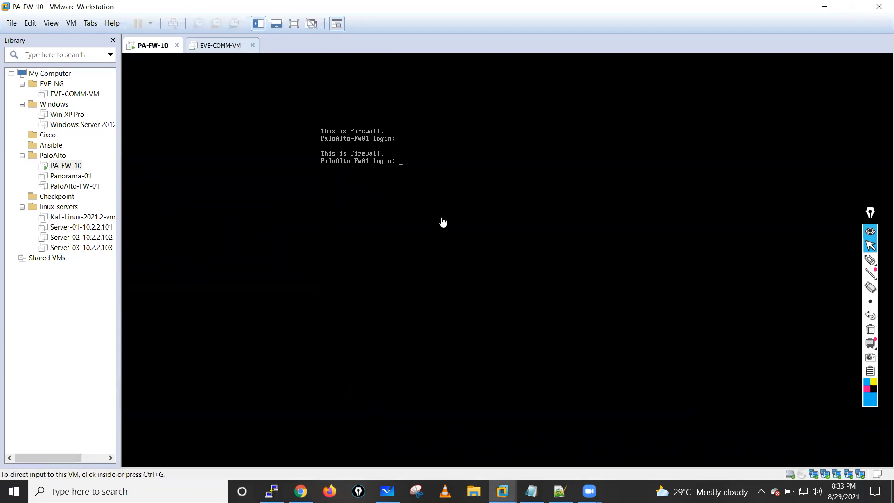
left_click(415, 168)
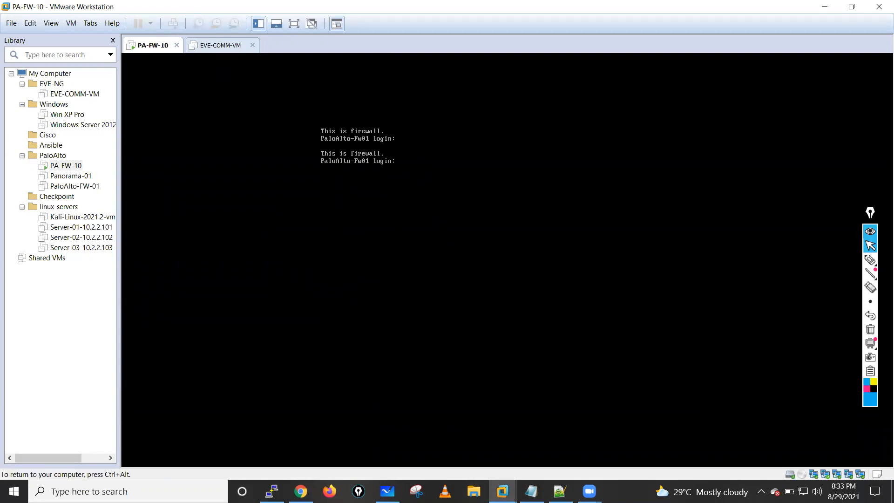
key("ctrl+alt")
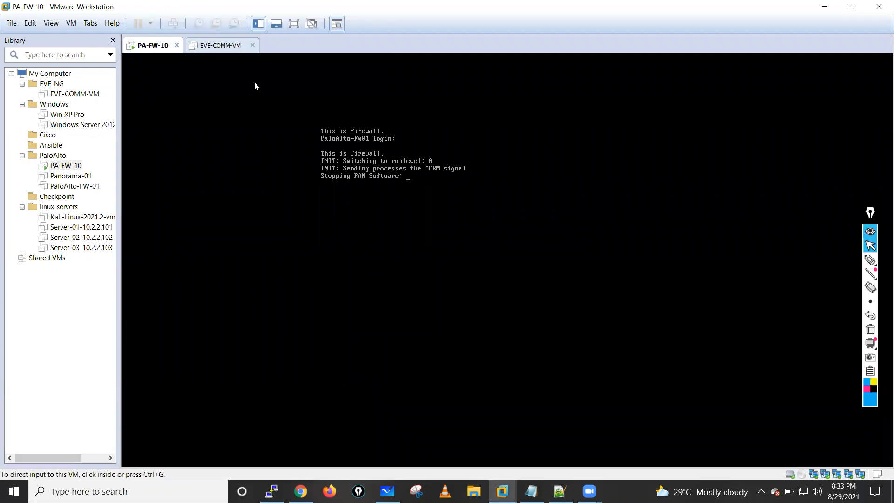
- Power on the EVE-COMM-VM virtual machine and check the firewall's PuTTY session while it boots
left_click(219, 46)
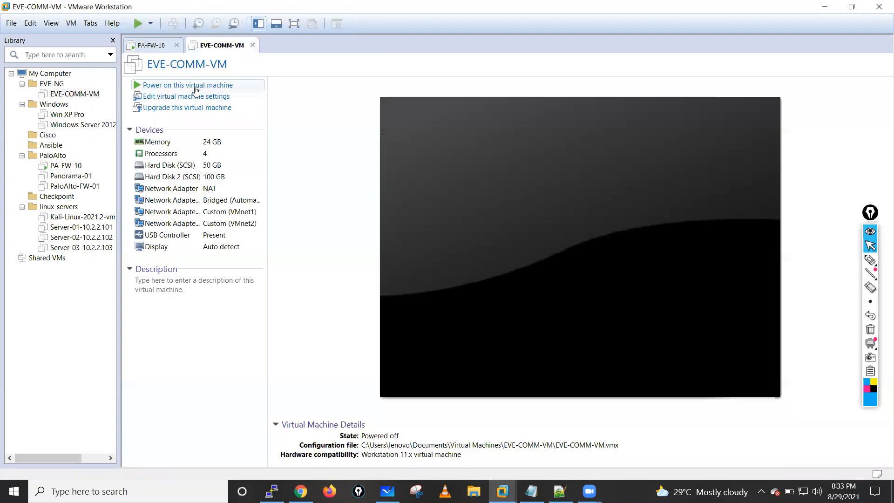
left_click(195, 86)
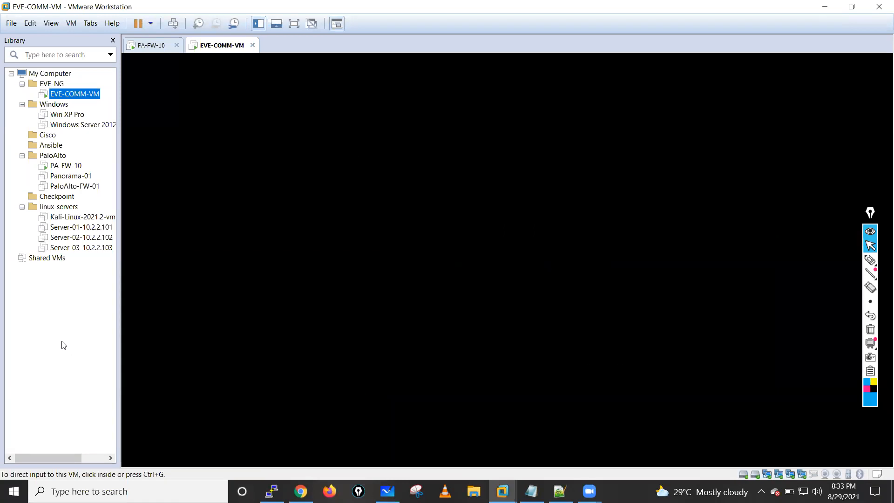
left_click(271, 492)
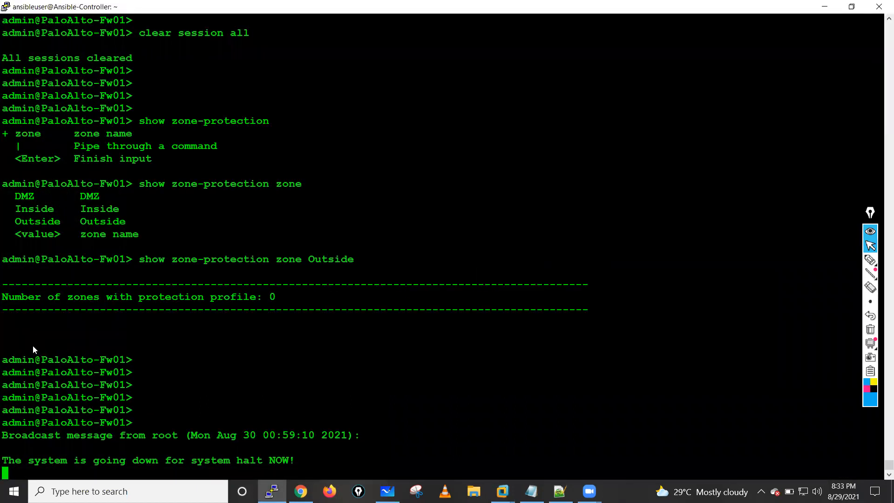
key("alt+Tab")
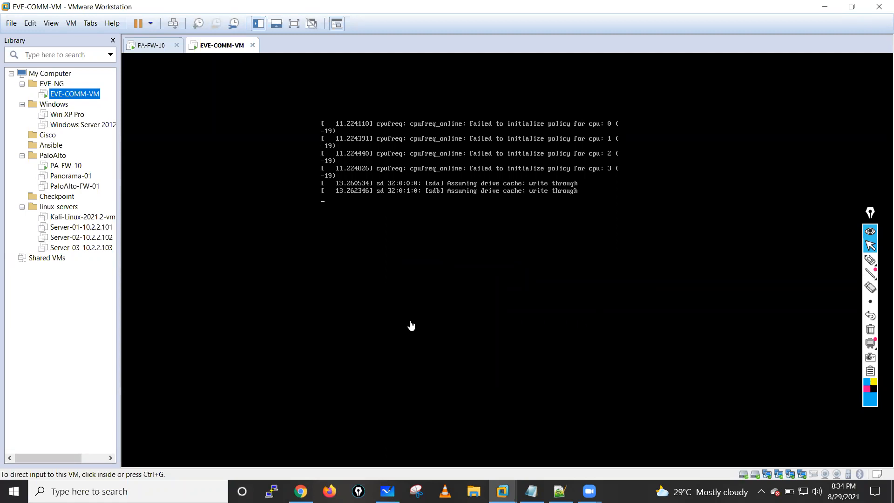
- Open the EVE | Topology bookmark in Chrome and sign in to EVE-NG with the username and password, using the native console
left_click(302, 491)
left_click(90, 49)
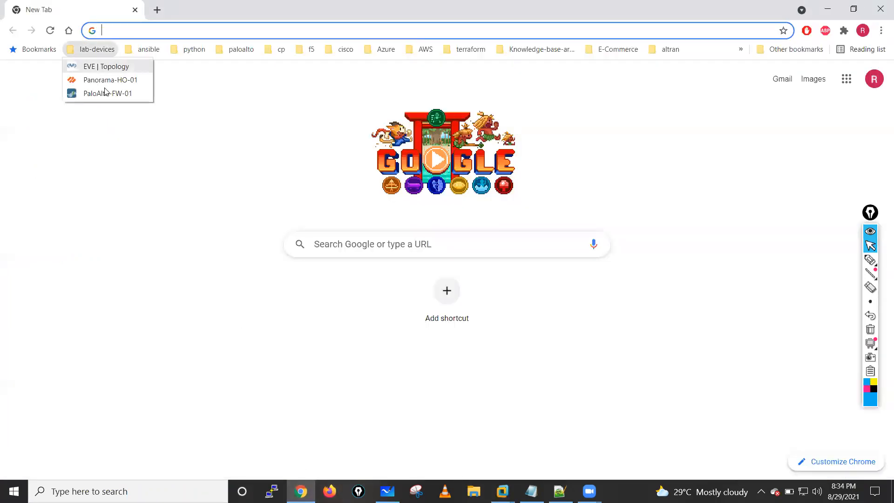
left_click(81, 66)
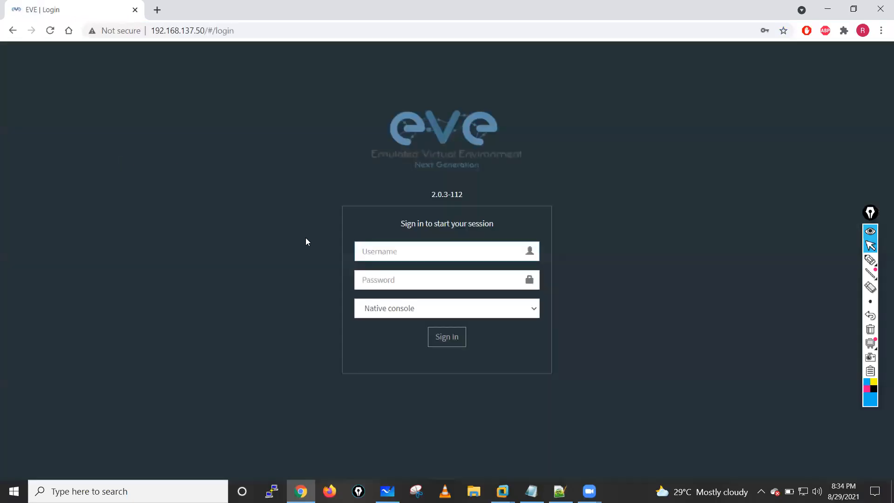
left_click(379, 252)
left_click(389, 277)
left_click(440, 336)
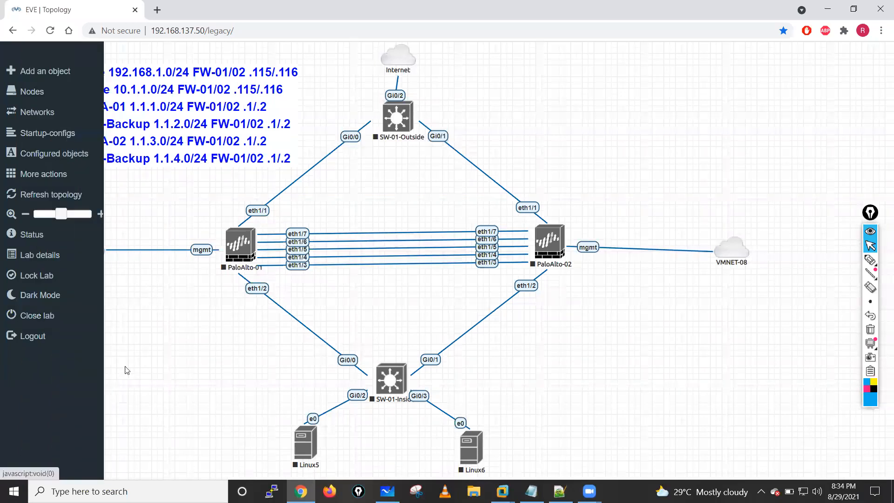
- Close the current EVE-NG lab and open PaloAlto Virtual Wire Deployment.unl from the PaloAlto folder
scroll(95, 365, "down", 2)
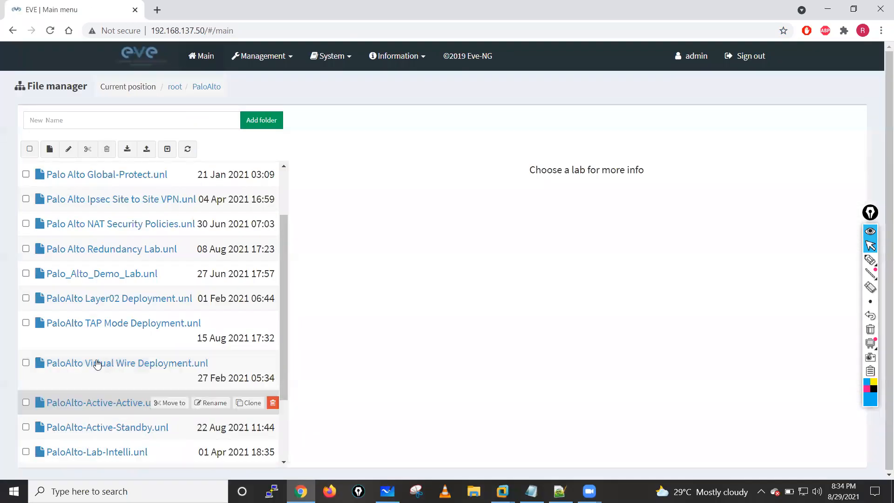
left_click(97, 363)
left_click(349, 467)
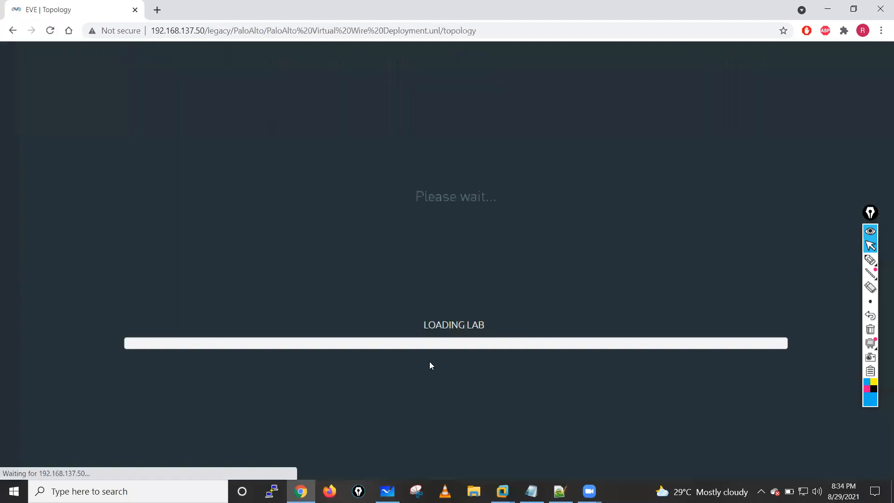
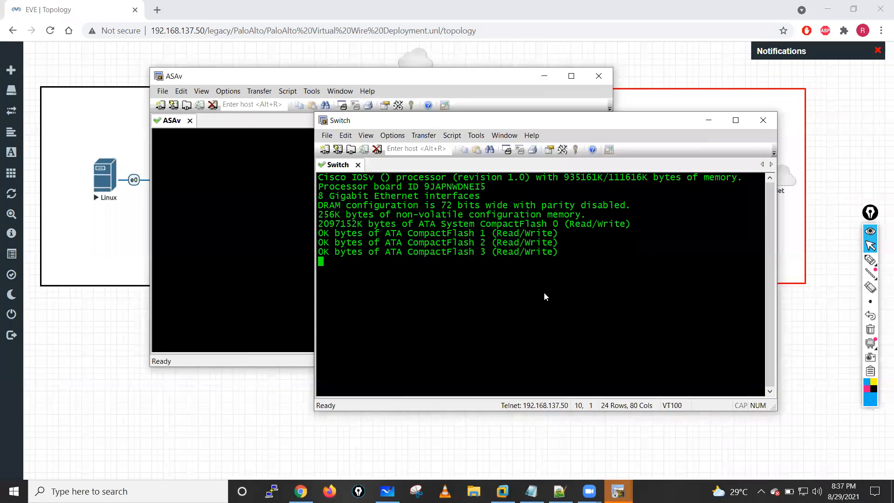
- Bring up the ASAv console and enter privileged EXEC mode on ASA-01 with the enable password left blank
left_click(222, 174)
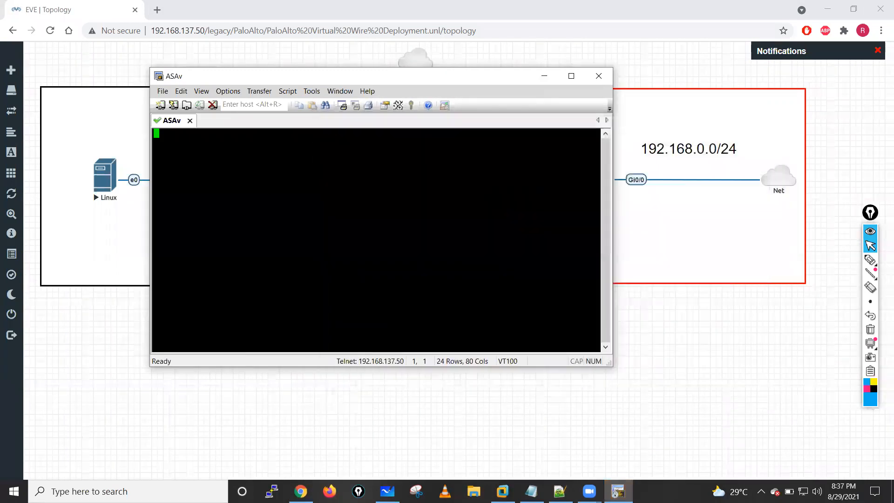
key("Return")
key("Return")
key("Return")
key("Return")
key("Return")
key("Return")
type("ena")
key("Return")
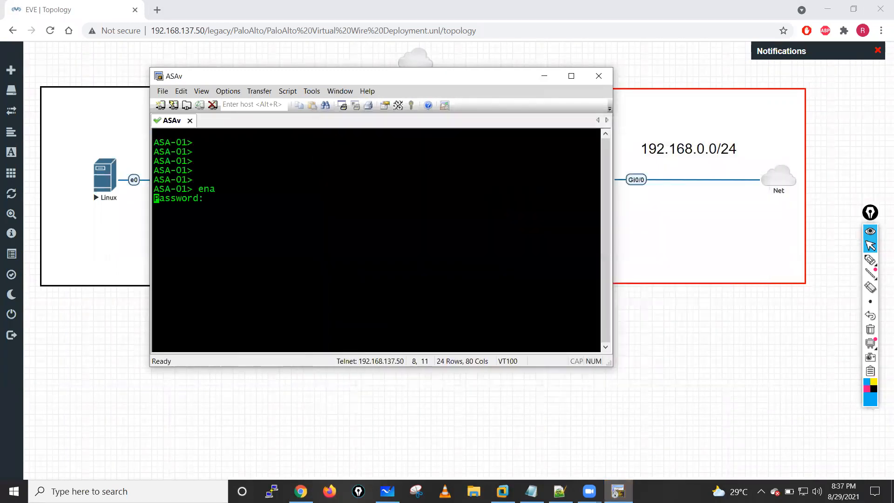
key("Return")
key("Return")
key("Return")
- Enter global configuration mode on ASA-01 with conf t and shift the console window slightly aside
type("con")
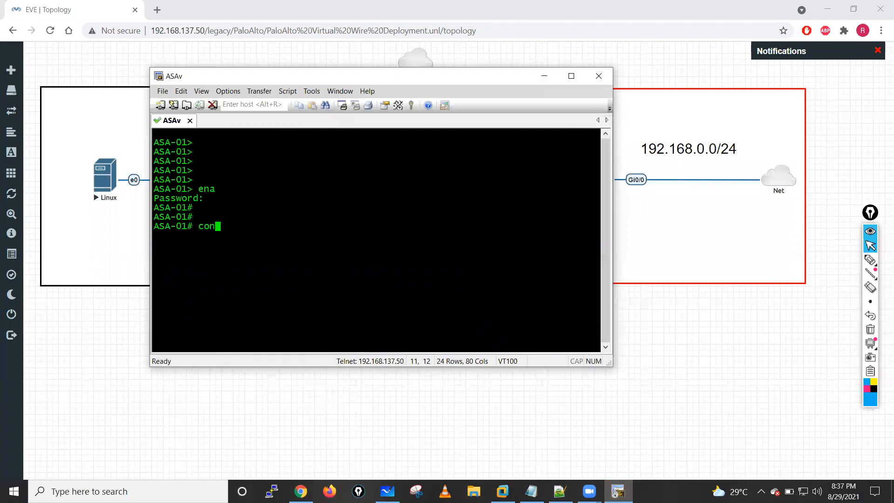
type("f t")
key("Return")
key("Return")
key("Return")
key("Return")
key("Return")
key("Return")
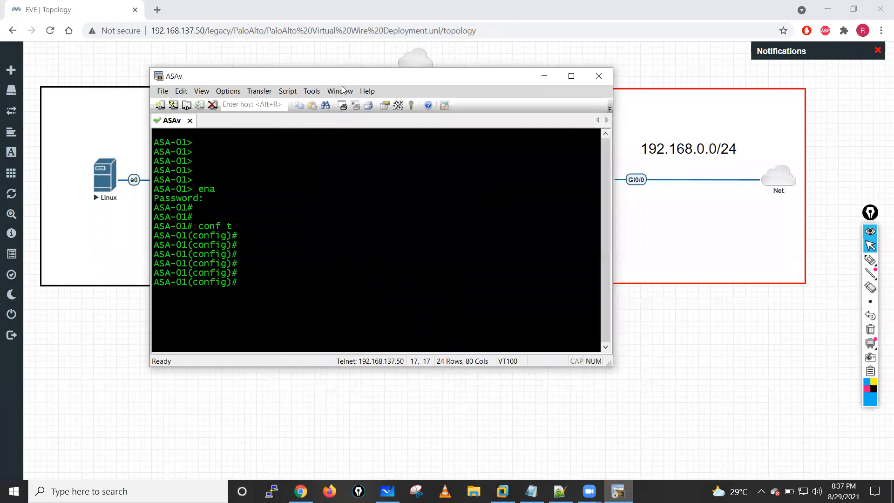
left_click_drag(496, 76, 483, 70)
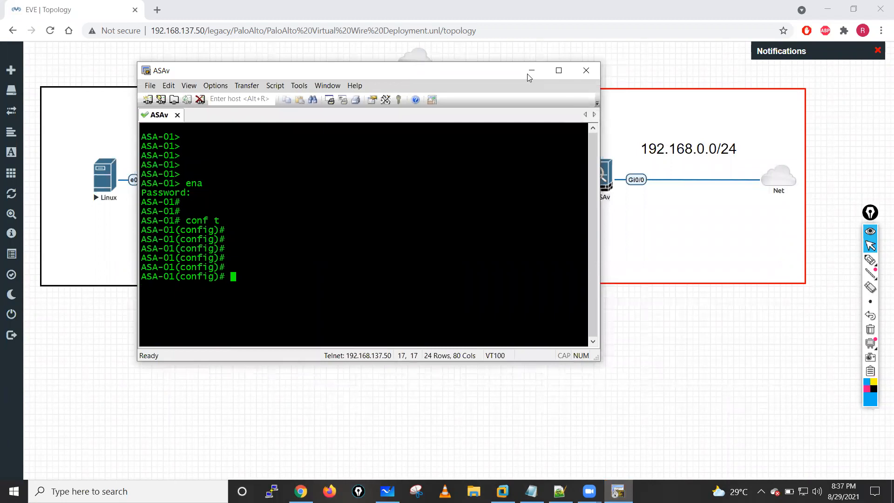
- Change the subnet label beside the ASAv in the EVE-NG topology to 192.168.1.0/24
double_click(680, 150)
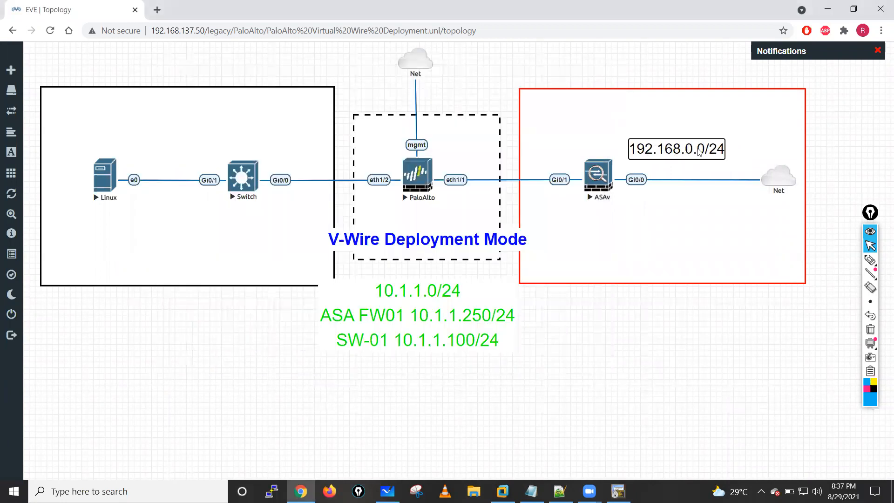
right_click(689, 148)
left_click(688, 148)
key("BackSpace")
type("1")
left_click(707, 337)
- Rename the Cloud1 network connected to the ASAv's Gi0/0 as Internet and save it
left_click(800, 204)
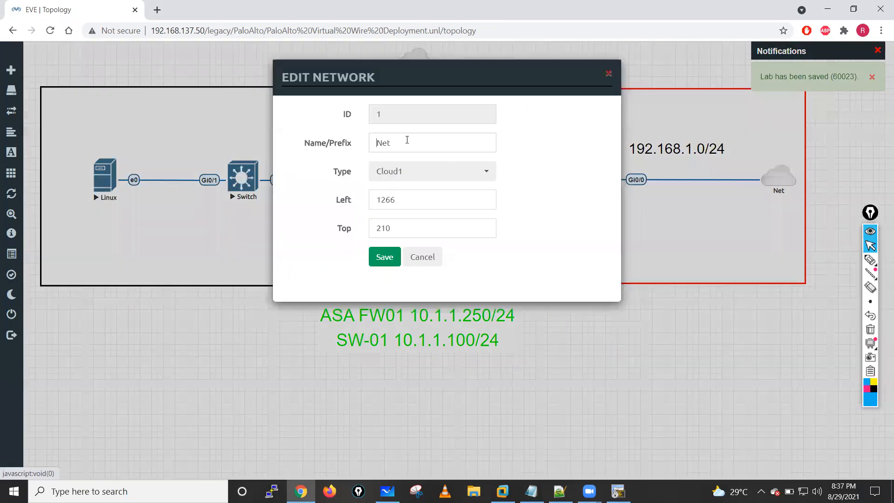
left_click(406, 141)
key("BackSpace")
key("BackSpace")
key("BackSpace")
type("Wifi")
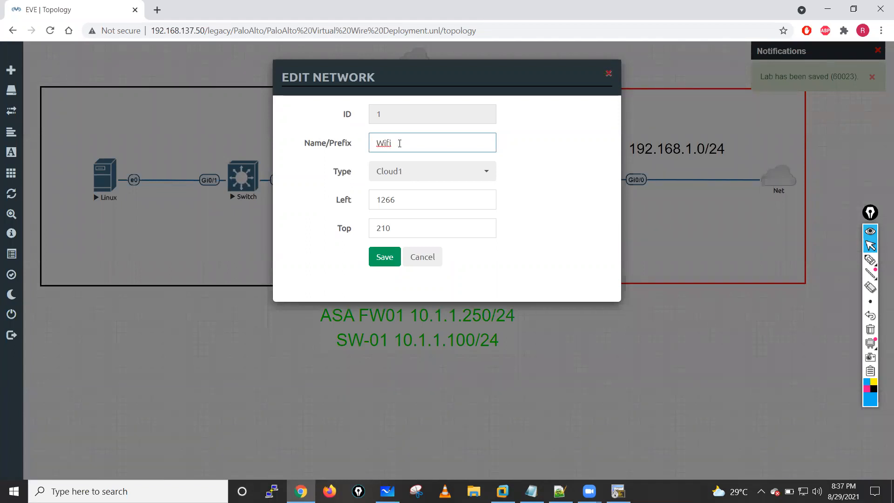
key("BackSpace")
key("BackSpace")
key("BackSpace")
key("BackSpace")
type("Internet")
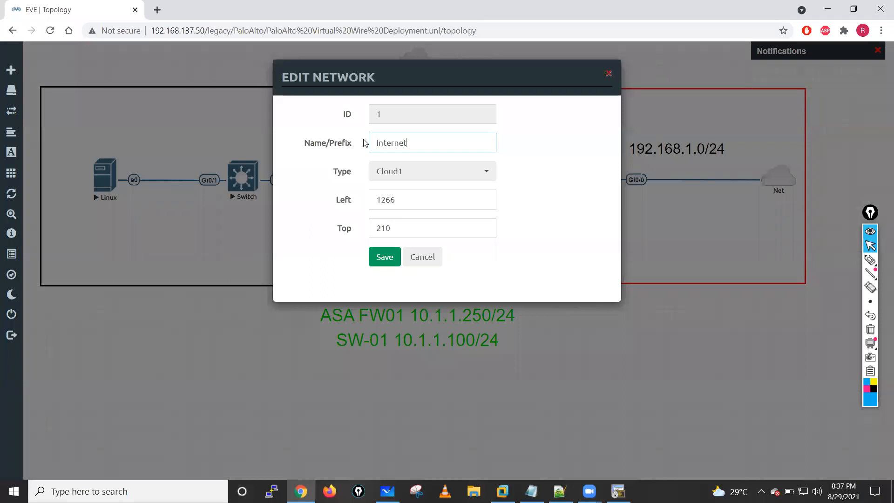
left_click(385, 258)
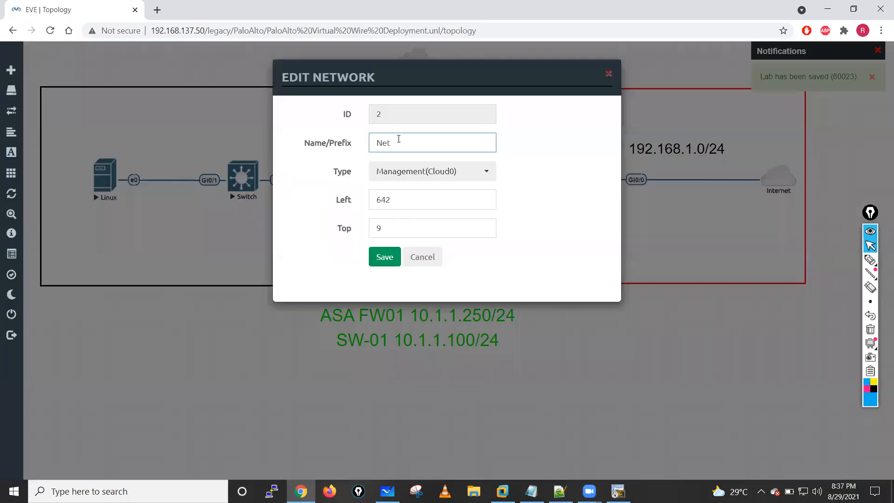
- Rename the management network cloud above the PaloAlto node as VMNET08 and save it
left_click_drag(399, 141, 341, 143)
type("VMNET08")
left_click(392, 254)
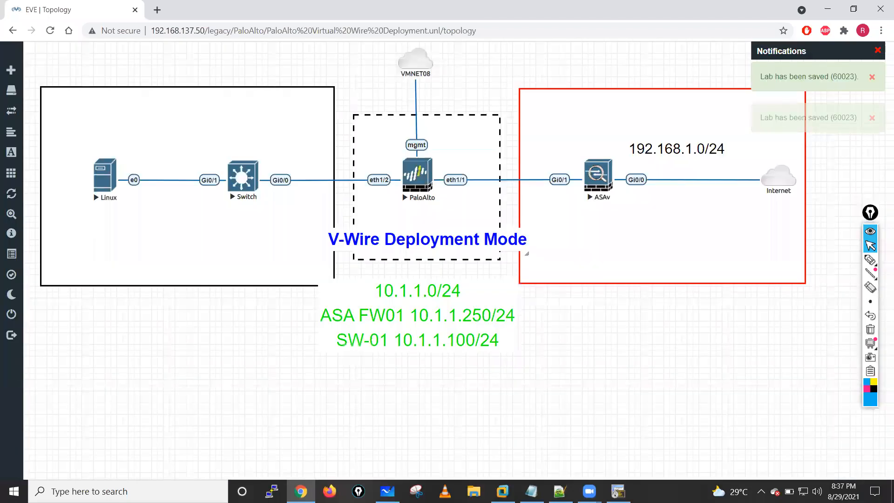
- Return to the ASAv console, enlarge its window and run sh run int g0/0
left_click(618, 491)
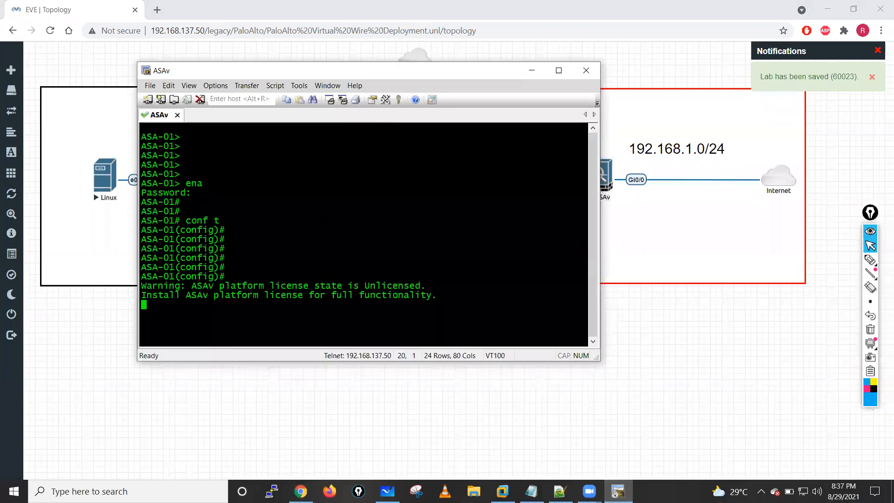
key("Return")
key("Return")
key("Return")
key("Return")
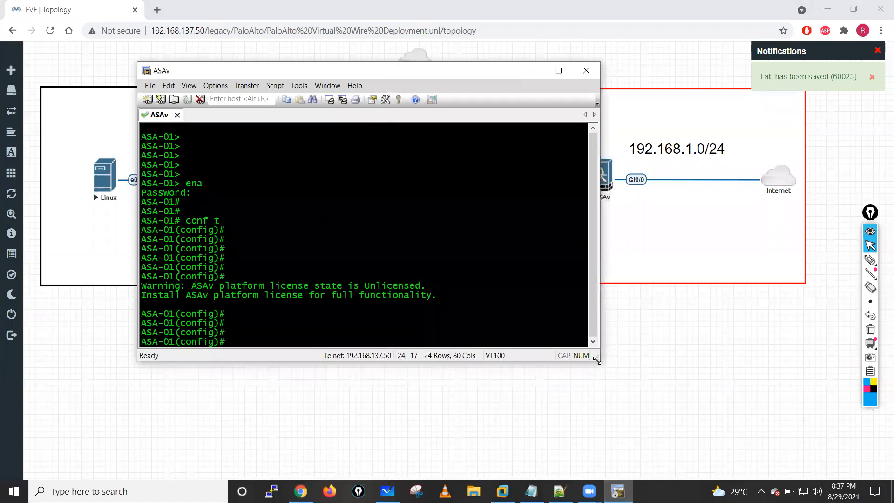
left_click_drag(597, 360, 648, 402)
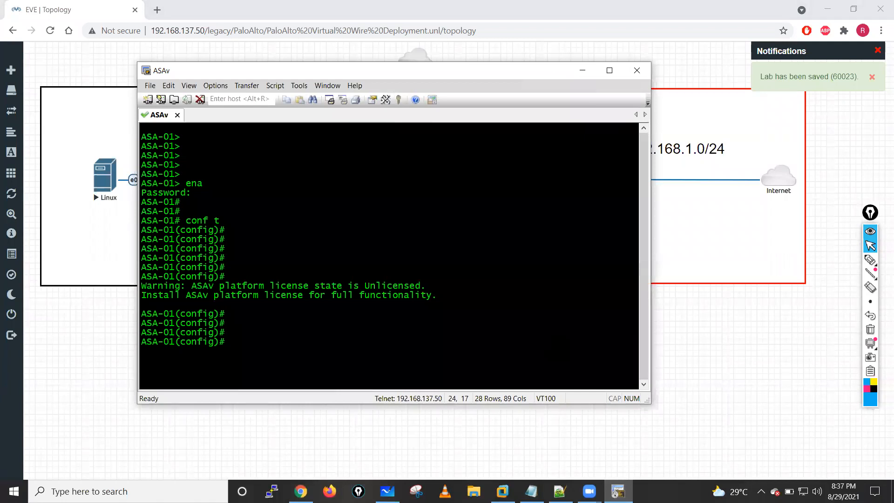
type("sh run int g")
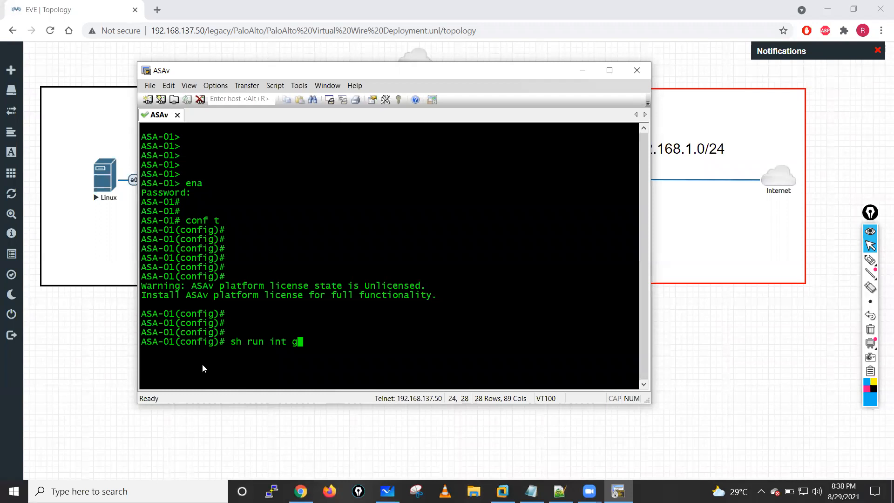
type("0/0")
key("Return")
- Copy the GigabitEthernet0/0 configuration from the ASAv console into a new Notepad document
left_click_drag(146, 343, 301, 344)
left_click_drag(147, 361, 360, 372)
key("ctrl+c")
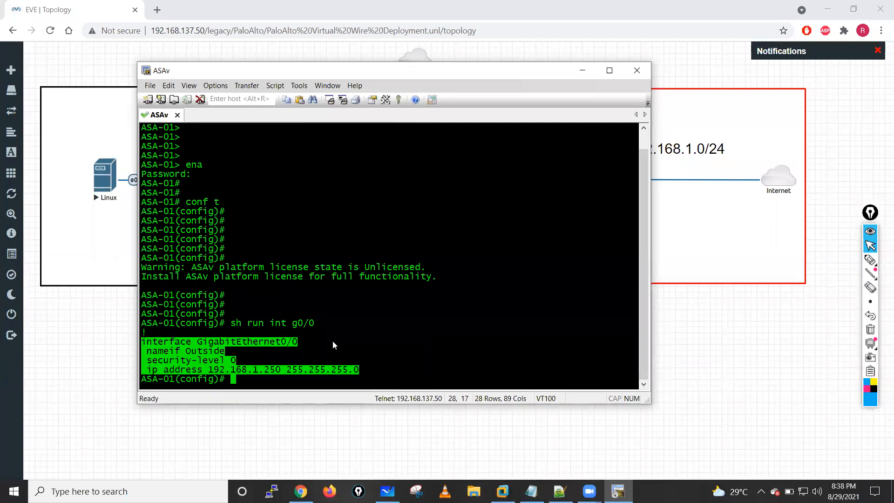
left_click(140, 488)
type("no")
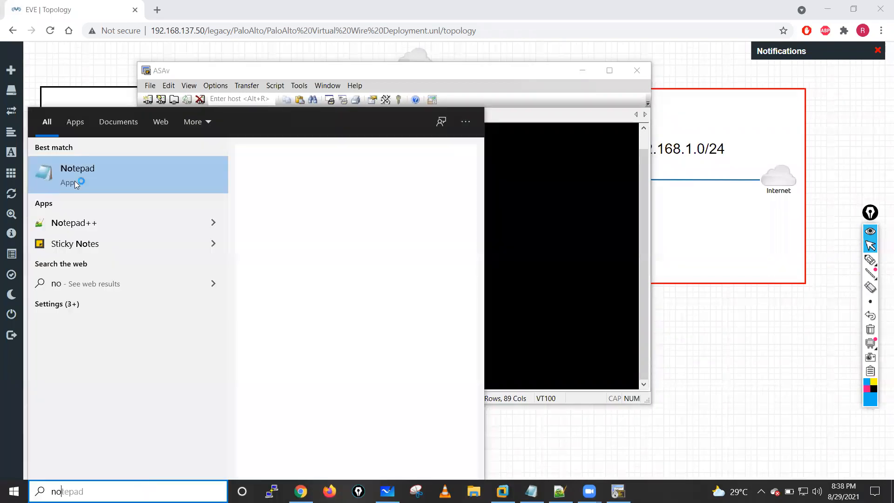
left_click(74, 181)
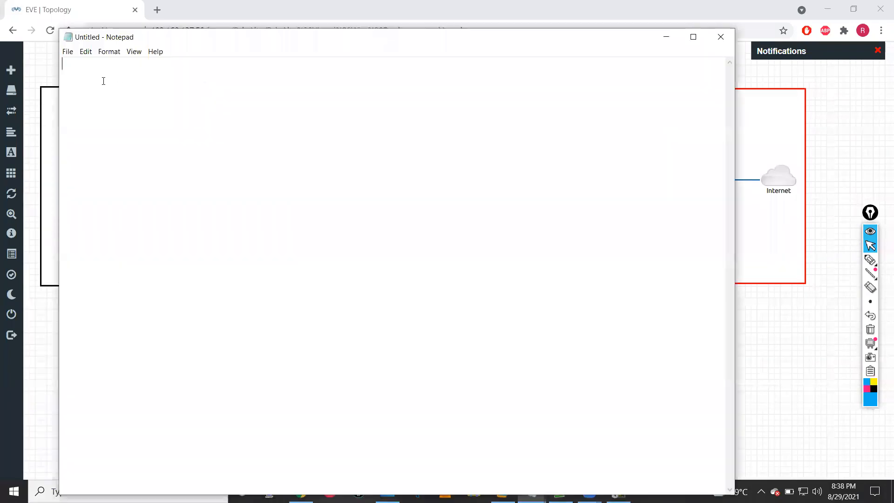
key("ctrl+v")
- Add the line hostname ASA-01 followed by a ! separator above the GigabitEthernet0/0 block
key("ctrl+Home")
key("Return")
key("Return")
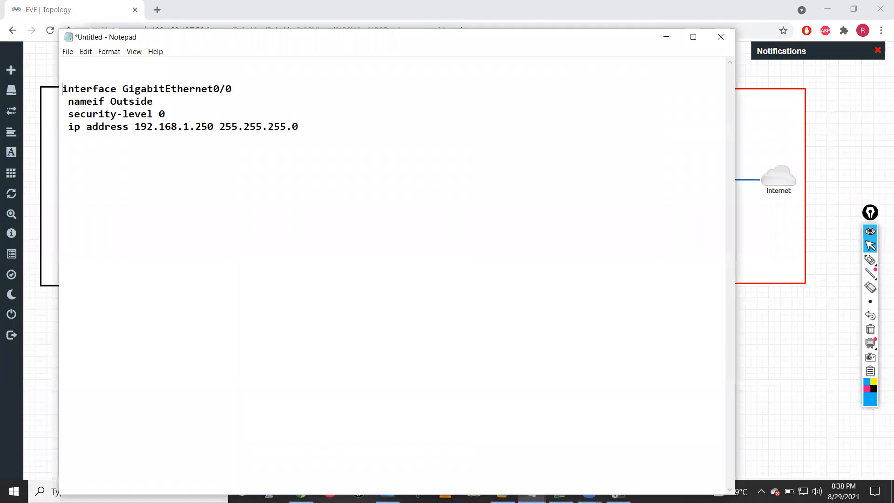
key("Up")
type("!")
key("Up")
key("Return")
type("h")
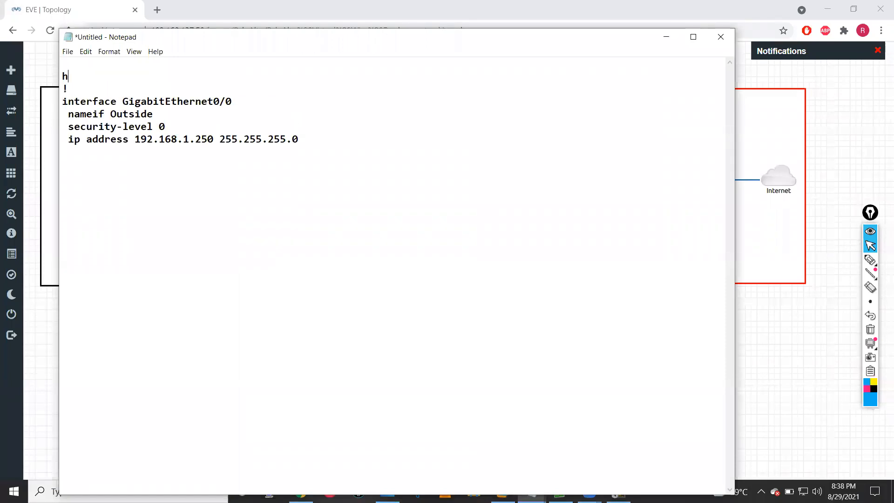
type("ostname ASA-01")
- Add a heading line reading ASA between rows of asterisks above the hostname line, followed by a blank line
key("Home")
key("Return")
key("Up")
type("************** ")
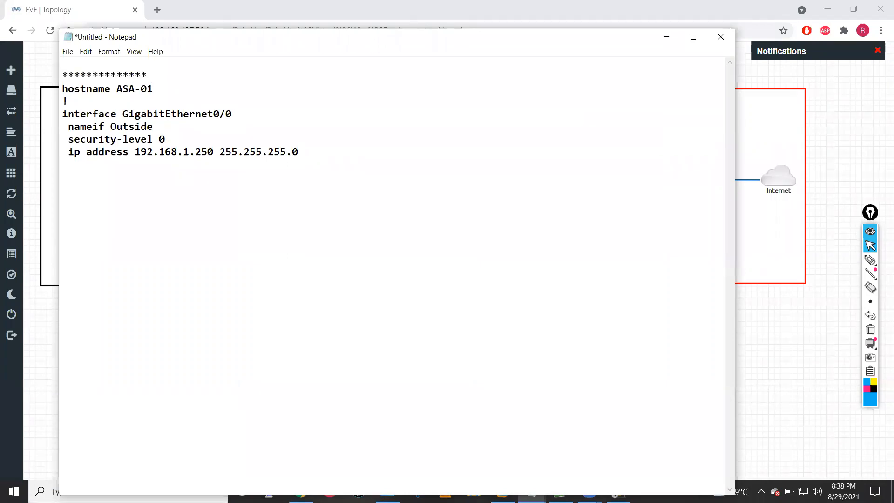
type("ASA *******************")
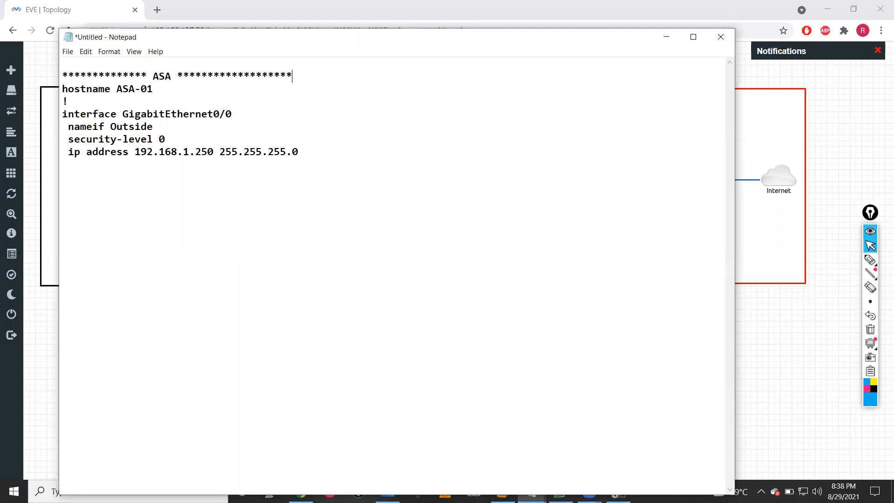
type("**")
key("Return")
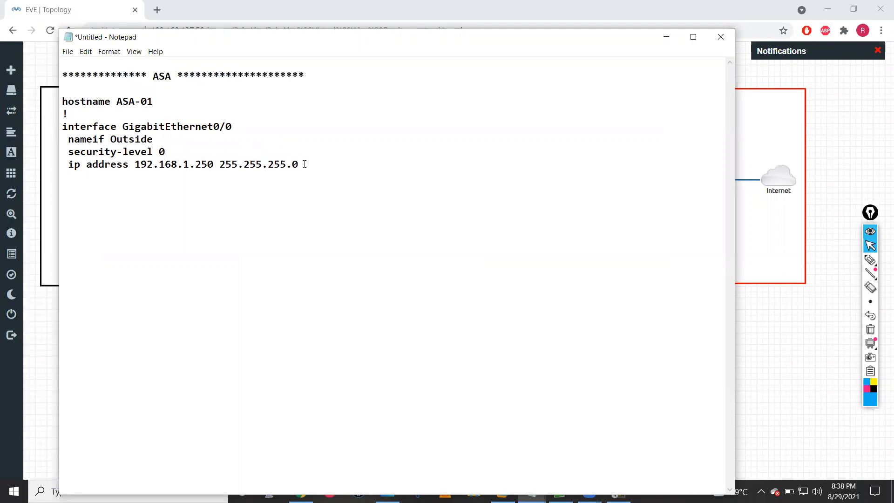
- Add the lines no shut and exit at the end of the GigabitEthernet0/0 block
type("noshut")
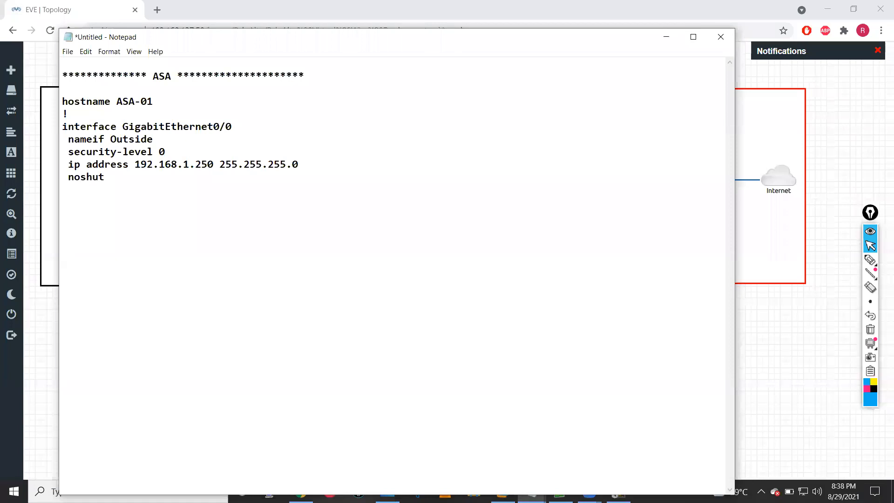
key("BackSpace")
key("BackSpace")
key("BackSpace")
key("BackSpace")
type("sh")
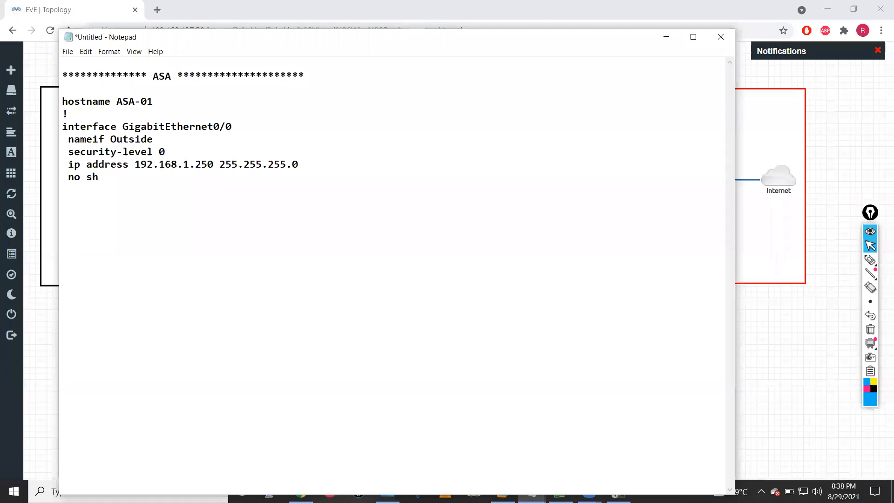
type("ut")
key("Return")
type("exit")
key("Return")
- Move the Notepad window up, switch to the ASAv console and run sh run int g0/1
left_click_drag(409, 36, 426, 12)
key("alt+Tab")
type("sh run int g")
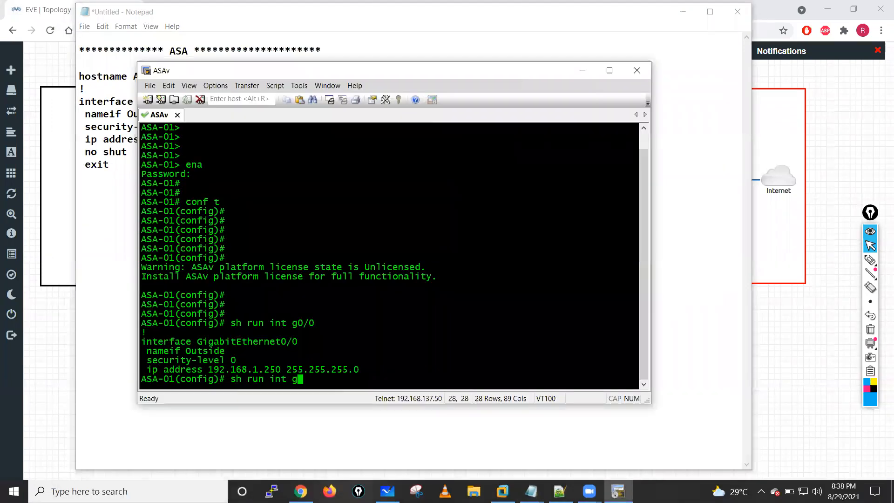
type("0/1")
key("Return")
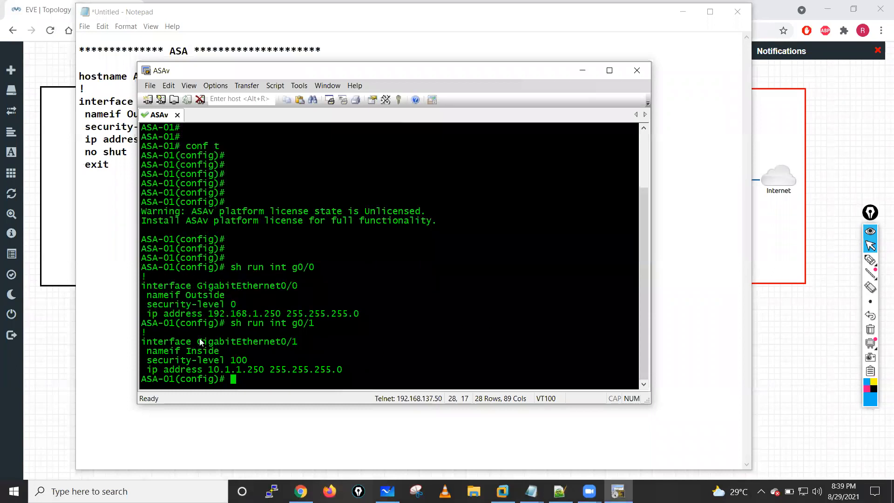
- Copy the GigabitEthernet0/1 configuration from the ASAv console into the Notepad document below the first interface block
left_click_drag(142, 341, 349, 369)
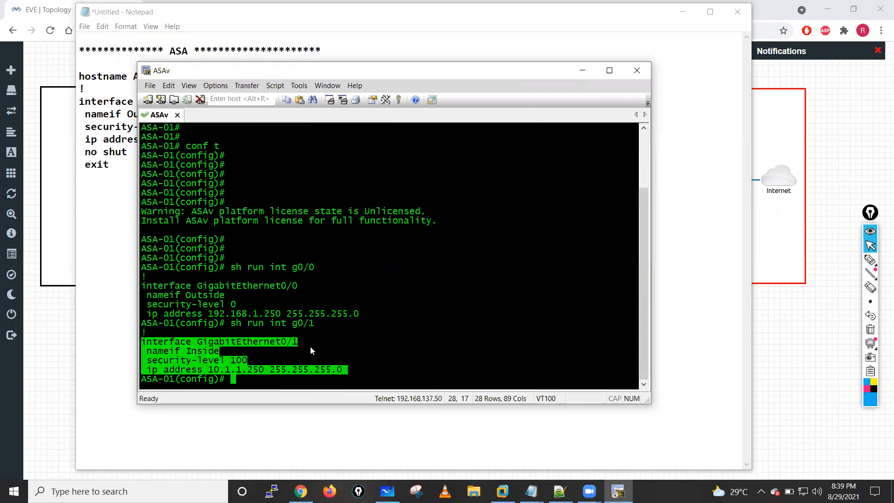
left_click(95, 174)
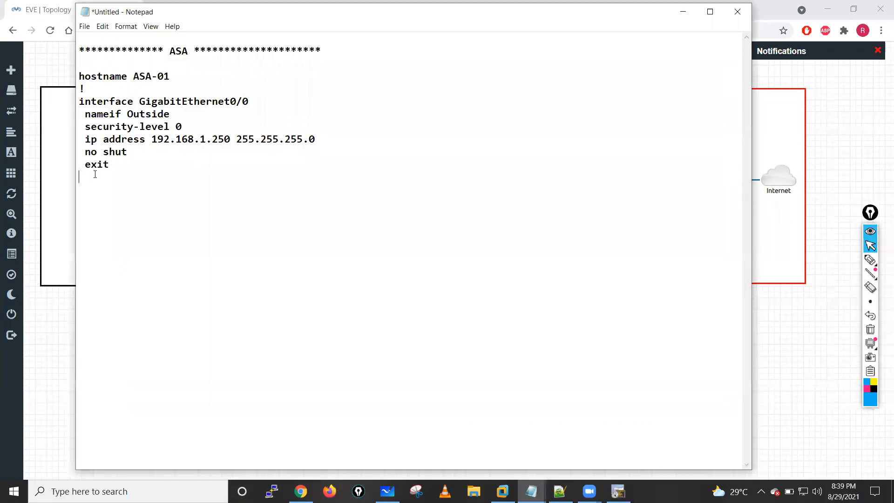
type("interface GigabitEthernet0/1  nameif Inside  security-level 100  ip address 10.1.1.250 255.255.255.0")
- Copy the no shut and exit lines to the end of the GigabitEthernet0/1 block and add a ! separator
left_click_drag(85, 152, 110, 163)
key("ctrl+c")
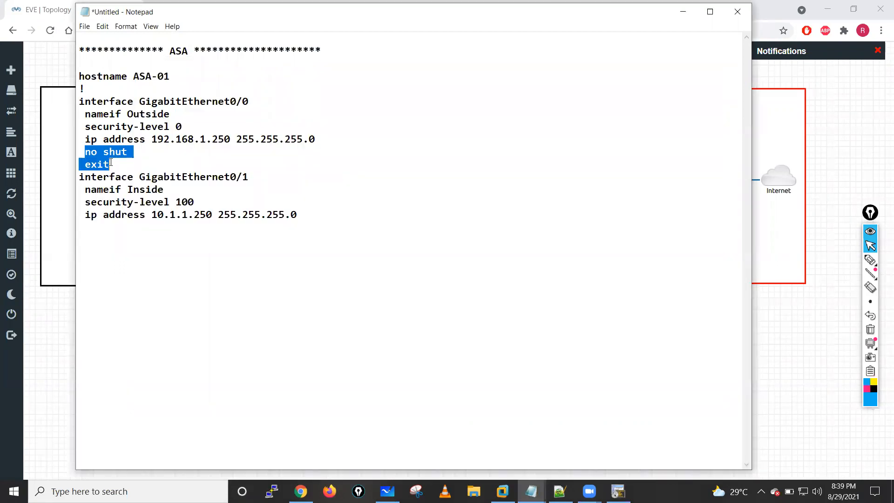
left_click(298, 215)
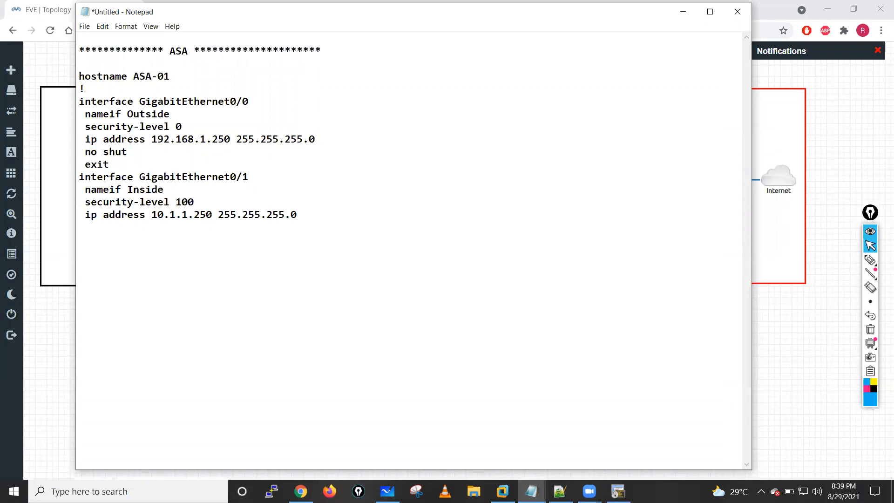
key("ctrl+v")
type("!")
- Switch to the ASAv console and run sh run access-list
key("alt+Tab")
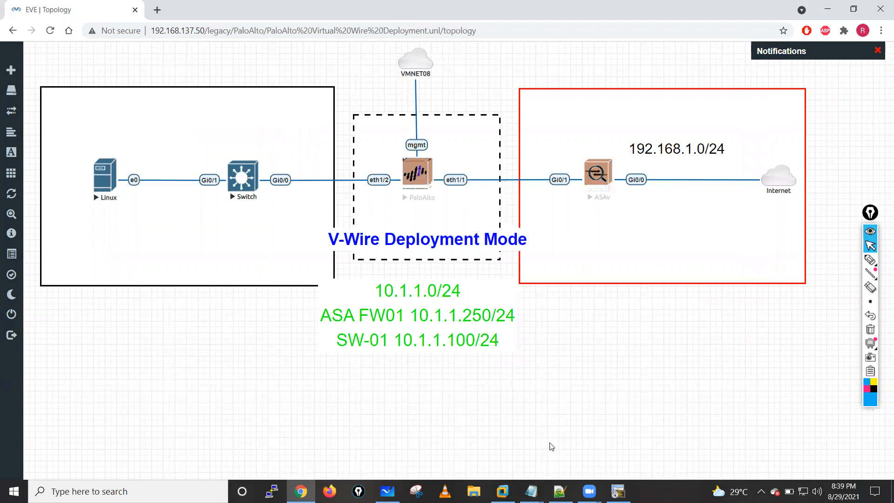
key("alt+Tab")
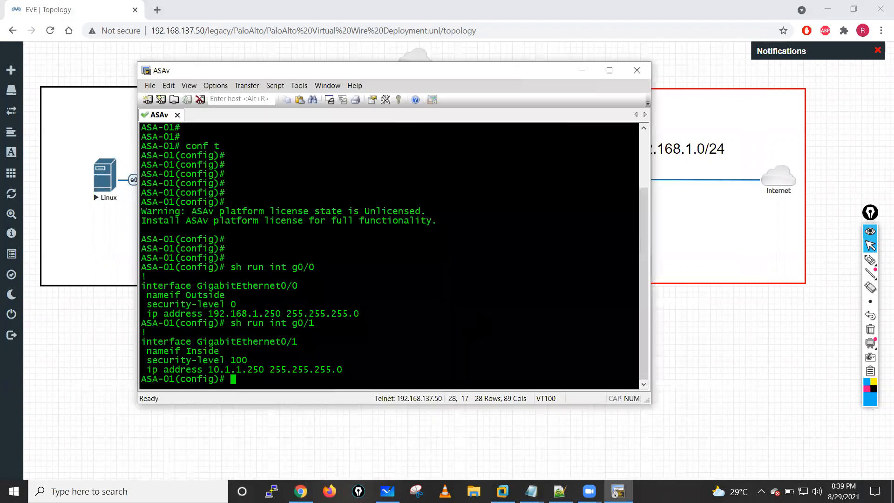
key("Return")
key("Return")
key("Return")
type("sh run ")
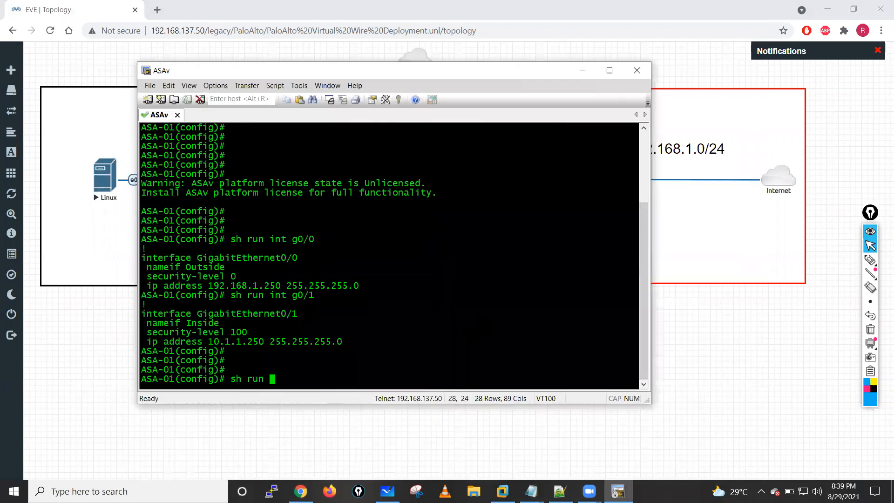
type("acce")
key("Tab")
type("ss-l")
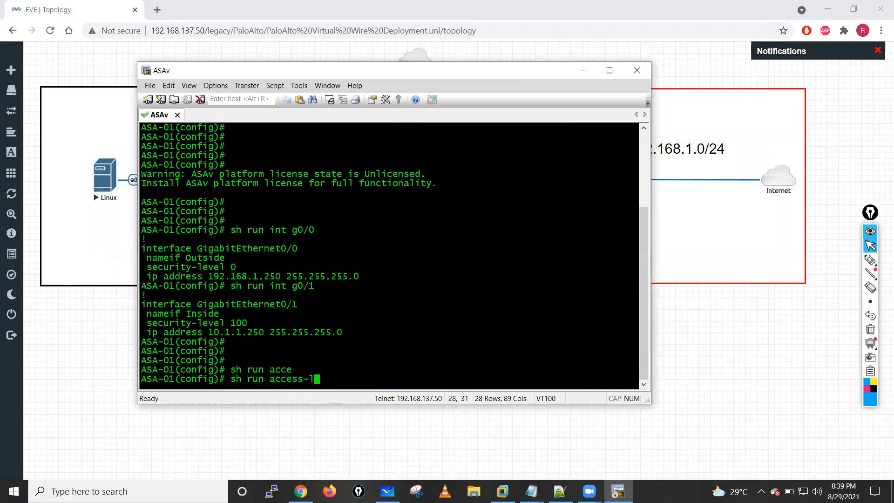
key("Tab")
key("Return")
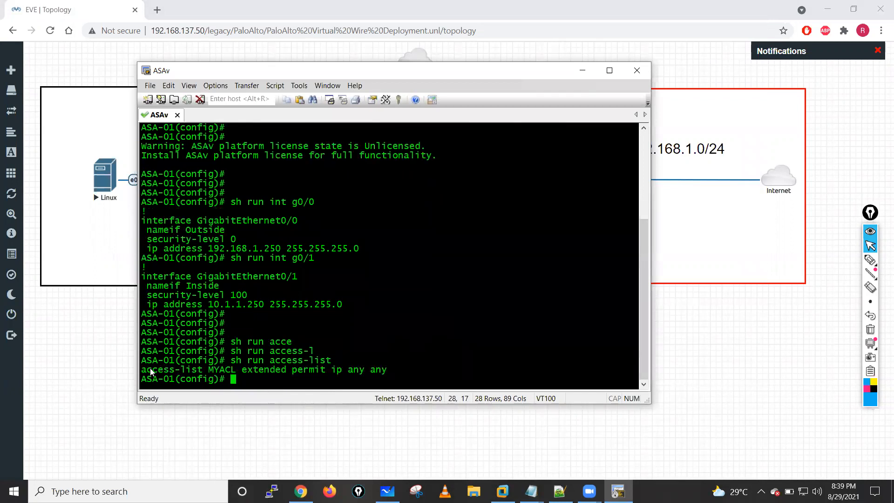
- Copy the MYACL access-list line from the ASAv console into the Notepad document below the last ! separator
left_click_drag(146, 371, 429, 378)
key("ctrl+c")
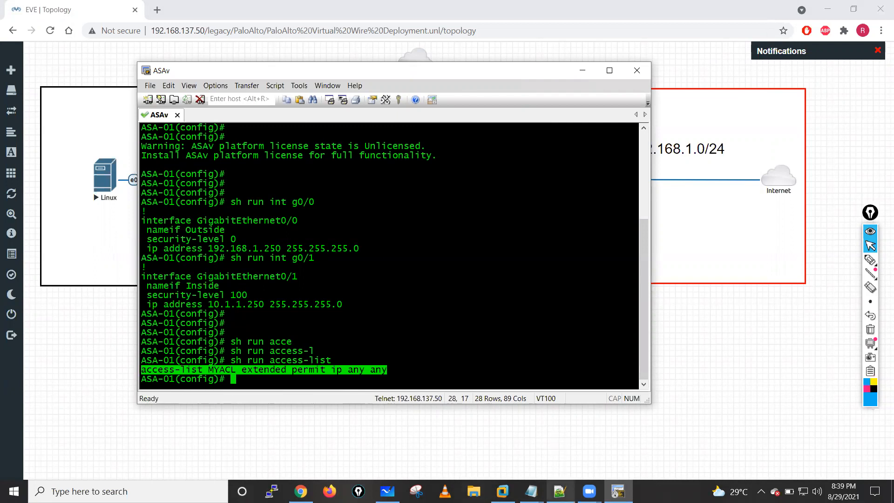
left_click(532, 491)
left_click(586, 439)
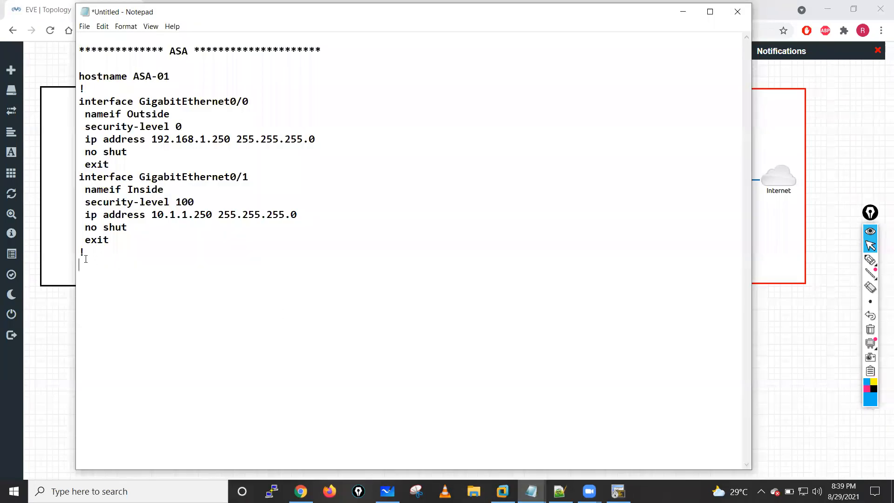
left_click(83, 263)
key("ctrl+v")
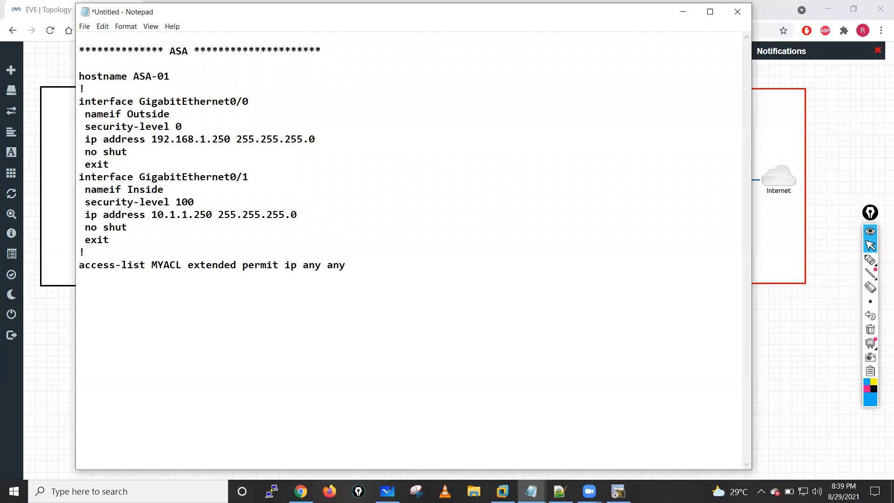
- Return to the ASAv console and run sh run access-group
left_click(618, 491)
type("sh run acce")
key("Tab")
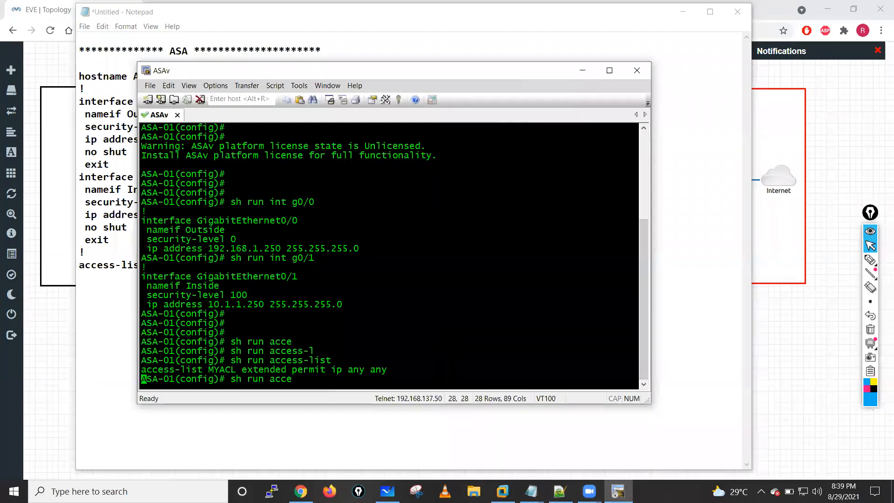
type("g")
key("Tab")
key("Return")
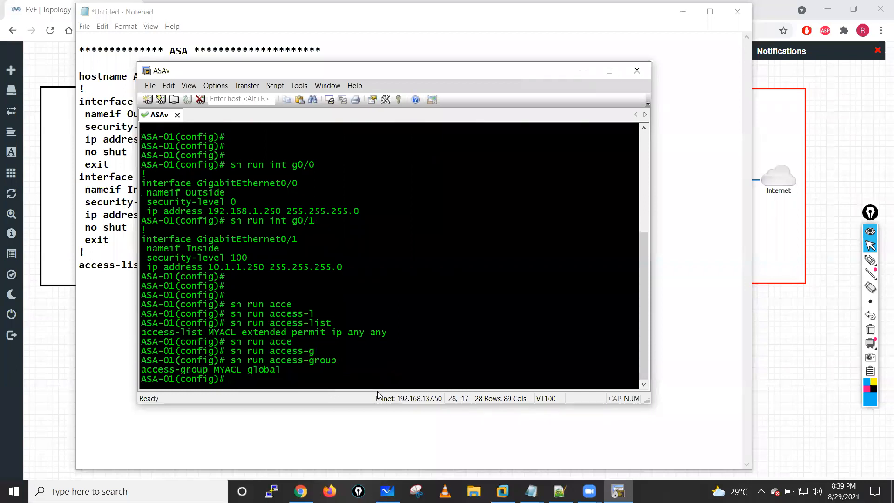
- Copy the access-group MYACL global line into Notepad below the access-list line and add a ! separator
left_click_drag(142, 369, 299, 369)
key("ctrl+c")
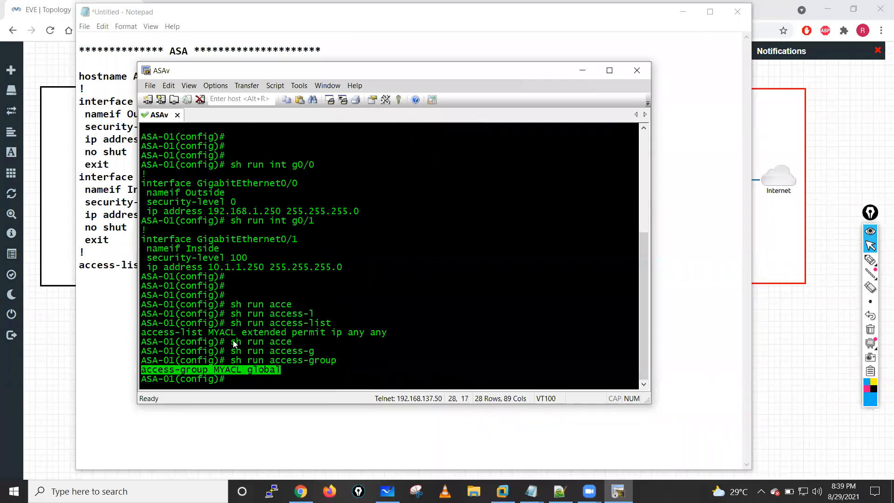
left_click(94, 277)
key("ctrl+v")
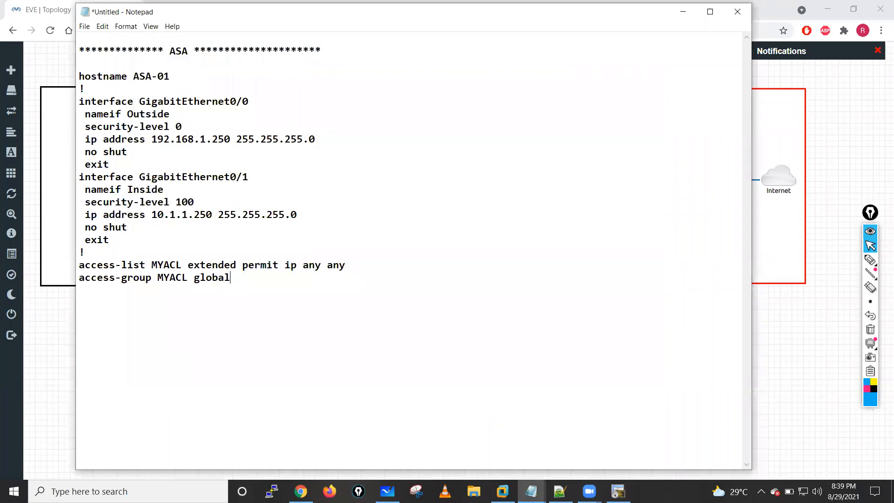
key("Return")
type("!")
- Switch back to the ASAv console and run sh run route
left_click(618, 491)
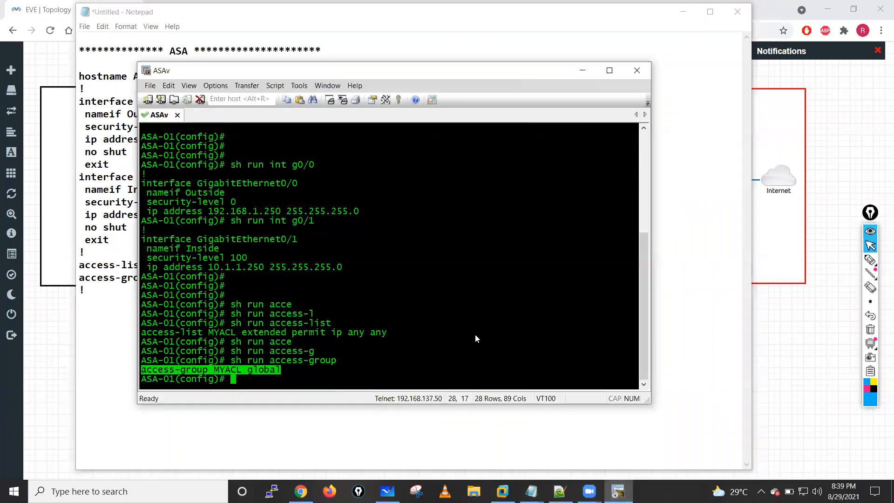
type("sh run rou")
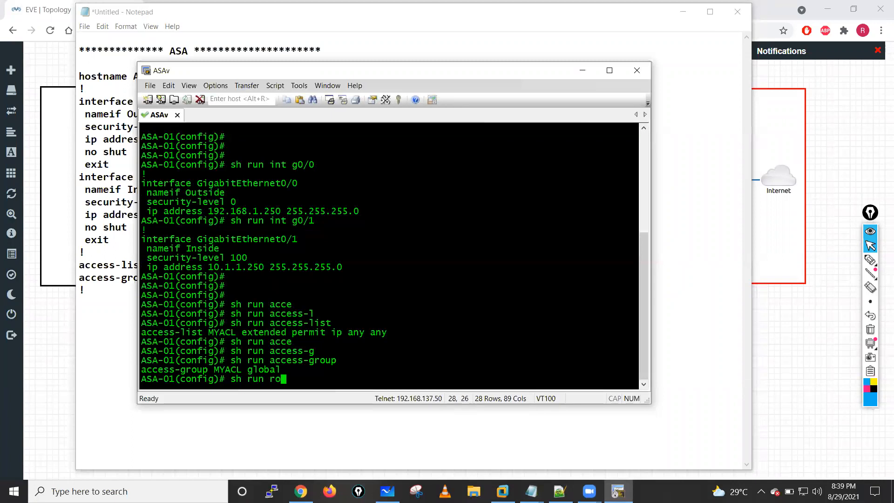
key("Tab")
key("Return")
- Copy the Outside default route via 192.168.1.1, without its trailing metric, into Notepad above the access-list line, followed by a ! separator
left_click_drag(143, 371, 371, 374)
key("ctrl+c")
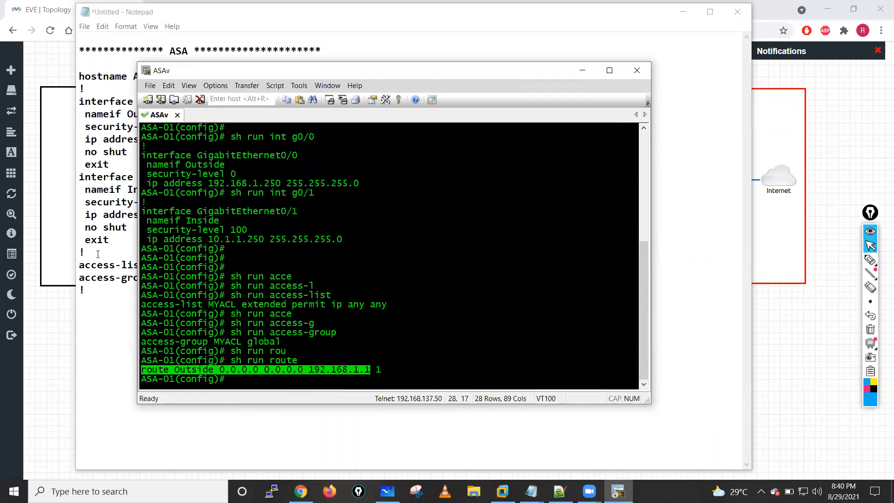
left_click(98, 254)
key("Return")
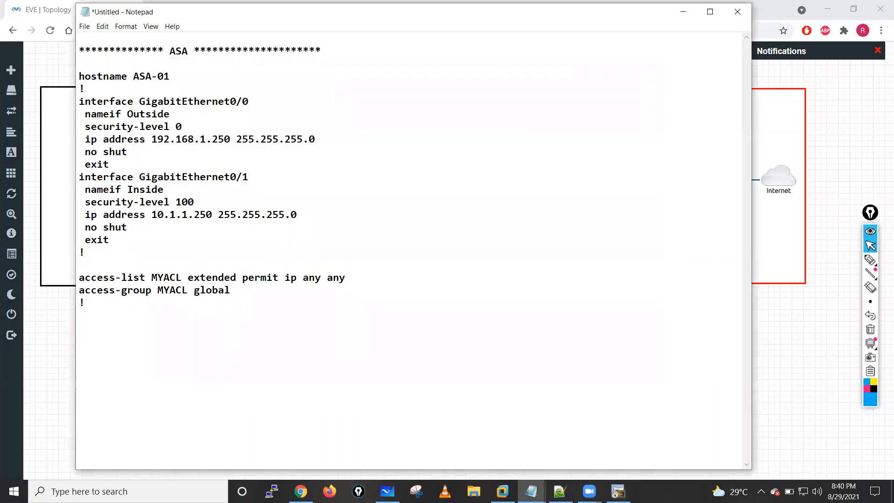
key("ctrl+v")
key("Return")
type("!")
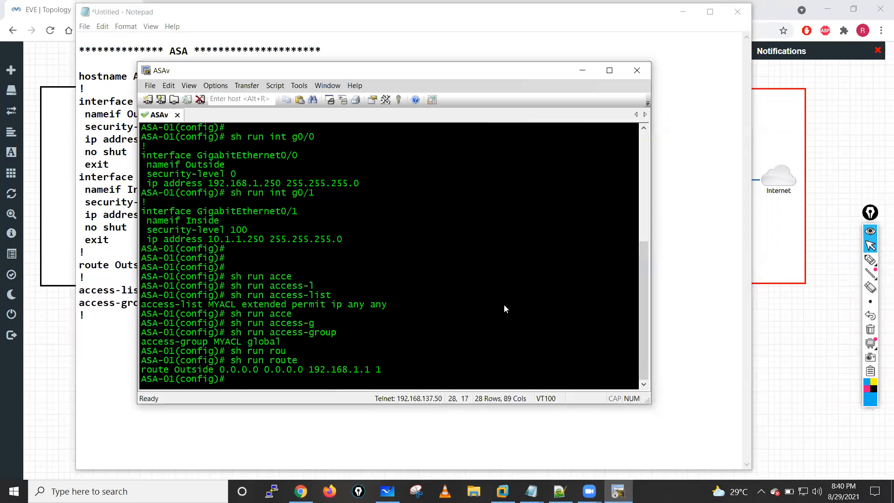
- Run sh run object in the ASAv console
key("Return")
key("Return")
key("Return")
type("sh run ")
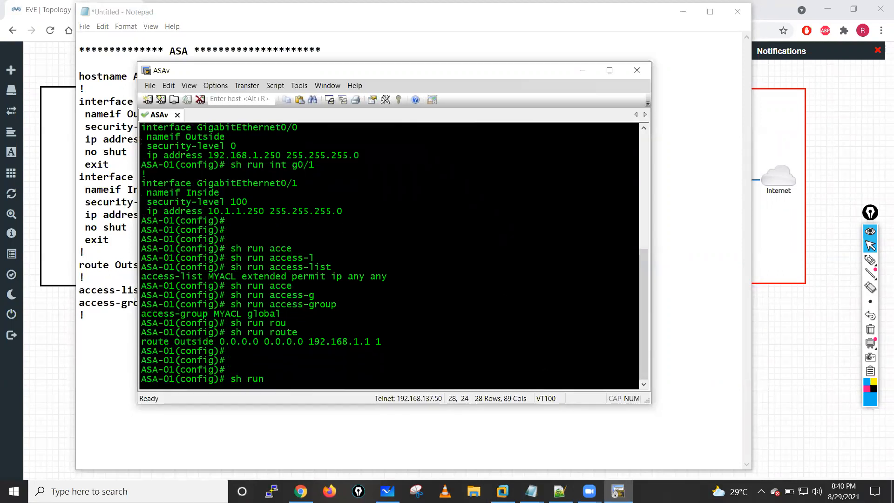
type("ob")
key("Tab")
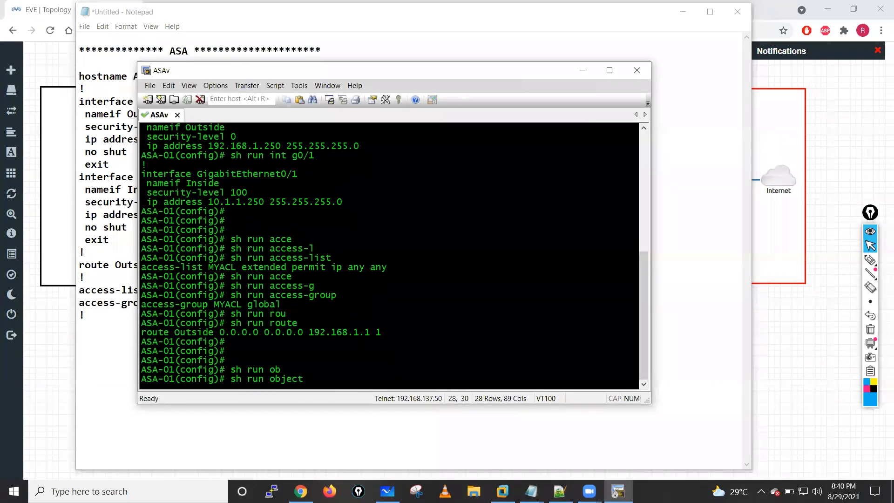
key("Return")
- Copy the PAT and Inside-server network object definitions from the ASAv console to the end of the Notepad document
left_click(144, 342)
left_click_drag(163, 348, 286, 354)
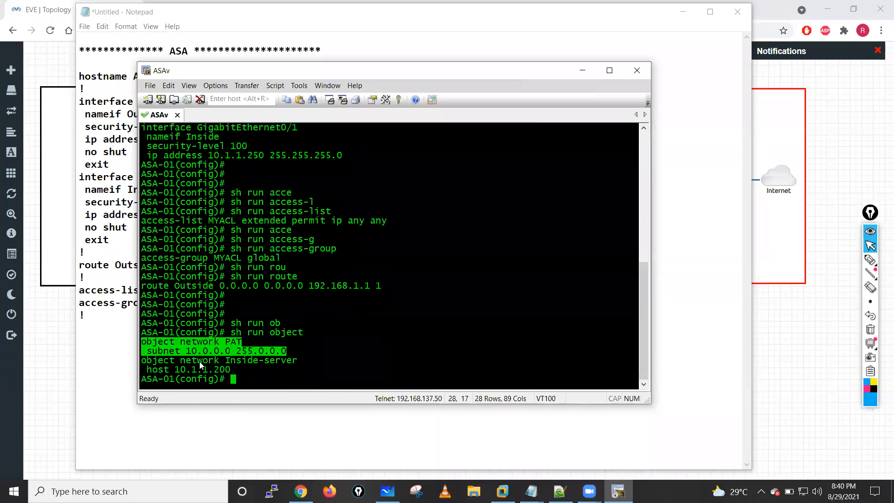
left_click(267, 365)
left_click_drag(142, 342, 260, 370)
left_click(83, 331)
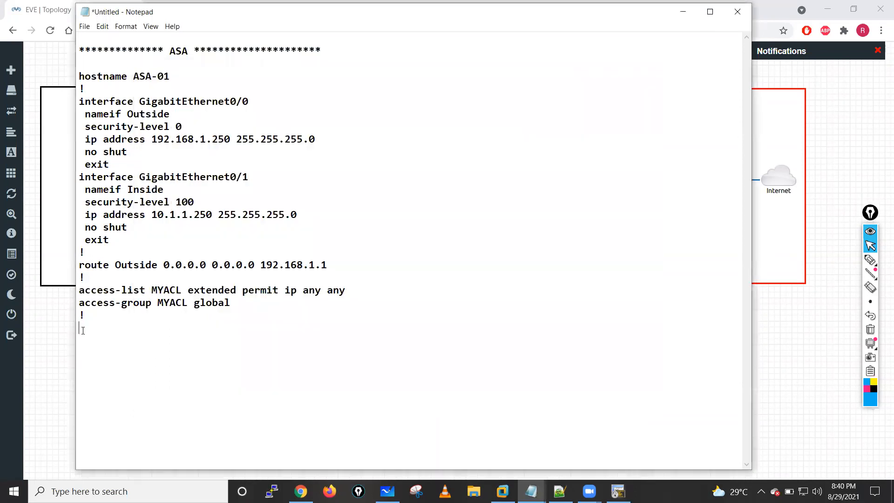
type("object network PAT  subnet 10.0.0.0 255.0.0.0 object network Inside-server  host 10.1.1.200")
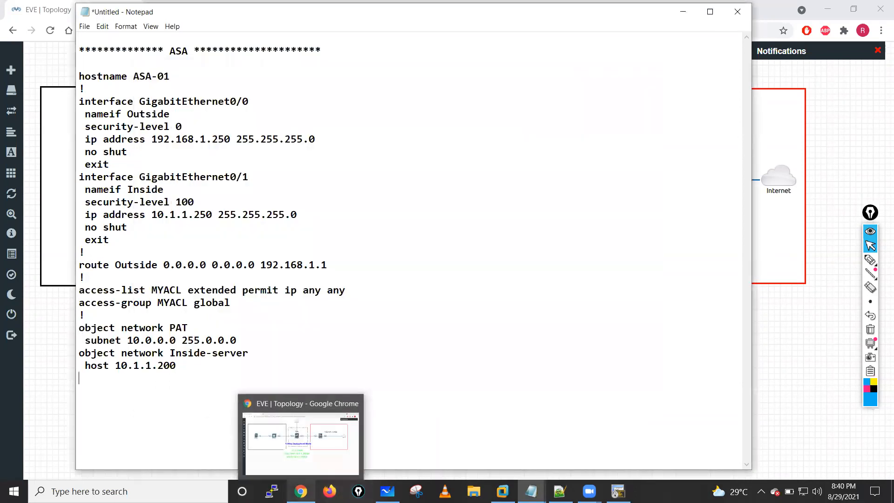
- Go back to the ASAv console and run sh run nat
left_click(618, 491)
type("sh run")
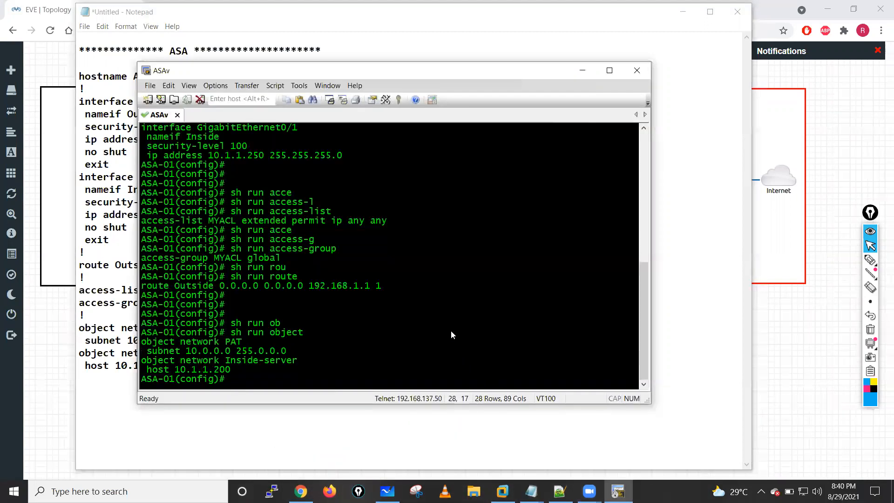
type(" nat")
key("Return")
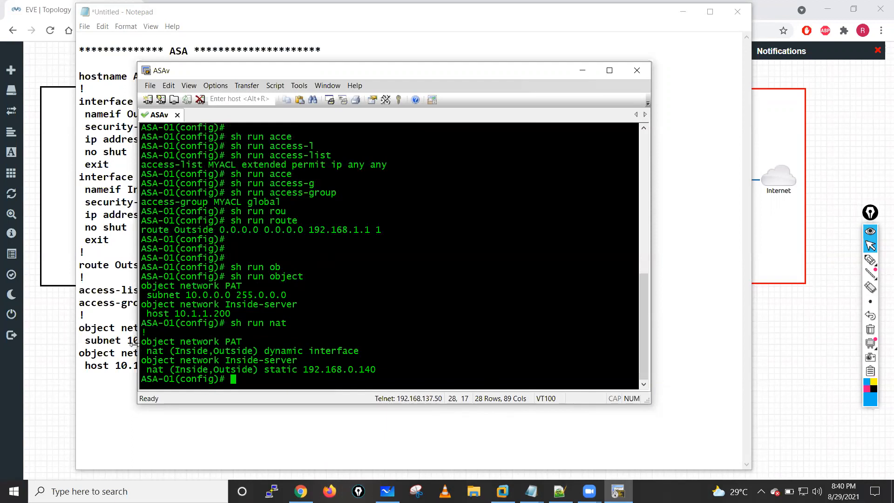
- Copy the nat (Inside,Outside) dynamic interface line into Notepad below the subnet line of the PAT object
left_click_drag(147, 351, 359, 350)
key("ctrl+c")
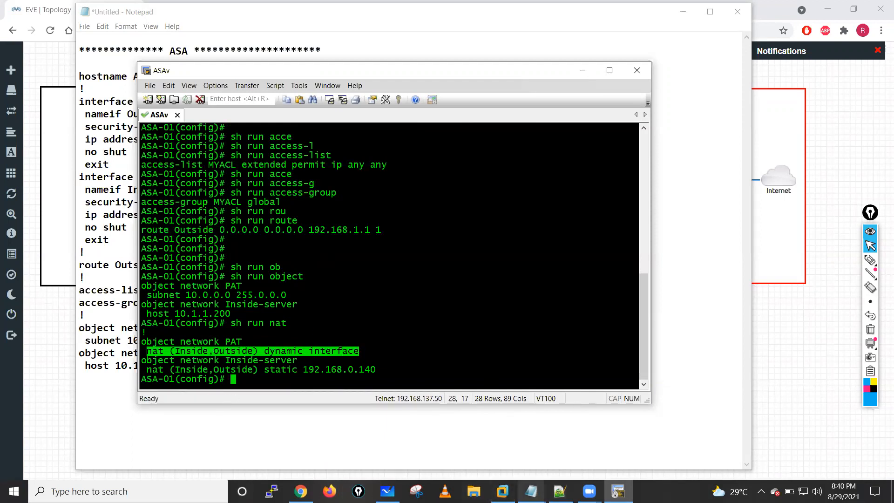
mouse_move(531, 491)
left_click(594, 437)
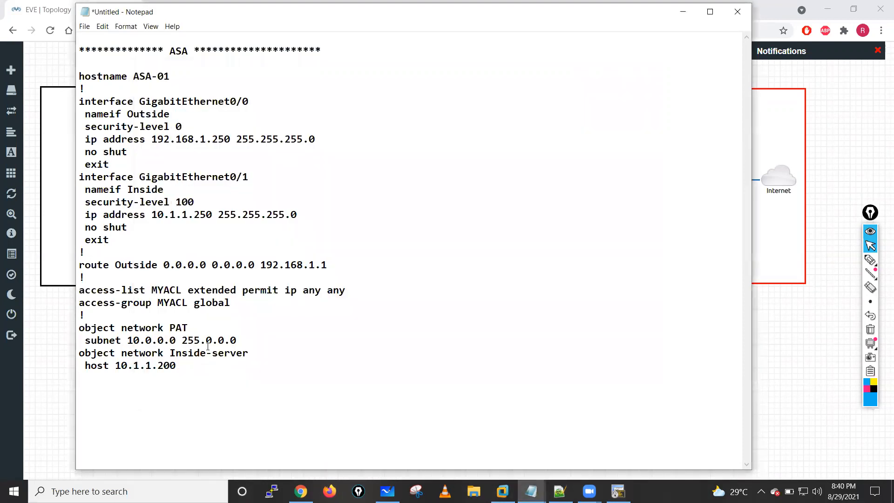
left_click(242, 340)
key("Return")
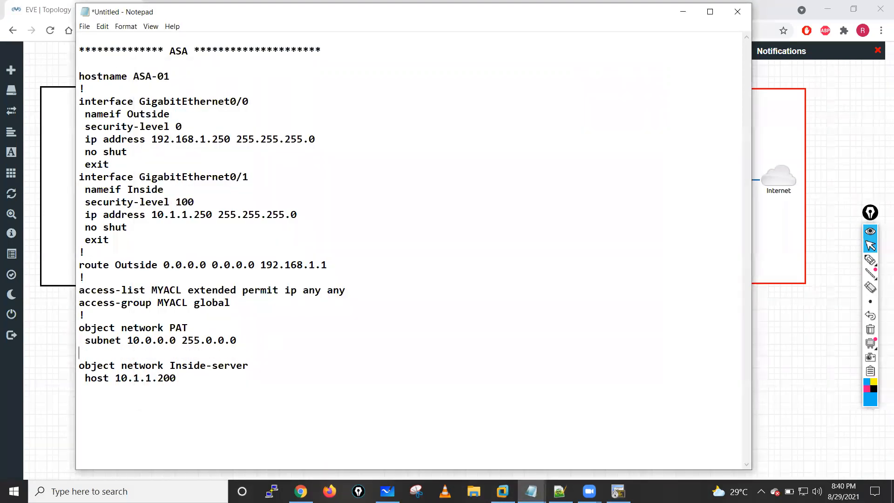
key("ctrl+v")
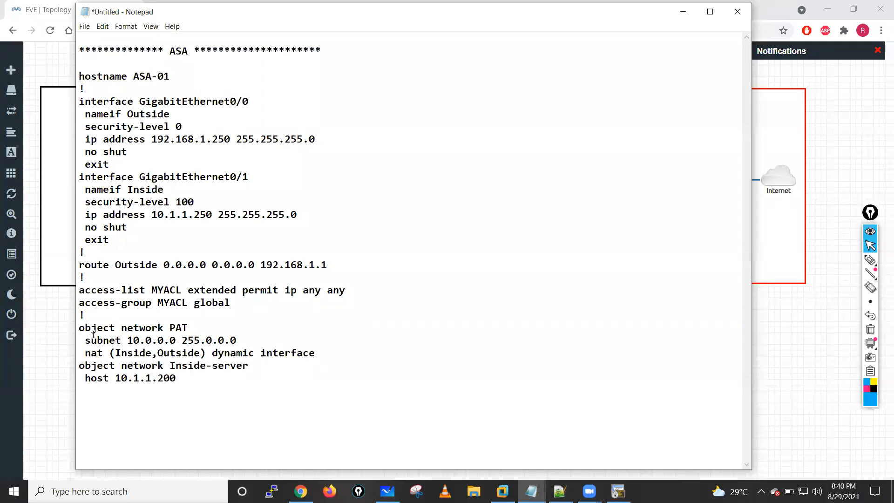
- Copy the nat (Inside,Outside) static 192.168.0.140 line into Notepad below the Inside-server host line and add ! separators
left_click_drag(86, 339, 320, 348)
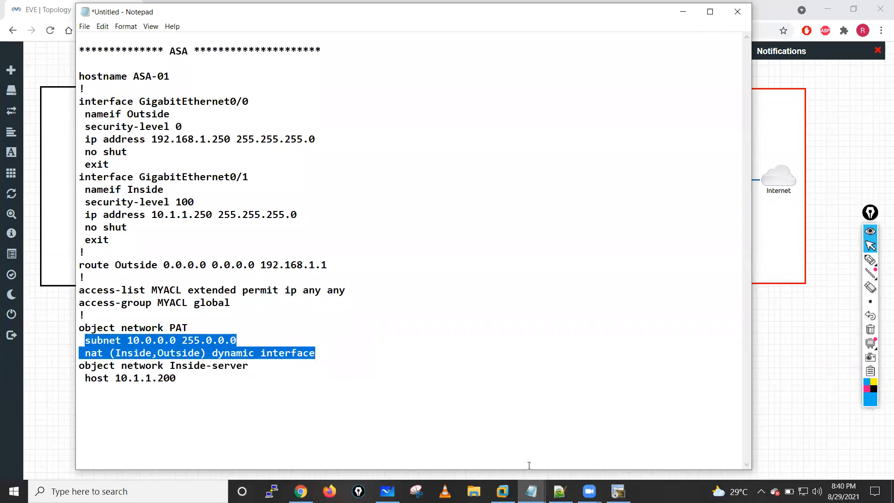
left_click(618, 491)
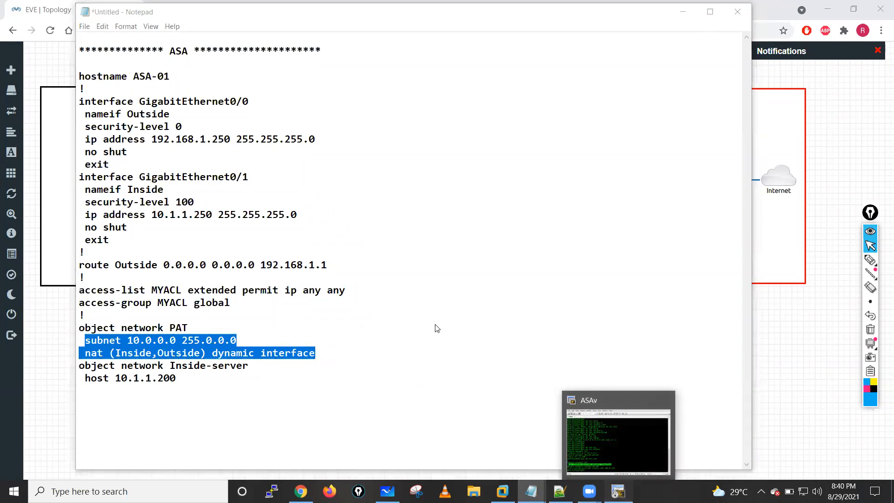
left_click(149, 371)
left_click_drag(147, 370, 377, 370)
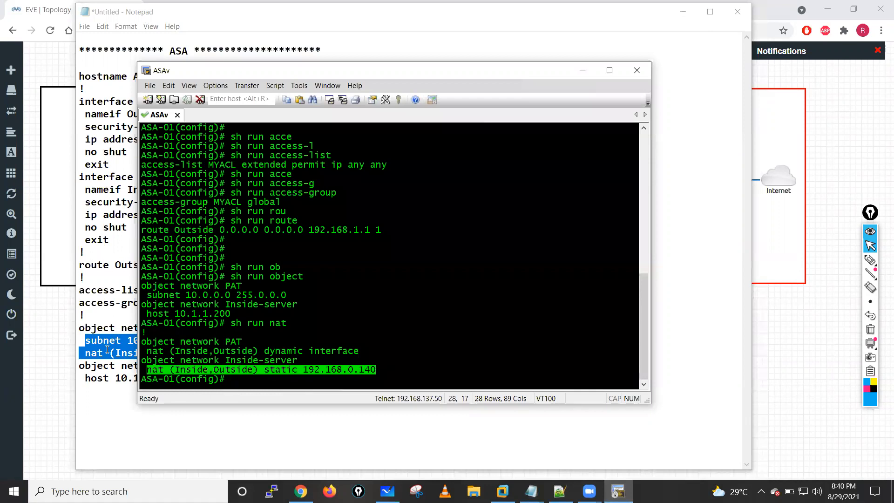
left_click(104, 353)
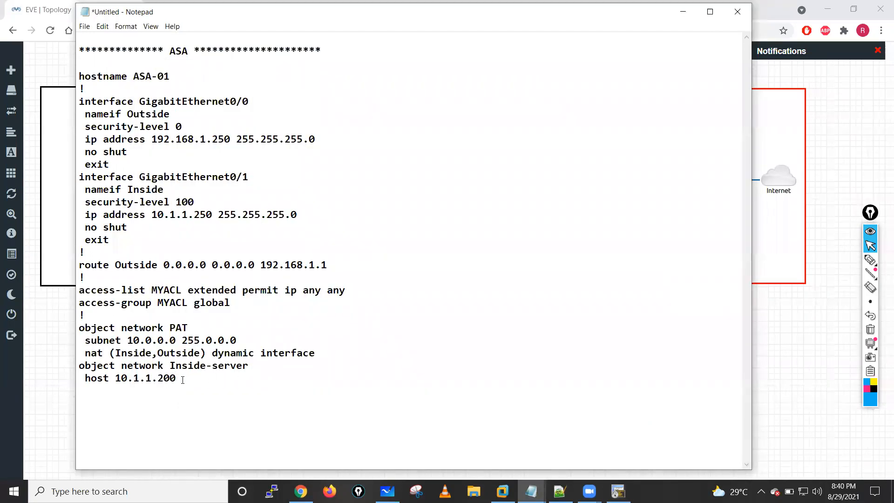
type("nat (Inside,Outside) static 192.168.0.140")
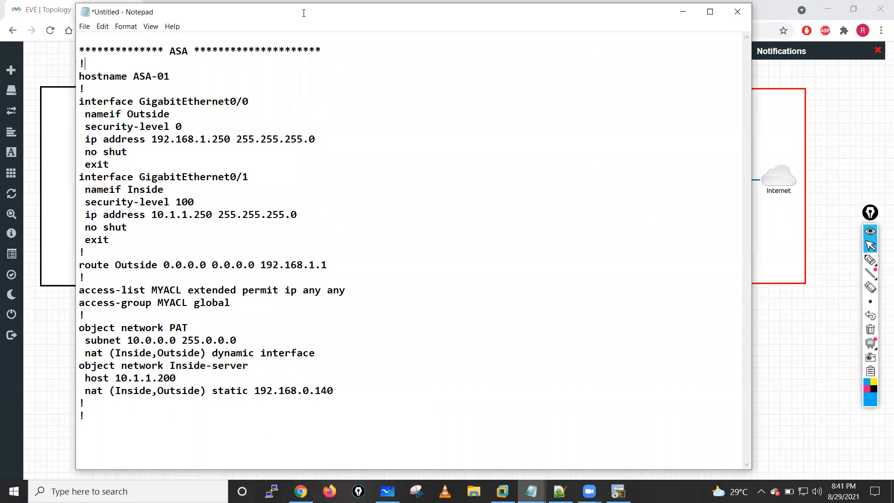
- Copy the asterisk ASA header line to the end of the Notepad document, below the last ! separator
left_click_drag(328, 49, 73, 45)
key("ctrl+c")
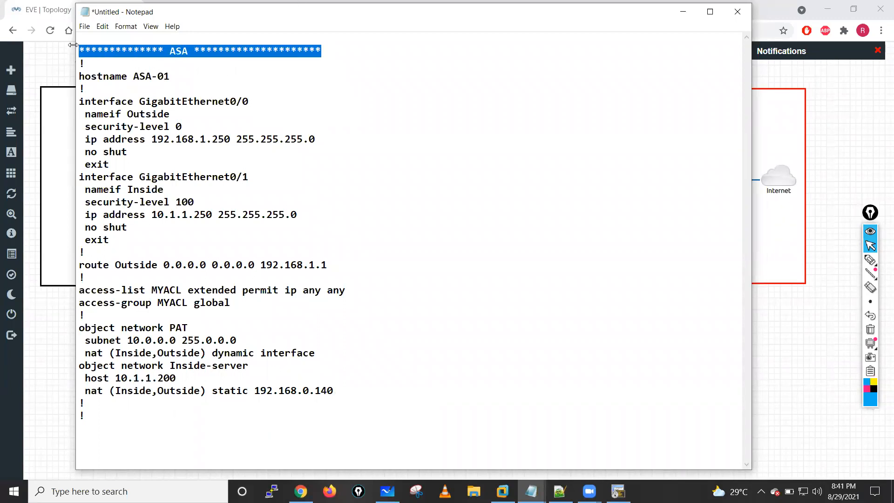
left_click(82, 429)
key("ctrl+v")
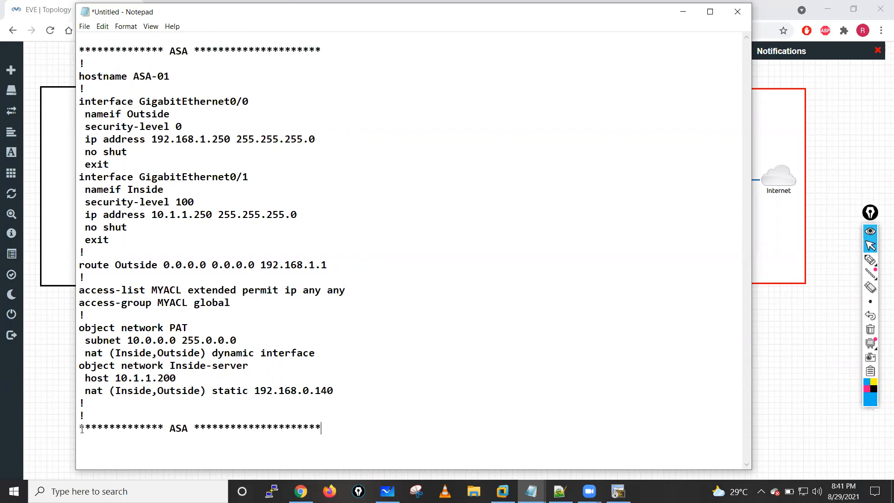
- Change the device name in the last asterisk header line from ASA to Switch
key("BackSpace")
key("BackSpace")
key("BackSpace")
type("Switch")
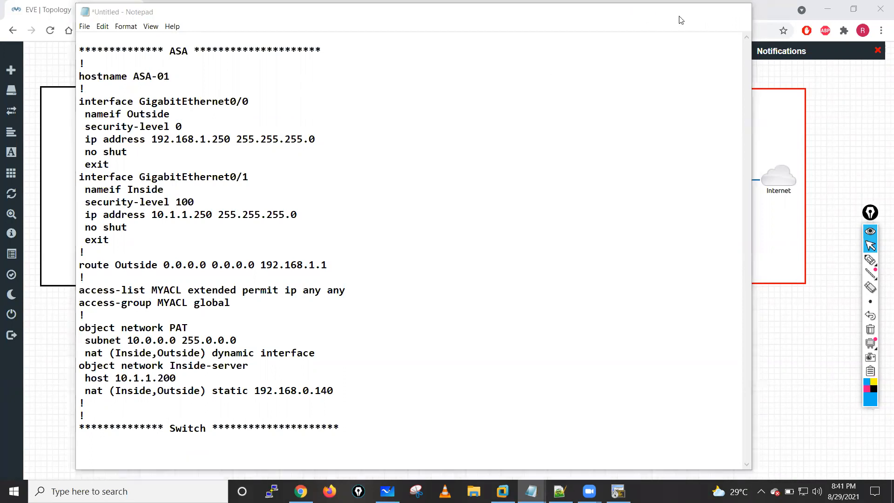
- Minimize Notepad and the ASAv console, and open the console of the Switch node in the topology
left_click(682, 14)
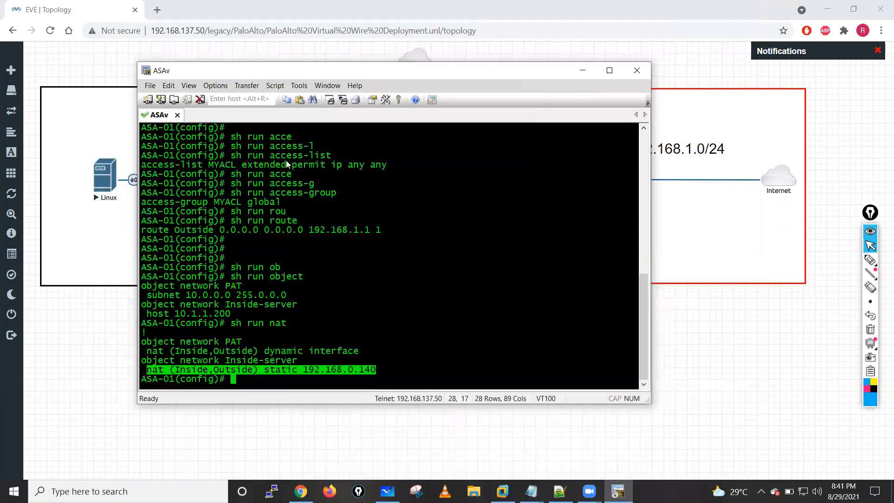
left_click(582, 70)
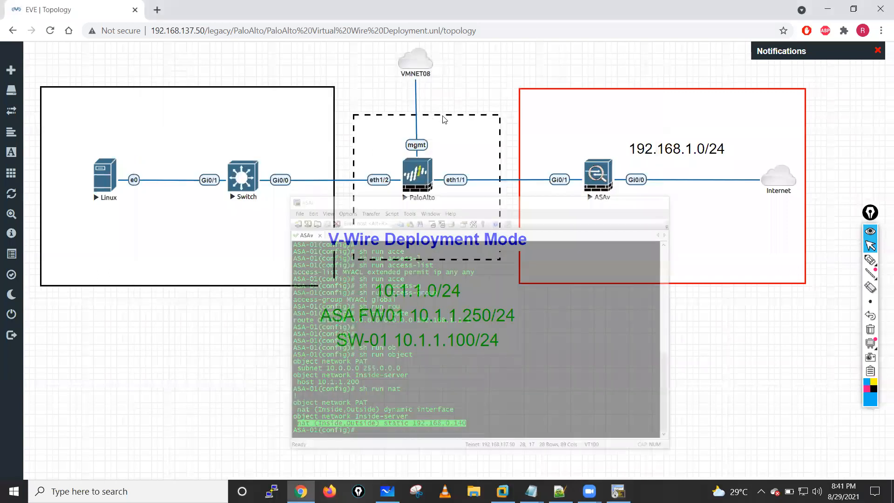
left_click(407, 172)
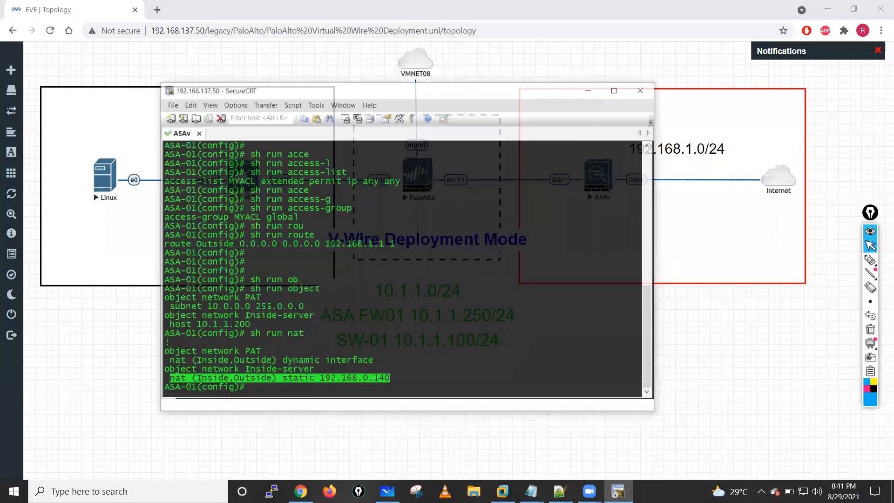
- Enter privileged mode and global configuration mode on SW-Inside with en and conf t
key("Return")
key("Return")
key("Return")
key("Return")
key("Return")
key("Return")
key("Return")
key("Return")
key("Return")
type("en")
key("Return")
key("Return")
type("cp")
key("BackSpace")
type("onf t")
key("Return")
key("Return")
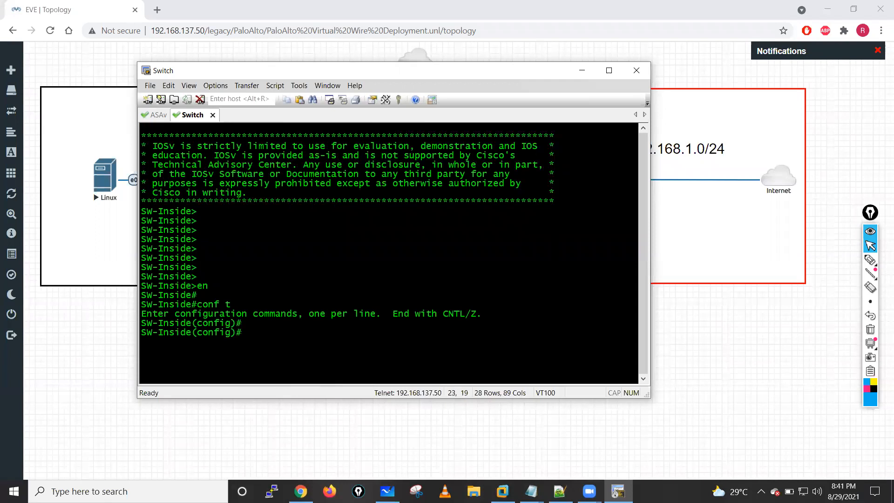
key("Return")
key("Return")
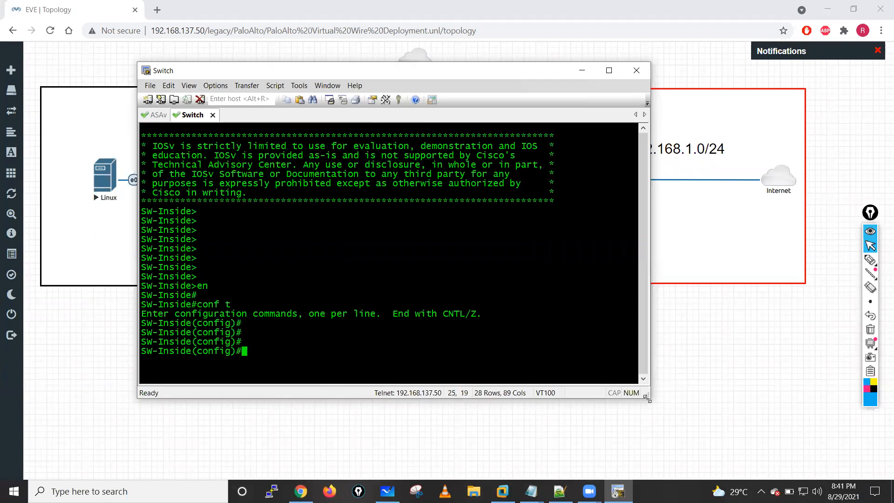
- Enlarge and reposition the Switch console window, and run do sh run int g0/0
left_click_drag(647, 398, 767, 441)
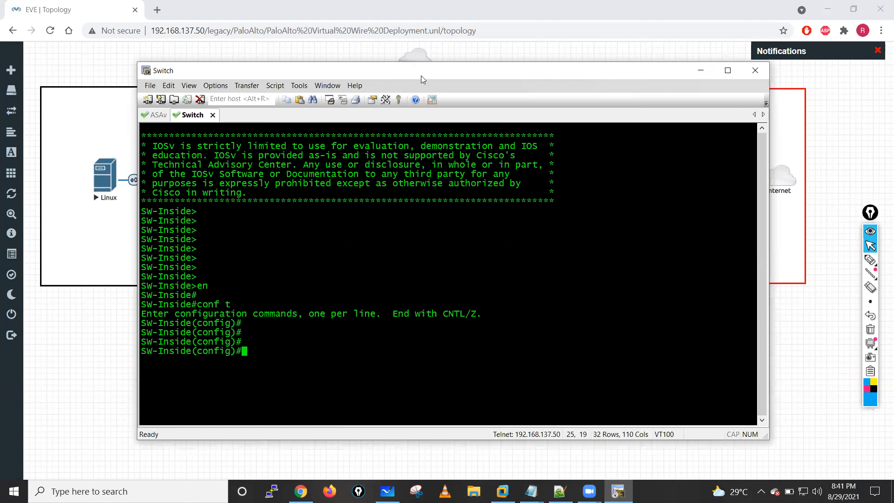
left_click_drag(405, 75, 436, 63)
type("do sh run")
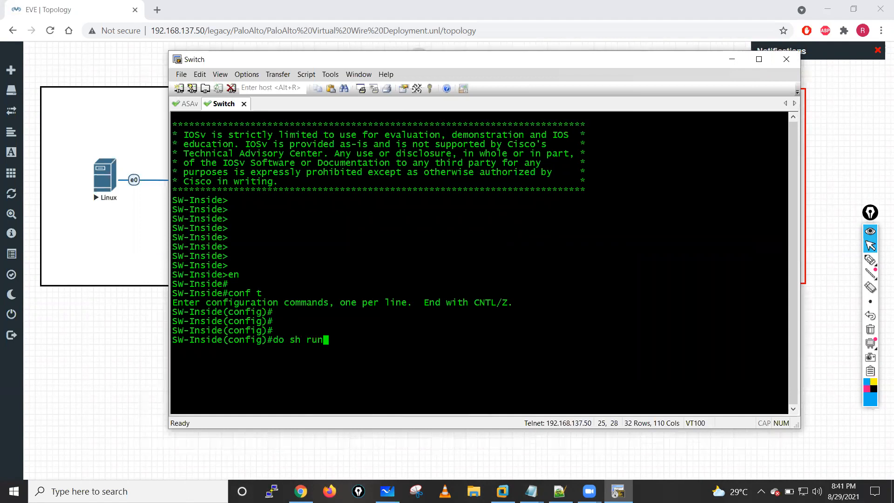
type(" int g0/0")
key("Return")
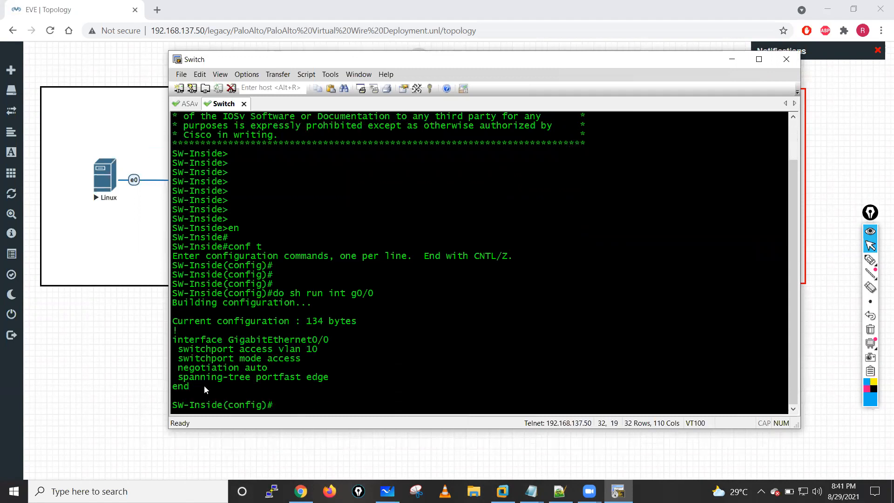
- Copy the GigabitEthernet0/0 configuration below the Switch header in Notepad, remove the negotiation auto line and add a ! separator
left_click_drag(175, 343, 332, 378)
key("ctrl+c")
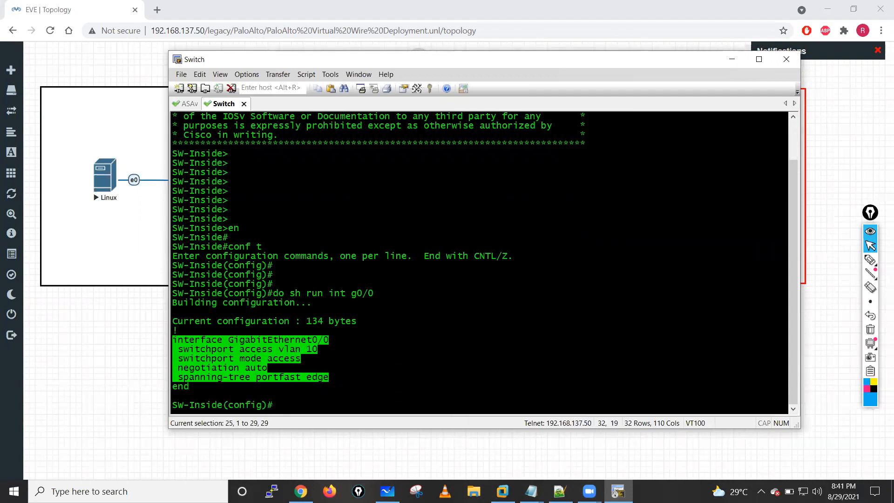
left_click(531, 491)
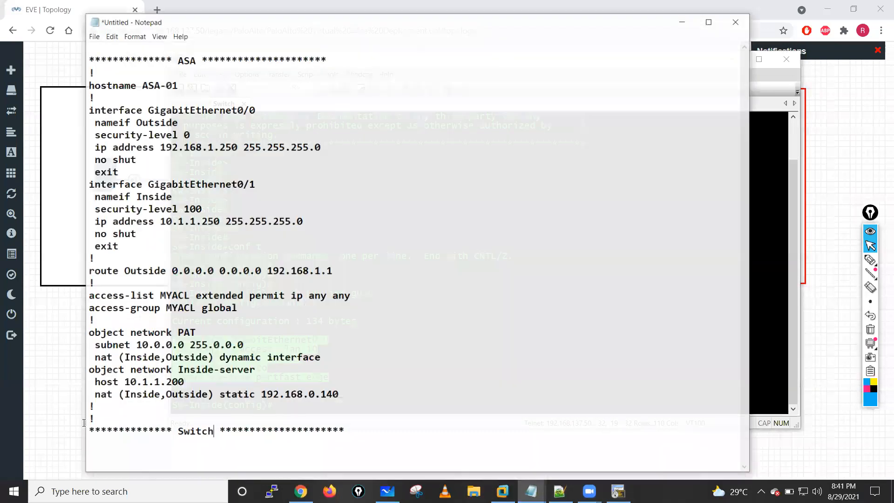
key("Down")
key("ctrl+v")
left_click_drag(182, 428, 84, 423)
key("BackSpace")
key("BackSpace")
key("BackSpace")
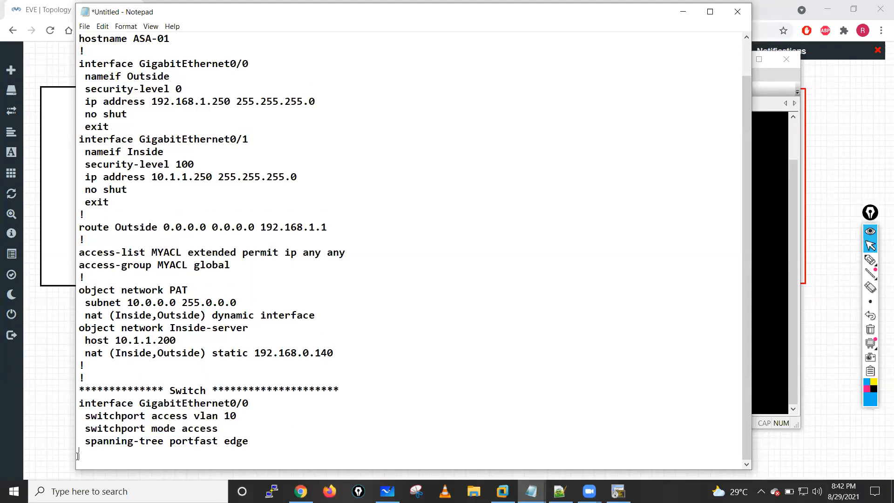
key("Return")
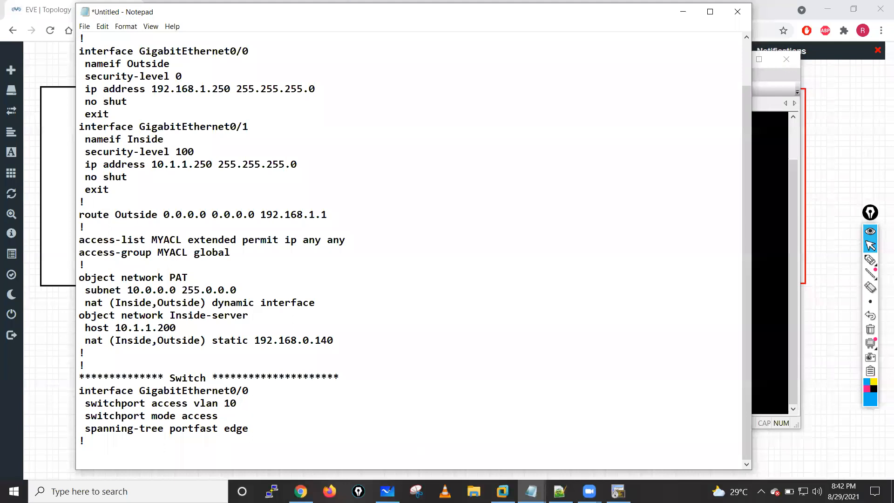
- Return to the Switch console and run do sh run int g0/1
left_click(618, 492)
left_click(427, 294)
key("Return")
key("Return")
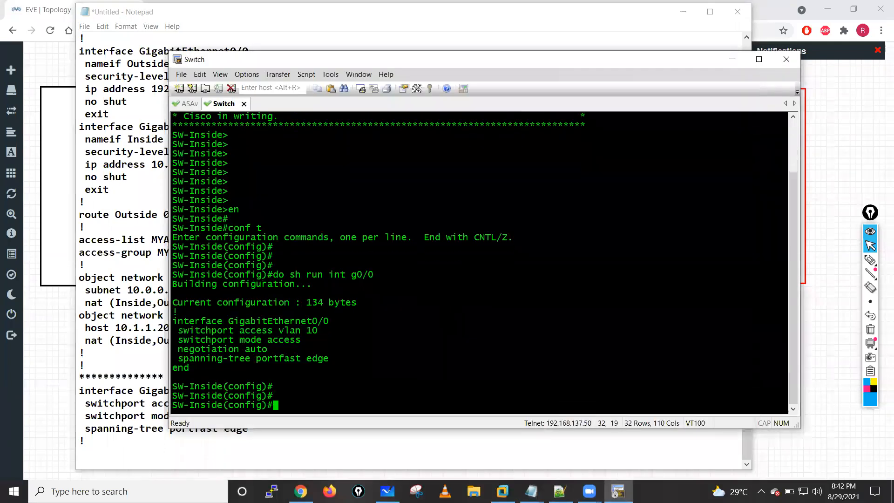
key("Return")
type("sh run int g0/1")
key("Return")
type("s")
key("Up")
key("ctrl+a")
type("do")
key("Return")
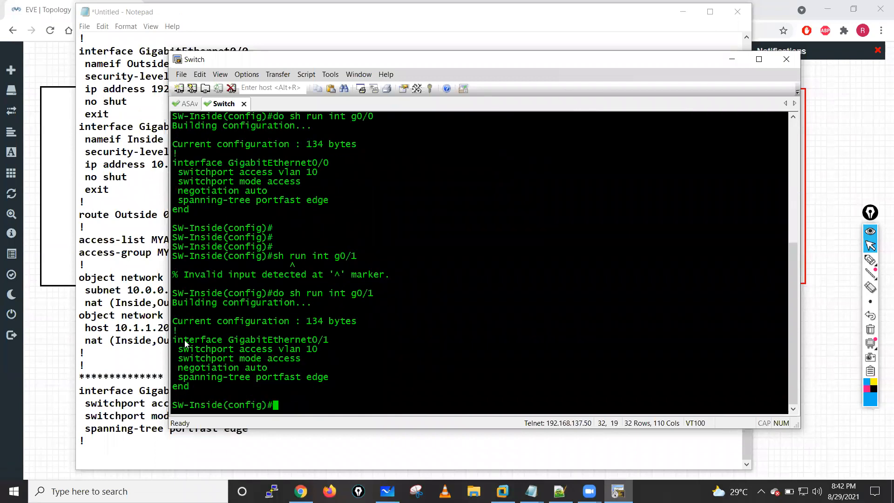
- Copy the GigabitEthernet0/1 configuration block from the console into Notepad below the last ! separator
left_click_drag(174, 340, 341, 376)
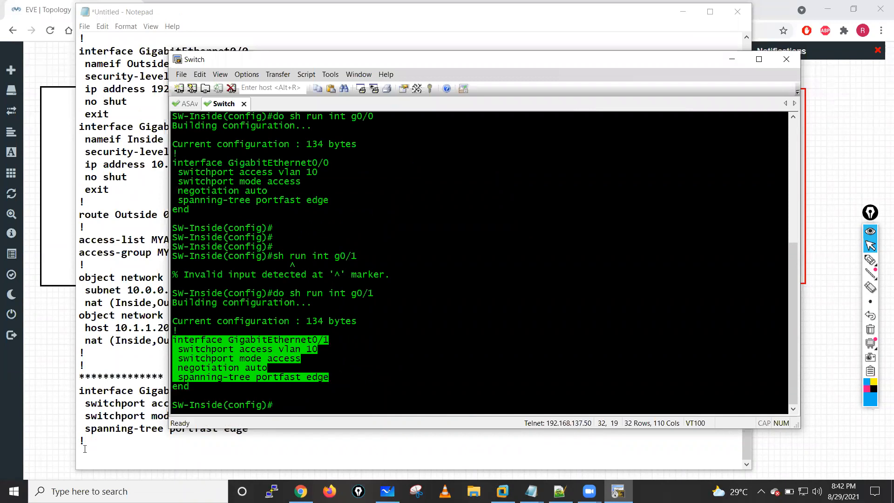
left_click(85, 448)
type("interface GigabitEthernet0/1  switchport access vlan 10  switchport mode access  negotiation auto  spanning-tree portfast edge")
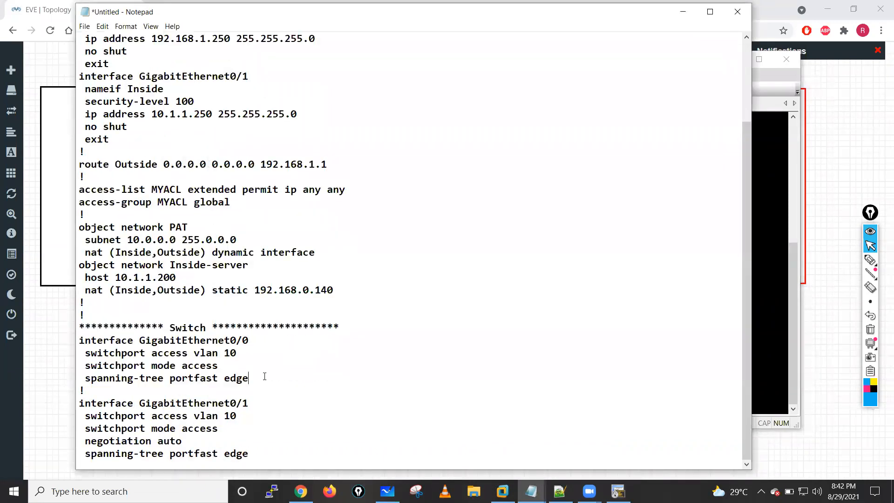
- Under the switch's GigabitEthernet0/0, add an exit line and replace spanning-tree portfast edge with switchport host
key("Return")
type("exit")
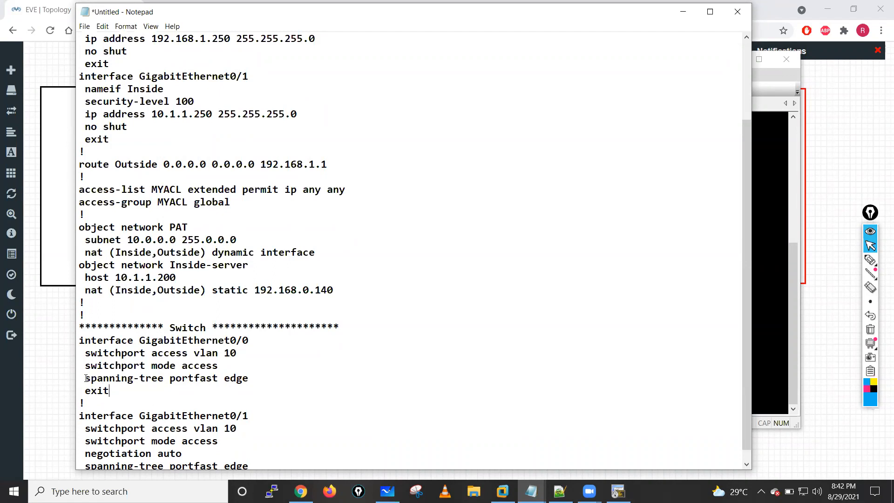
left_click_drag(85, 378, 249, 383)
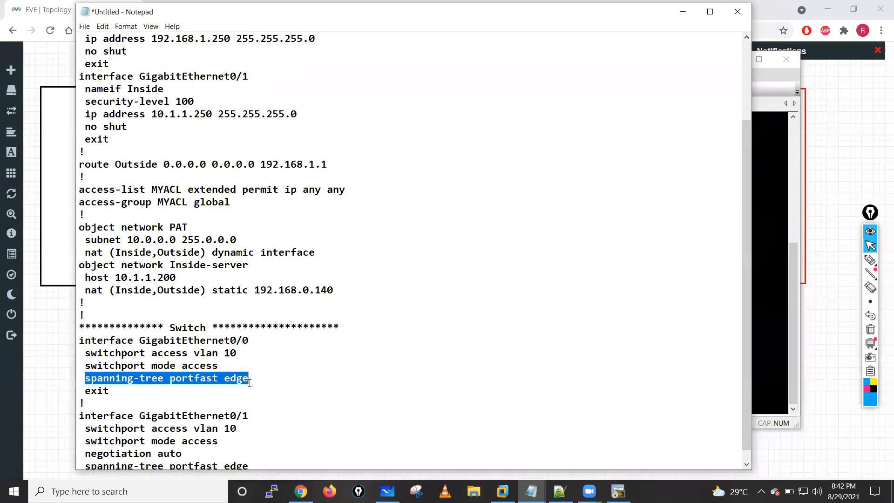
key("Delete")
left_click_drag(87, 368, 146, 367)
key("ctrl+c")
left_click(88, 378)
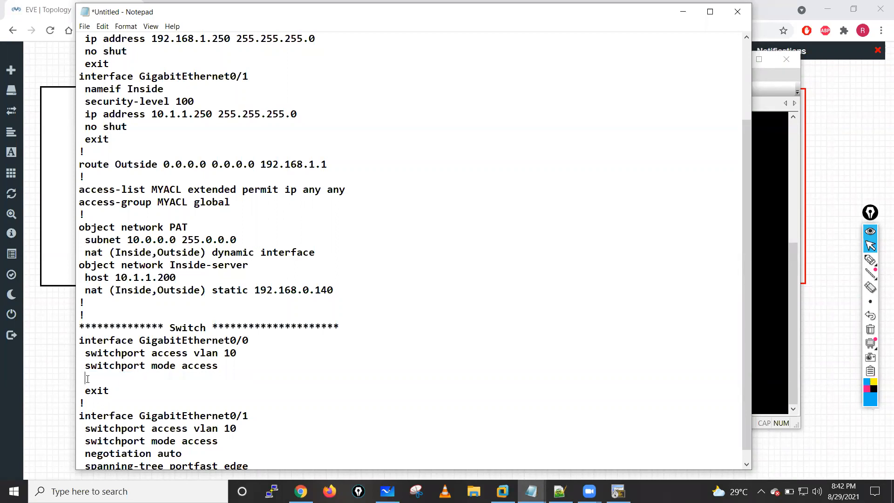
key("ctrl+v")
type("host")
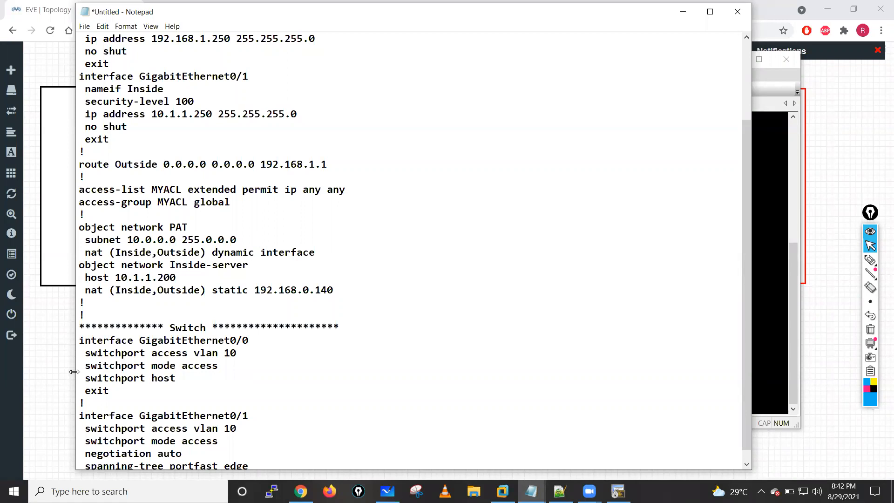
- Replace the negotiation and spanning-tree lines of the switch's GigabitEthernet0/1 with switchport host and exit, and add a ! separator
left_click_drag(86, 378, 117, 391)
key("ctrl+c")
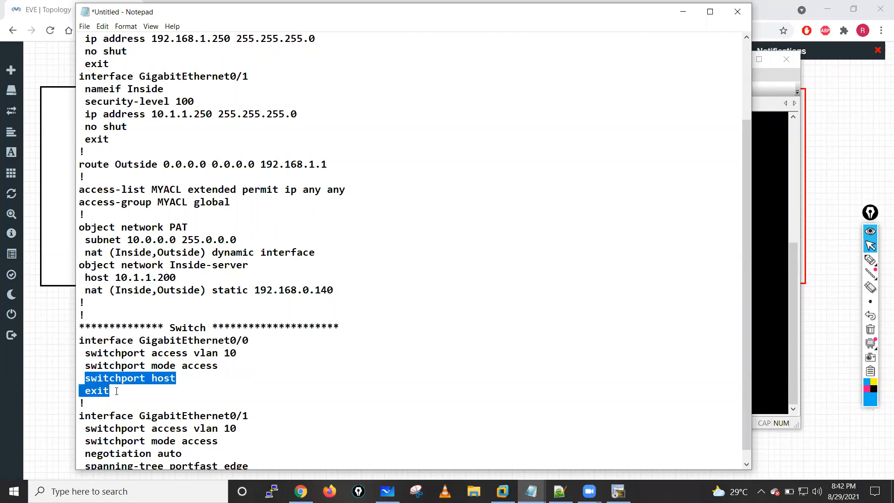
scroll(210, 418, "down", 1)
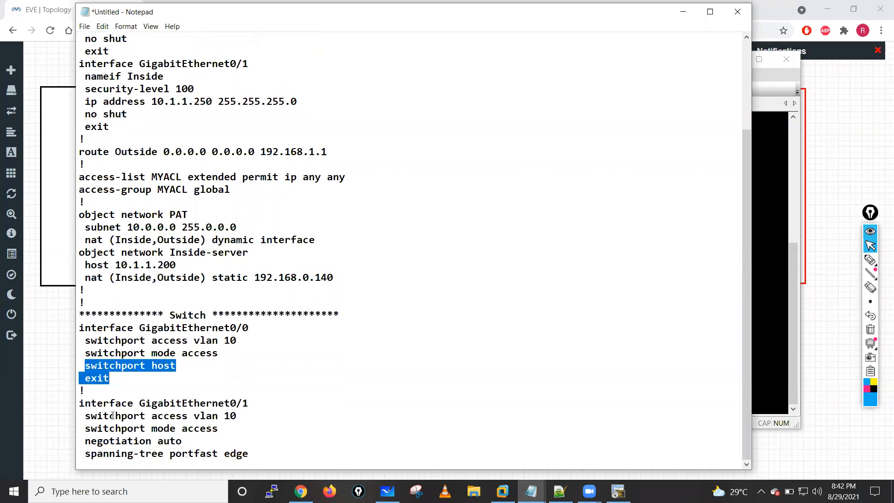
left_click_drag(86, 440, 257, 454)
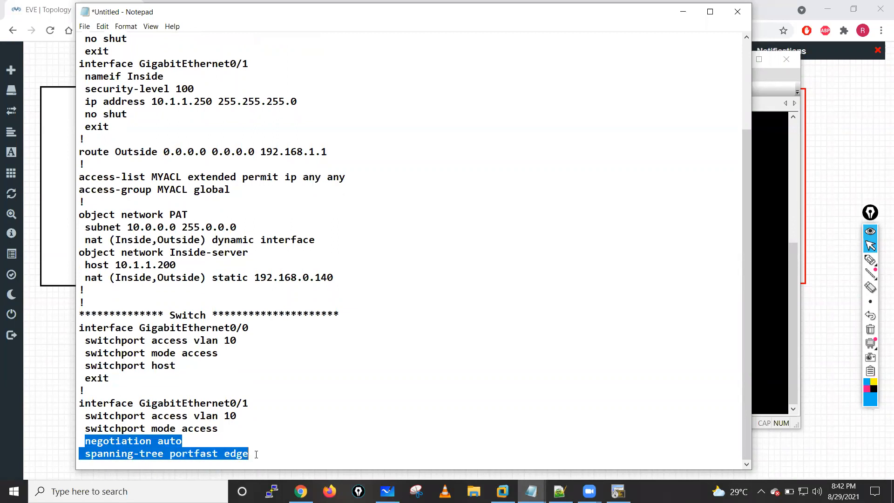
key("ctrl+v")
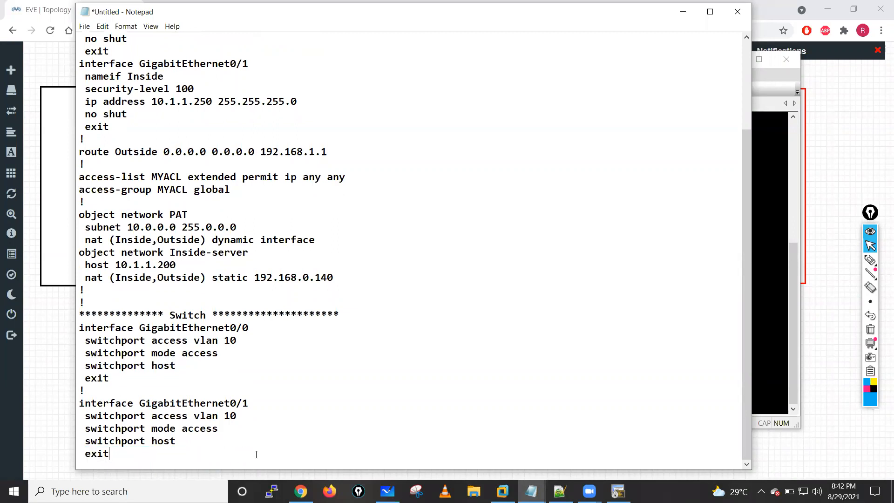
key("Return")
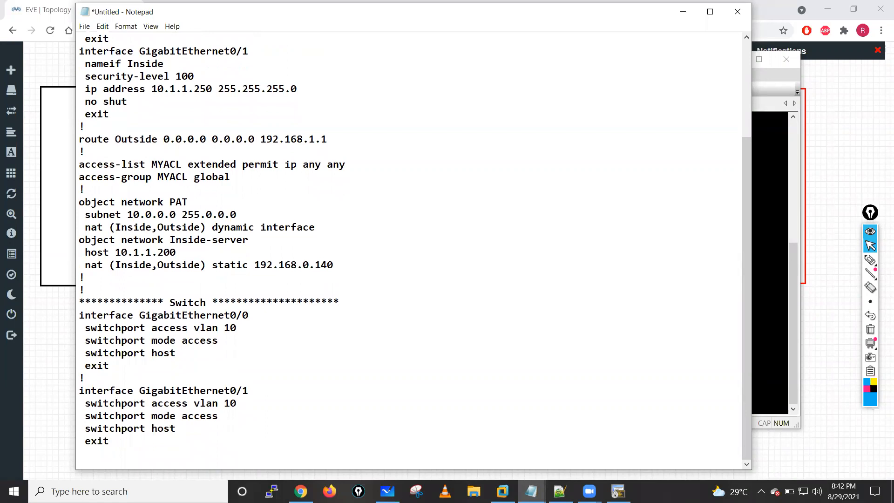
type("!")
key("Return")
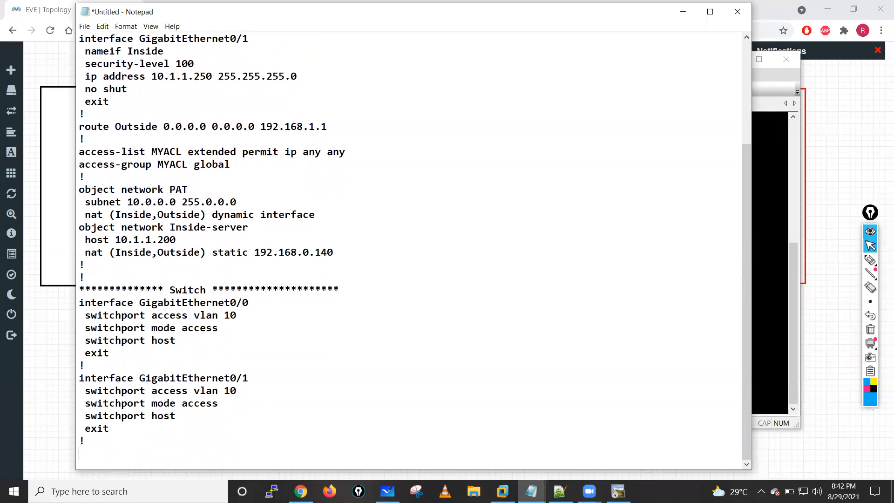
- Display the switch's routing table in its console with do sh ip route
key("alt+Tab")
type("do sh ip route")
key("Return")
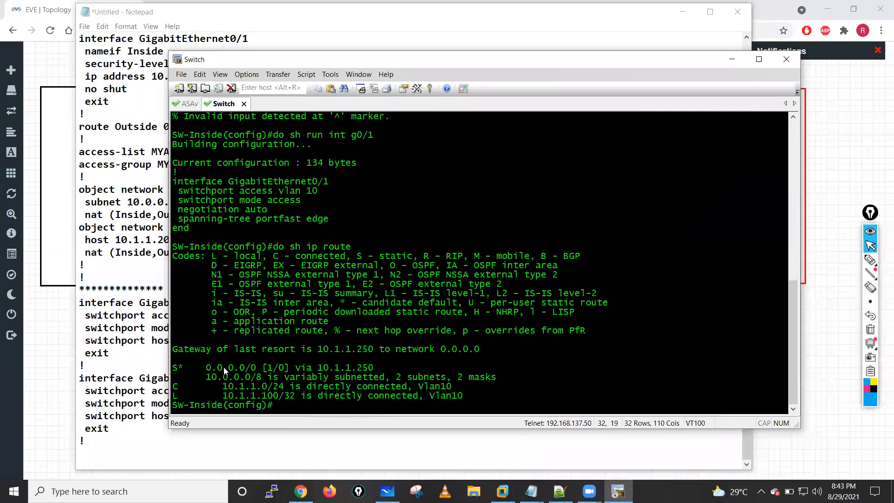
- List the switch's interface addresses with do sh ip int bri
type("do sh ip int bri")
key("Return")
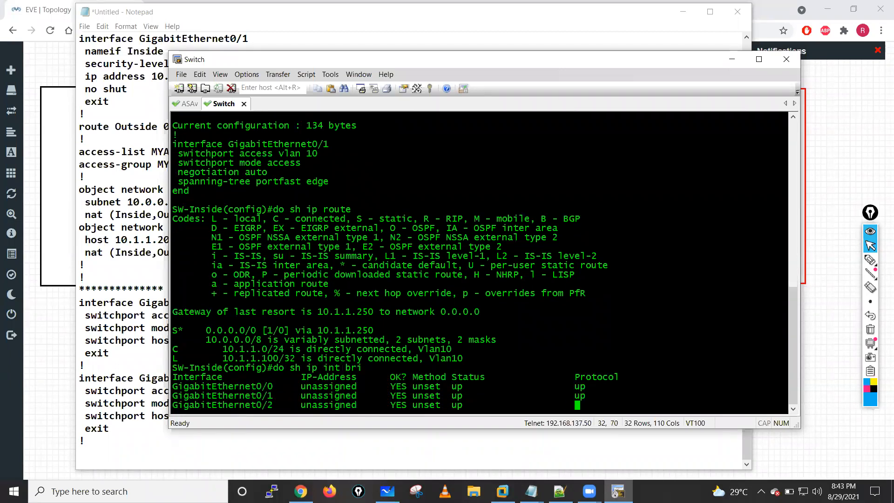
- Add the lines int Vlan10, copying the interface name from the console, and ip add at the end of the Notepad document
left_click_drag(174, 396, 211, 396)
left_click(89, 451)
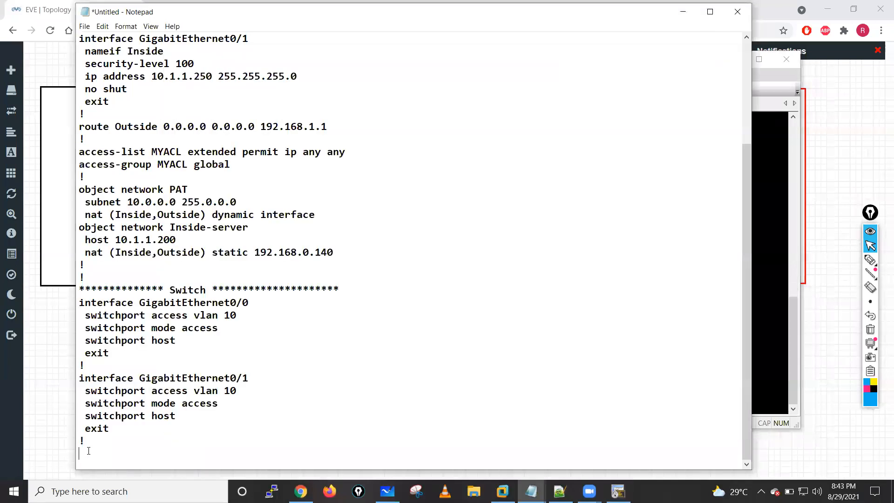
type("int v")
key("BackSpace")
type("Vlan10")
key("Return")
type("ip add")
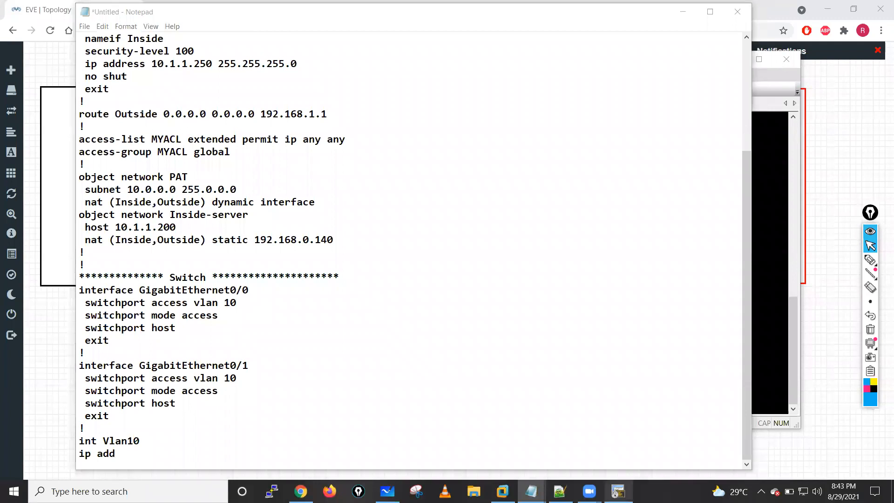
- Run do sh run interface vlan 10 in the Switch console and copy the interface Vlan10 and ip address lines
left_click(618, 491)
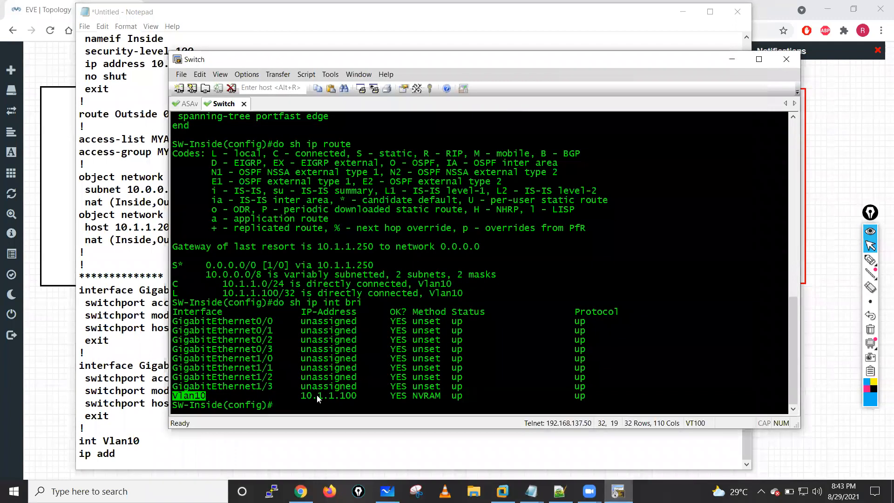
left_click(331, 395)
type("do sh run int")
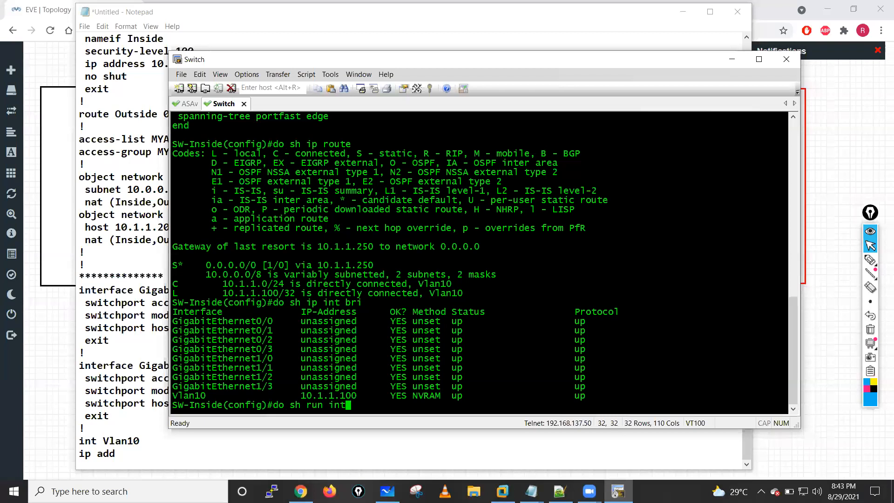
key("Tab")
type("vl")
key("Tab")
type("10")
key("Return")
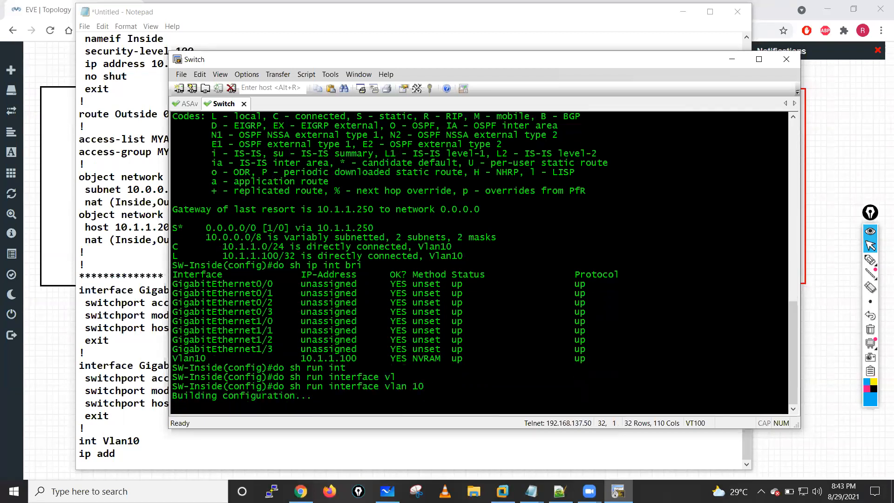
left_click_drag(174, 370, 373, 378)
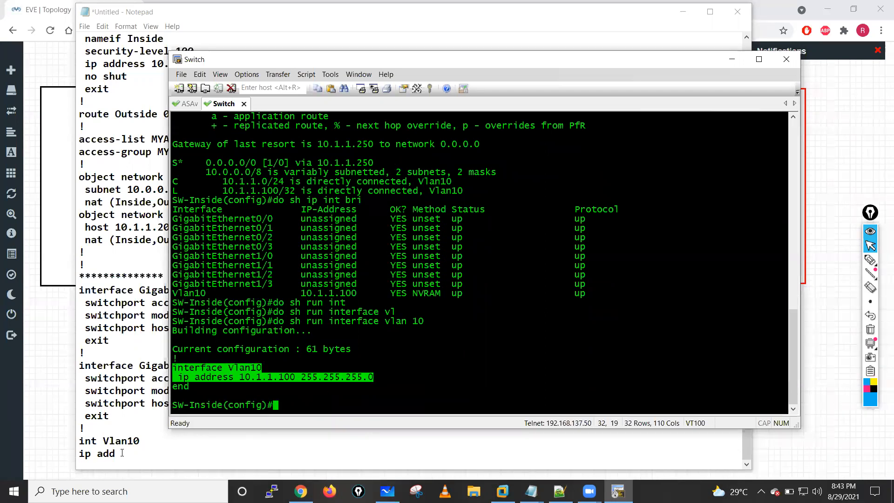
- Replace the unfinished Vlan10 lines in Notepad with the copied interface Vlan10 configuration, followed by the lines no shut, exit and !
left_click_drag(130, 454, 81, 444)
type("interface Vlan10  ip address 10.1.1.100 255.255.255.0")
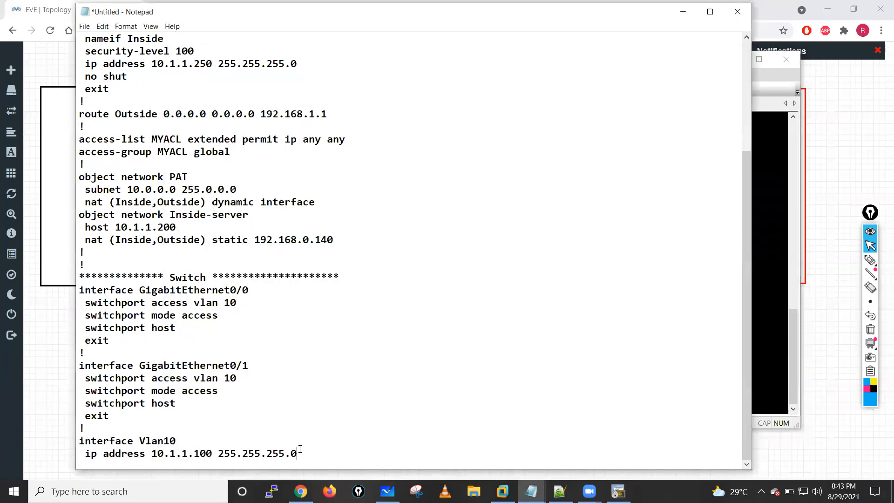
key("Return")
type("no shut")
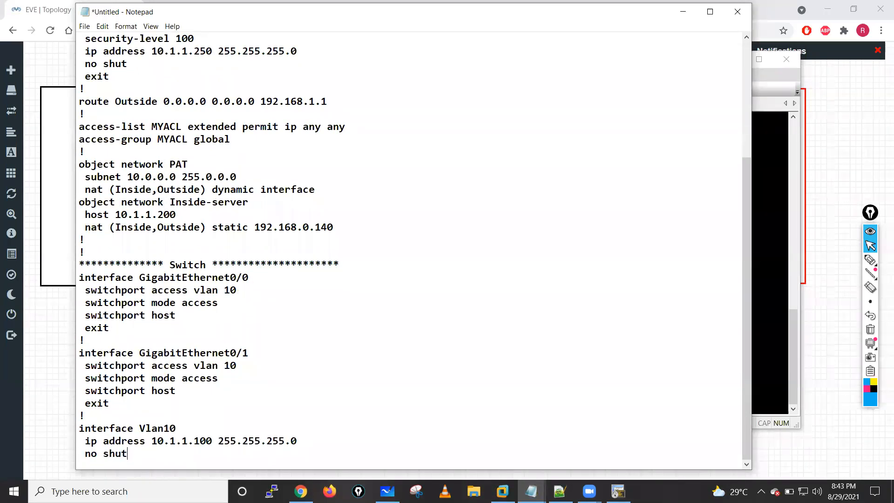
key("Return")
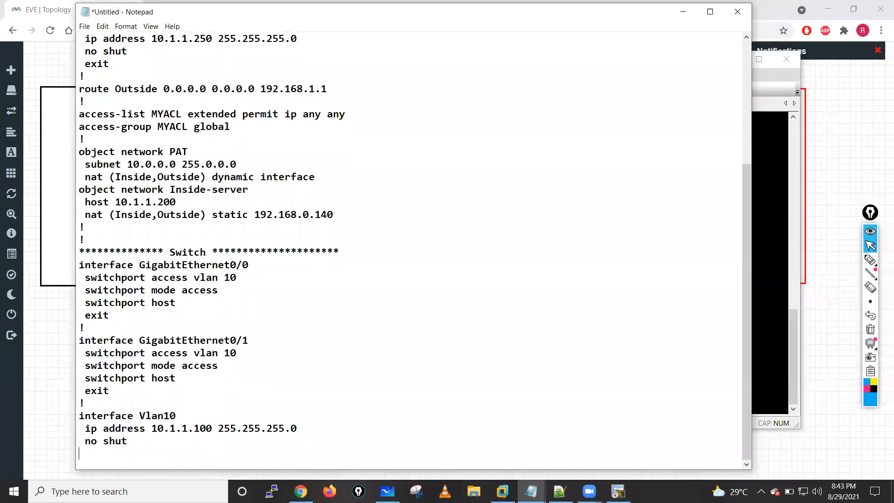
type("exit")
key("Return")
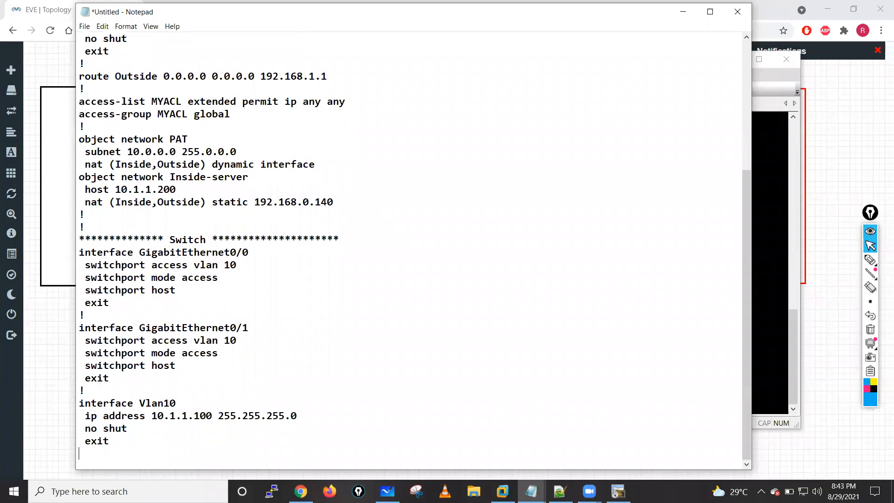
type("!")
key("Return")
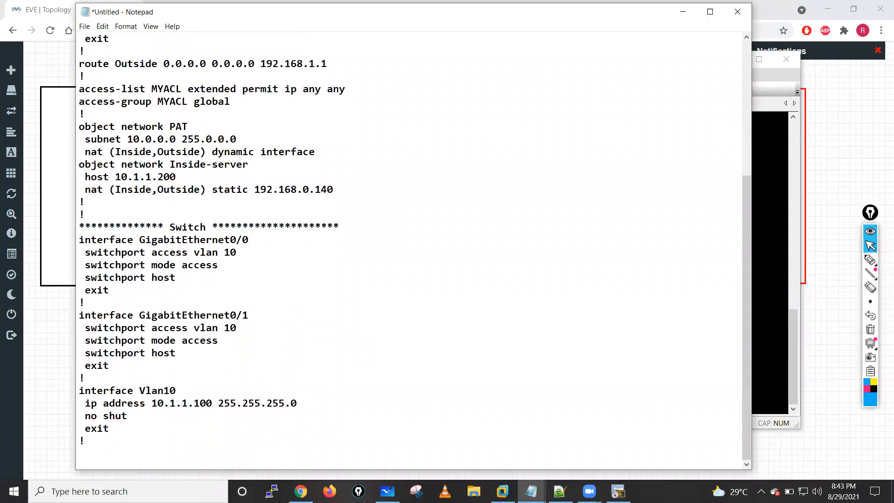
- Run do sh run | s ip route in the Switch console and copy the ip route line
key("alt+Tab")
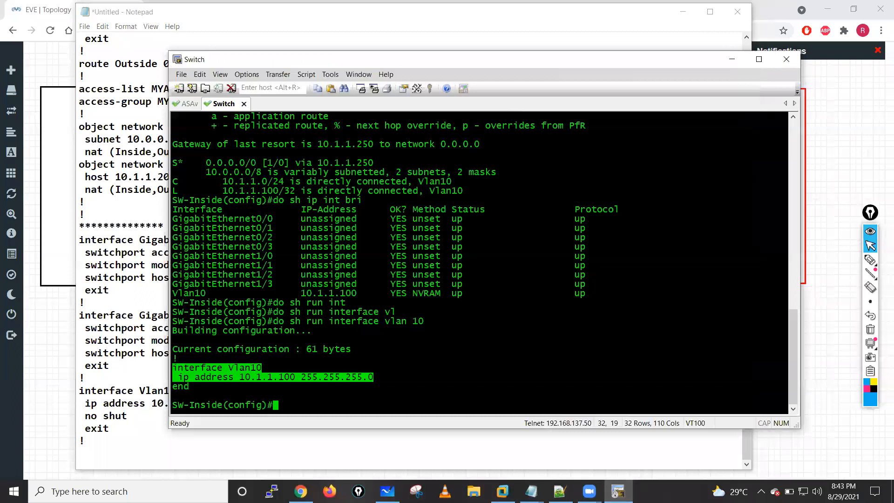
key("Return")
key("Return")
key("Return")
type("do sh run | s ip route")
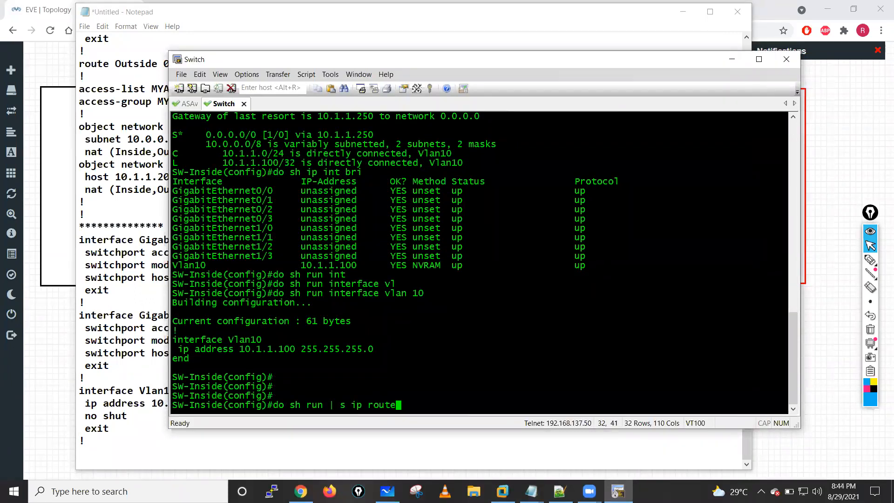
key("Return")
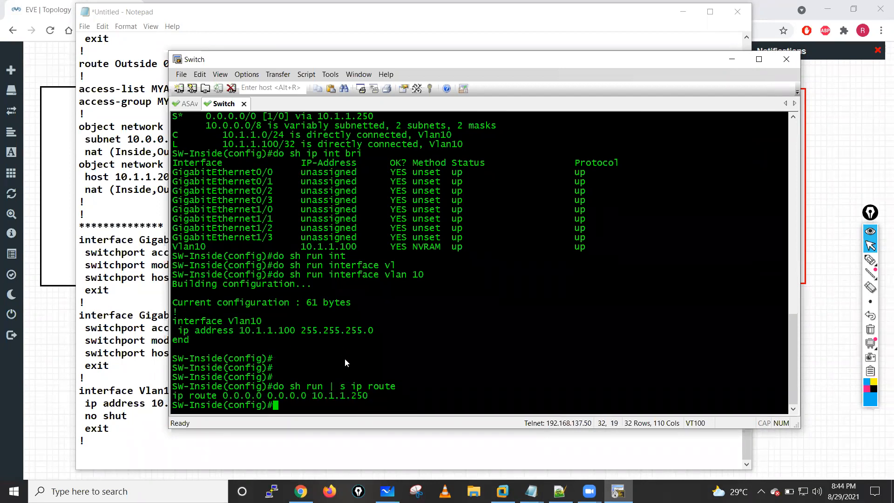
left_click_drag(172, 395, 372, 395)
key("ctrl+c")
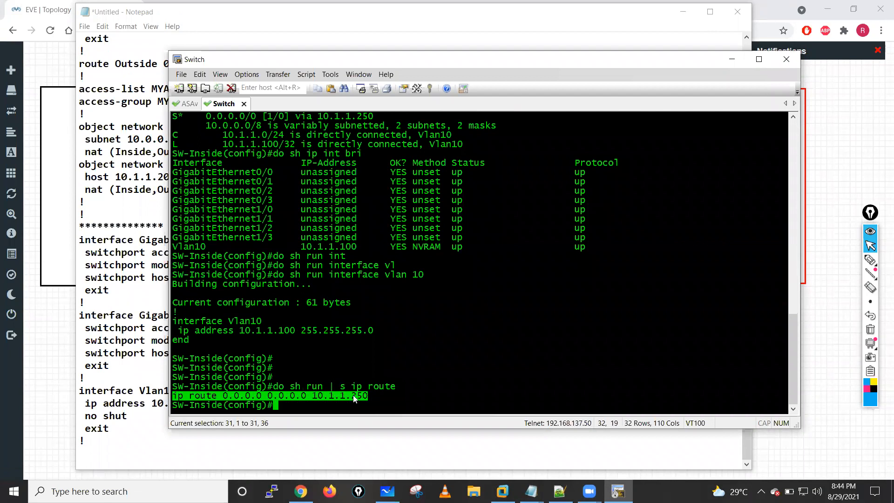
- Paste the copied default route at the end of the Notepad document and add a ! line below it
left_click(94, 443)
key("ctrl+v")
key("Return")
type("!")
key("Return")
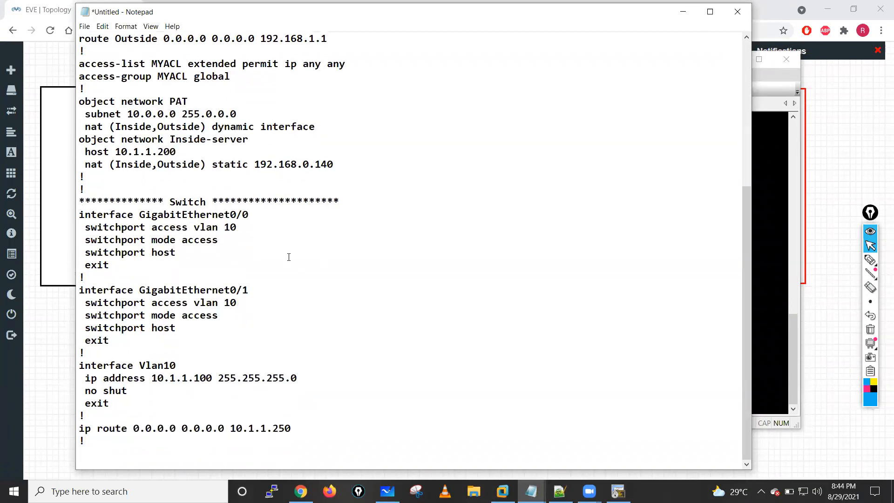
- Review the Switch section's interface, Vlan10 and route lines against the ASA section's Inside address in the Notepad document
left_click_drag(82, 215, 85, 353)
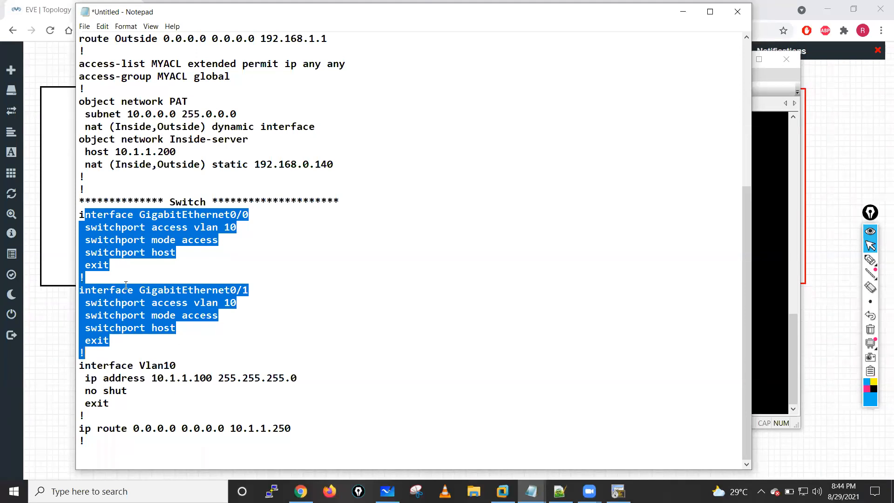
left_click(83, 371)
left_click_drag(80, 365, 80, 415)
double_click(158, 365)
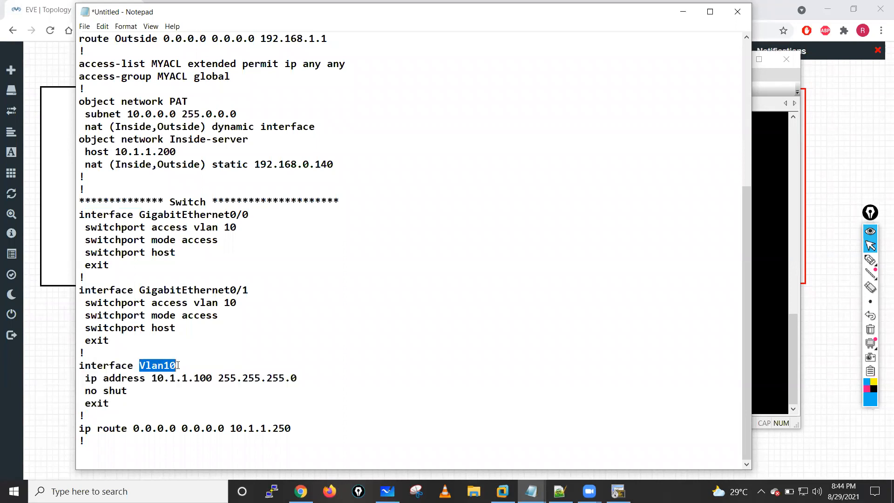
left_click_drag(151, 384, 218, 378)
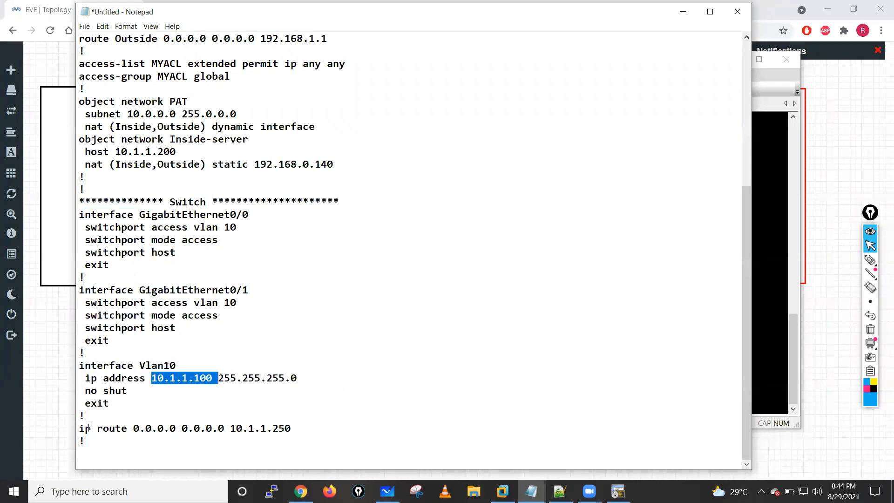
left_click_drag(80, 429, 289, 423)
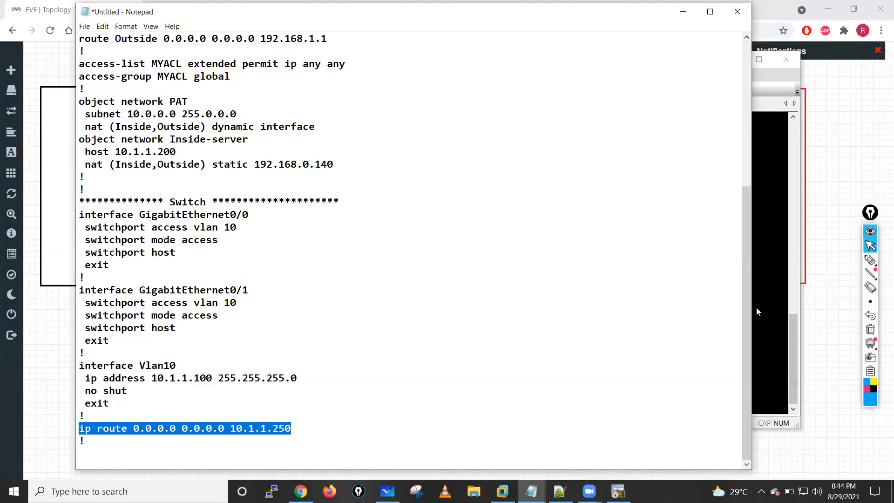
left_click_drag(747, 309, 744, 156)
scroll(201, 220, "up", 1)
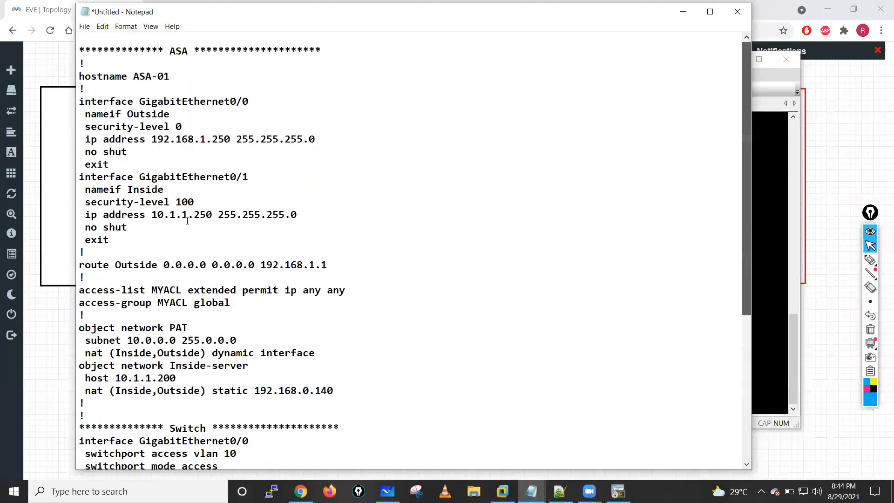
left_click_drag(213, 218, 147, 215)
left_click(460, 177)
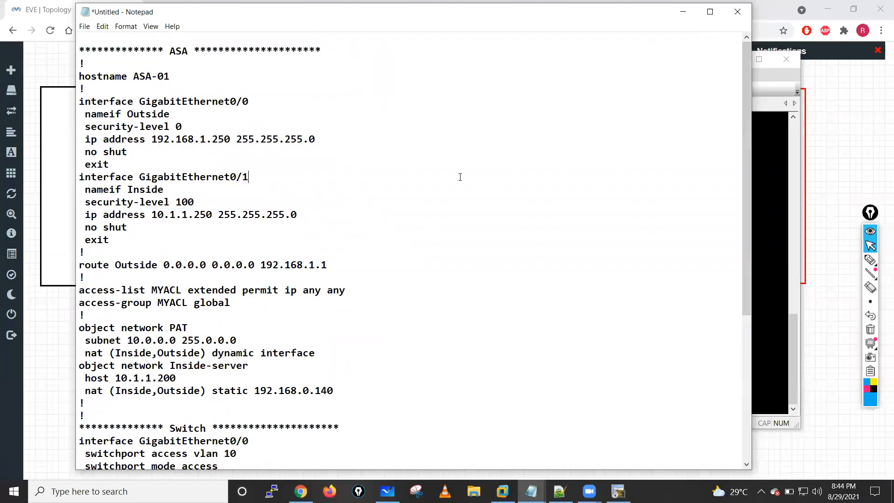
scroll(360, 151, "down", 6)
scroll(360, 150, "up", 6)
- Minimize Notepad and the Switch console to bring up the EVE-NG topology
left_click(682, 12)
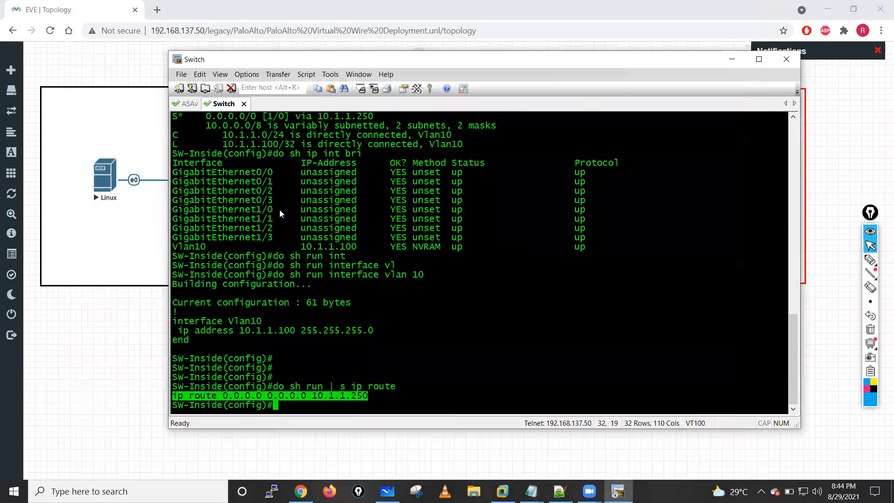
key("Return")
key("Return")
key("Return")
key("Return")
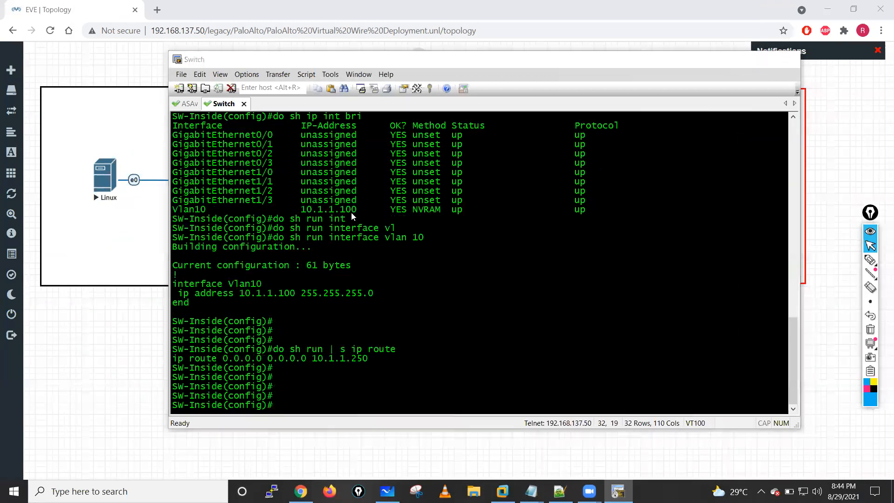
key("super+Down")
- Mark the PaloAlto node's eth1/2, eth1/1 and mgmt ports on the topology with pen strokes, and clear the drawing
left_click(870, 260)
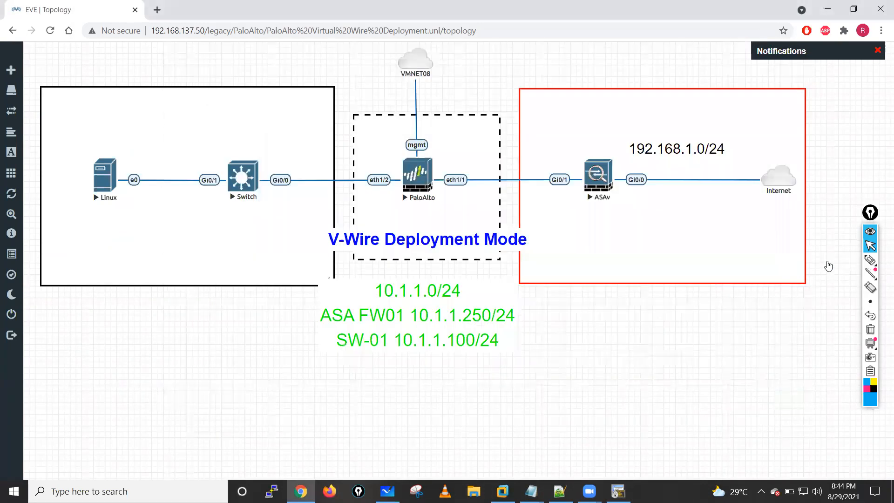
mouse_move(368, 182)
left_mouse_down()
mouse_move(402, 170)
mouse_move(489, 164)
left_mouse_up()
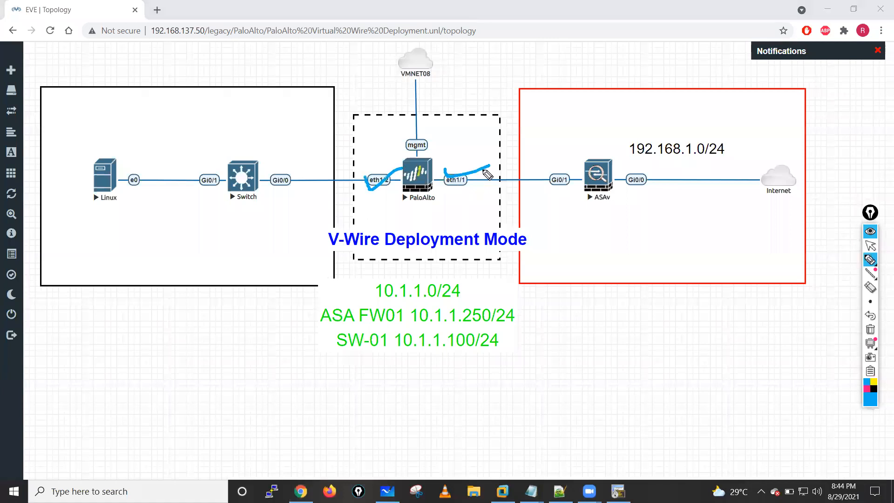
mouse_move(433, 159)
left_mouse_down()
mouse_move(386, 158)
mouse_move(412, 168)
left_mouse_up()
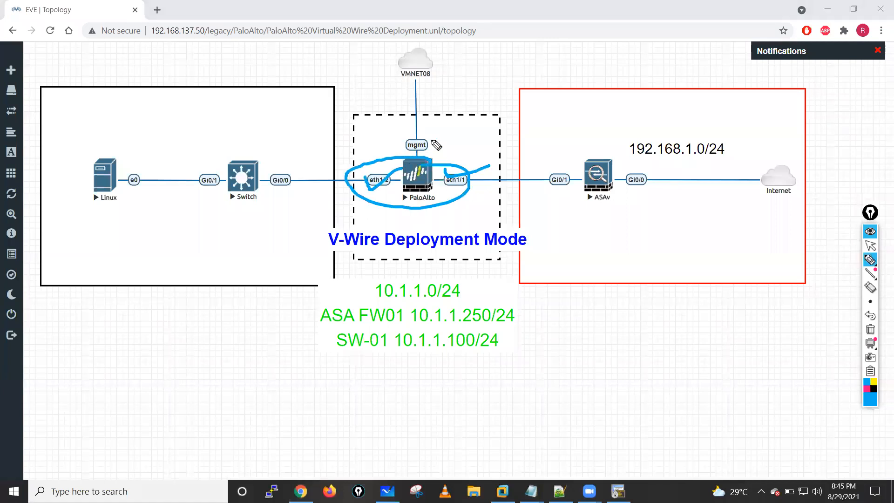
left_click_drag(476, 73, 446, 136)
mouse_move(472, 102)
left_mouse_down()
mouse_move(454, 150)
mouse_move(475, 132)
mouse_move(445, 135)
left_mouse_up()
left_click_drag(424, 165, 414, 168)
left_click(870, 329)
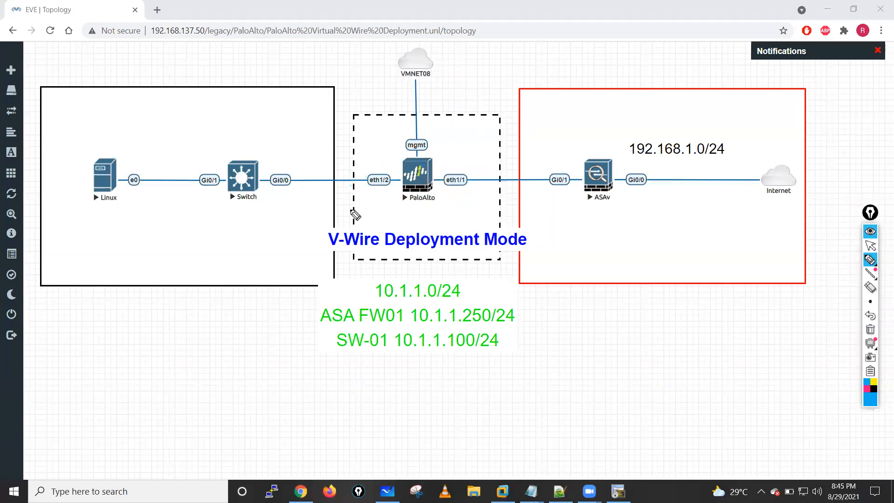
- Circle the Switch and ASAv nodes, draw arrows at the PaloAlto node, and clear all the pen marks
left_click_drag(233, 154, 274, 207)
mouse_move(601, 154)
left_mouse_down()
mouse_move(656, 201)
mouse_move(571, 168)
left_mouse_up()
left_click_drag(208, 216, 251, 201)
mouse_move(431, 232)
left_mouse_down()
mouse_move(425, 205)
mouse_move(444, 204)
left_mouse_up()
left_click_drag(461, 148, 438, 164)
mouse_move(467, 155)
left_mouse_down()
mouse_move(451, 169)
mouse_move(470, 175)
left_mouse_up()
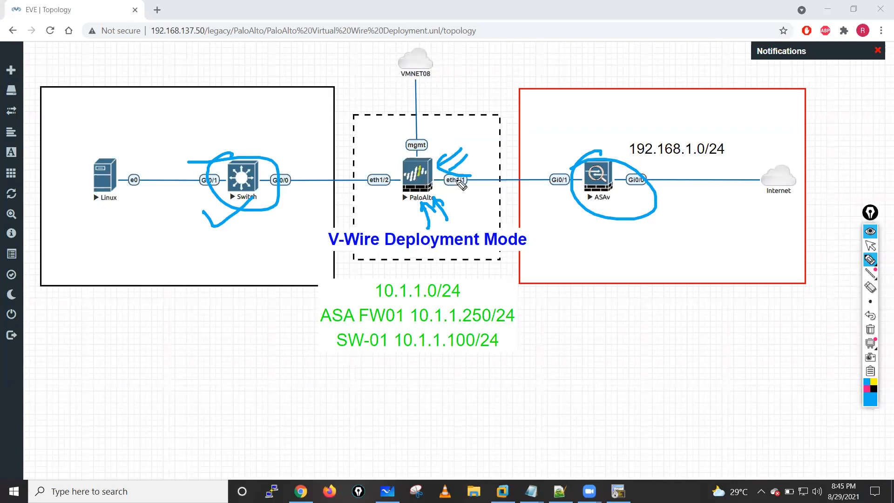
left_click(870, 329)
- Open the PaloAlto node's VNC console through ultravnc_wrapper to read its management IP address
left_click(870, 246)
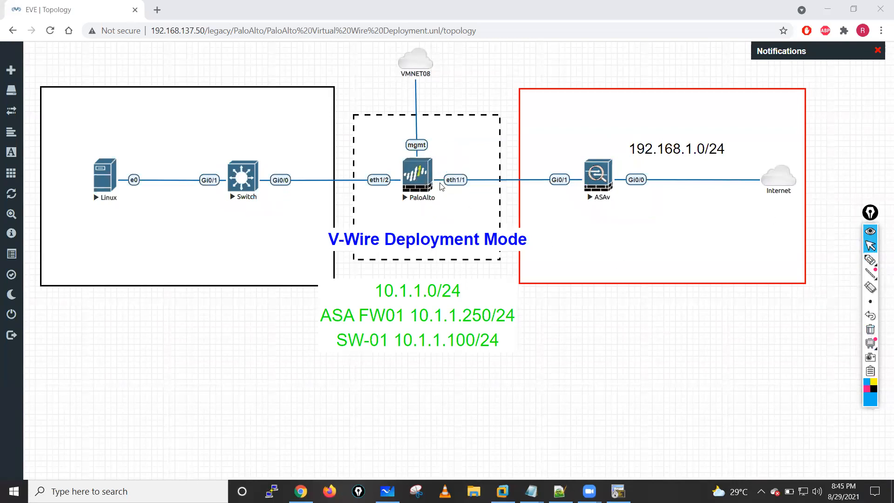
left_click(422, 183)
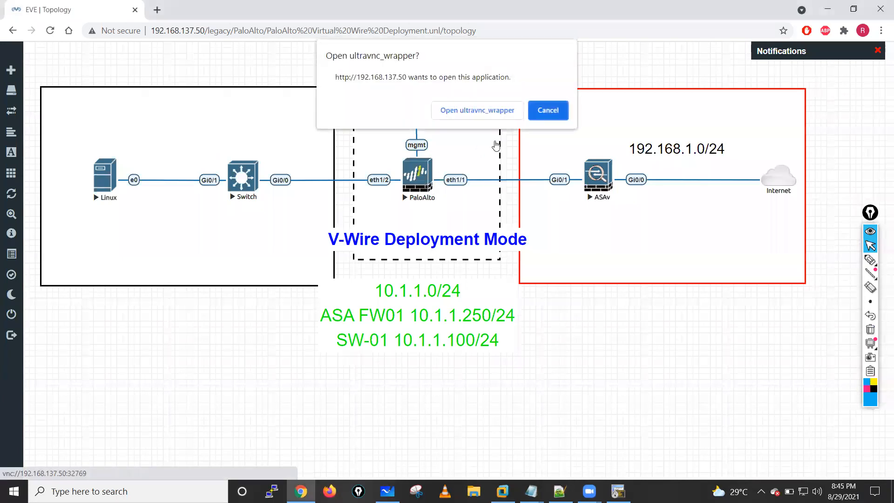
left_click(467, 111)
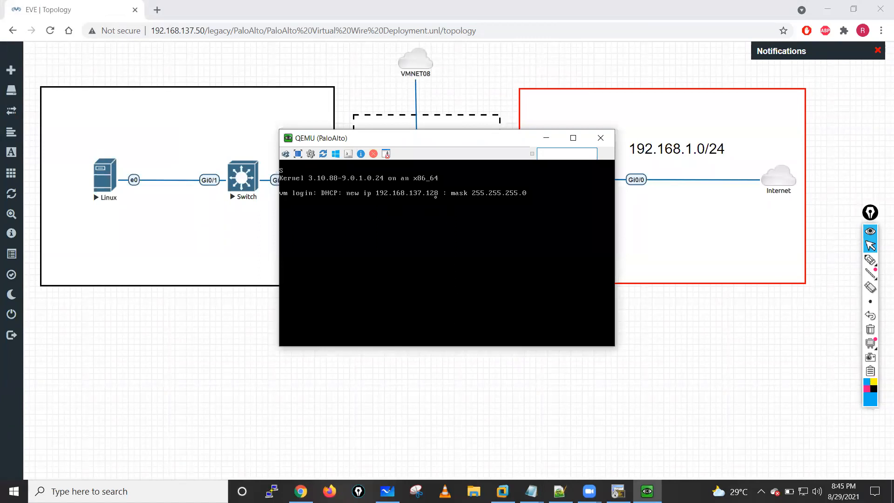
left_click(157, 10)
left_click(167, 32)
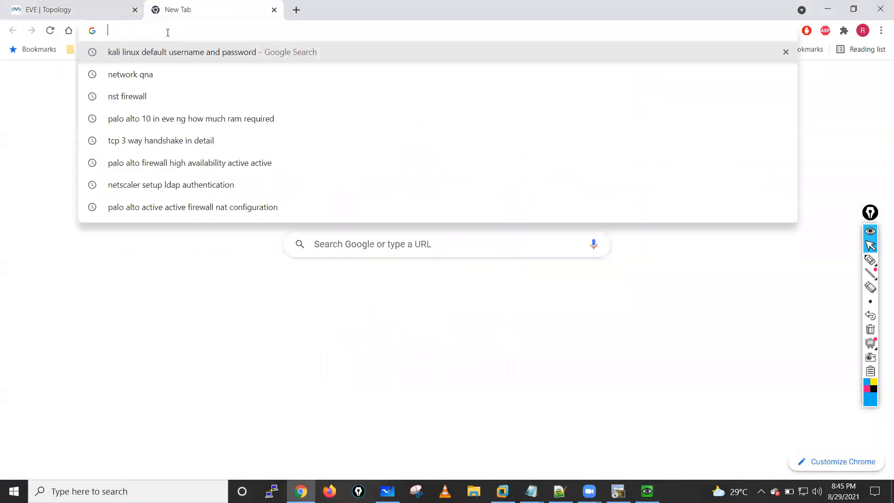
type("https")
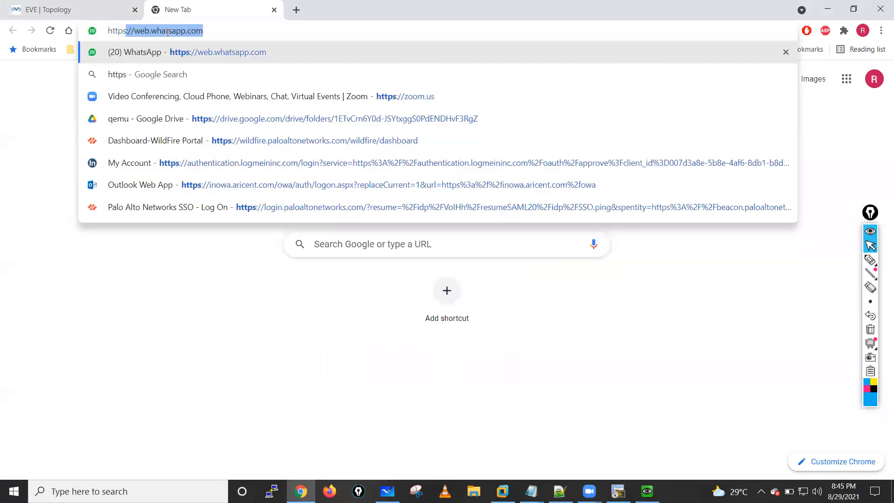
type("://192.1")
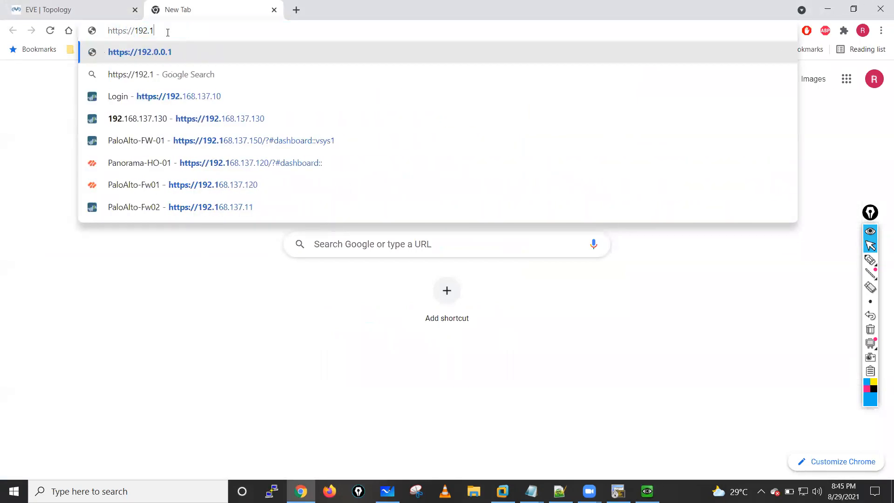
type("68.1.")
key("BackSpace")
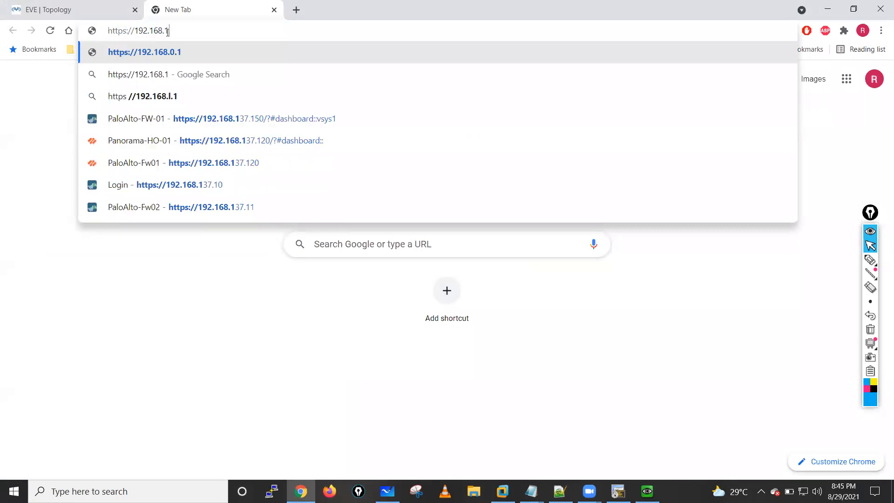
type("37.1")
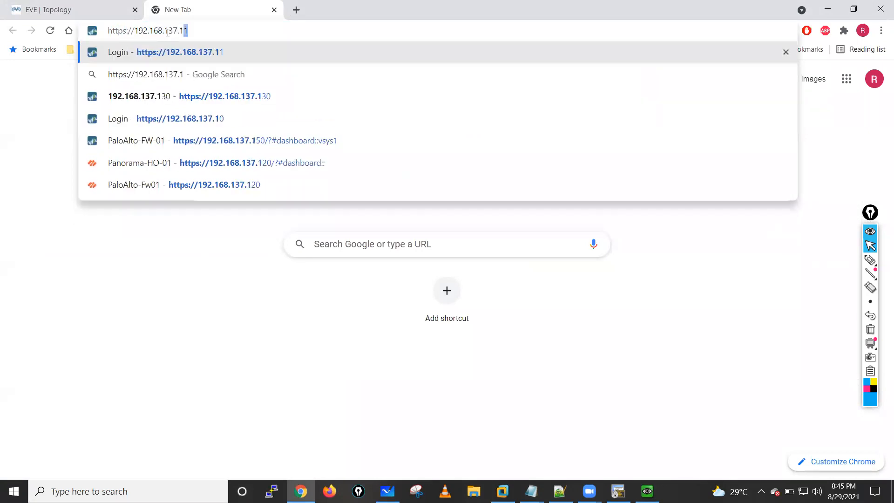
type("28")
key("Return")
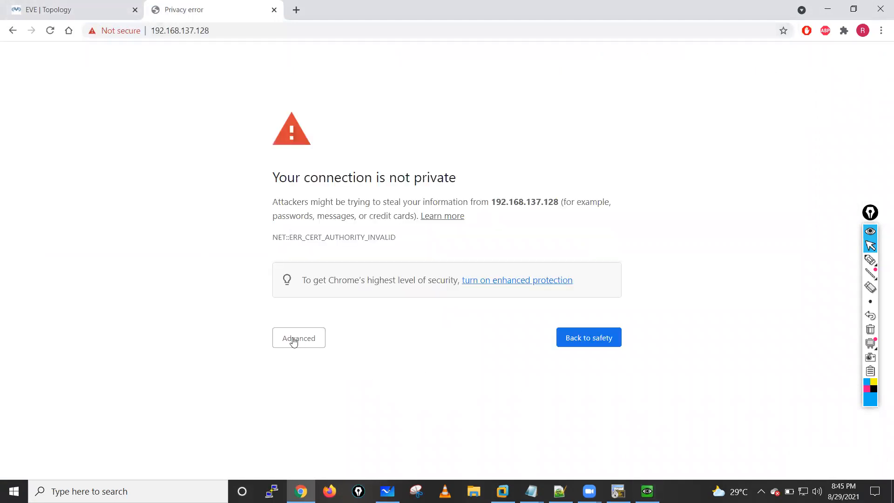
left_click(293, 339)
left_click(343, 427)
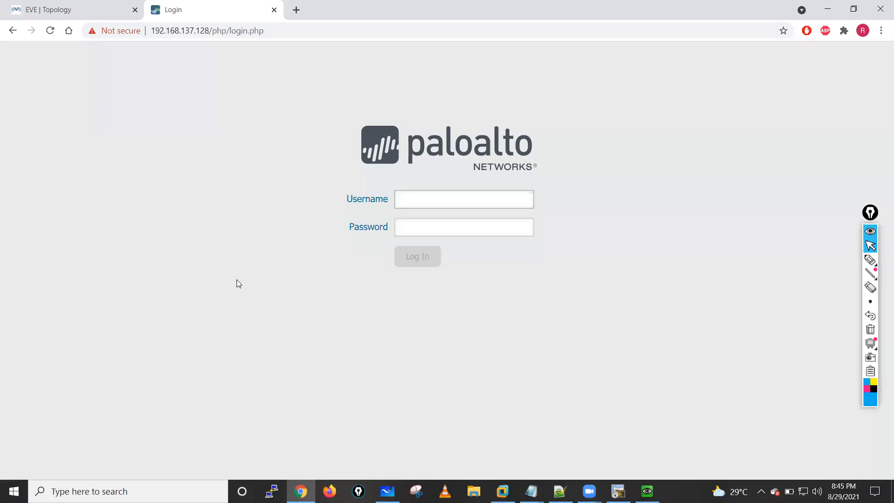
- Log in to the Palo Alto web interface with the administrator username and account password, and acknowledge the default-credentials warning
left_click(435, 206)
type("admin")
key("Tab")
type("admin")
key("Return")
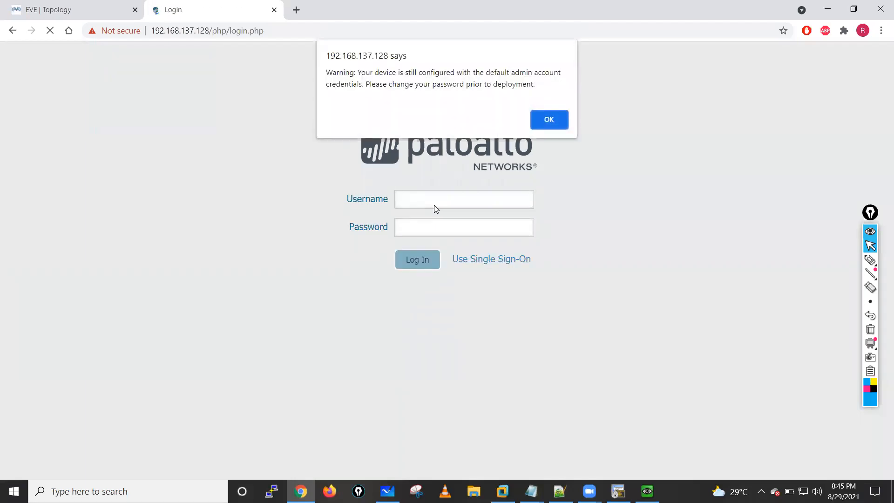
left_click(548, 121)
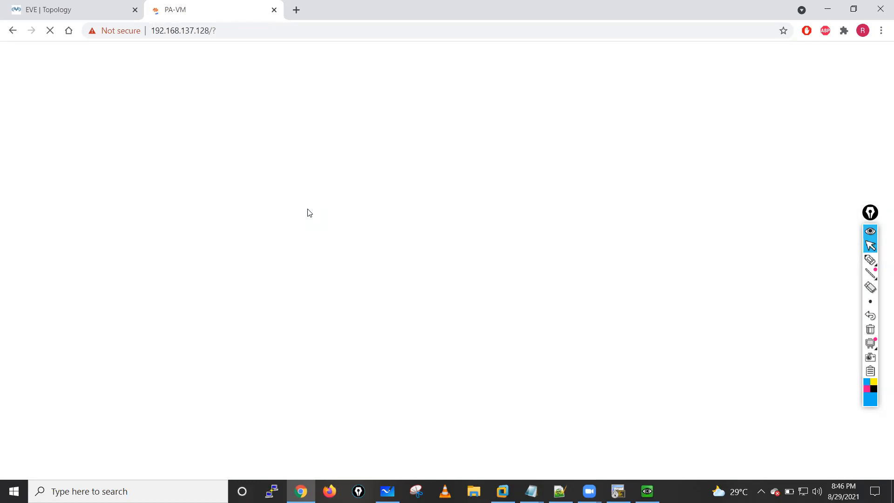
- Dismiss the welcome window on the Palo Alto firewall's dashboard after a glance at the EVE-NG topology
left_click(99, 6)
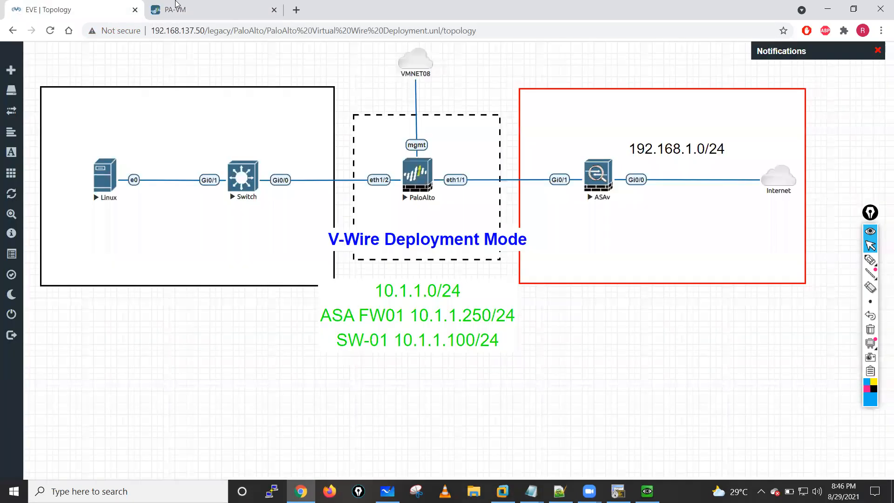
key("ctrl+Tab")
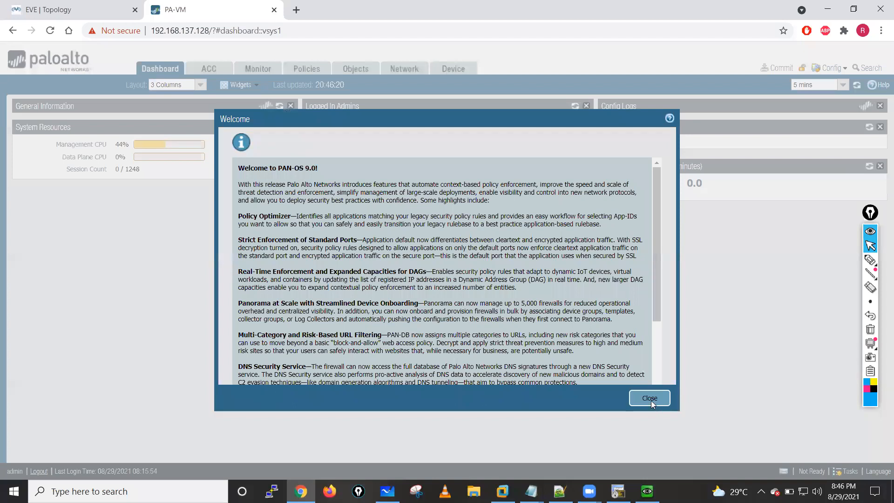
left_click(650, 398)
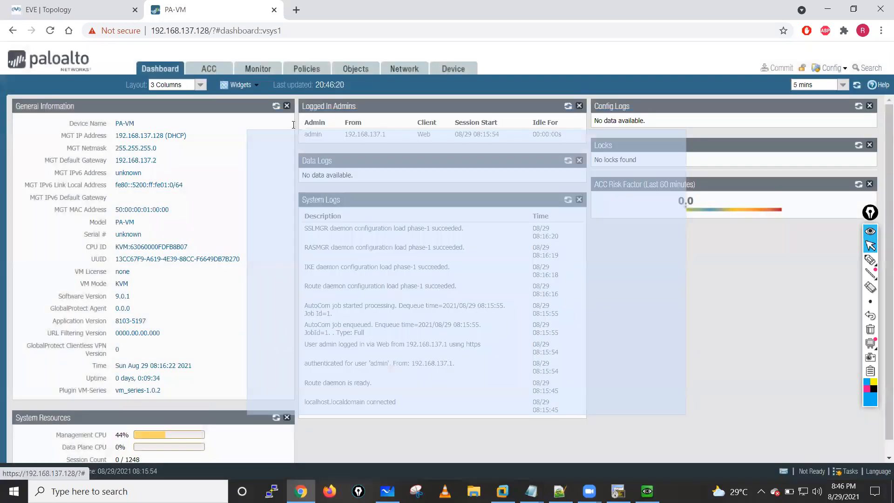
- Set the firewall's hostname to PaloAlto-FW in the device's general management settings
left_click(462, 71)
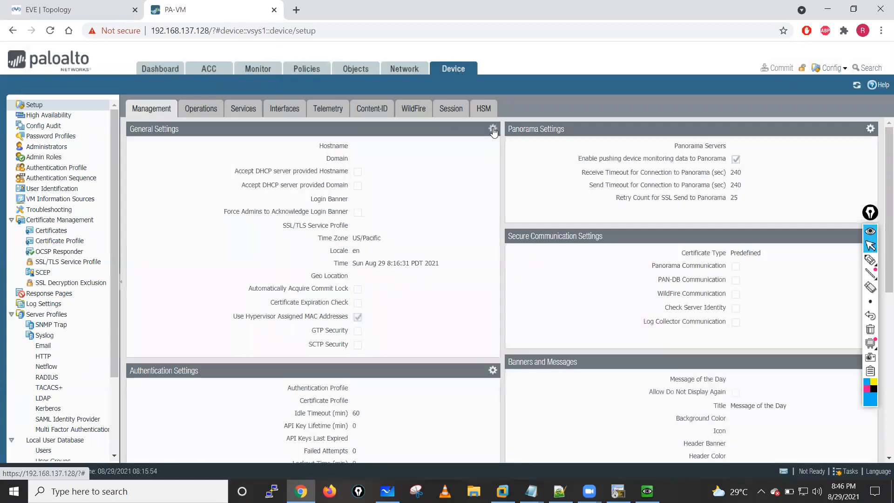
left_click(490, 129)
left_click(418, 98)
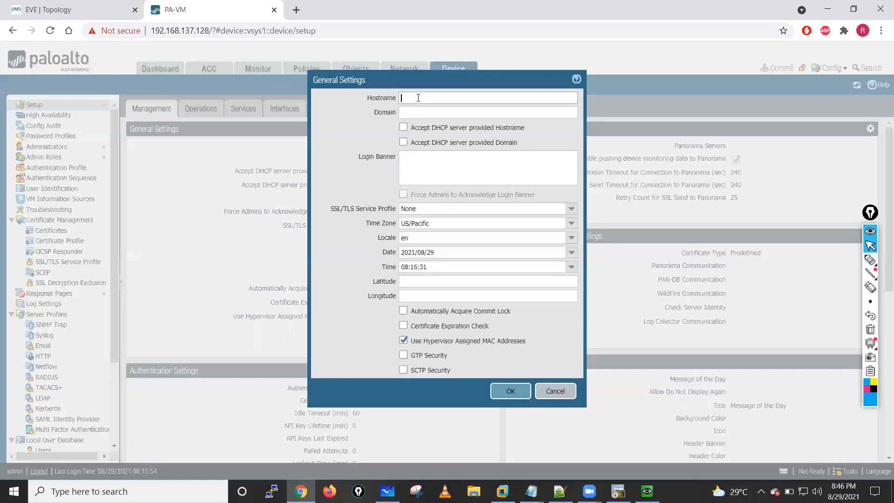
type("PaloAlto-FW")
left_click(510, 390)
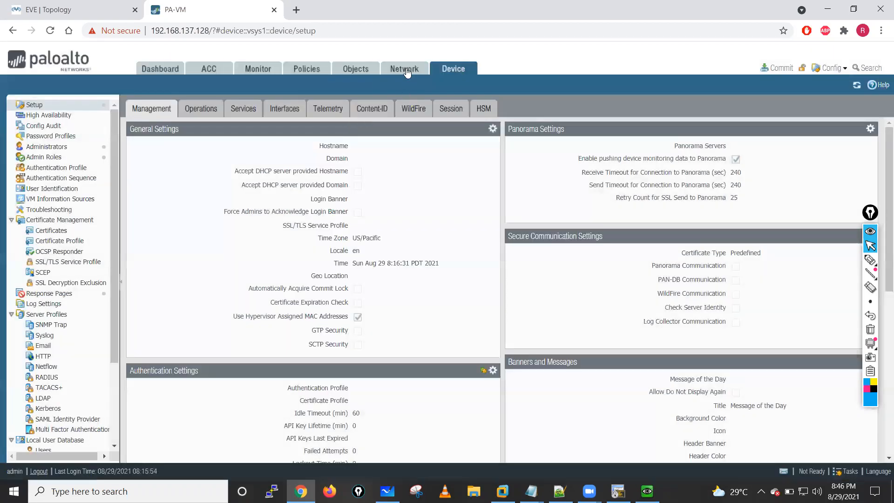
- Open the ethernet1/1 interface for editing, give it the comment V-Wire, and set its interface type to Virtual Wire
left_click(405, 69)
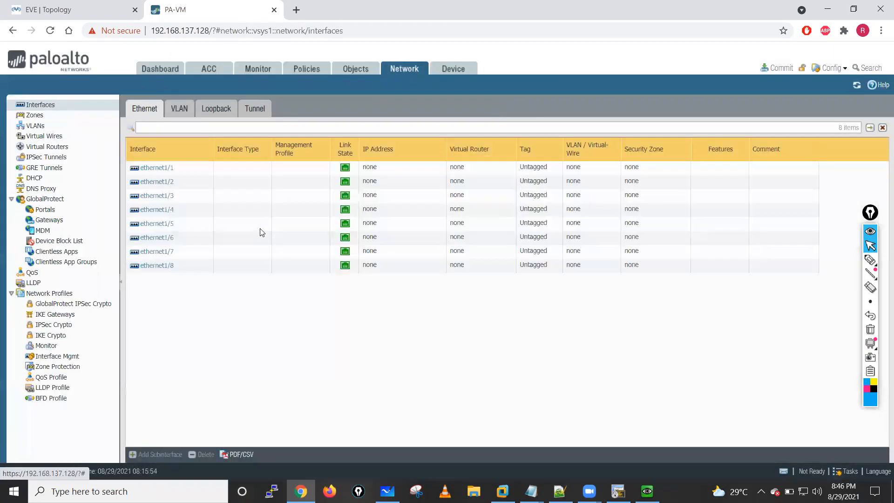
left_click(60, 13)
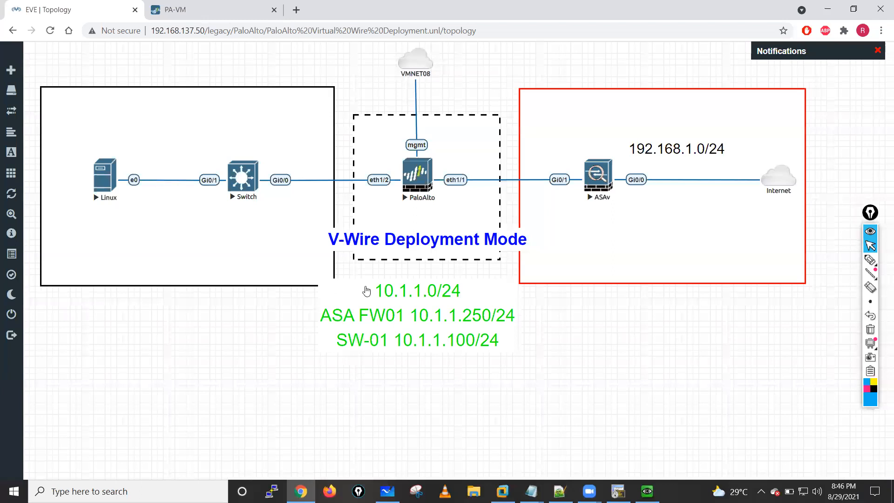
key("ctrl+Tab")
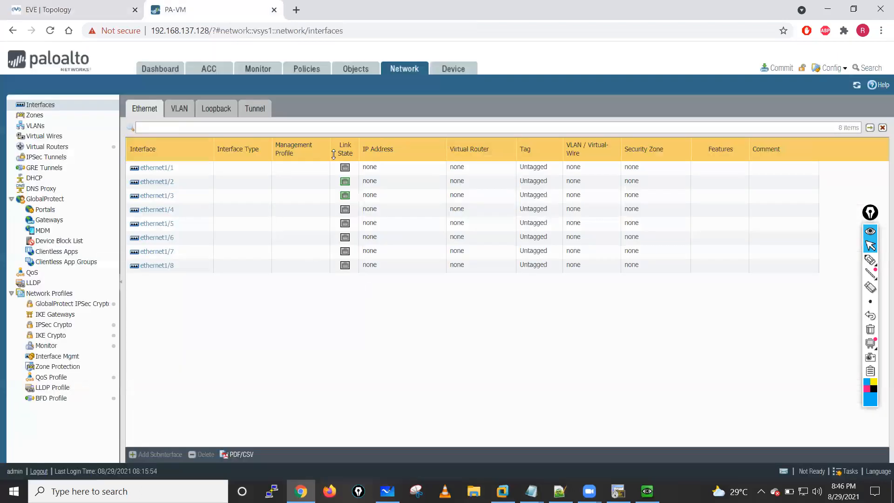
left_click(366, 174)
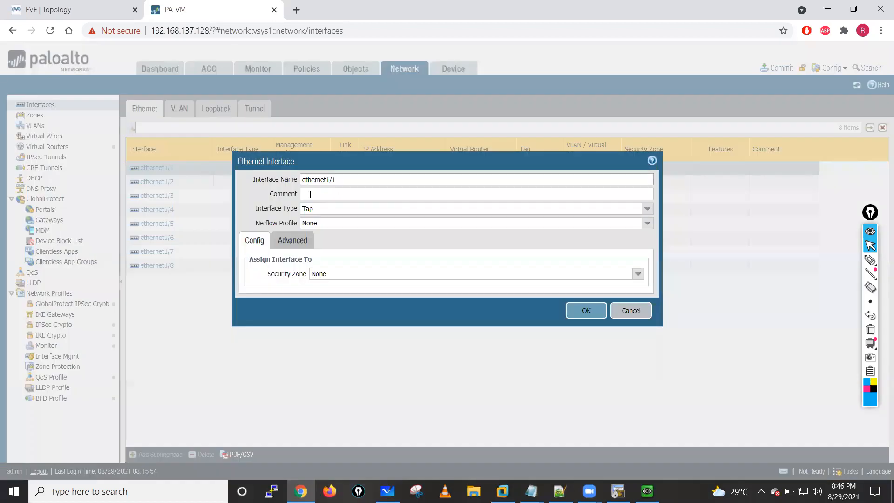
key("ctrl+Tab")
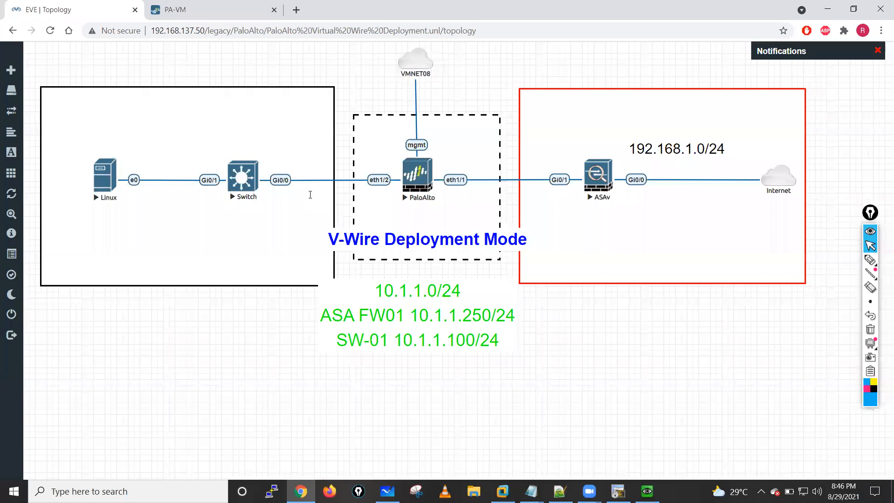
key("ctrl+Tab")
left_click(647, 208)
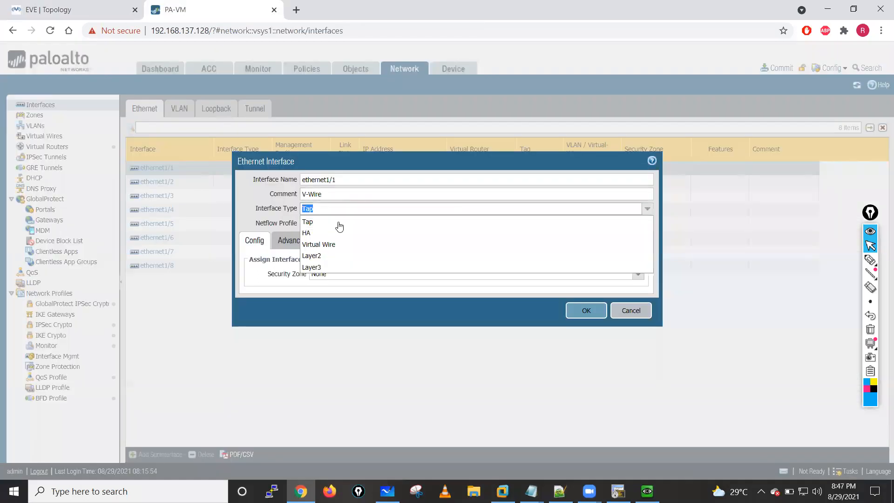
left_click(307, 245)
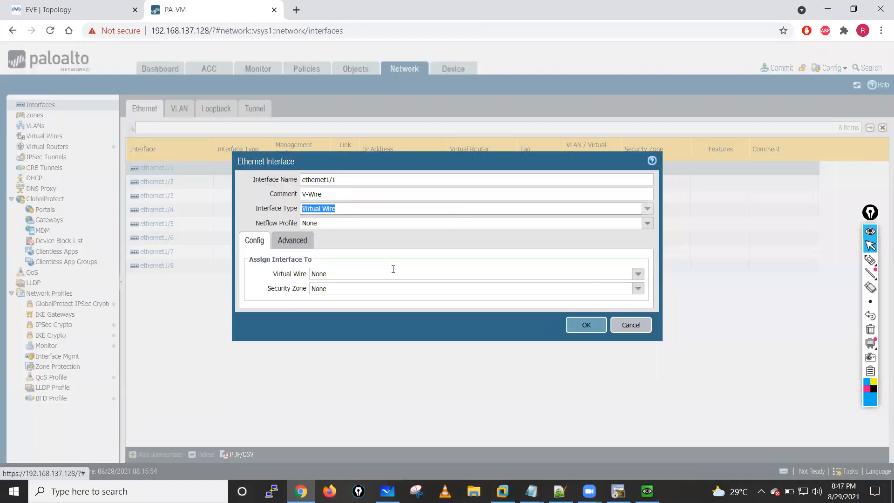
- Create a virtual wire named V-Wire-Group-01 for ethernet1/1, leaving both of its member interfaces set to None
left_click(631, 274)
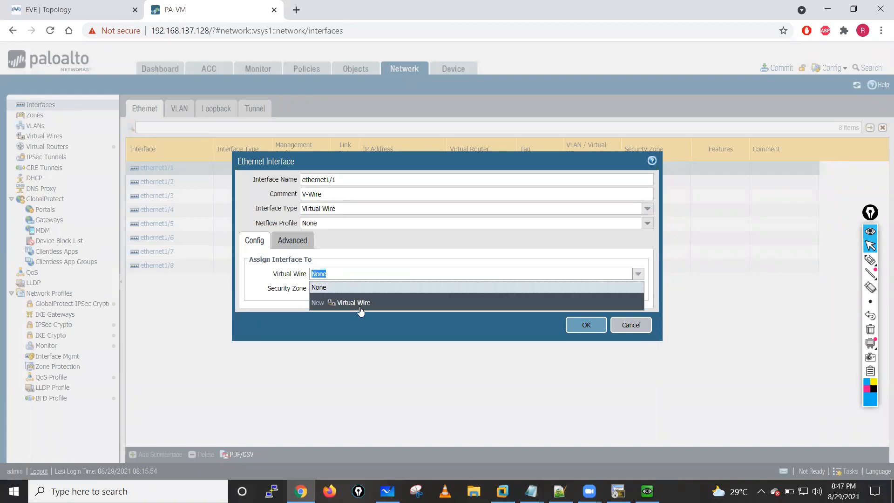
left_click(354, 303)
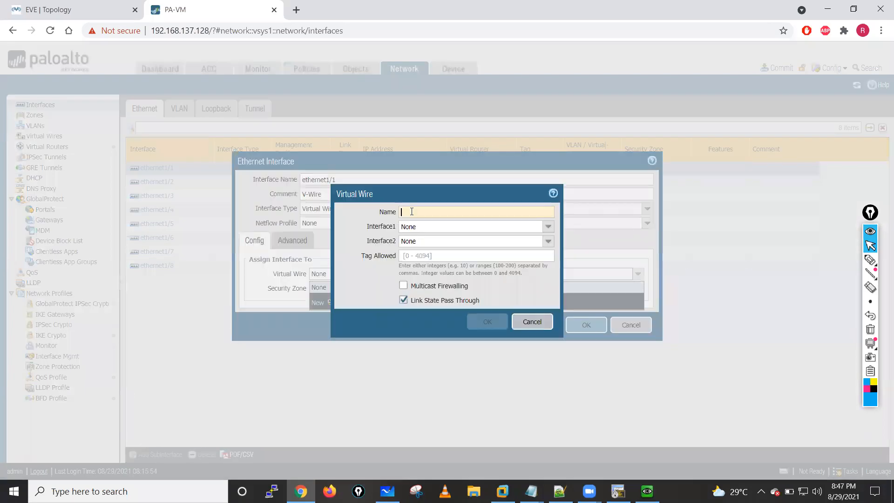
type("V-W")
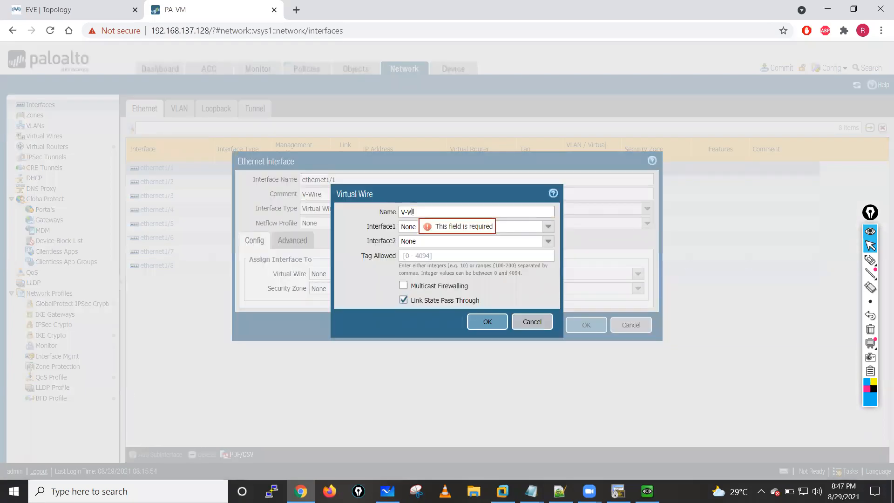
type("ire-Group-")
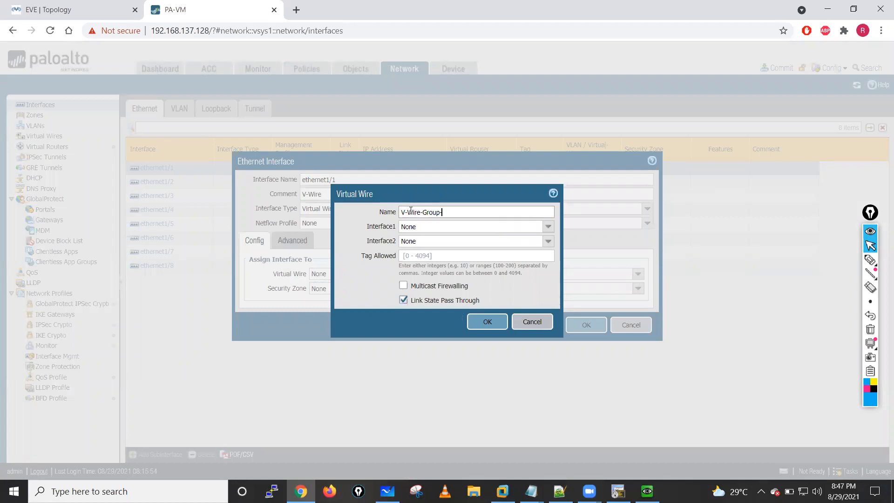
type("01")
left_click(549, 228)
left_click(413, 242)
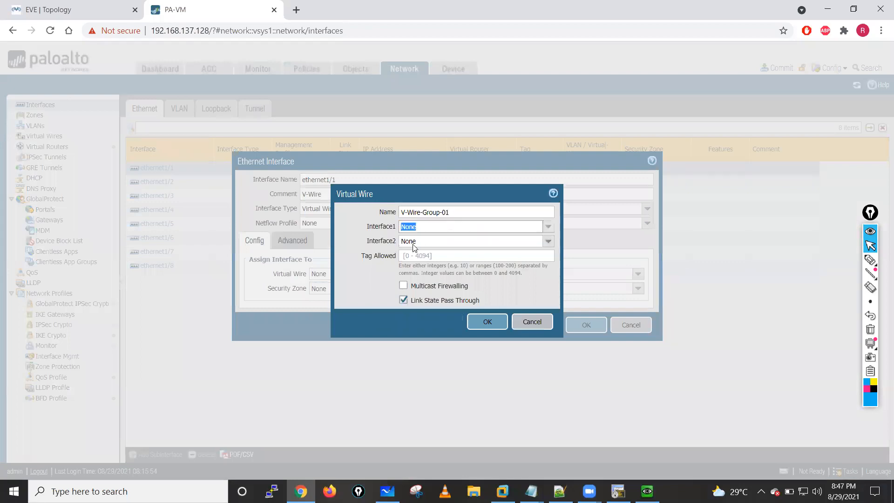
left_click(484, 324)
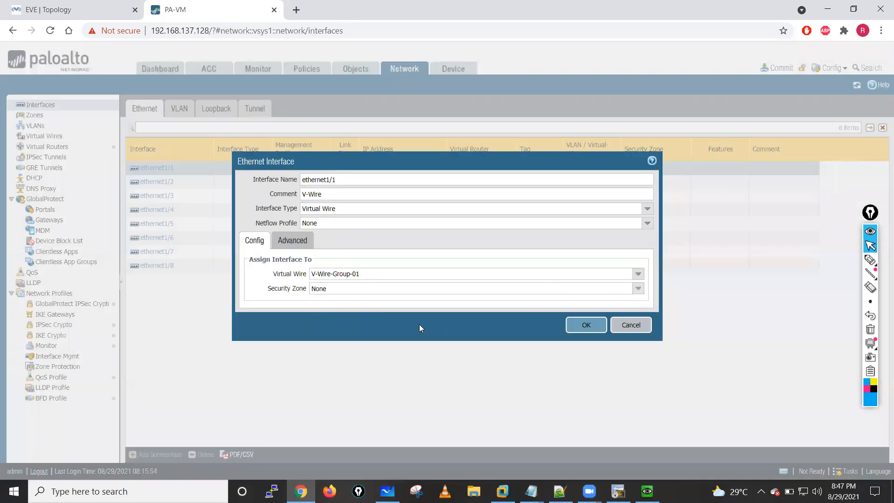
- Create a security zone named Outside and assign it to ethernet1/1
left_click(345, 288)
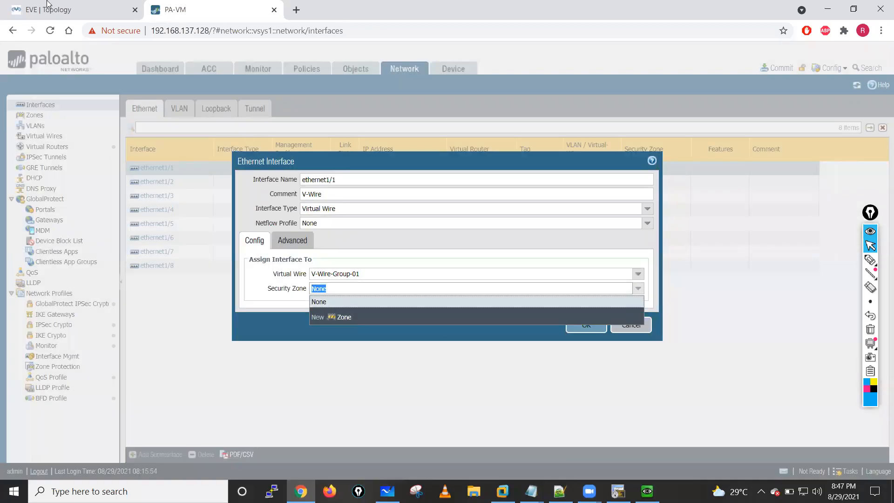
left_click(75, 9)
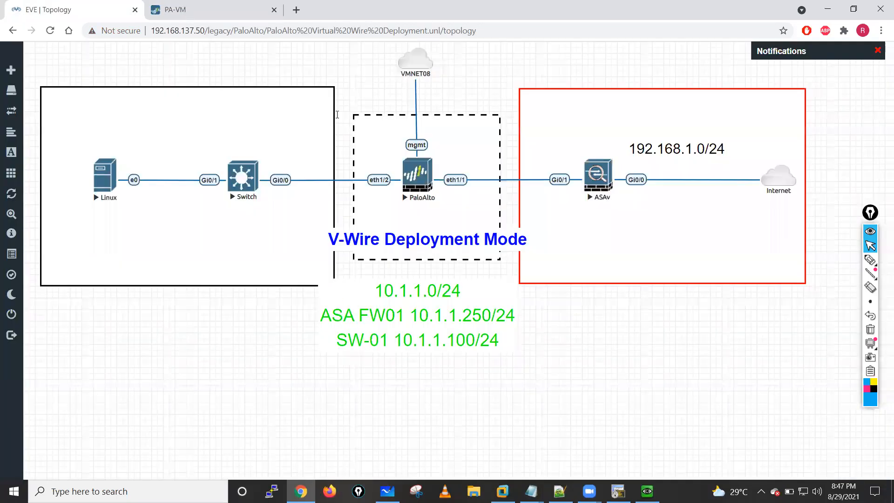
key("ctrl+Tab")
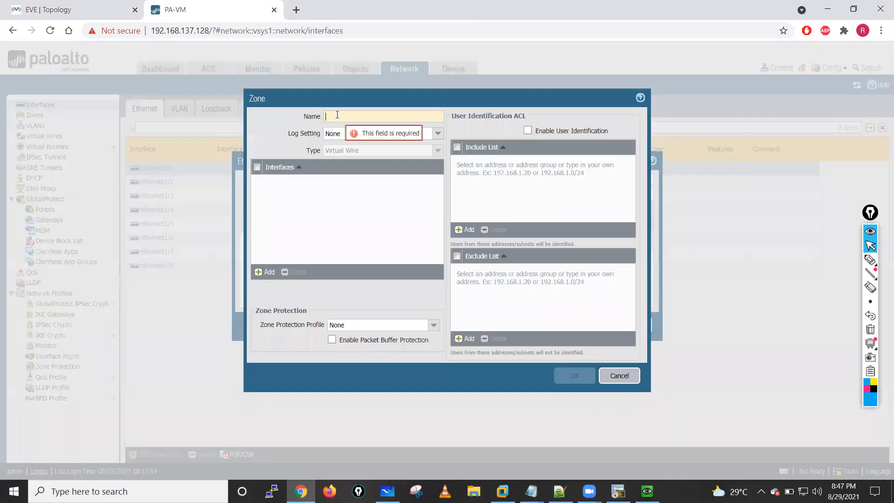
type("Outside")
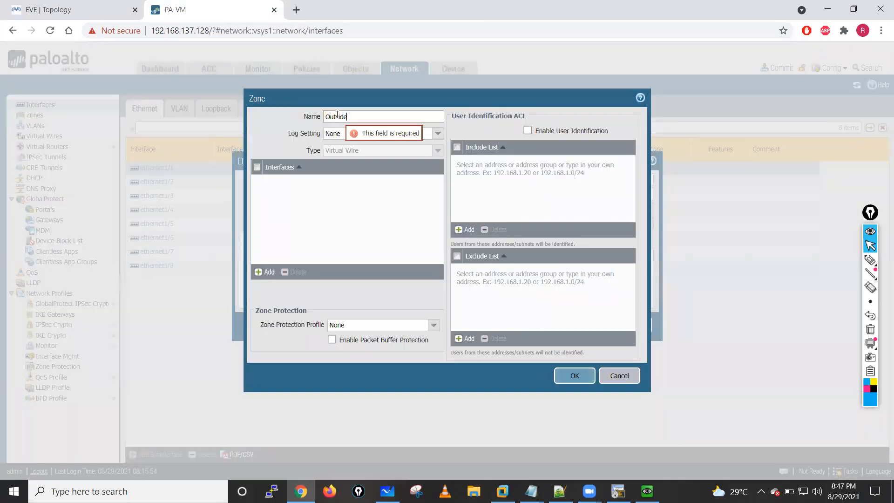
left_click(572, 376)
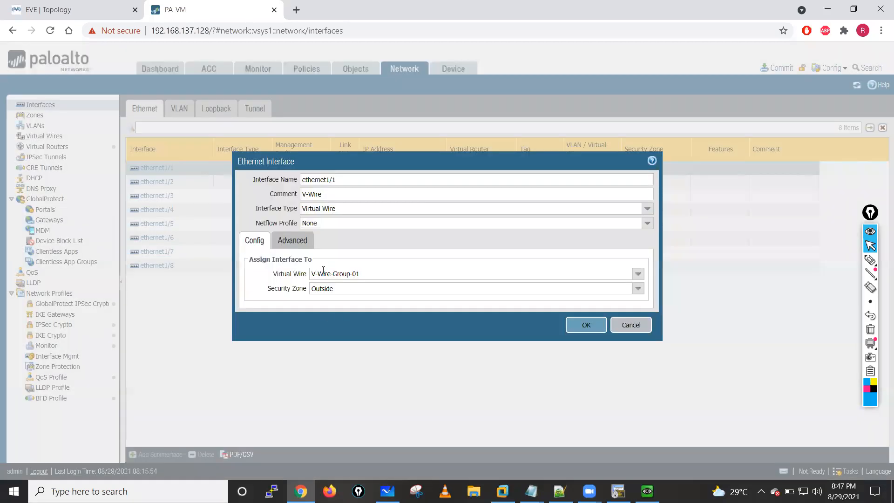
- Set the link state of ethernet1/1 to up and save the interface configuration
left_click(293, 243)
left_click(634, 275)
left_click(573, 302)
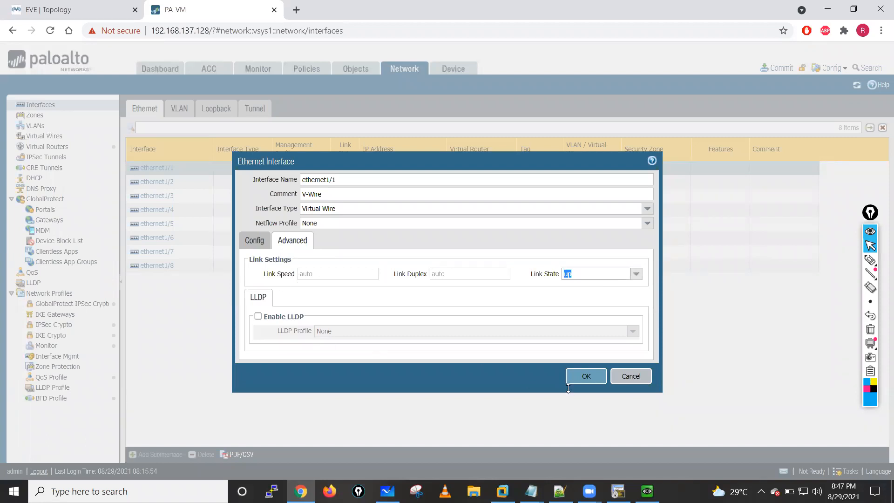
left_click(579, 377)
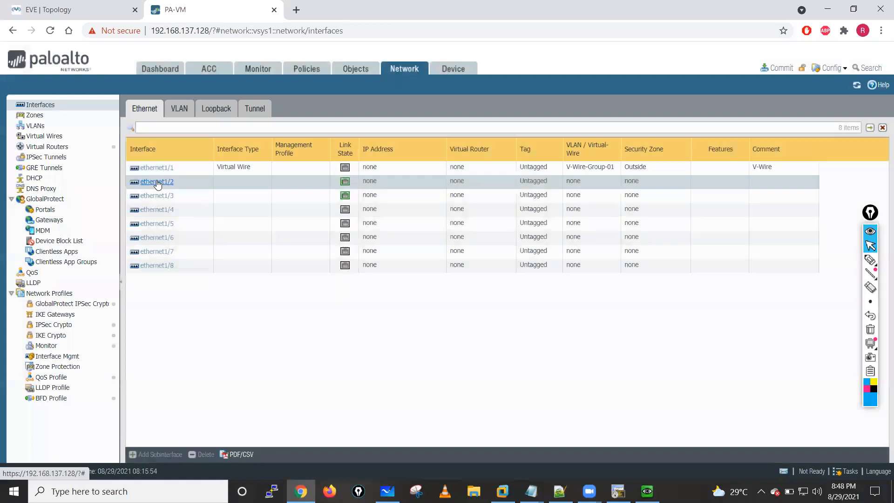
- Configure ethernet1/2 with the comment v-Wire and interface type Virtual Wire, and assign it to V-Wire-Group-01
left_click(158, 183)
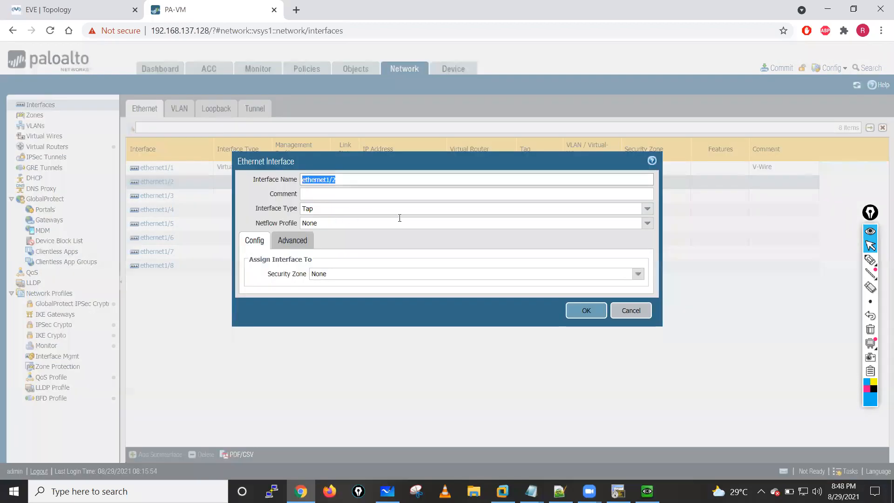
left_click(378, 197)
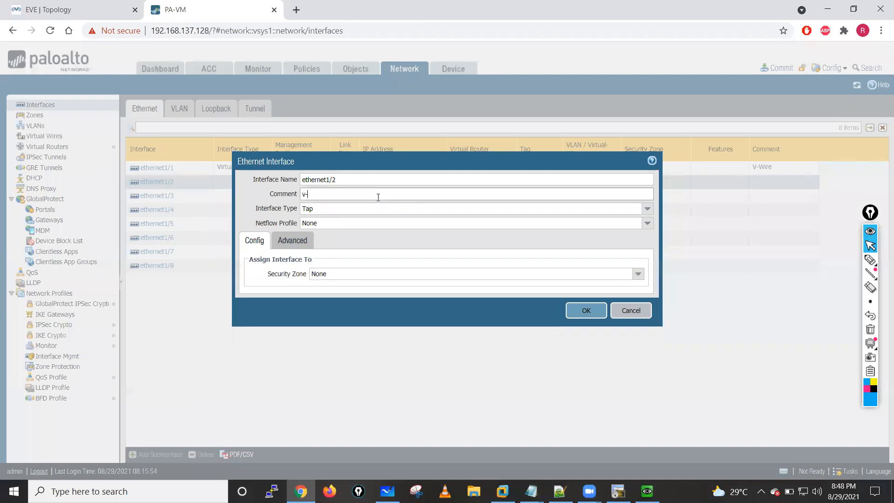
type("v-Wire")
left_click(647, 209)
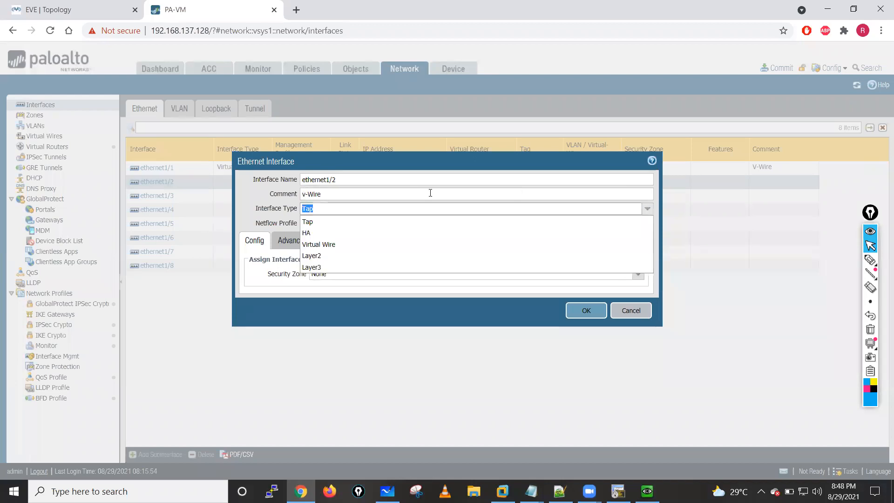
left_click(324, 245)
left_click(635, 279)
left_click(337, 274)
key("Return")
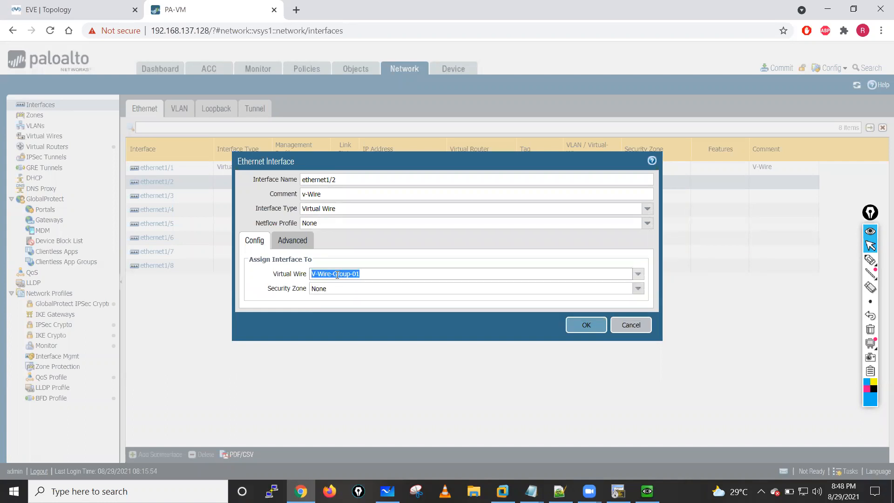
- Create a security zone named Inside for ethernet1/2 and check the interface's placement in the EVE-NG topology
left_click(638, 288)
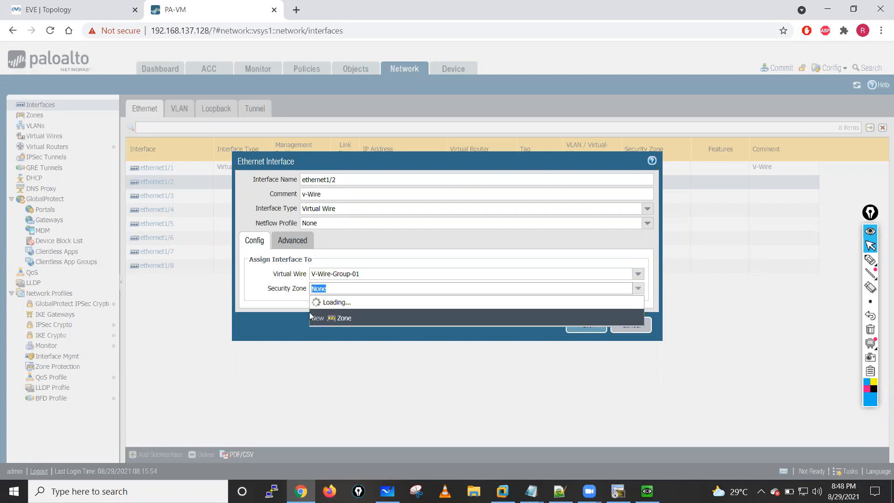
left_click(343, 329)
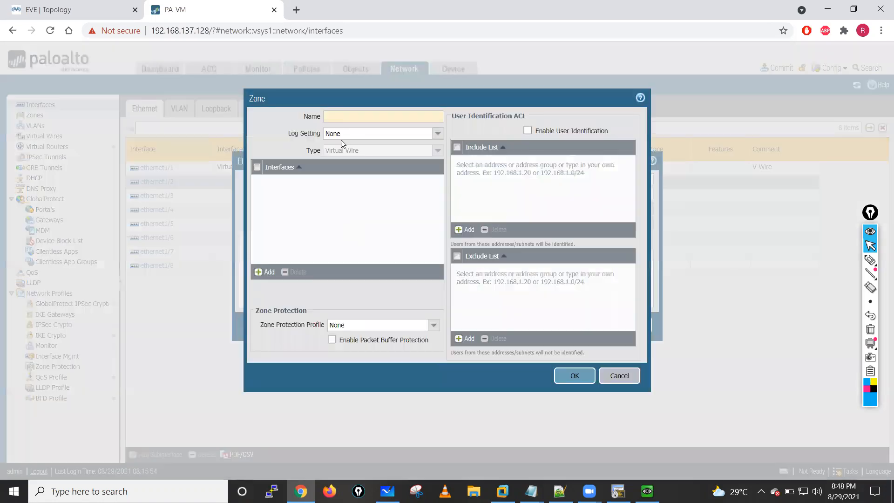
type("Insid")
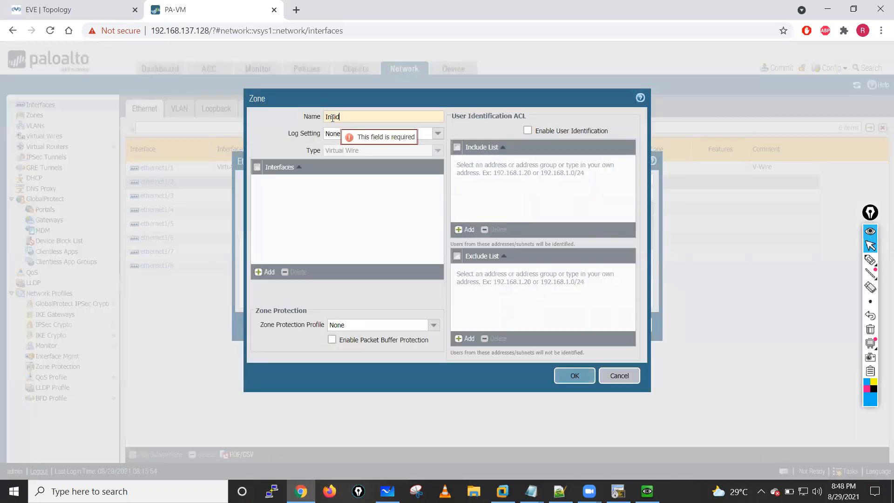
left_click(569, 375)
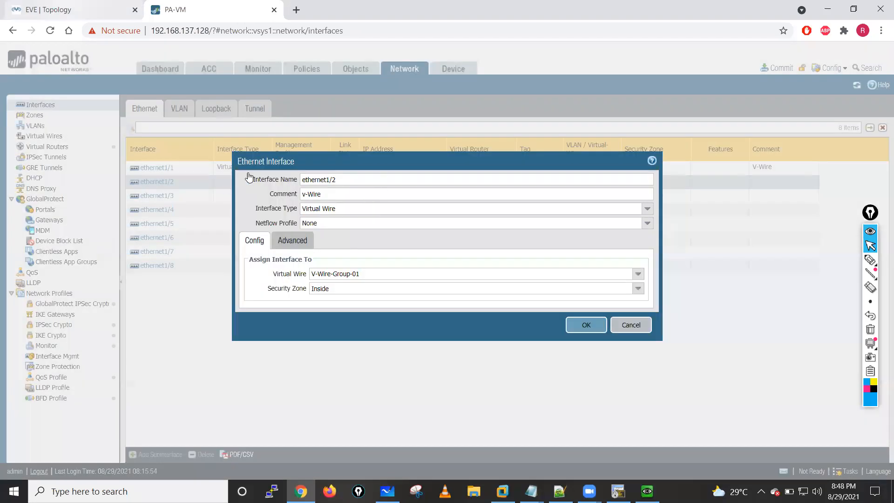
left_click(104, 9)
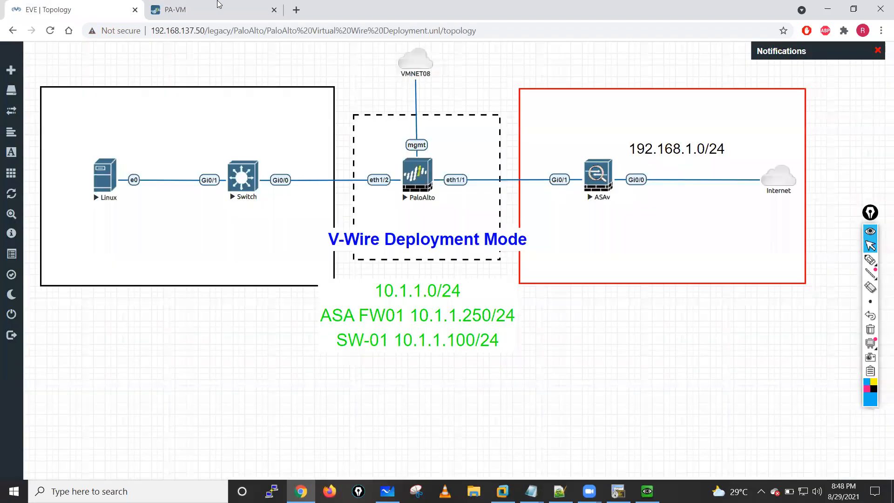
- Set the link state of ethernet1/2 to up and save the interface configuration
key("ctrl+Tab")
left_click(300, 242)
left_click(636, 274)
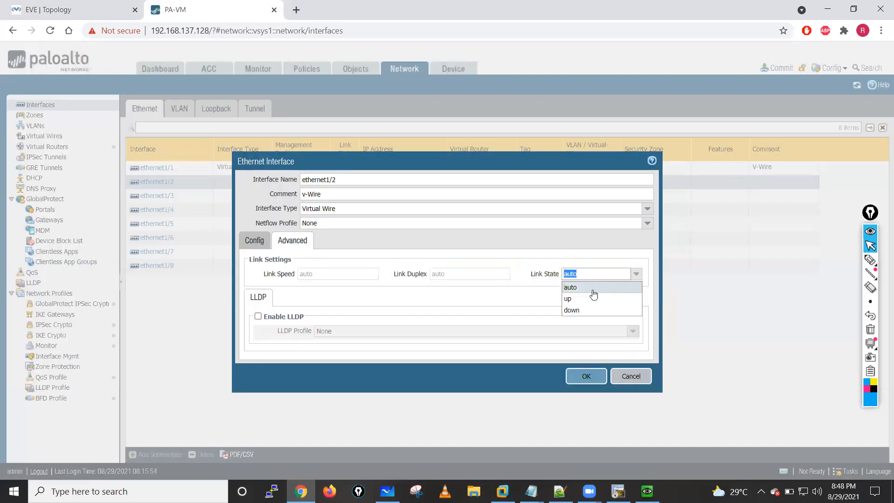
left_click(573, 300)
left_click(587, 377)
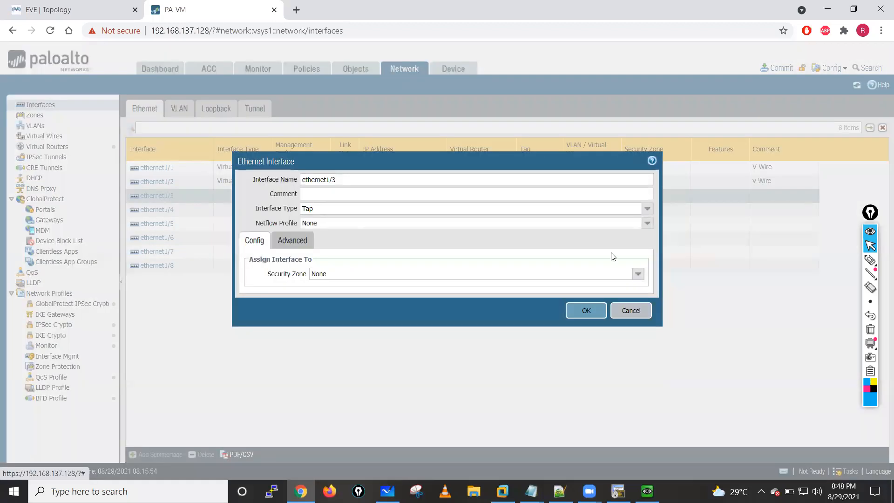
- Set the link state of the Tap interface ethernet1/3 to down, save it, and check the EVE-NG topology
left_click(296, 241)
left_click(641, 276)
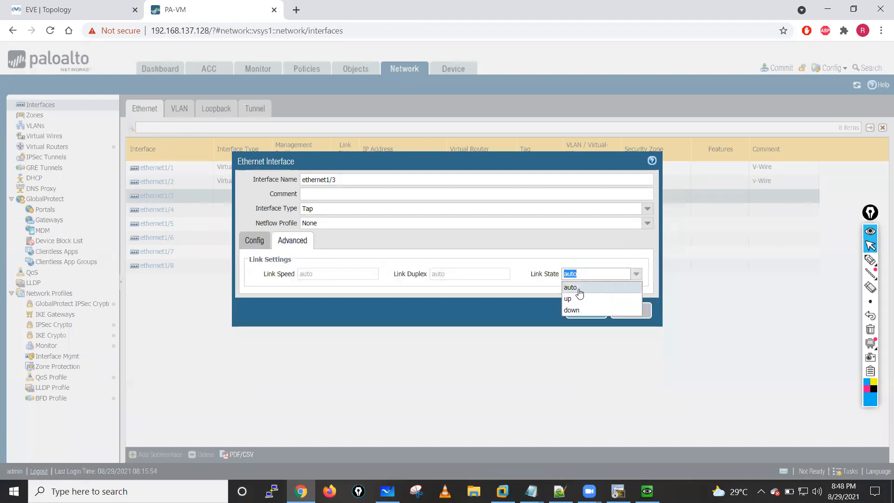
left_click(573, 309)
left_click(587, 314)
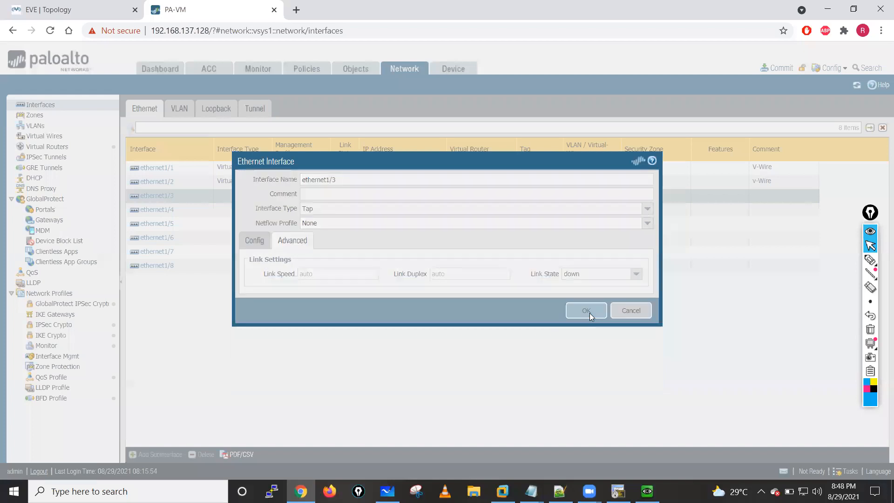
left_click(59, 6)
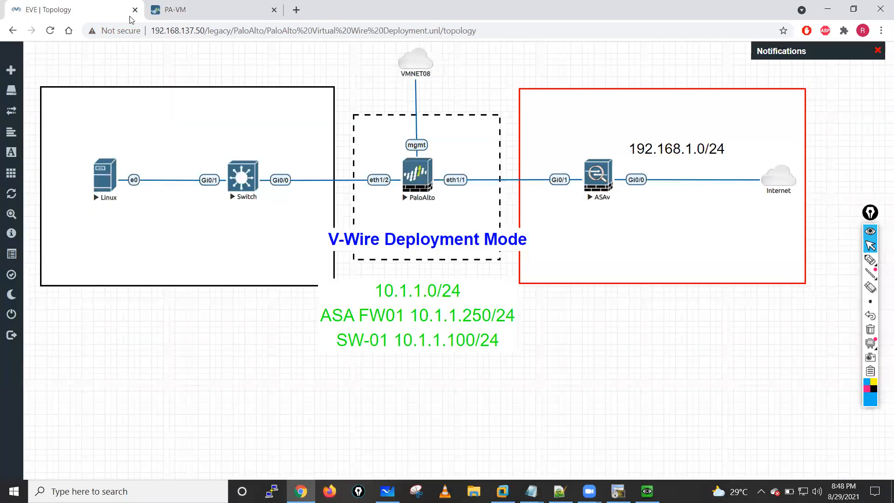
left_click(205, 8)
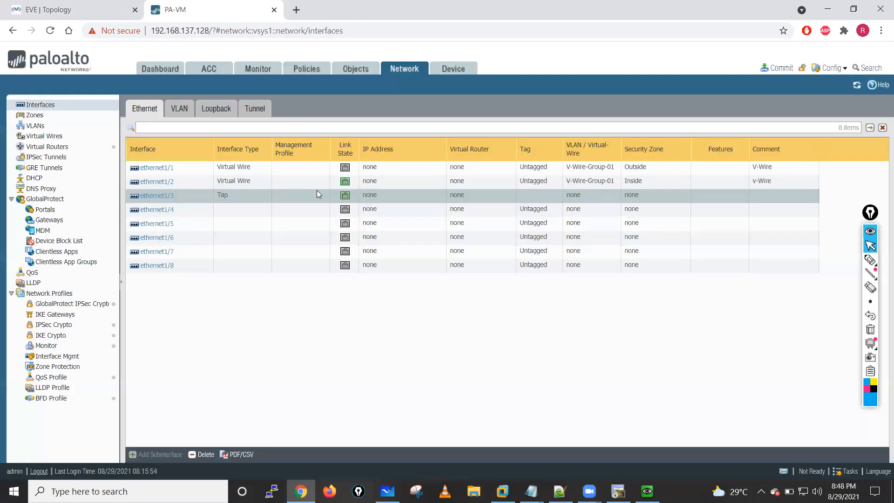
- Delete the configuration of ethernet1/3 and refresh the interface list
right_click(179, 195)
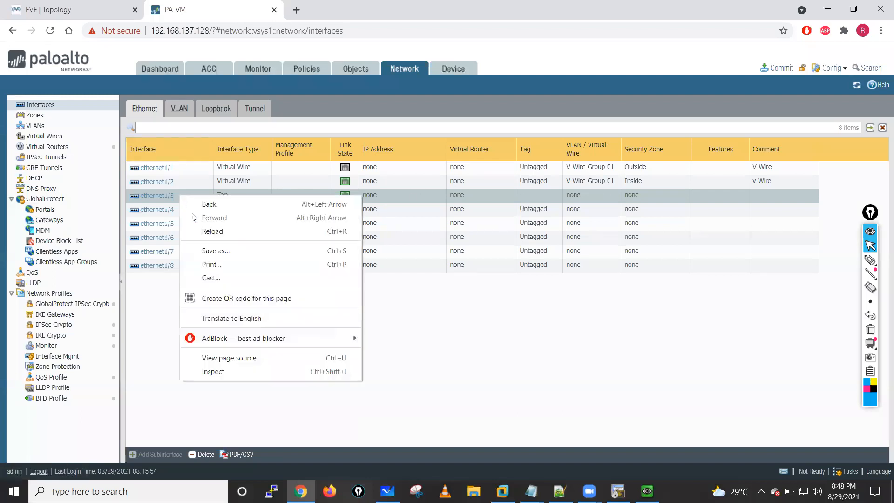
left_click(143, 309)
left_click(201, 454)
left_click(424, 300)
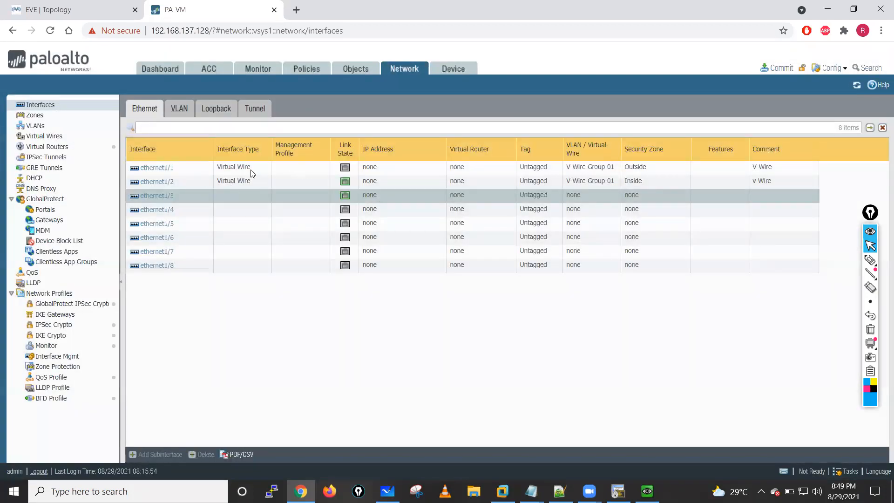
left_click(856, 87)
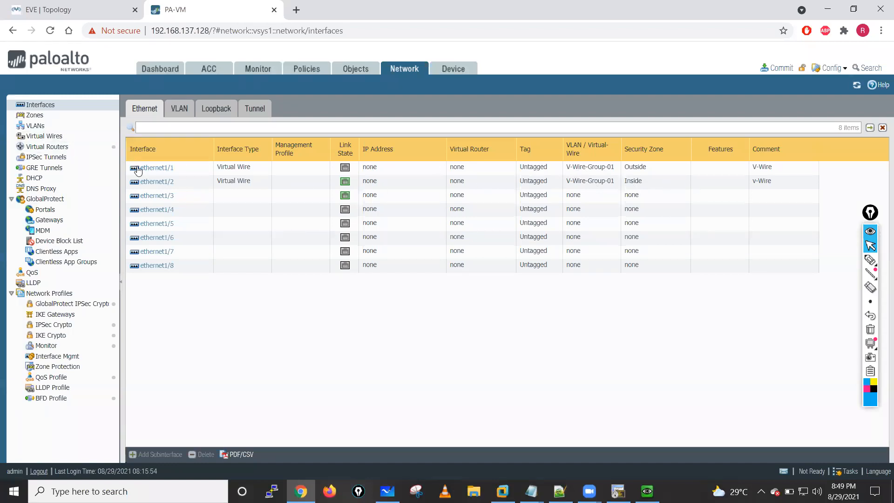
- Review the link settings, virtual wire and security zone assignment of ethernet1/1 without changing anything
left_click(157, 168)
left_click(157, 168)
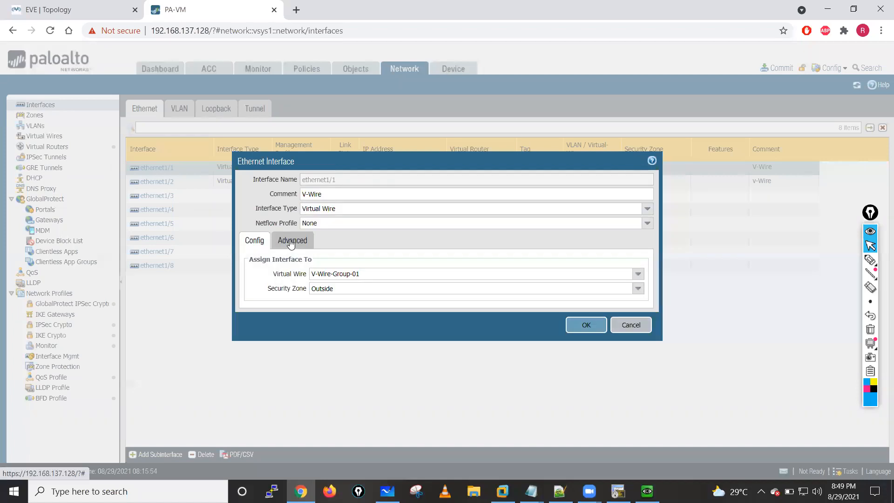
left_click(291, 240)
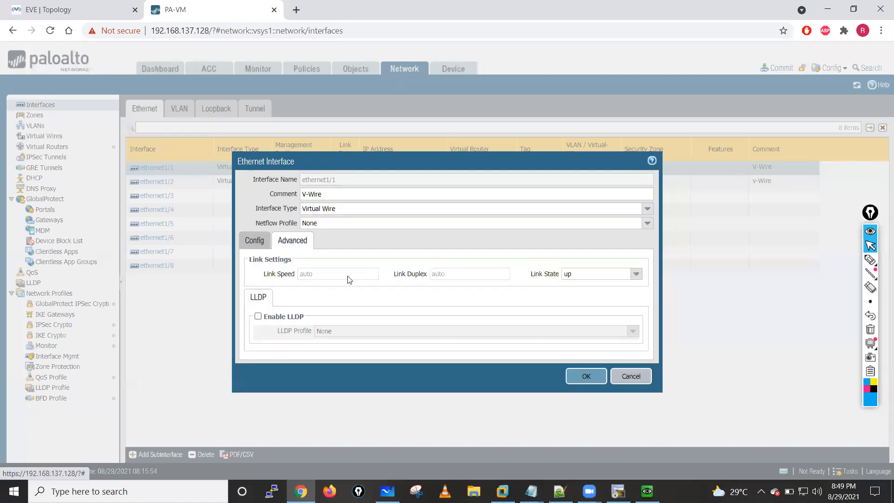
left_click(250, 242)
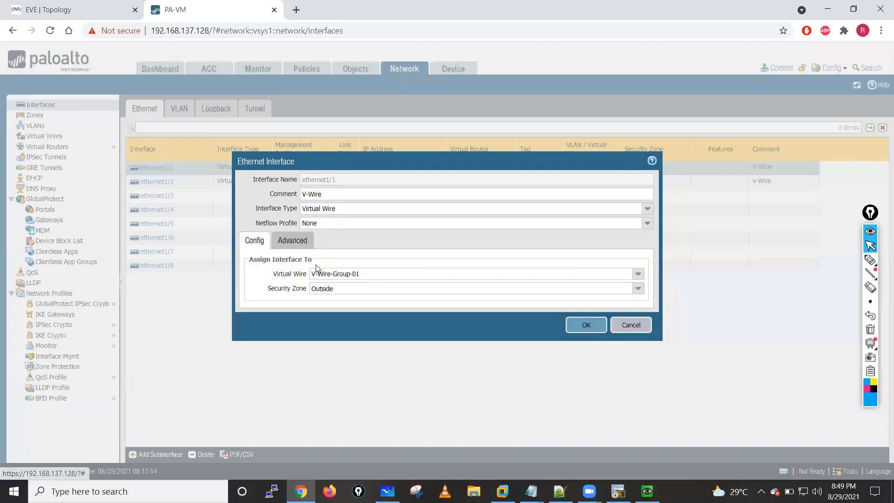
left_click(630, 325)
- Review the interface assignments and options of the virtual wire V-Wire-Group-01
left_click(48, 138)
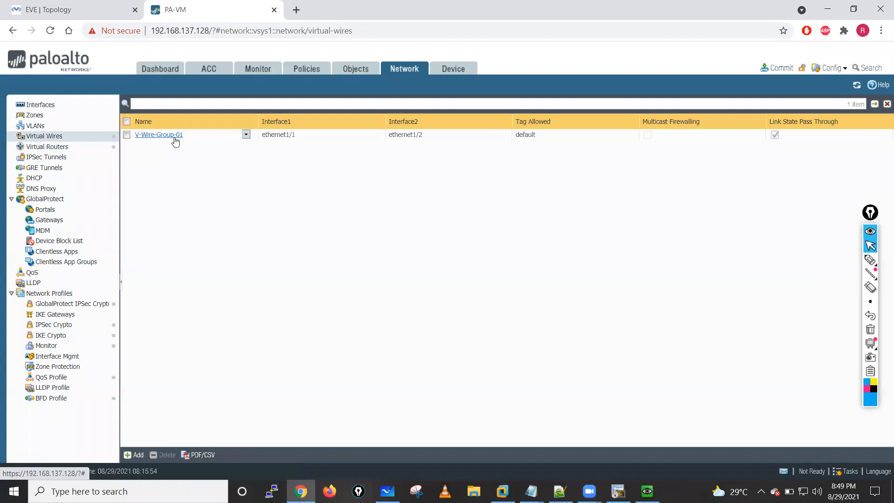
left_click(173, 136)
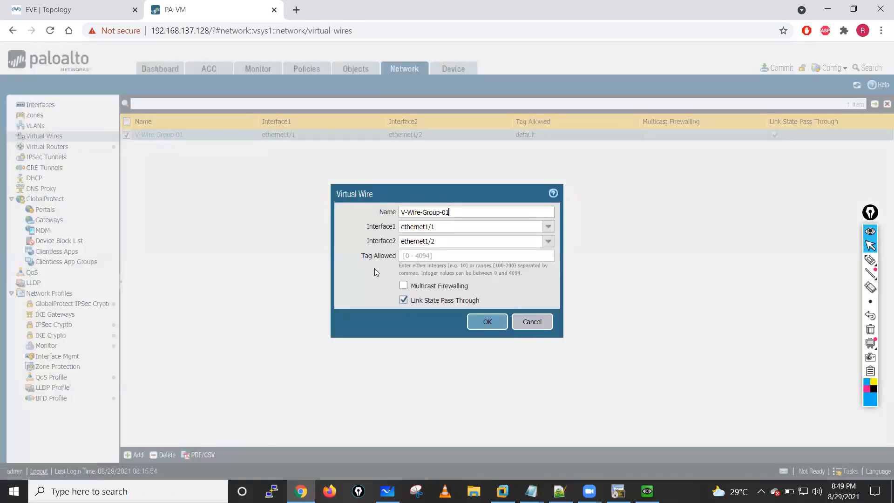
left_click(484, 322)
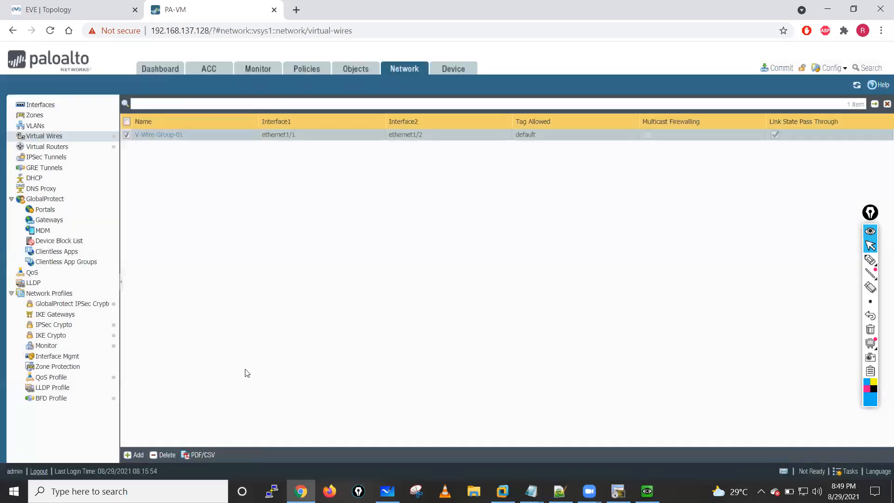
- Add a security policy rule named Internet-Access
left_click(307, 69)
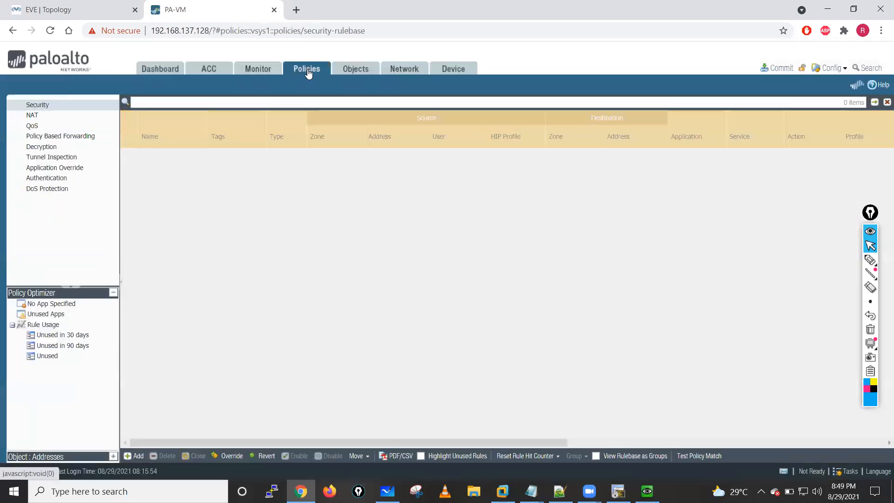
left_click(134, 456)
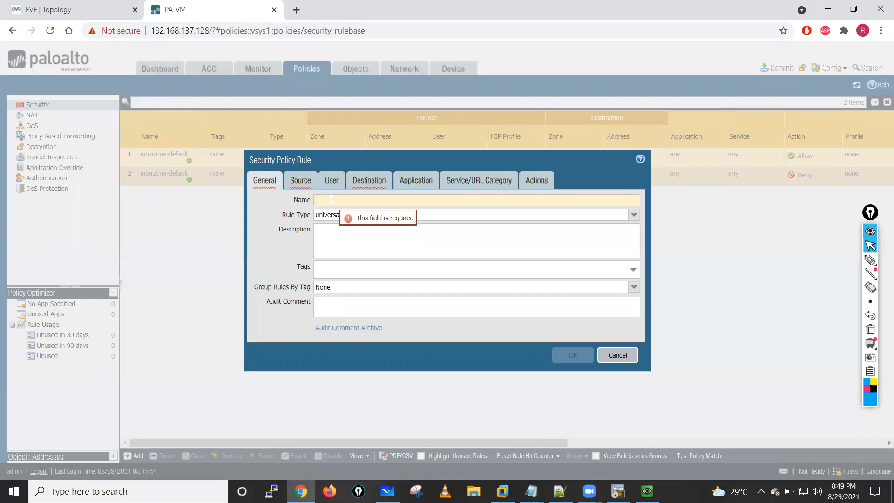
type("Internet-Access")
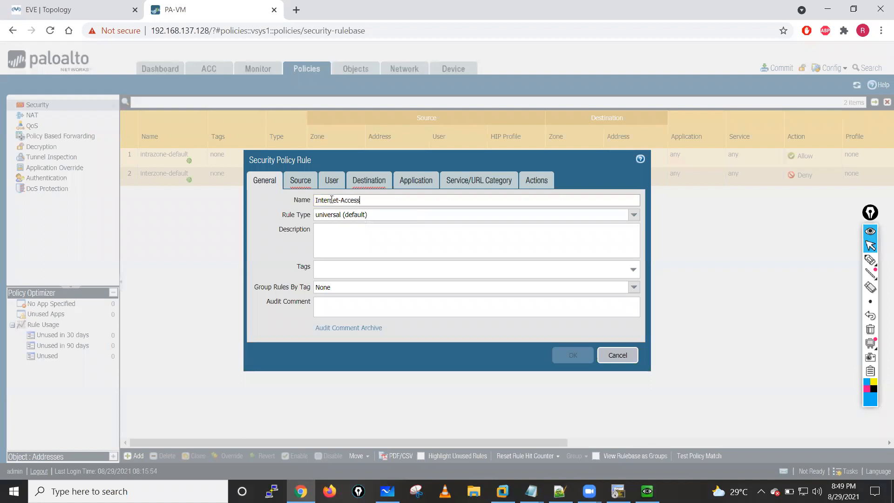
- Set the Internet-Access rule's source zone to Inside and its source address to 10.1.1.0/24
left_click(300, 180)
left_click(269, 325)
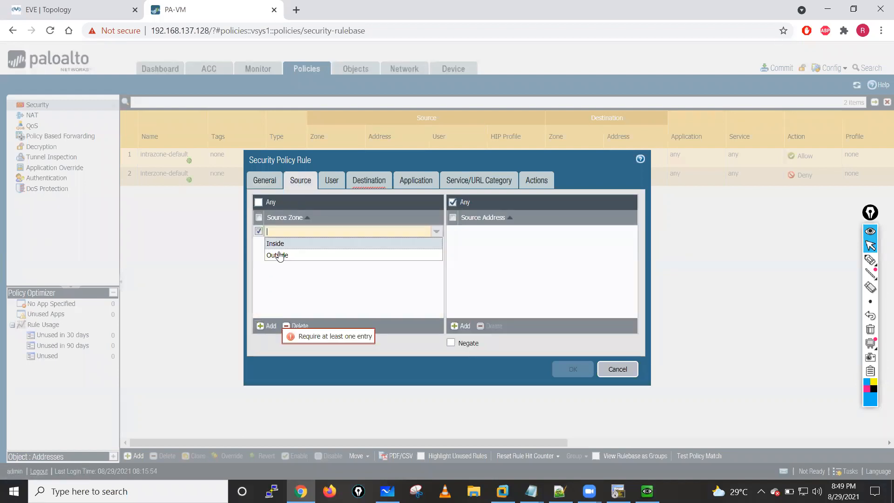
left_click(276, 244)
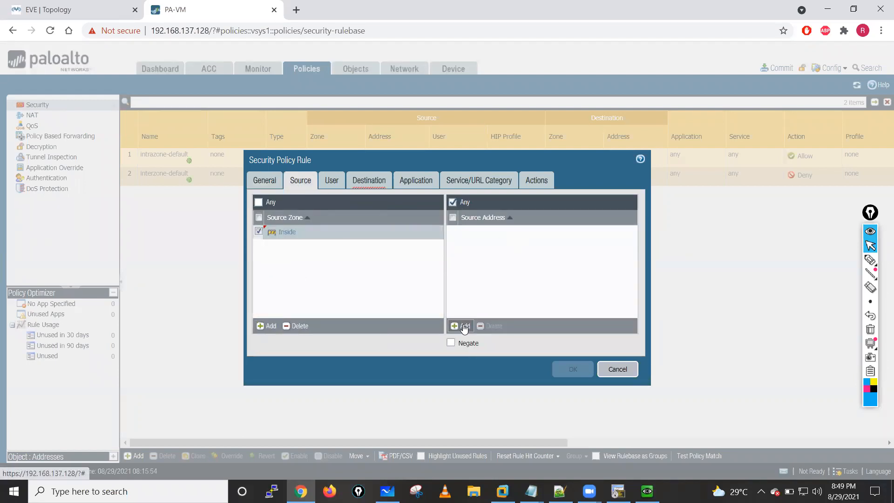
left_click(464, 326)
type("10.1.1.0")
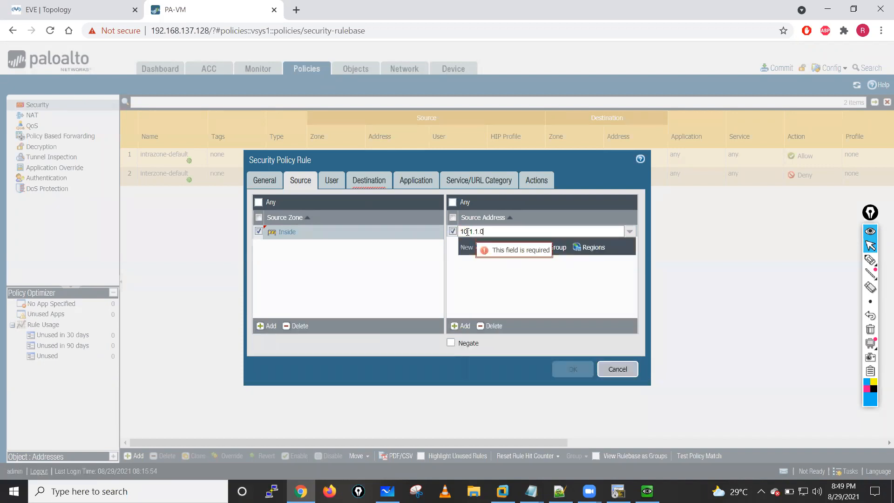
type("/24")
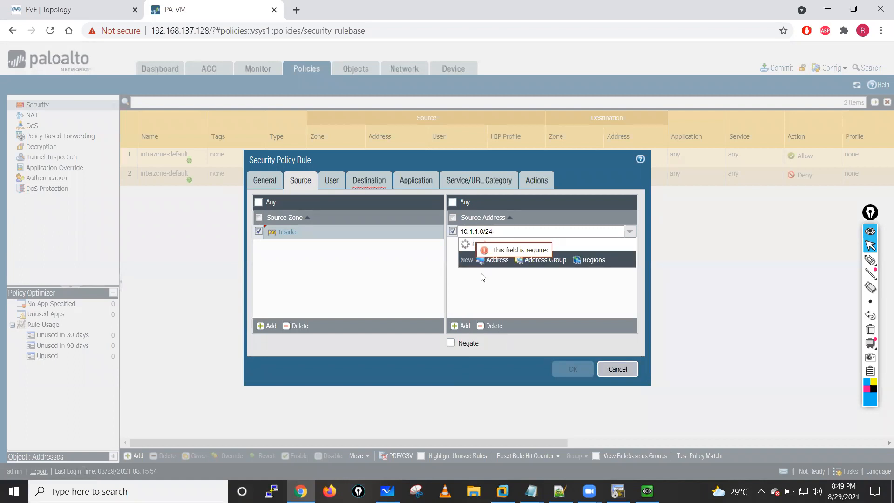
left_click(483, 277)
- Set the Internet-Access rule's destination zone to Outside
left_click(369, 180)
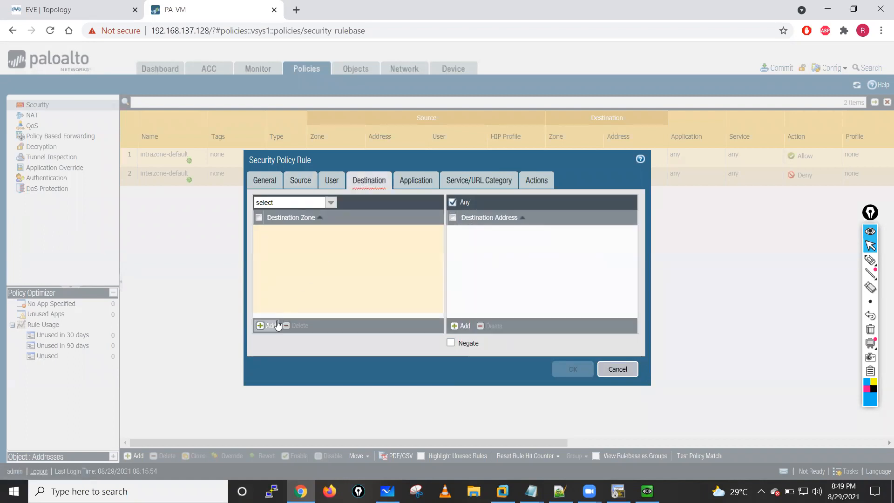
left_click(277, 325)
left_click(276, 255)
left_click(329, 293)
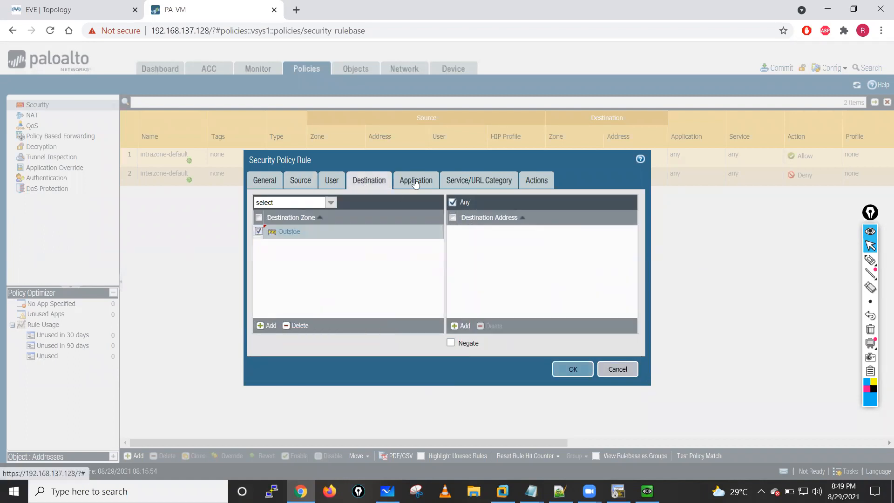
- Add service-http and service-https as the services of the Internet-Access rule
left_click(415, 181)
left_click(485, 180)
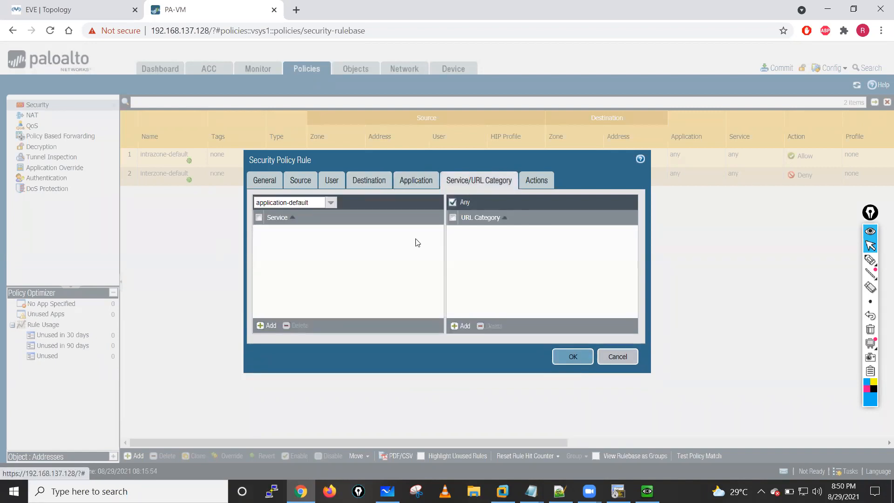
left_click(267, 325)
left_click(292, 251)
left_click(268, 325)
left_click(291, 275)
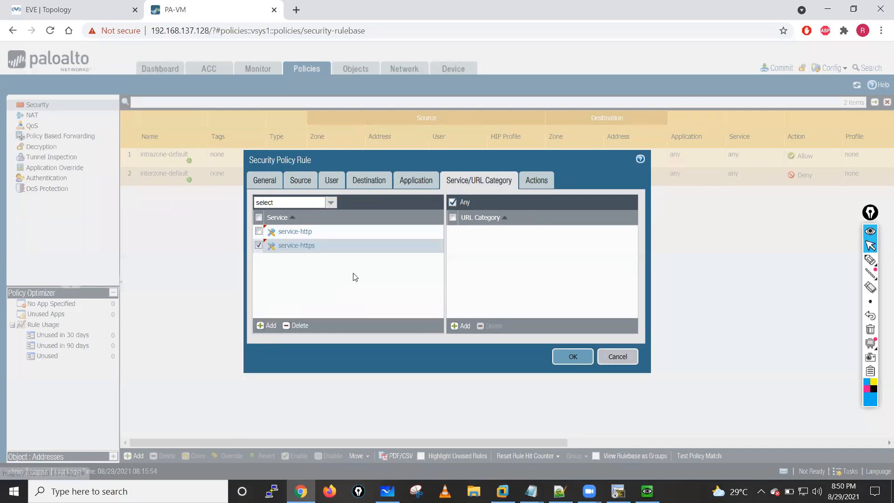
- Create a UDP service named UDP-53 with destination port 53 for the rule, check the rule's actions, and save it
left_click(266, 326)
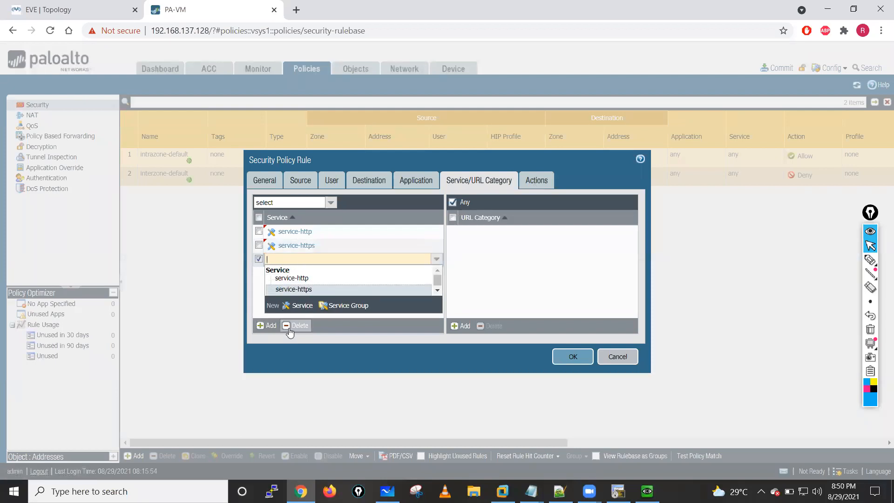
left_click(291, 308)
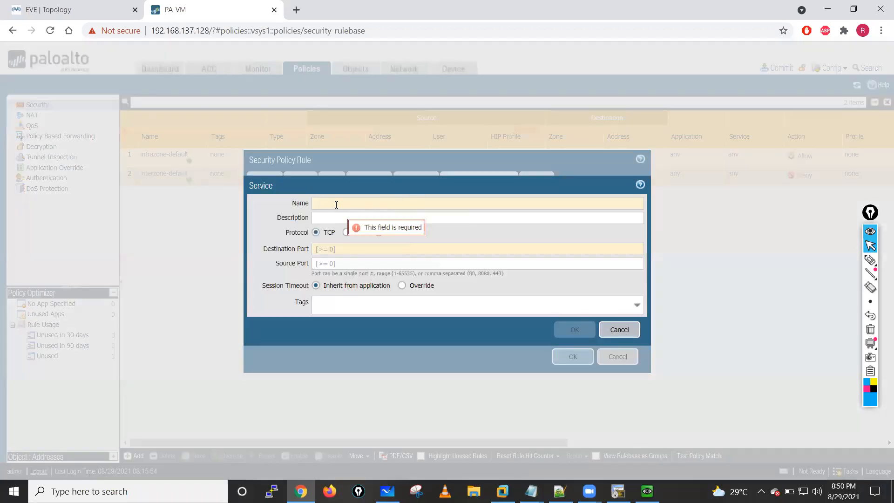
type("UDP-53")
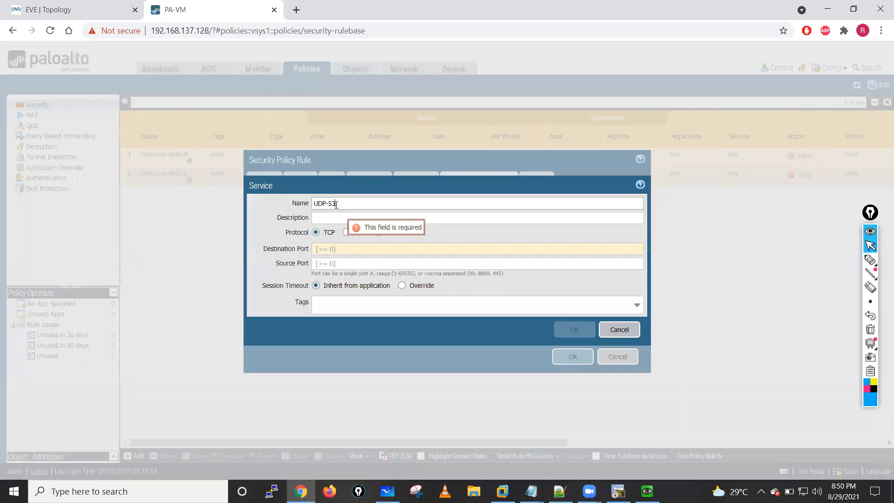
left_click(346, 233)
left_click(339, 249)
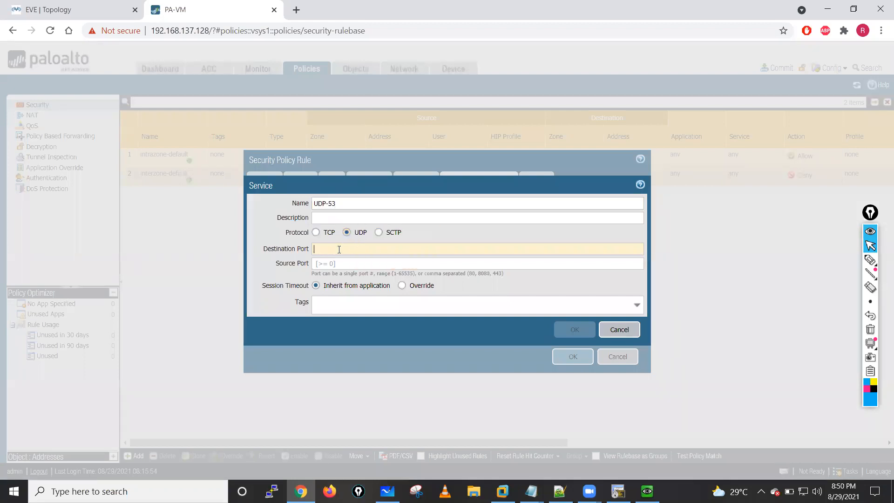
type("53")
left_click(573, 332)
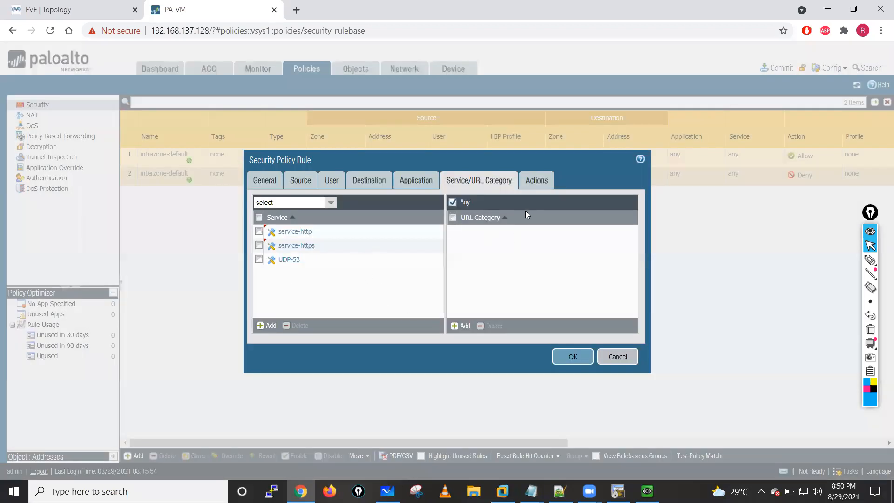
left_click(536, 180)
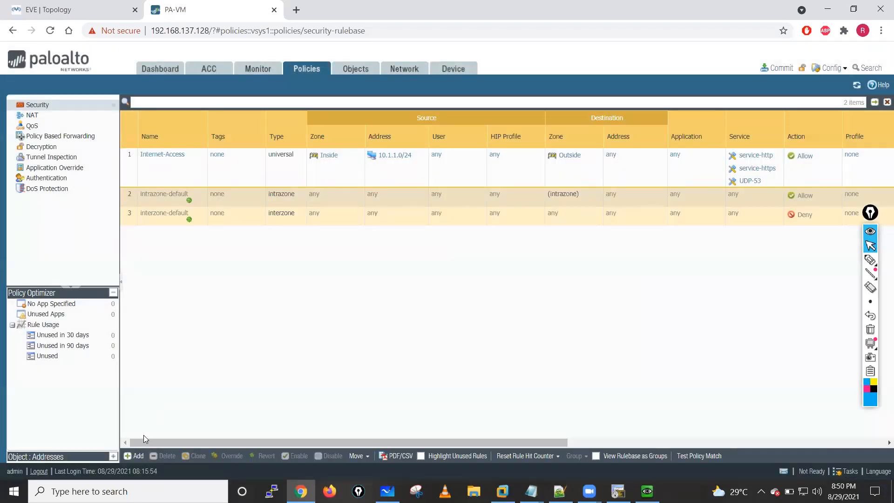
- Add a security policy rule named Ping, keeping the universal rule type
left_click(136, 456)
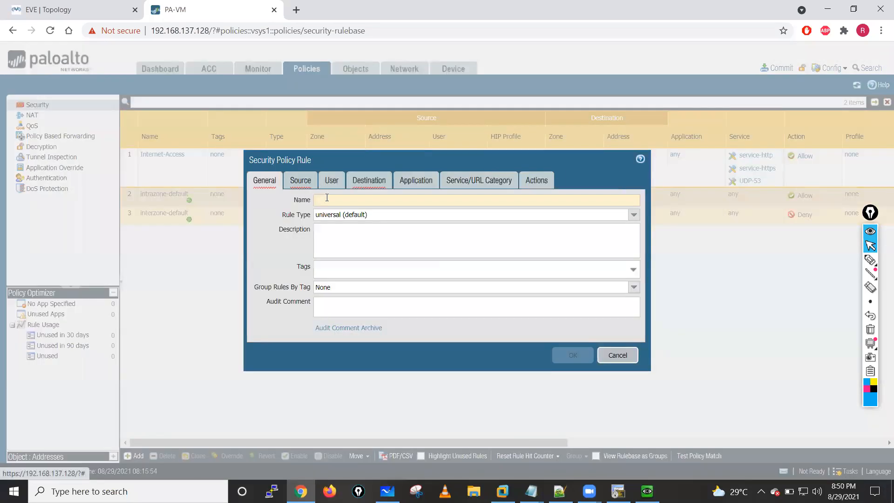
type("Ping")
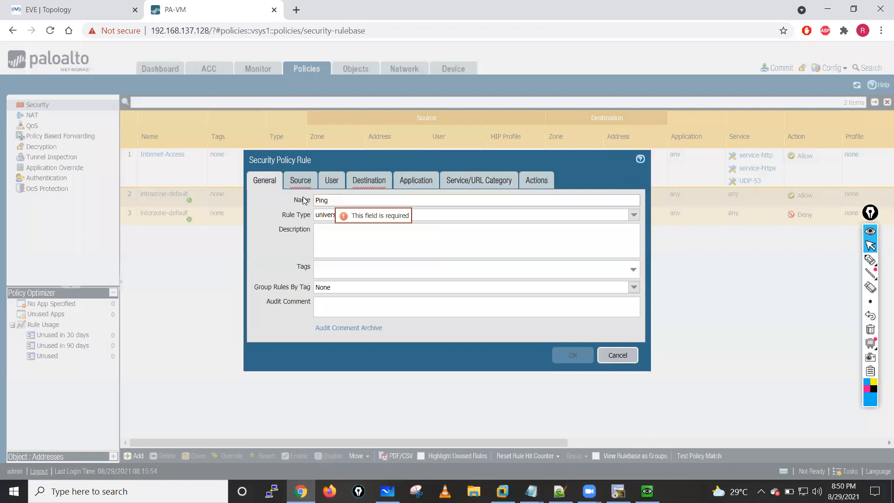
- Set the Ping rule's source zone to Inside, leaving the source address as Any
left_click(301, 181)
left_click(268, 326)
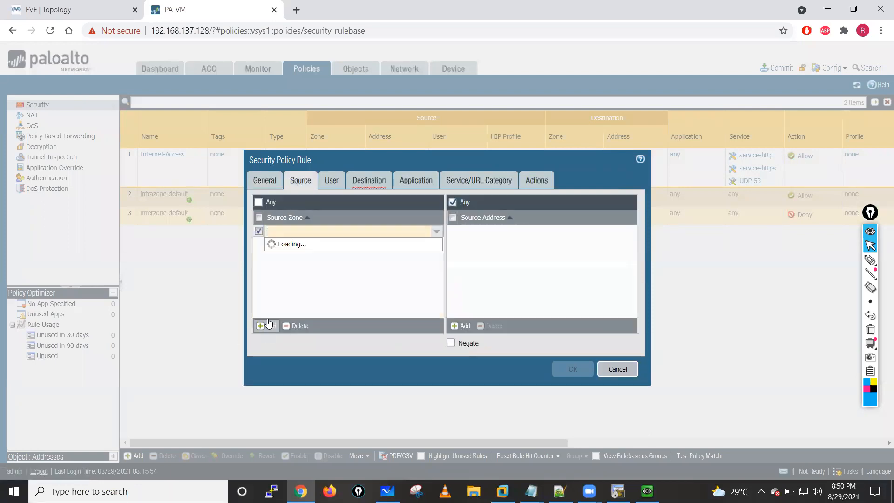
left_click(280, 286)
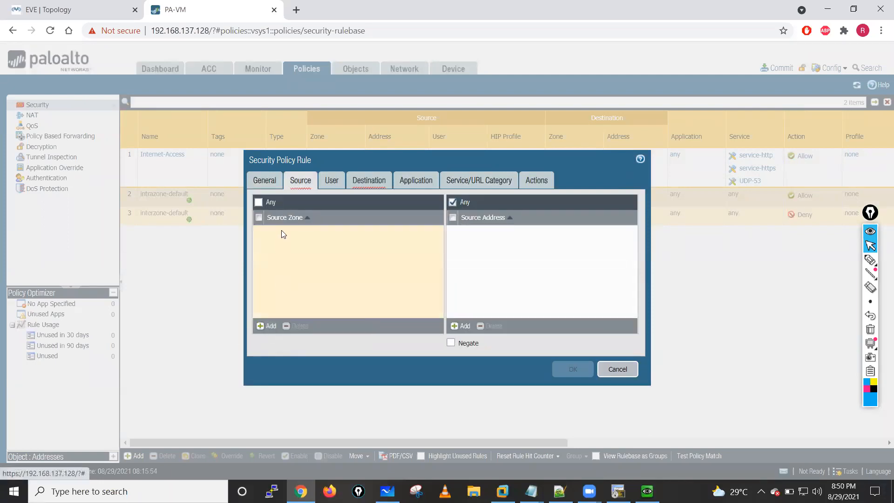
left_click(270, 325)
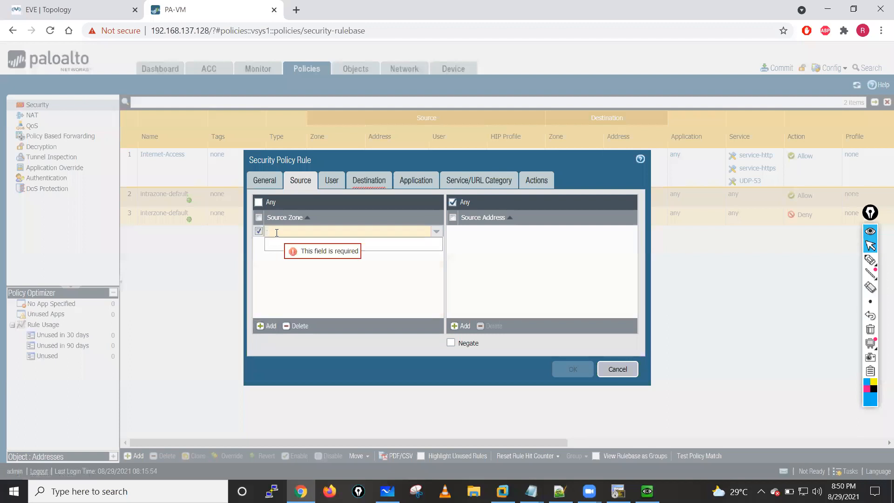
left_click(325, 307)
left_click(263, 181)
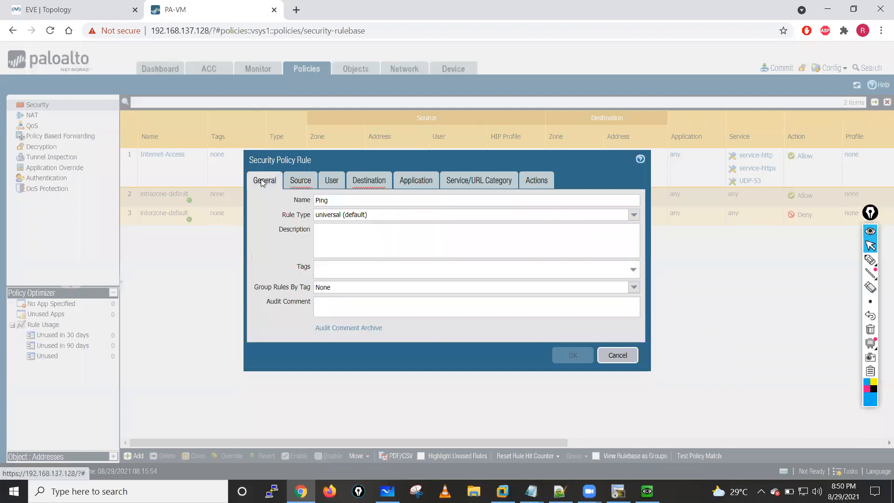
left_click(305, 184)
left_click(272, 326)
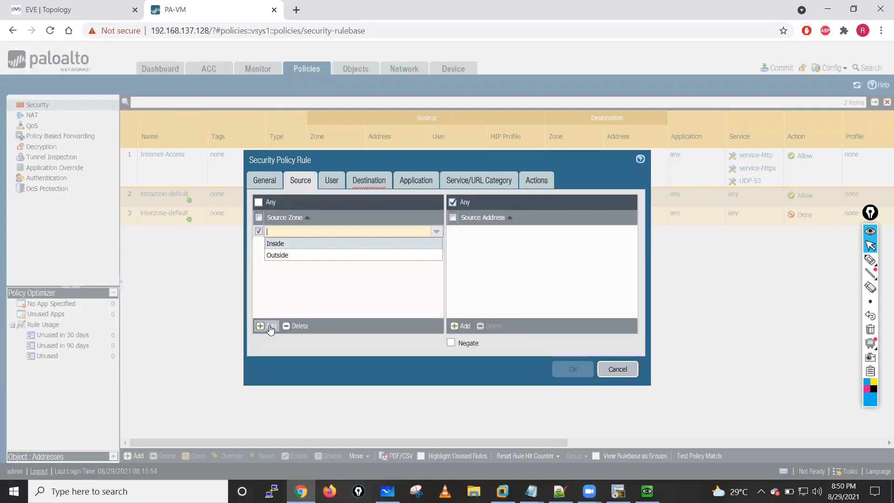
left_click(275, 242)
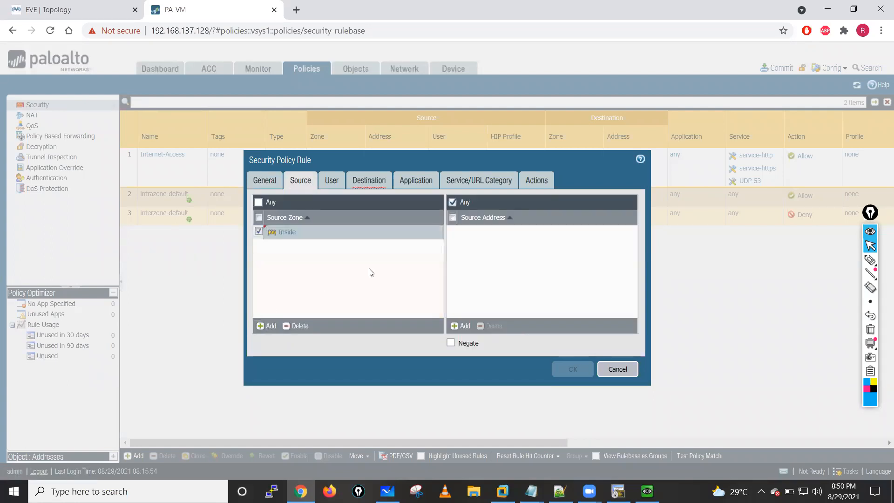
- Set the Ping rule's destination zone to Outside, leaving the destination address as Any
left_click(361, 181)
left_click(272, 325)
left_click(273, 256)
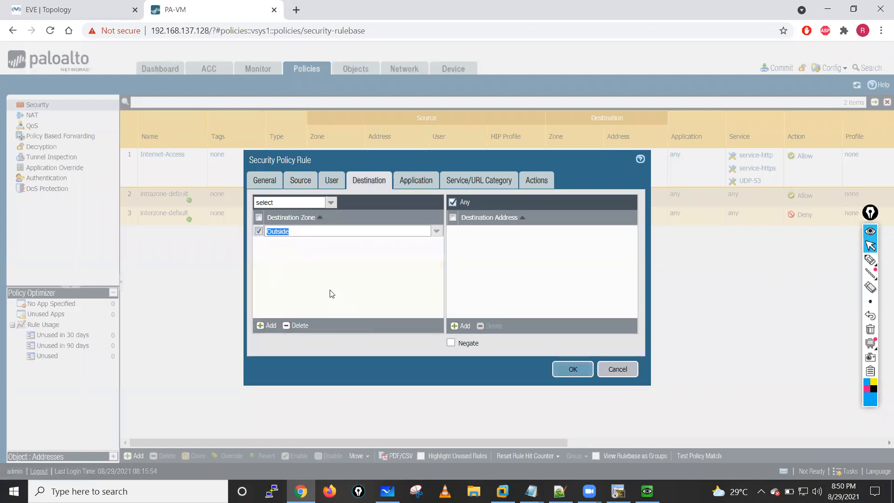
- Add ping as the Ping rule's application, check its service and action settings, and save the rule
left_click(415, 182)
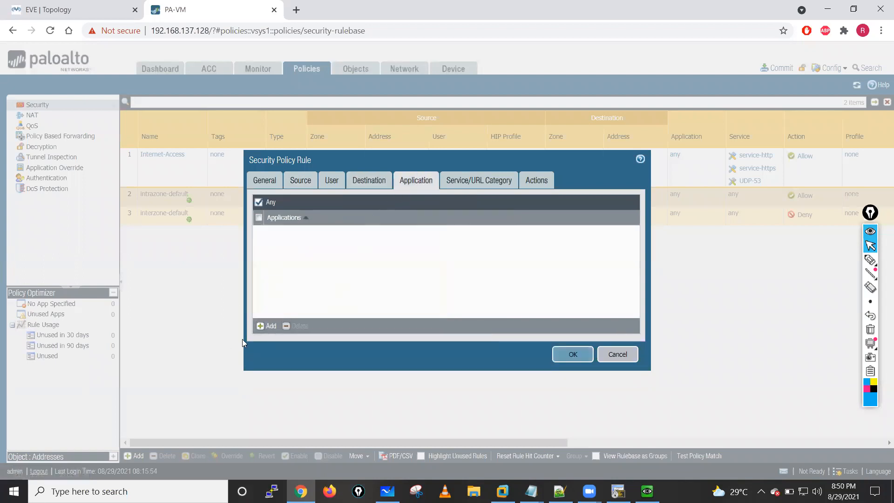
left_click(269, 326)
type("ping")
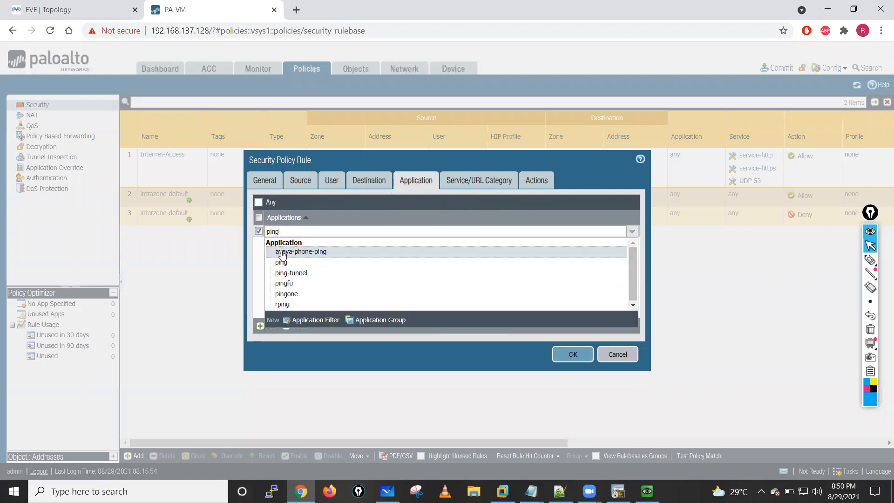
left_click(282, 263)
left_click(483, 180)
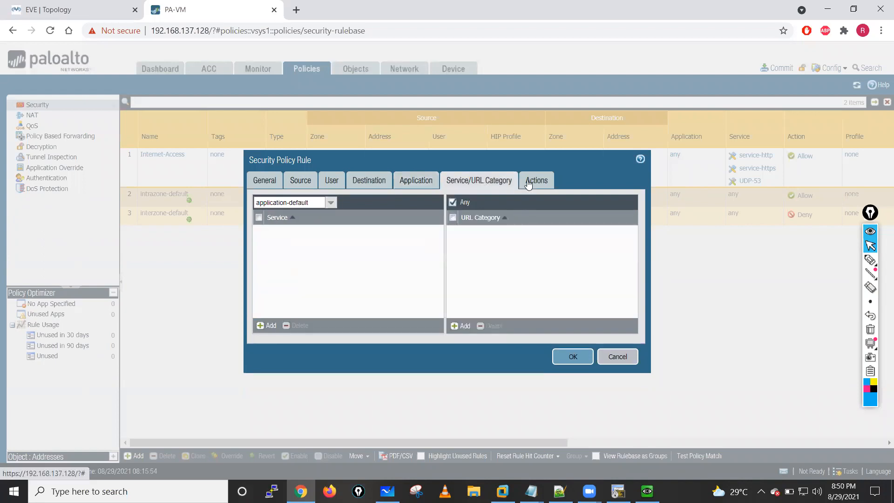
left_click(535, 180)
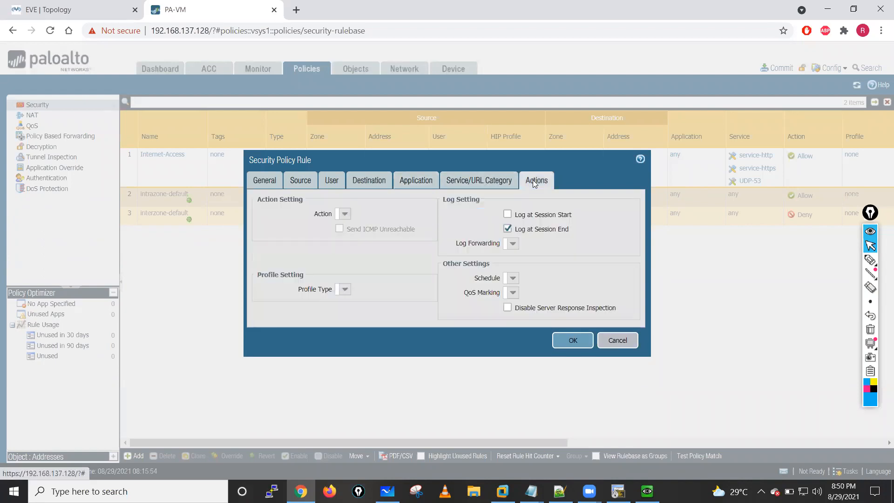
left_click(573, 340)
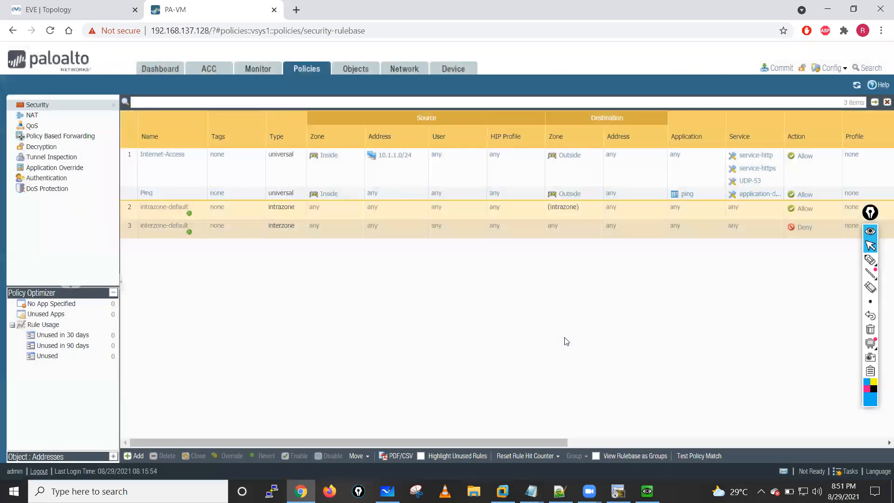
- Try to commit the firewall configuration and read the auto-commit part of the returned message
left_click(353, 70)
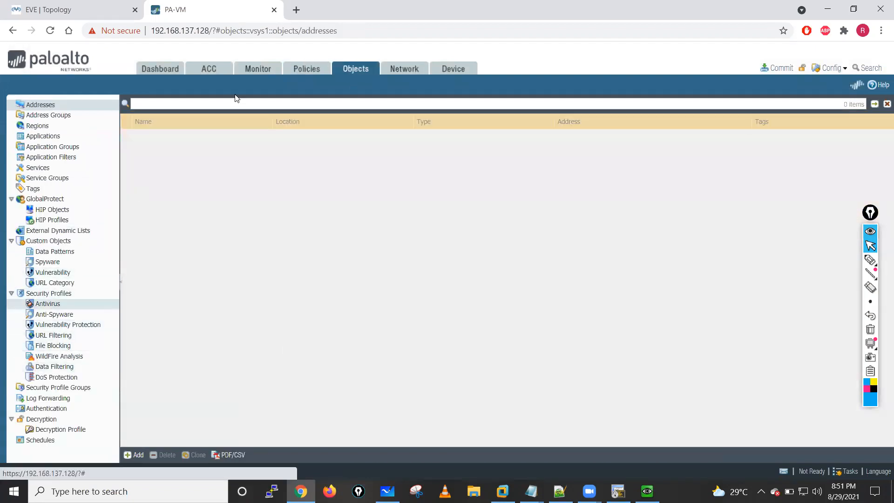
left_click(305, 69)
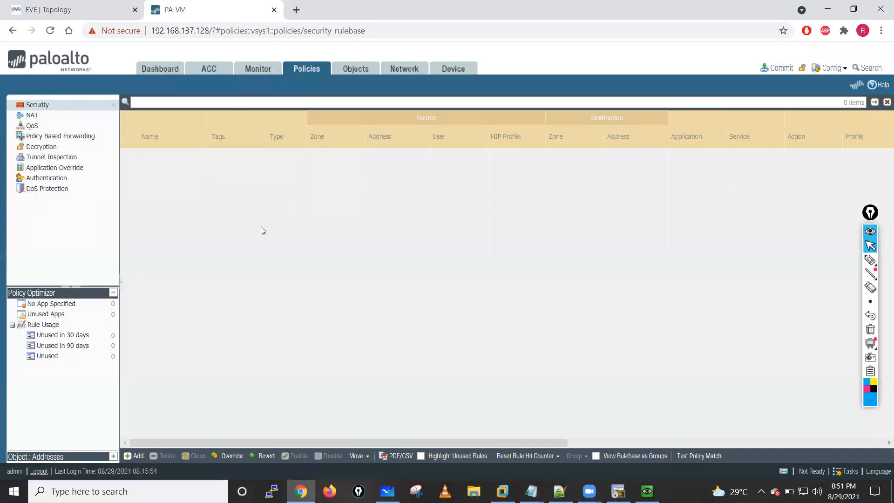
left_click(781, 68)
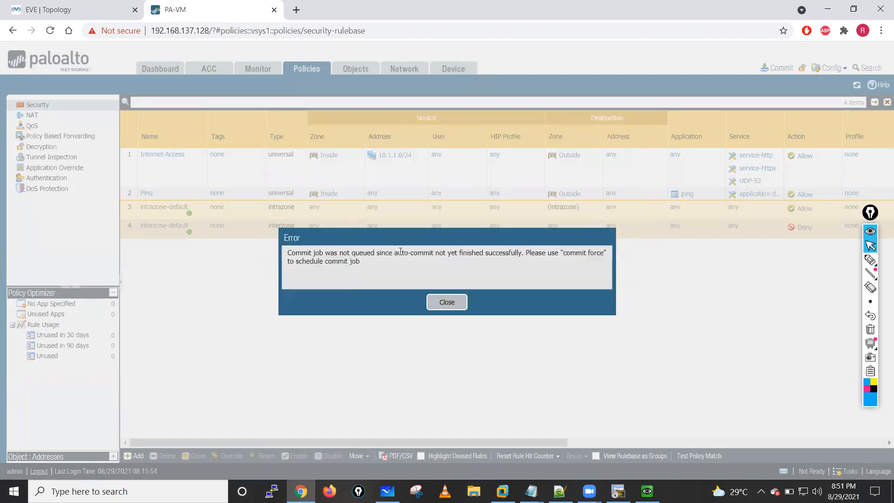
left_click_drag(395, 252, 454, 260)
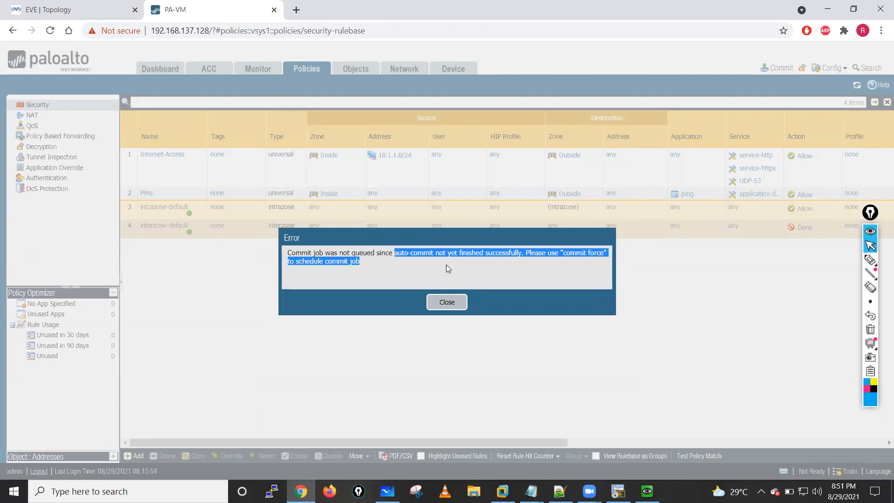
left_click(516, 278)
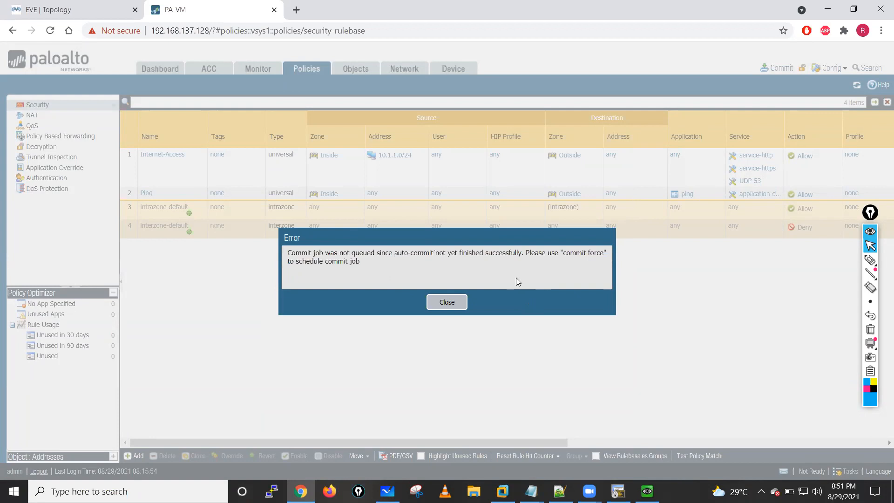
- Circle the auto-commit wording, sketch notes on reboot, dp0, RAM and candidate-to-running configuration over the page, and clear the drawings
left_click(870, 260)
mouse_move(434, 237)
left_mouse_down()
mouse_move(401, 235)
mouse_move(427, 233)
left_mouse_up()
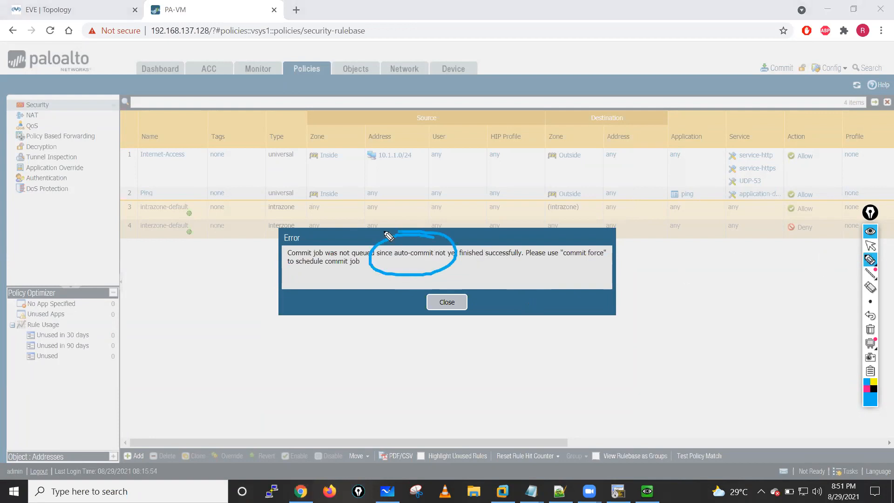
mouse_move(151, 184)
left_mouse_down()
mouse_move(188, 184)
mouse_move(208, 163)
mouse_move(219, 133)
mouse_move(185, 120)
left_mouse_up()
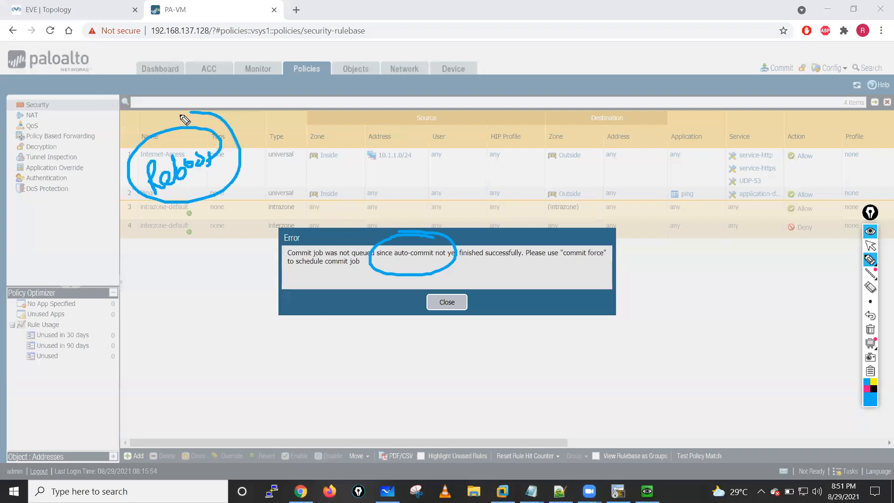
mouse_move(156, 205)
left_mouse_down()
mouse_move(120, 294)
mouse_move(154, 301)
left_mouse_up()
mouse_move(298, 140)
left_mouse_down()
mouse_move(303, 166)
mouse_move(299, 146)
mouse_move(332, 142)
mouse_move(347, 116)
mouse_move(372, 103)
mouse_move(372, 150)
left_mouse_up()
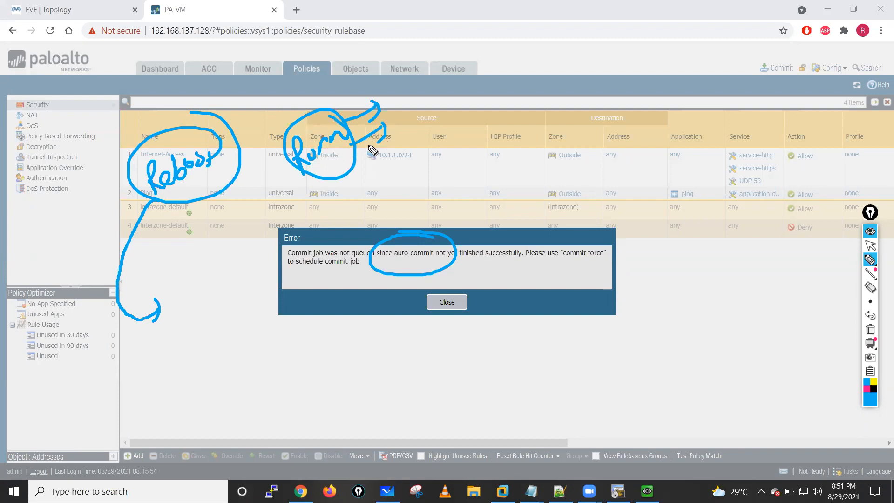
mouse_move(409, 85)
left_mouse_down()
mouse_move(397, 168)
mouse_move(372, 153)
left_mouse_up()
mouse_move(458, 93)
left_mouse_down()
mouse_move(470, 125)
mouse_move(494, 104)
mouse_move(484, 83)
mouse_move(540, 108)
mouse_move(590, 93)
left_mouse_up()
left_click_drag(538, 70, 607, 77)
mouse_move(593, 38)
left_mouse_down()
mouse_move(592, 68)
mouse_move(601, 65)
left_mouse_up()
left_click_drag(580, 53, 613, 56)
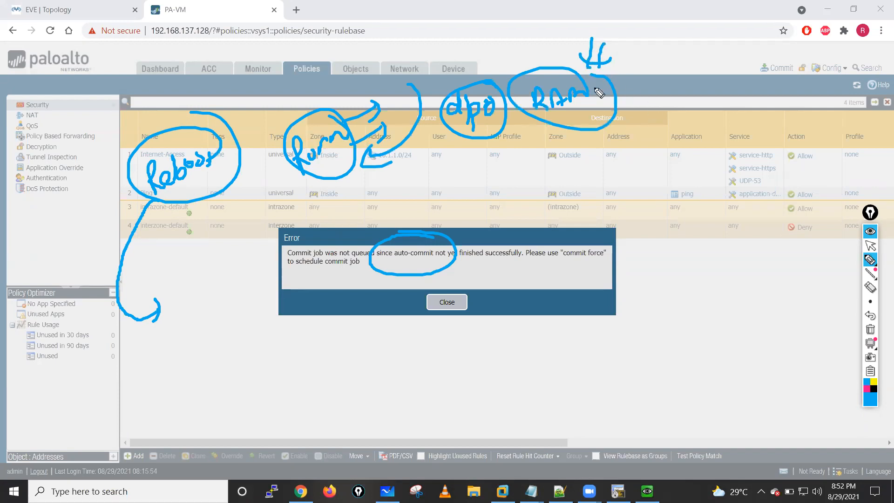
left_click_drag(579, 200, 588, 135)
mouse_move(573, 114)
left_mouse_down()
mouse_move(567, 136)
mouse_move(609, 174)
mouse_move(629, 154)
left_mouse_up()
left_click_drag(602, 117, 624, 99)
left_click_drag(620, 166, 666, 173)
left_click_drag(632, 189, 670, 195)
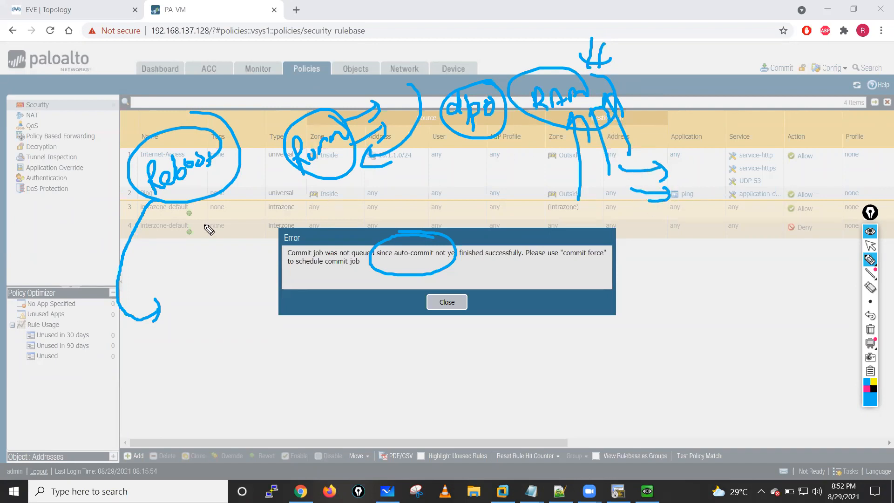
mouse_move(142, 357)
left_mouse_down()
mouse_move(135, 368)
mouse_move(176, 361)
mouse_move(184, 344)
mouse_move(182, 356)
mouse_move(252, 378)
mouse_move(245, 394)
mouse_move(303, 374)
mouse_move(266, 354)
left_mouse_up()
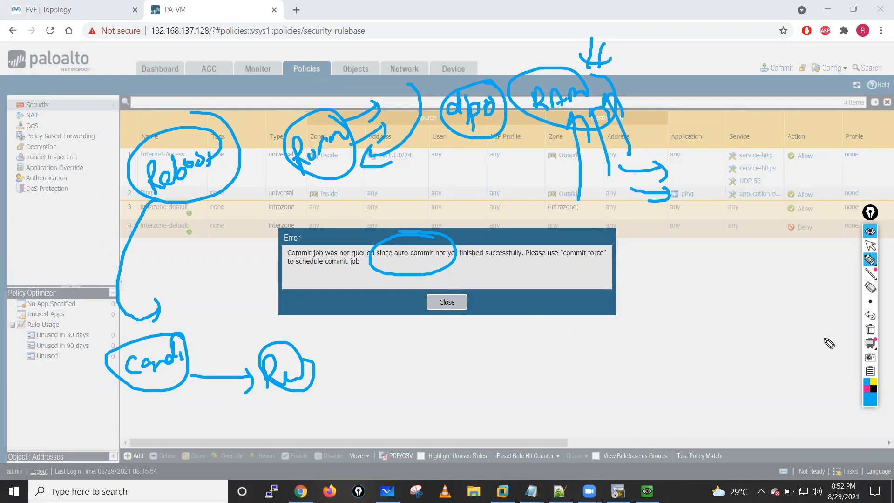
left_click(870, 330)
- Dismiss the commit error and check the Auto Commit job's progress in the Task Manager
left_click(870, 247)
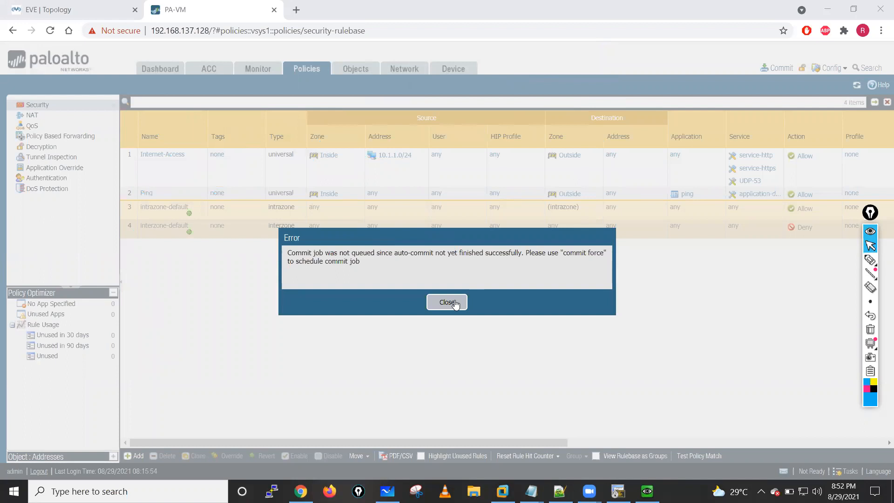
left_click(452, 301)
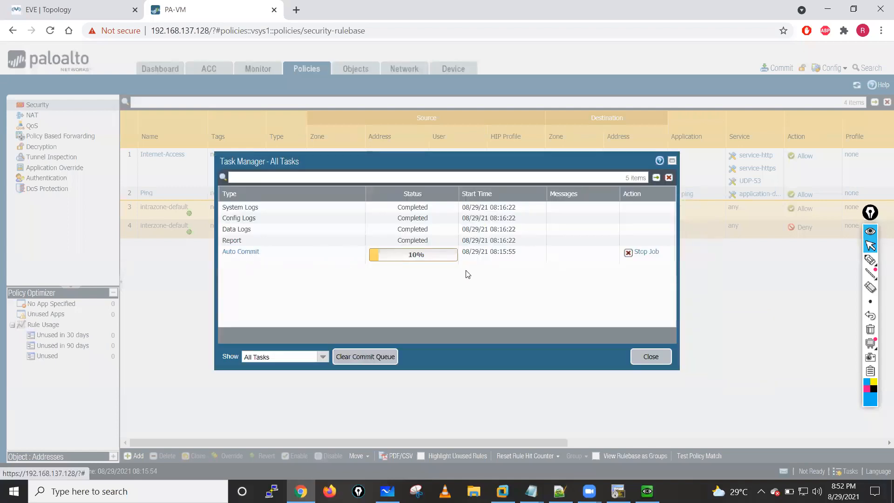
left_click(648, 360)
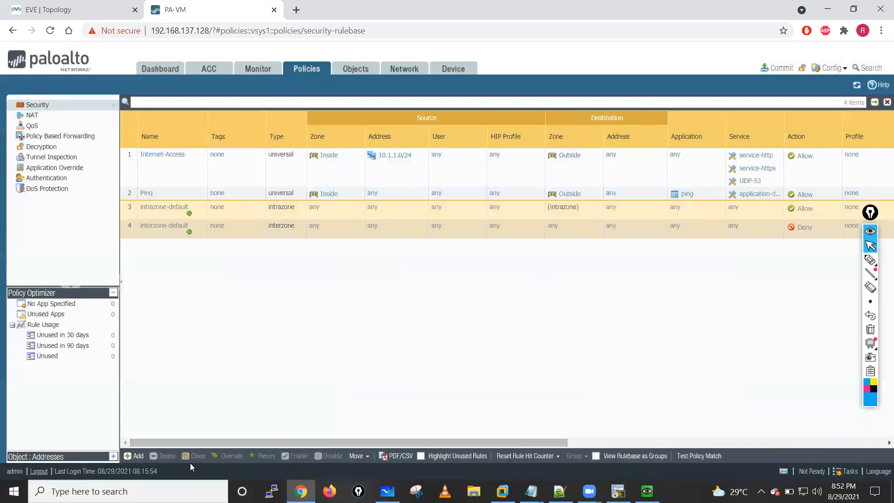
- Switch to PuTTY, open an SSH session to 192.168.137.128, accept the host key, and log in as admin with the account password
left_click(272, 491)
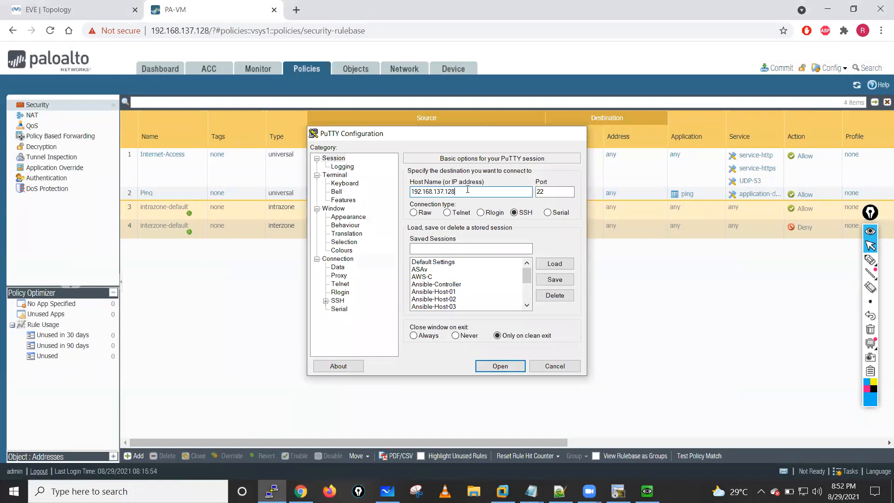
key("Return")
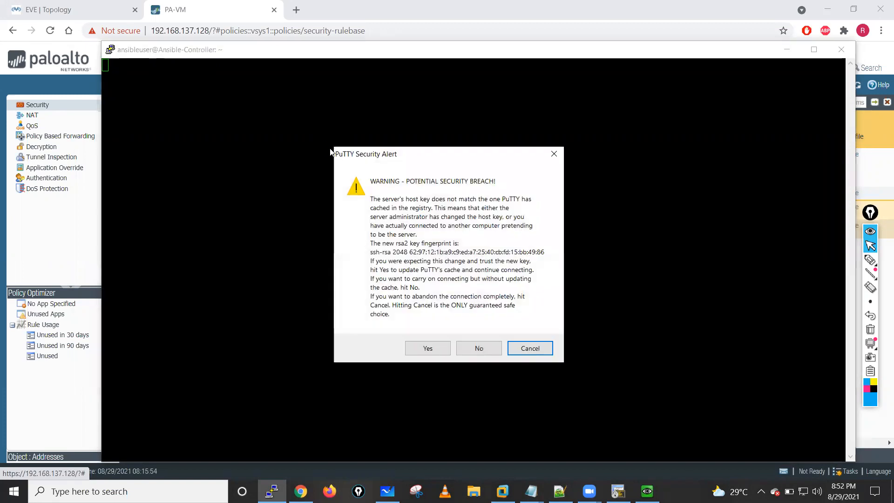
left_click(427, 348)
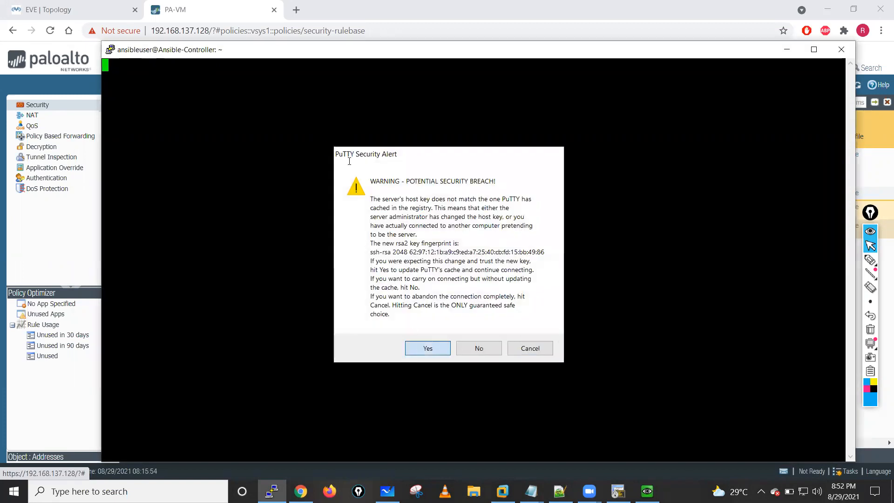
type("admin")
key("Return")
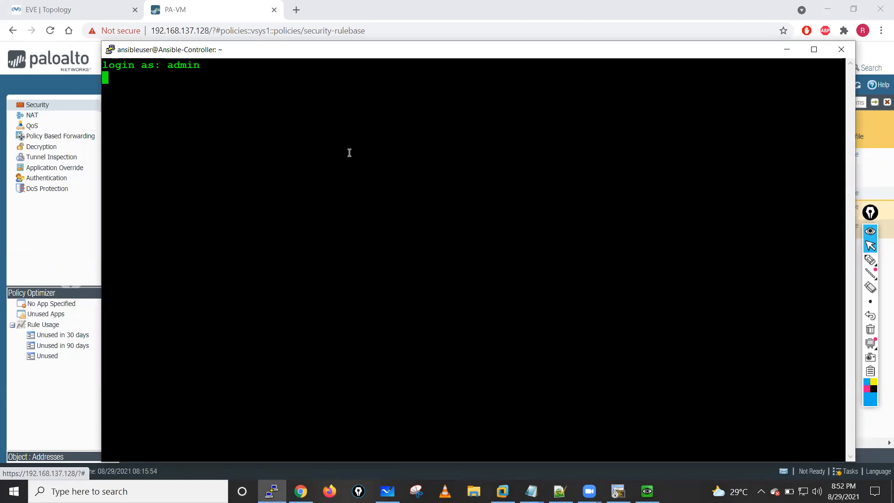
key("Return")
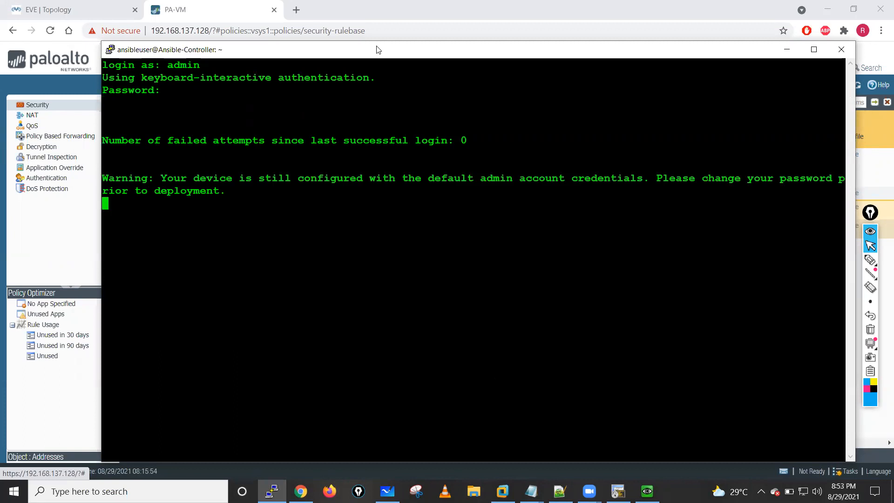
left_click_drag(385, 50, 358, 21)
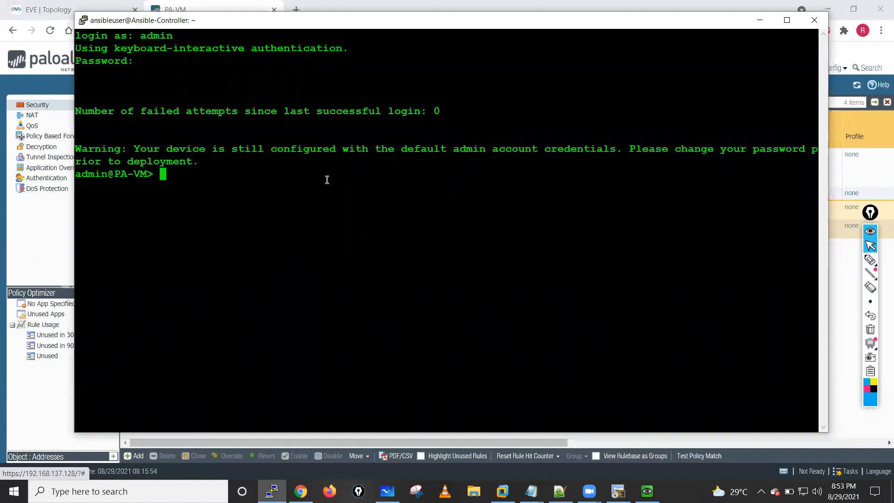
key("Return")
key("Return")
key("Return")
key("Return")
key("Return")
key("Return")
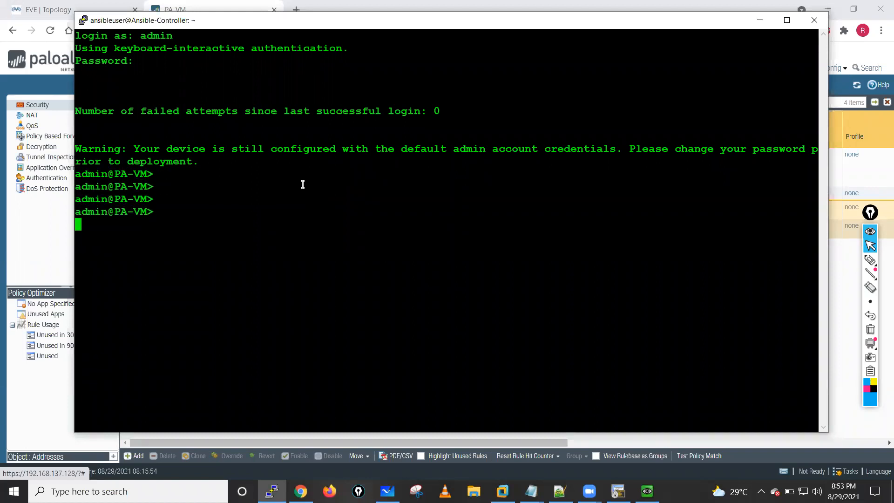
- List the available show jobs options and run show jobs all to check the firewall's jobs
type("show jobs >")
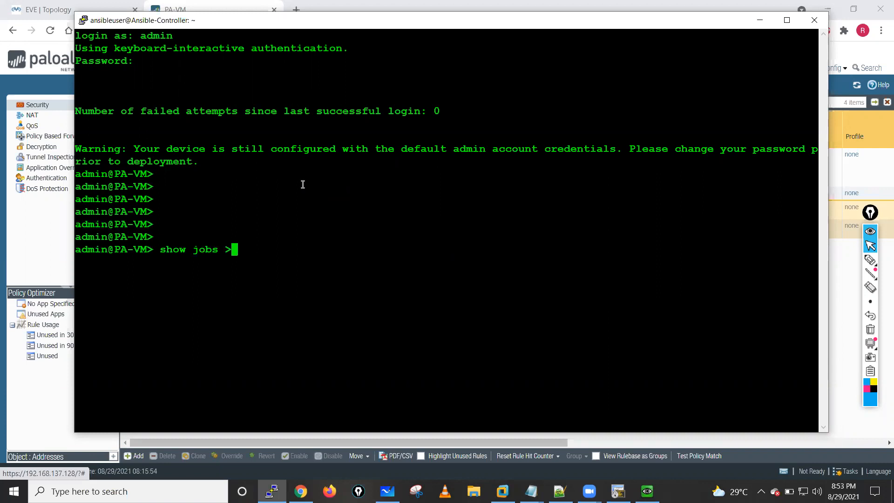
key("BackSpace")
type("?")
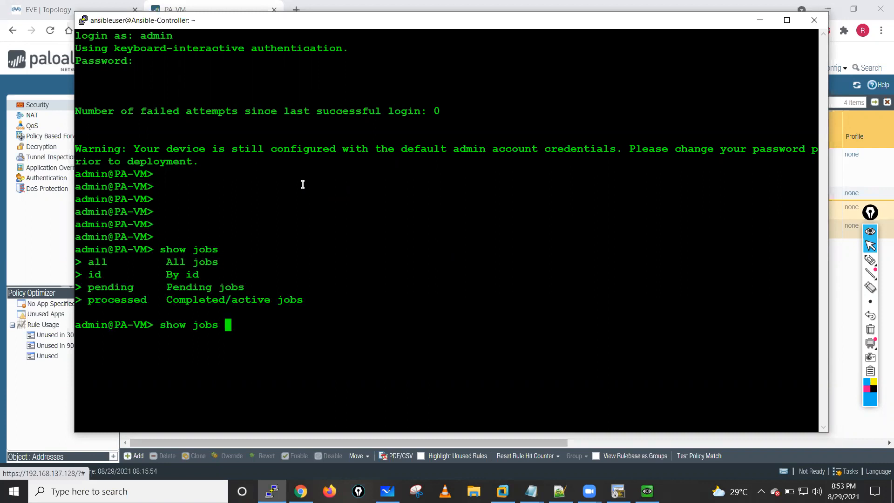
type("all")
key("Return")
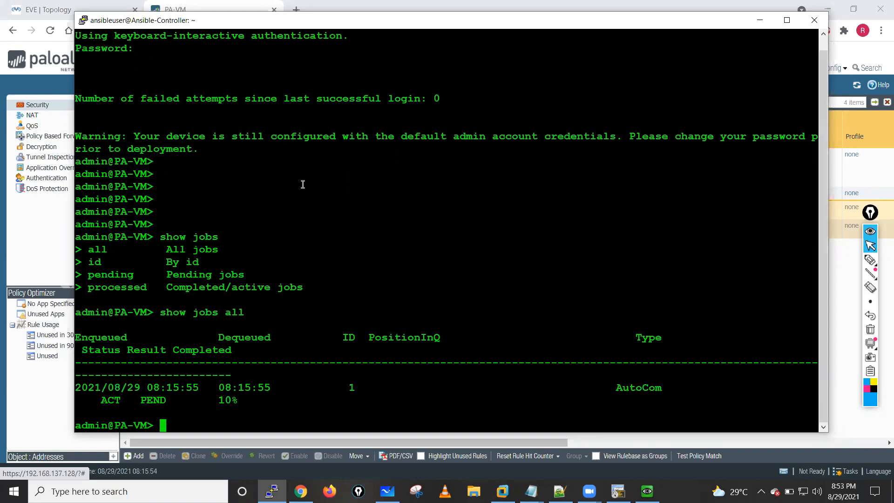
key("Return")
key("Return")
key("Return")
key("Return")
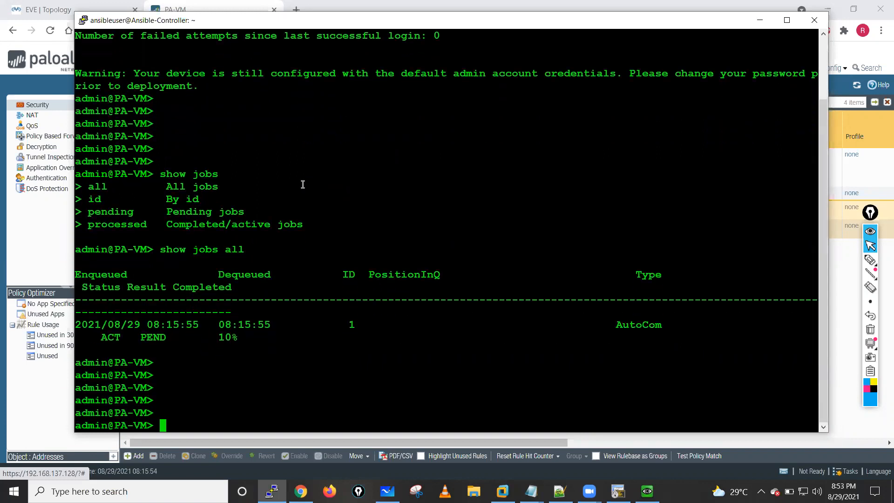
- Enter configuration mode, list the commit force options, and run commit force on the firewall
type("configure")
key("Return")
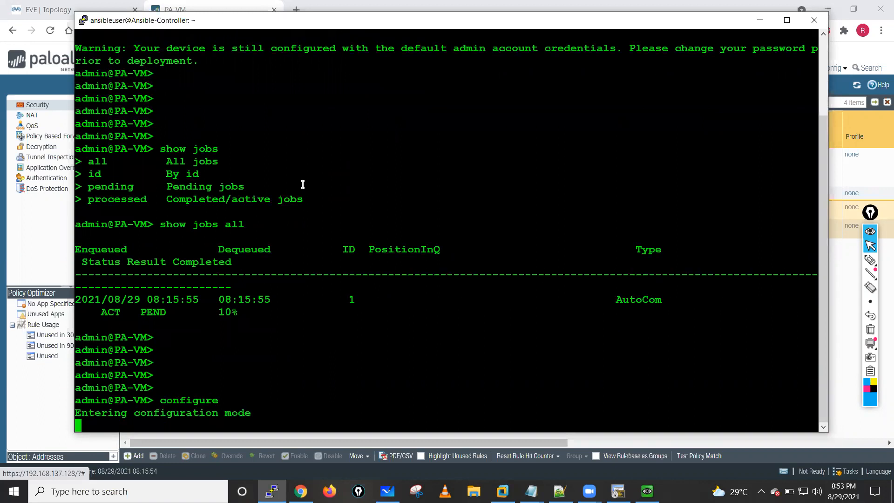
key("Return")
key("Return")
type("commit force ?")
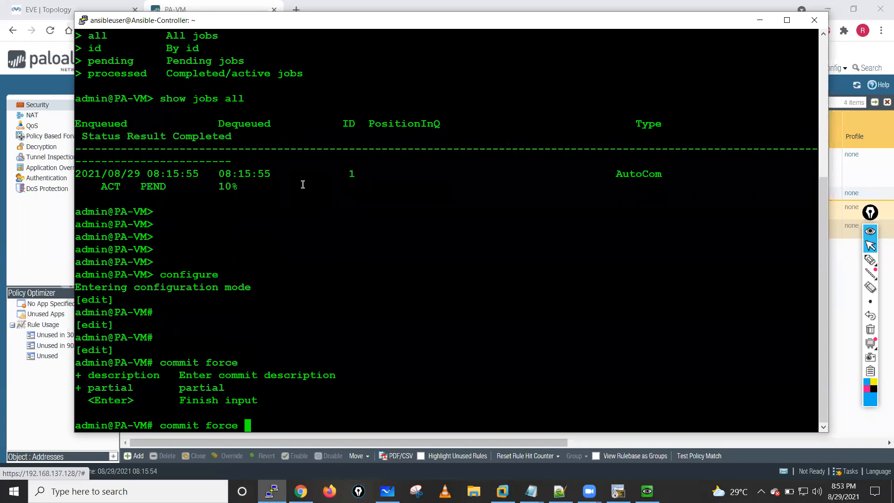
key("Return")
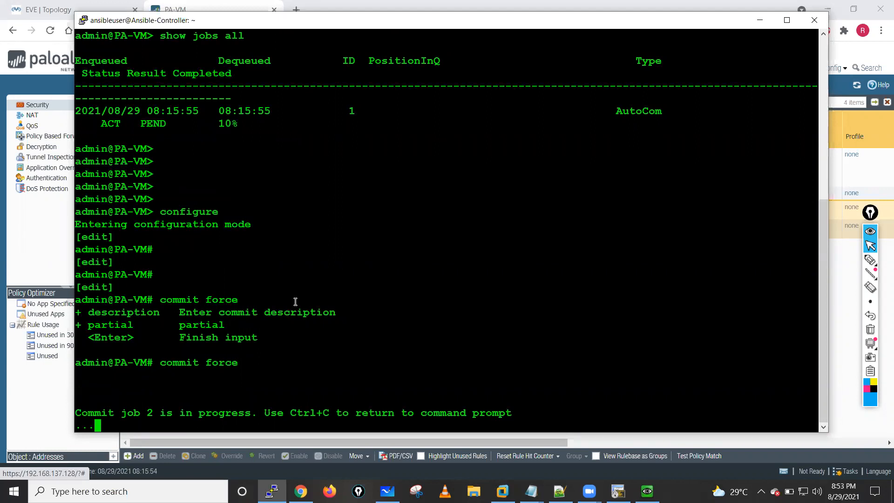
left_click(765, 24)
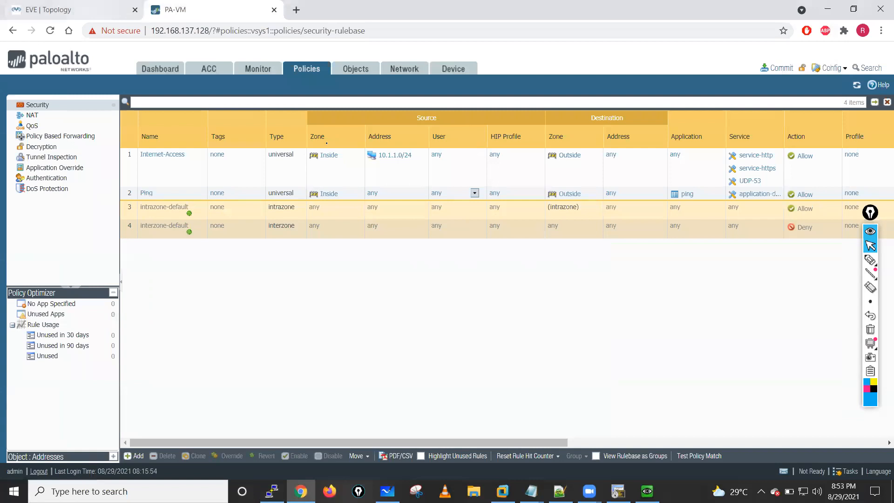
- Switch to the Linux node's console and apply IP address 10.1.1.200 and gateway 10.1.1.250 to eth0
key("ctrl+Tab")
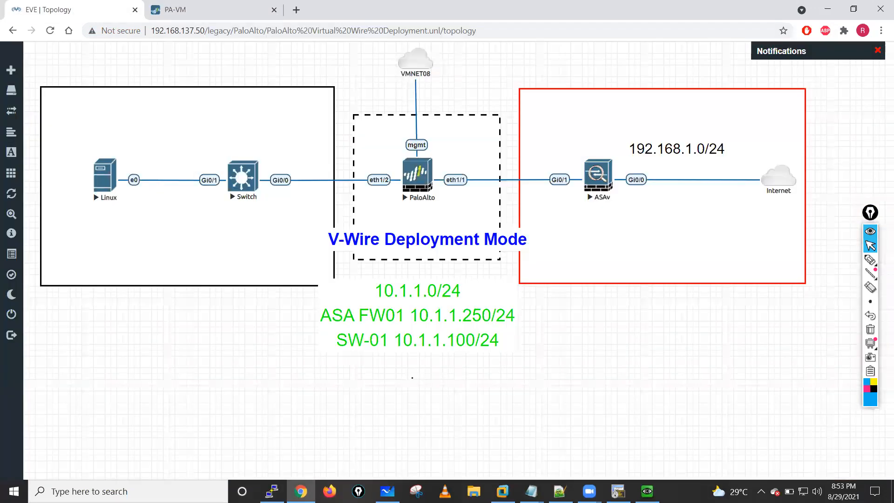
left_click(458, 361)
left_click(583, 176)
type("10.1.1.")
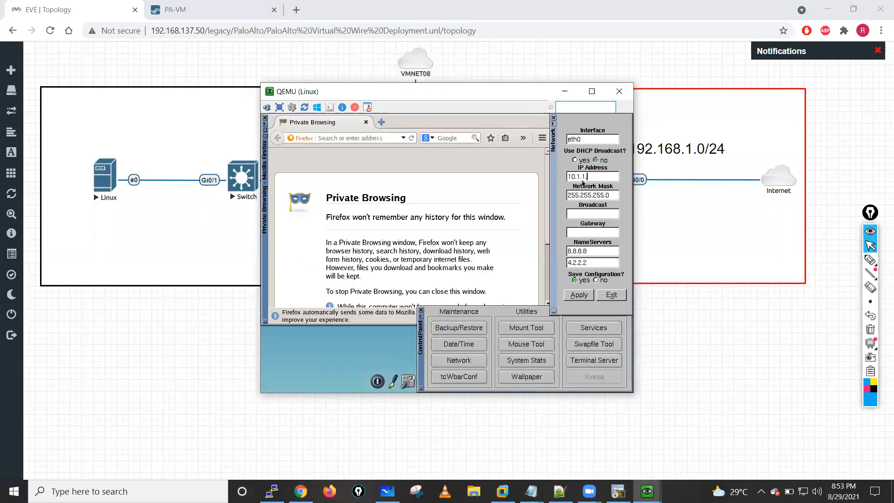
type("200")
left_click(601, 232)
key("BackSpace")
type("0.1.1.250")
left_click(580, 298)
left_click(464, 281)
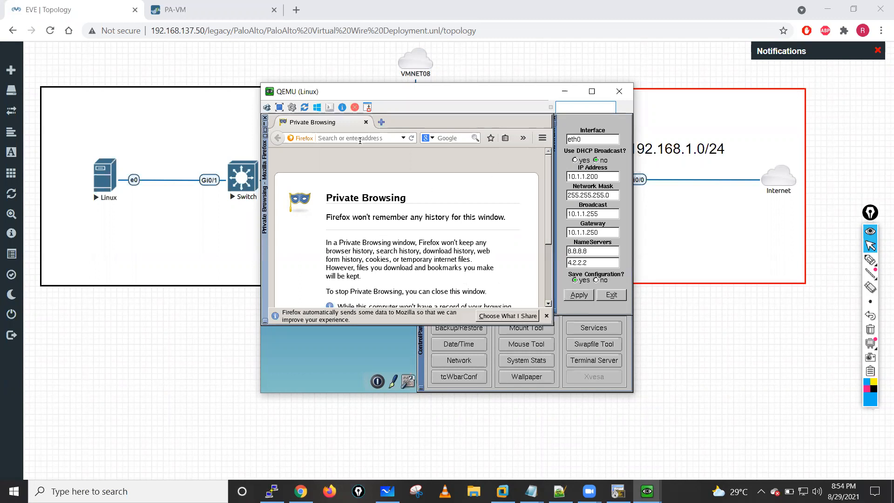
- Close the Linux control panel, open a terminal, and ping the switch at 10.1.1.100
left_click_drag(529, 96, 563, 91)
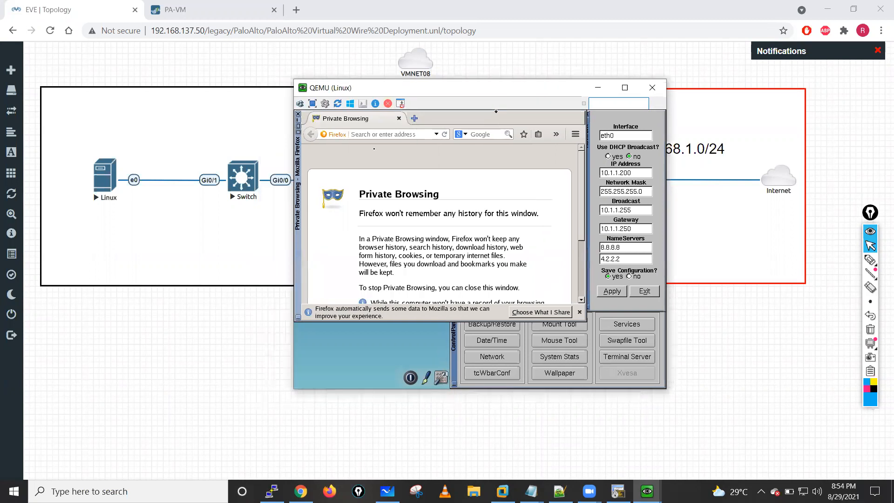
left_click(456, 343)
left_click(454, 313)
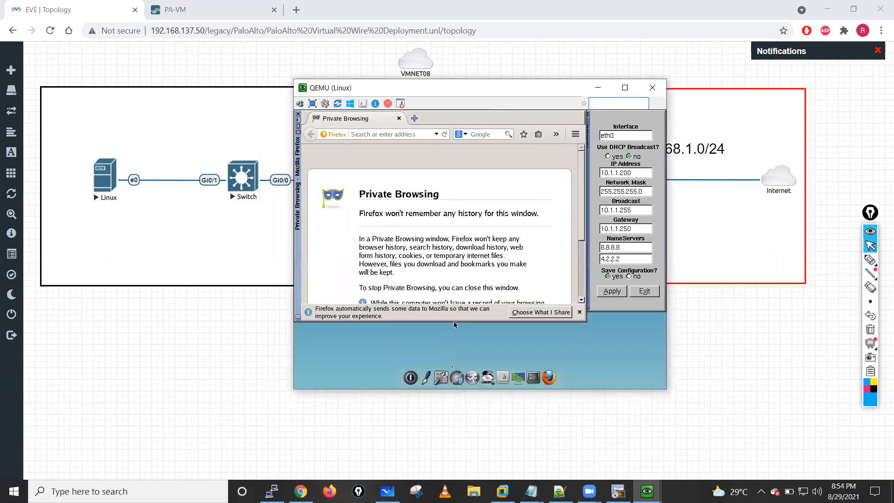
left_click(536, 374)
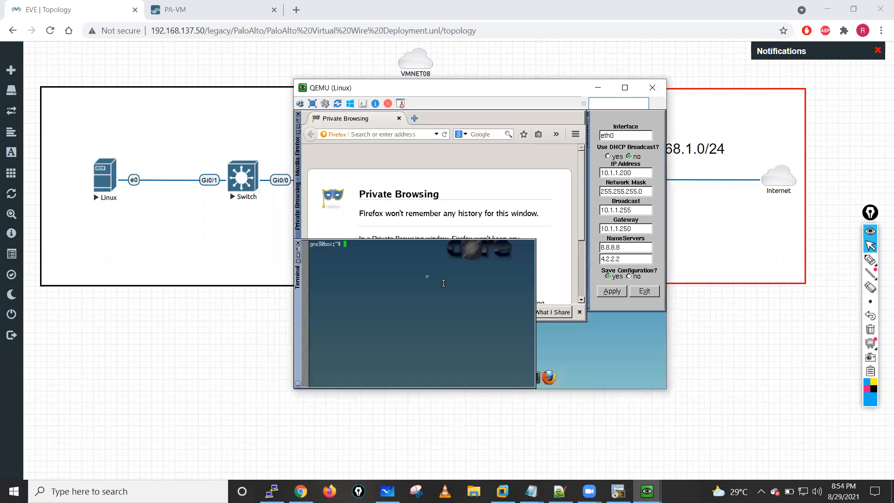
type("ping 10.1.1.100")
key("Return")
key("ctrl+c")
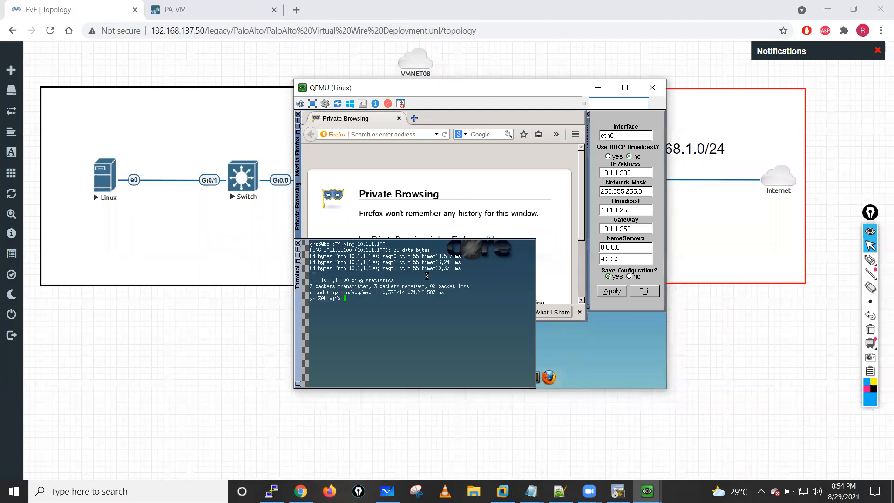
- Start a ping from the Linux terminal to the ASA firewall at 10.1.1.250
key("Up")
key("BackSpace")
key("BackSpace")
key("BackSpace")
type("250")
key("Return")
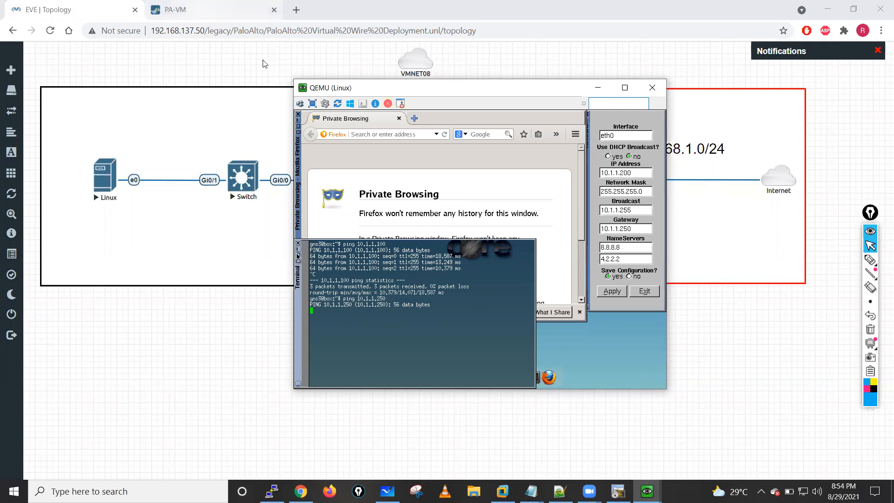
- Check the forced commit's progress in the PuTTY session and place the Linux console over it to watch the ping
key("ctrl+Tab")
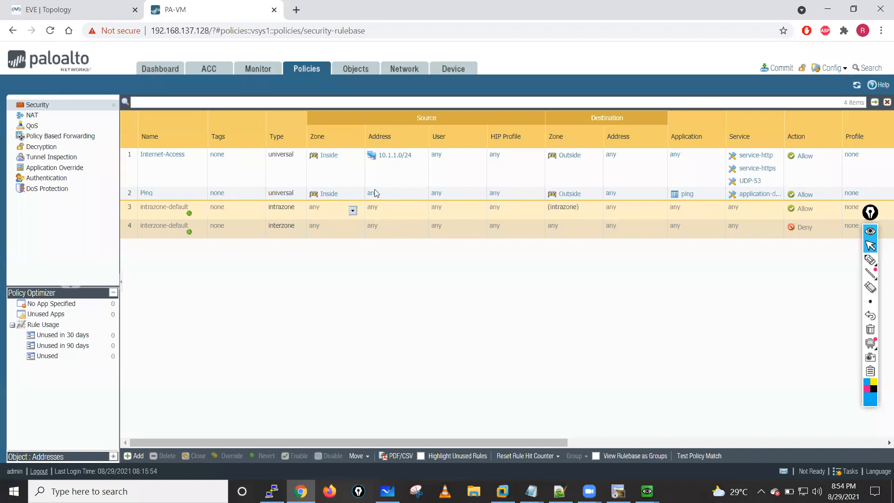
left_click(618, 491)
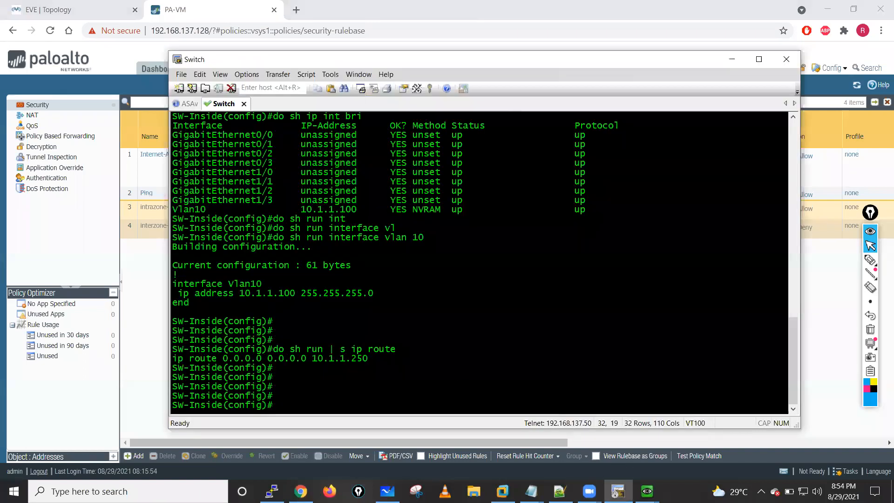
left_click(618, 491)
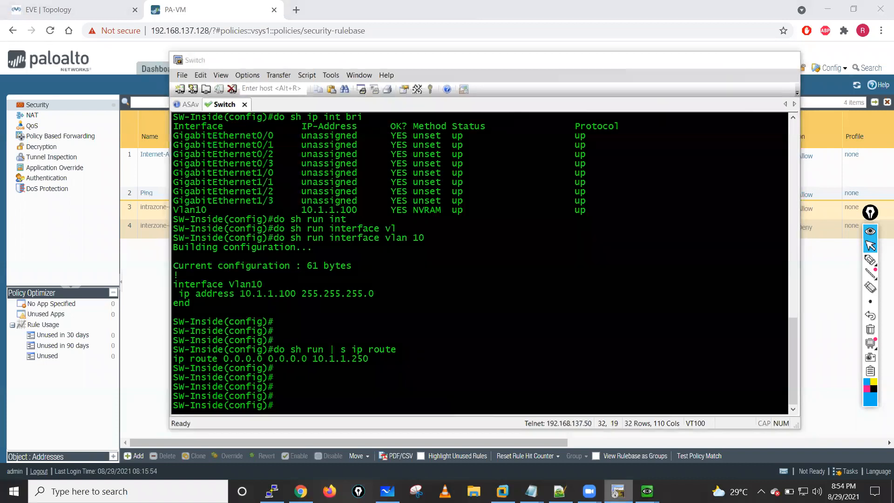
key("alt+Tab")
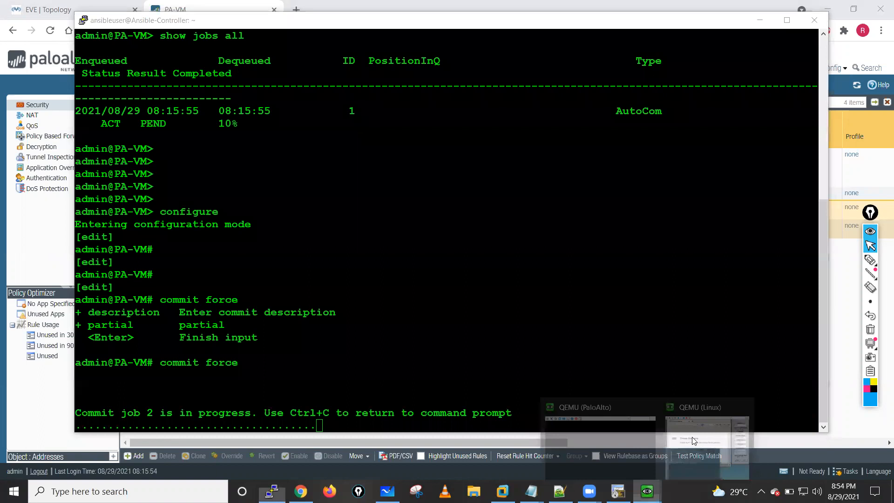
left_click(694, 440)
left_click_drag(467, 93, 547, 64)
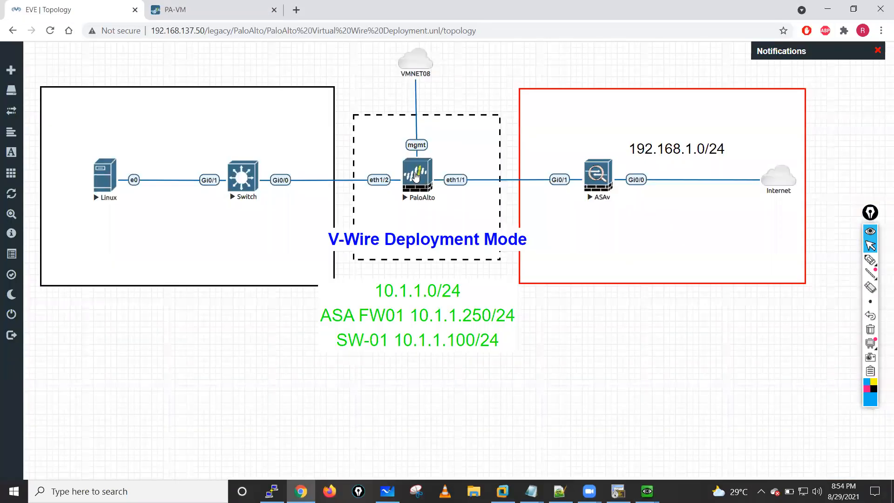
- Start a Wireshark capture on the PaloAlto node's eth1/2 interface from the EVE topology and postpone the Wireshark update
right_click(418, 176)
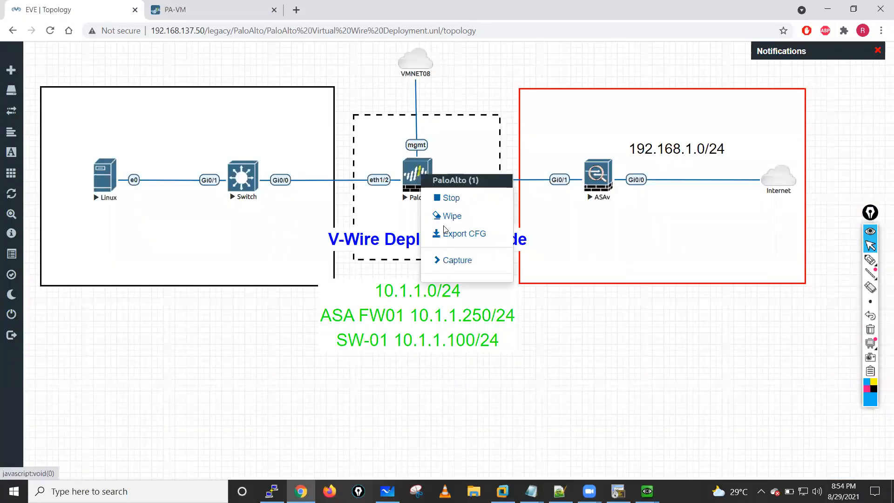
left_click(449, 262)
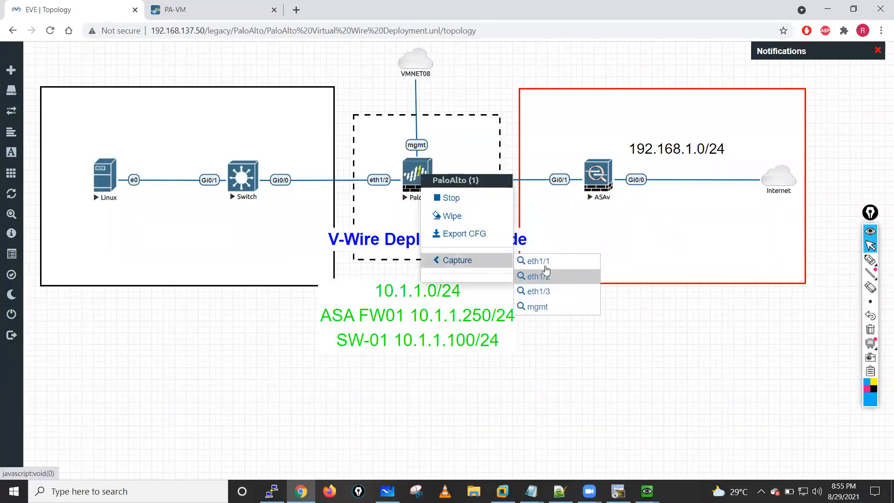
left_click(539, 276)
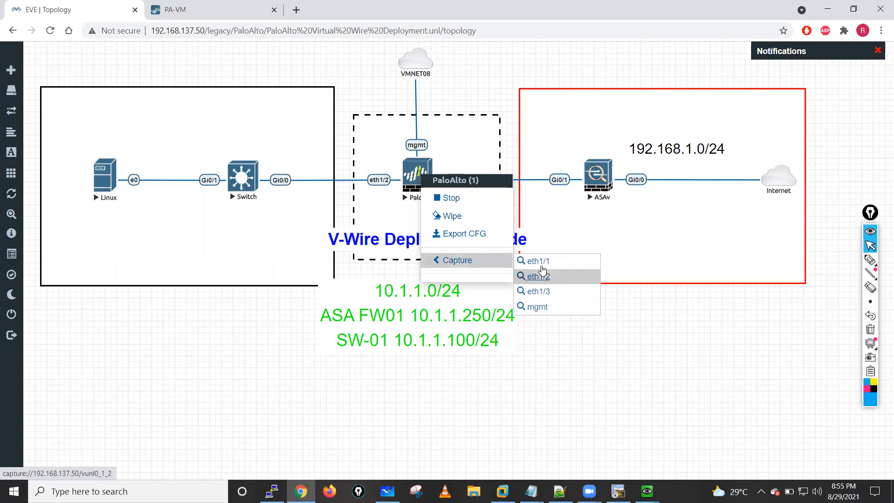
left_click(468, 110)
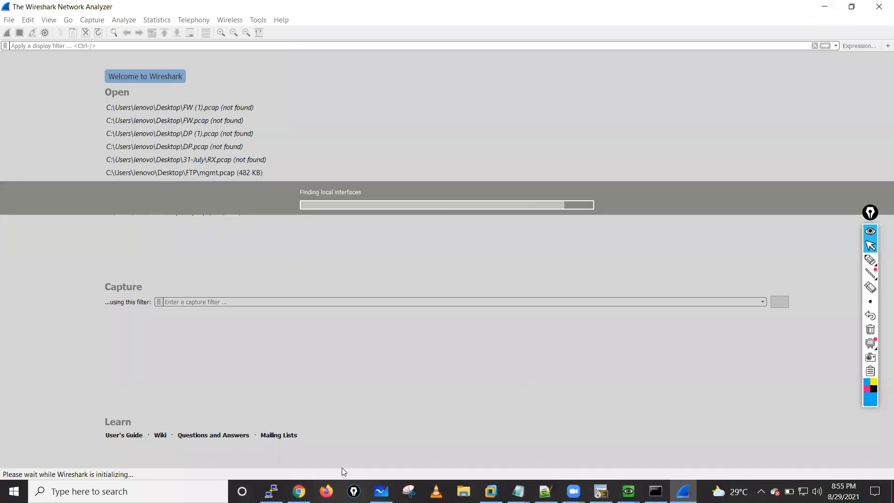
left_click(271, 491)
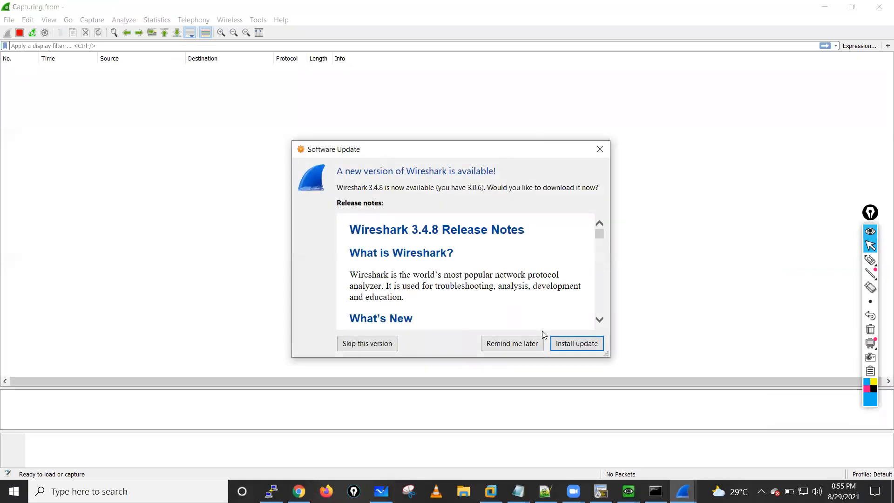
left_click(495, 346)
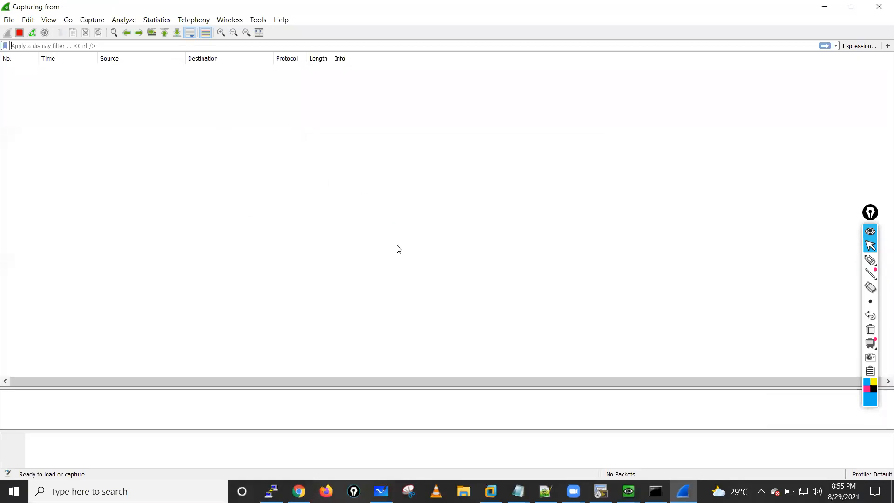
- Return to the EVE topology and launch a second Wireshark capture on the PaloAlto node's eth1/2 interface
left_click(299, 491)
right_click(416, 178)
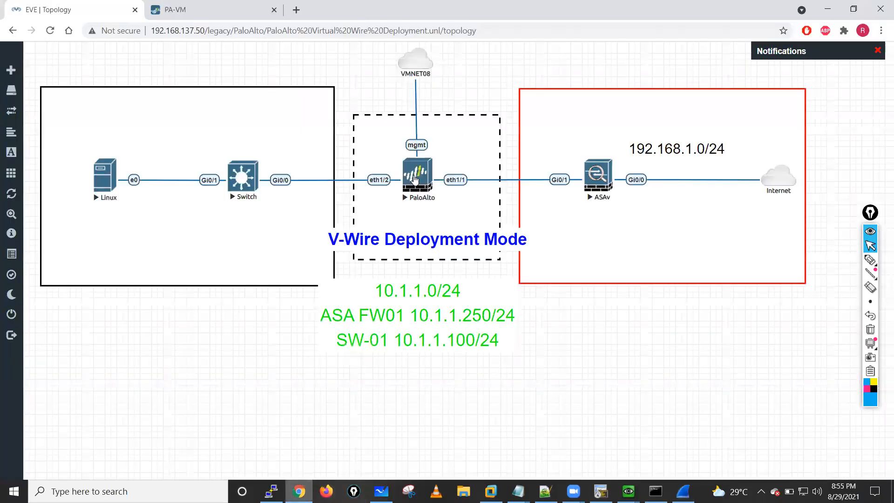
mouse_move(461, 262)
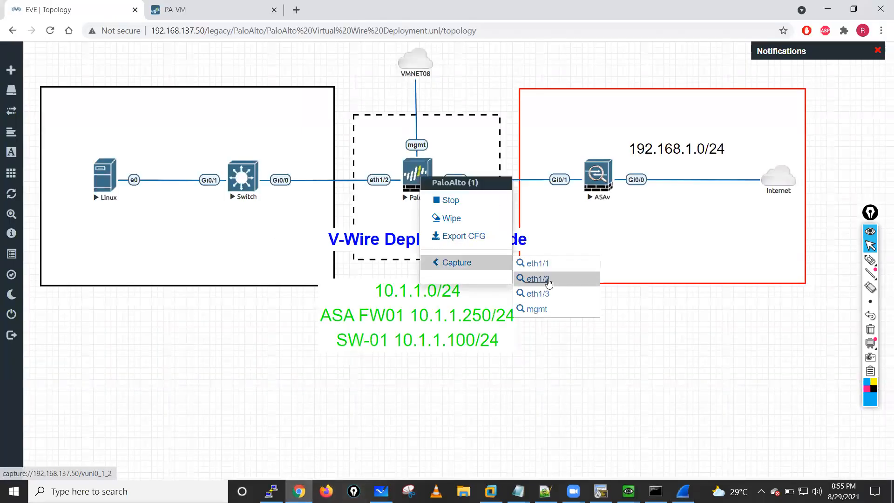
left_click(577, 277)
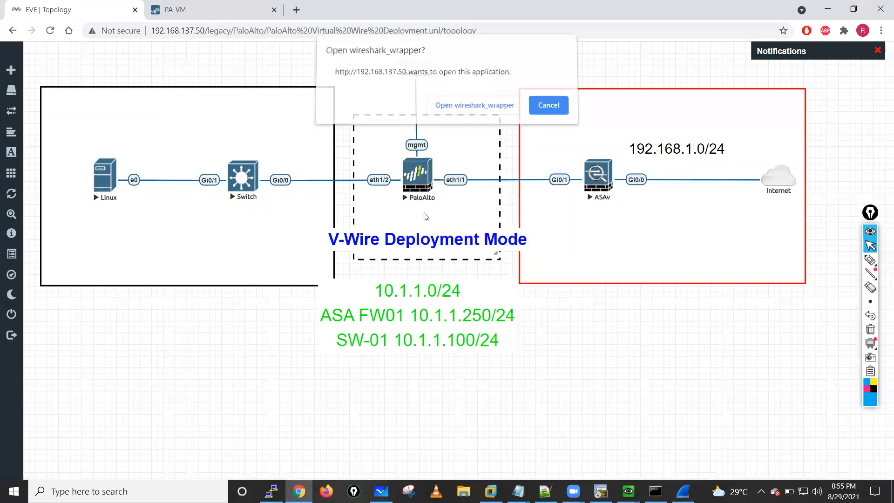
left_click(474, 110)
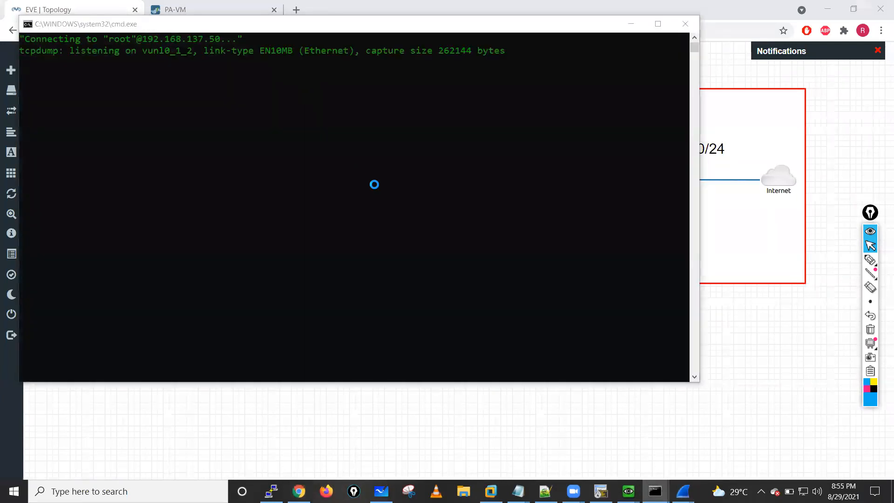
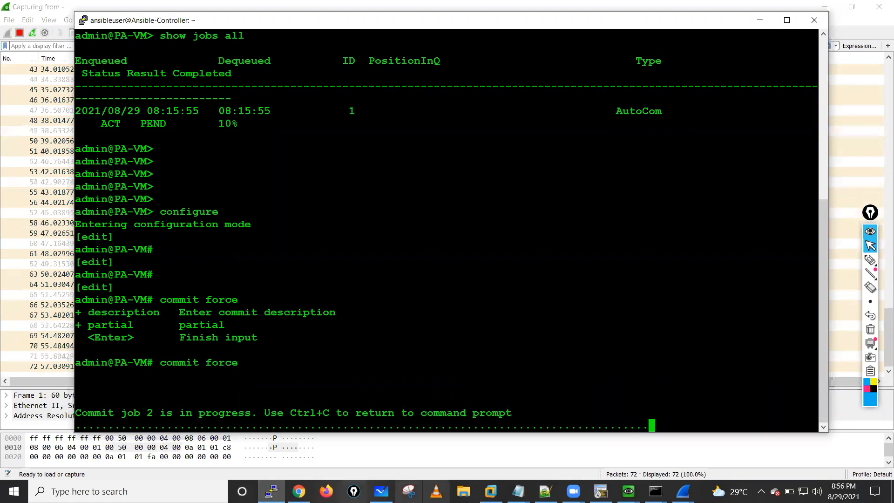
- Check the forced commit's progress in the PuTTY session and shorten its window to watch the ping traffic in the Wireshark capture beneath
mouse_move(490, 491)
left_click(298, 491)
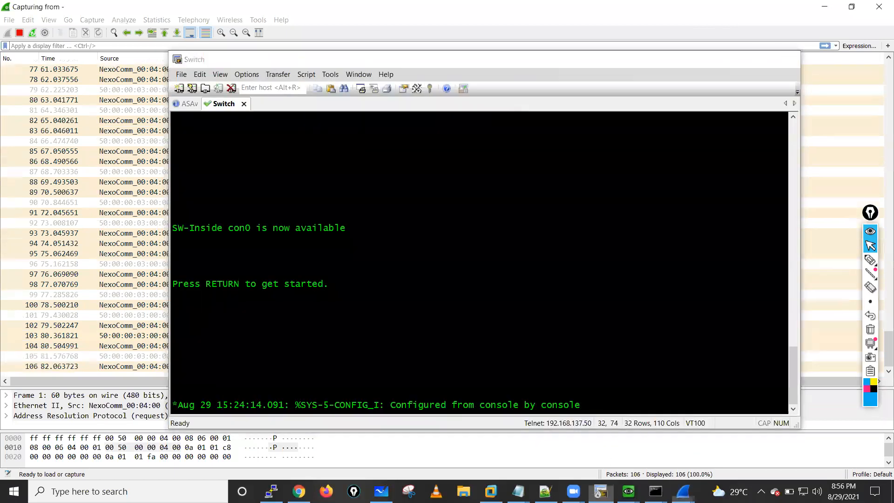
left_click(600, 492)
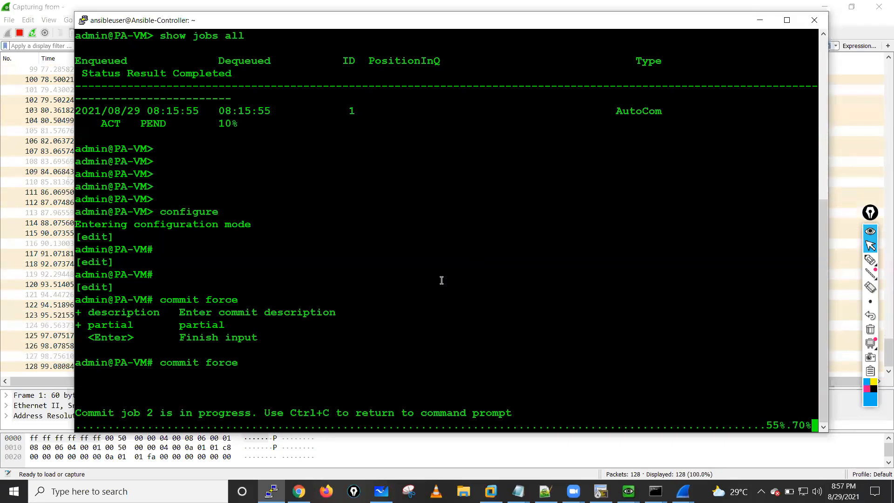
mouse_move(532, 21)
left_mouse_down()
mouse_move(525, 65)
mouse_move(532, 9)
left_mouse_up()
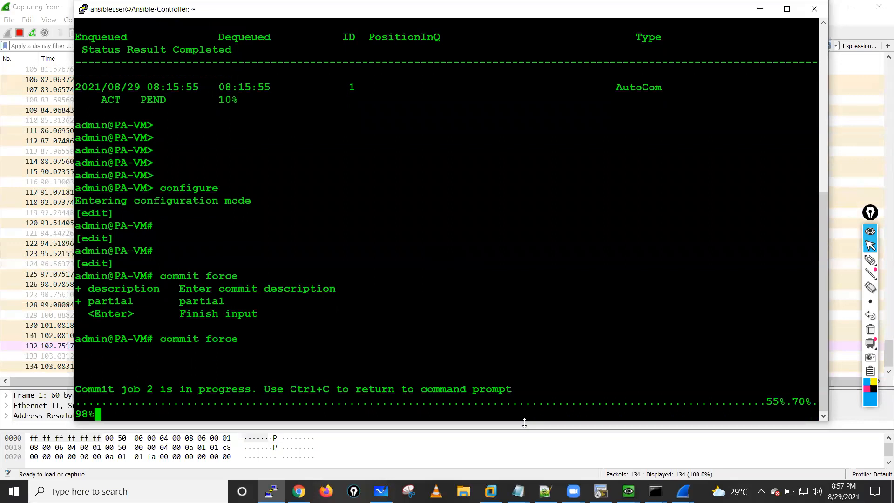
left_click_drag(516, 311, 516, 308)
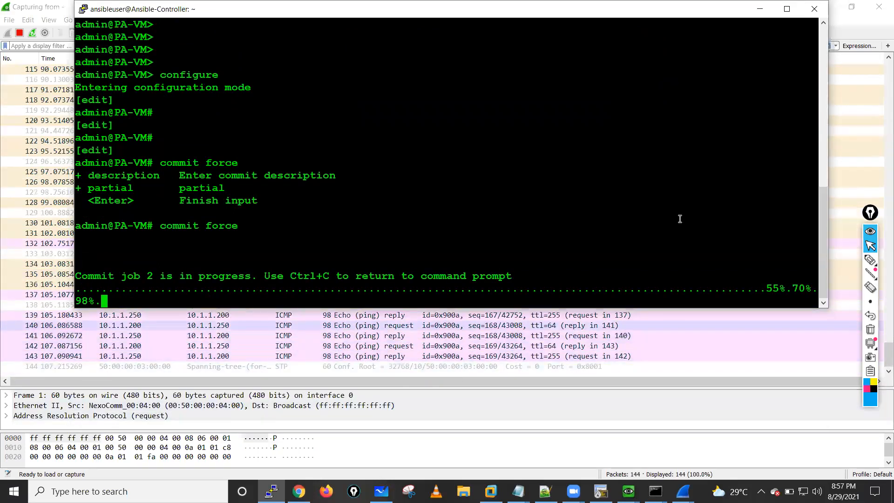
left_click(437, 329)
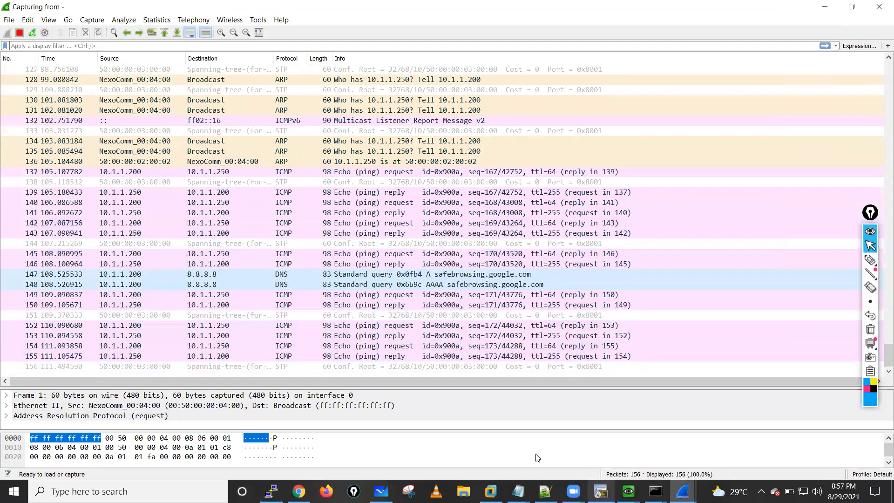
- Switch to the ASAv console session and list the firewall's active connections with show conn
left_click(271, 491)
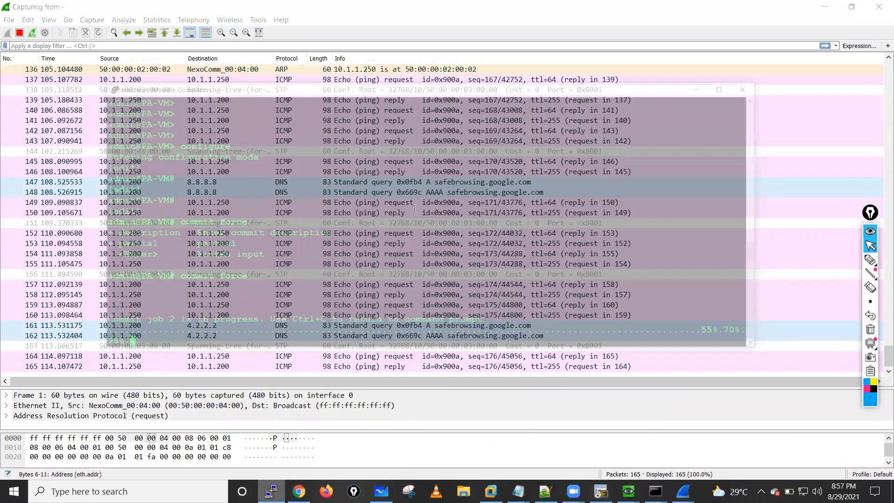
key("alt+Tab")
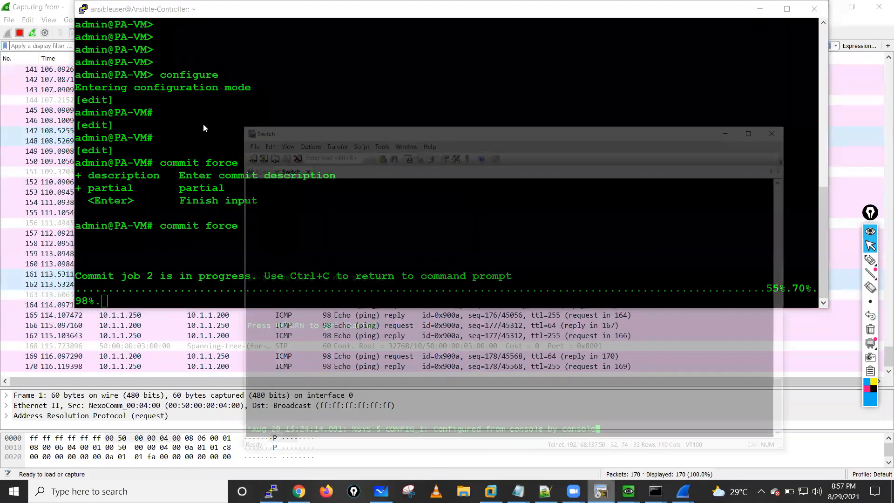
left_click(189, 104)
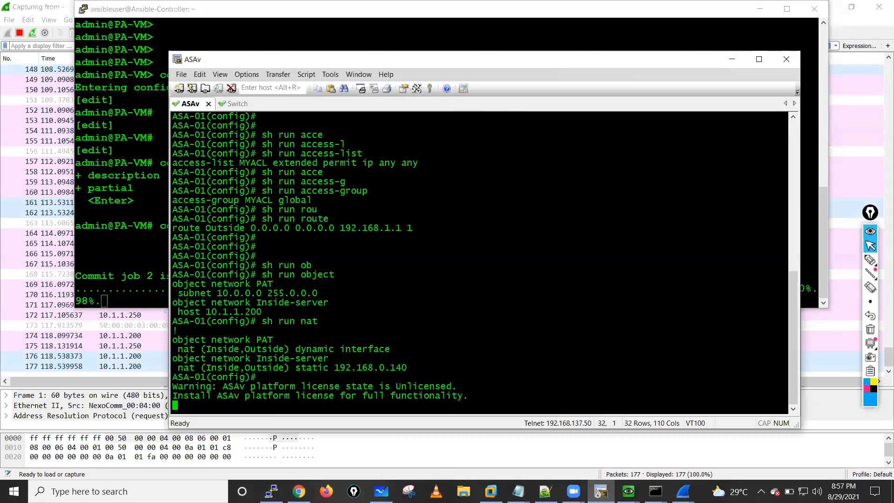
key("Return")
key("Return")
key("Return")
key("Return")
type("e")
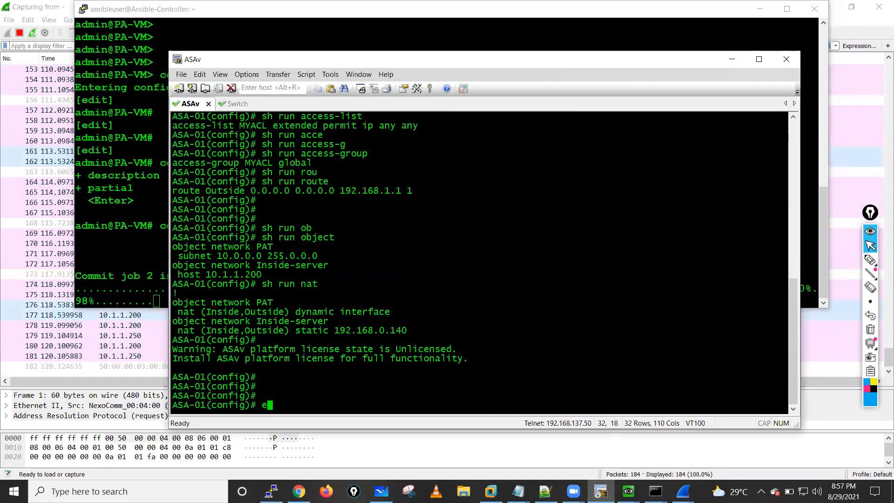
key("BackSpace")
type("sho")
key("Tab")
type("conn")
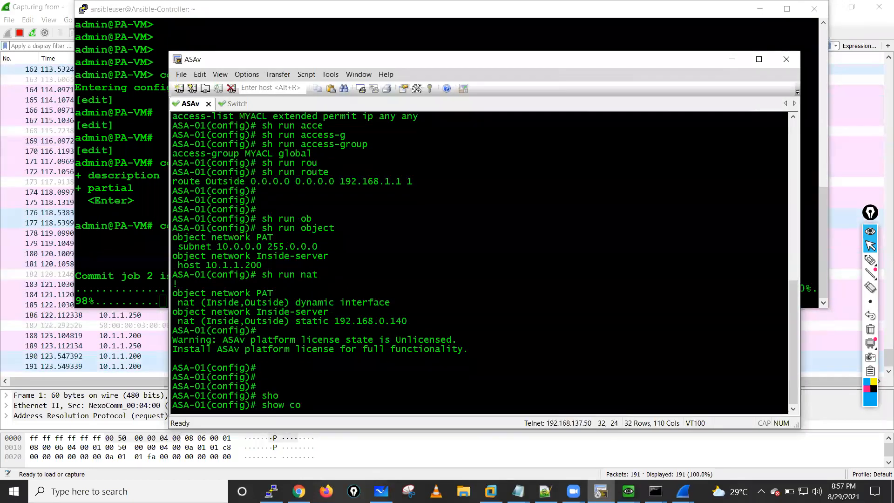
key("Tab")
key("Return")
- Run show conn on the ASA again to refresh the connection list
key("Return")
key("Return")
key("Return")
key("Return")
key("Up")
key("Return")
key("Return")
key("Return")
key("Return")
key("Return")
key("Return")
key("Return")
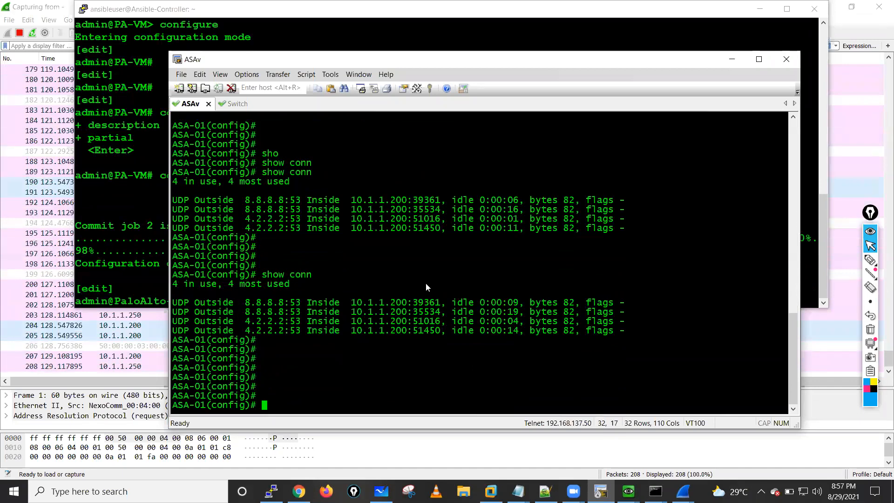
- Return to the Palo Alto PuTTY session and exit configuration mode
left_click(122, 195)
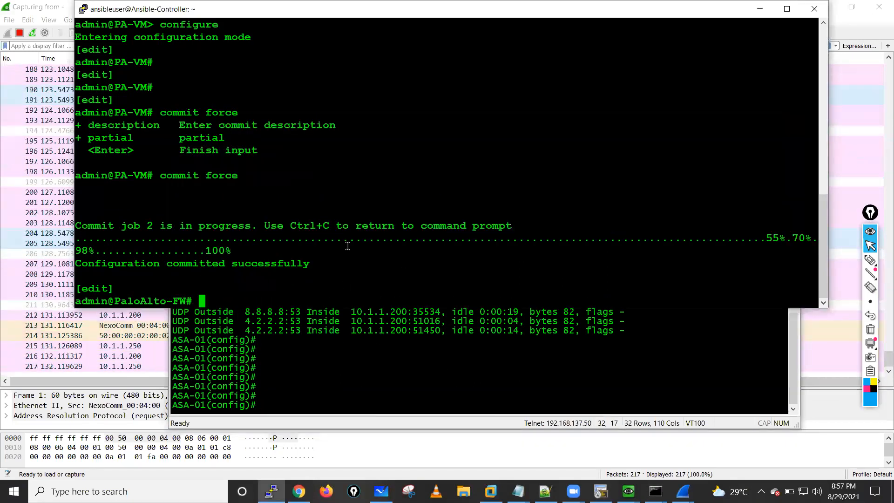
key("Return")
key("Return")
key("Return")
key("Return")
key("Return")
type("exit")
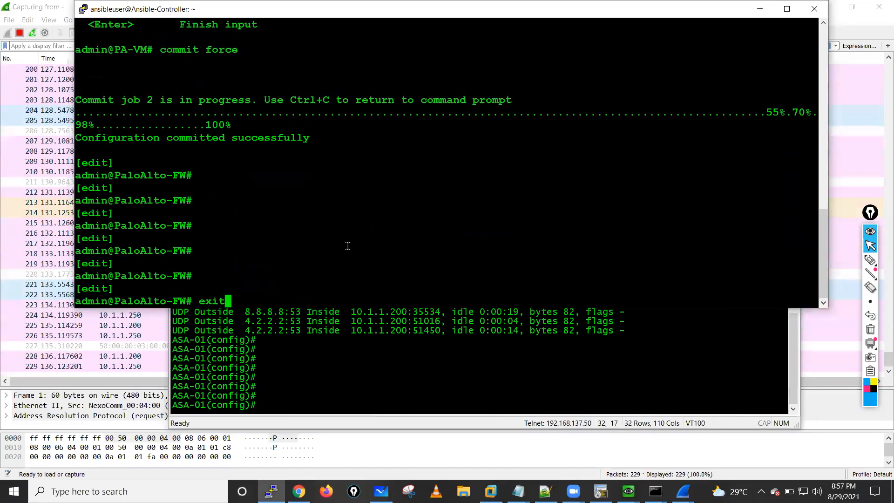
key("Return")
key("Return")
key("Return")
- List every session on the Palo Alto firewall with show session all and page to the end of the output
type("show session all")
key("Return")
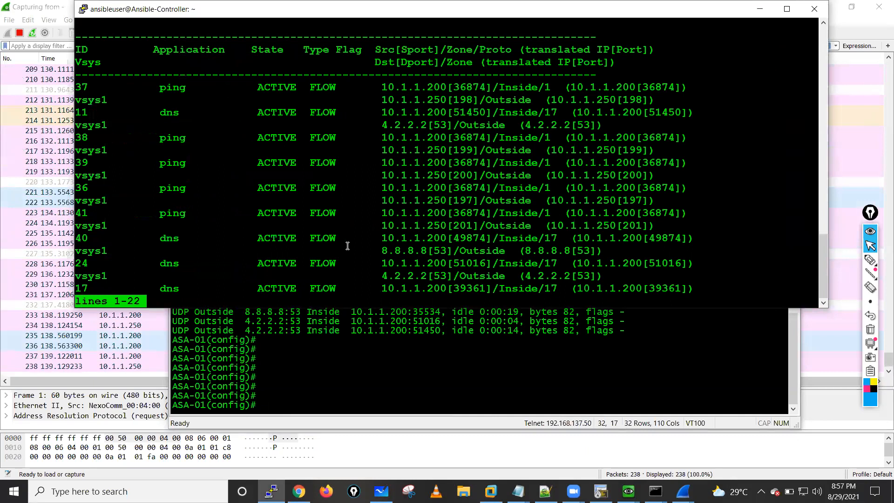
key("space")
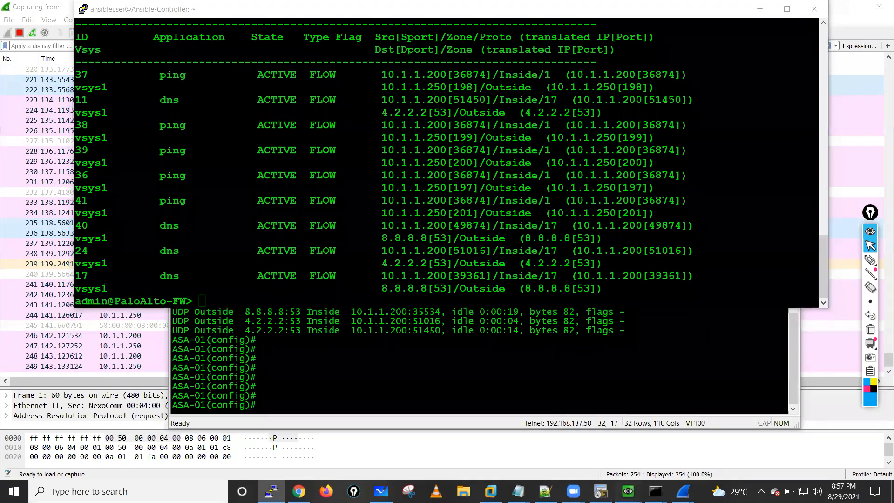
mouse_move(627, 491)
left_click(683, 433)
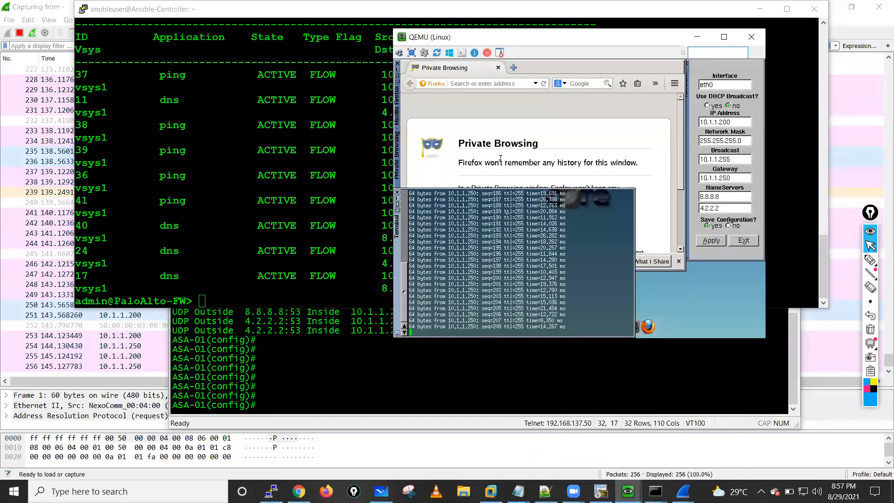
left_click(475, 131)
left_click(458, 83)
type("www.g")
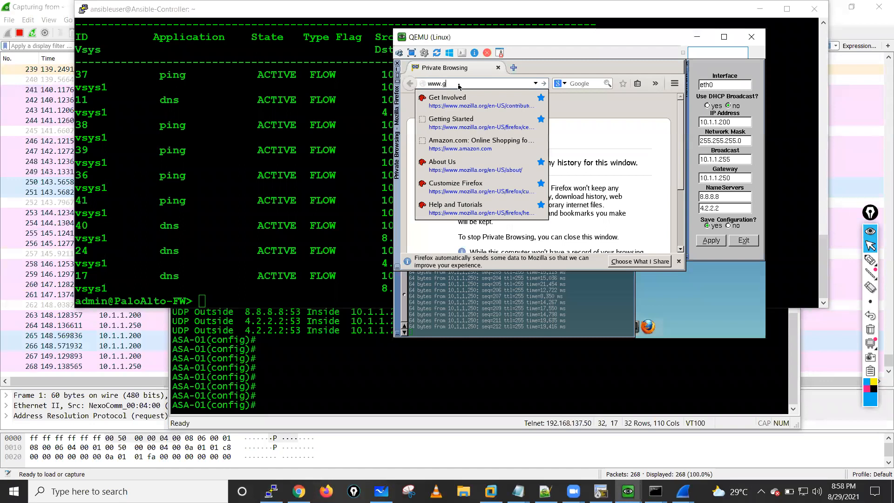
type("oogle.c")
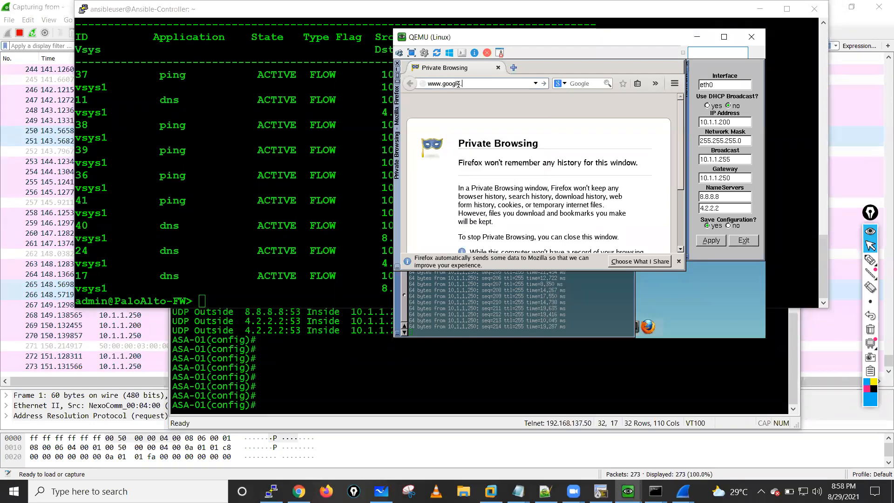
type("om")
key("Return")
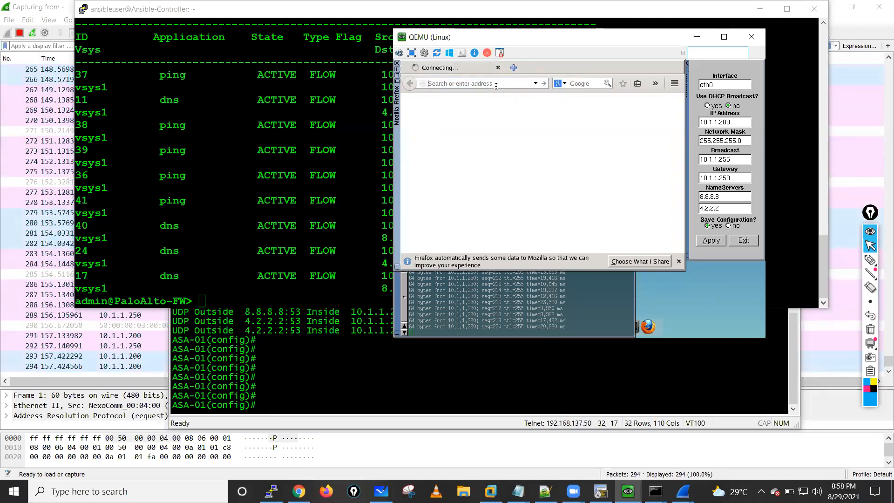
key("ctrl+t")
type("www.")
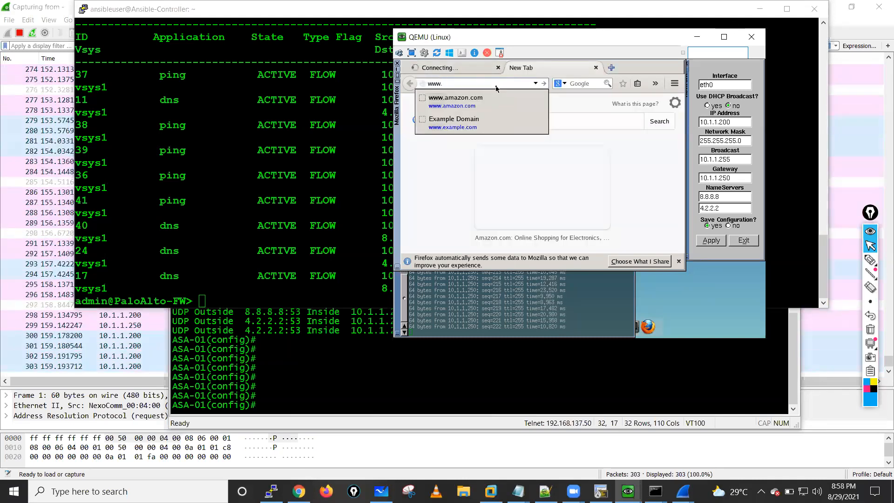
type("si")
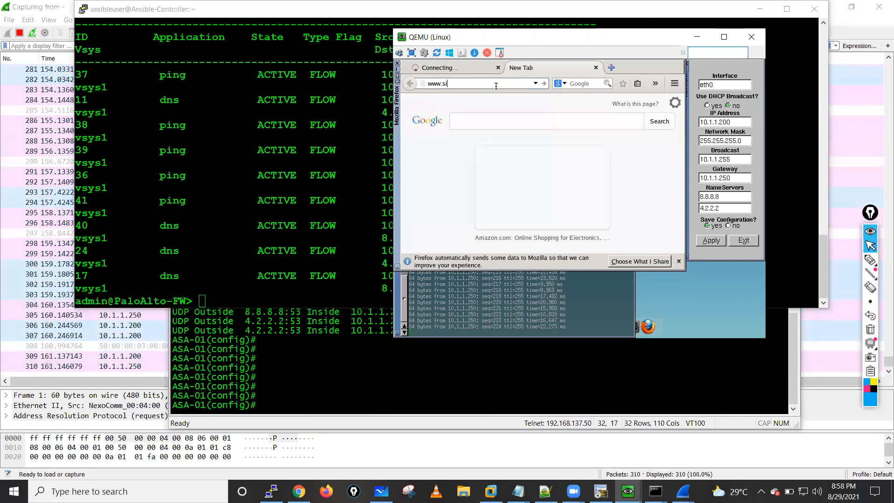
type("anets.co")
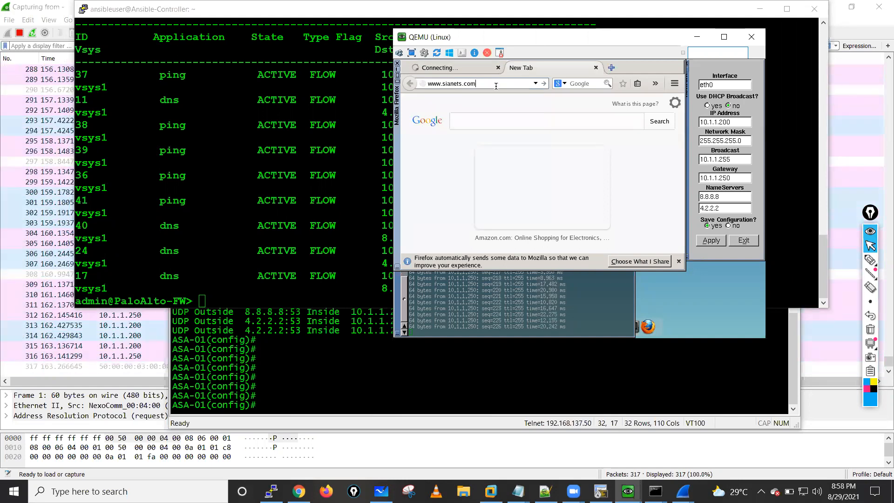
type("m")
key("Return")
left_click(442, 69)
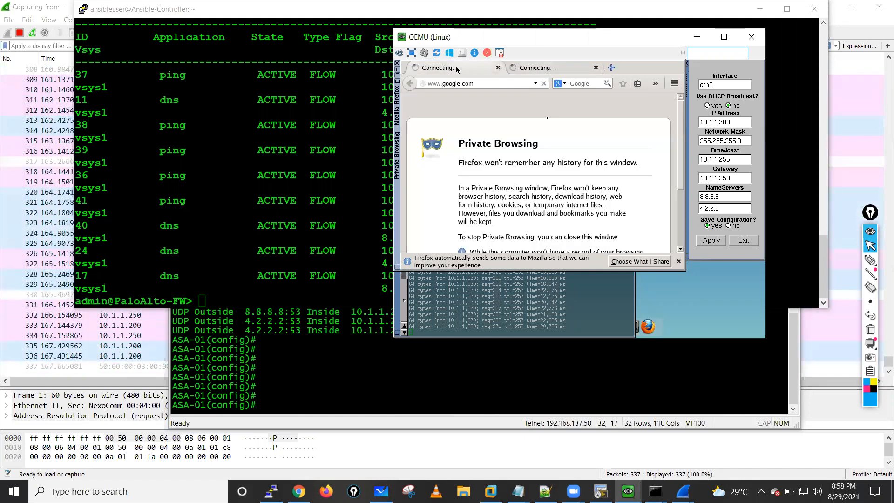
- Rerun show session all twice on the Palo Alto firewall to look for the new browsing sessions
left_click(230, 161)
key("Up")
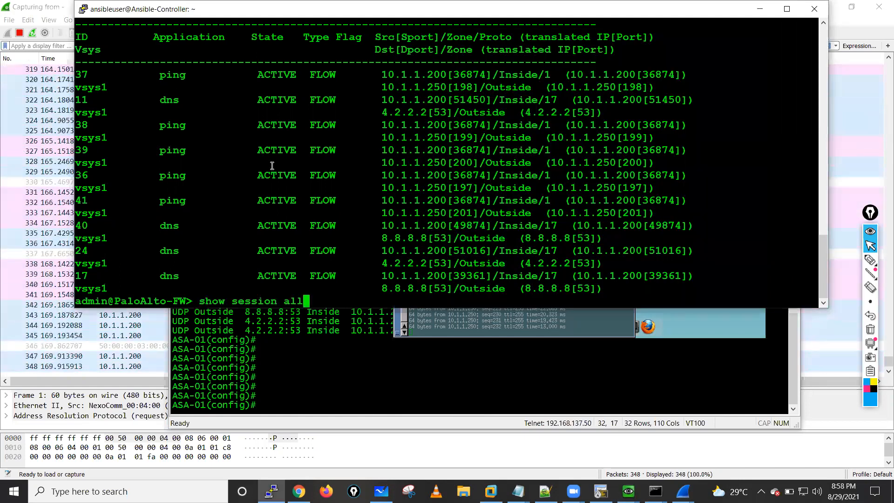
key("Return")
key("space")
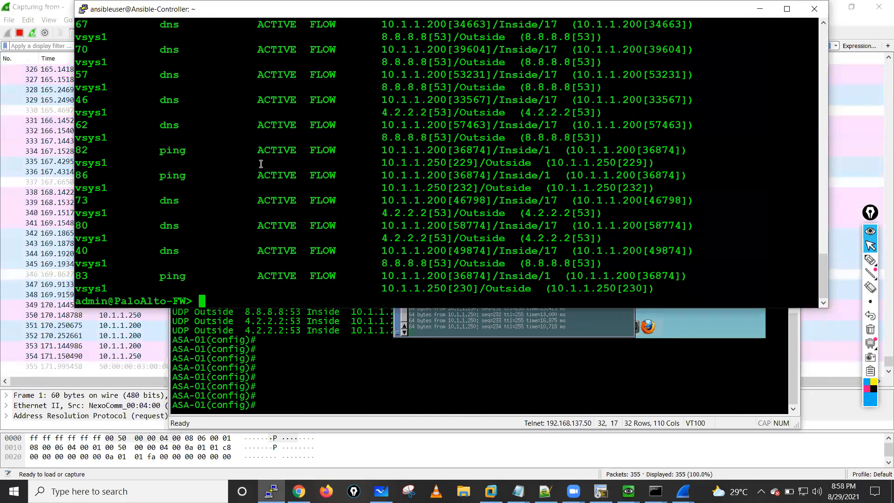
key("Up")
key("Return")
key("Return")
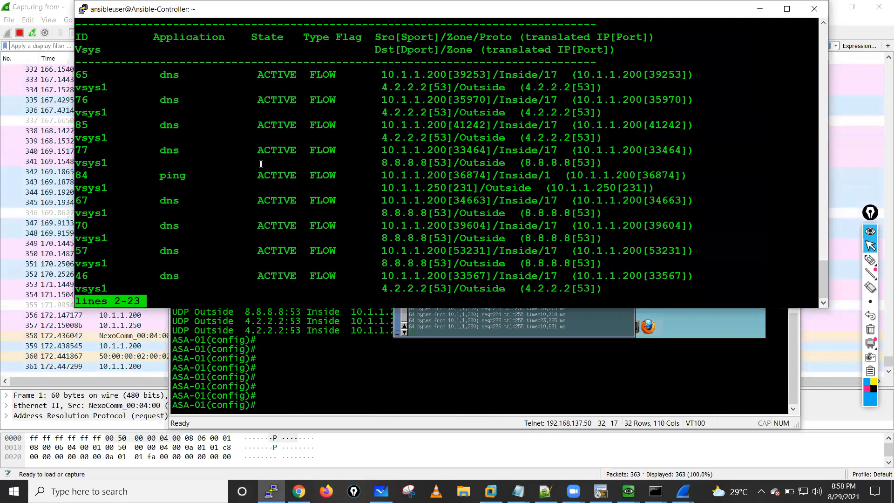
key("space")
- Refresh the Palo Alto session table two more times and page through its ping and DNS entries
key("Return")
key("Return")
key("Return")
key("Up")
key("Return")
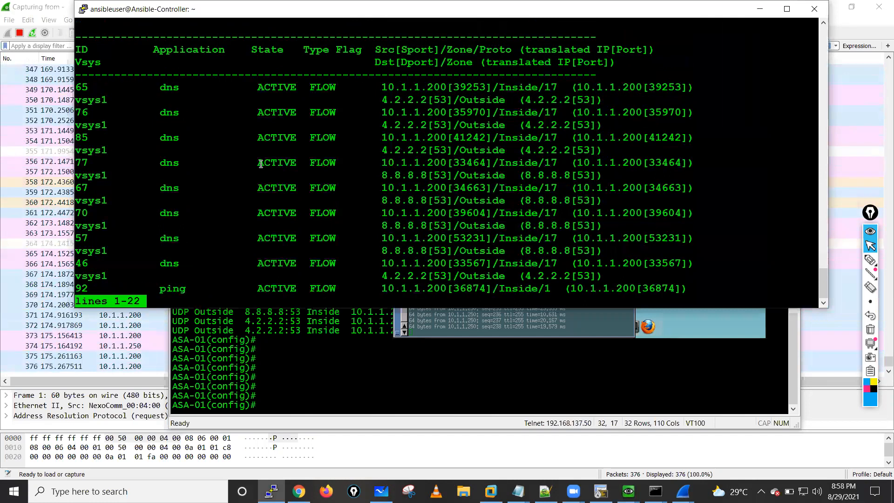
key("Return")
key("Return")
key("Return")
key("Return")
key("Return")
key("Return")
key("Return")
key("Return")
key("Return")
key("Return")
key("Return")
key("Return")
key("Return")
key("Return")
key("Return")
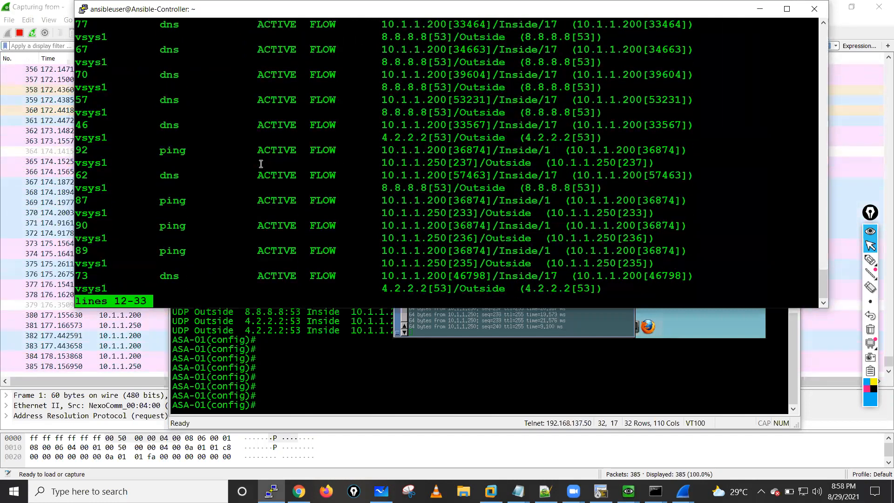
key("Return")
key("Return")
key("space")
key("Up")
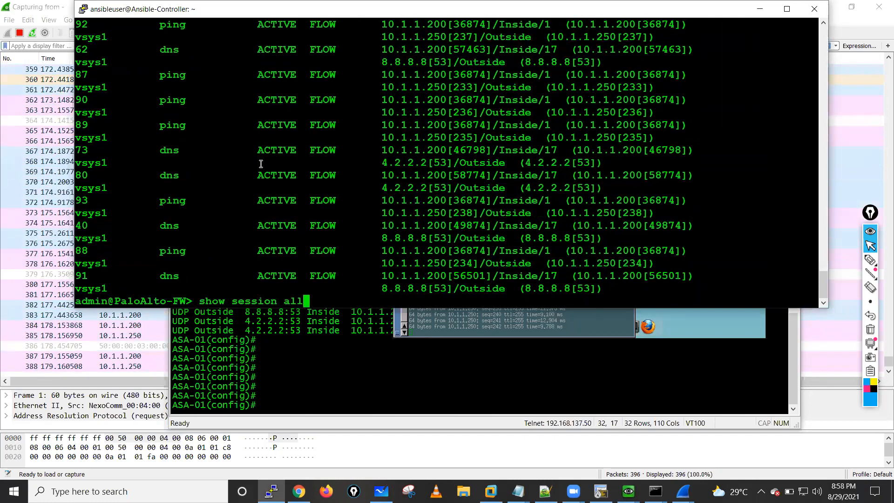
key("Return")
key("space")
key("space")
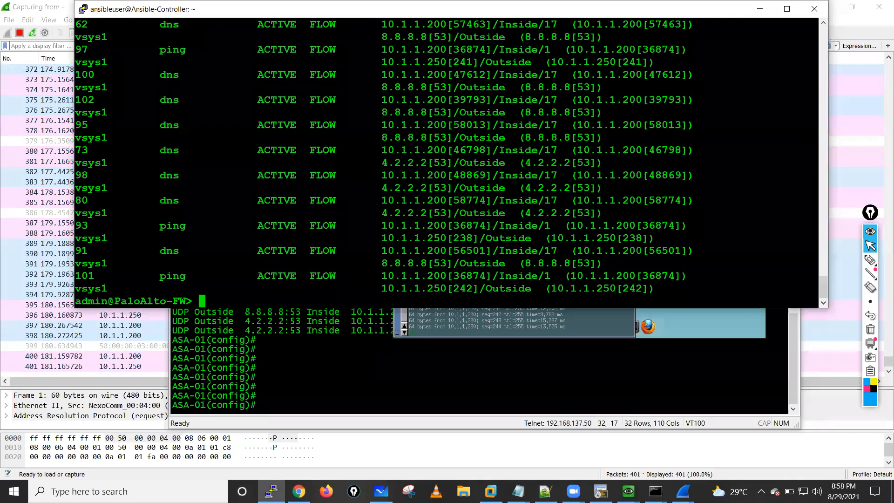
- Run sh conn in the ASAv console and page through the complete connection list
left_click(517, 324)
type("sh conn")
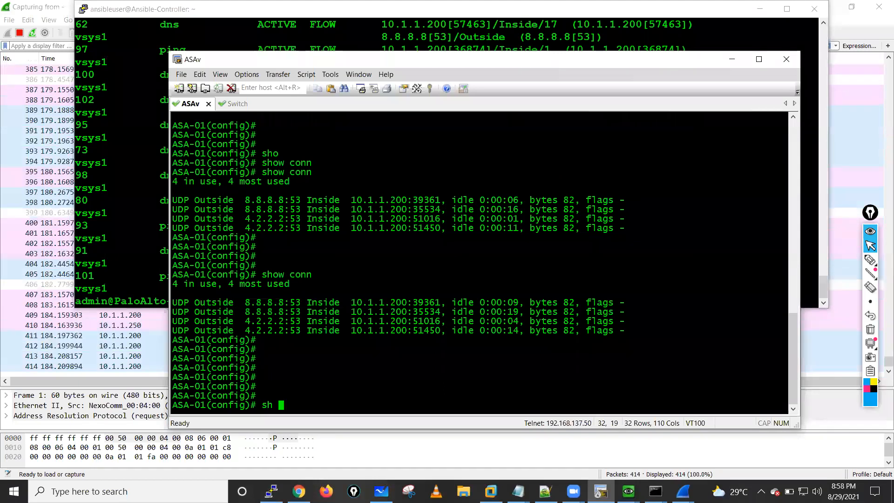
key("Return")
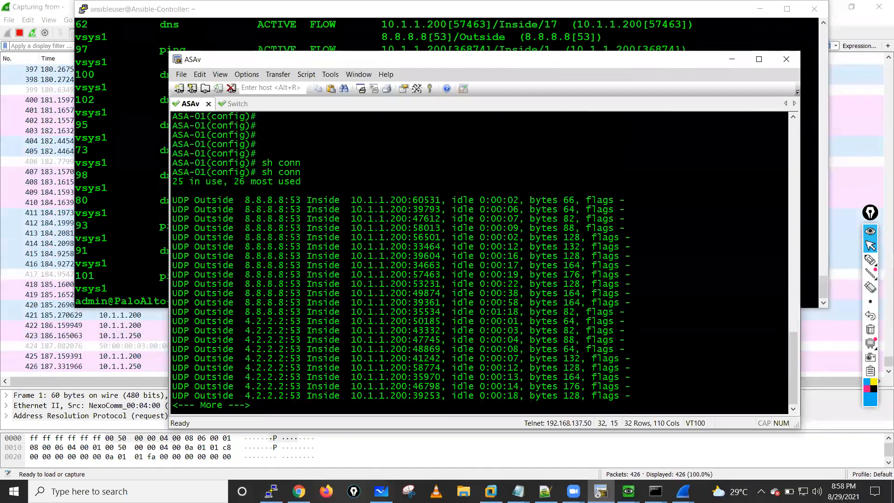
key("Return")
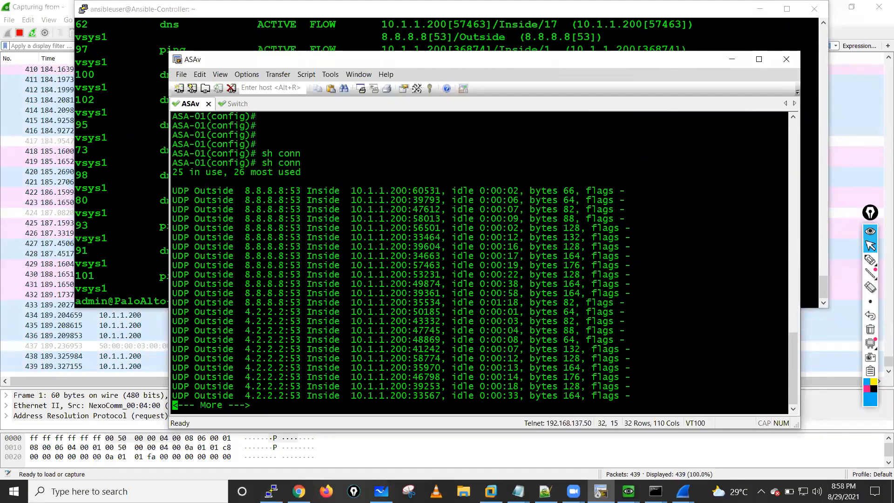
key("Return")
key("Return")
key("Return")
key("Return")
key("Return")
key("Return")
key("Return")
key("Return")
key("Return")
key("Return")
key("Return")
key("Return")
key("Return")
key("Return")
key("Return")
key("Return")
key("Return")
key("Return")
key("Return")
key("Return")
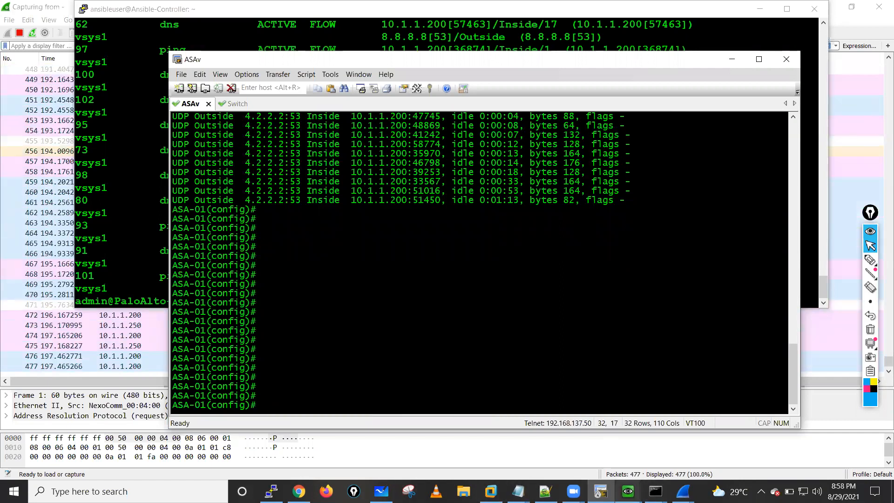
- Load 192.168.1.1 in a new Firefox tab on the Linux host and bring up the Wireshark capture
mouse_move(600, 491)
left_click(689, 459)
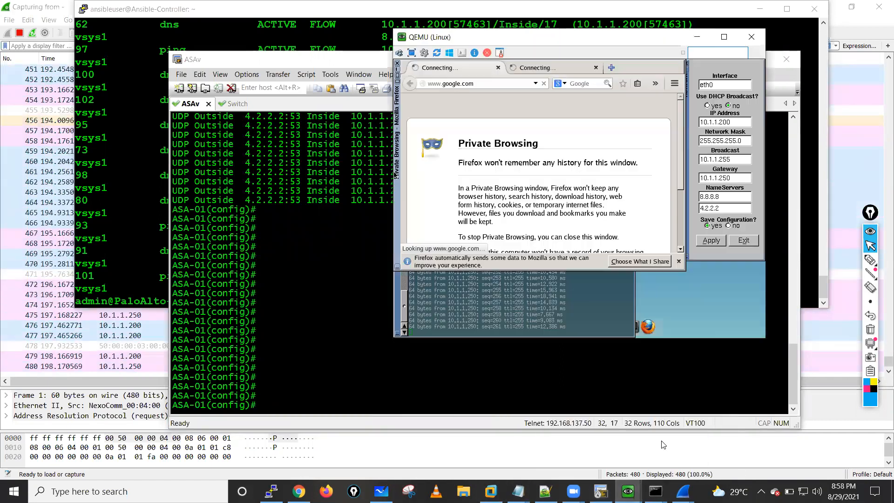
left_click(611, 69)
type("1")
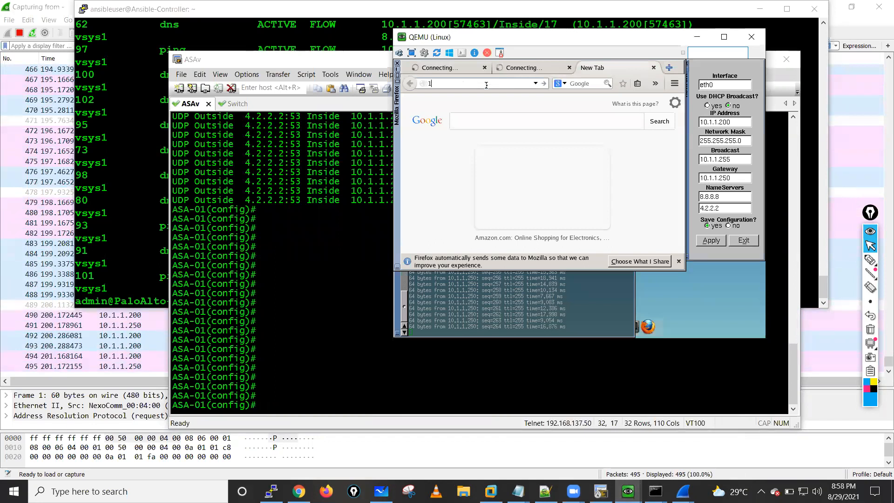
type("92.168.1")
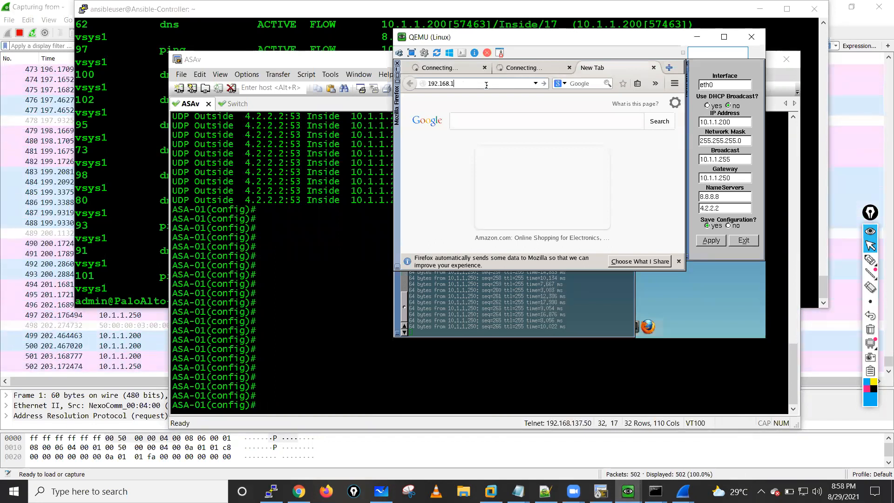
type(".1")
key("Return")
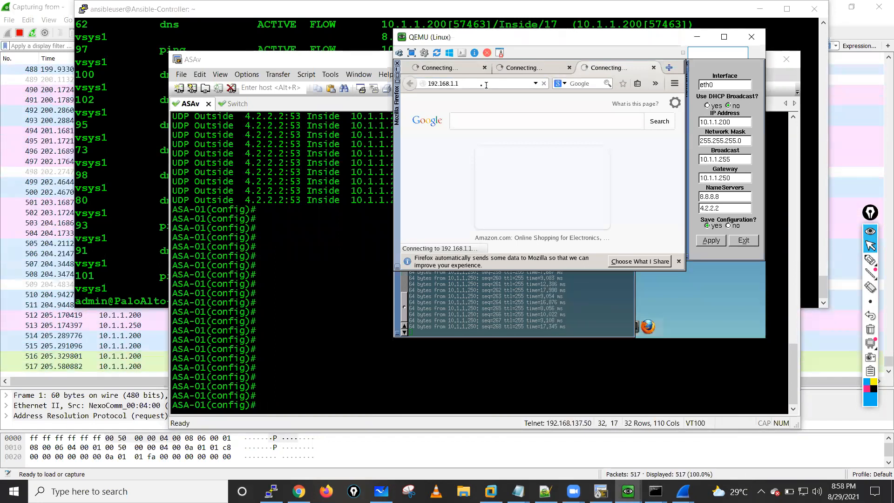
left_click(478, 86)
key("Return")
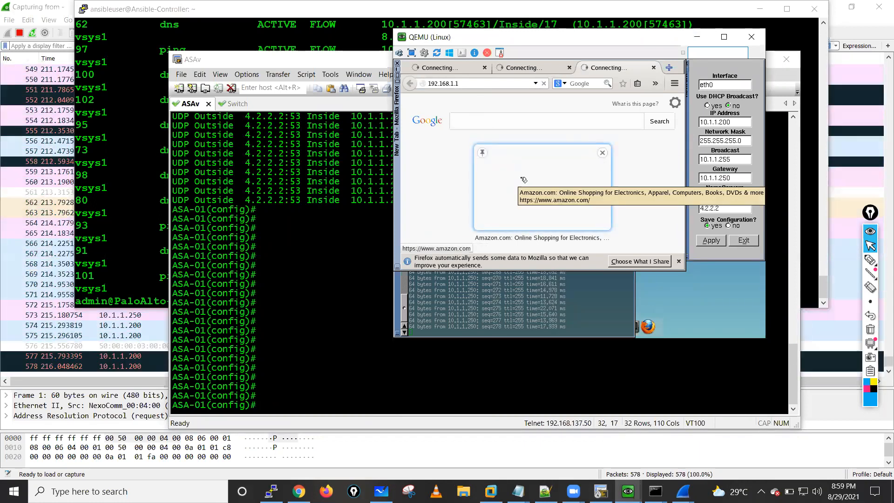
left_click(682, 491)
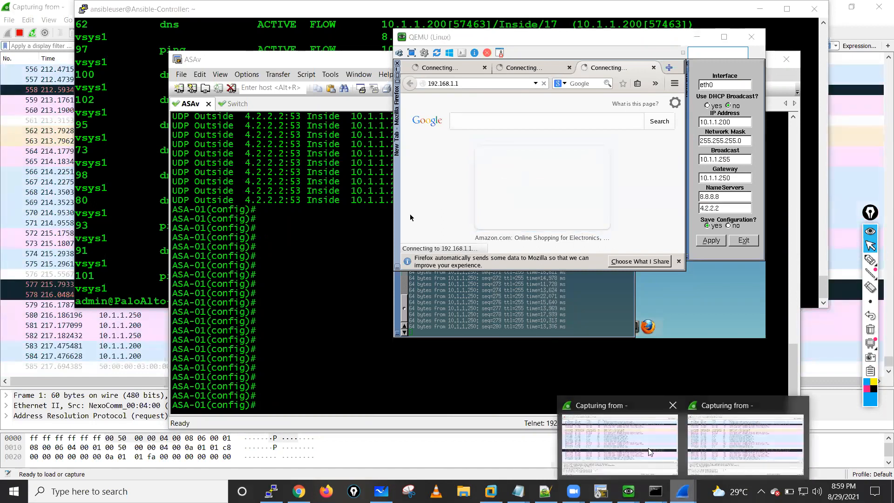
left_click(616, 445)
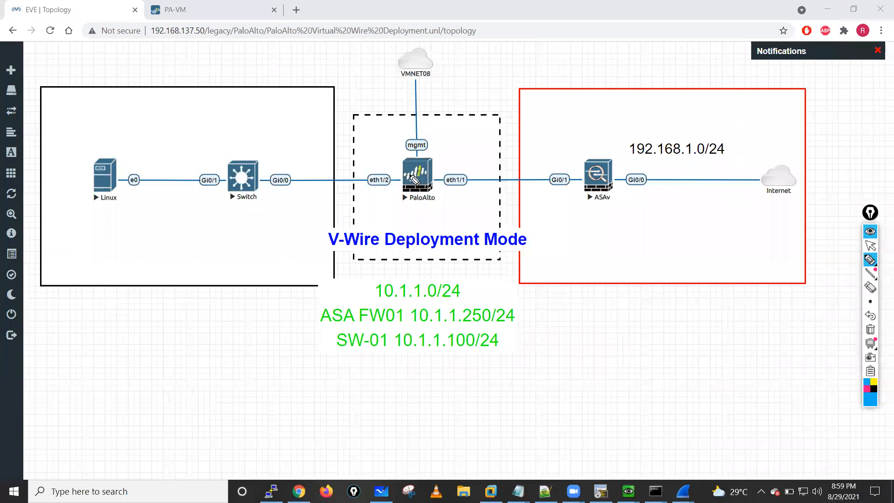
- Sketch arrows on the topology tracing traffic from the switch through the Palo Alto to the ASAv and back, and clear the drawing
left_click_drag(310, 165, 390, 160)
mouse_move(413, 147)
left_mouse_down()
mouse_move(415, 171)
mouse_move(557, 171)
mouse_move(542, 184)
mouse_move(522, 181)
left_mouse_up()
left_click_drag(577, 196, 528, 195)
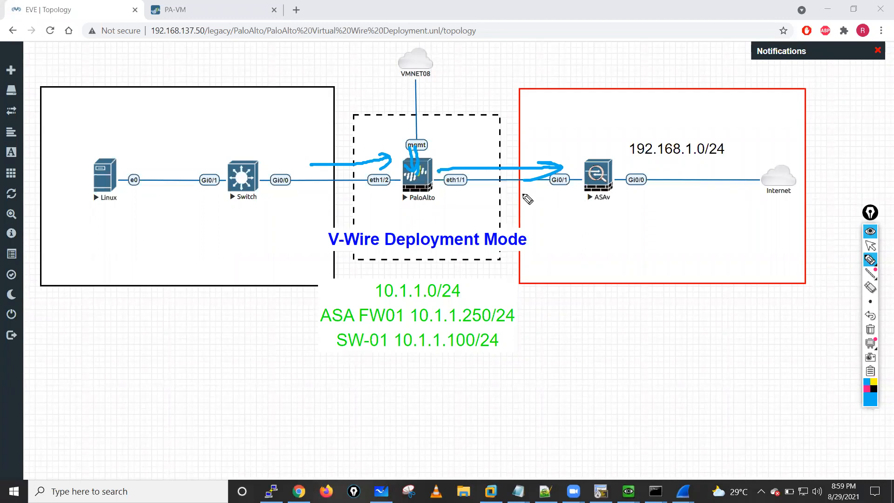
left_click_drag(469, 195, 453, 197)
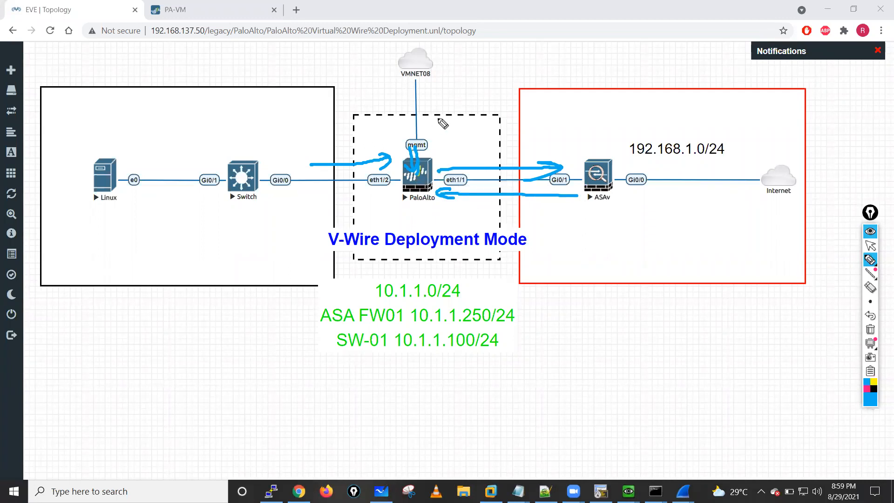
left_click_drag(446, 135, 419, 147)
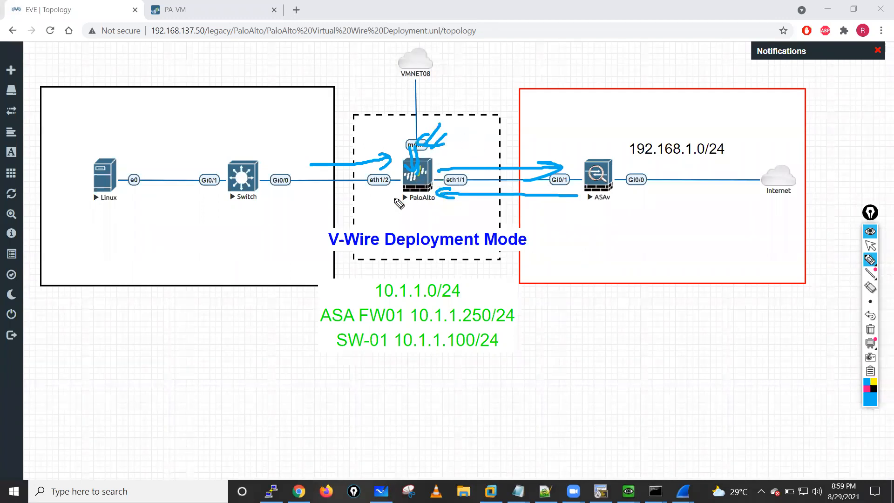
left_click_drag(254, 187, 402, 191)
left_click_drag(272, 178, 265, 196)
left_click_drag(451, 203, 448, 196)
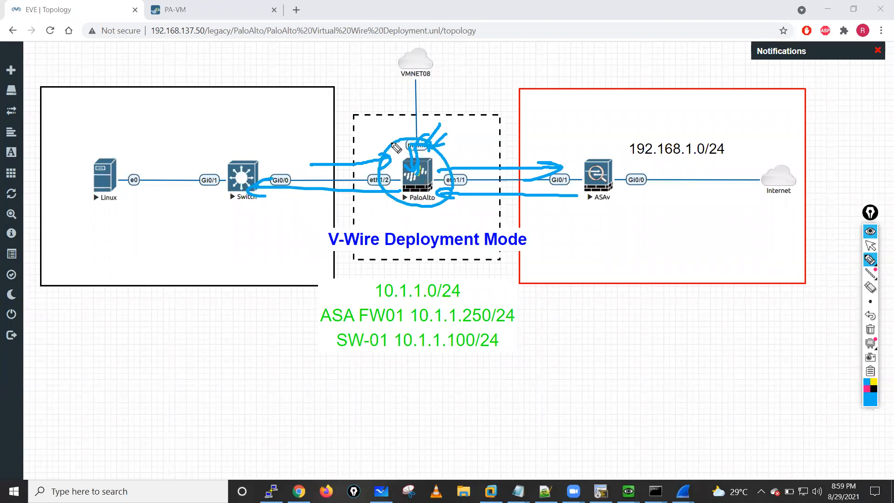
left_click(869, 247)
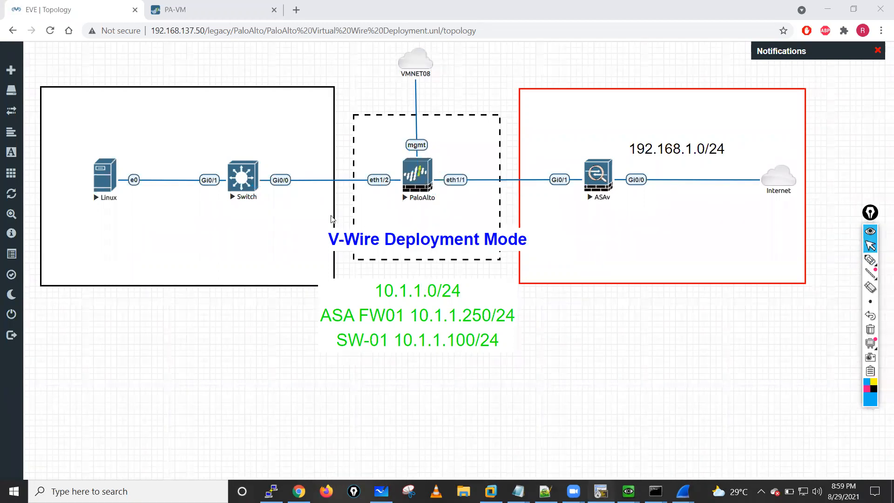
- Display the ARP table in the ASAv console with sh arp and highlight the Outside and Inside entries
key("alt+Tab")
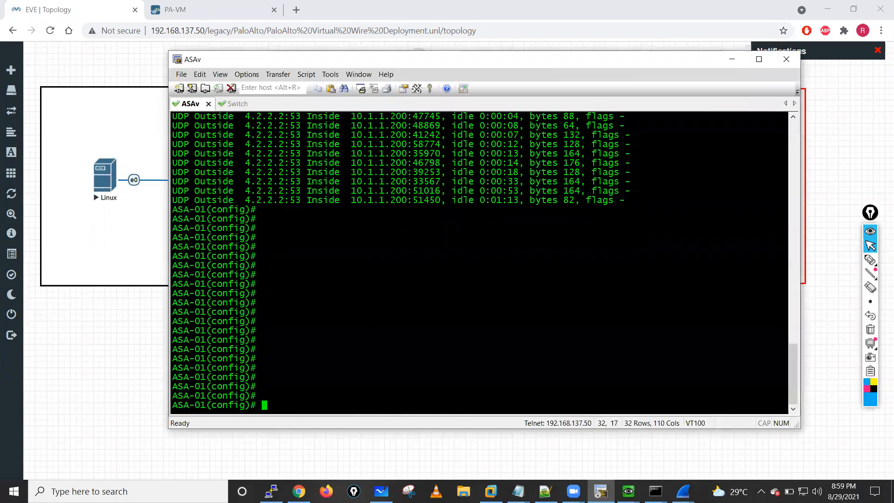
type("sh arp")
key("Return")
key("Return")
key("Return")
key("Return")
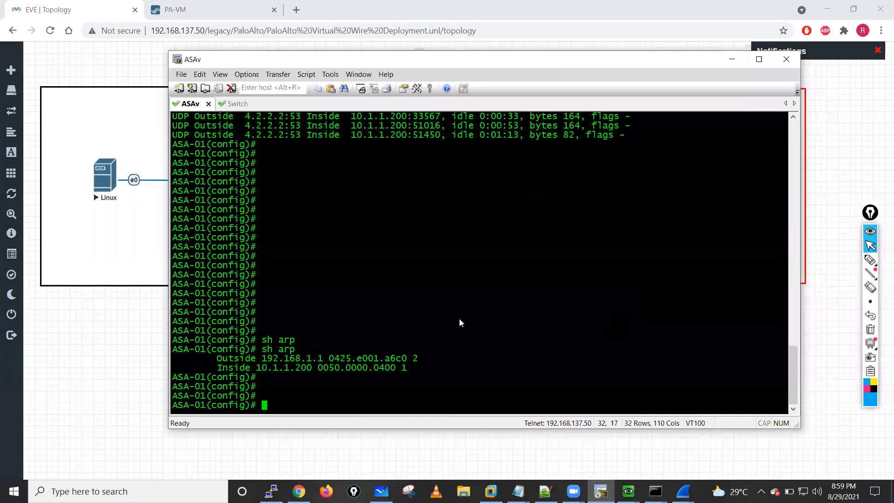
left_click_drag(217, 359, 450, 369)
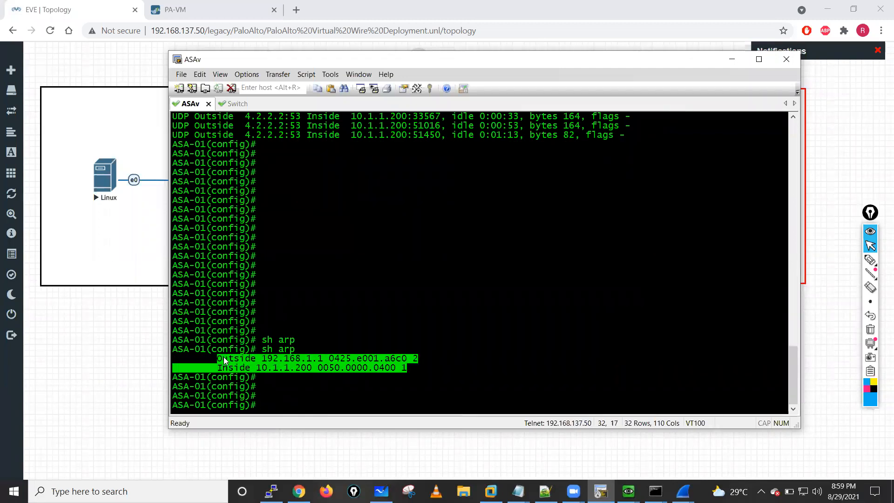
left_click(423, 373)
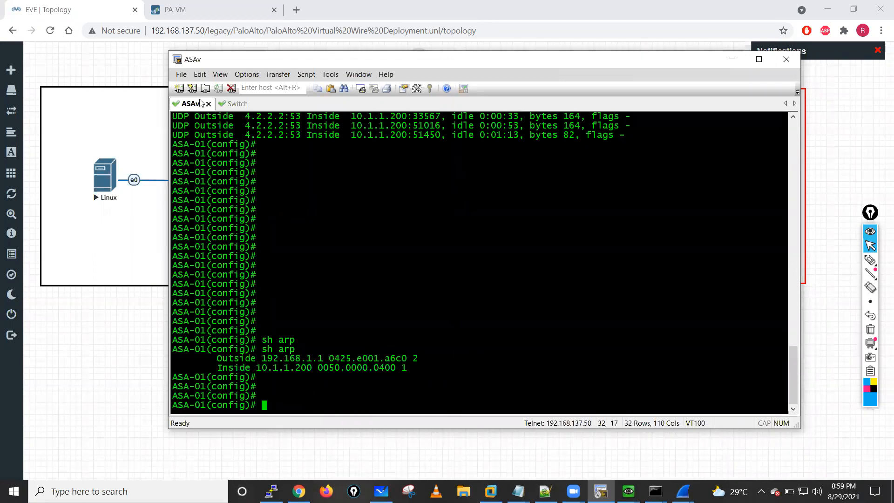
- Switch to the Switch console session, wake it, and enter privileged mode with en
key("ctrl+Tab")
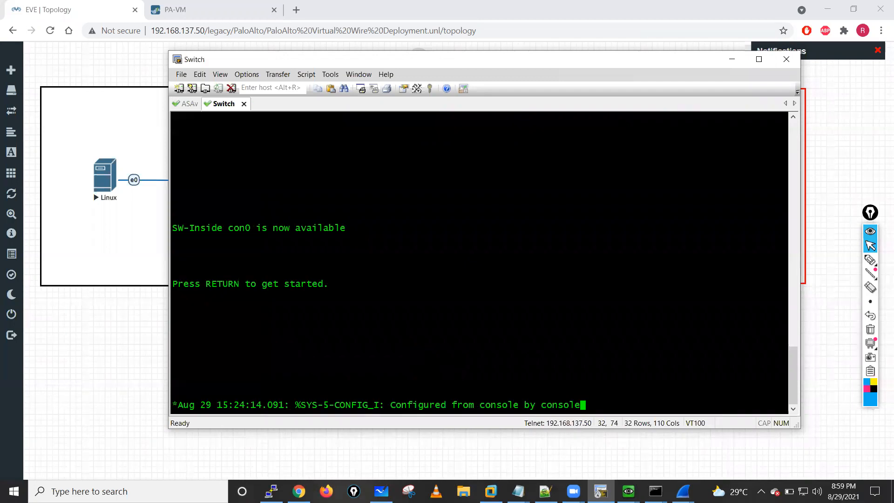
key("Return")
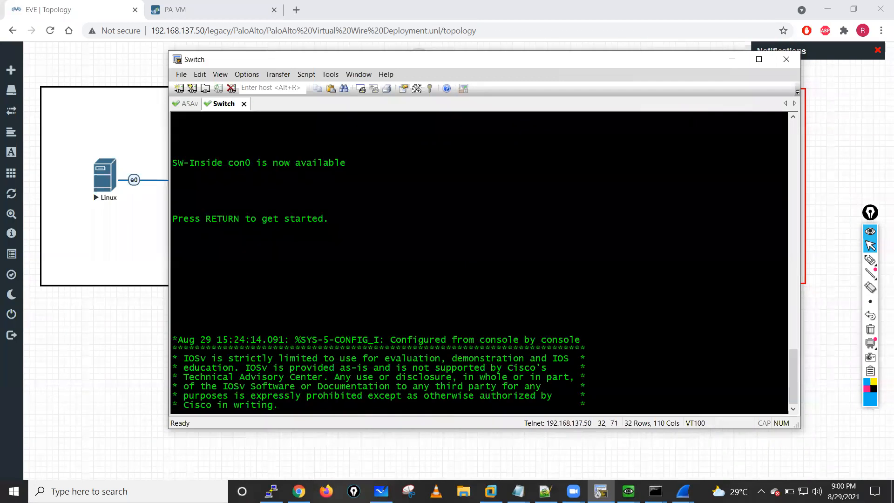
key("Return")
key("Return")
key("Return")
key("Return")
key("Return")
type("en")
key("Return")
key("Return")
key("Return")
key("Return")
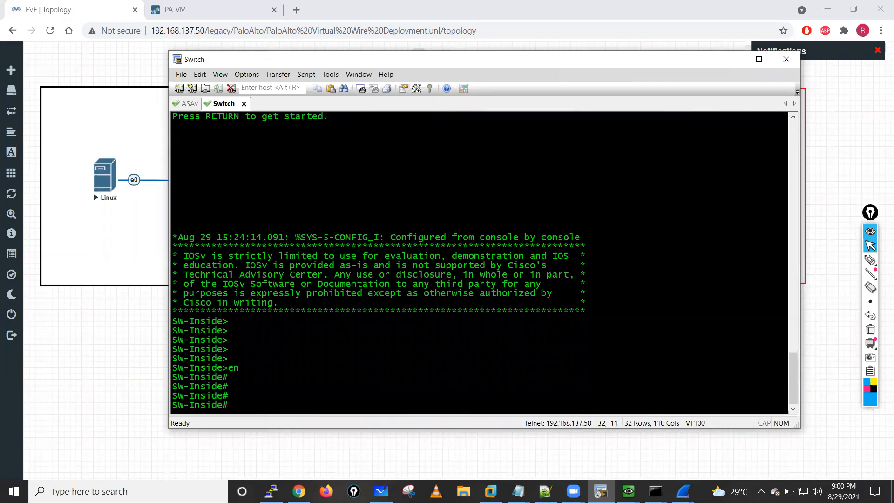
- Display the switch's ARP table with sh arp
type("sh arp")
key("Tab")
key("Return")
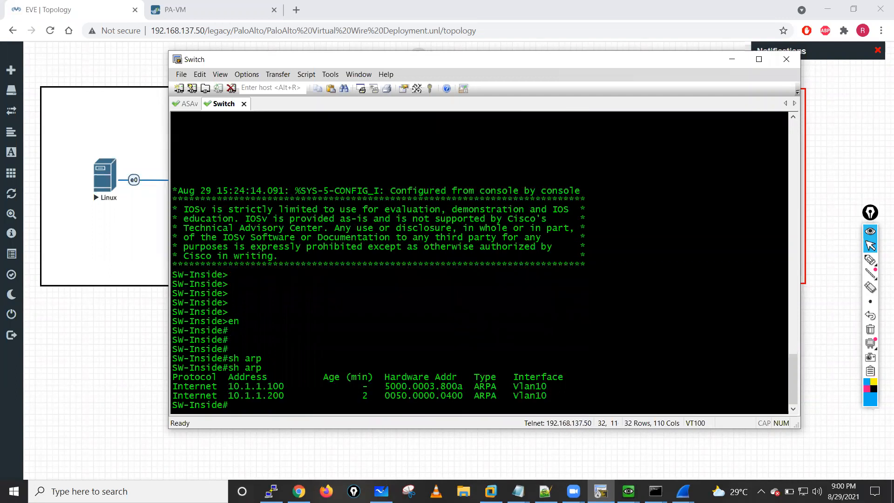
key("Return")
key("Return")
key("Return")
key("Return")
key("Return")
- List the switch's CDP neighbors with sh cdp neighbors
type("sh cp")
key("Tab")
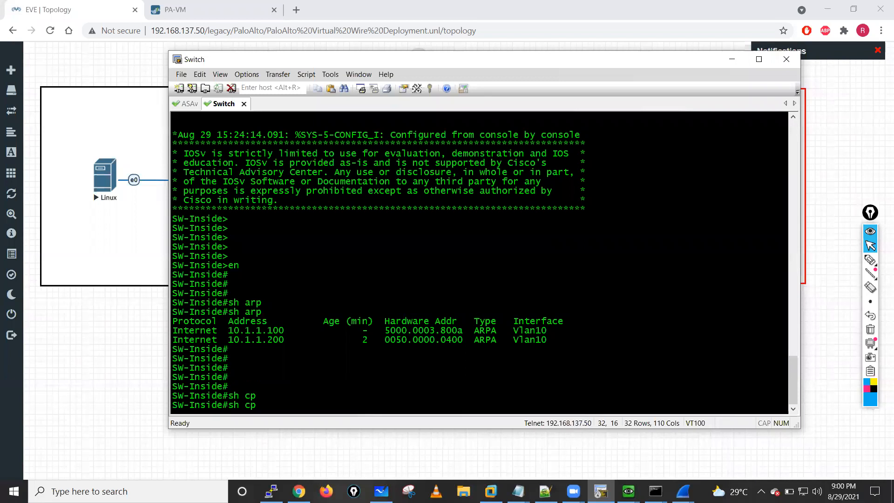
key("BackSpace")
type("dp")
key("Tab")
type("nei")
key("Tab")
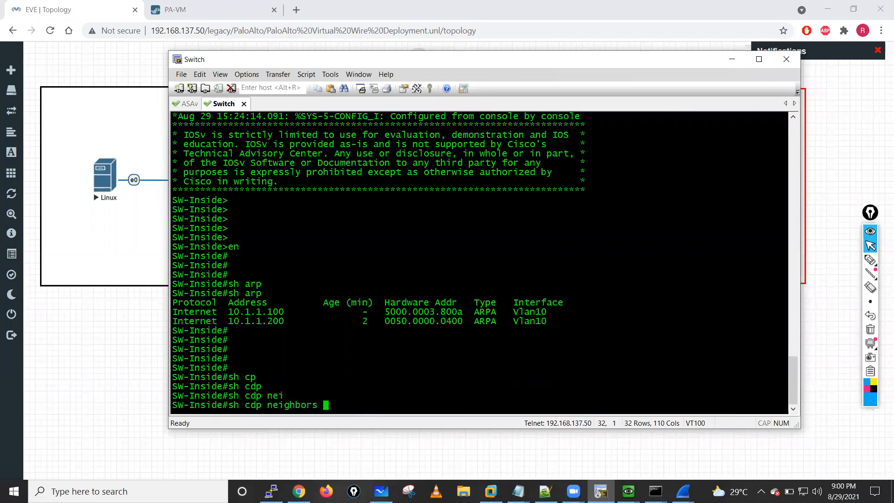
key("Return")
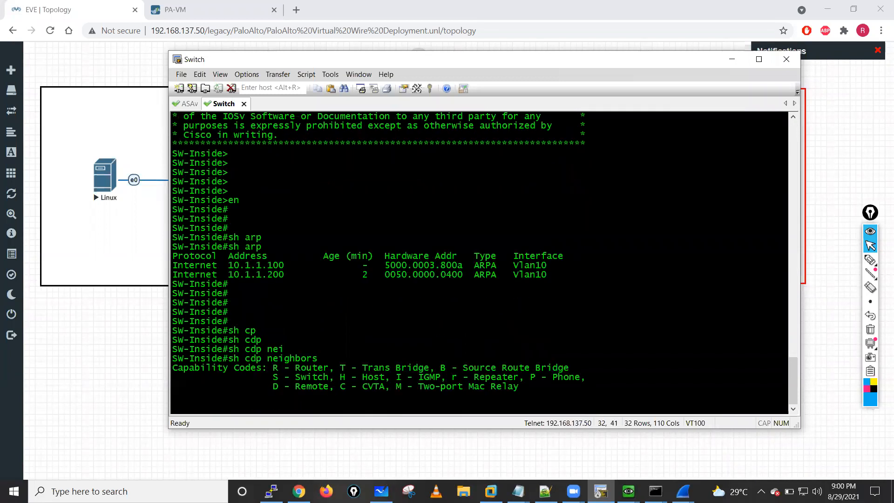
key("Return")
key("Return")
key("Return")
key("Return")
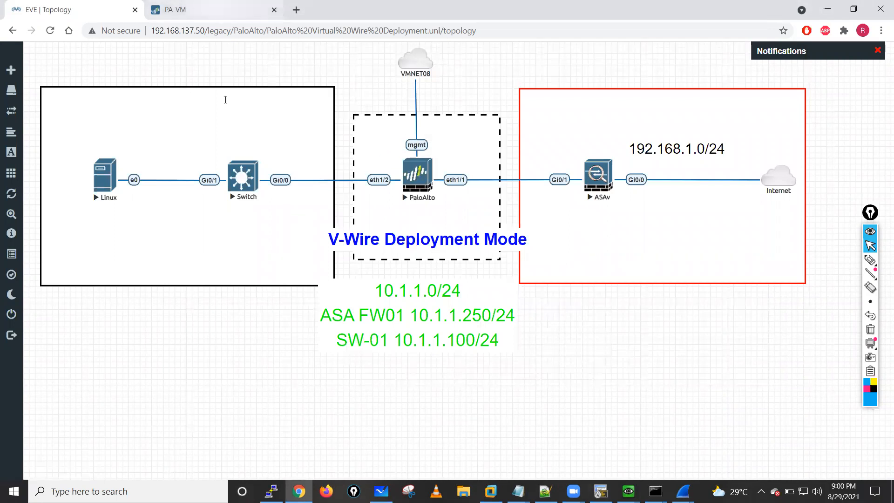
- Check the Palo Alto Session Browser, and replace the running ping in the Linux terminal with a ping to 8.8.8.8
key("ctrl+Tab")
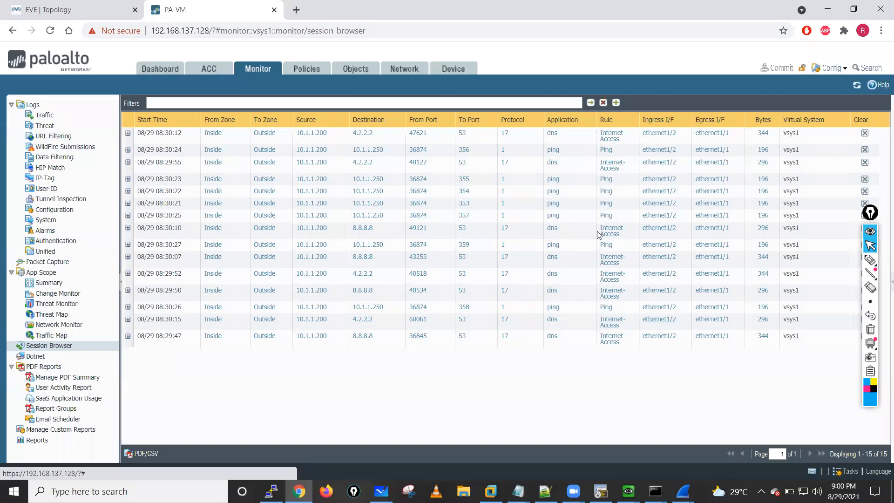
left_click(628, 491)
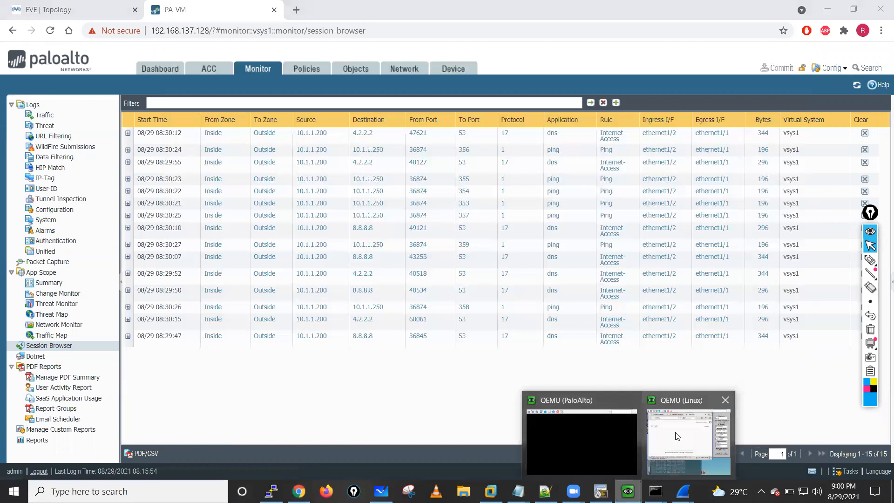
left_click(672, 438)
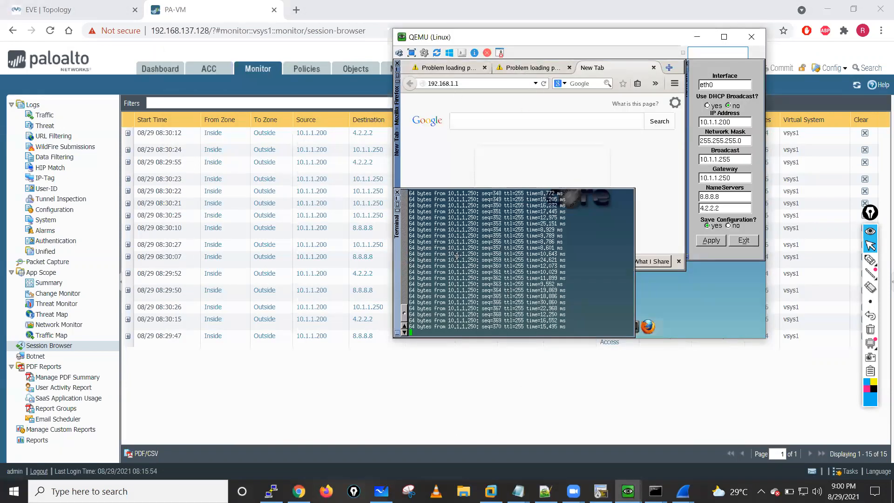
key("ctrl+c")
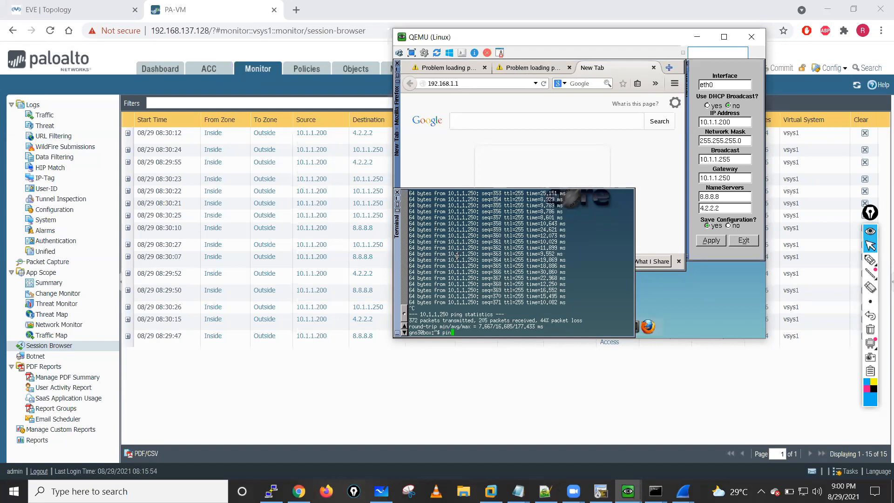
type("ping 1")
key("BackSpace")
key("Return")
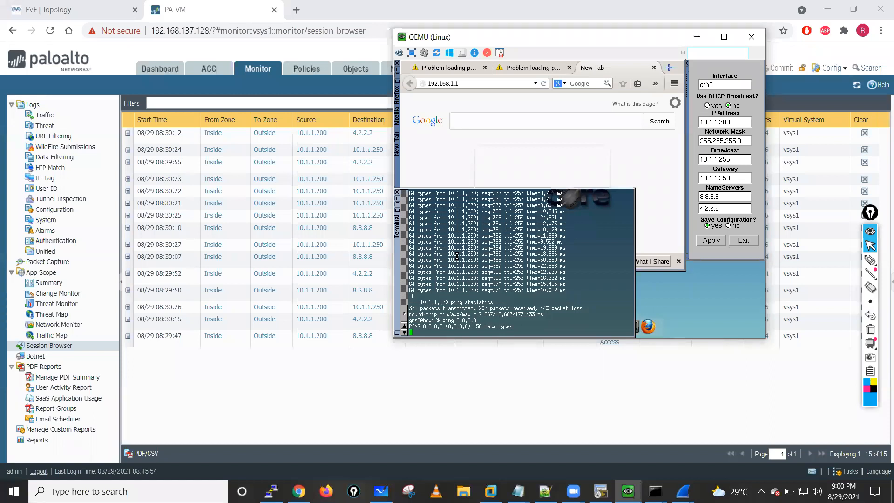
- Return to the ASAv console and display its routing table with sh route
left_click(601, 491)
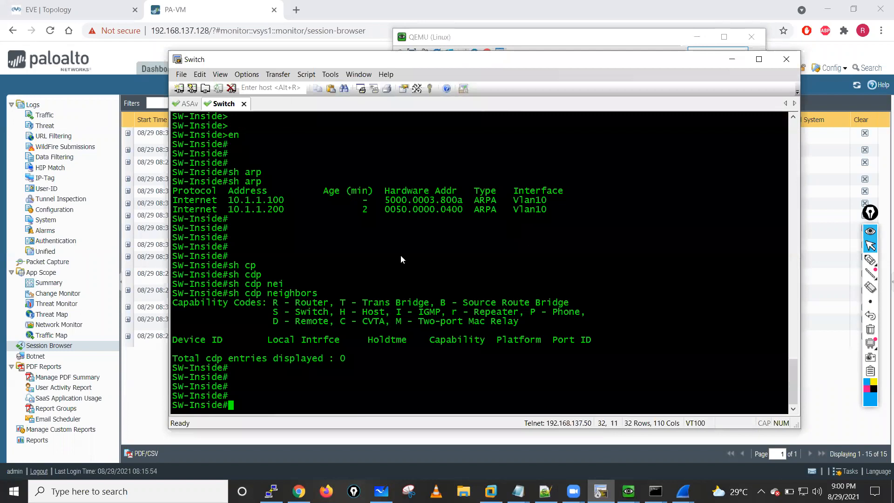
key("alt+1")
key("Return")
key("Return")
key("Return")
key("Return")
key("Return")
type("sh rou")
key("Tab")
key("Return")
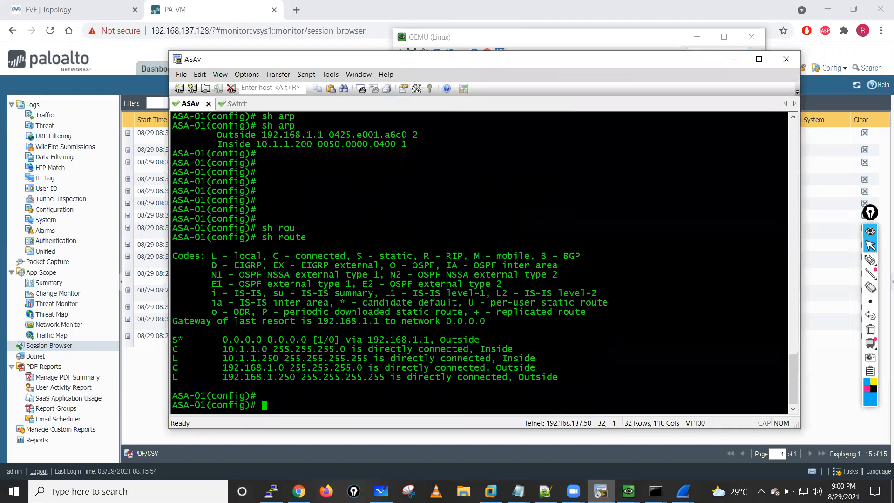
- Ping the outside gateway 192.168.1.1 from the ASAv console
key("Return")
key("Return")
type("ping")
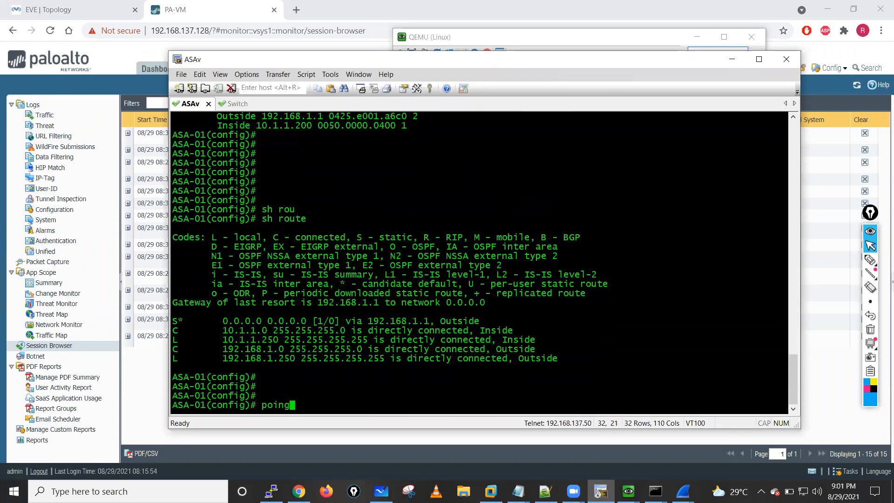
key("BackSpace")
key("BackSpace")
key("BackSpace")
type("in")
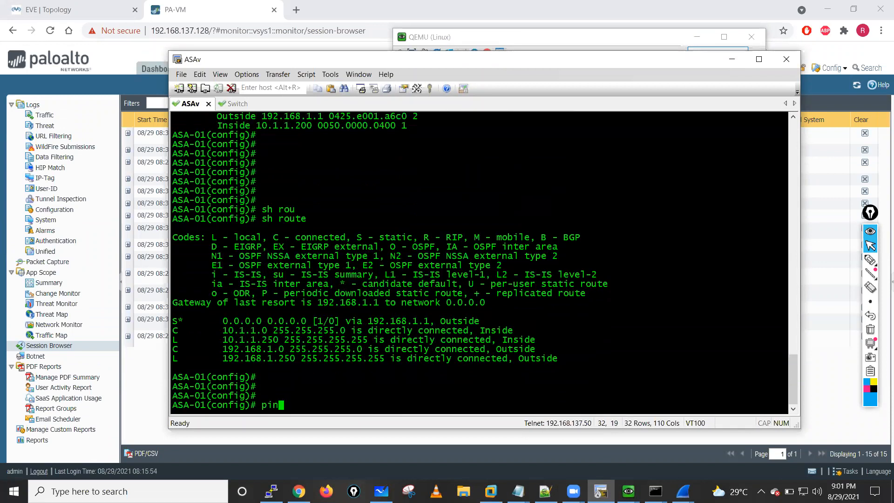
type("g 192.168.1.1")
key("Return")
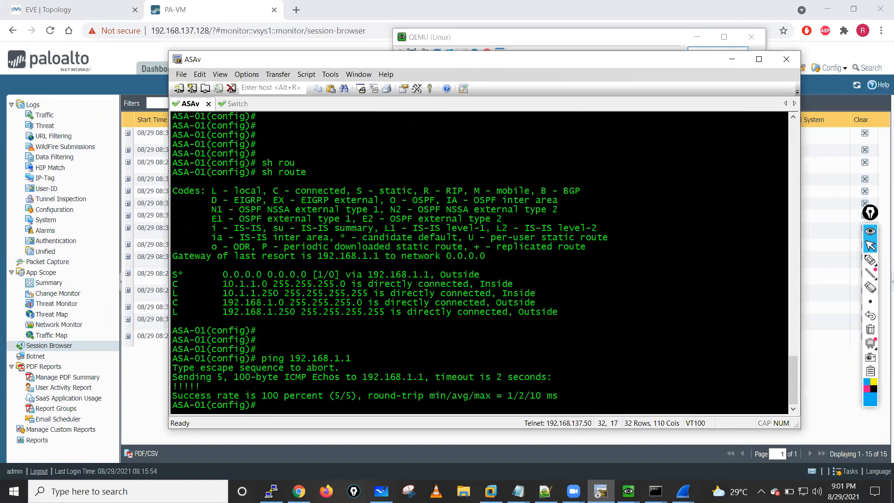
- Ping 8.8.8.8 from the ASAv console to test internet reachability
key("Return")
key("Return")
key("Return")
type("ping 8.8.8.8")
key("Return")
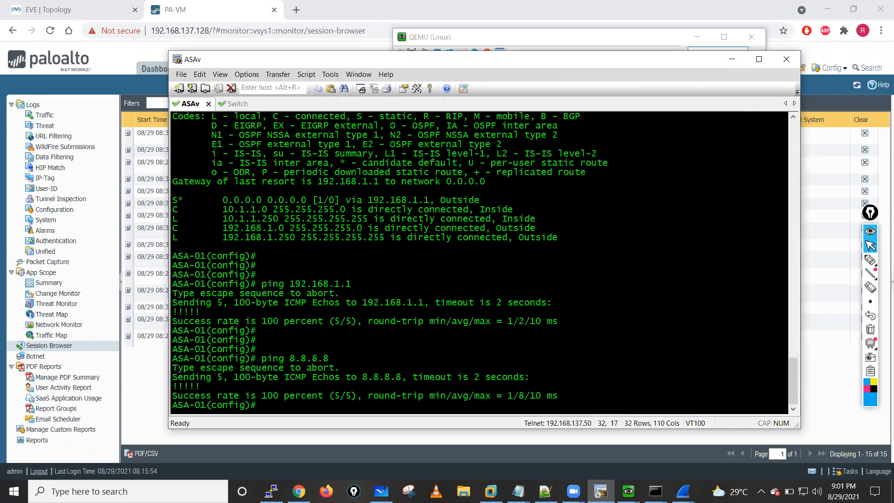
- Leave configuration mode in the ASAv console with end
key("Return")
key("Return")
key("Return")
key("Return")
key("Return")
key("Return")
key("Return")
key("Return")
key("Return")
key("Return")
key("Return")
key("Return")
key("Return")
key("Return")
key("Return")
key("Return")
key("Return")
key("Return")
key("Return")
key("Return")
type("en")
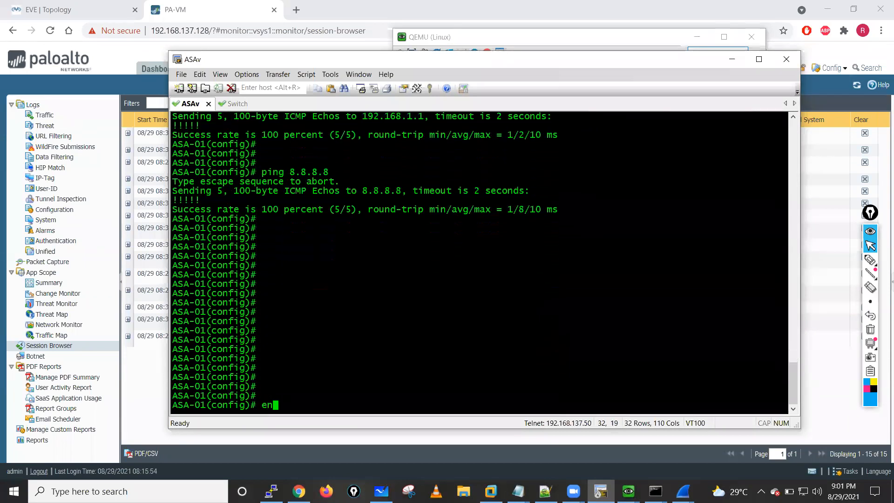
type("d")
key("Return")
key("Return")
key("Return")
key("Return")
- Display the ASA's NAT translation table with sh xlate
type("sh ")
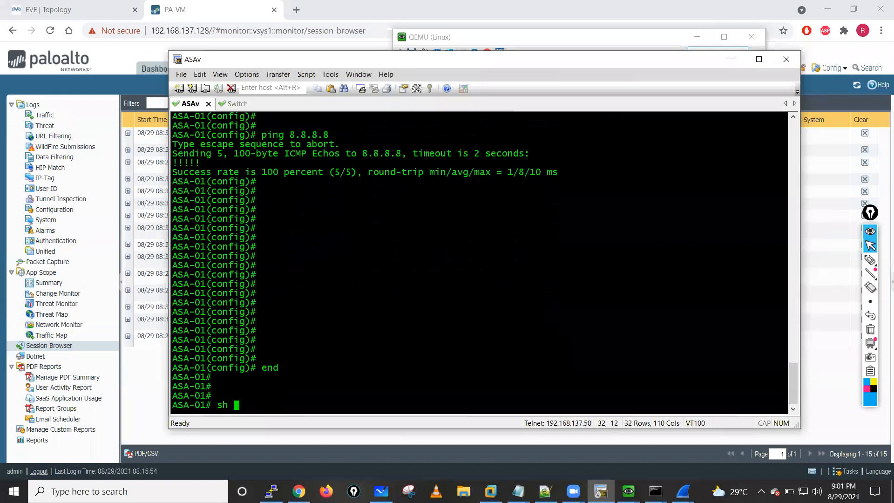
type("xl")
key("Tab")
key("Return")
- Display the network objects configured on the ASA with sh run object
key("Return")
key("Return")
key("Return")
key("Return")
key("Return")
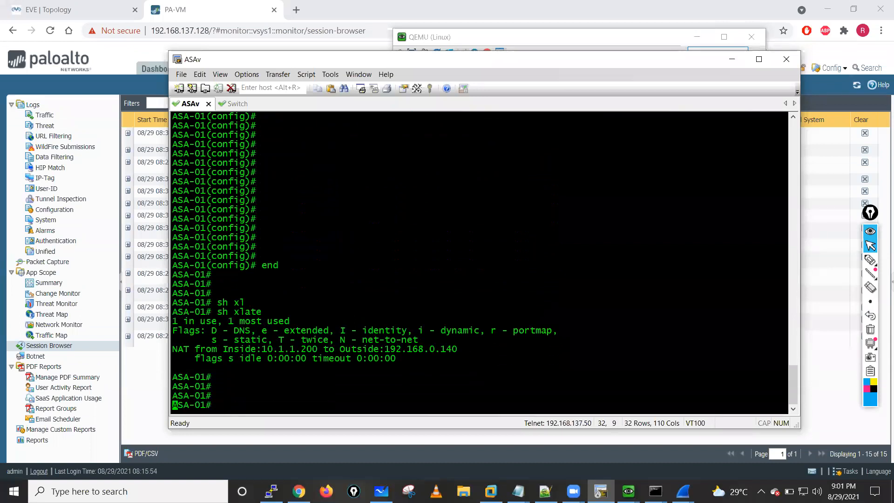
type("sh run ob")
key("Tab")
key("Return")
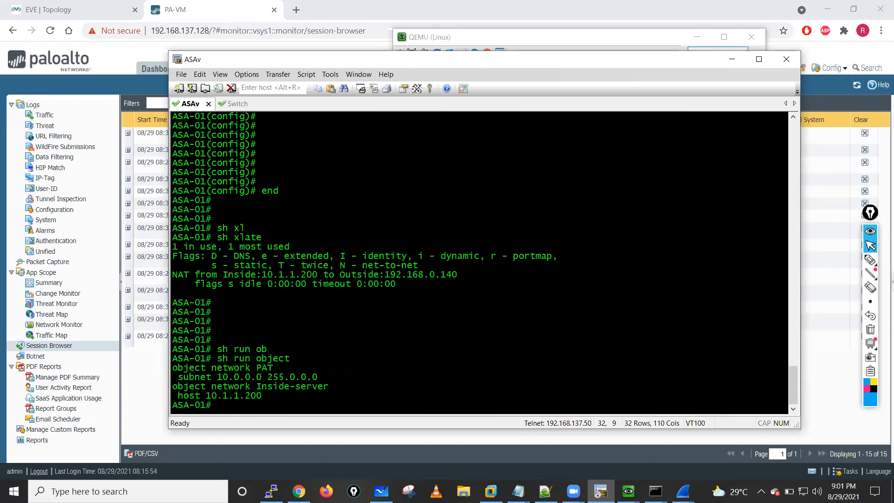
key("Return")
key("Return")
key("Return")
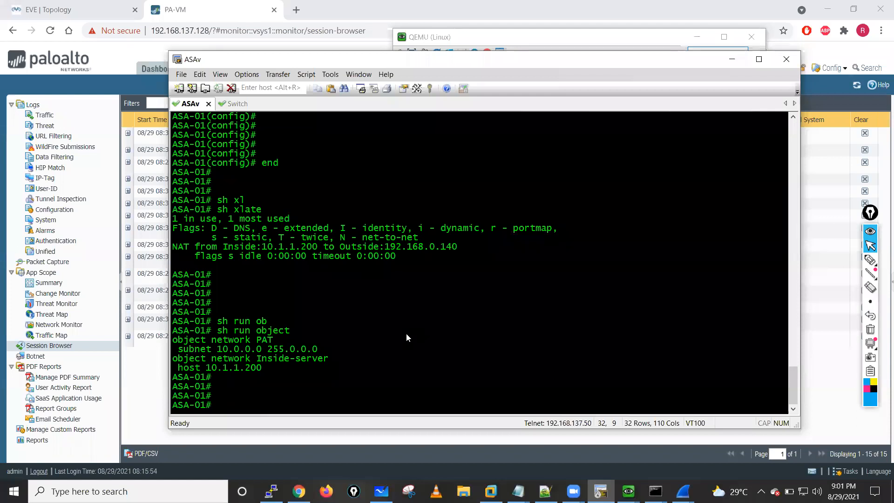
- Display the ASA's NAT configuration with sh run nat and examine the PAT object's dynamic interface rule
type("sh run nat")
key("Return")
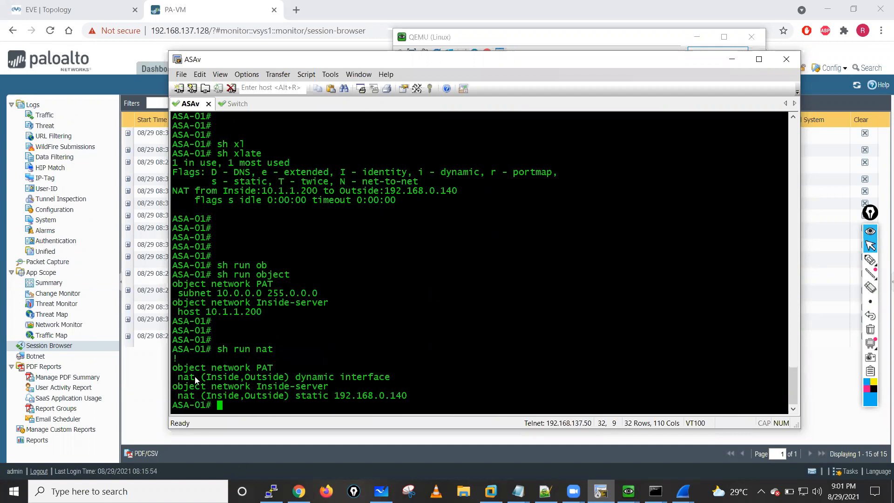
left_click_drag(245, 378, 367, 378)
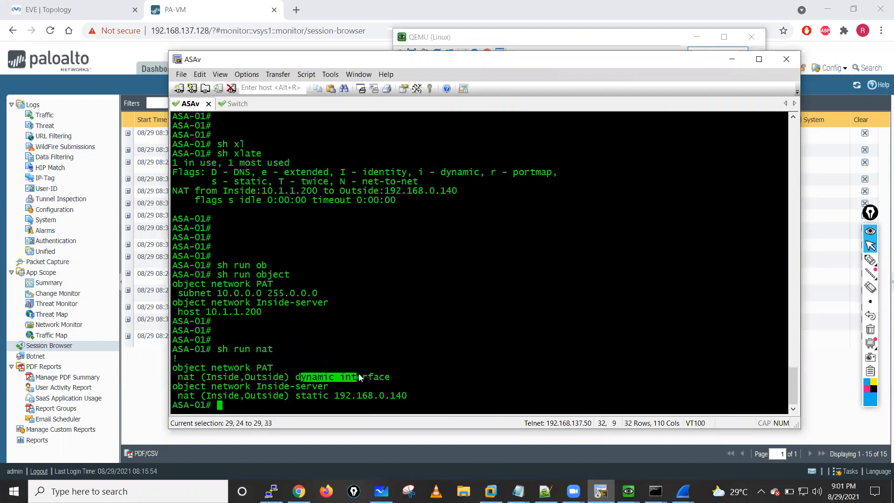
left_click(406, 373)
key("Return")
key("Return")
key("Return")
key("Return")
key("Return")
key("Return")
key("Return")
key("Return")
key("Return")
key("Return")
key("Return")
key("Return")
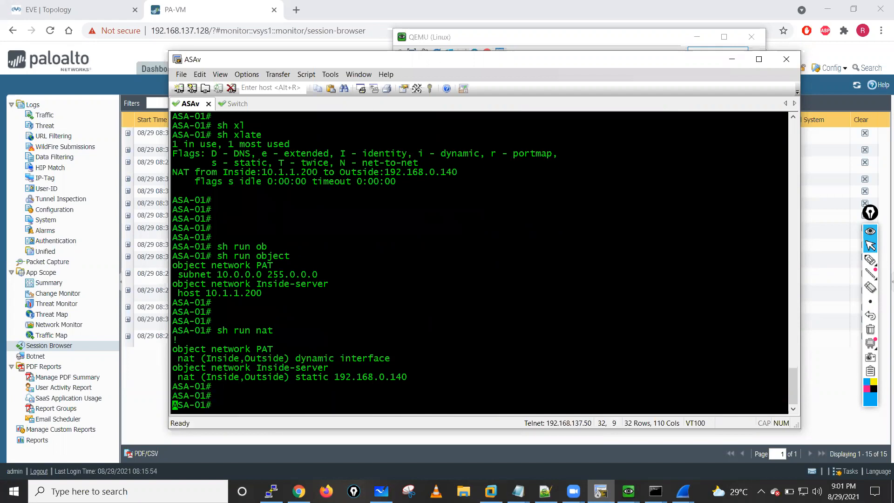
key("Return")
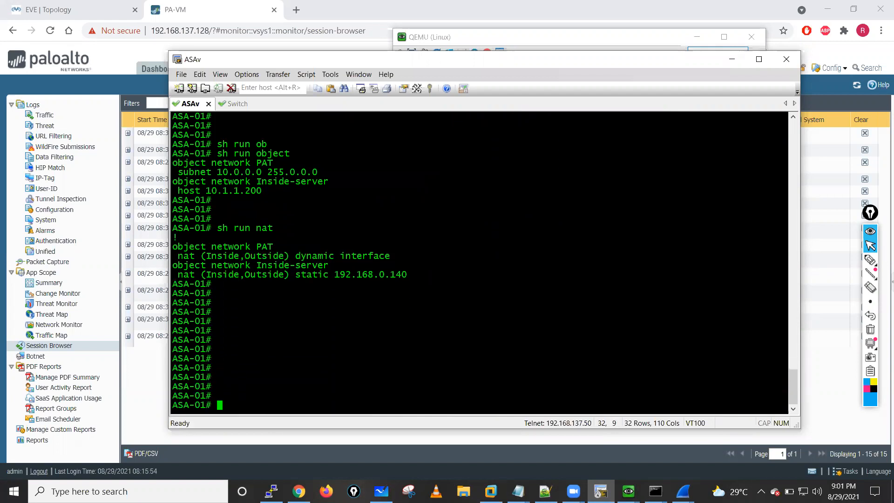
- Go to the Switch console and ping 8.8.8.8 twice from SW-Inside
left_click(236, 104)
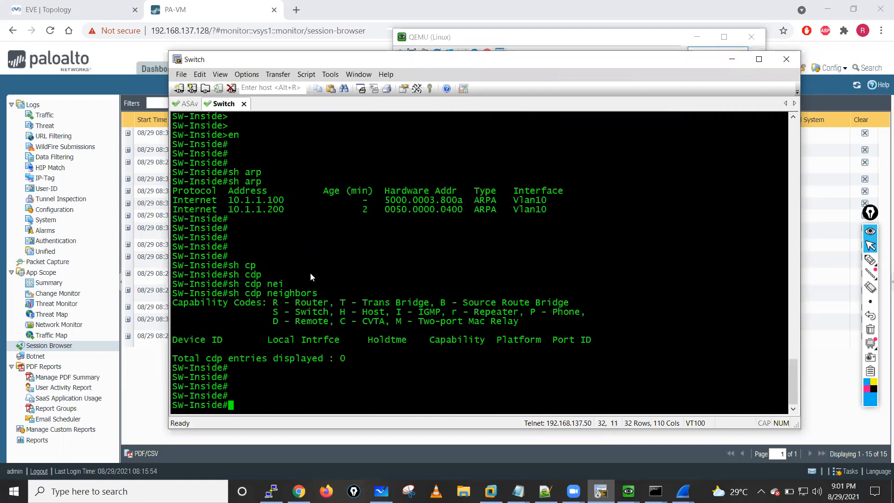
key("Return")
key("Return")
type("ping ")
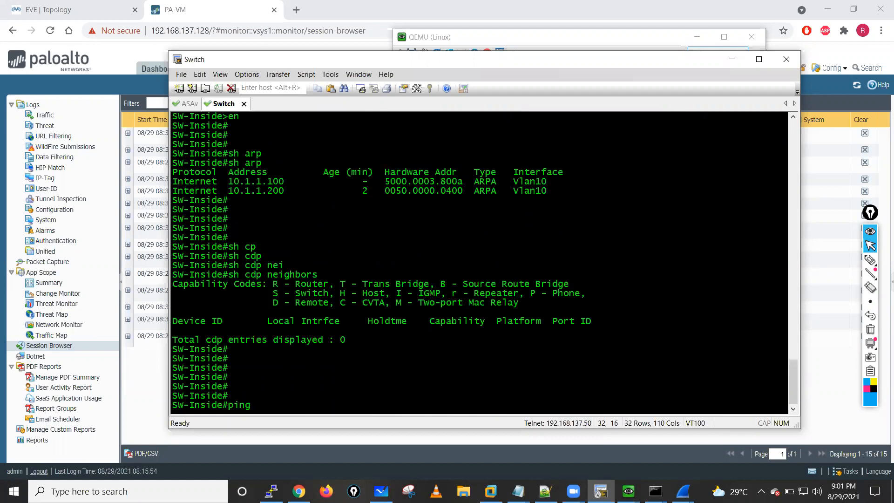
type("8.8.8.8")
key("Return")
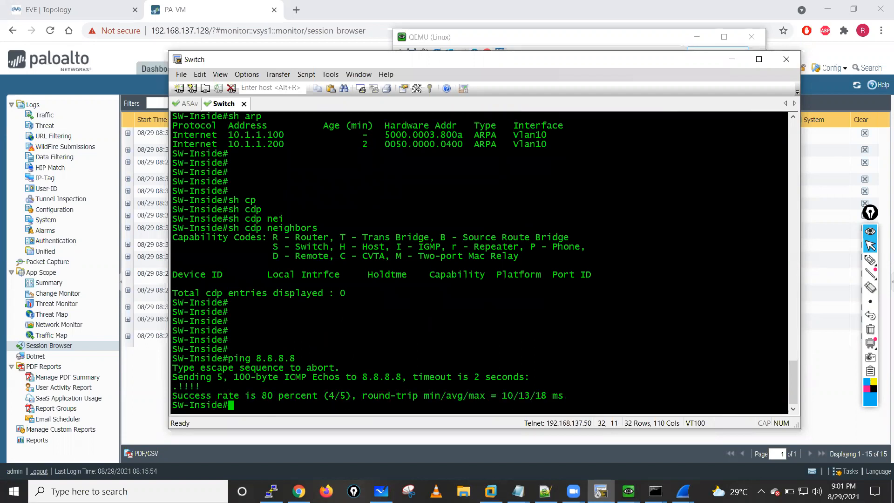
key("Up")
key("Return")
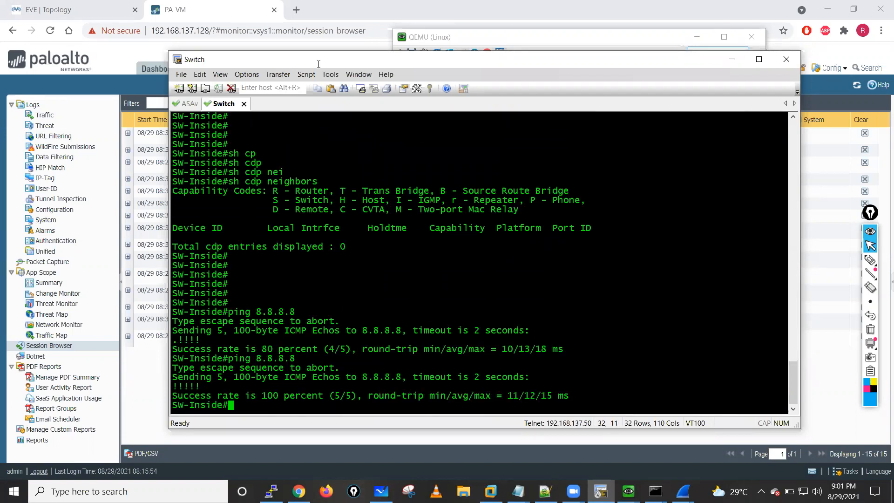
- Return to the Linux machine, stop the running ping and start a new ping to 8.8.8.8 in its terminal
left_click(731, 60)
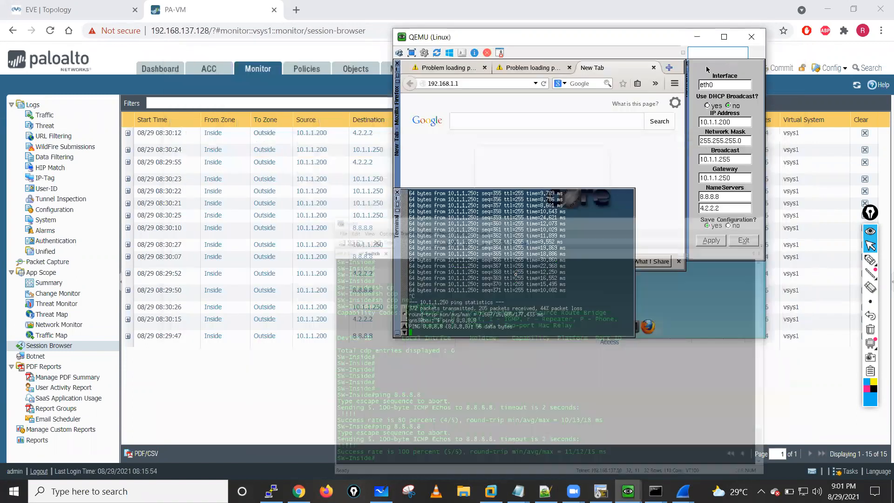
key("Up")
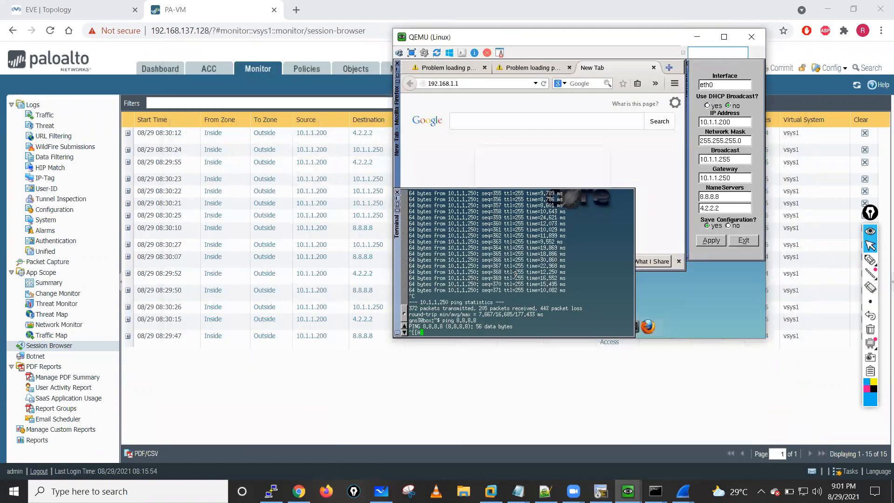
key("ctrl+c")
key("Return")
key("Return")
key("Return")
key("Return")
key("Up")
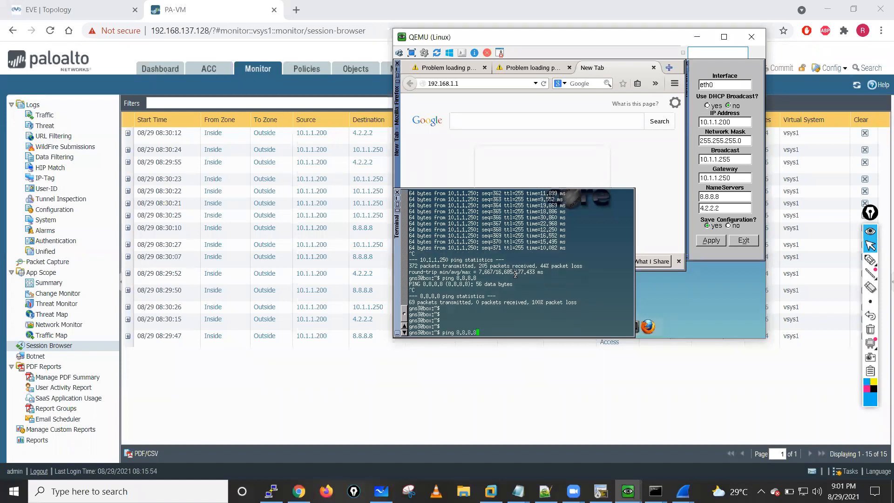
key("Return")
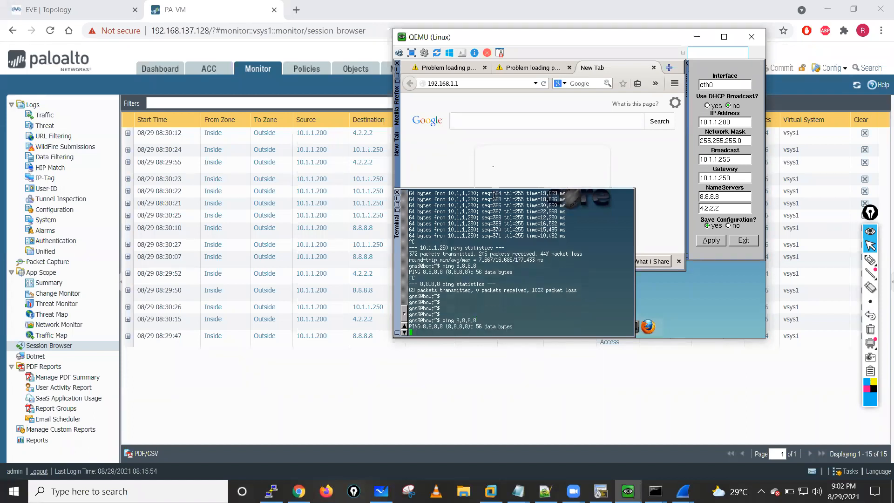
left_click(498, 84)
key("Return")
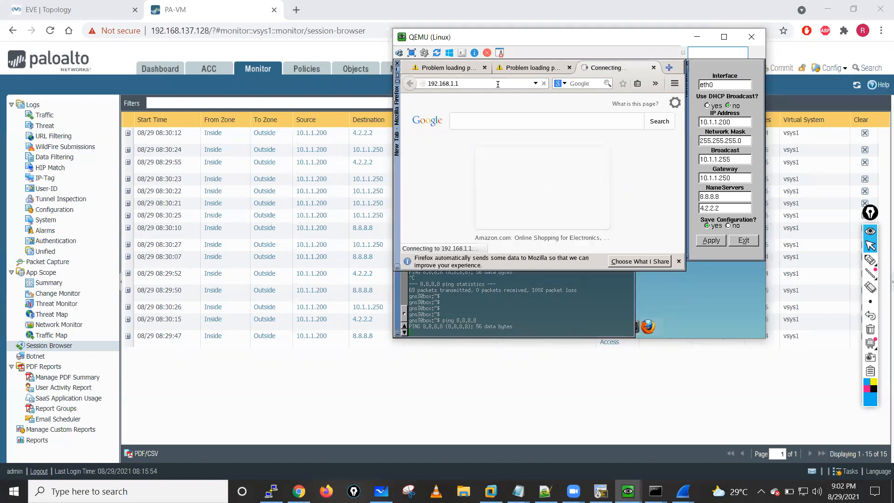
left_click(526, 66)
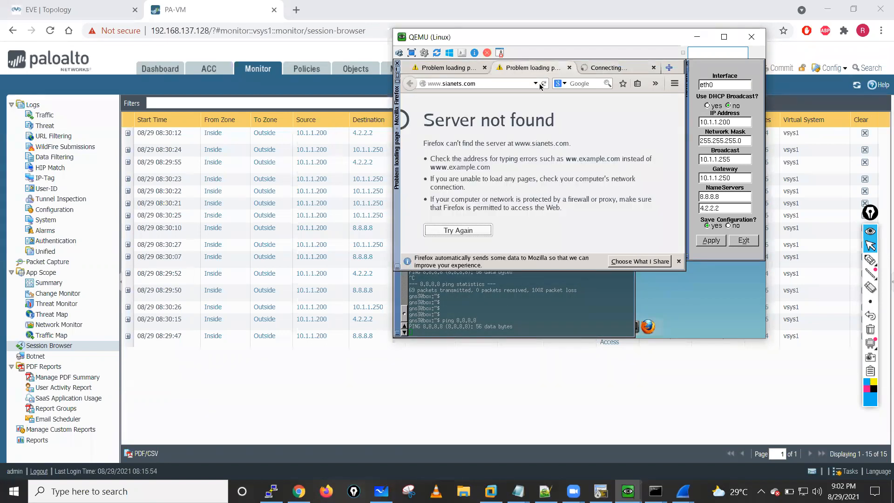
left_click(454, 69)
left_click(543, 84)
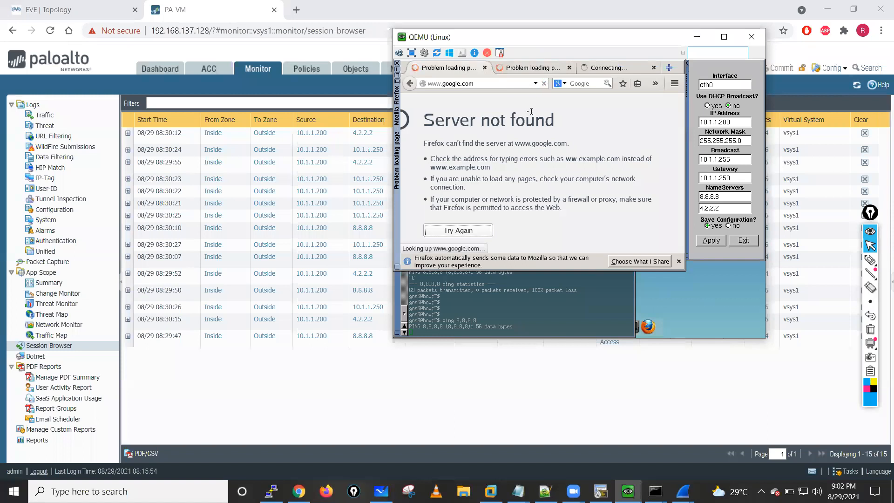
left_click(492, 314)
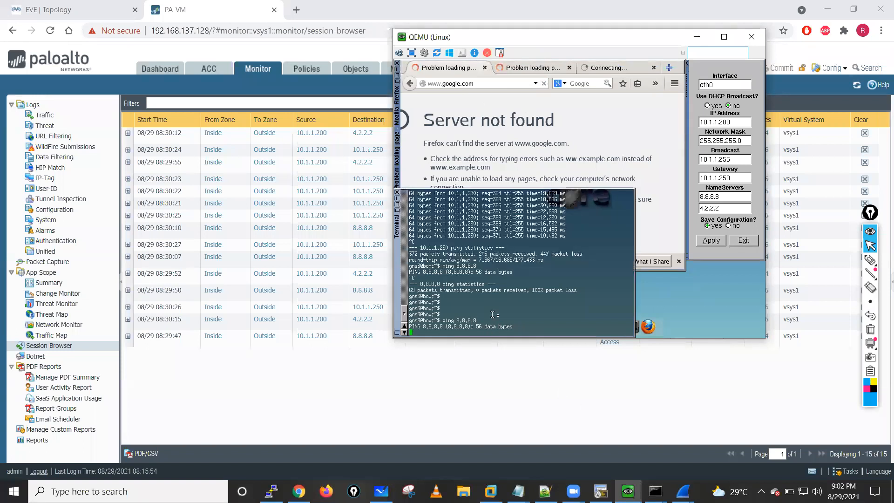
left_click(713, 241)
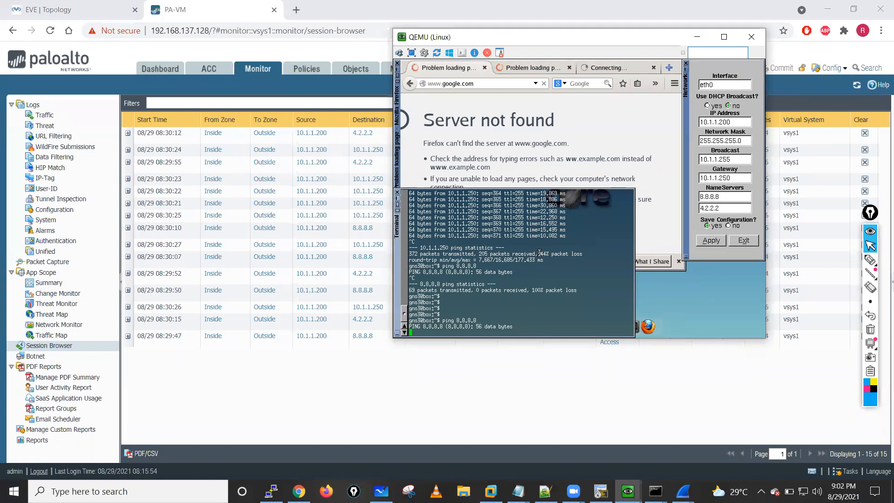
- Refresh the Palo Alto Session Browser to check the current sessions, and review the security policy rules
left_click(316, 9)
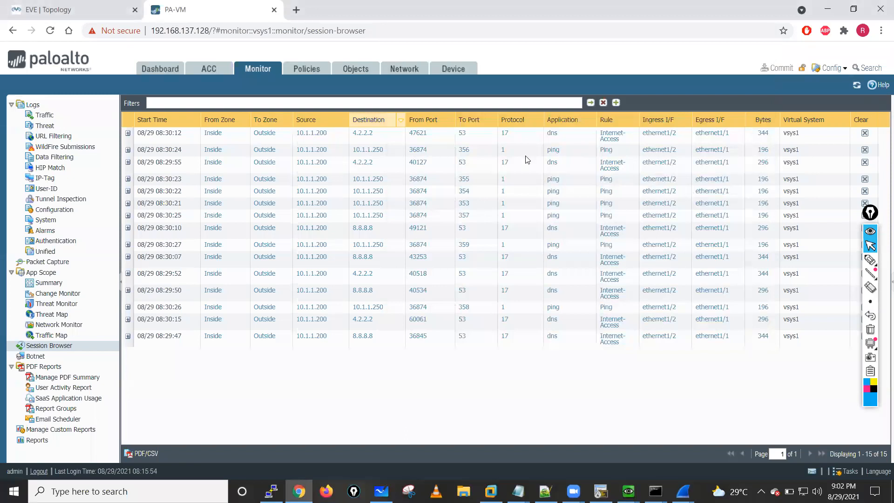
left_click(853, 90)
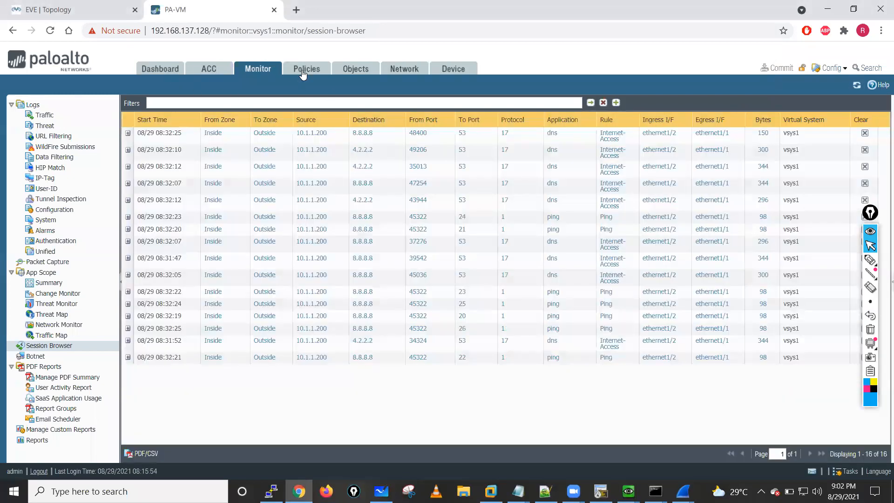
left_click(302, 73)
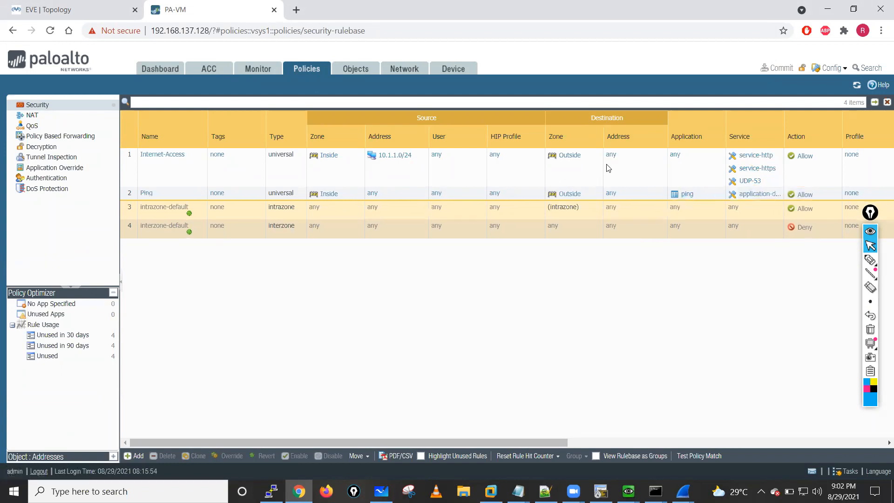
left_click_drag(548, 442, 350, 342)
- Return to the Switch console and list its interface addresses and status with sh ip int brief
left_click(628, 491)
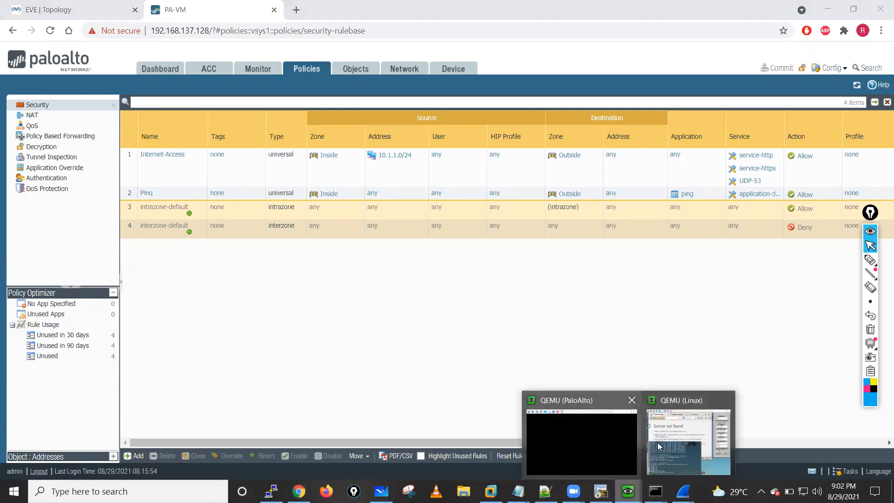
left_click(601, 491)
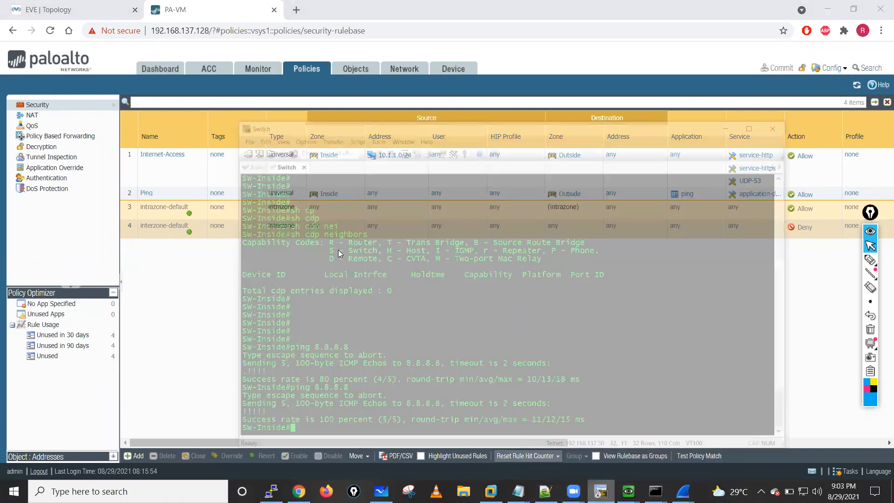
type("sh ip int bri")
key("Tab")
key("Return")
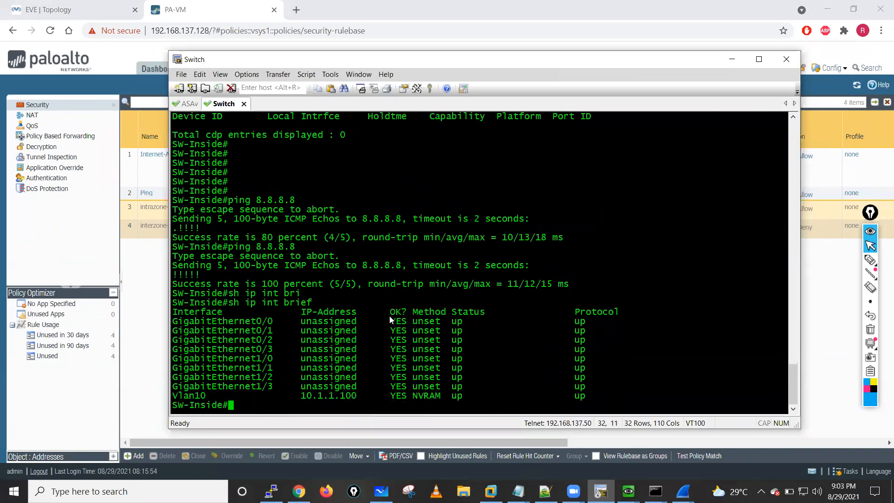
- Display the switch's routing table with sh ip route
type("sh ip rou")
key("Tab")
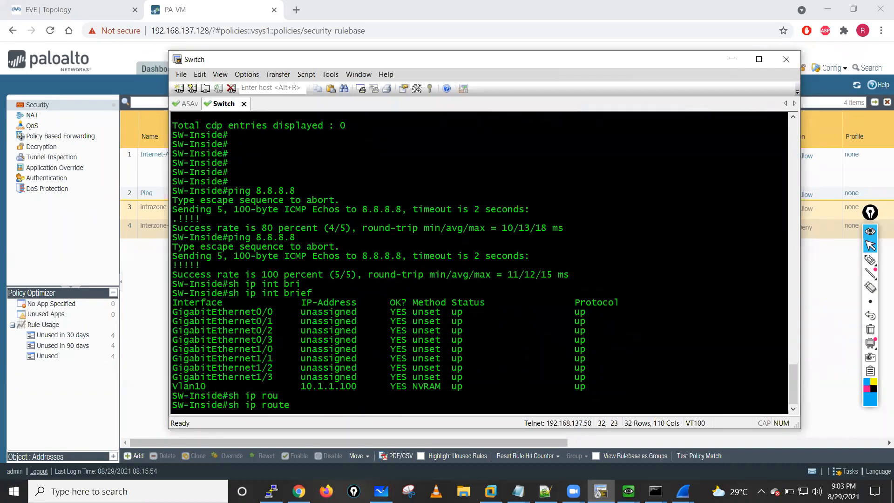
key("Return")
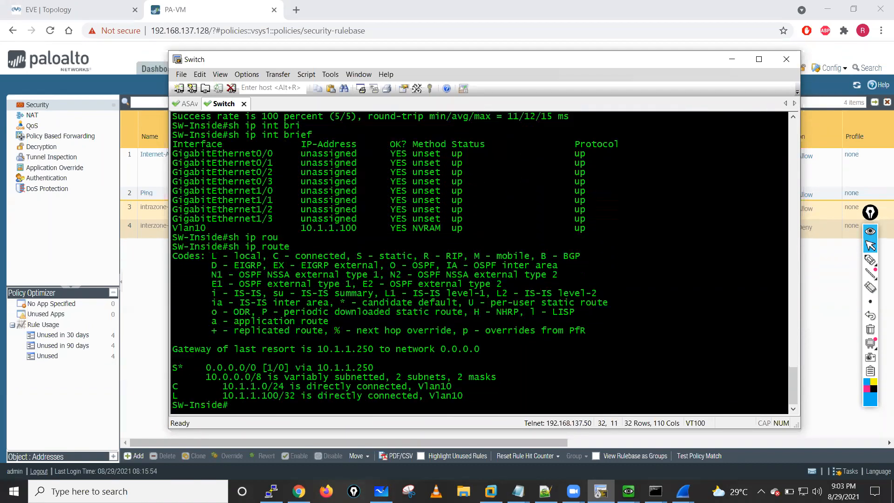
key("Return")
key("Return")
key("Return")
key("Return")
key("Return")
key("Return")
key("Return")
- Ping 8.8.8.8 from SW-Inside two more times to retest internet reachability
type("ping 8.8.8.8")
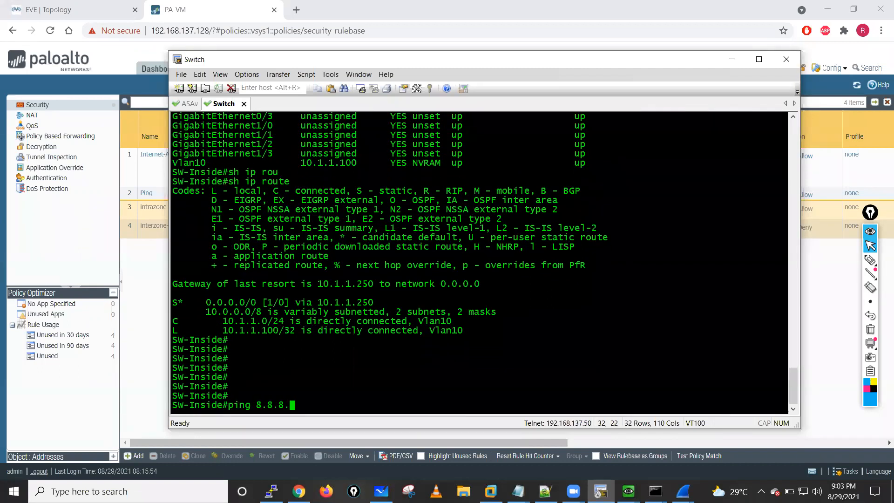
key("Return")
key("Up")
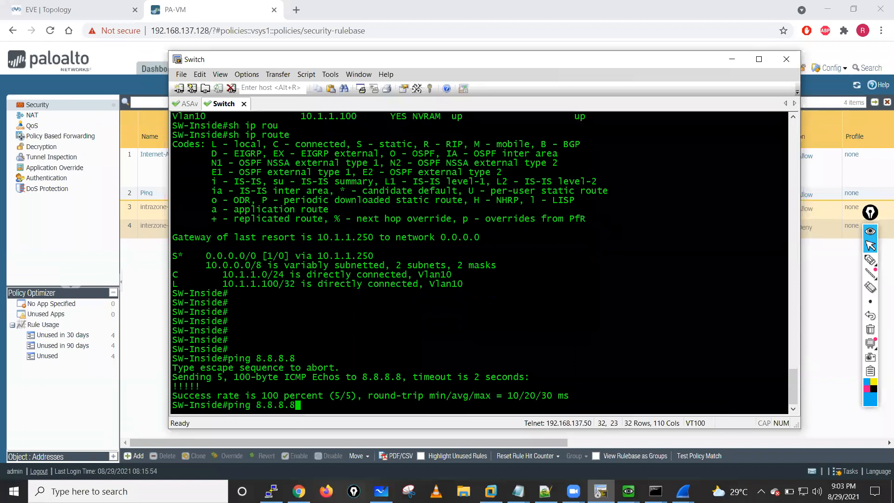
key("Return")
- List the switch's VLANs and their port assignments with sh vlan brief
type("sh vl")
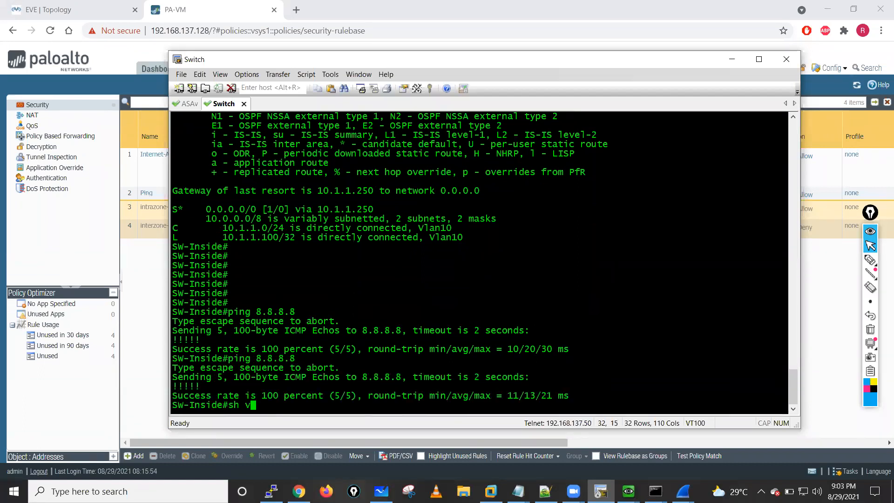
key("Tab")
type("bri")
key("Tab")
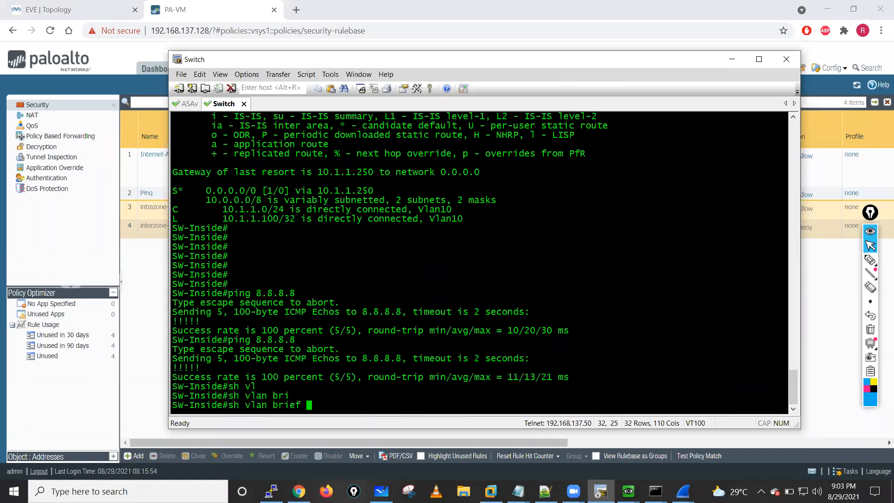
key("Return")
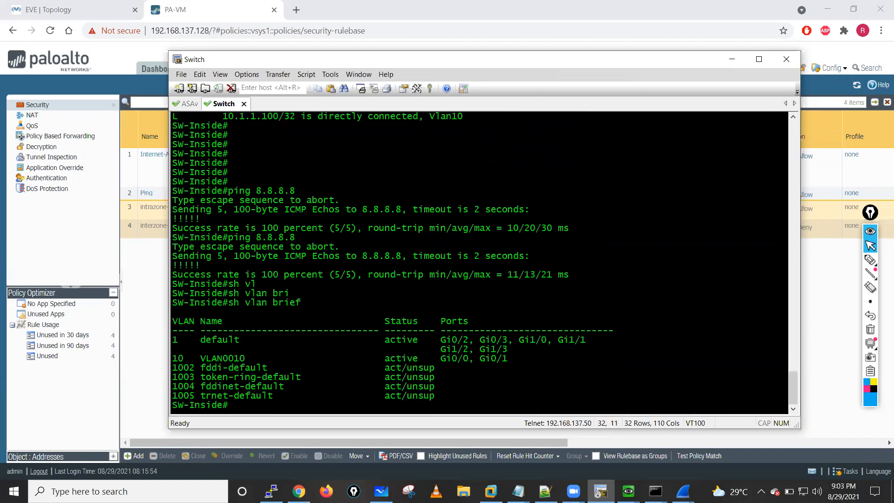
- List the switch's port status with sh interfaces status and highlight the Gi0/0 and Gi0/1 rows
type("sh int")
key("Tab")
type("status")
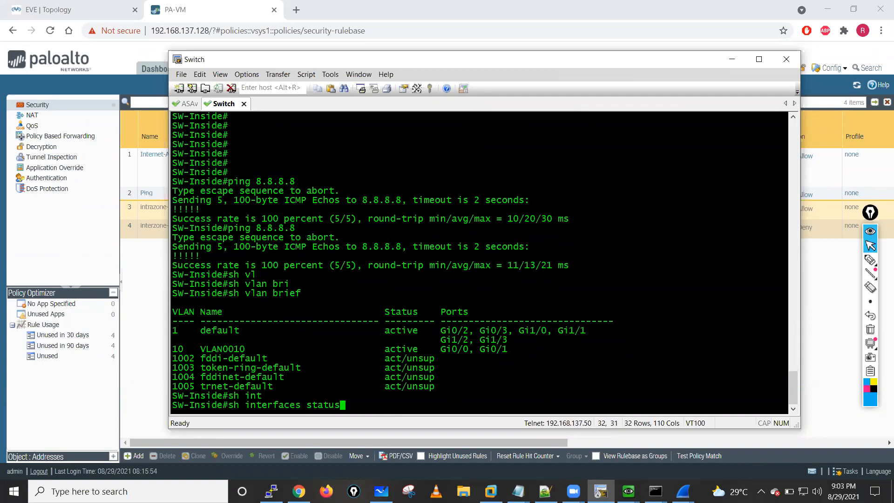
key("Return")
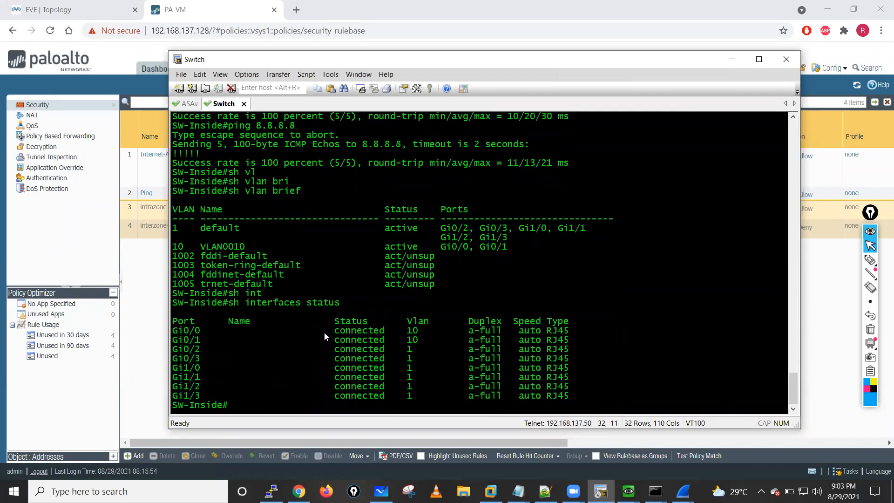
left_click_drag(174, 330, 589, 343)
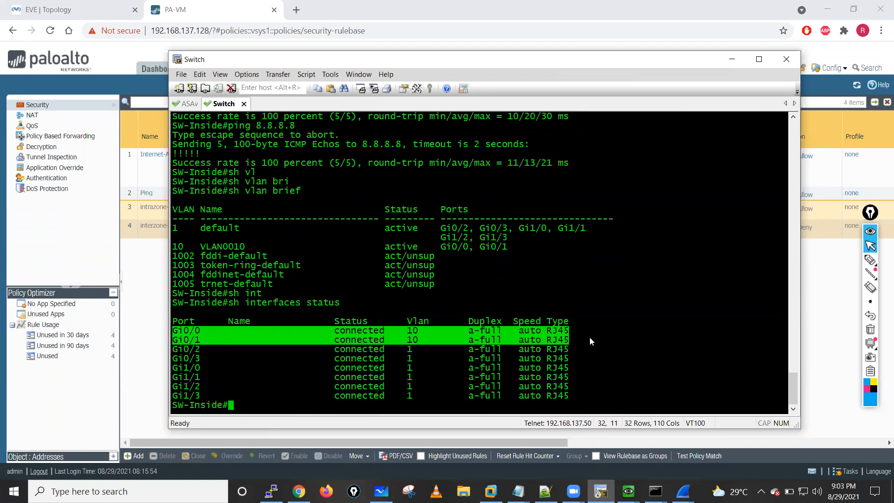
left_click(589, 336)
- In the Palo Alto web interface, set the allowed tags of virtual wire V-Wire-Group-01 to 0-4094 and commit all changes
left_click(731, 62)
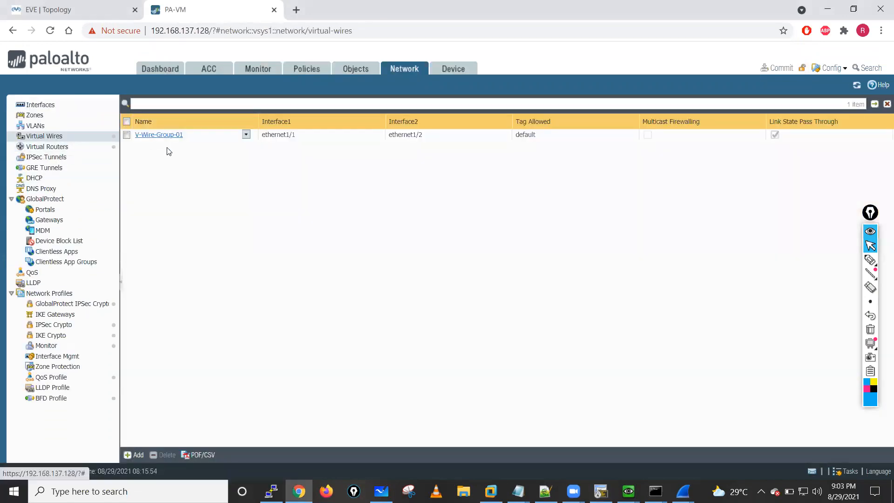
left_click(165, 136)
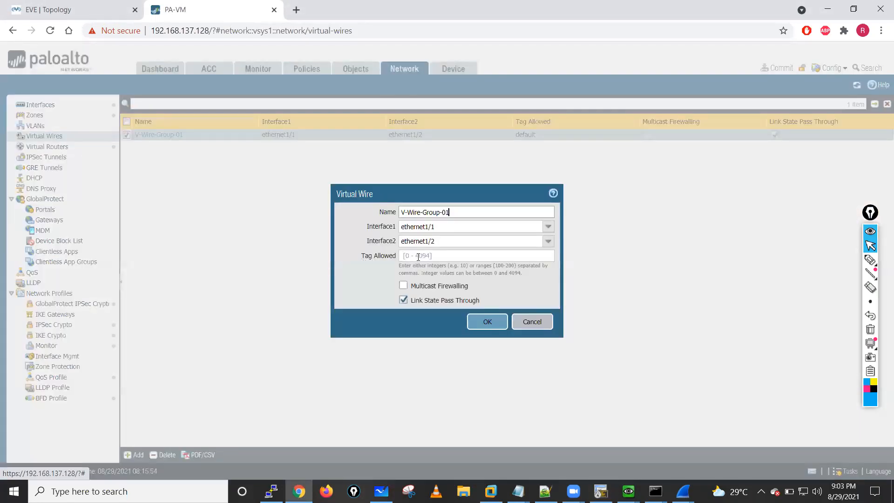
left_click(418, 256)
type("0-")
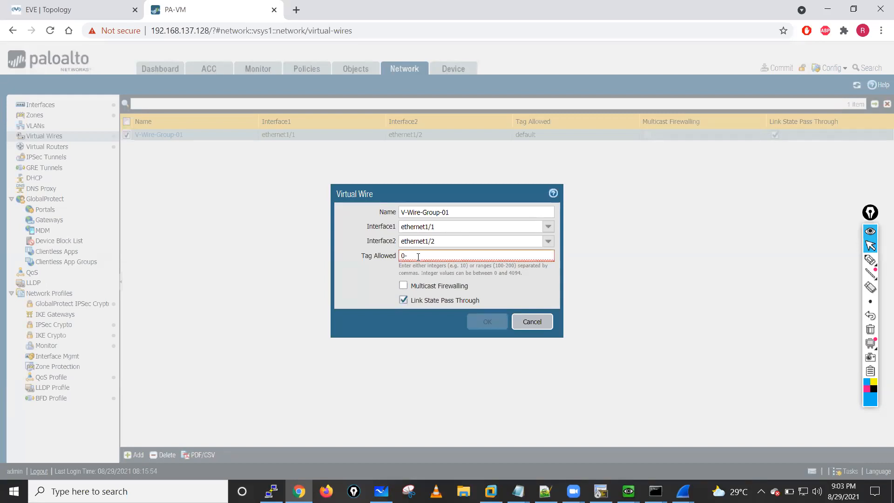
type("4095")
left_click(408, 256)
key("BackSpace")
key("BackSpace")
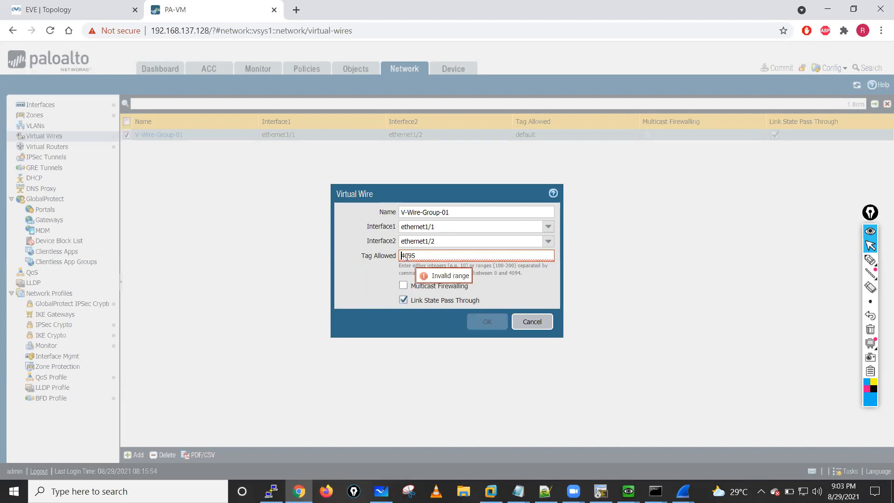
key("BackSpace")
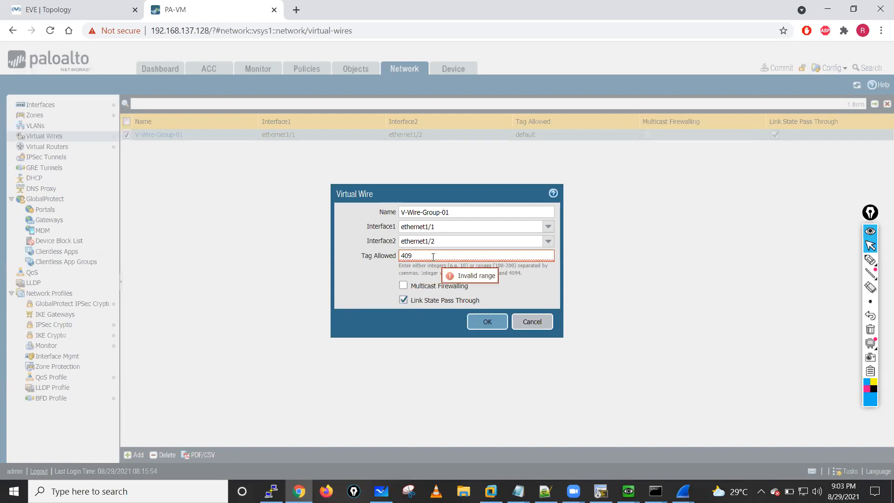
type("4")
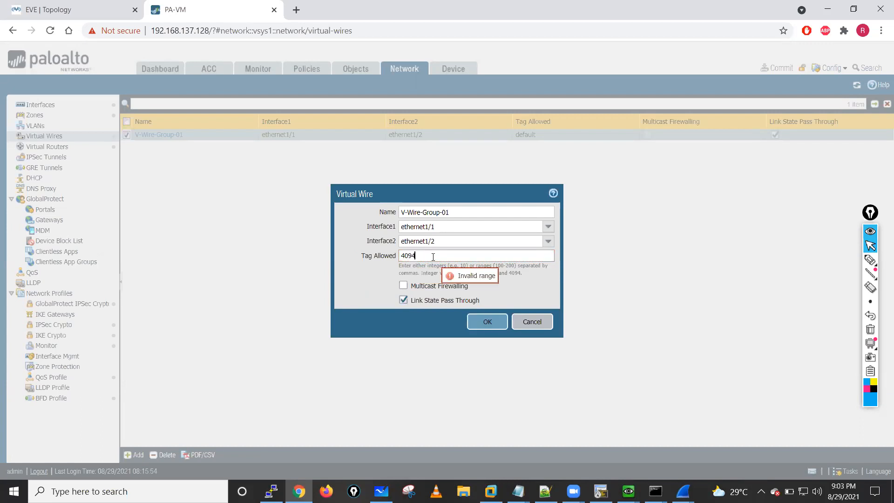
left_click(401, 255)
type("0-")
left_click(484, 326)
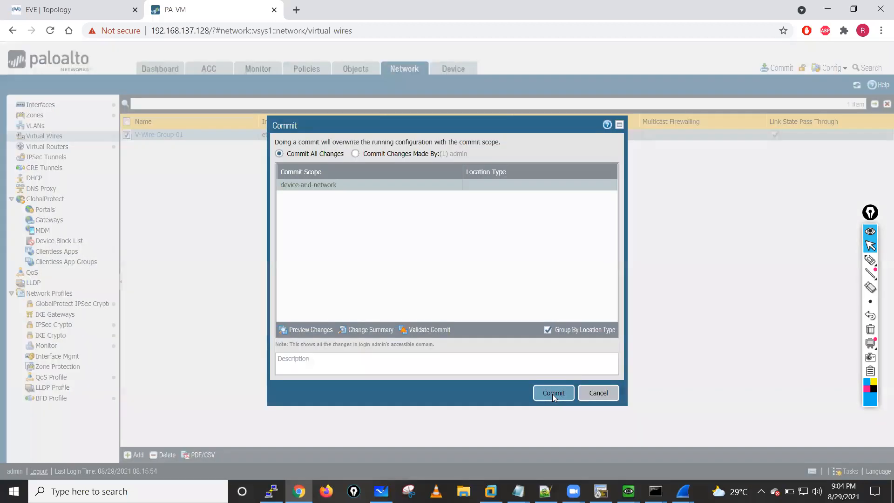
left_click(553, 394)
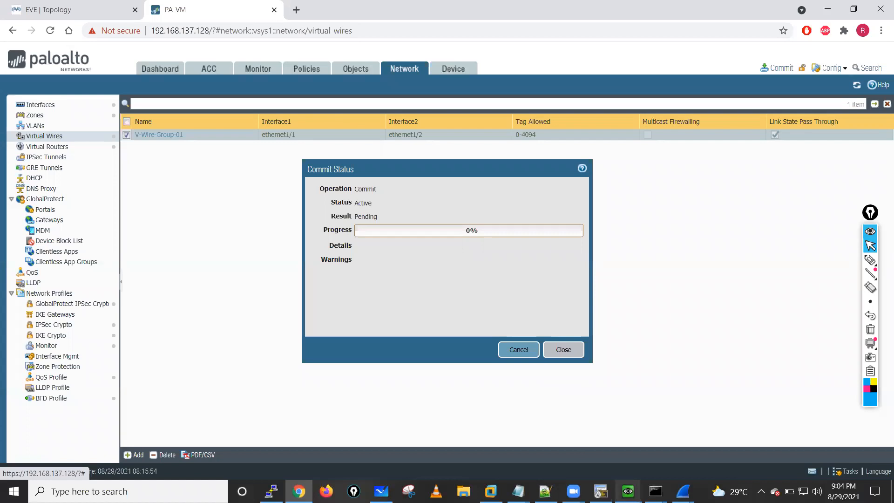
- Return to the Switch console and list the interface status again with sh interfaces status
left_click(601, 491)
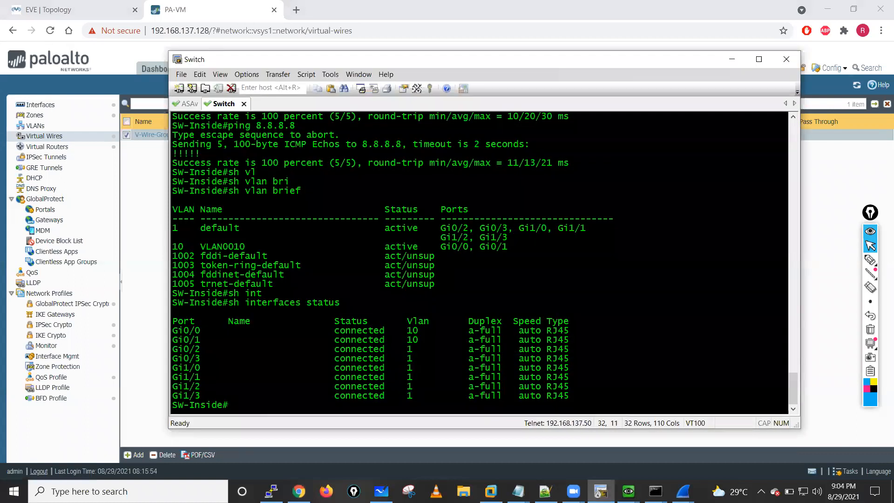
key("Return")
key("Return")
key("ctrl+Tab")
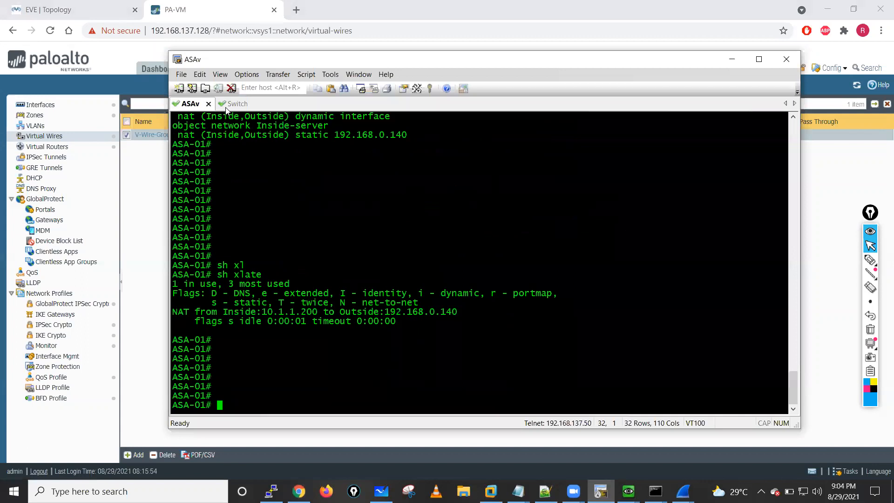
key("ctrl+Tab")
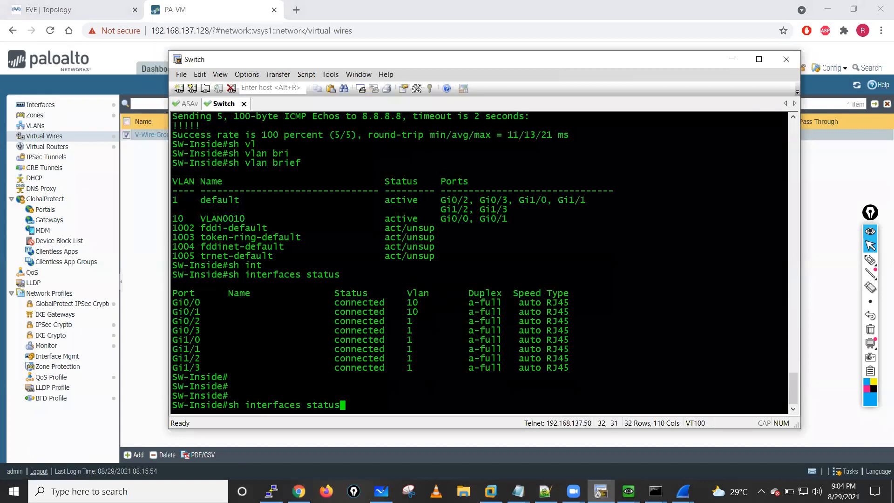
key("Return")
- Start a ping from SW-Inside to 8.8.8.8 with an increased repeat count
key("Up")
key("Up")
key("Up")
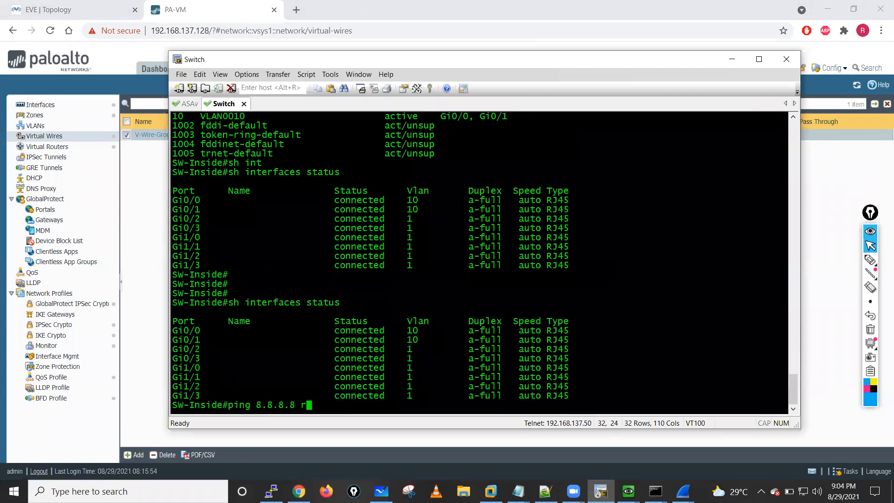
type("ep 20")
- Display the ASA's NAT translations with sh xlate and highlight the outside address of the ICMP PAT entry
key("ctrl+Tab")
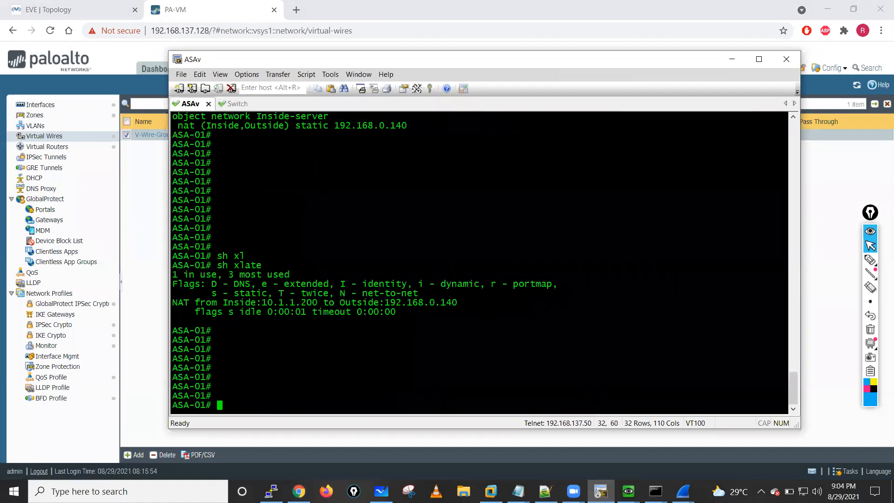
key("Up")
key("Return")
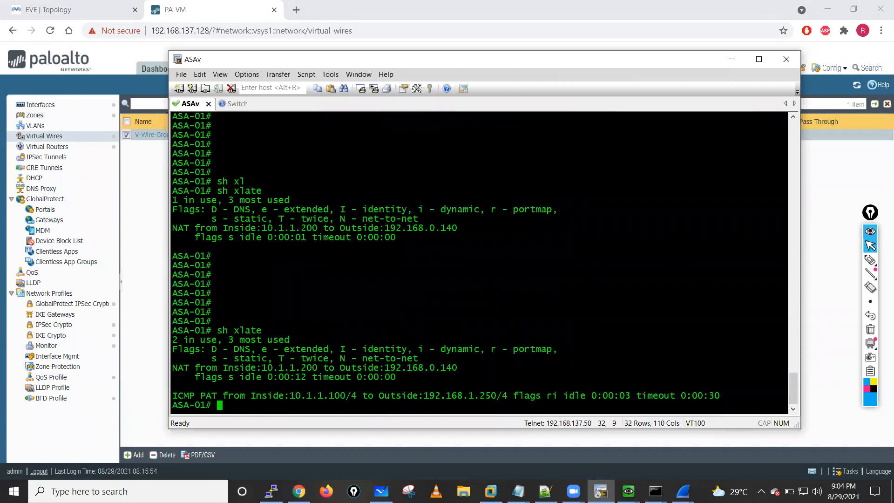
left_click(426, 395)
left_click_drag(497, 398, 498, 394)
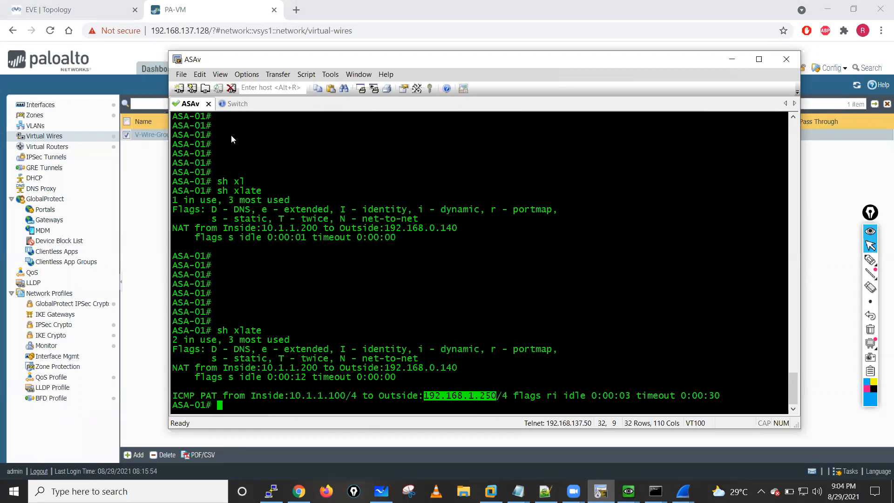
left_click(237, 105)
left_click(185, 104)
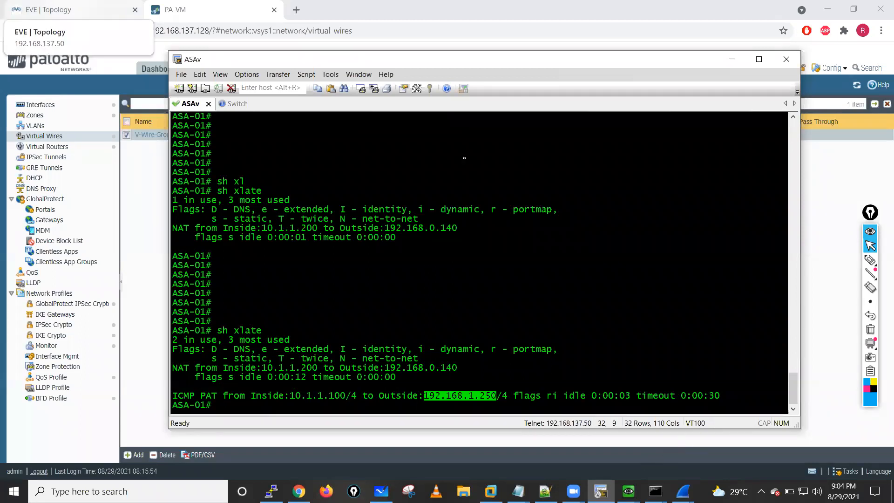
mouse_move(628, 491)
left_click(698, 443)
left_click_drag(490, 120, 555, 121)
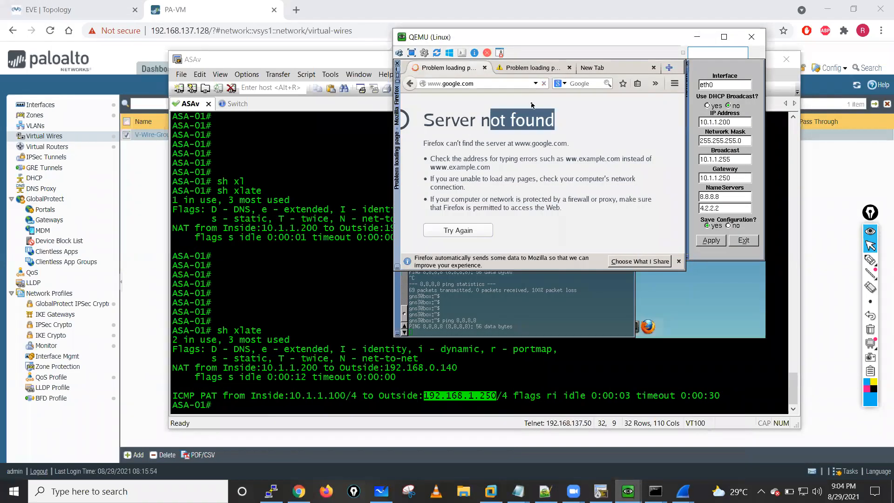
left_click(520, 69)
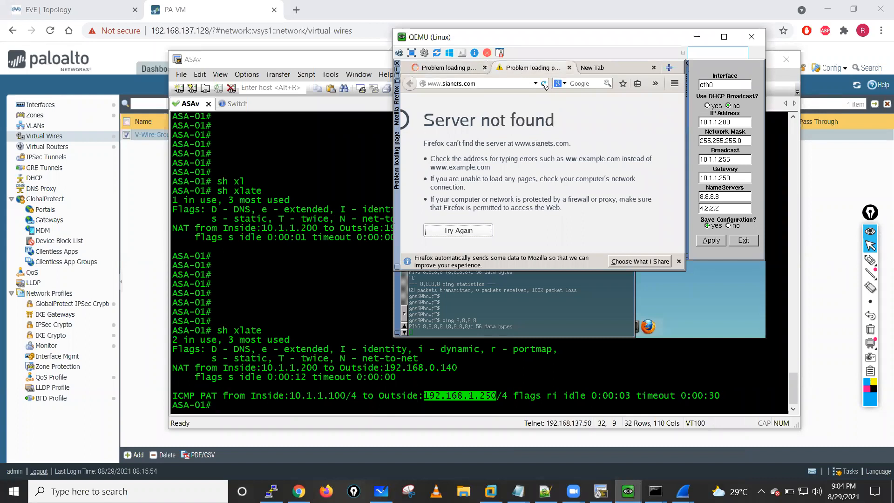
left_click(600, 66)
left_click(544, 84)
left_click(474, 82)
type("192.")
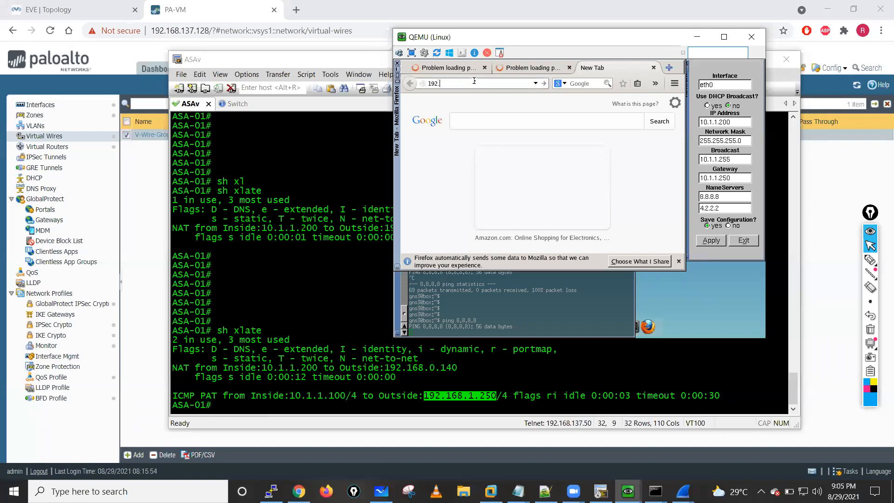
type("168.1.1")
key("Return")
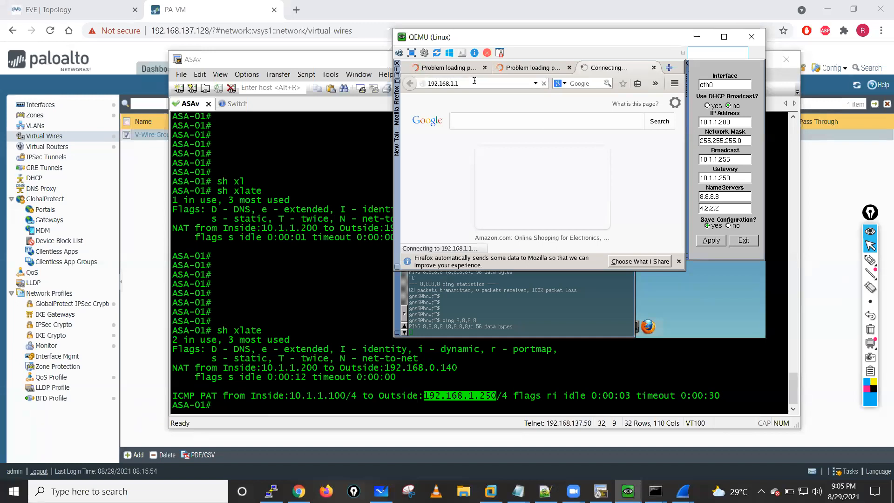
left_click(517, 68)
left_click(445, 67)
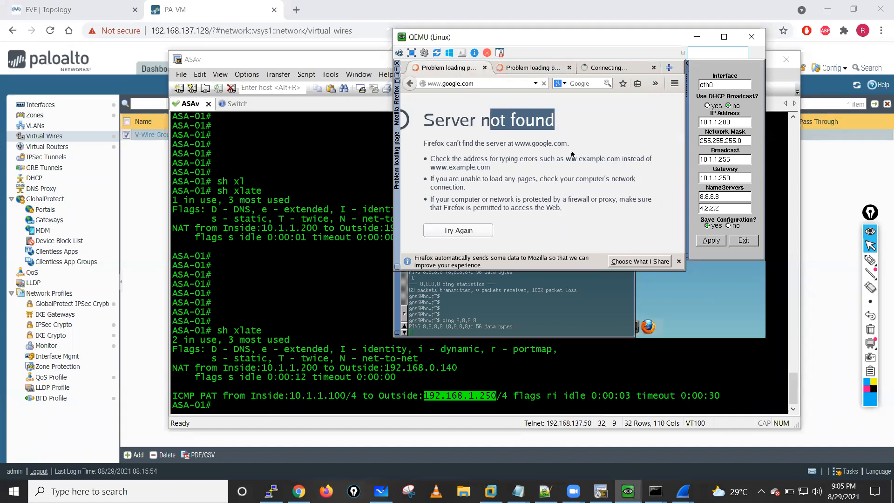
- Switch to the Palo Alto firewall's SSH session and list its sessions with show session all
left_click(271, 491)
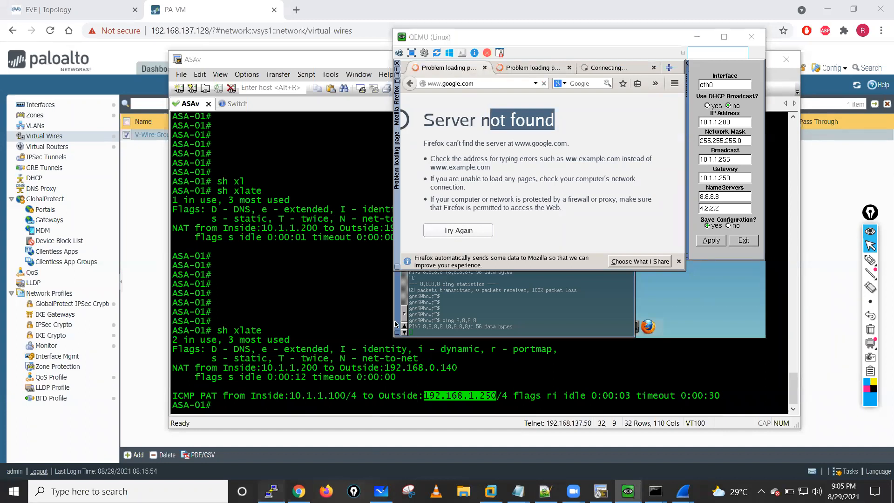
left_click(269, 237)
left_click(132, 160)
type("show session all")
key("Return")
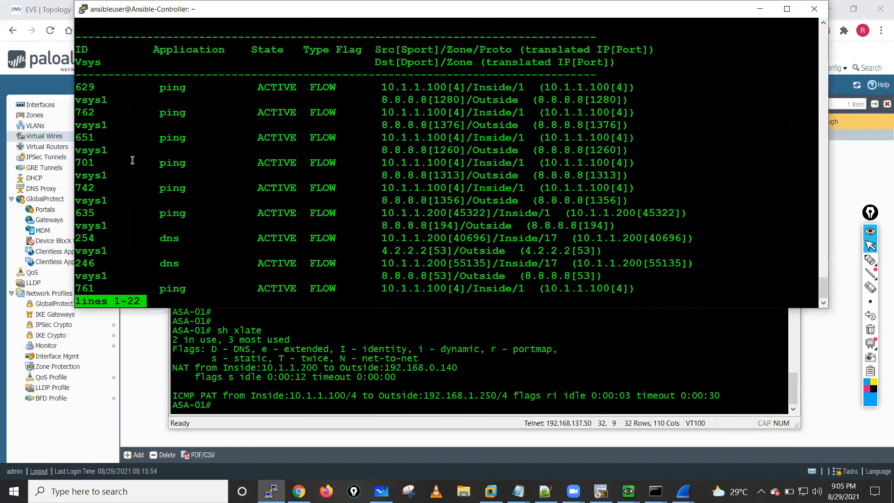
- Read through the firewall's whole session list, checking the applications, source and destination addresses, and return to the prompt
key("Down")
key("Down")
key("Down")
key("Down")
key("Down")
key("Down")
key("Down")
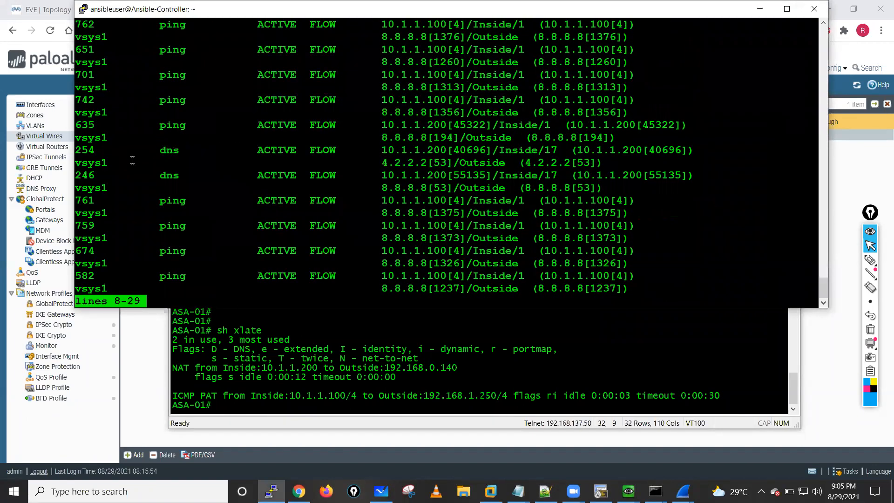
key("Down")
key("Down")
key("Down")
key("Down")
key("Down")
key("Down")
key("Down")
key("Down")
key("Down")
key("Down")
key("Down")
key("Down")
key("Down")
key("Down")
key("Down")
key("Down")
key("Down")
key("Down")
key("Down")
key("Down")
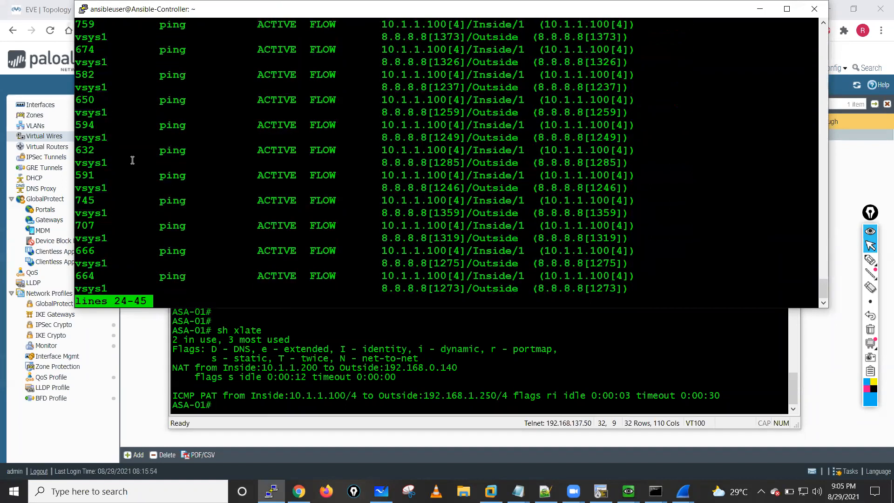
key("Down")
key("Down")
key("Down")
key("Down")
key("Down")
key("Down")
key("Down")
key("Down")
key("Down")
key("Down")
key("Down")
key("Down")
key("Down")
key("Down")
key("Down")
key("Down")
key("Down")
key("Down")
key("Down")
key("Down")
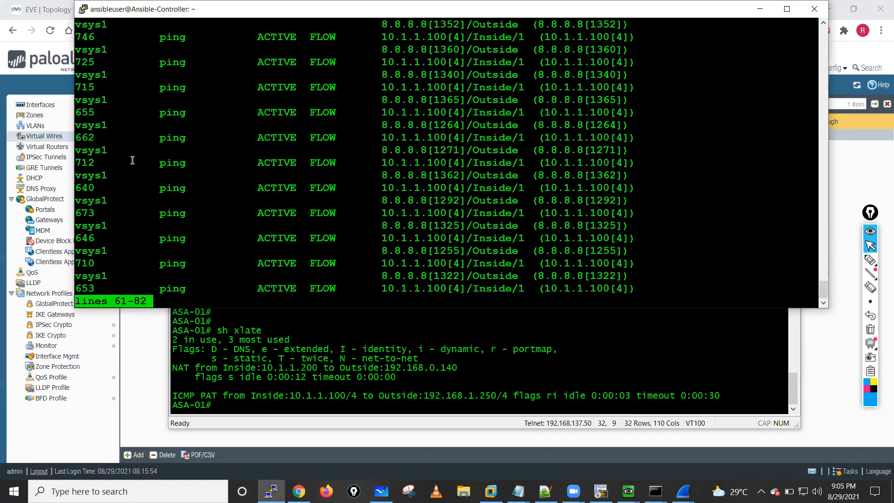
key("Down")
key("Down")
key("Down")
key("Down")
key("Down")
key("Down")
key("Down")
key("Down")
key("Down")
key("Down")
key("Down")
key("Down")
key("Down")
key("Down")
key("Down")
key("Down")
key("Down")
key("Down")
key("Down")
key("Down")
key("Down")
key("Down")
key("Down")
key("Down")
key("Down")
key("Down")
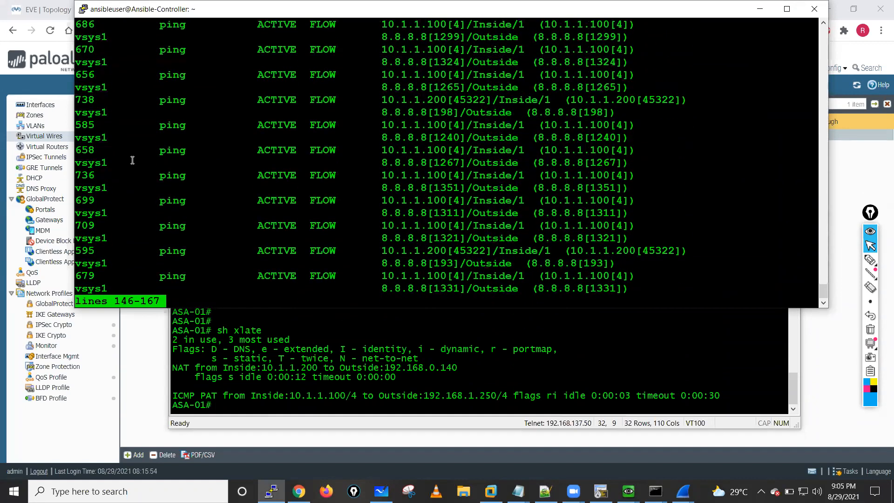
key("Down")
key("Down")
key("Down")
key("Down")
key("Down")
key("Down")
key("Down")
key("Down")
key("Down")
key("Down")
key("Down")
key("Down")
key("Down")
key("Down")
key("Down")
key("Down")
key("Down")
key("Down")
key("Down")
key("Down")
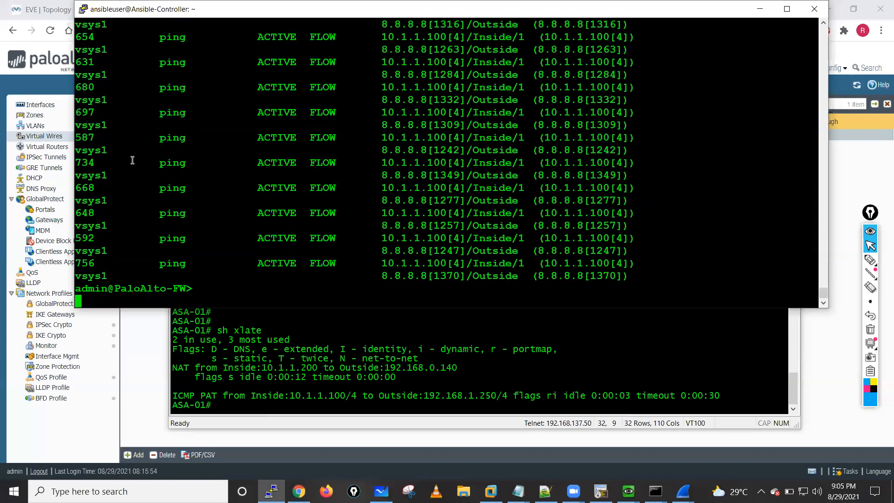
key("Return")
key("Return")
key("Return")
key("Return")
key("Return")
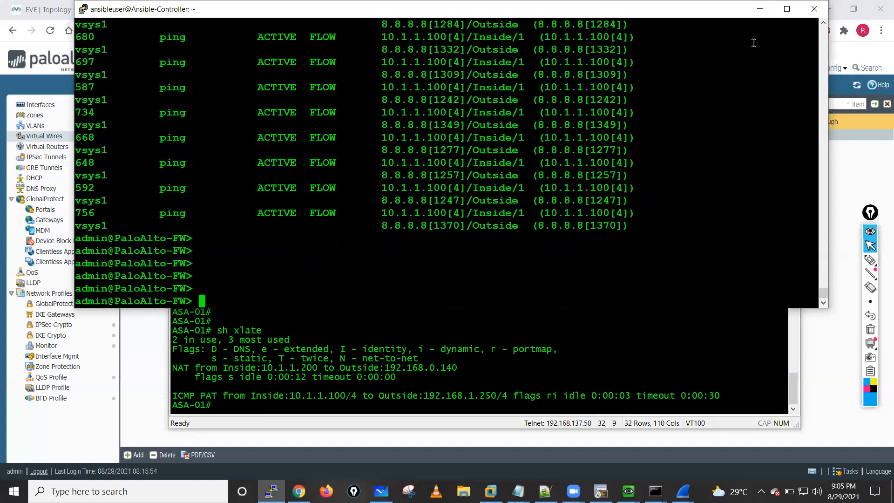
- Return to the ASAv console and display the configured access lists with sh run access-list
left_click(759, 9)
type("sh run a")
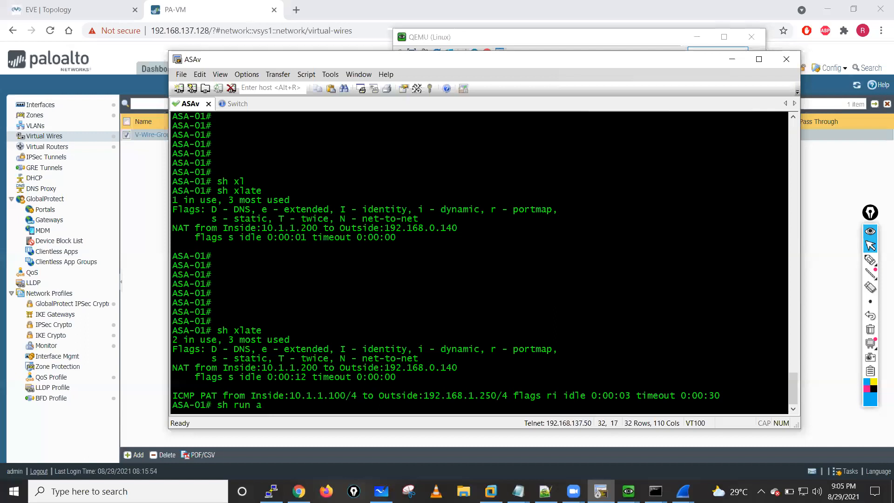
type("cce")
key("Tab")
type("l")
key("Tab")
key("Return")
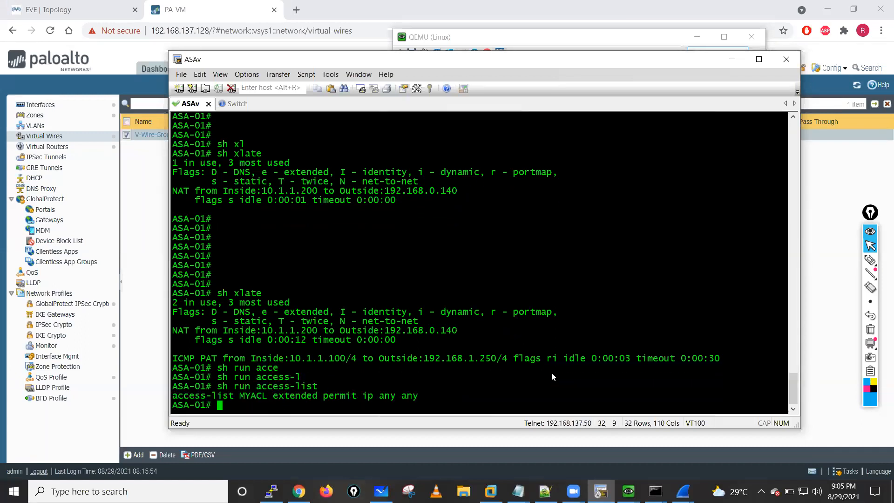
- Display the ASA's access-list hit counters with sh access-list and highlight the hit count of the MYACL line
type("sh")
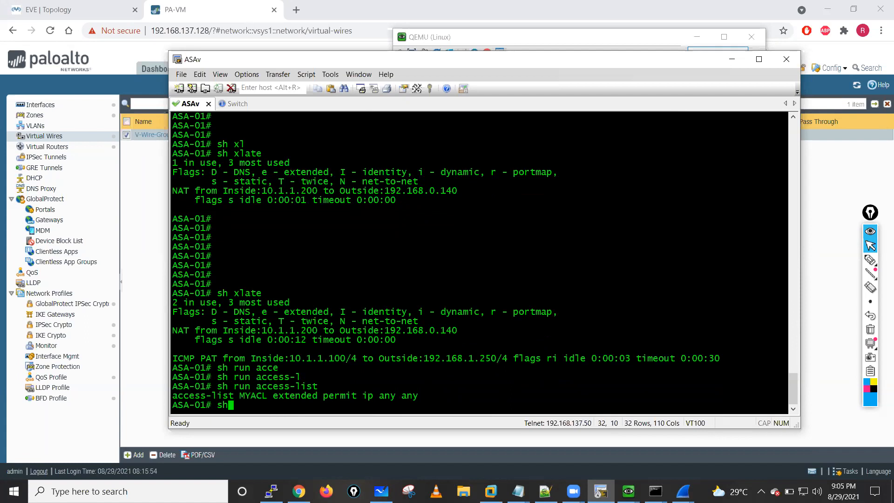
type(" acce")
key("Tab")
key("Return")
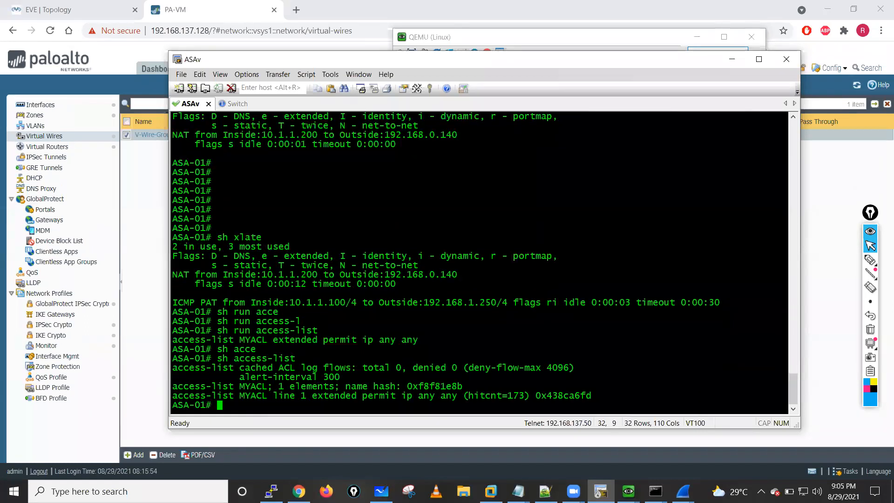
left_click_drag(479, 395, 529, 393)
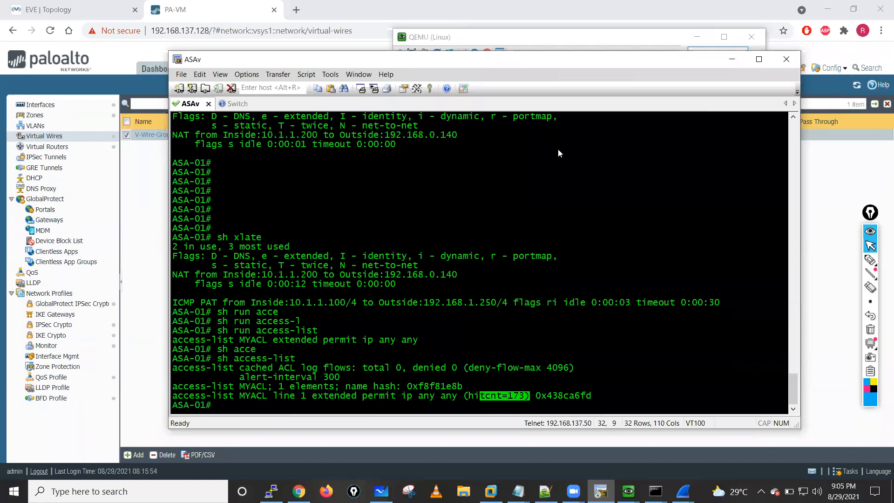
- Return to the Linux host, check the 192.168.1.1 Firefox tab and stop the running ping to 8.8.8.8 in the terminal
left_click(697, 39)
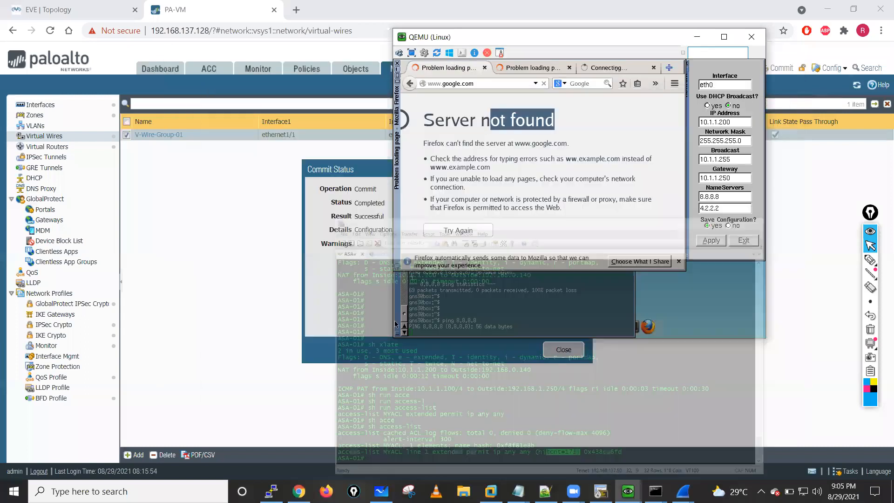
left_click(605, 68)
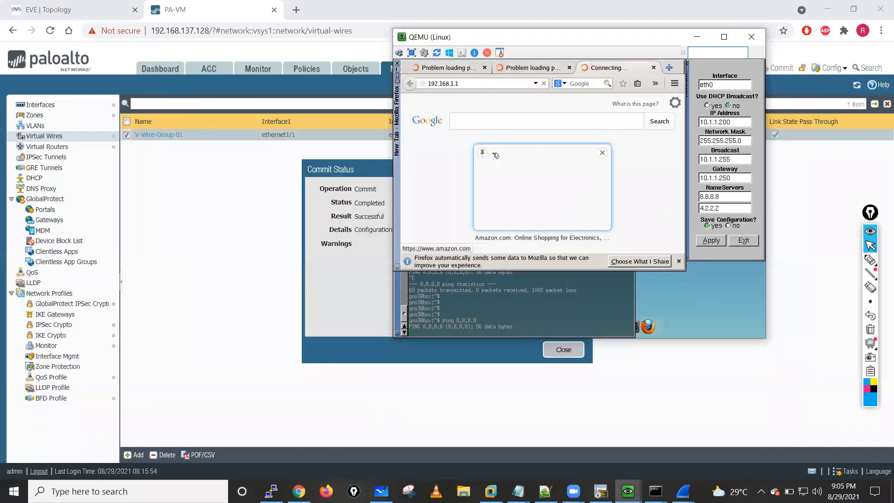
left_click(494, 306)
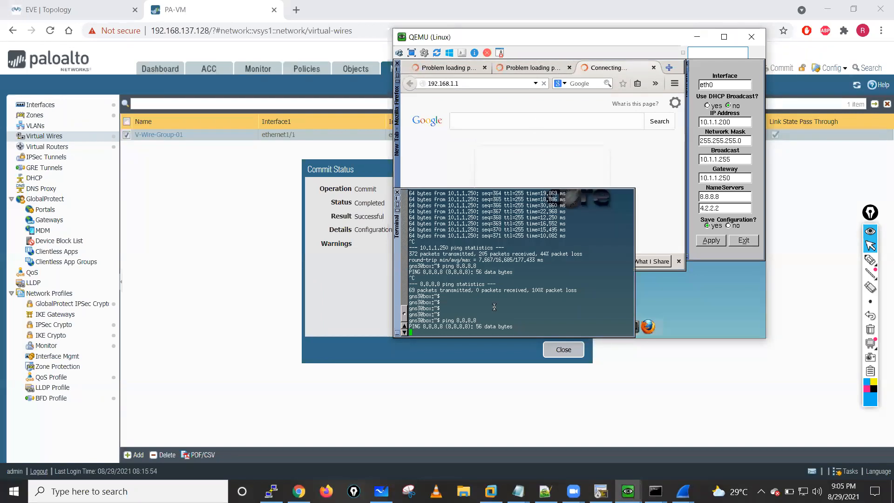
key("ctrl+c")
key("Return")
key("Return")
key("Return")
key("Return")
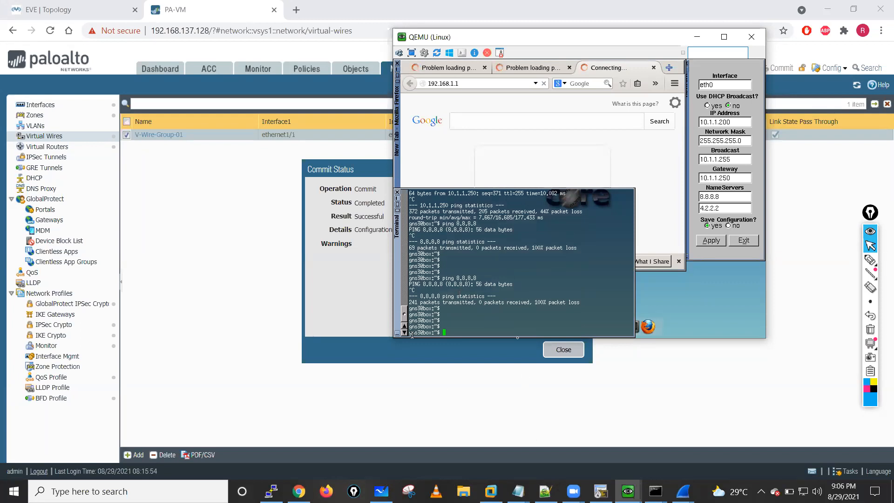
- Ping the ASA inside address 10.1.1.250 from the Linux terminal and stop the ping
type("ping 10.1.1.250")
key("Return")
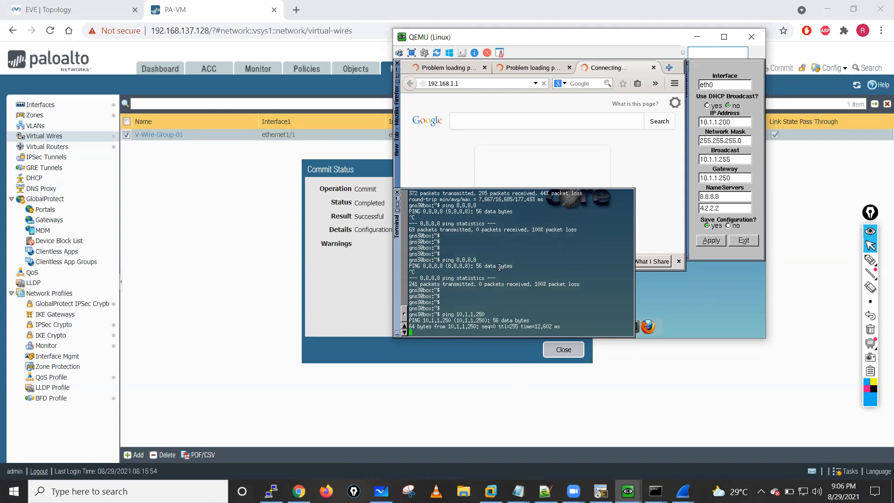
key("ctrl+c")
- Ping 192.168.1.1 from the Linux terminal and stop the ping after several packets
type("ping 192.168")
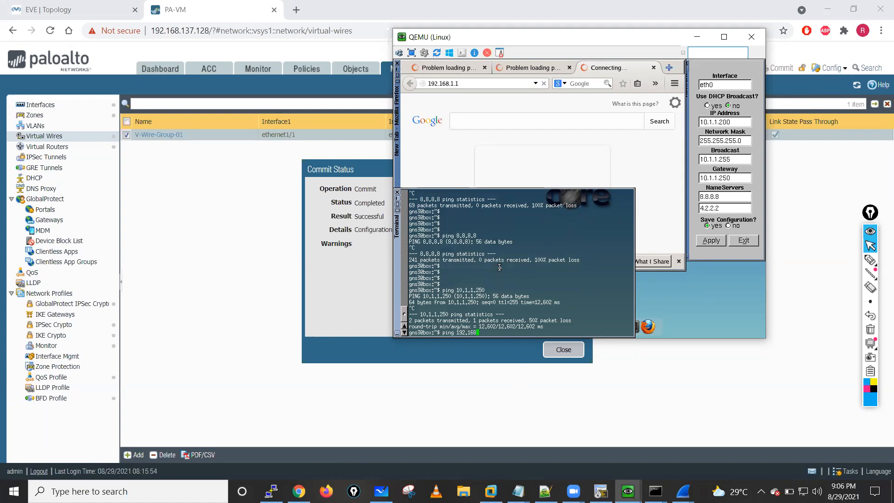
type(".1.1")
key("Return")
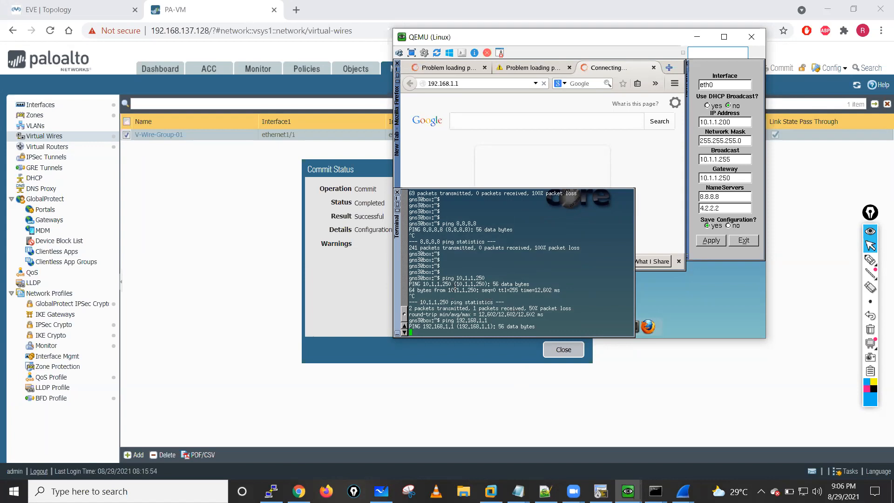
key("ctrl+c")
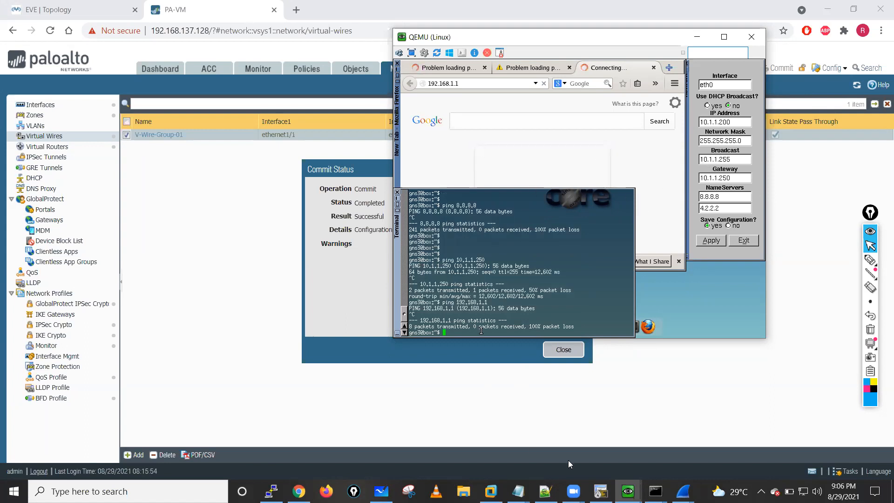
- Switch to the ASAv console and display the configured network objects with sh run object
left_click(600, 491)
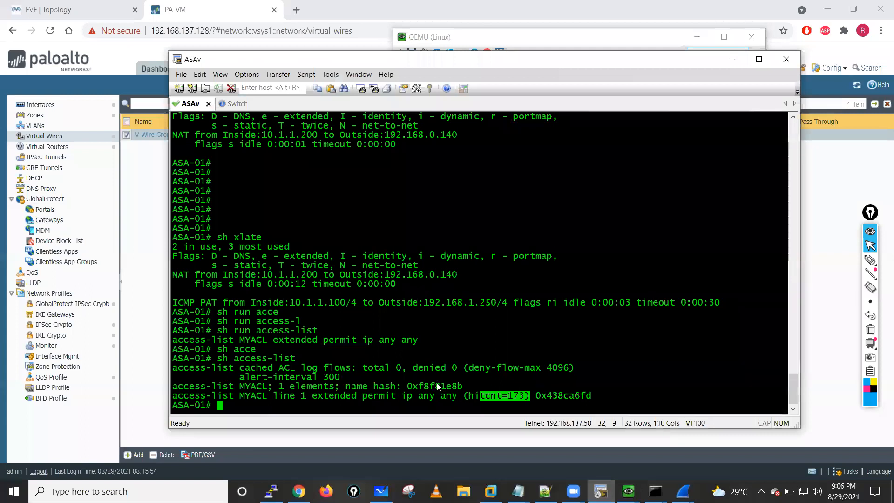
type("sh run ob")
key("Tab")
key("Return")
- Display the ASA's current NAT translations with sh xlate
type("sh")
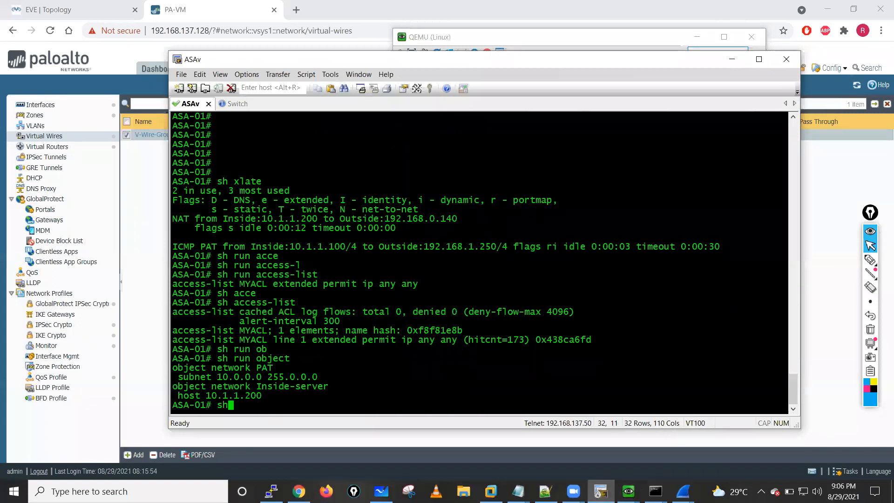
type(" xl")
key("Tab")
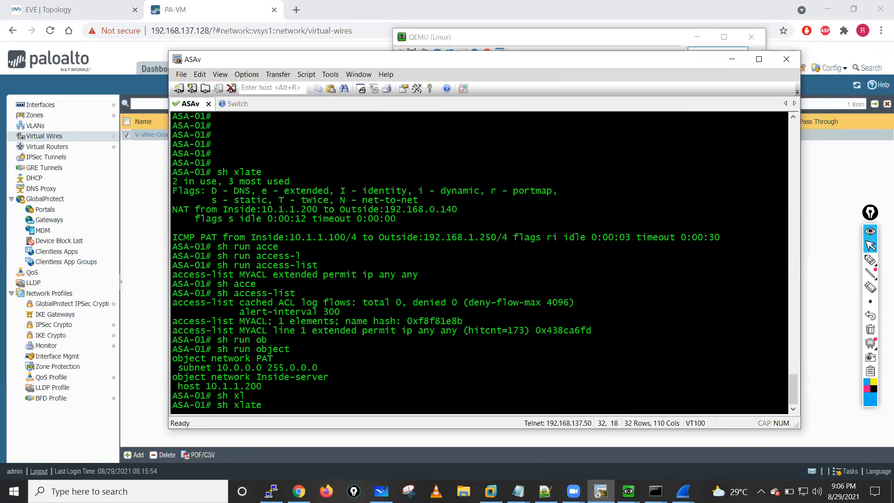
key("Return")
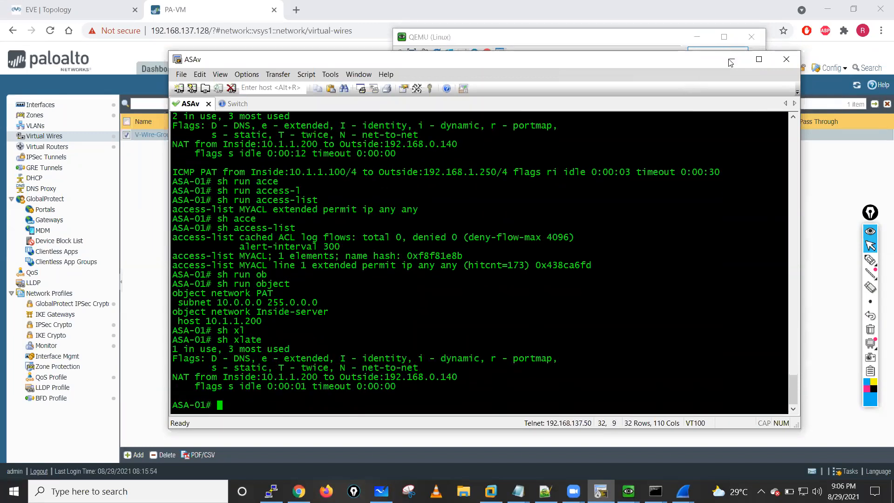
- Minimize the ASAv console and the Linux window, and close the Palo Alto commit status report
left_click(697, 41)
left_click(697, 39)
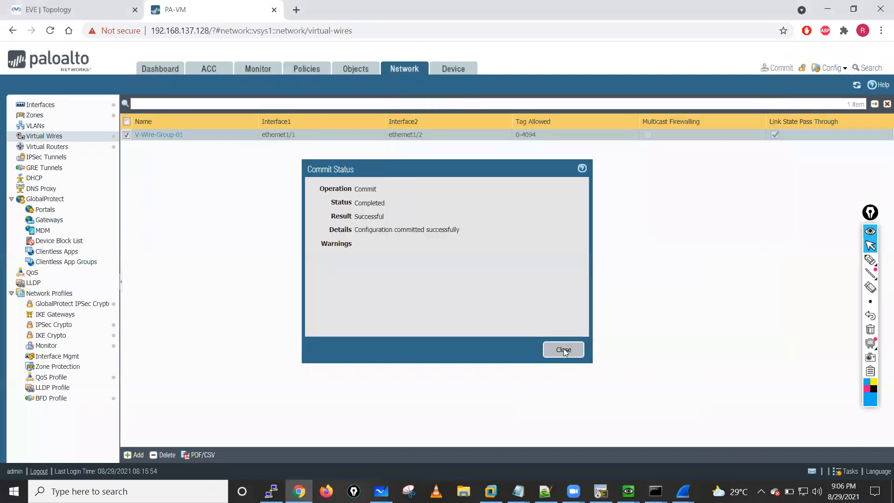
left_click(563, 351)
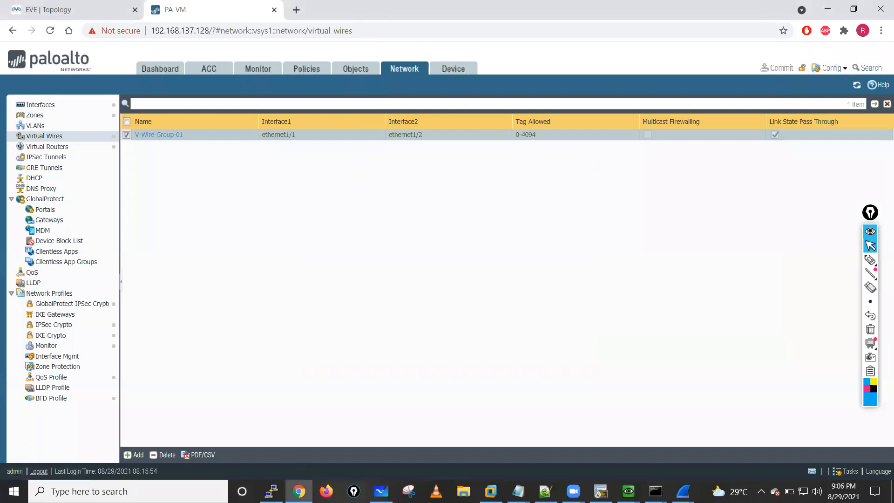
- Switch to the Palo Alto firewall's SSH session and list every virtual wire with show virtual-wire all
left_click(271, 491)
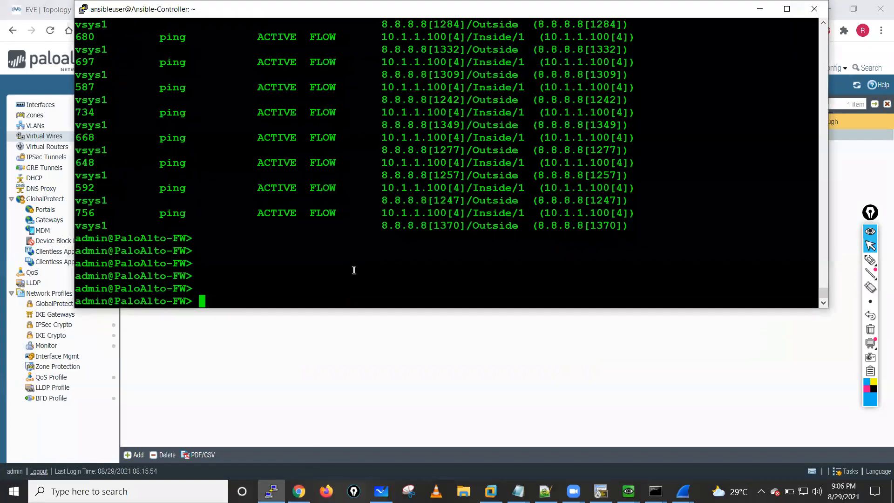
type("show vi")
key("Tab")
type("a")
key("Tab")
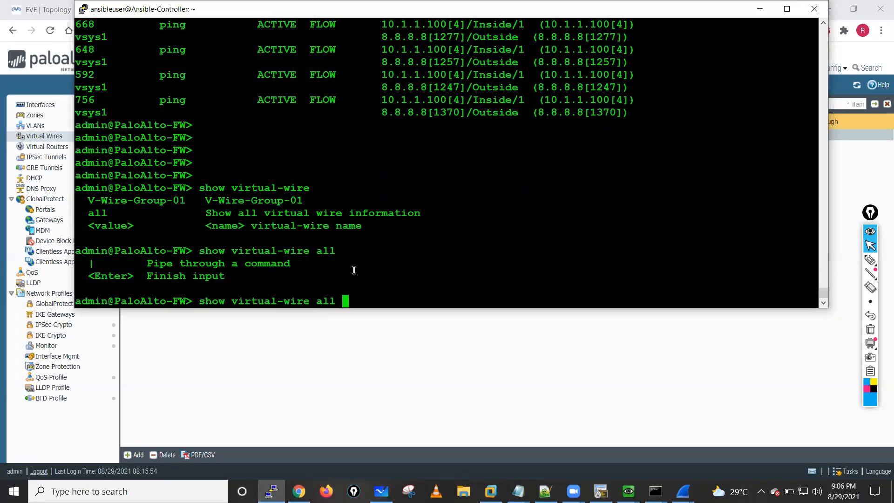
key("Return")
key("Return")
key("Return")
key("Return")
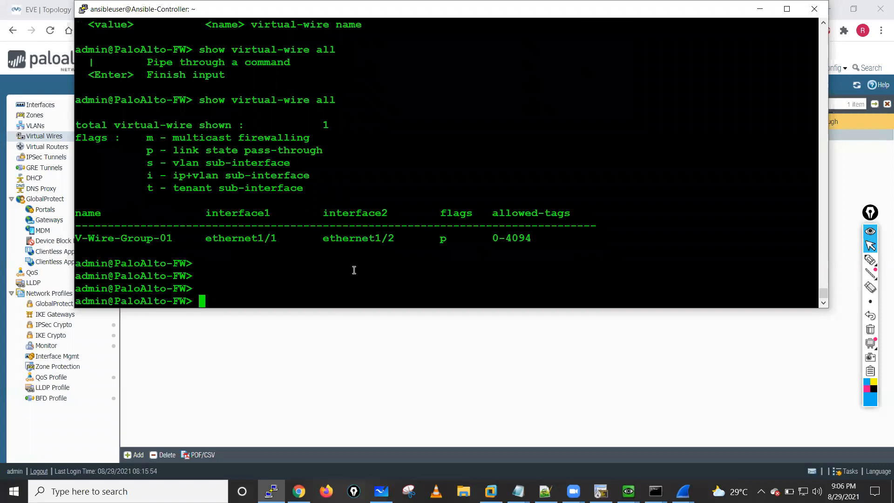
- Recall the show virtual-wire all command, remove its all argument and list the arguments the command accepts
key("Up")
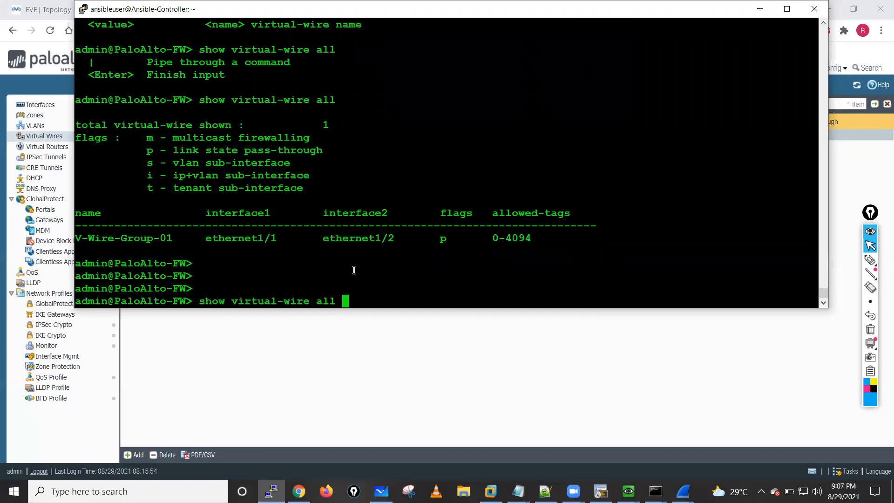
key("Tab")
key("Tab")
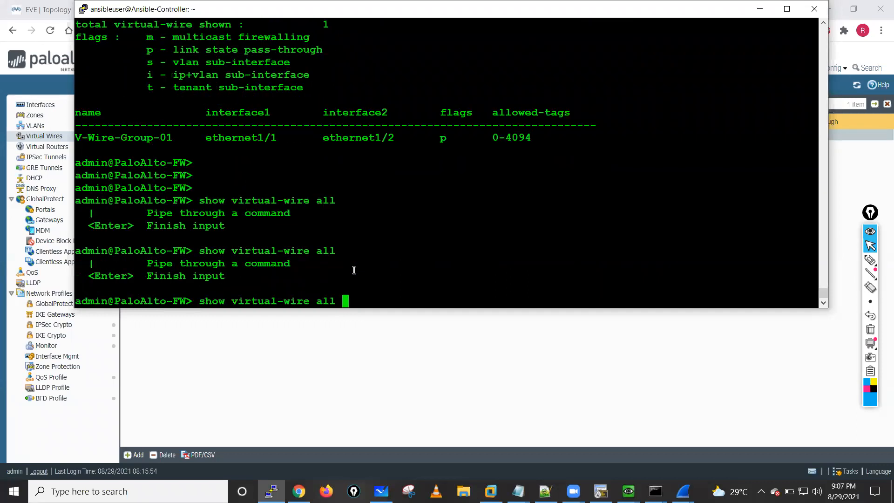
key("BackSpace")
key("BackSpace")
key("BackSpace")
key("BackSpace")
key("Tab")
type("vi")
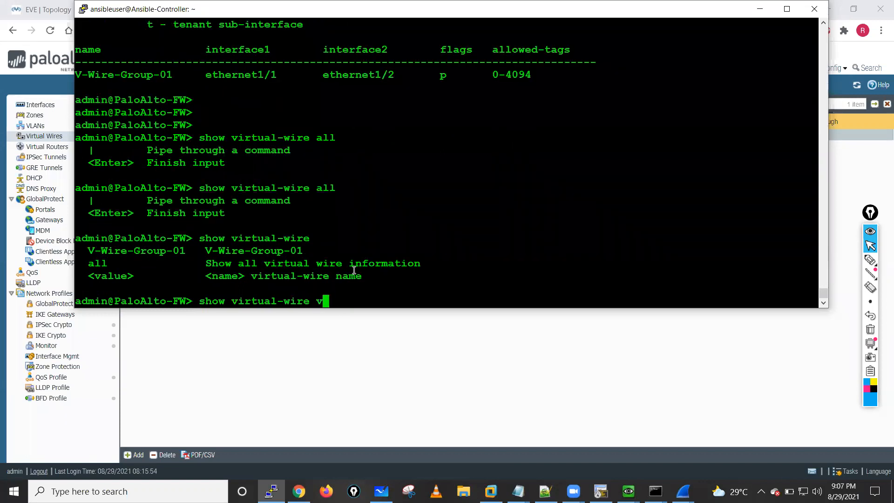
key("question")
key("BackSpace")
key("BackSpace")
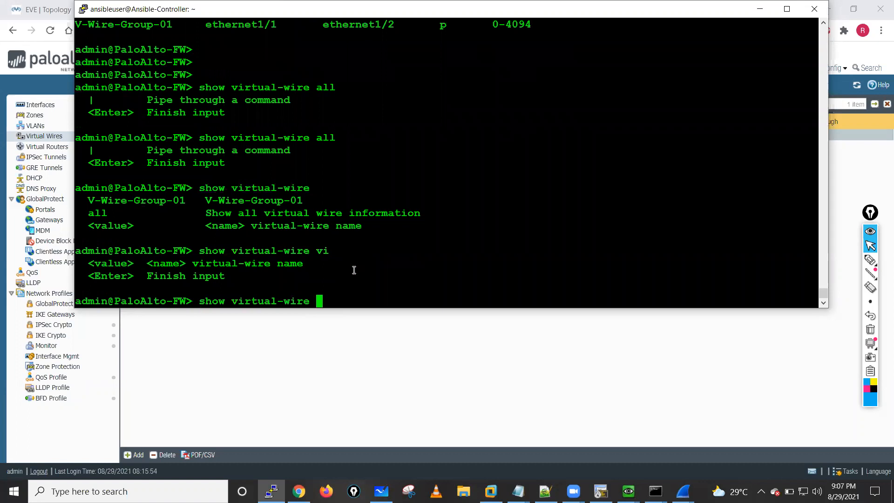
- Display the details of one virtual wire with show virtual-wire V-Wire-Group-01 and return to an empty prompt
type("V")
key("Tab")
key("question")
key("Return")
key("Return")
key("Return")
key("Return")
key("Return")
key("Return")
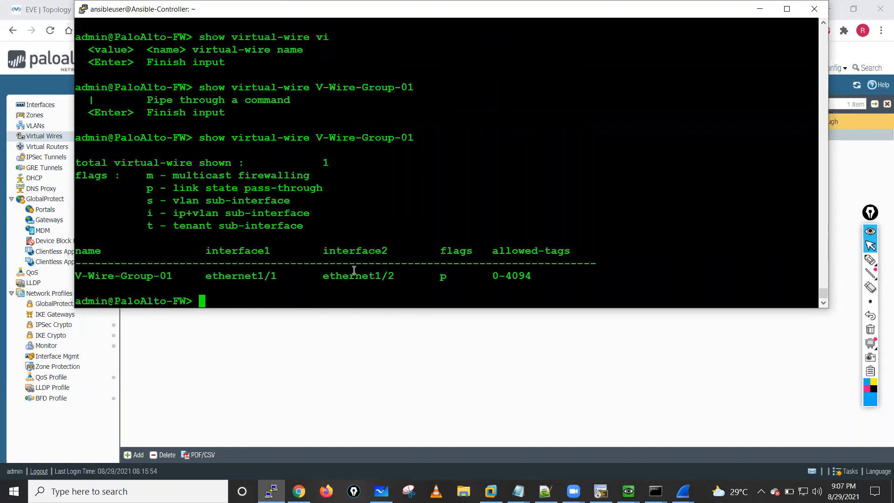
key("Return")
key("Return")
key("Return")
key("Return")
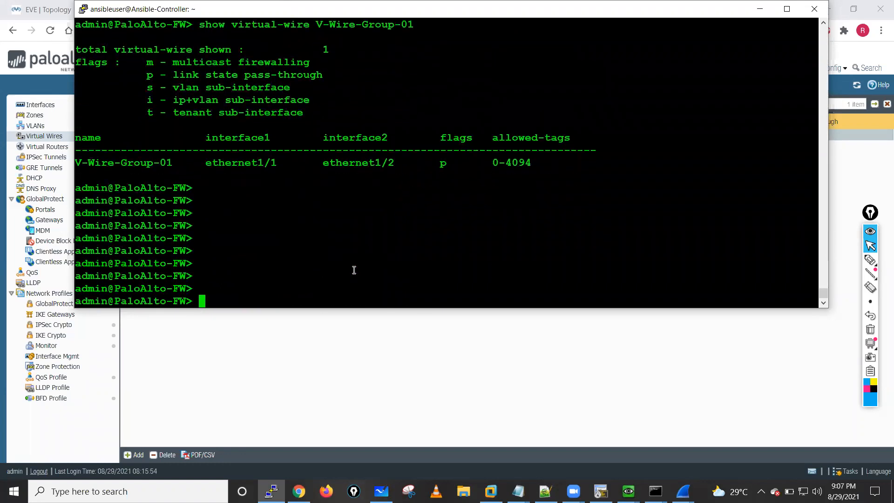
- Refresh the firewall's Ethernet interface list in the web interface to check link states, and return to the EVE topology
left_click(760, 10)
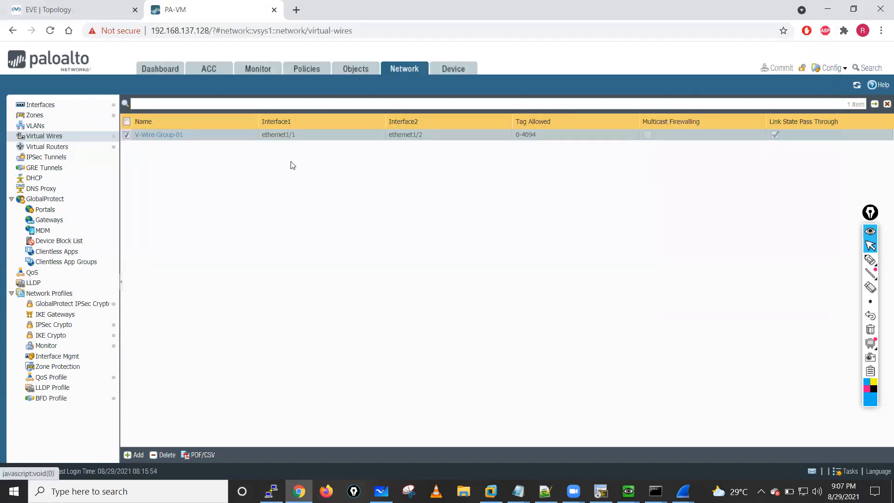
left_click(62, 105)
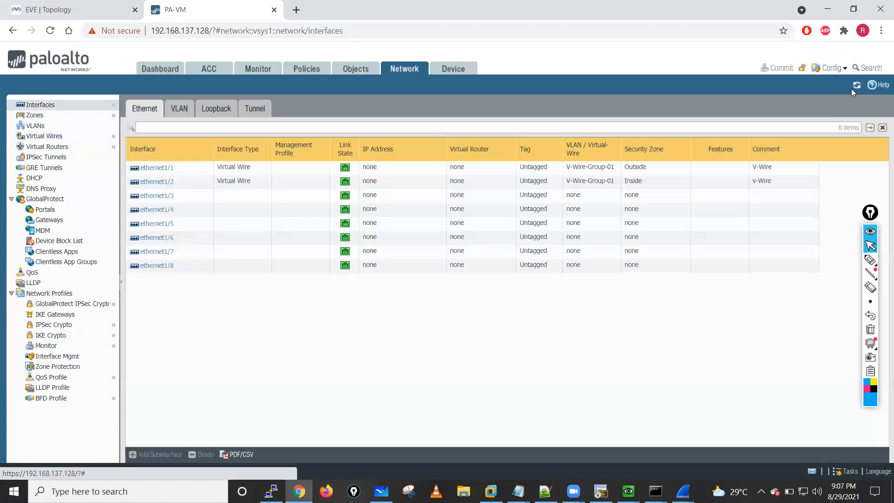
left_click(857, 85)
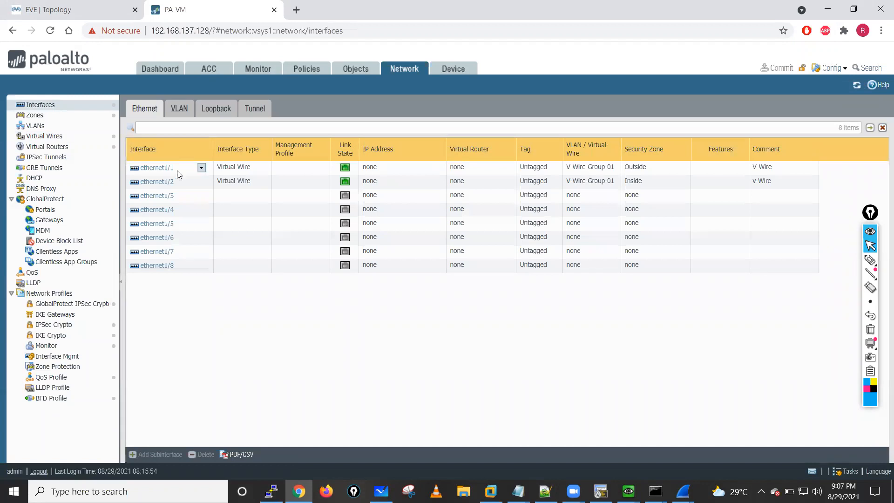
left_click(75, 9)
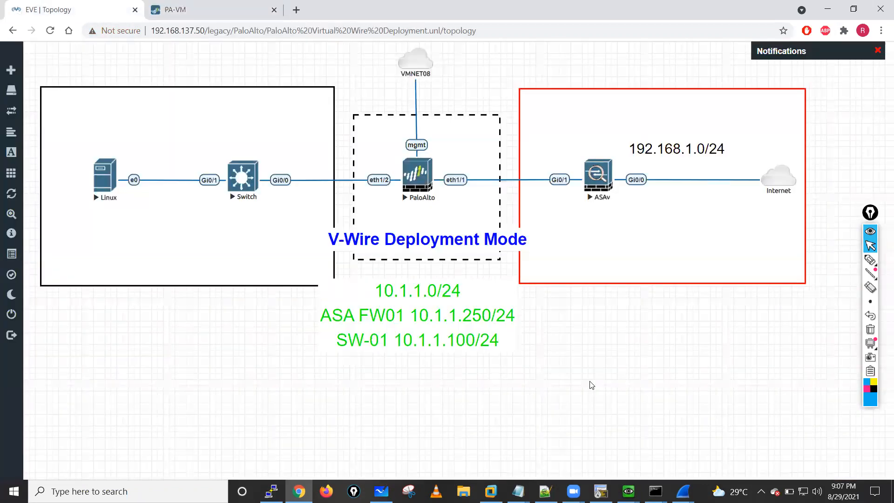